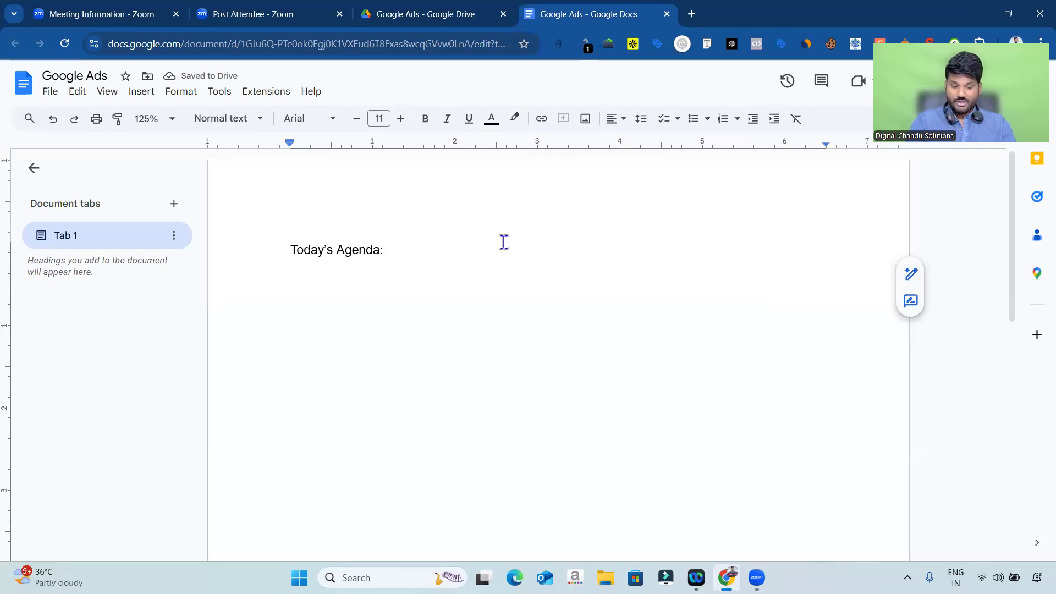
Step: Add the lines "Google Ads:" and "Google + ADs ( Marketing )" below the "Today's Agenda:" heading
{"action": "type", "text": "Google Ads"}
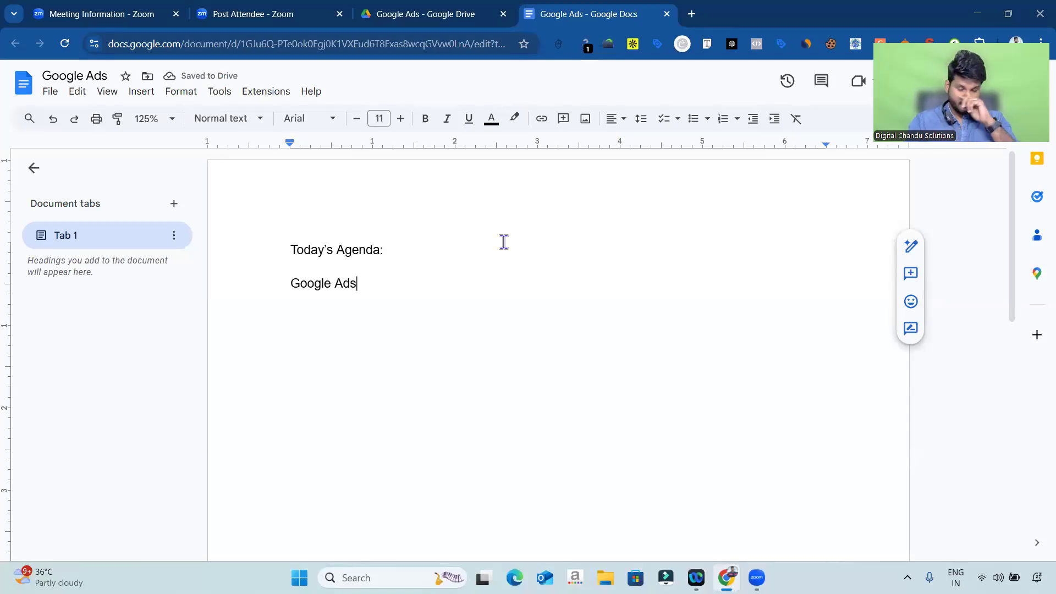
{"action": "type", "text": ":"}
{"action": "key", "text": "Return"}
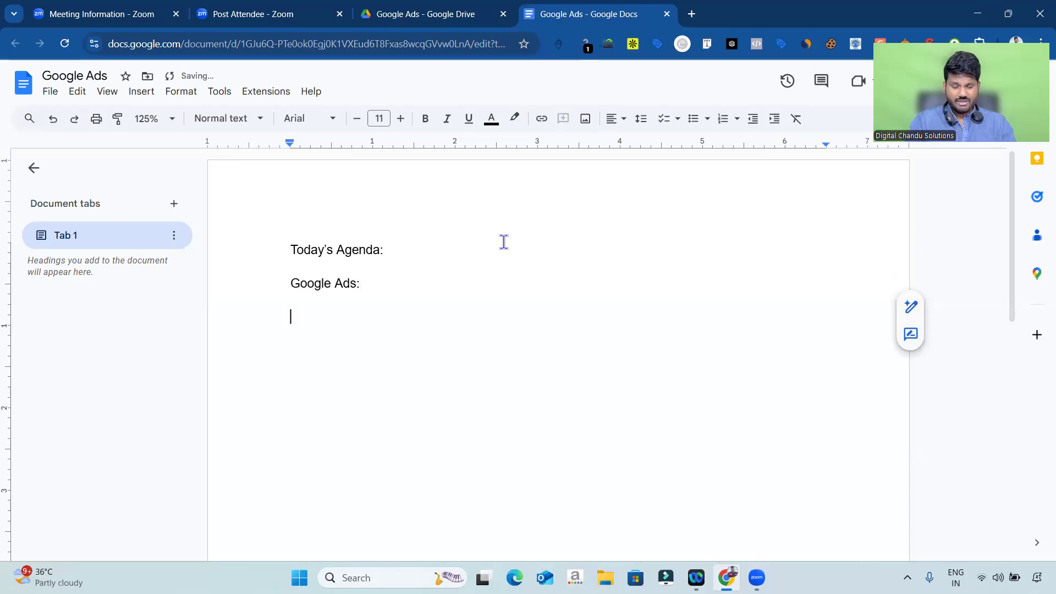
{"action": "type", "text": "Google "}
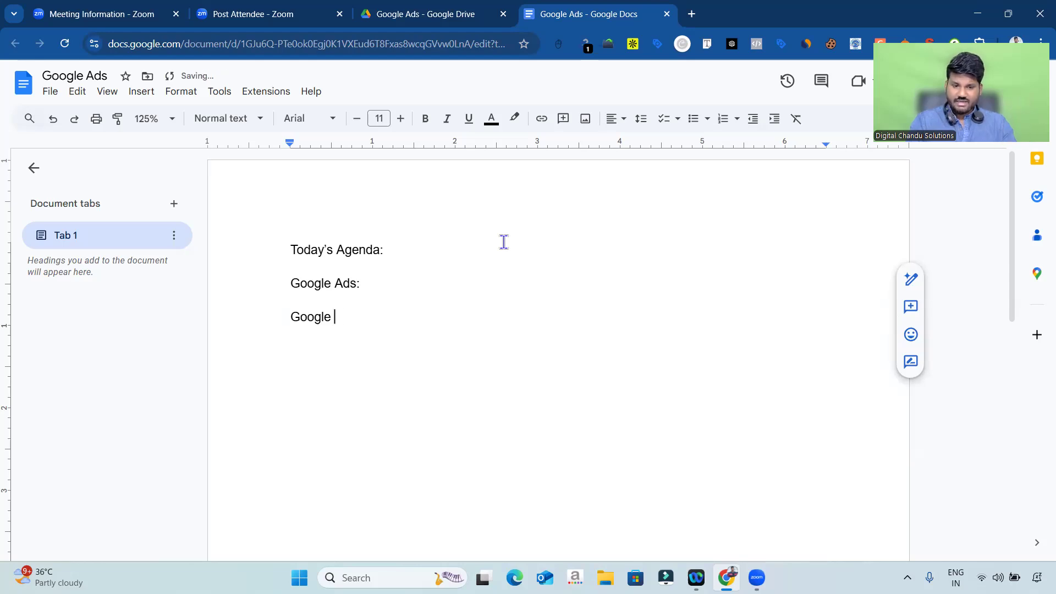
{"action": "type", "text": " + A"}
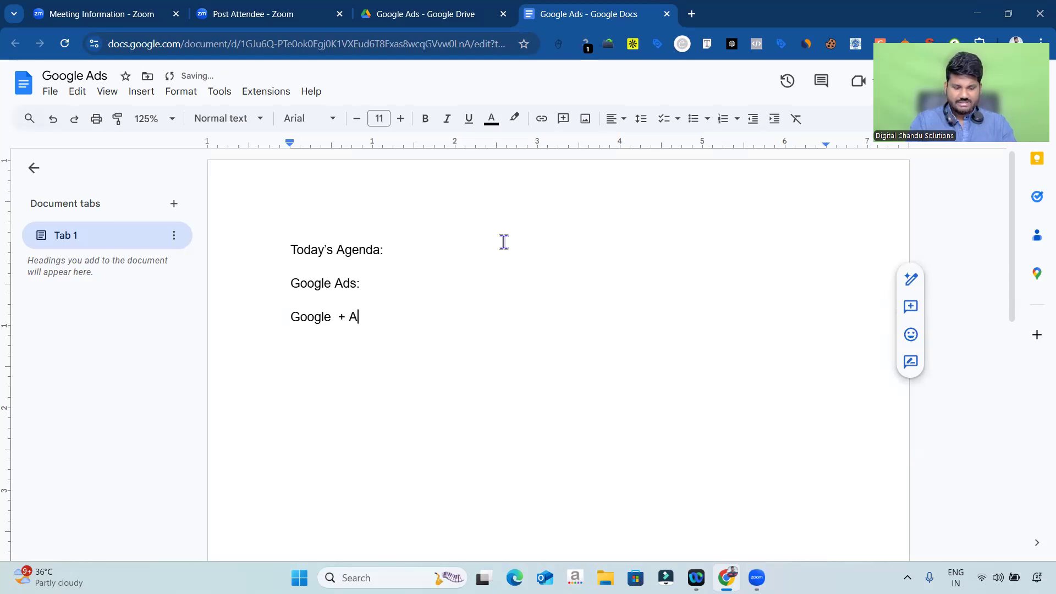
{"action": "type", "text": "Ds ("}
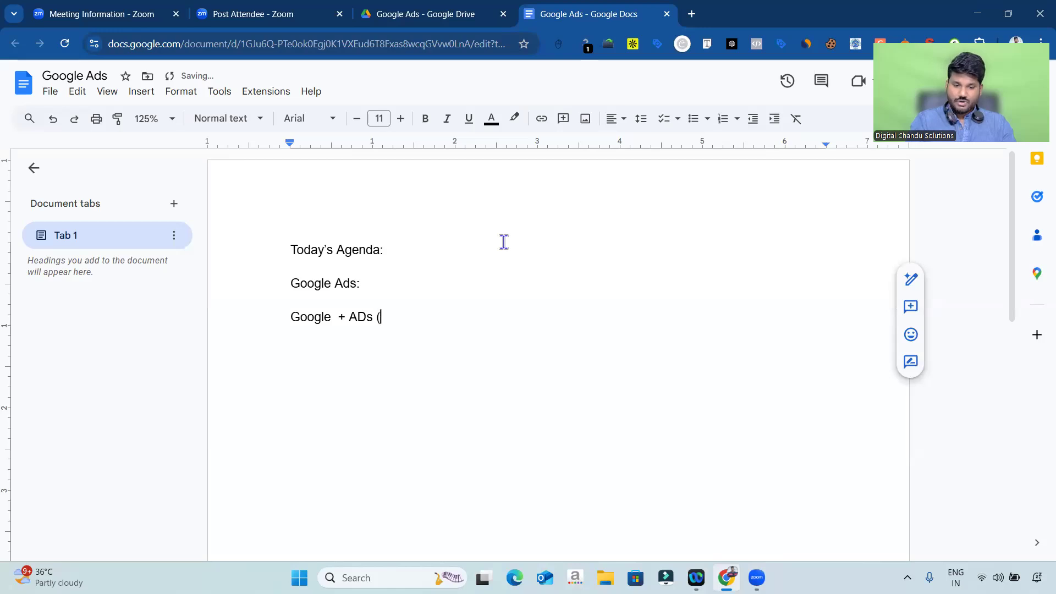
{"action": "type", "text": " Marketing )"}
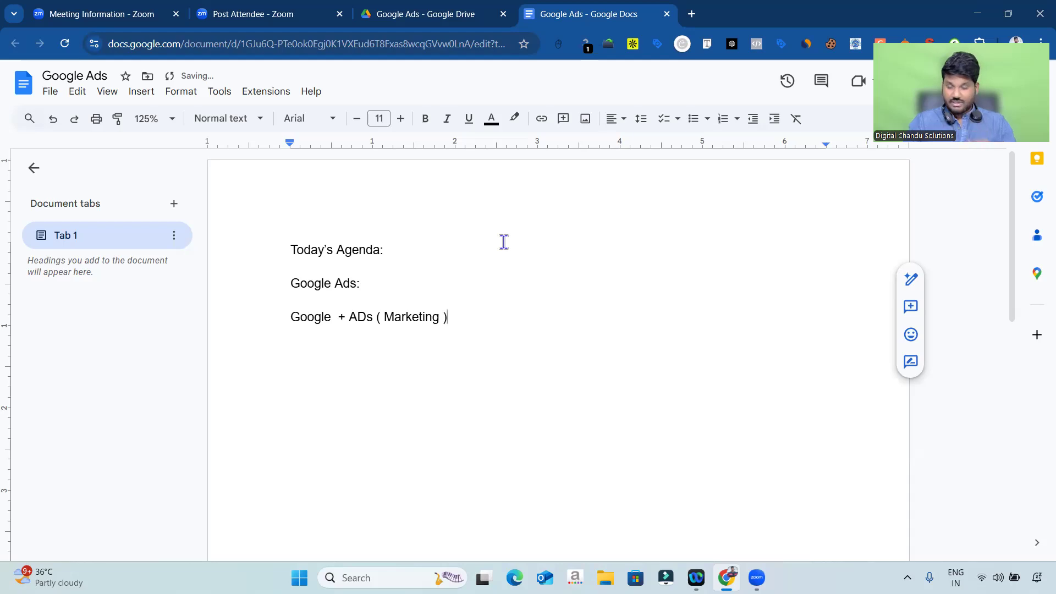
{"action": "double_click", "coordinate": [304, 318]}
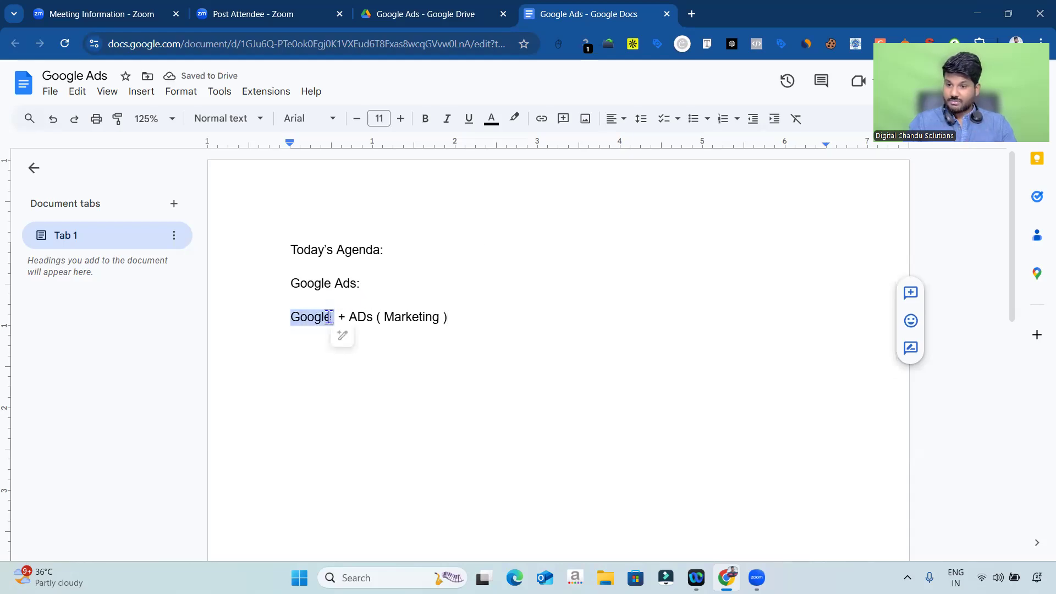
{"action": "left_click", "coordinate": [472, 318]}
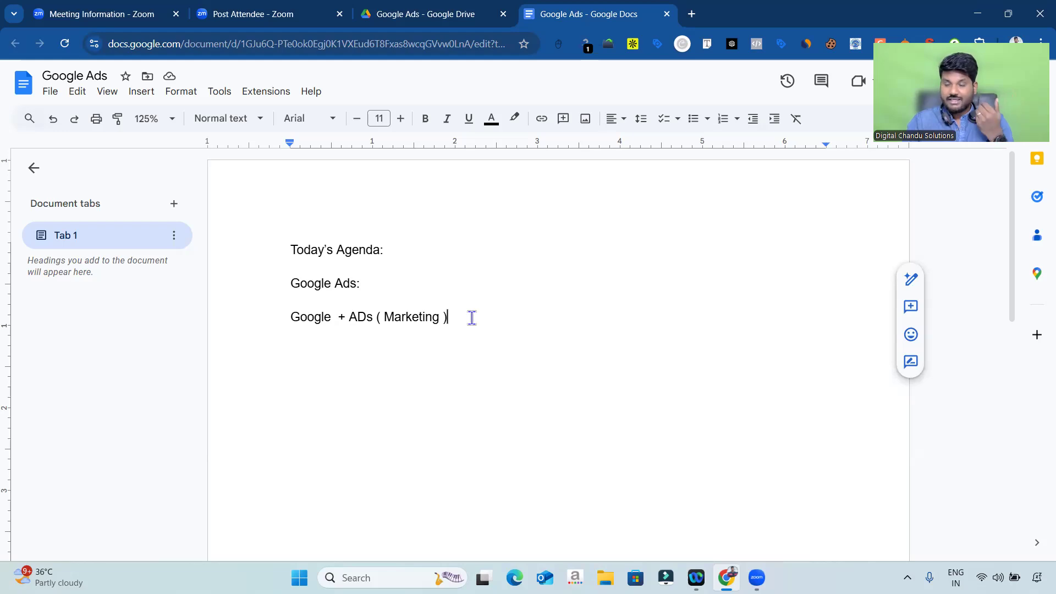
{"action": "double_click", "coordinate": [307, 319]}
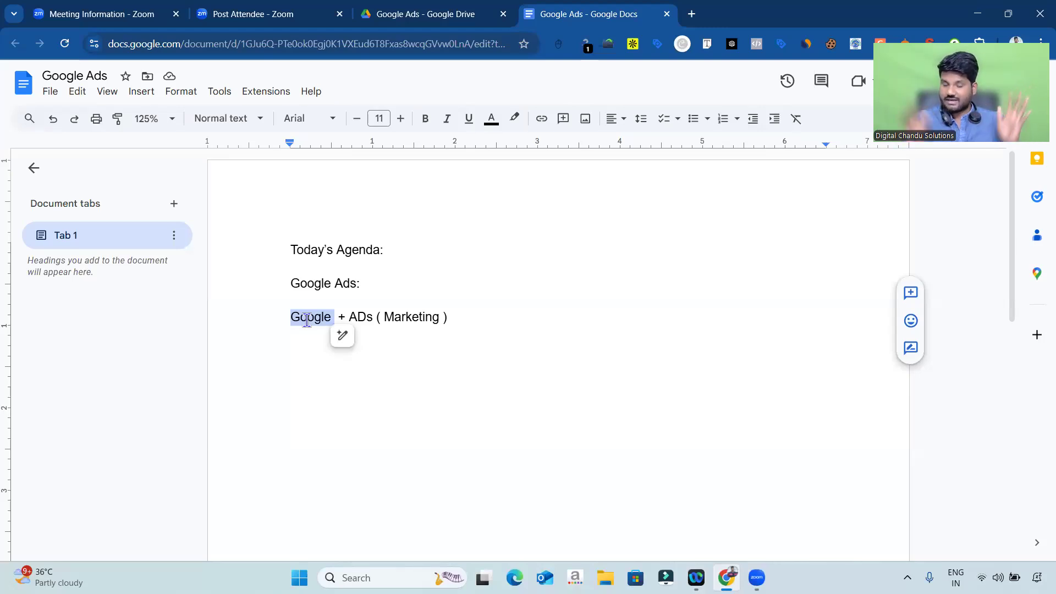
{"action": "left_click", "coordinate": [465, 311]}
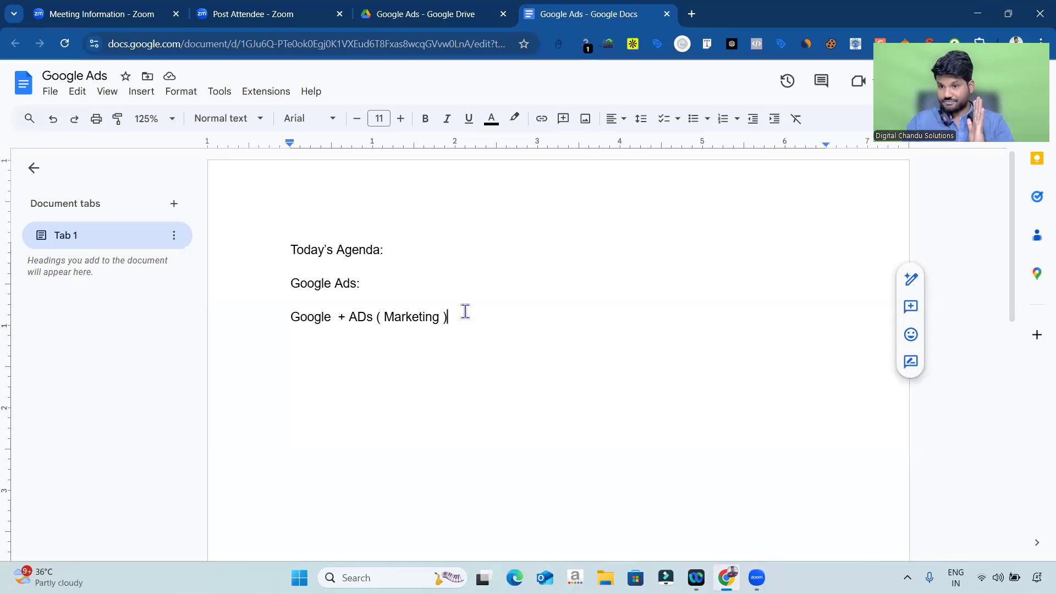
{"action": "double_click", "coordinate": [304, 317]}
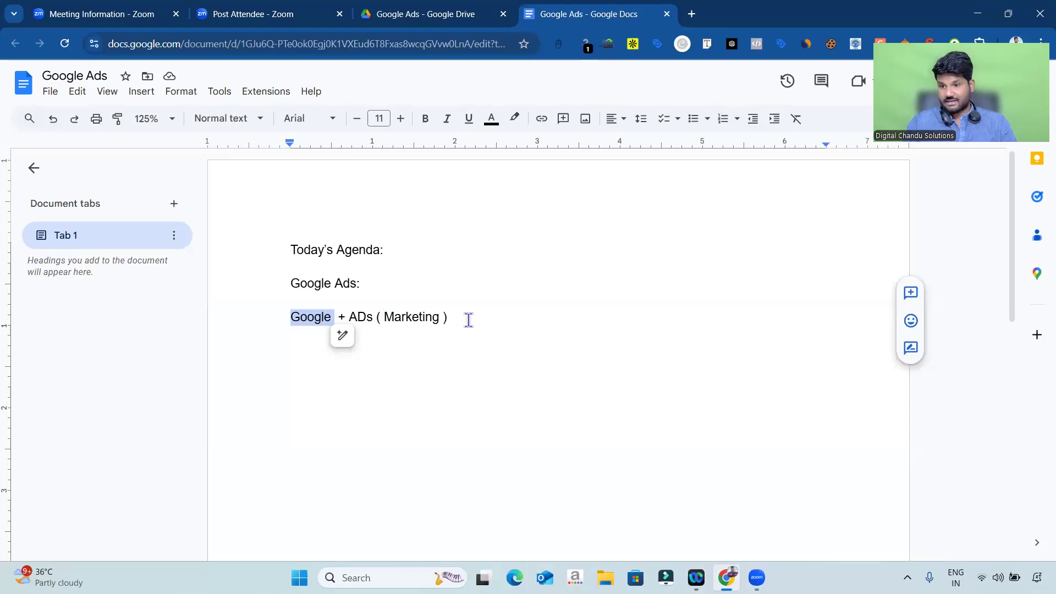
Step: Leave blank space below the "Google + ADs ( Marketing )" line and add the question "What Is The Concept ?"
{"action": "scroll", "coordinate": [481, 315], "scroll_direction": "down", "scroll_amount": 2}
{"action": "left_click", "coordinate": [470, 235]}
{"action": "key", "text": "Return"}
{"action": "key", "text": "Return"}
{"action": "key", "text": "Return"}
{"action": "type", "text": "What "}
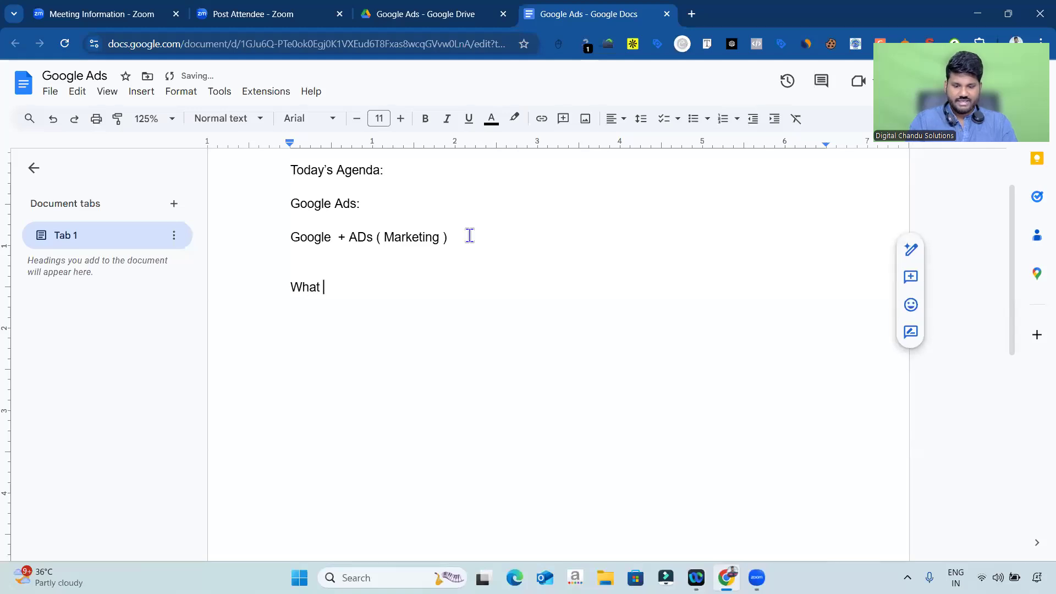
{"action": "type", "text": "Is The Con"}
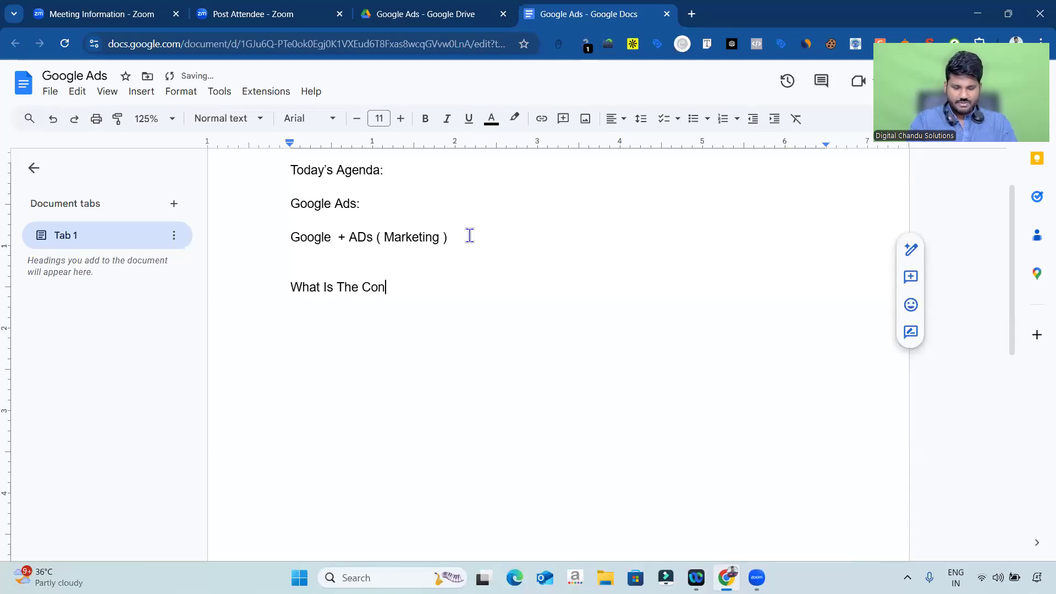
{"action": "type", "text": "cept ?"}
{"action": "key", "text": "Return"}
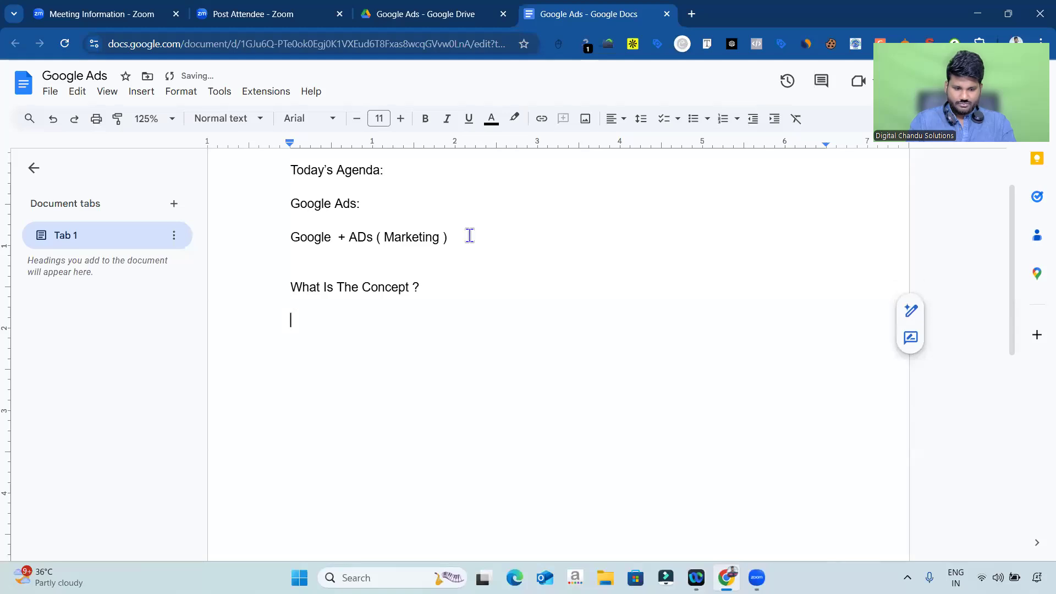
Step: Add the question "Why We Need To Do The COncept ?" below the first question
{"action": "type", "text": "Why We Need "}
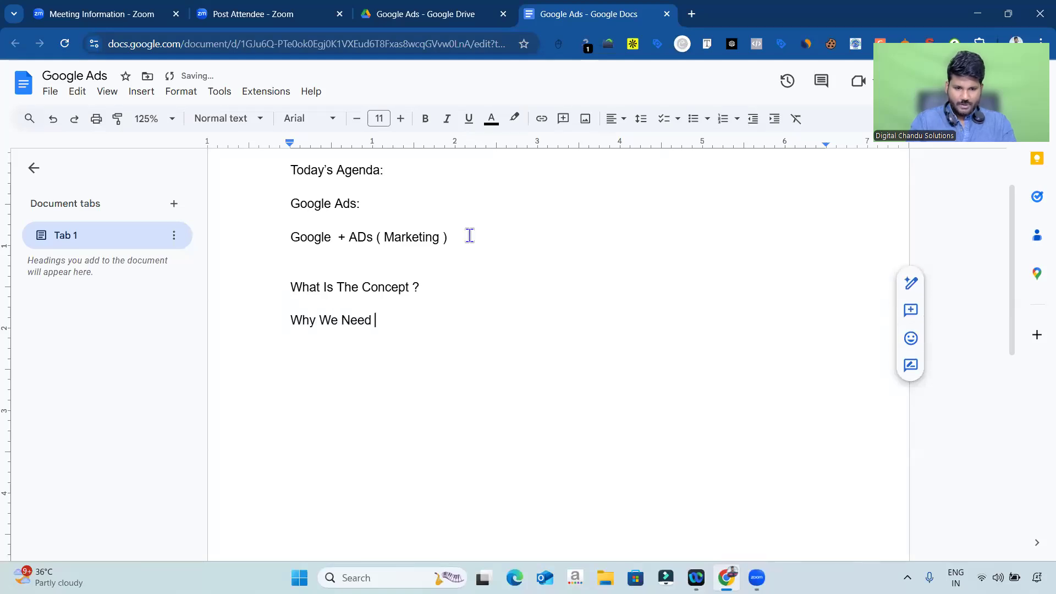
{"action": "type", "text": "To D"}
{"action": "key", "text": "BackSpace"}
{"action": "type", "text": "Do Th"}
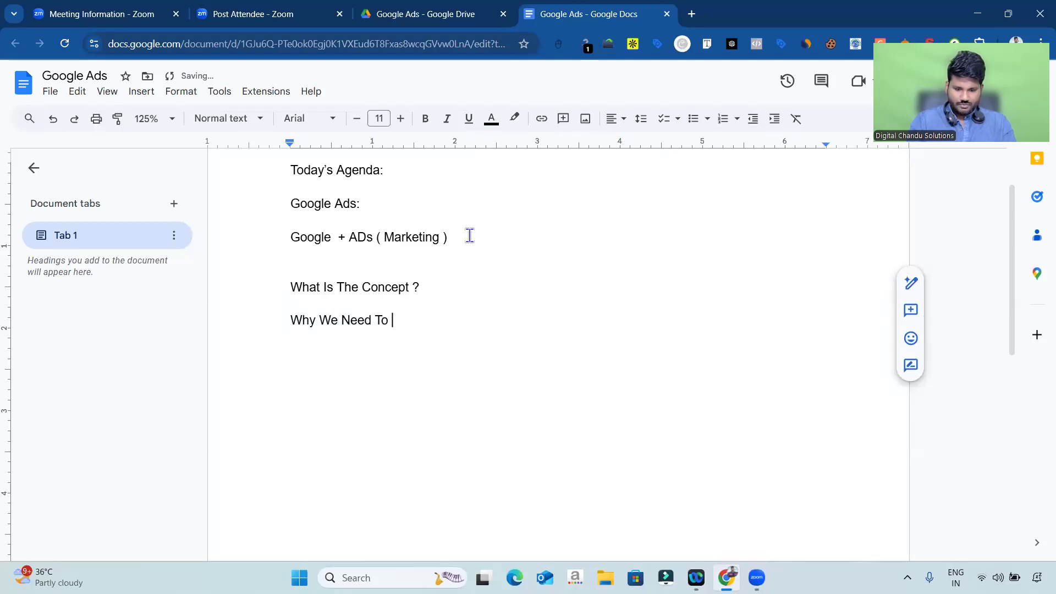
{"action": "type", "text": "e COnc"}
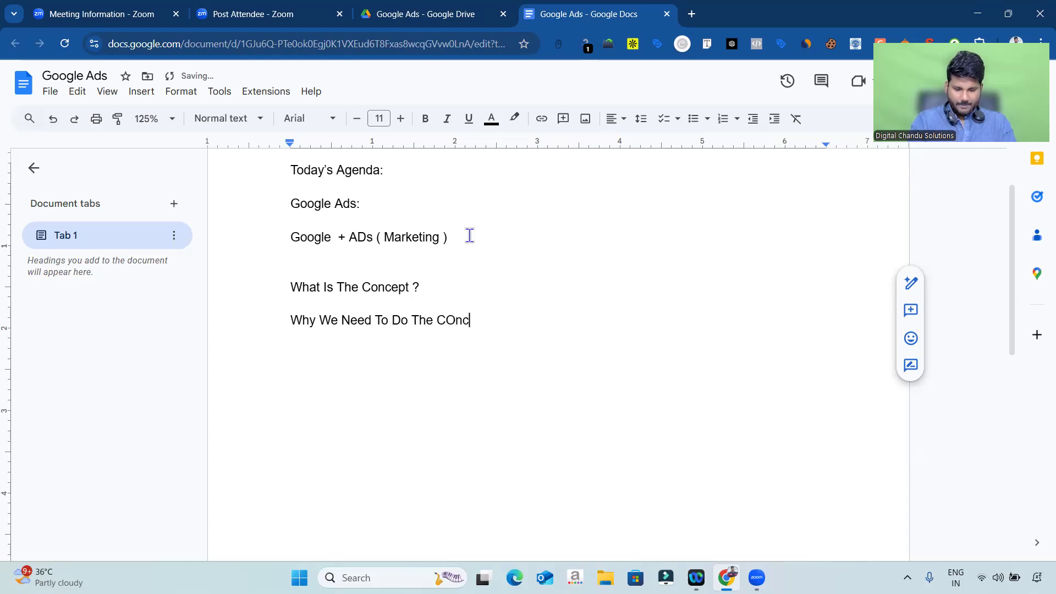
{"action": "type", "text": "ept ?"}
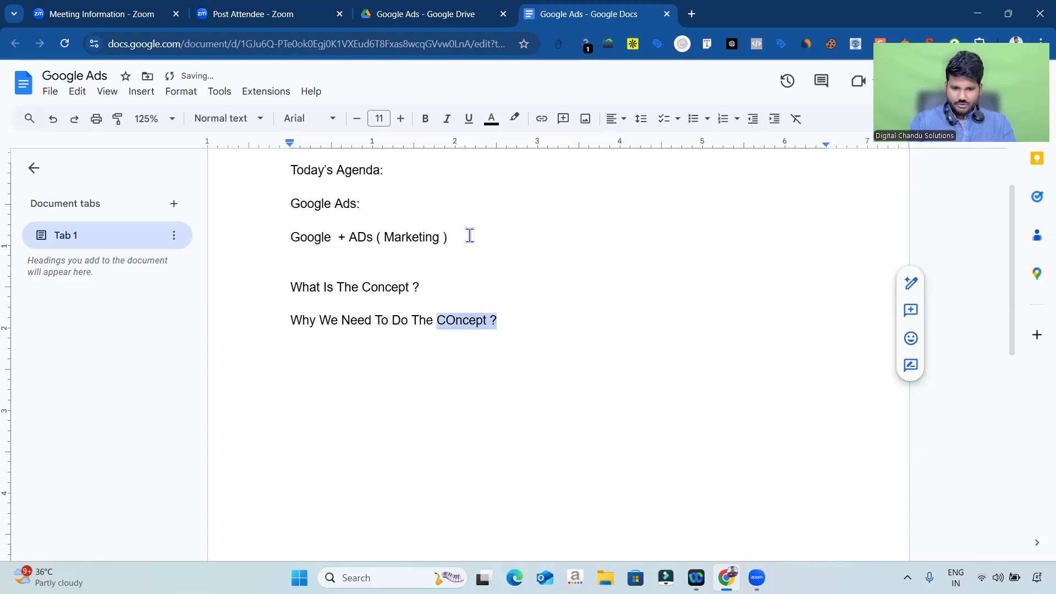
{"action": "key", "text": "Return"}
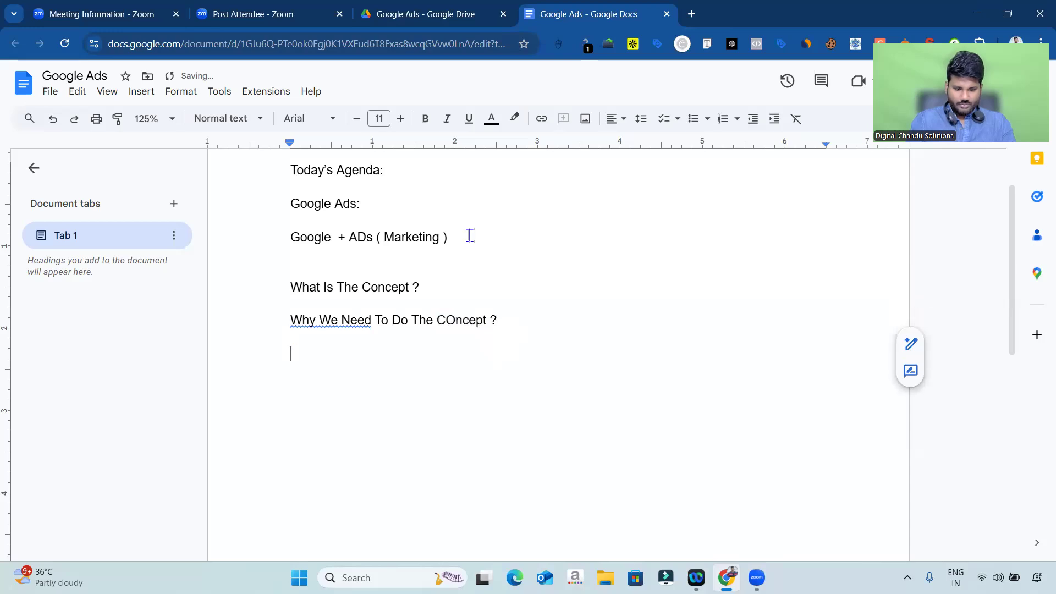
Step: Add the questions "When We Need To Do The COncept ?" and "How To Do The COncept ?" on separate lines below
{"action": "type", "text": "When We Ne"}
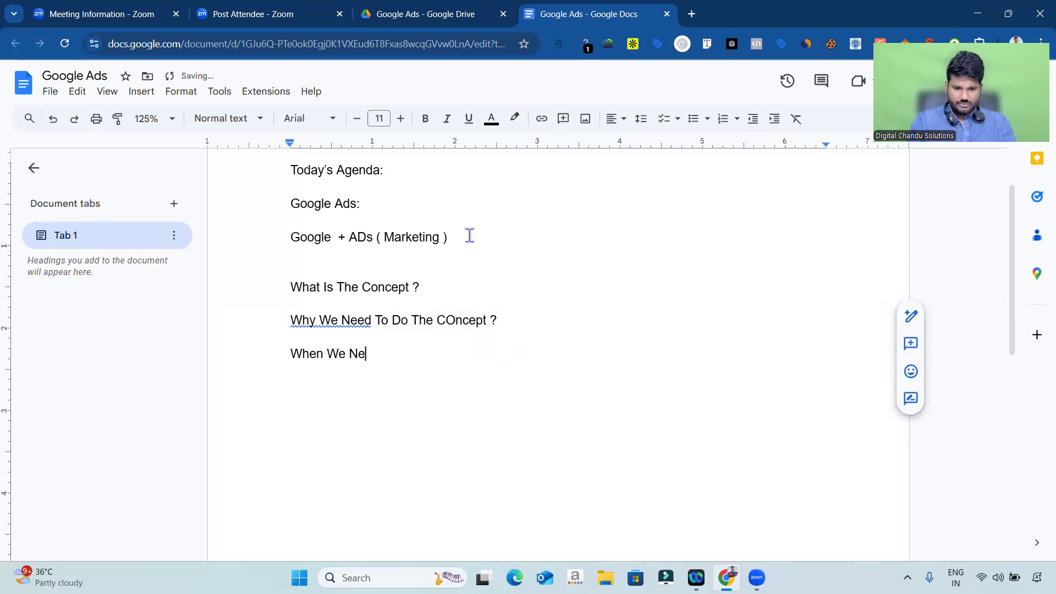
{"action": "type", "text": "ed To Do The COncept ?"}
{"action": "key", "text": "Return"}
{"action": "type", "text": "How To Do The COnwe"}
{"action": "key", "text": "BackSpace"}
{"action": "key", "text": "BackSpace"}
{"action": "type", "text": "cept ?"}
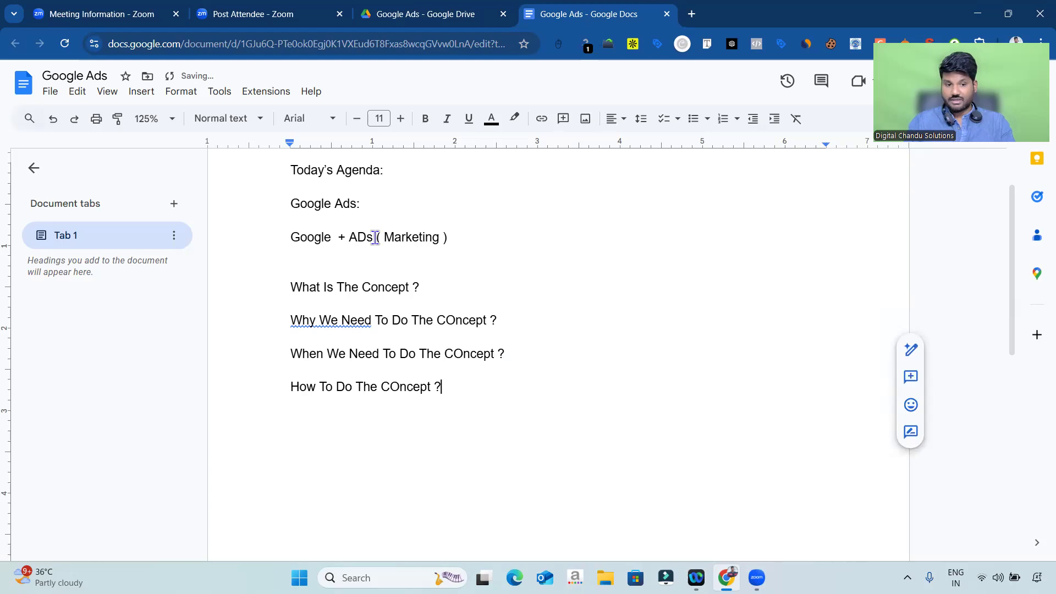
Step: Replace the word "Concept" in all four questions with "Google Ads" copied from the line under the agenda heading
{"action": "left_click_drag", "start_coordinate": [287, 203], "coordinate": [359, 203]}
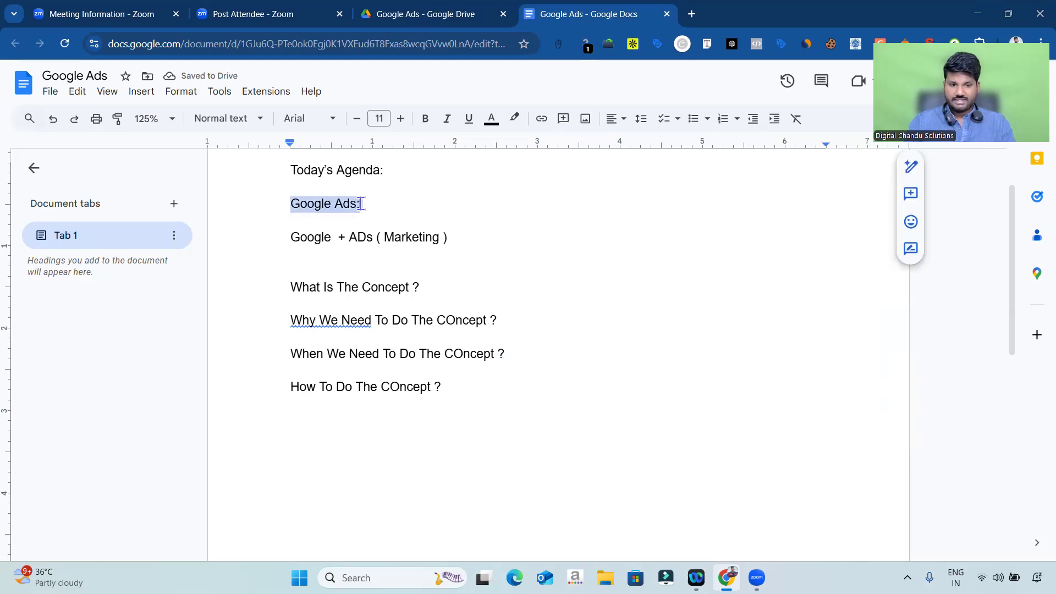
{"action": "key", "text": "ctrl+c"}
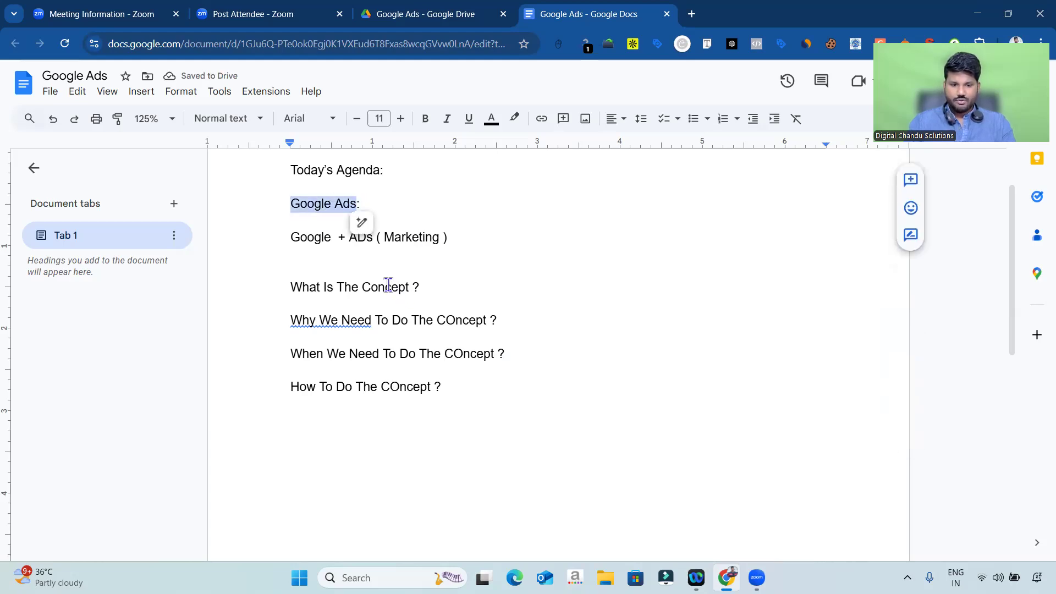
{"action": "double_click", "coordinate": [385, 287]}
{"action": "key", "text": "ctrl+v"}
{"action": "double_click", "coordinate": [455, 320]}
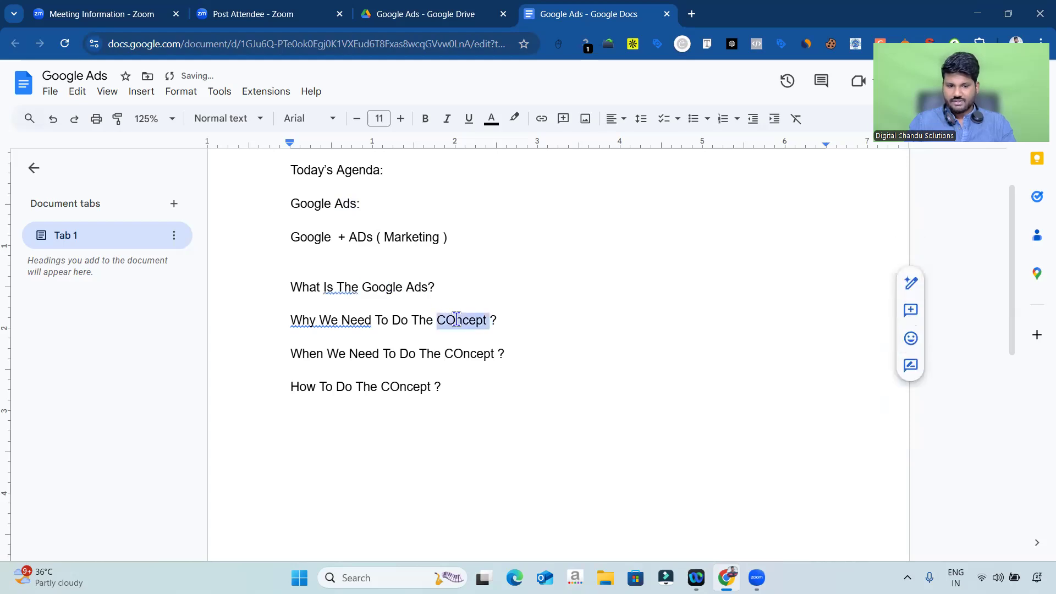
{"action": "key", "text": "ctrl+v"}
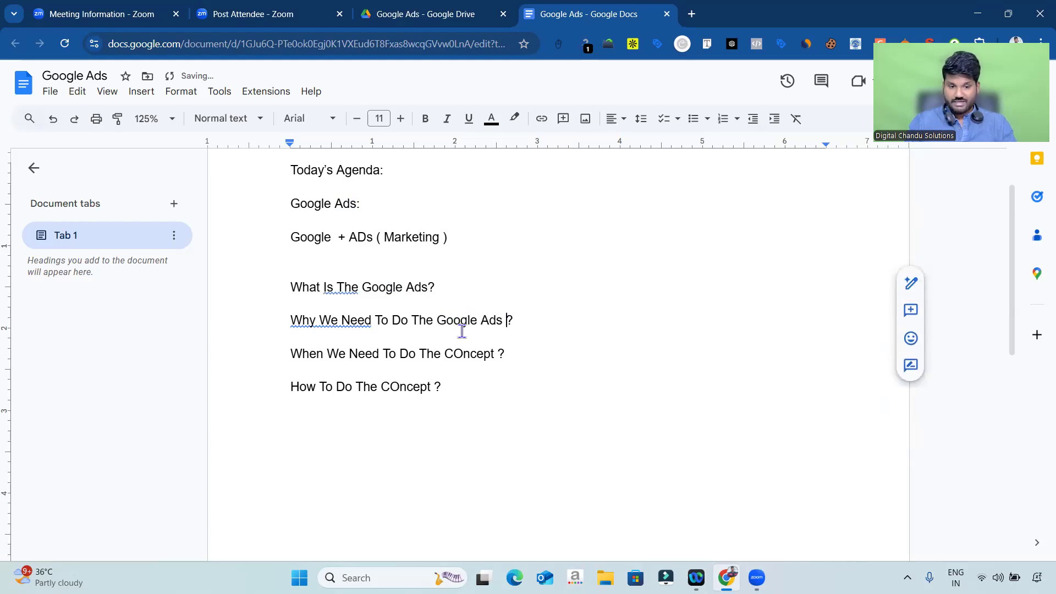
{"action": "double_click", "coordinate": [476, 353]}
{"action": "key", "text": "ctrl+v"}
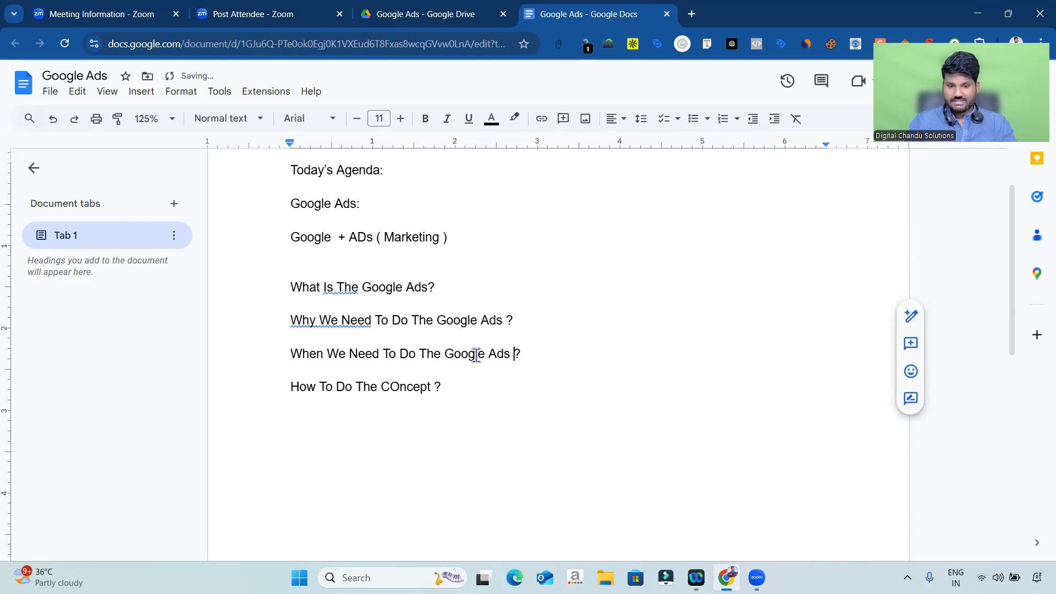
{"action": "double_click", "coordinate": [407, 385]}
{"action": "key", "text": "ctrl+v"}
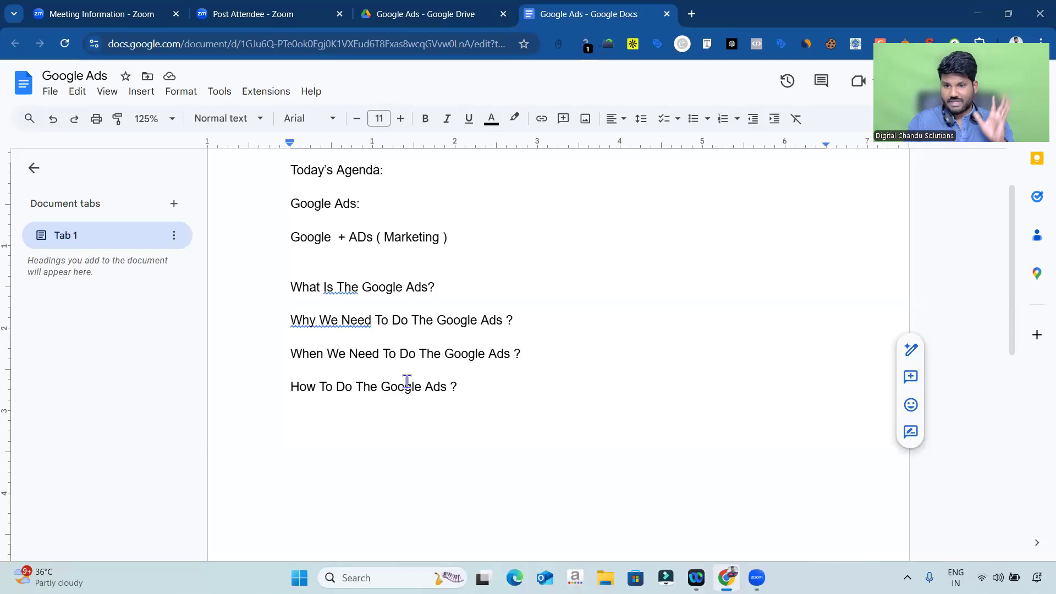
Step: Insert the answer "Google Ads Is an Online Advertisement Platform" below the question "What Is The Google Ads?", leaving blank space between them
{"action": "scroll", "coordinate": [407, 382], "scroll_direction": "down", "scroll_amount": 3}
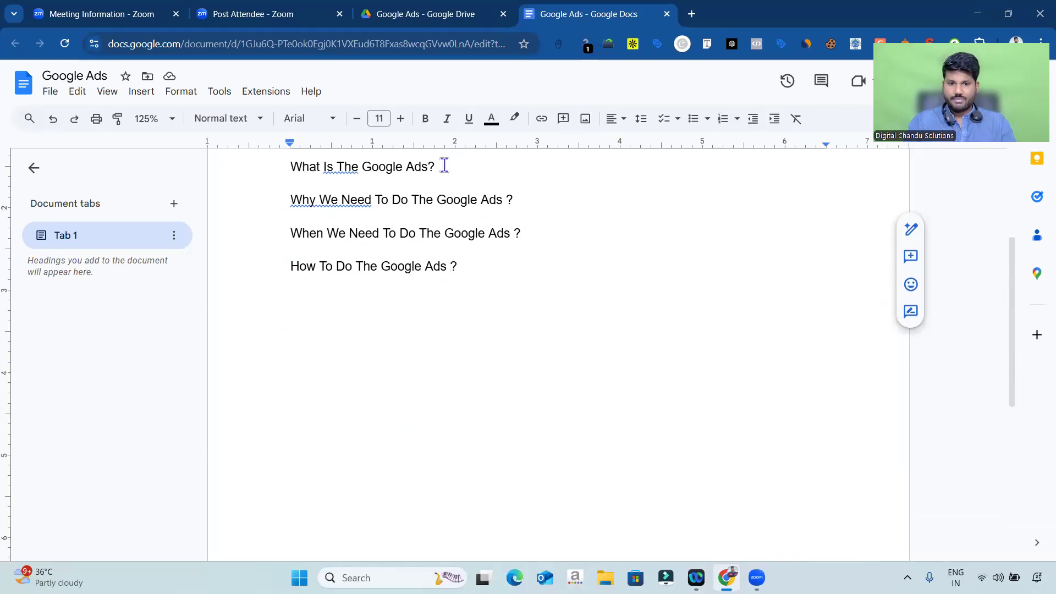
{"action": "left_click", "coordinate": [444, 165]}
{"action": "key", "text": "Return"}
{"action": "key", "text": "Return"}
{"action": "key", "text": "Return"}
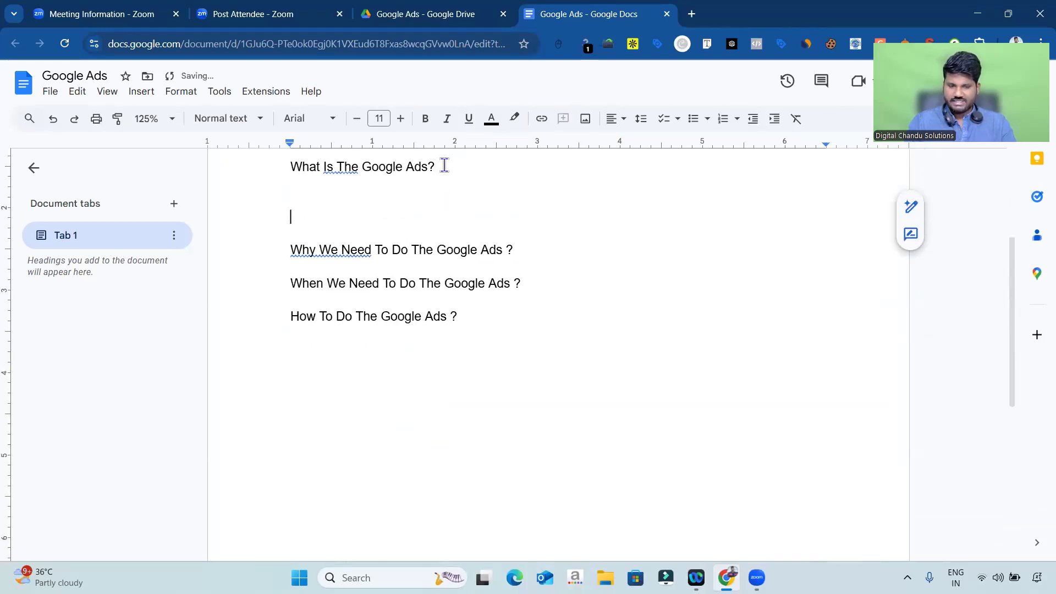
{"action": "type", "text": "Goog"}
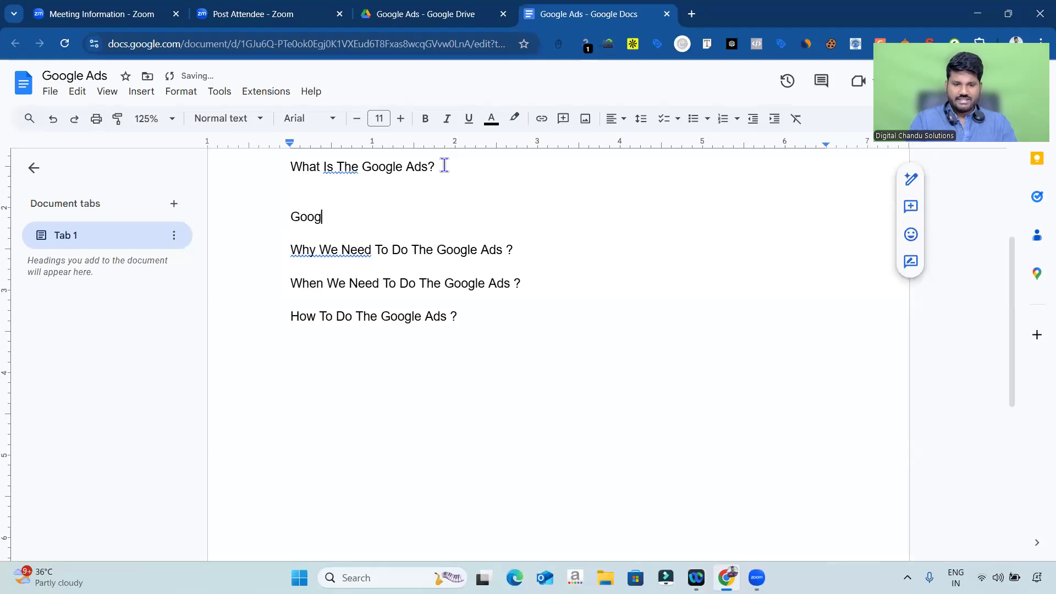
{"action": "type", "text": "le Ads I"}
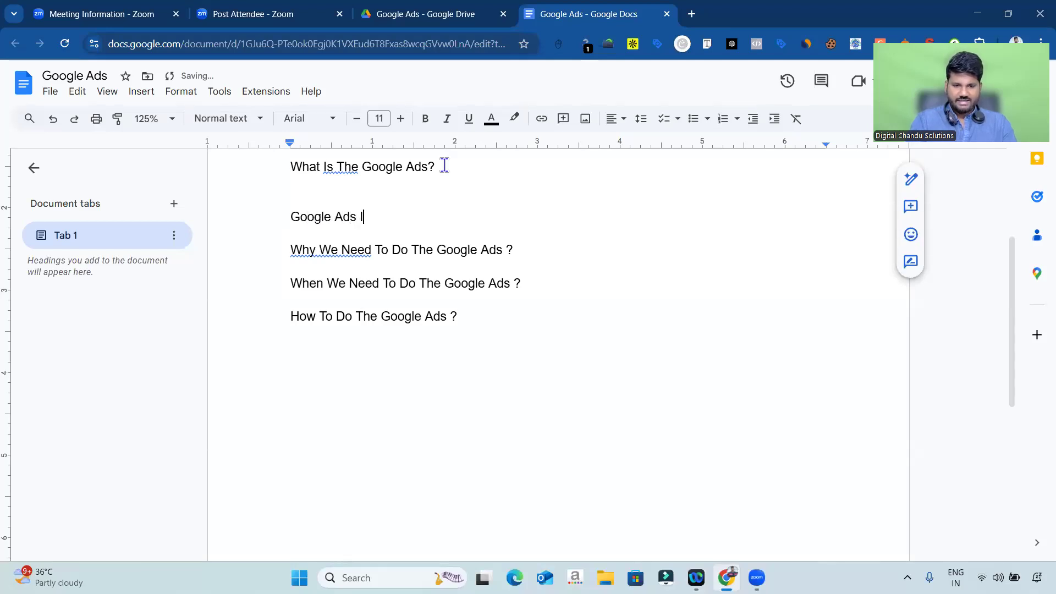
{"action": "type", "text": "s a n O"}
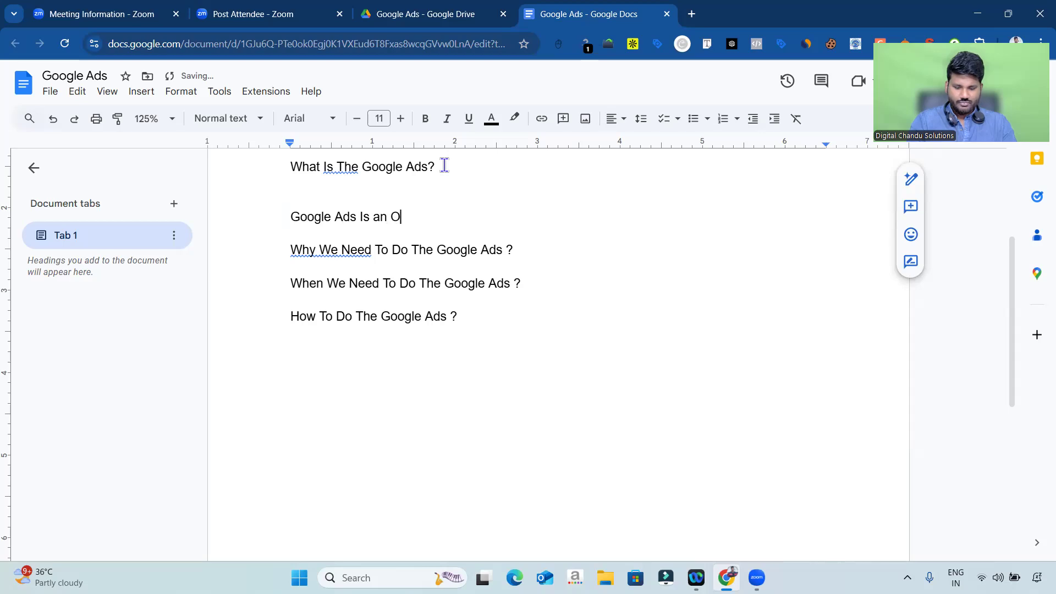
{"action": "type", "text": "nline Adver"}
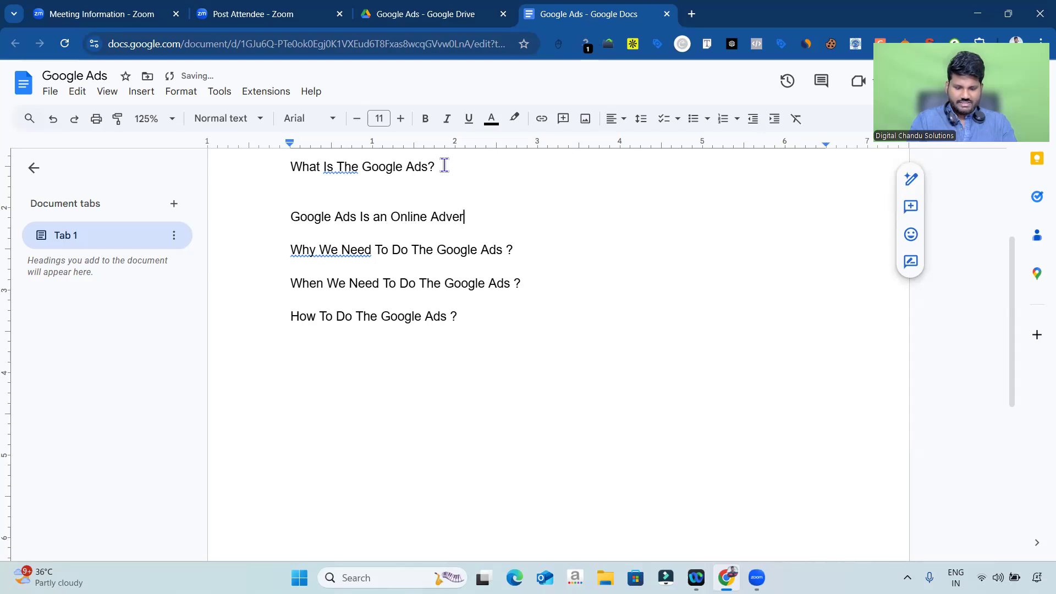
{"action": "type", "text": "tisement Pla"}
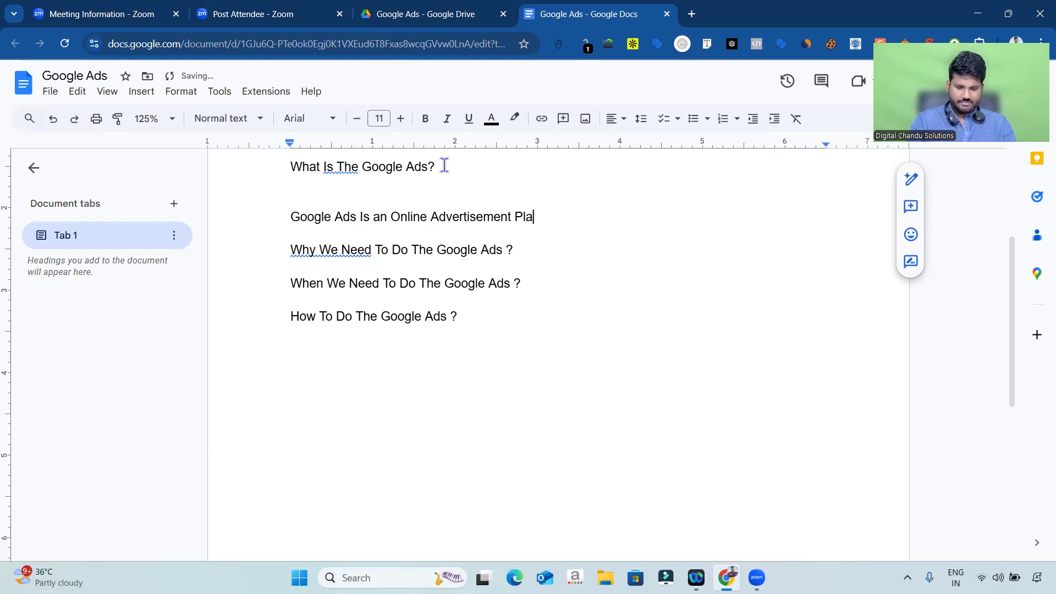
{"action": "type", "text": "tgorm"}
{"action": "key", "text": "BackSpace"}
{"action": "key", "text": "BackSpace"}
{"action": "key", "text": "BackSpace"}
{"action": "key", "text": "BackSpace"}
{"action": "type", "text": "form."}
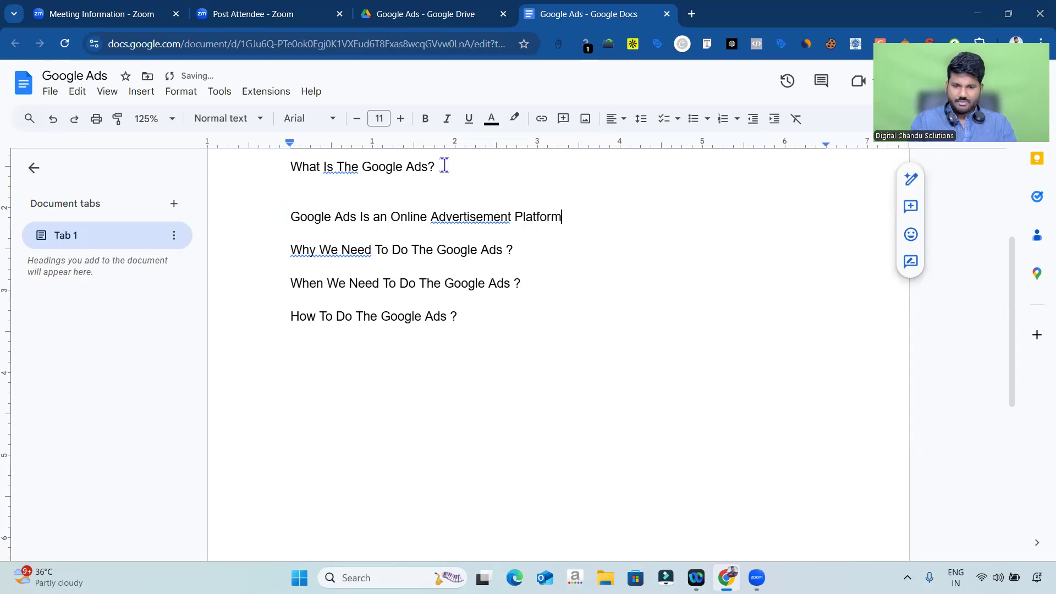
Step: End the answer with a period and add the word "Business" followed by a row of dashes below it, leaving blank space between
{"action": "key", "text": "Return"}
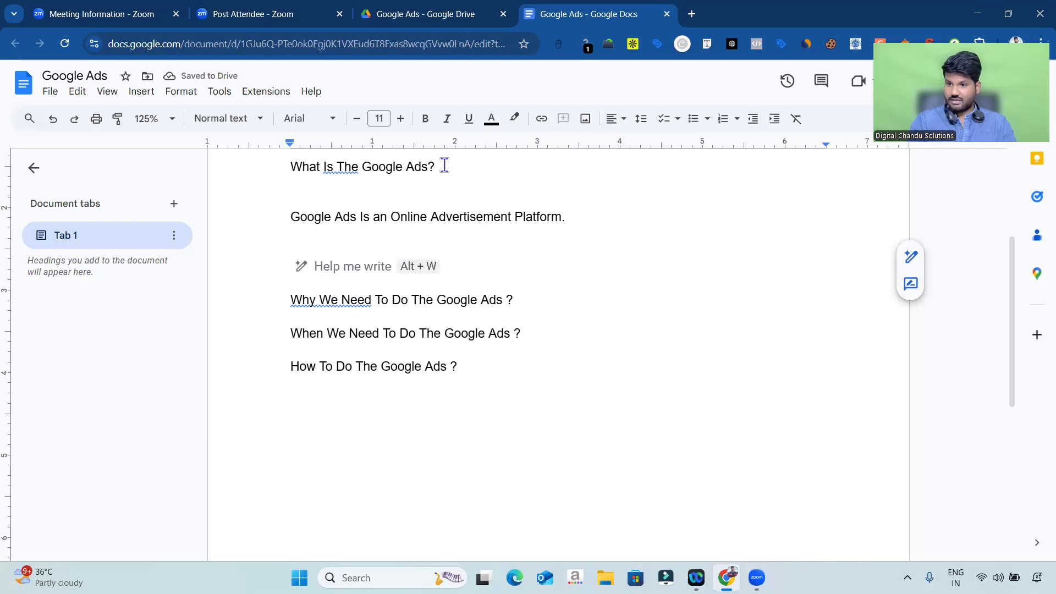
{"action": "type", "text": "Business "}
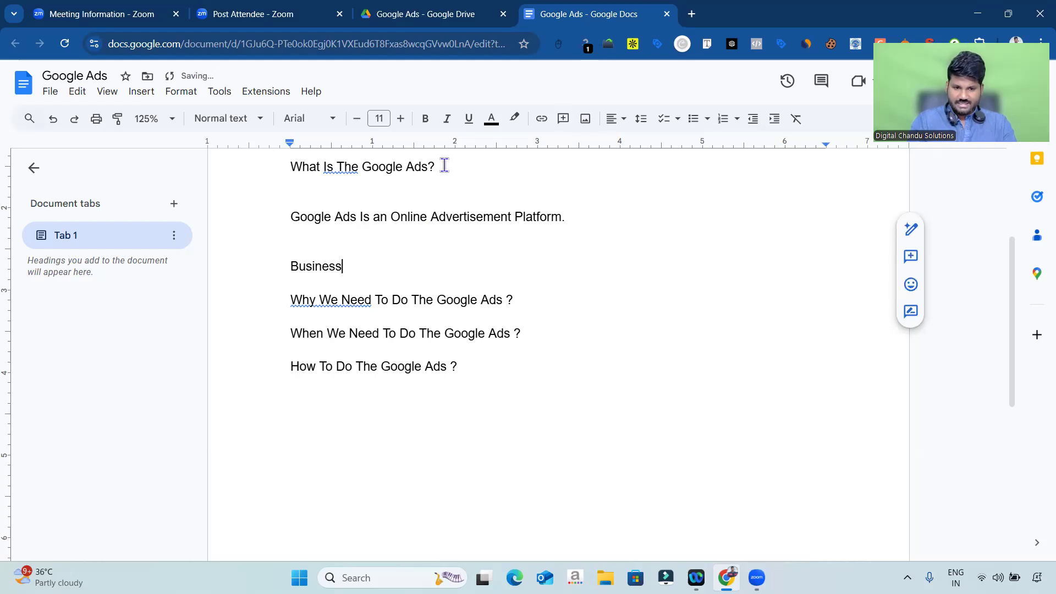
{"action": "type", "text": "--------------------------------"}
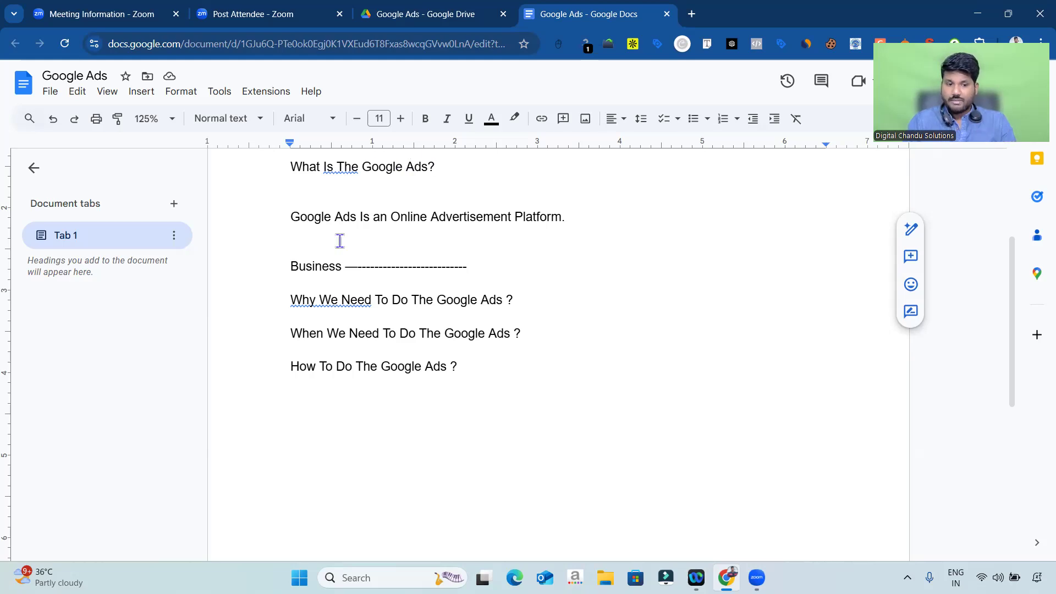
{"action": "double_click", "coordinate": [315, 268]}
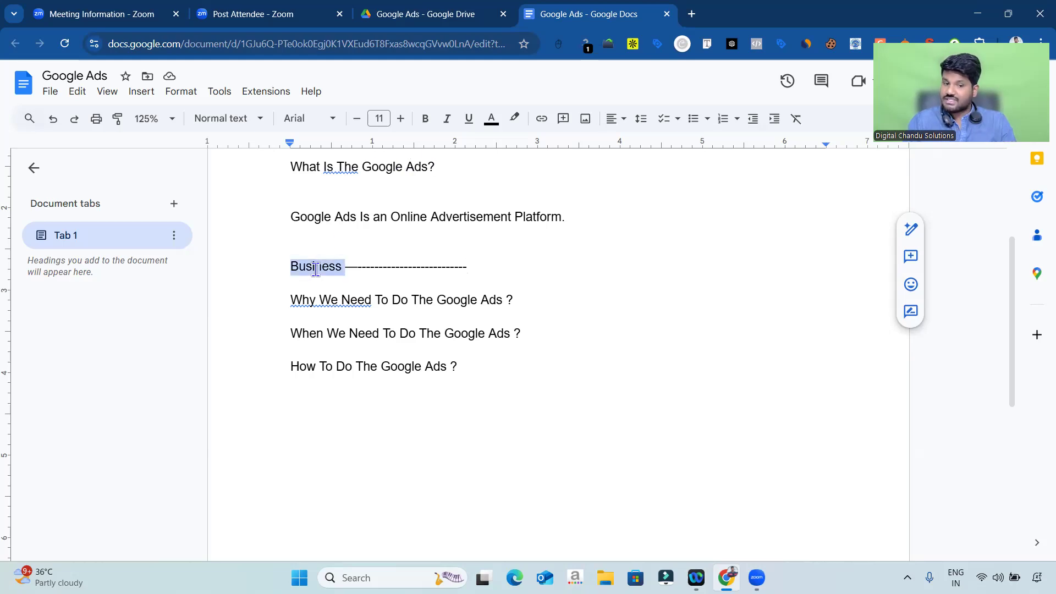
Step: Shorten the dashes after "Business" and continue the line with "Company", a longer row of dashes and "Customers"
{"action": "left_click", "coordinate": [481, 265]}
{"action": "key", "text": "BackSpace"}
{"action": "key", "text": "BackSpace"}
{"action": "key", "text": "BackSpace"}
{"action": "type", "text": "Comapny --------------------------------------"}
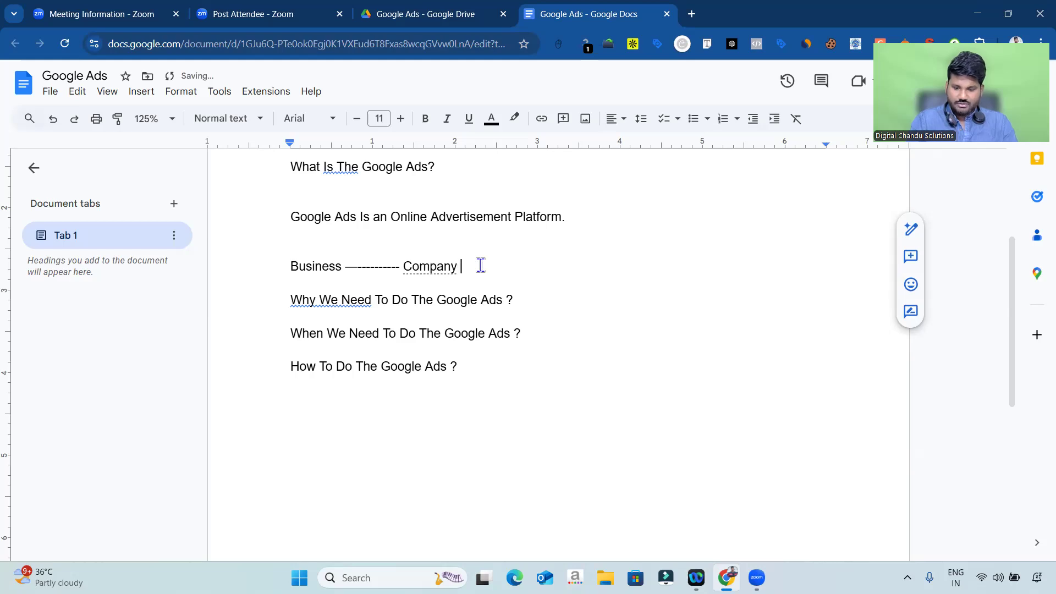
{"action": "type", "text": "------"}
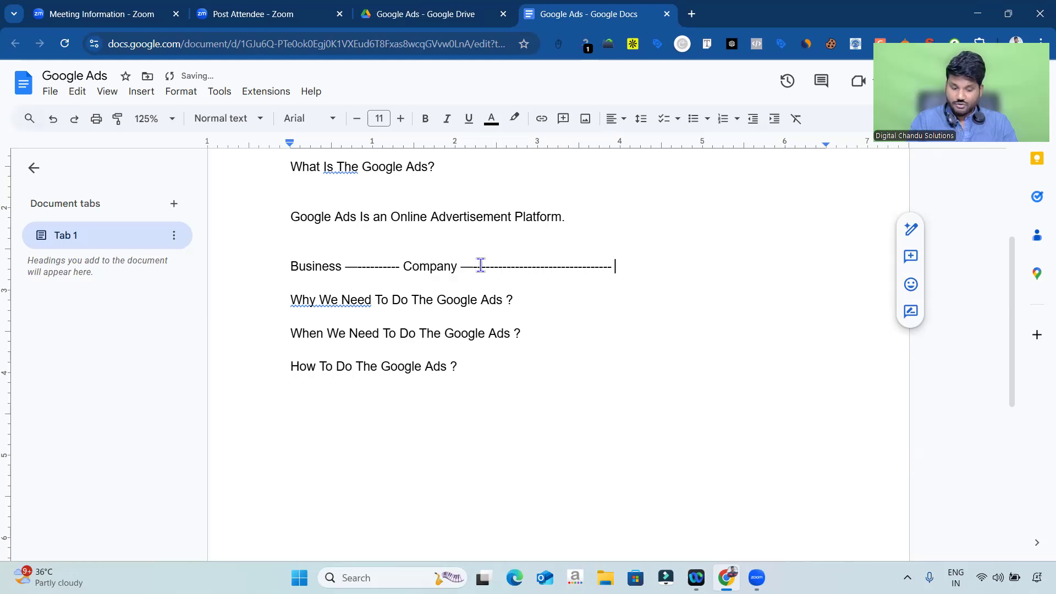
{"action": "type", "text": " Customers"}
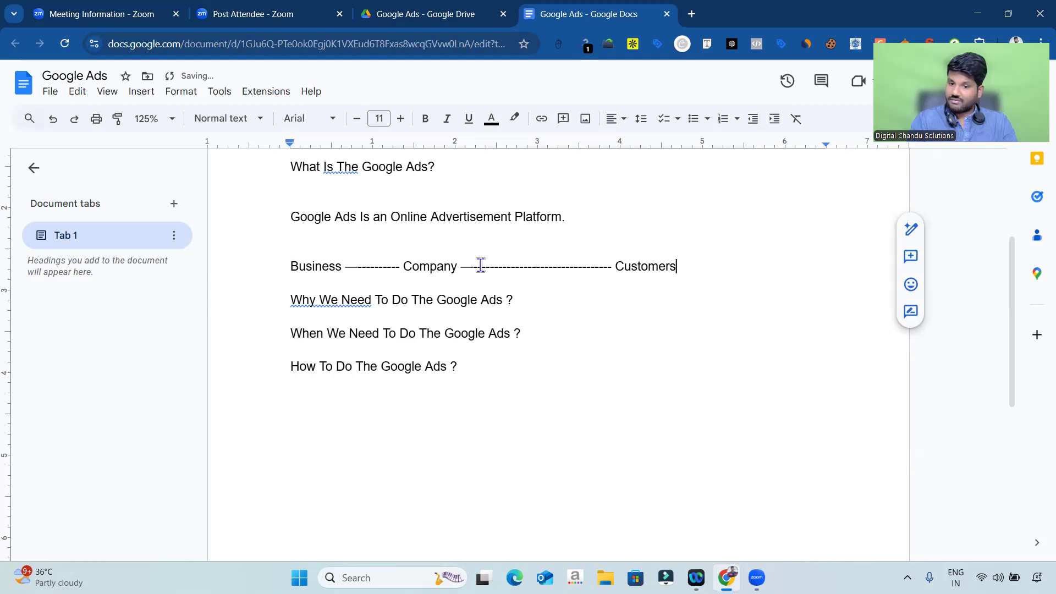
{"action": "double_click", "coordinate": [649, 264]}
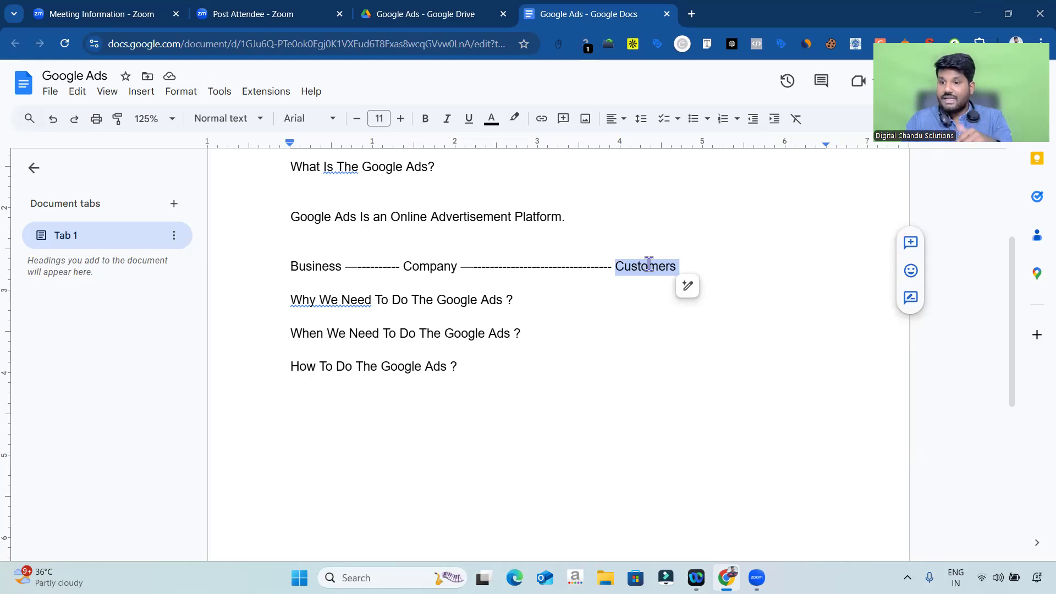
{"action": "double_click", "coordinate": [435, 266]}
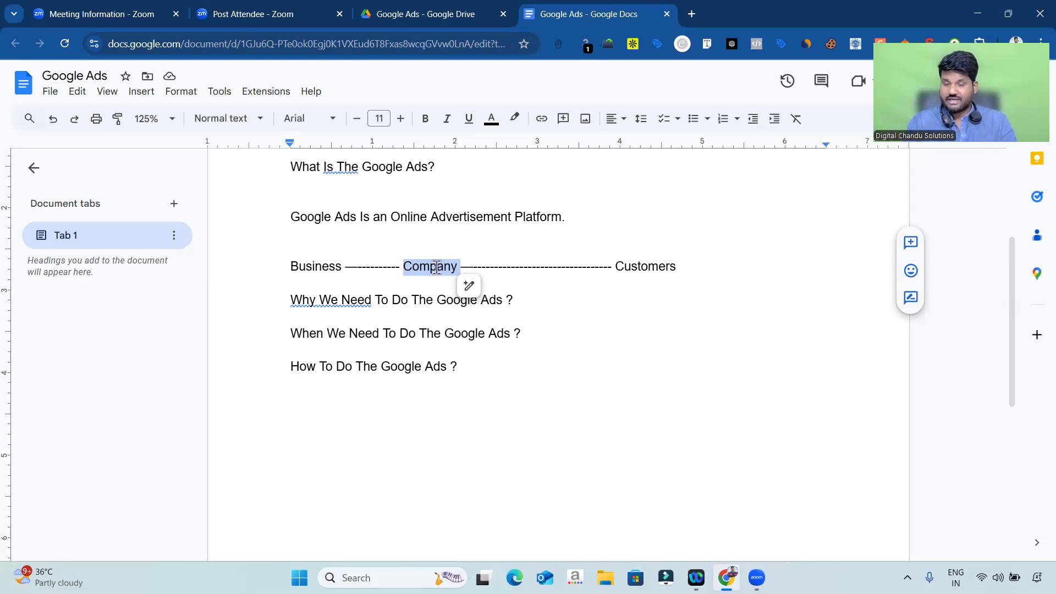
{"action": "double_click", "coordinate": [649, 267]}
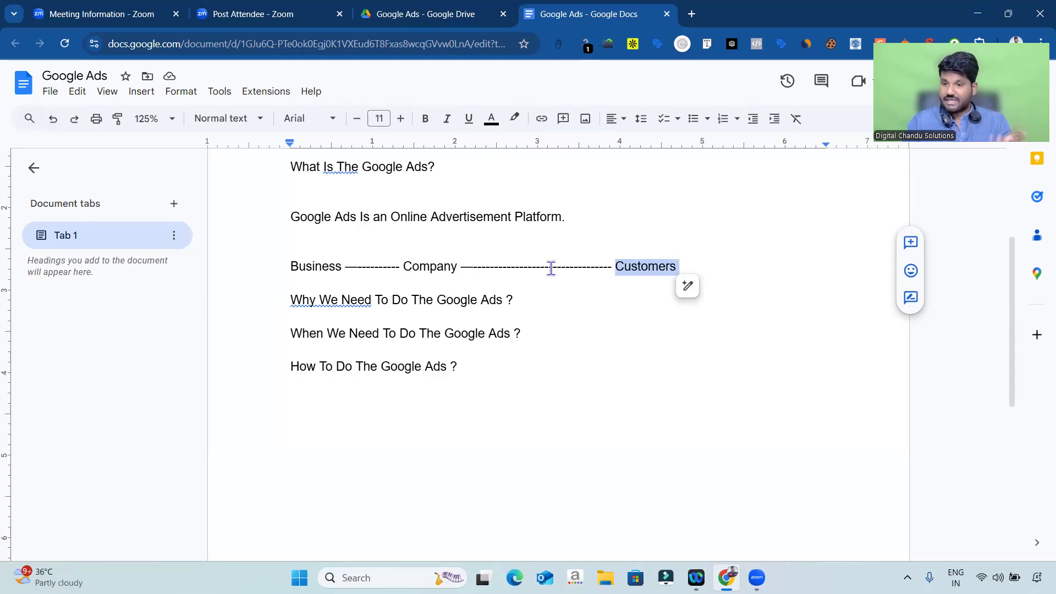
Step: Add a second flow line with "Comapny", a long row of dashes and "Customers", leaving blank space above and below it
{"action": "left_click", "coordinate": [707, 265]}
{"action": "key", "text": "Return"}
{"action": "key", "text": "Return"}
{"action": "key", "text": "Return"}
{"action": "key", "text": "Return"}
{"action": "key", "text": "Return"}
{"action": "key", "text": "Return"}
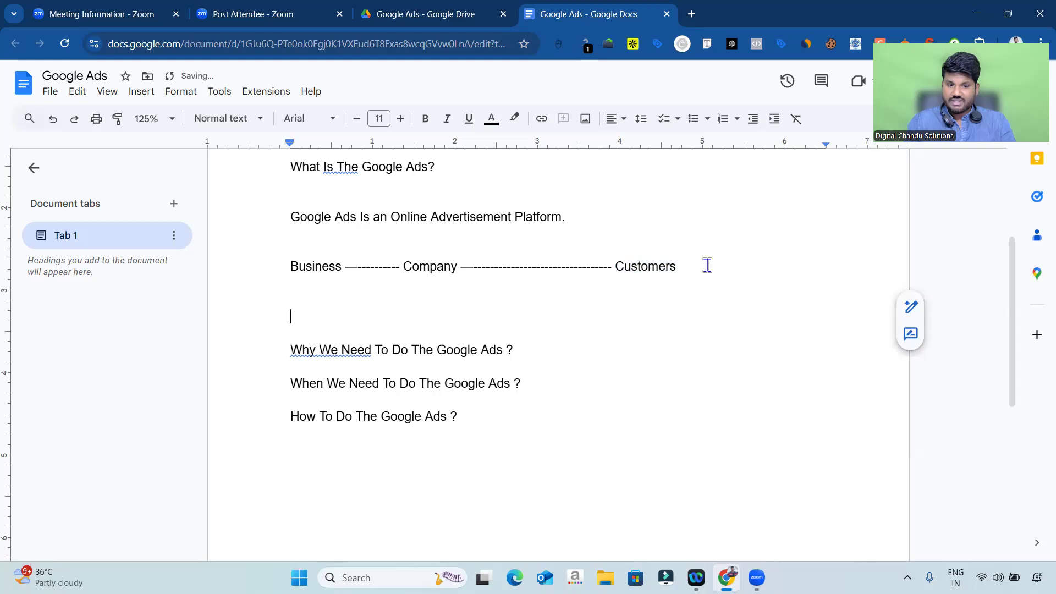
{"action": "key", "text": "Up"}
{"action": "key", "text": "Up"}
{"action": "key", "text": "Up"}
{"action": "type", "text": "C"}
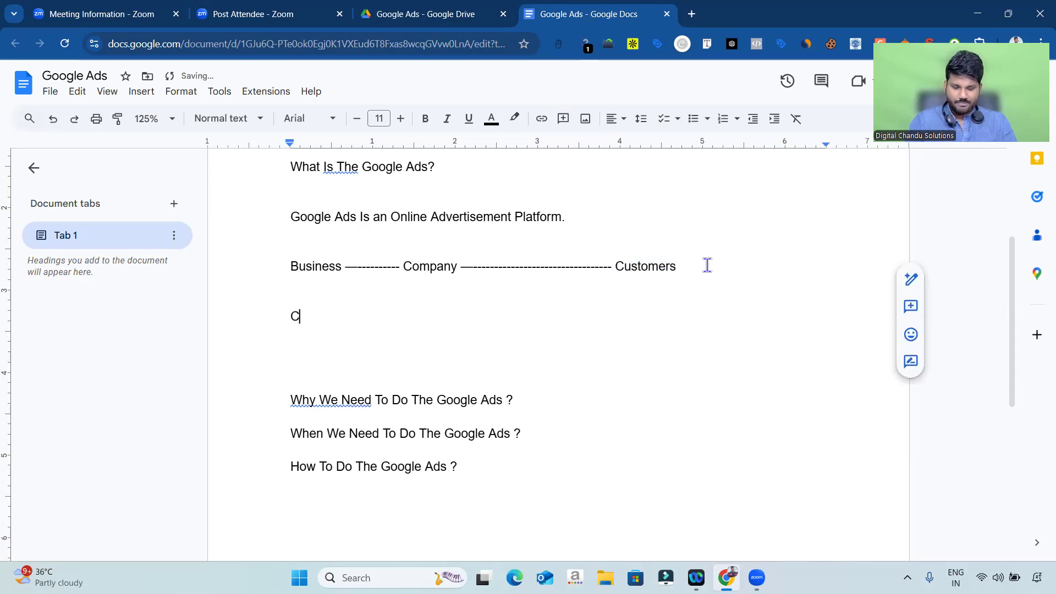
{"action": "type", "text": "omapny -"}
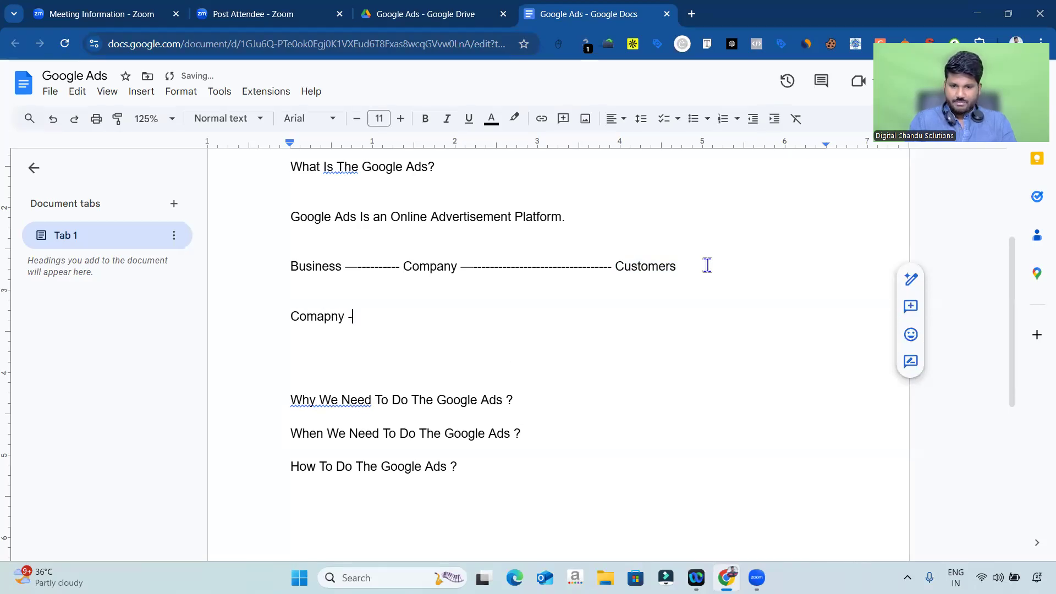
{"action": "type", "text": "---------------------------------------------------- Customers"}
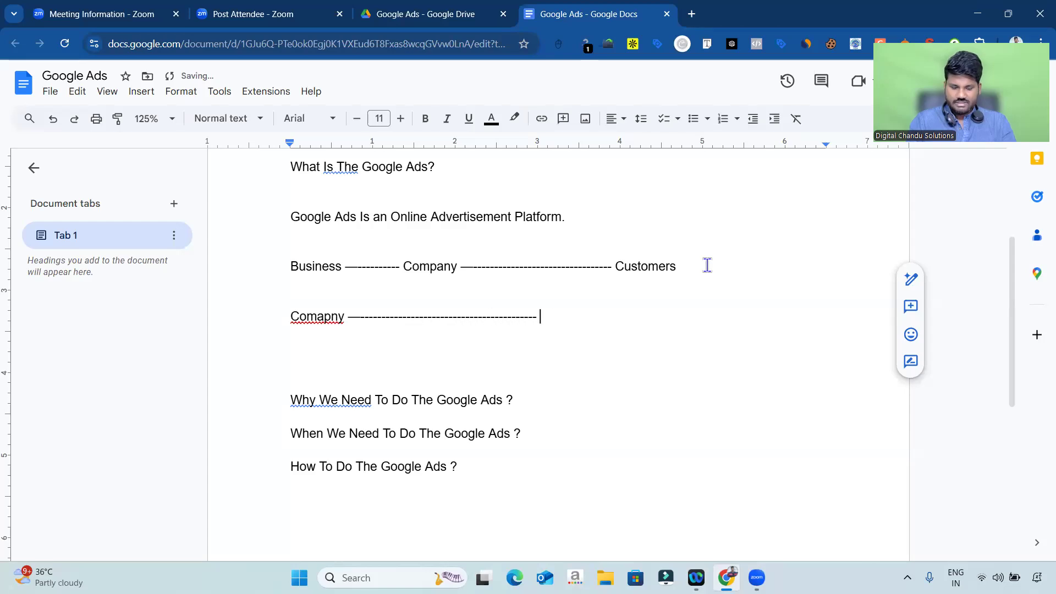
Step: Insert "Google Search" into the dashes shortly before "Customers" in the second flow line
{"action": "key", "text": "ctrl+shift+Left"}
{"action": "key", "text": "Left"}
{"action": "key", "text": "Left"}
{"action": "key", "text": "Left"}
{"action": "key", "text": "Left"}
{"action": "key", "text": "Left"}
{"action": "key", "text": "Left"}
{"action": "key", "text": "Left"}
{"action": "key", "text": "Left"}
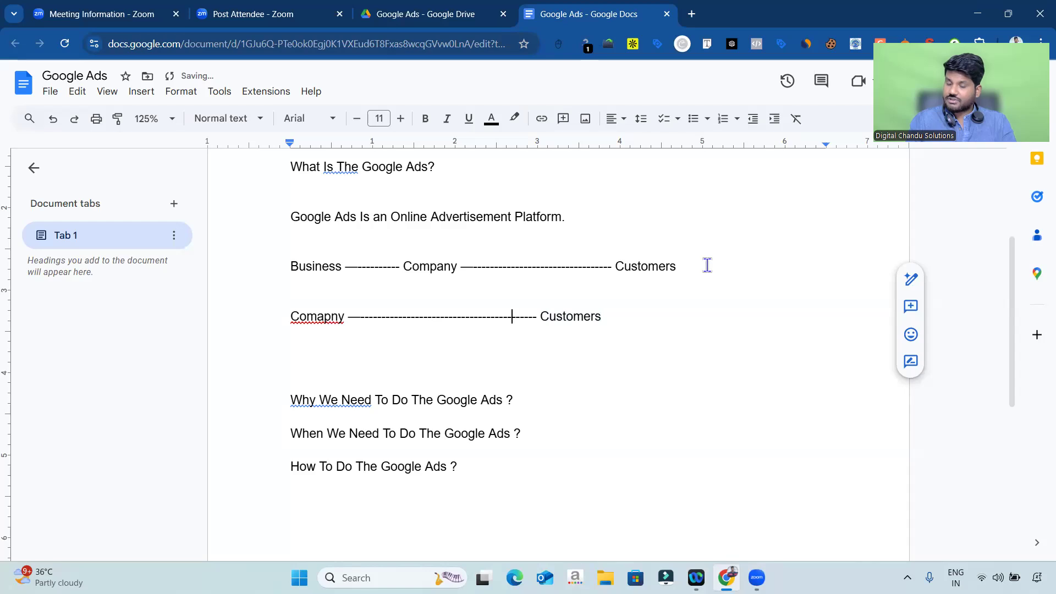
{"action": "type", "text": "Google Search"}
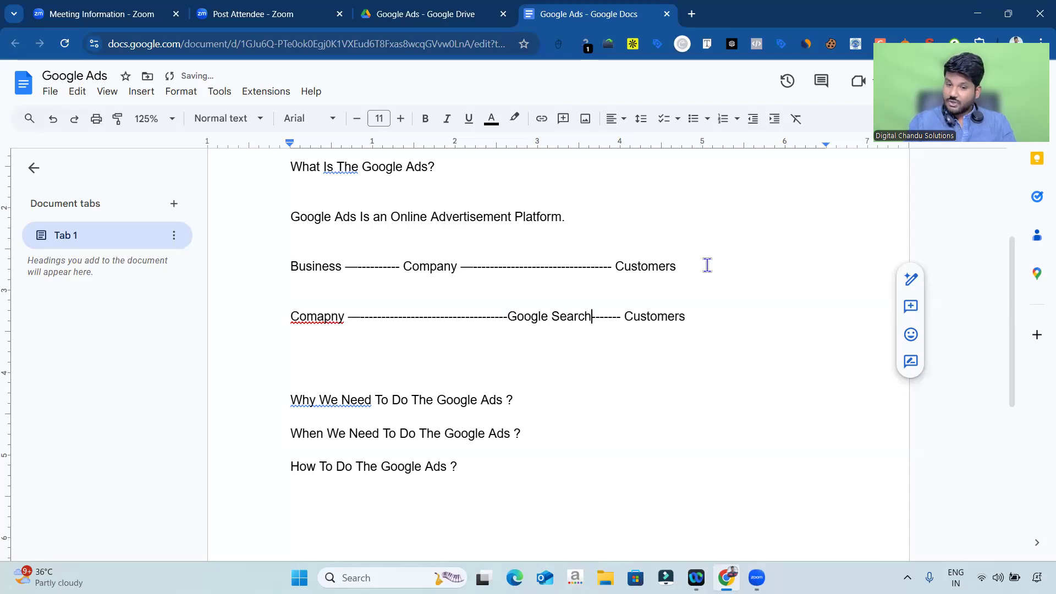
Step: Insert "Results" into the dashes before "Google Search" in the second flow line
{"action": "double_click", "coordinate": [652, 317]}
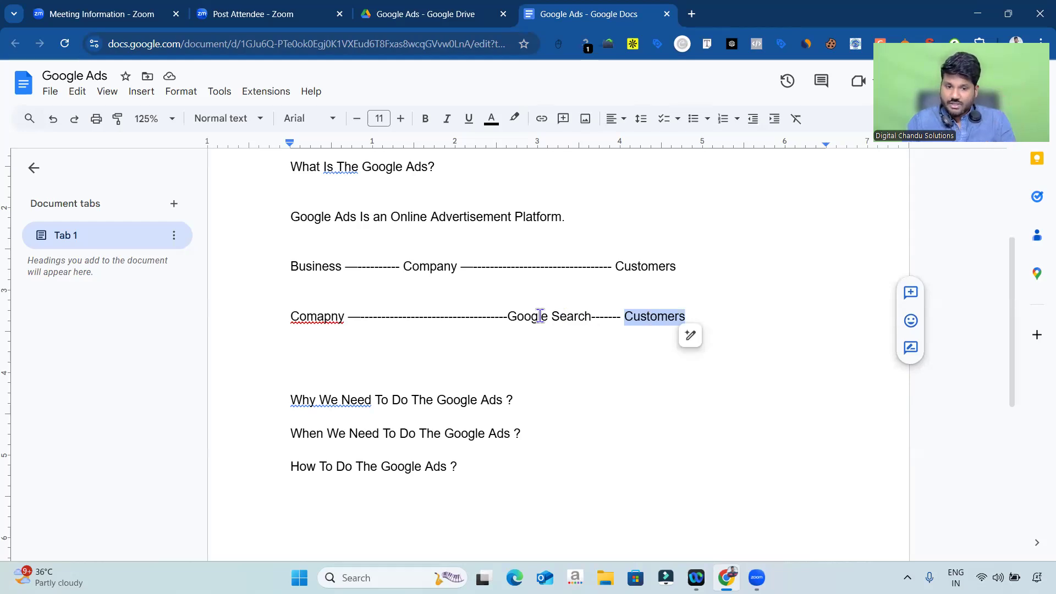
{"action": "left_click_drag", "start_coordinate": [506, 316], "coordinate": [596, 318]}
{"action": "left_click", "coordinate": [468, 317]}
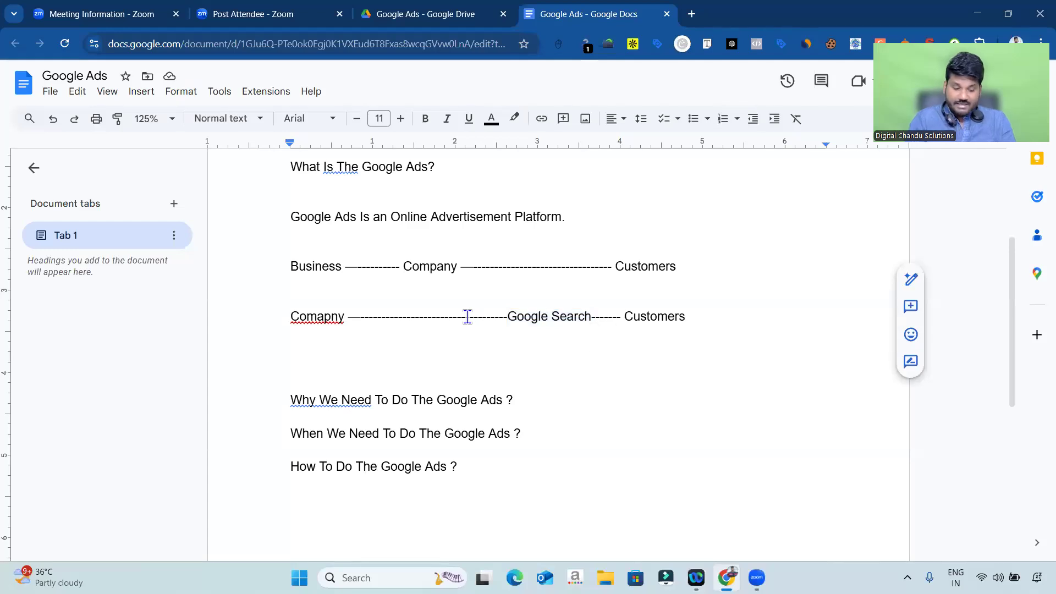
{"action": "type", "text": "Results"}
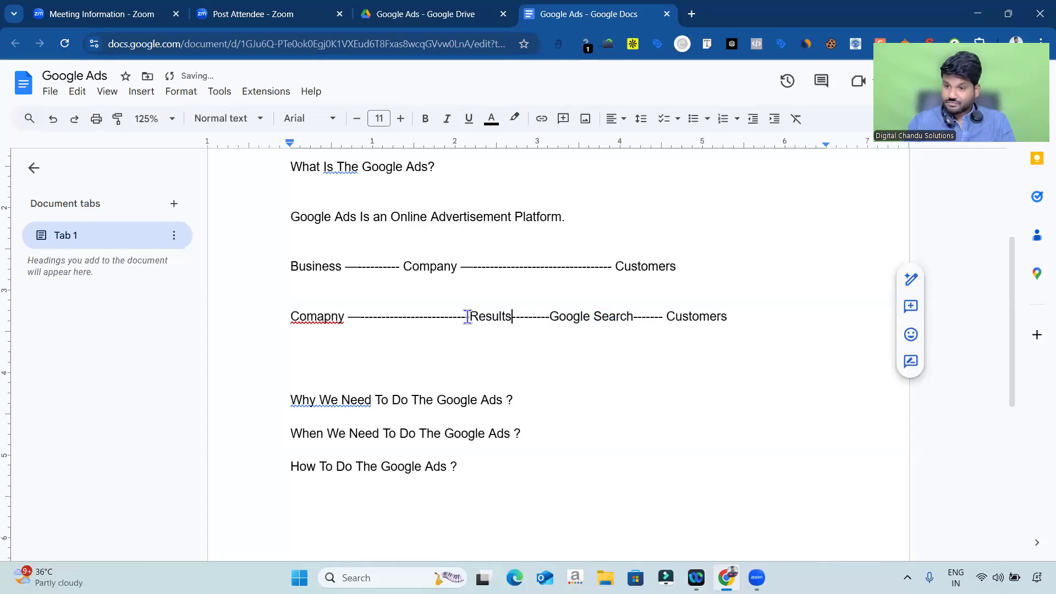
{"action": "double_click", "coordinate": [316, 314]}
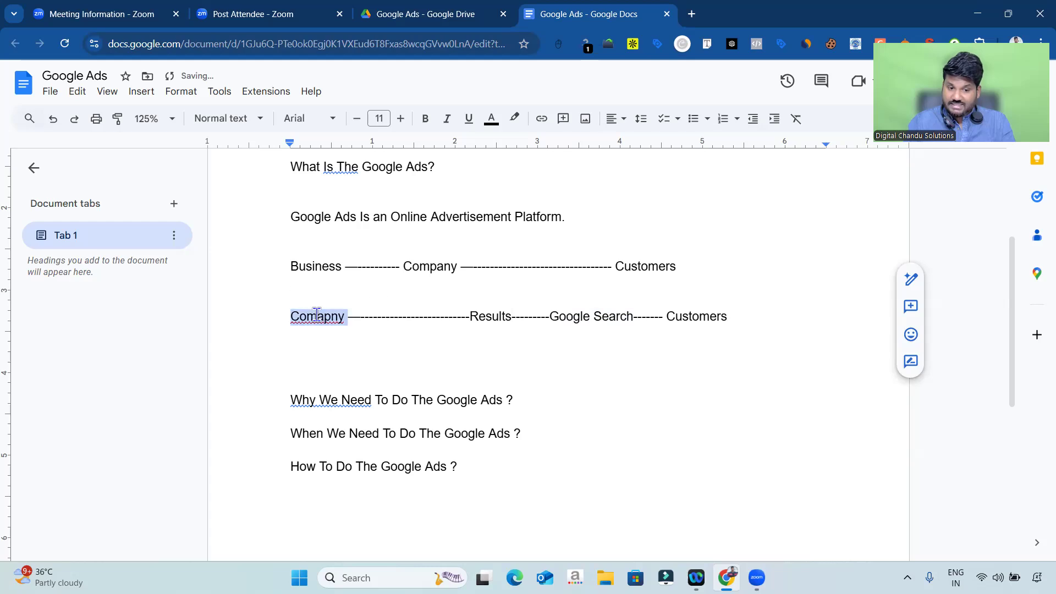
{"action": "double_click", "coordinate": [492, 315]}
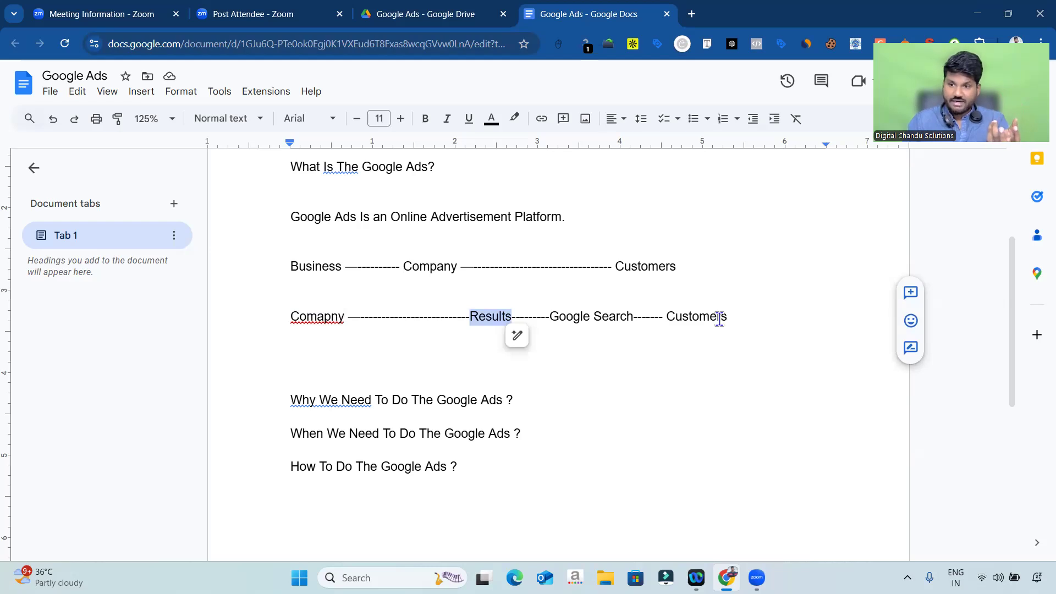
{"action": "left_click", "coordinate": [545, 316]}
{"action": "left_click_drag", "start_coordinate": [546, 316], "coordinate": [638, 315]}
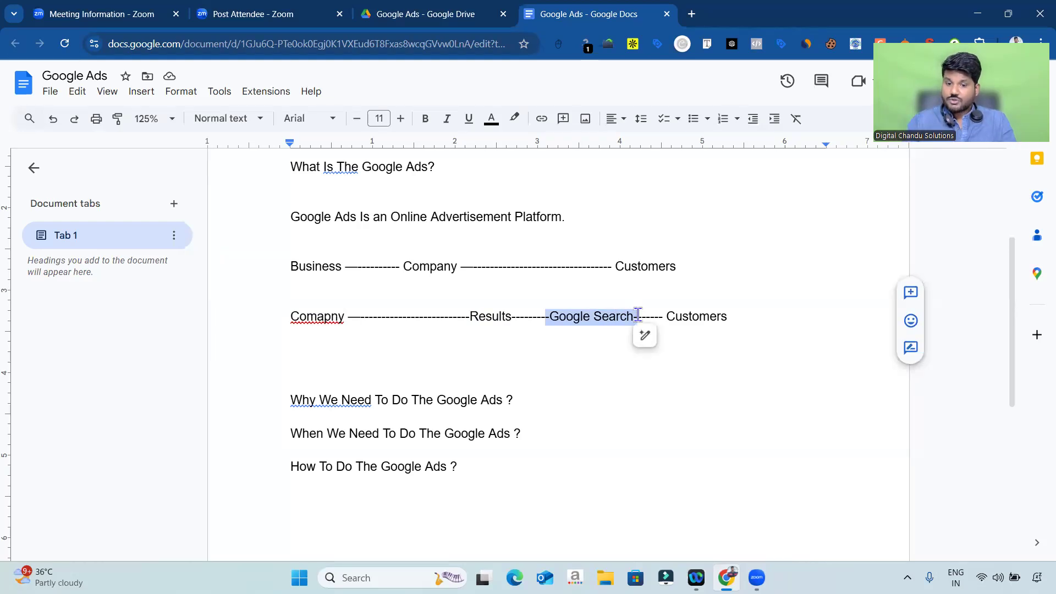
{"action": "double_click", "coordinate": [428, 268]}
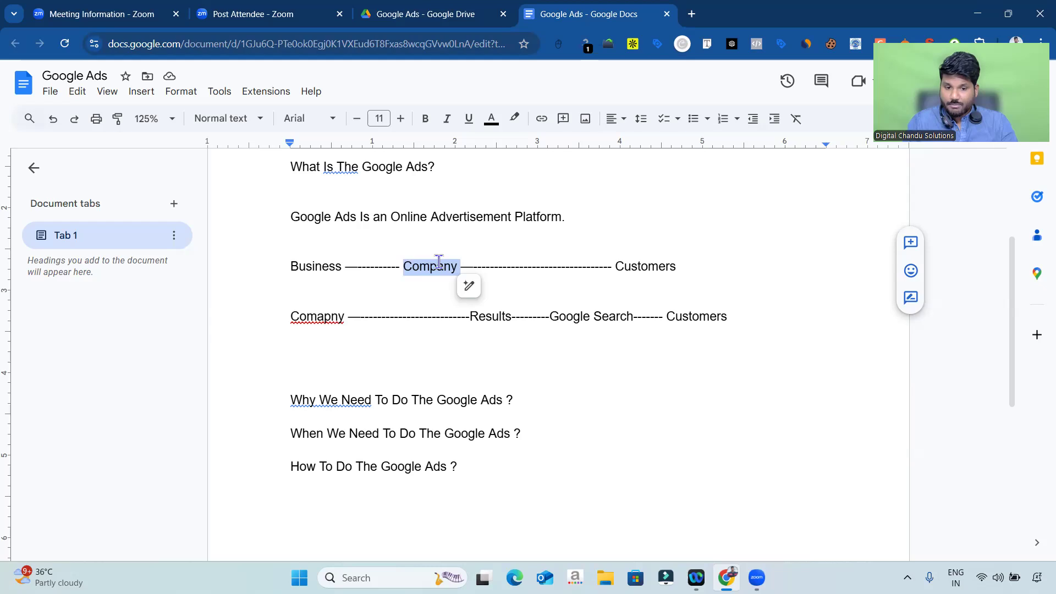
{"action": "left_click_drag", "start_coordinate": [550, 316], "coordinate": [748, 315]}
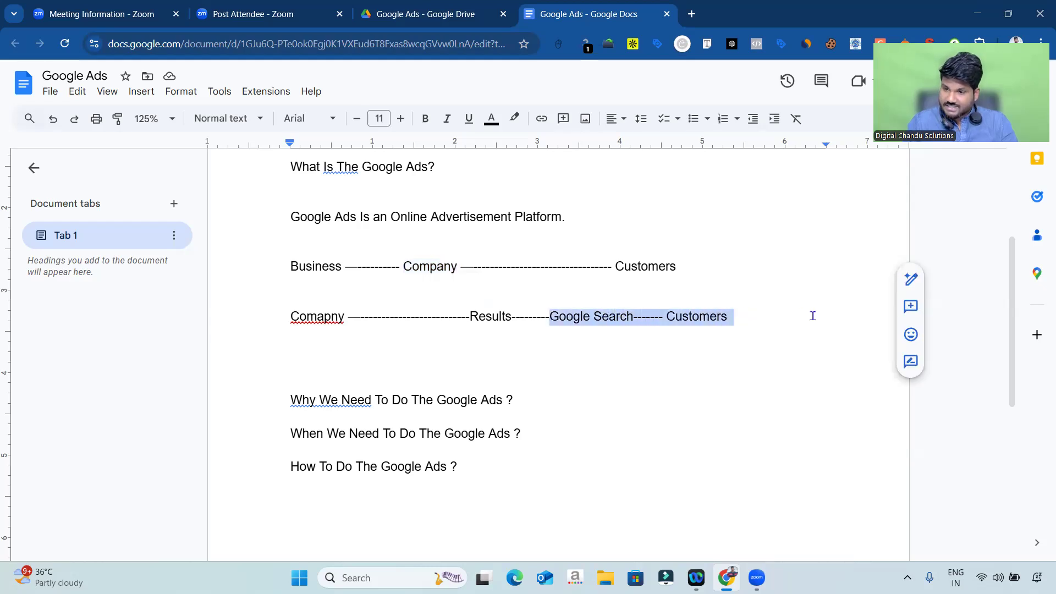
{"action": "left_click", "coordinate": [488, 316]}
{"action": "double_click", "coordinate": [487, 315]}
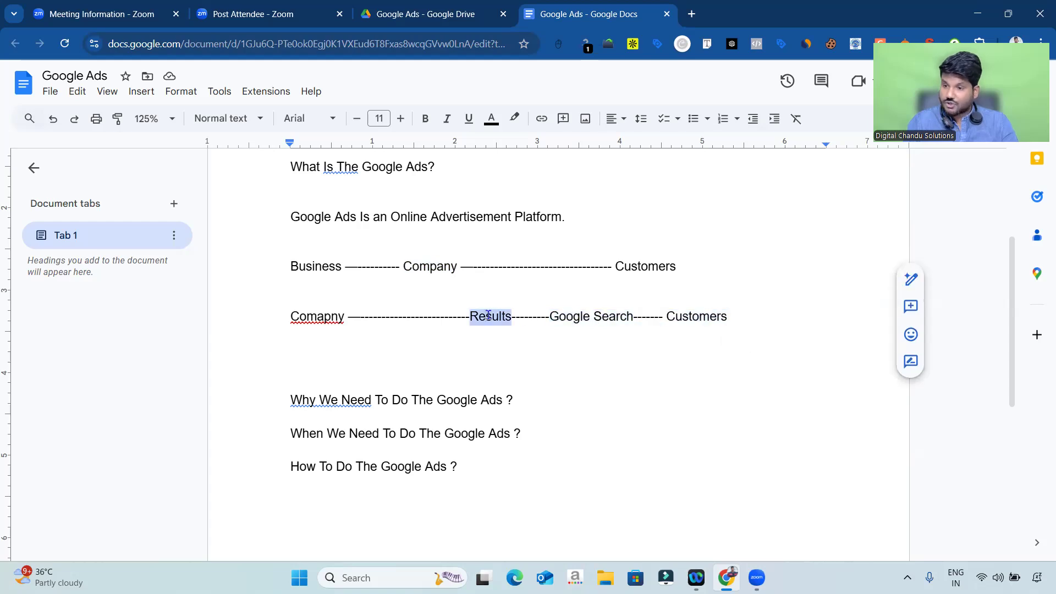
{"action": "double_click", "coordinate": [416, 268]}
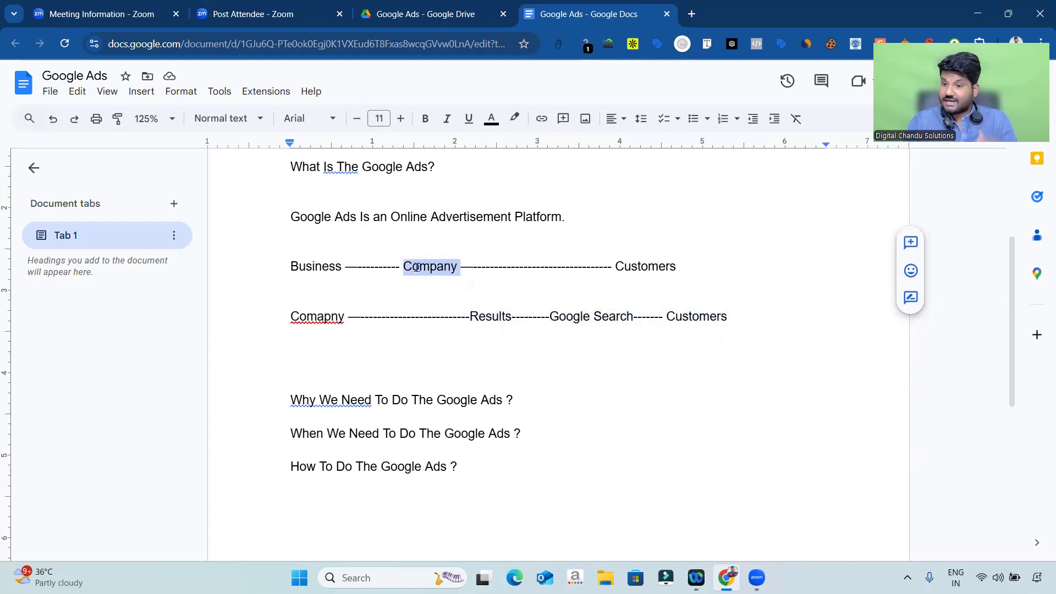
Step: Insert "Google Ads" into the dashes between "Comapny" and "Results" in the second flow line
{"action": "left_click", "coordinate": [426, 323]}
{"action": "type", "text": "Google Ad"}
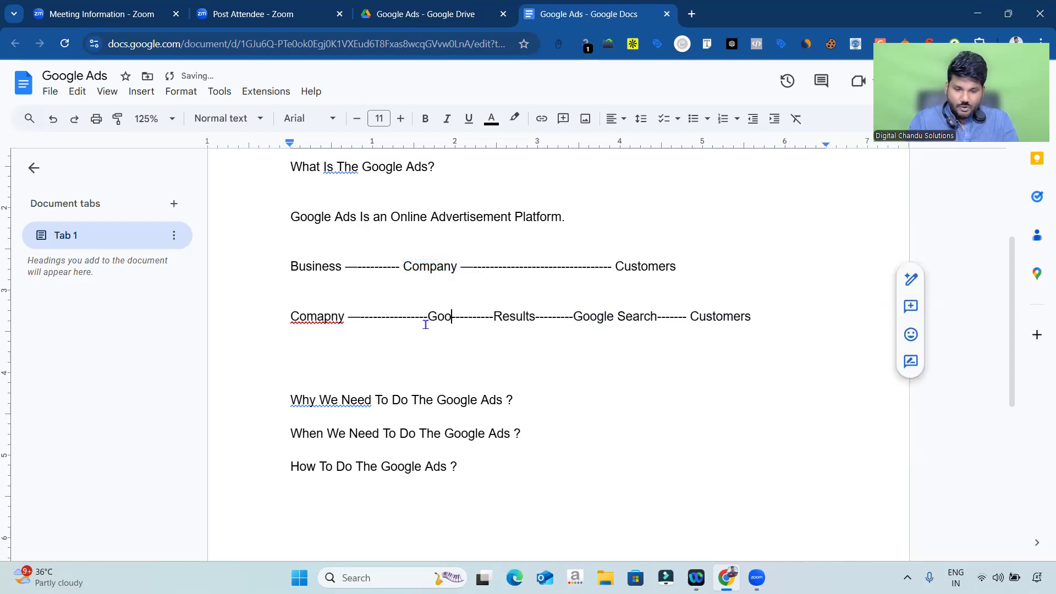
{"action": "type", "text": "s"}
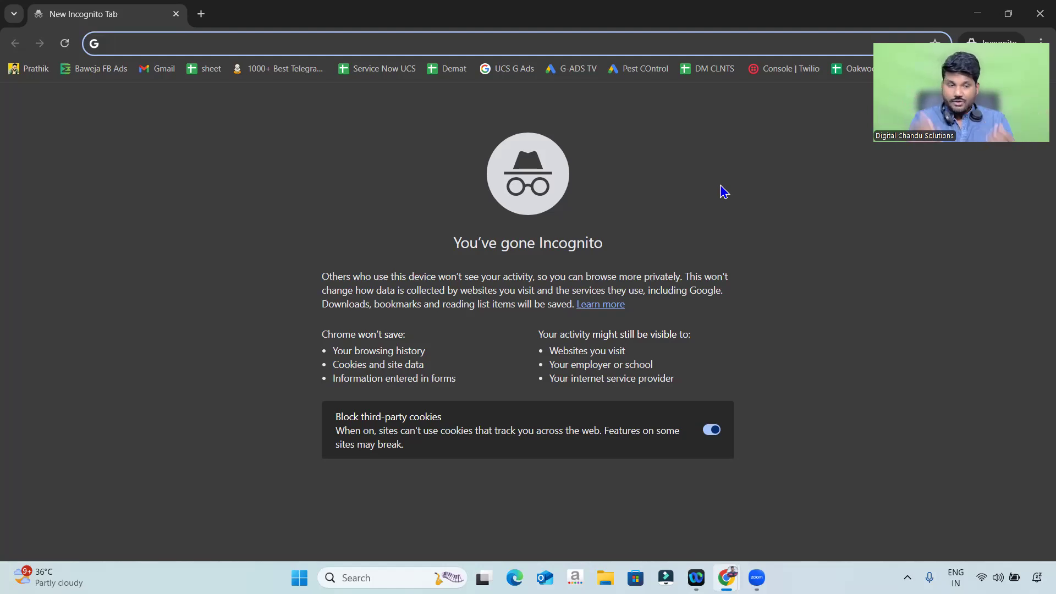
Step: Search Google for "interior design services in hyderabad" in an Incognito window
{"action": "key", "text": "Down"}
{"action": "type", "text": "i"}
{"action": "key", "text": "BackSpace"}
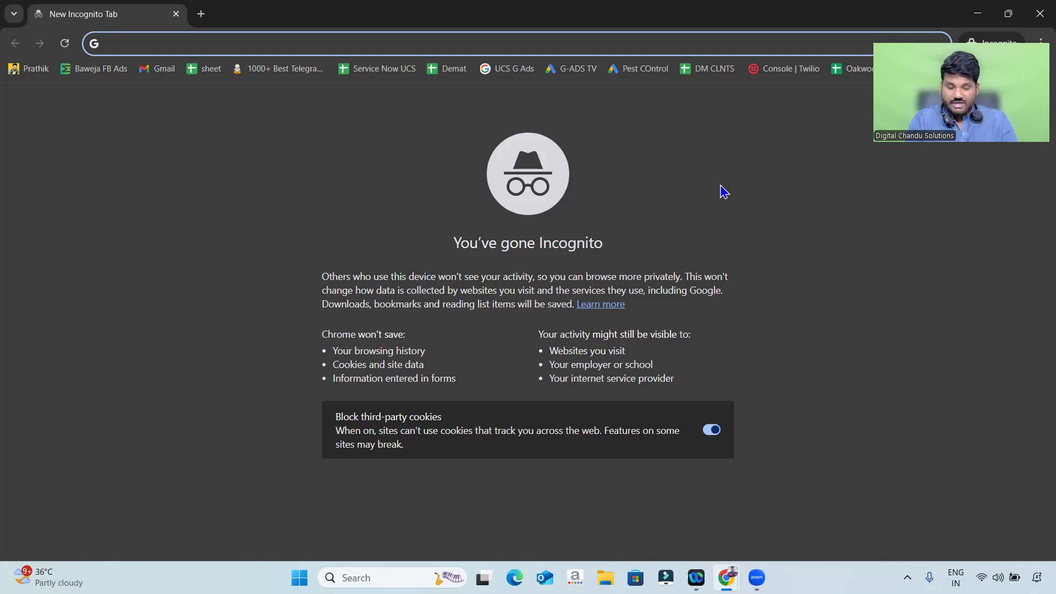
{"action": "type", "text": "interior"}
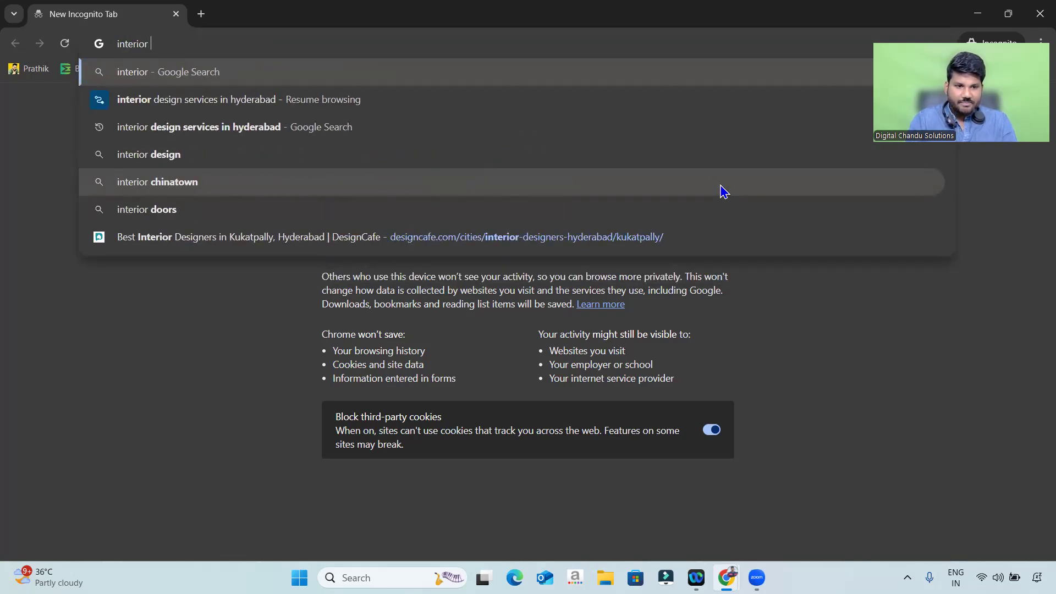
{"action": "key", "text": "Down"}
{"action": "key", "text": "Down"}
{"action": "key", "text": "Return"}
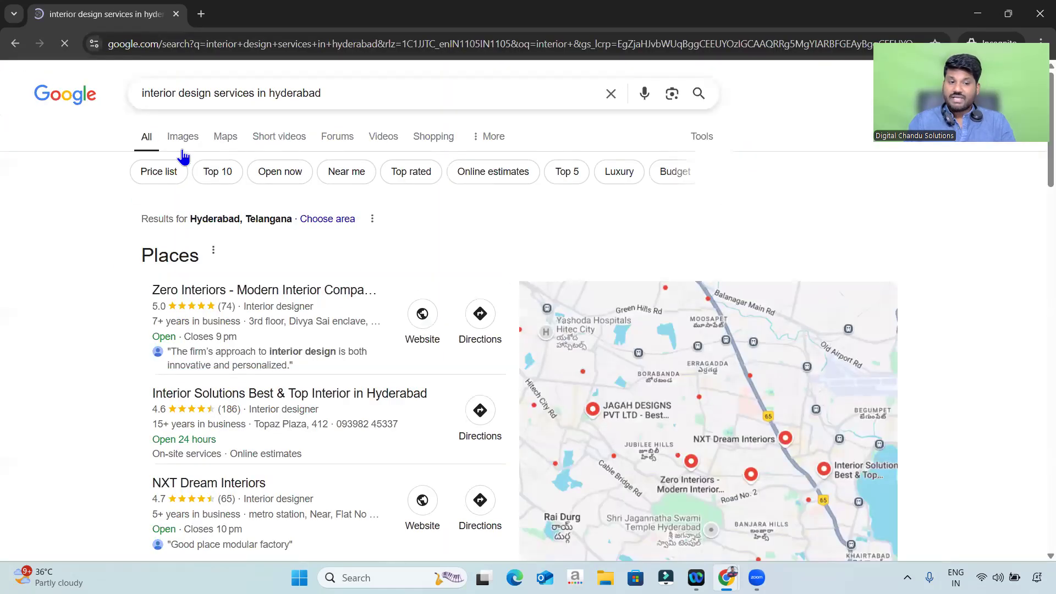
Step: Look through the interior design search results and return to the Google Ads document in Google Docs
{"action": "left_click_drag", "start_coordinate": [339, 99], "coordinate": [130, 104]}
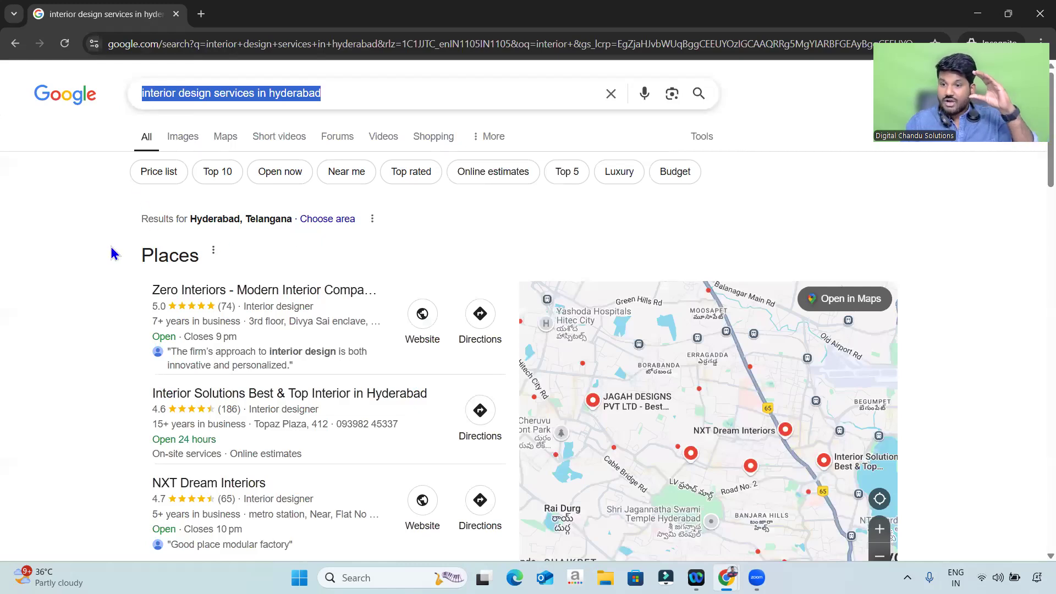
{"action": "scroll", "coordinate": [112, 253], "scroll_direction": "down", "scroll_amount": 4}
{"action": "scroll", "coordinate": [112, 253], "scroll_direction": "down", "scroll_amount": 3}
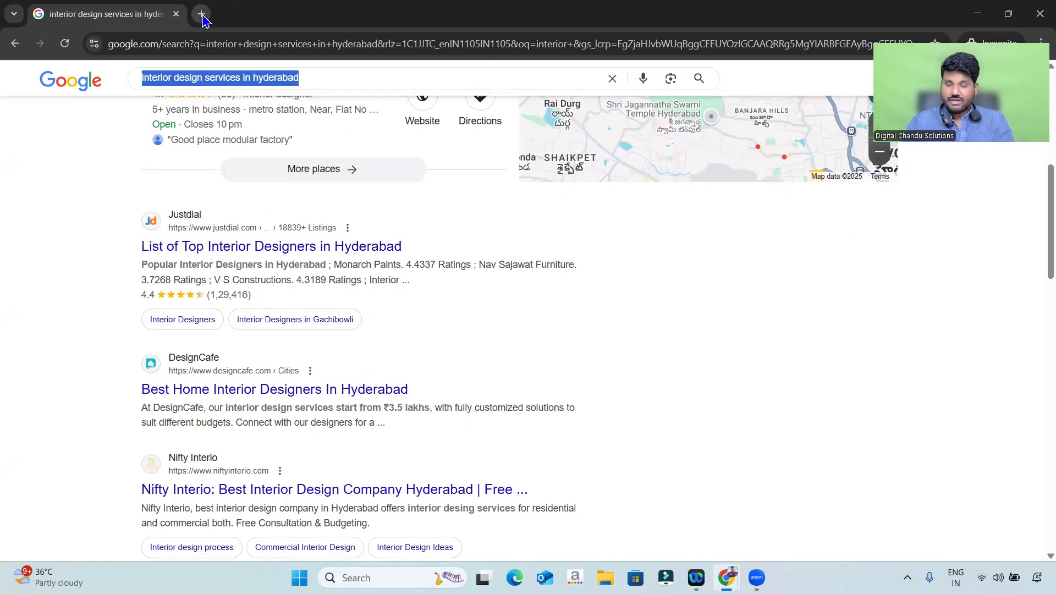
{"action": "key", "text": "alt+Tab"}
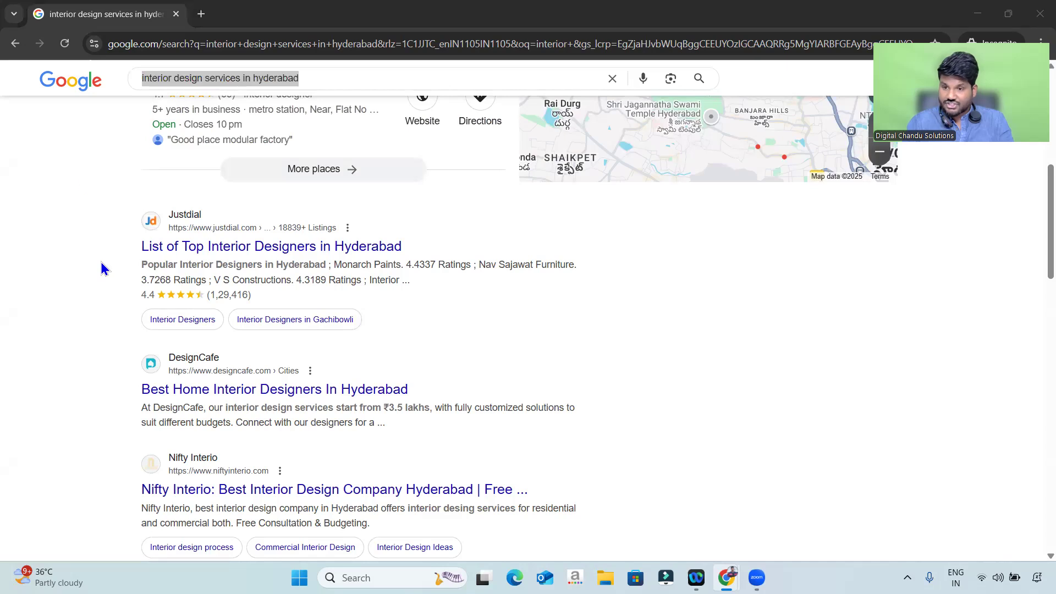
{"action": "scroll", "coordinate": [474, 350], "scroll_direction": "down", "scroll_amount": 2}
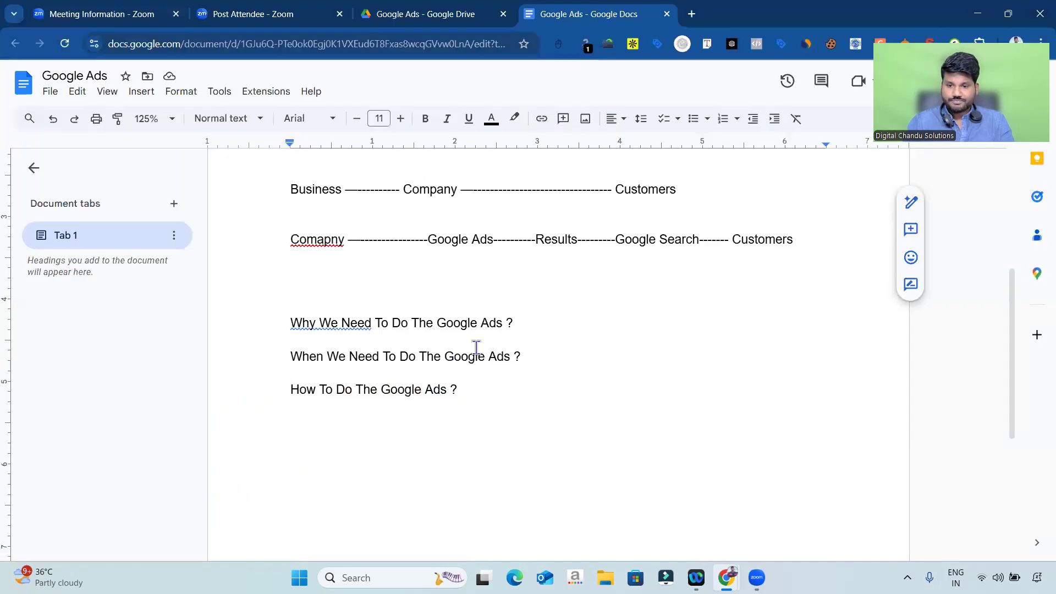
Step: Add four separate lines reading "AD 1", "AD 2", "AD 3" and "AD 4" below the second flow line
{"action": "left_click", "coordinate": [801, 242]}
{"action": "key", "text": "Return"}
{"action": "key", "text": "Return"}
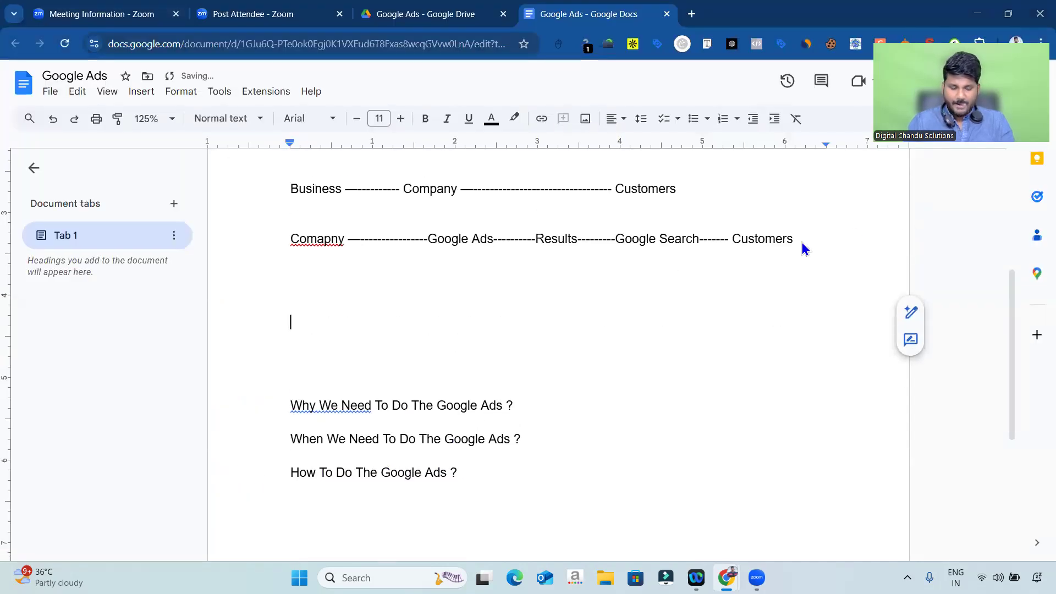
{"action": "type", "text": "AD 1"}
{"action": "key", "text": "Return"}
{"action": "type", "text": "AD 2\\"}
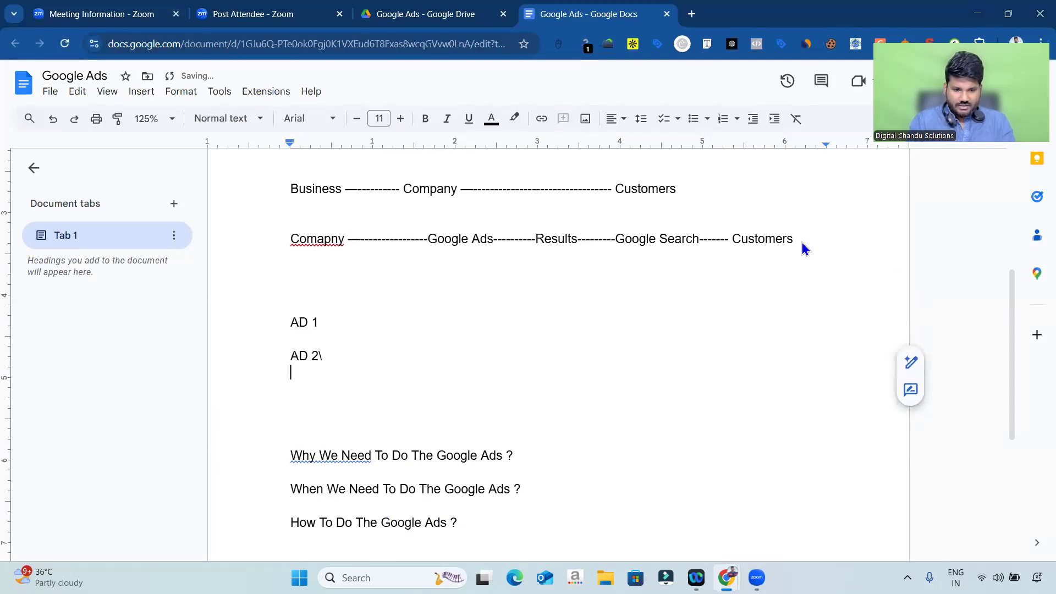
{"action": "key", "text": "Return"}
{"action": "type", "text": "AD 3"}
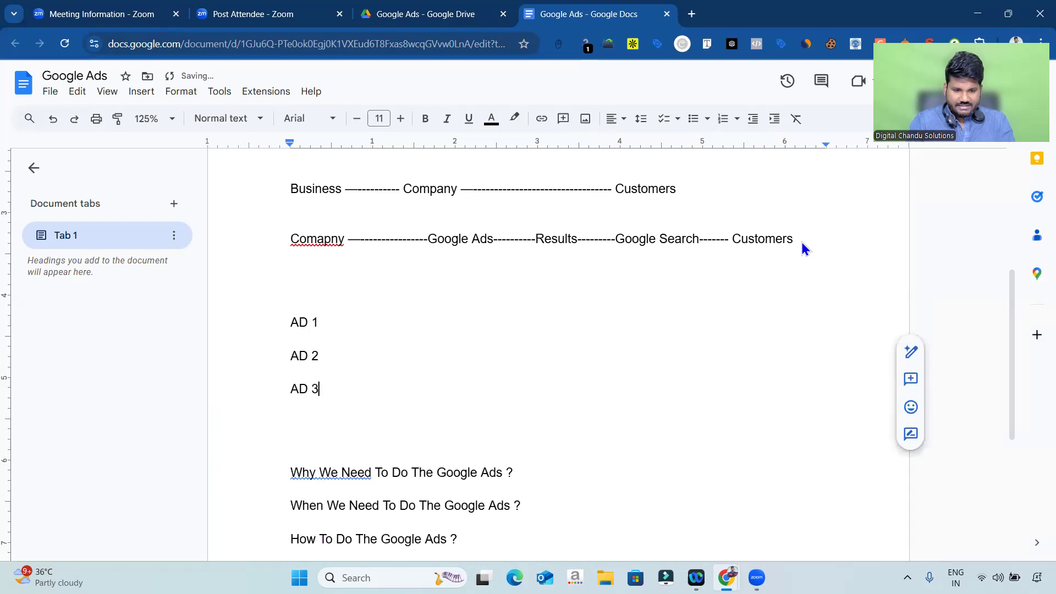
{"action": "key", "text": "Return"}
{"action": "type", "text": "AD 4"}
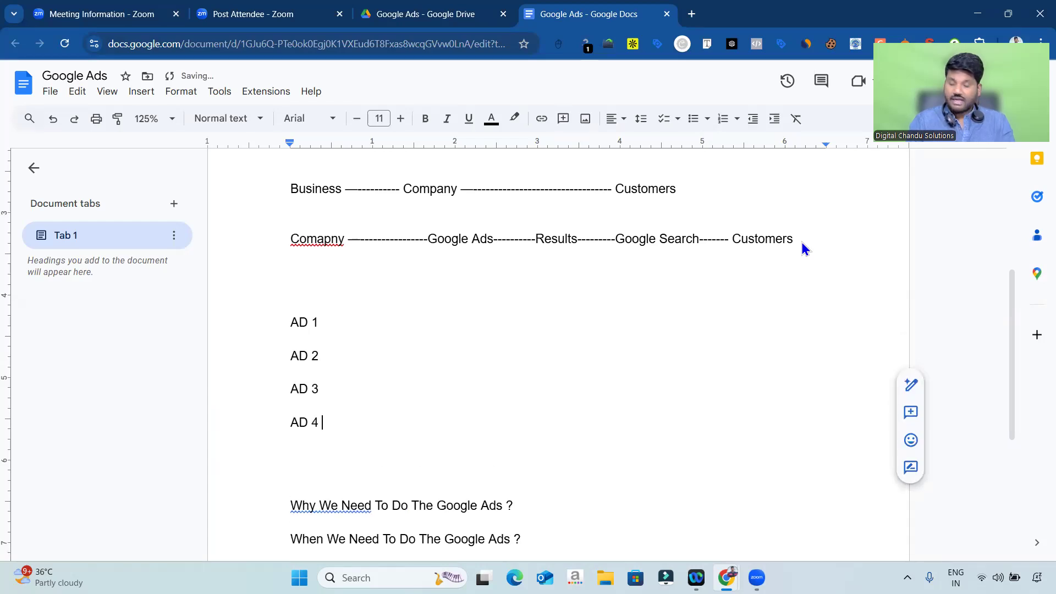
Step: Extend the "AD 1" line with a row of dashes followed by "Advertisements"
{"action": "left_click", "coordinate": [318, 325]}
{"action": "type", "text": "-"}
{"action": "type", "text": "------------------"}
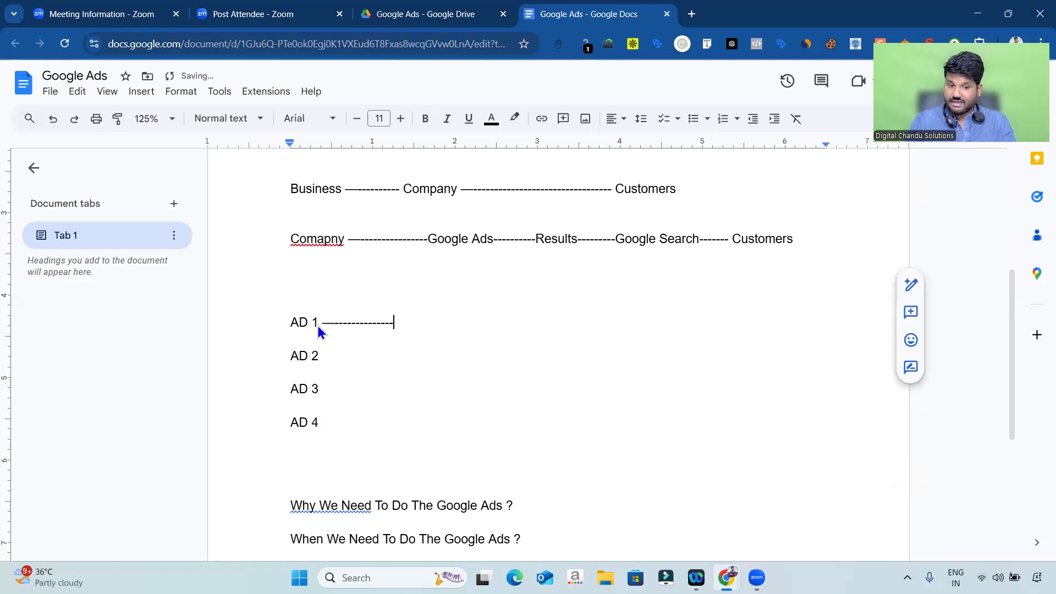
{"action": "type", "text": "---- Ad"}
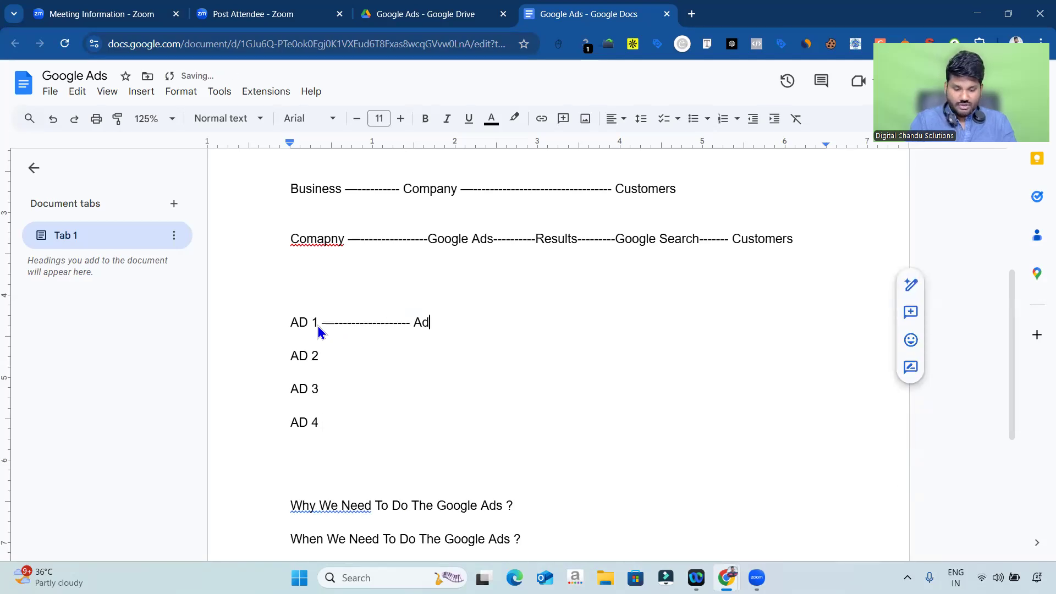
{"action": "type", "text": "vertisements"}
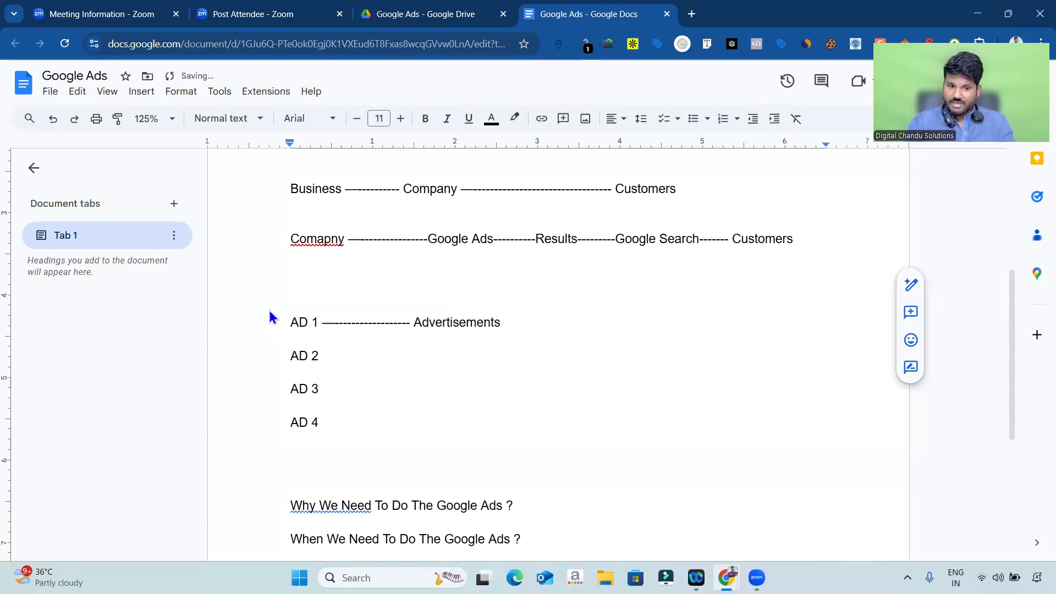
Step: Write "Google", a long underscore line and "Search Box" on the empty line above "AD 1"
{"action": "left_click", "coordinate": [307, 292]}
{"action": "type", "text": "Google -"}
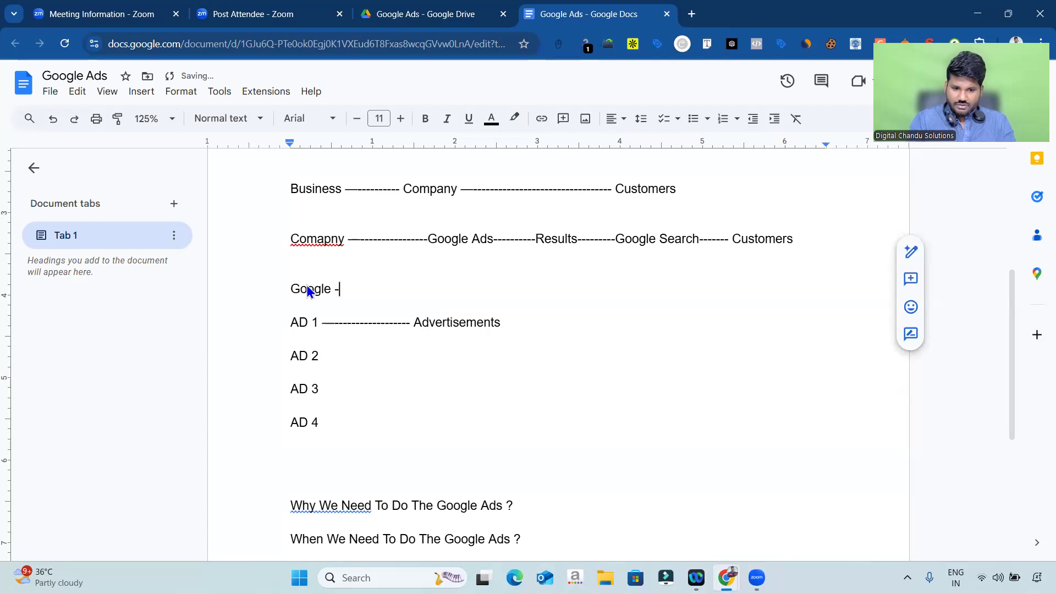
{"action": "key", "text": "BackSpace"}
{"action": "type", "text": "___"}
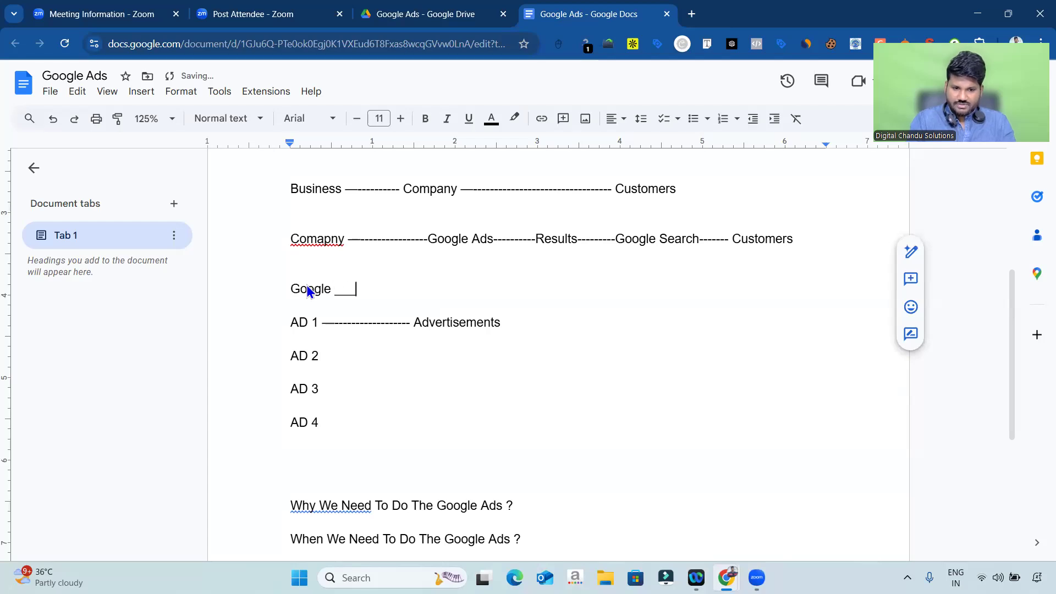
{"action": "type", "text": "___________"}
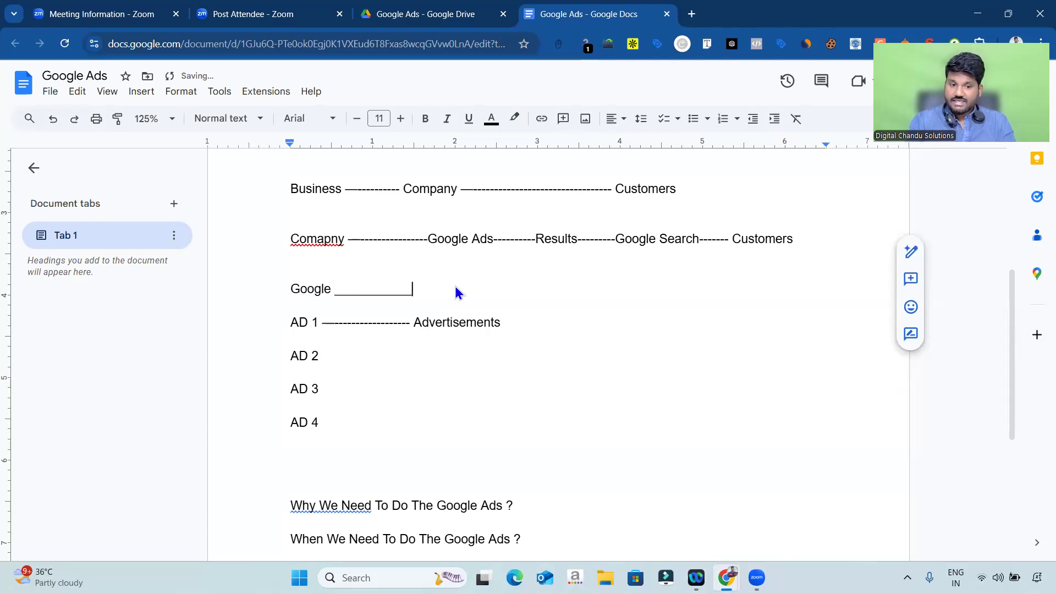
{"action": "type", "text": " Search Box"}
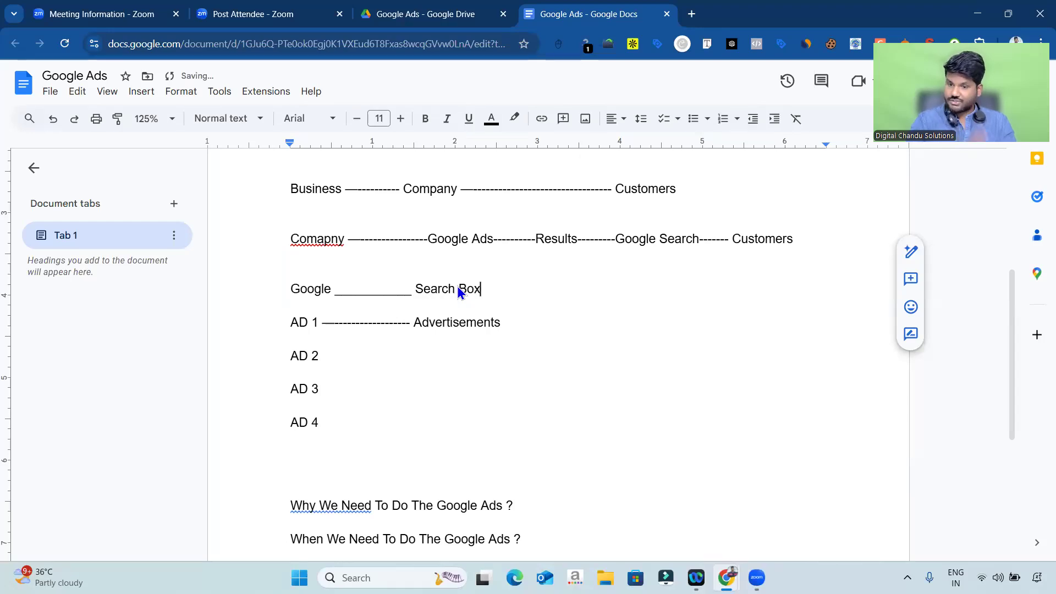
Step: Append the example searches "( Open Plots, Schools, Interior, Washing Reapir )" after "Search Box"
{"action": "type", "text": "  ( Open Plots"}
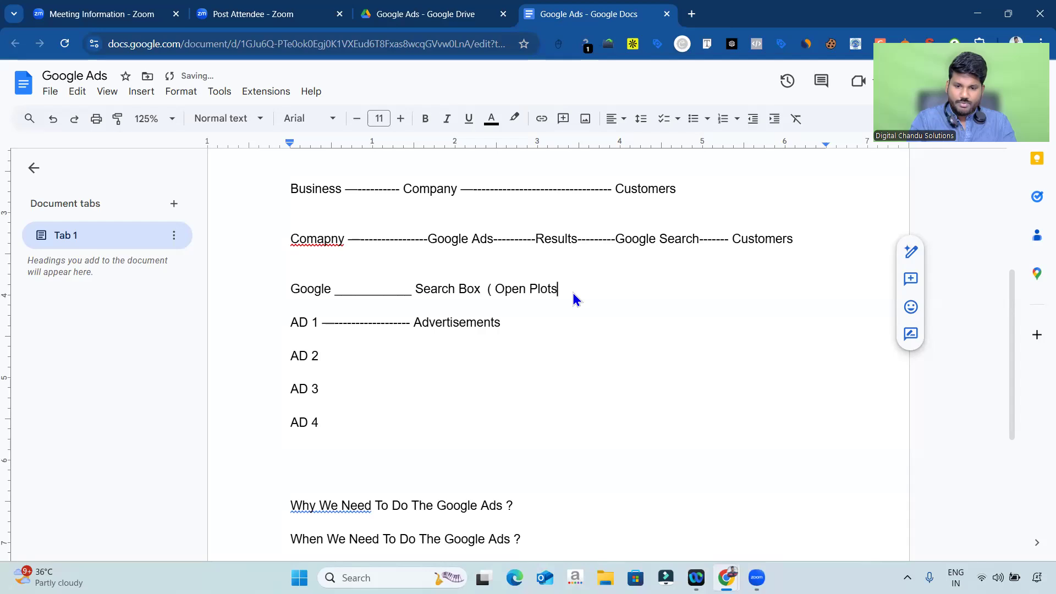
{"action": "type", "text": ", Schools, "}
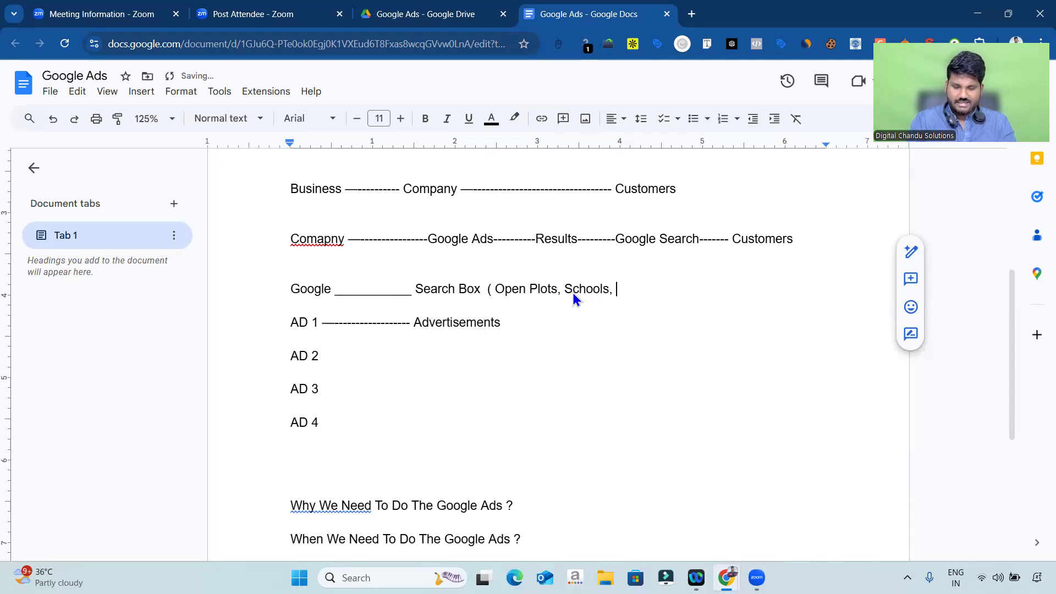
{"action": "type", "text": "Interior"}
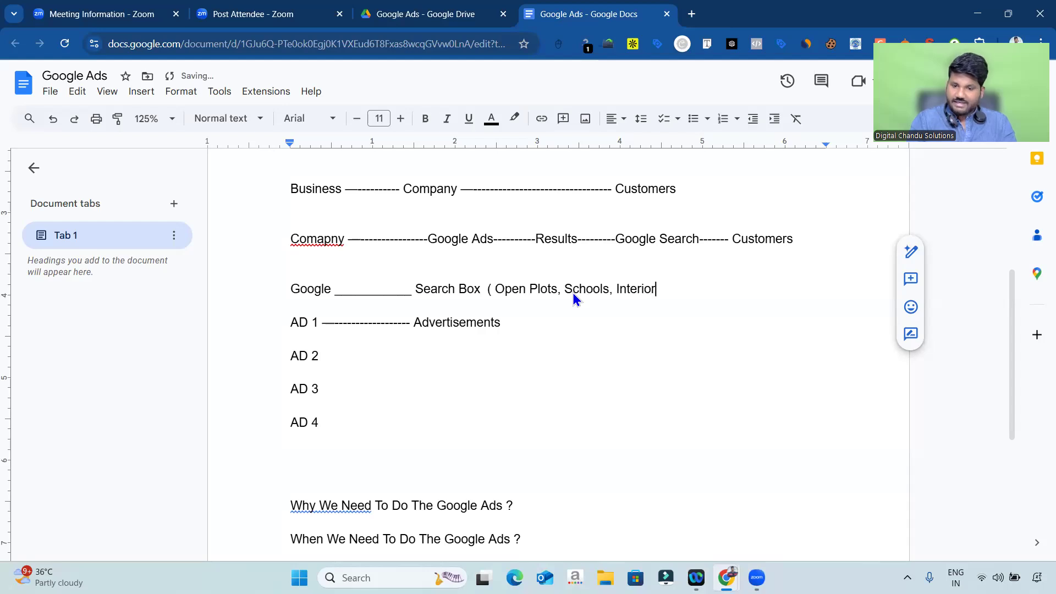
{"action": "type", "text": ", "}
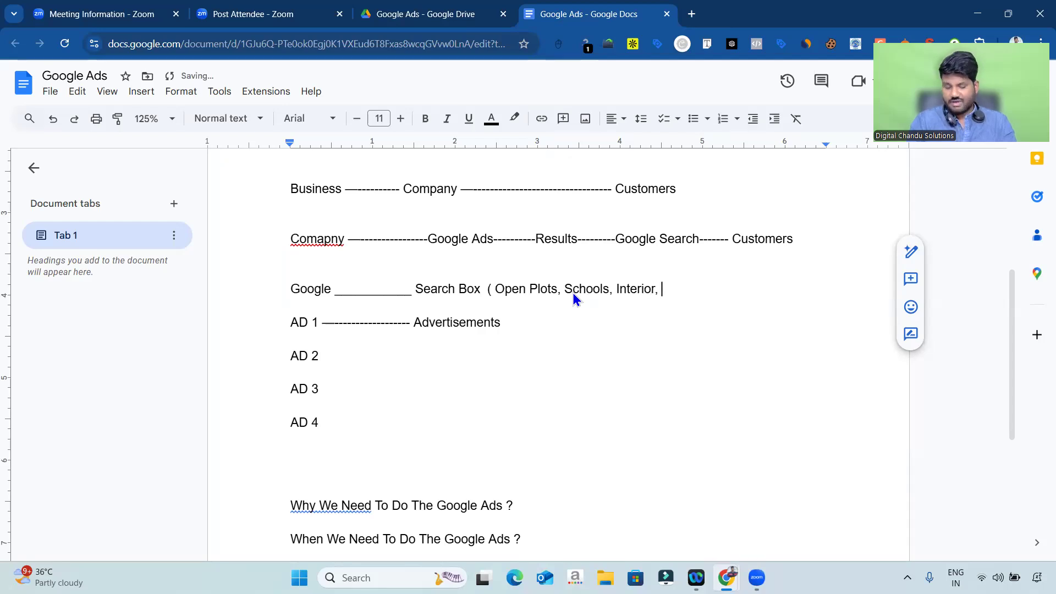
{"action": "type", "text": "Wash"}
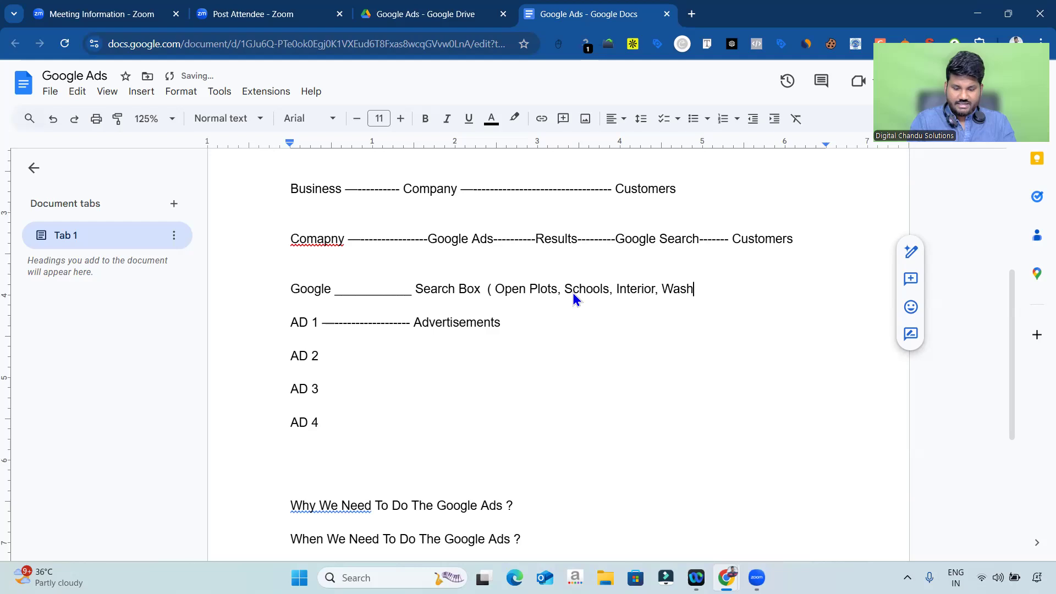
{"action": "type", "text": "ing Reapir )"}
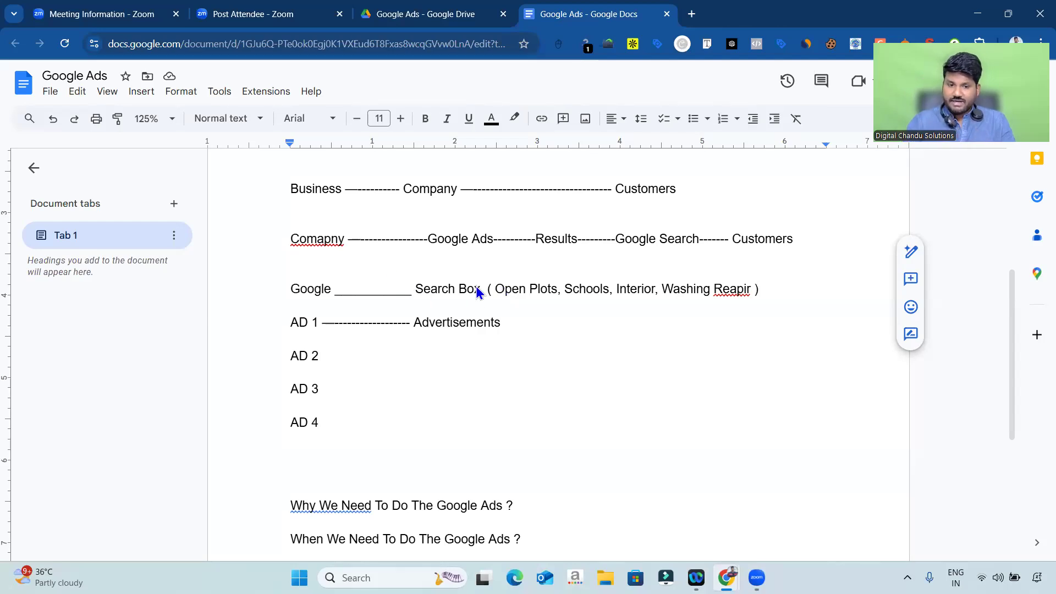
{"action": "left_click", "coordinate": [749, 241]}
{"action": "double_click", "coordinate": [765, 241]}
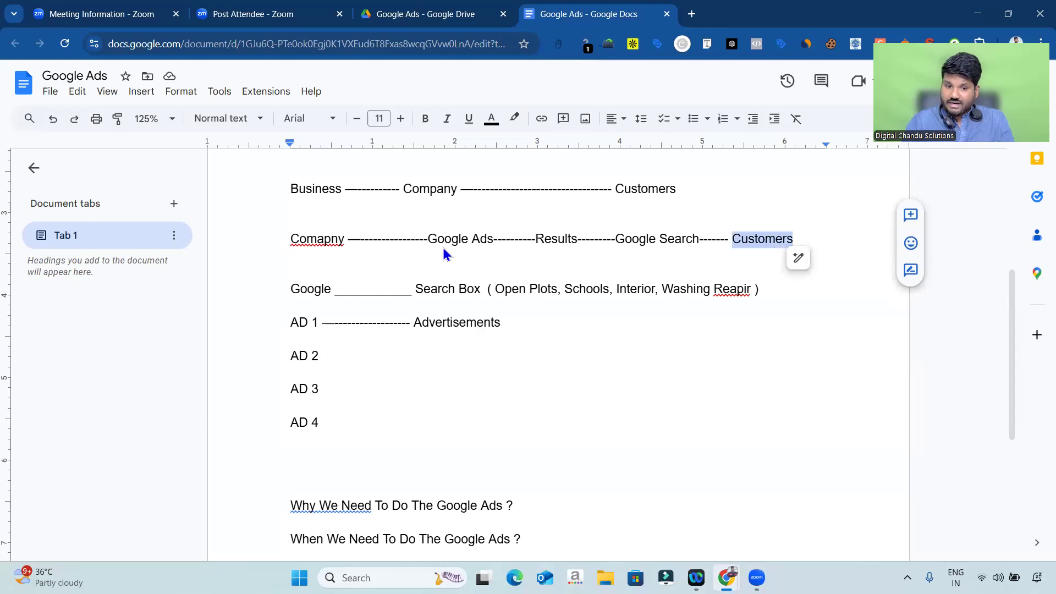
{"action": "left_click", "coordinate": [531, 242]}
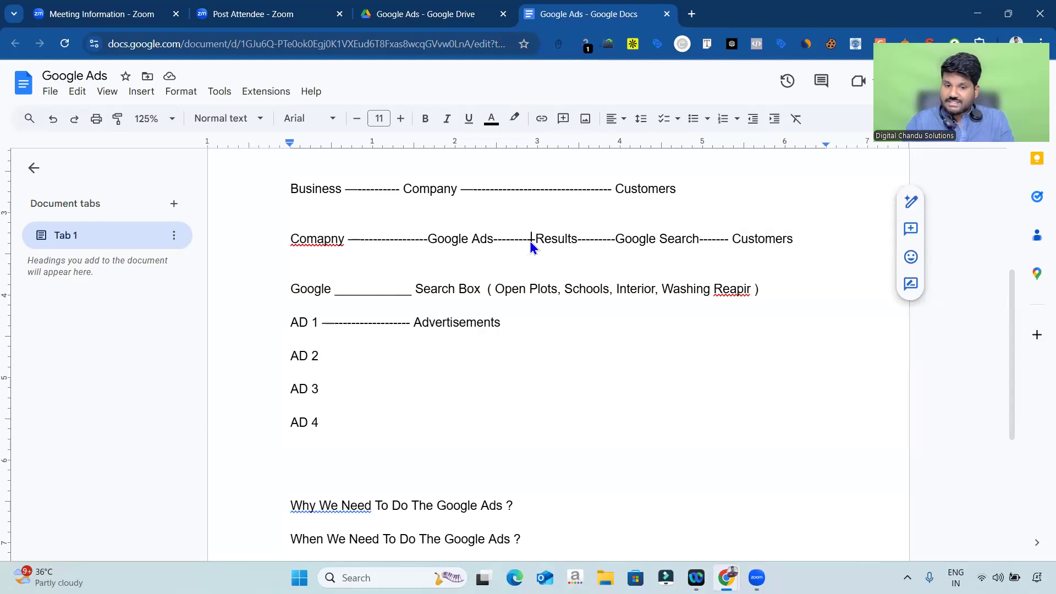
{"action": "left_click_drag", "start_coordinate": [531, 242], "coordinate": [585, 237]}
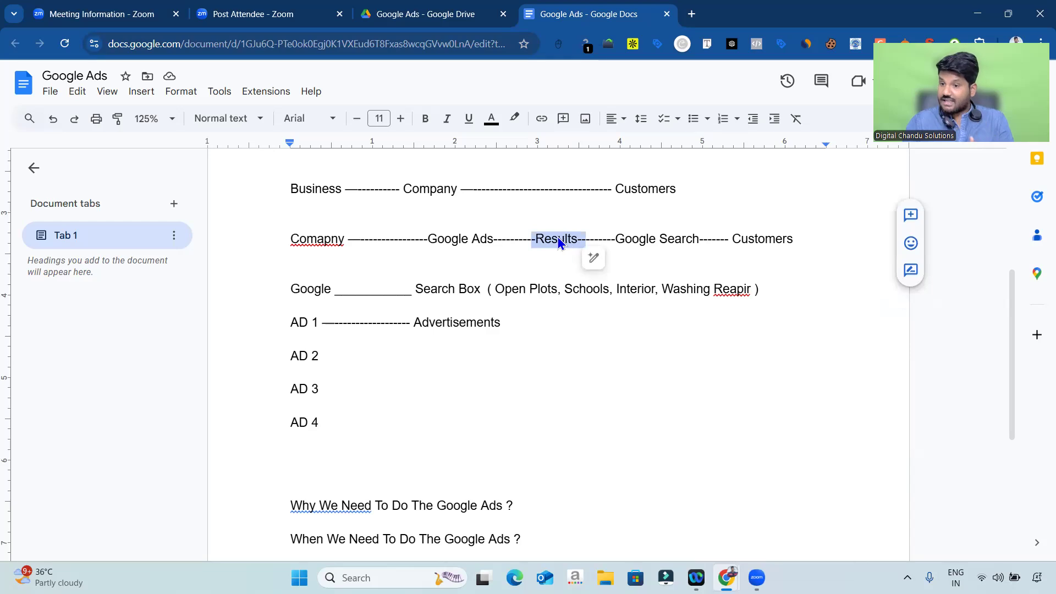
{"action": "left_click_drag", "start_coordinate": [287, 325], "coordinate": [342, 434]}
{"action": "left_click", "coordinate": [357, 435]}
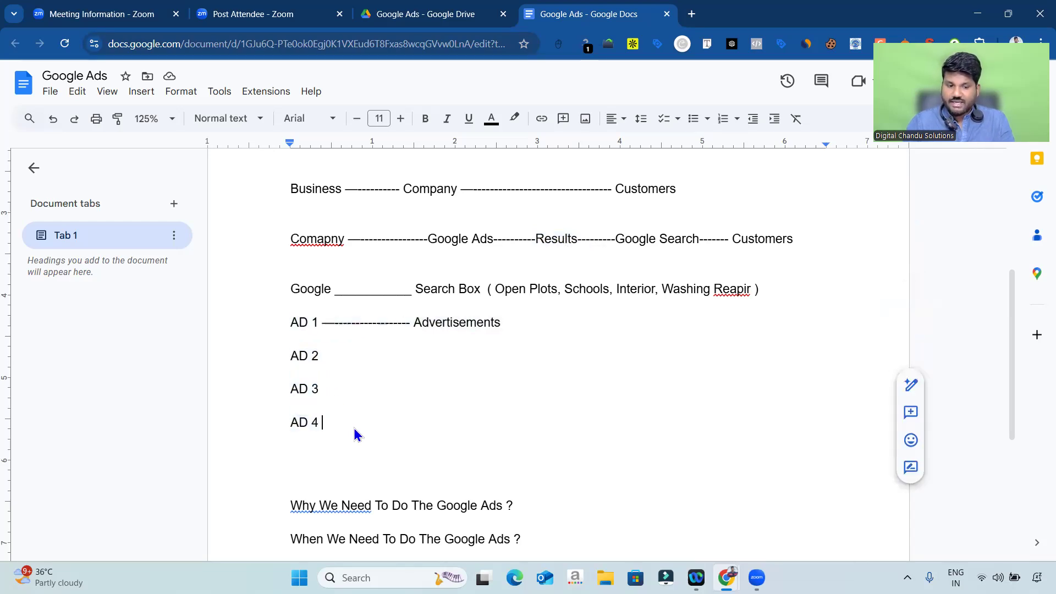
Step: Append "( We Create Ads )" after "Advertisements" on the "AD 1" line
{"action": "left_click", "coordinate": [516, 337]}
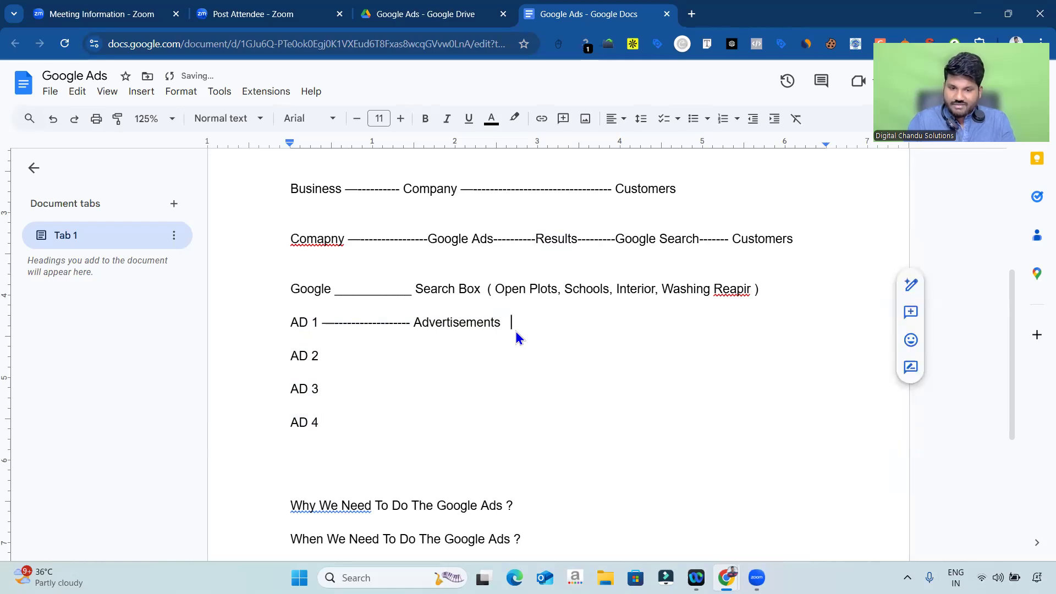
{"action": "type", "text": "( We Cre"}
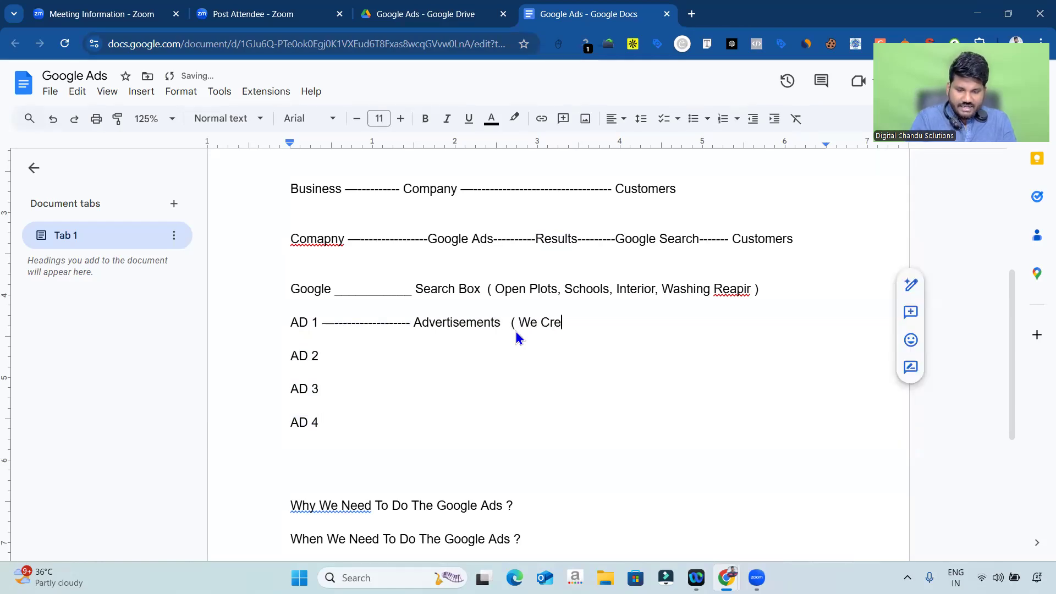
{"action": "type", "text": "ate Ads )"}
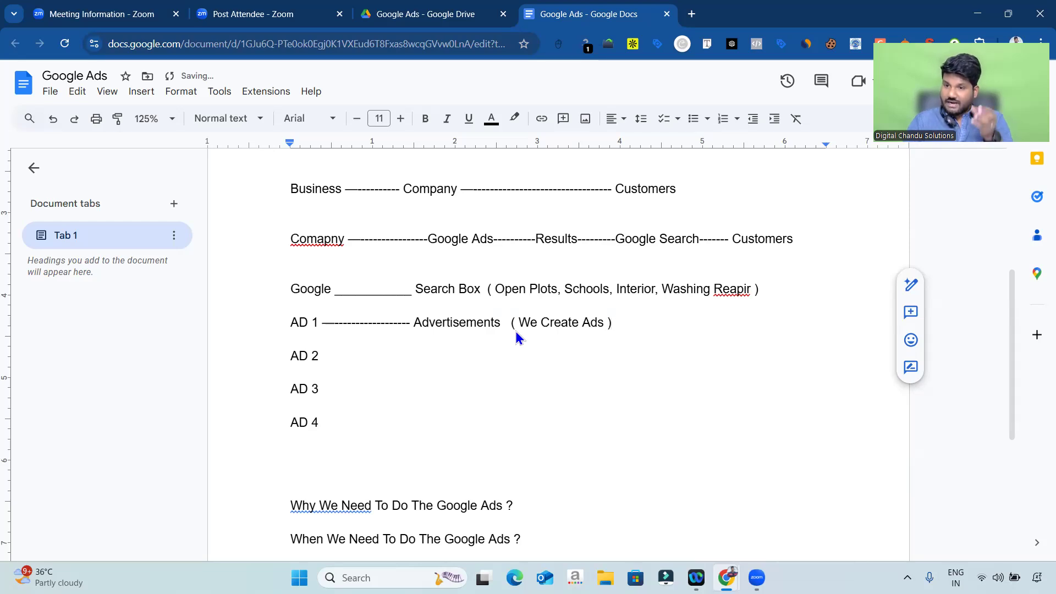
Step: Switch to the Incognito window, open a new tab there and look through the interior design search results
{"action": "key", "text": "alt+Tab"}
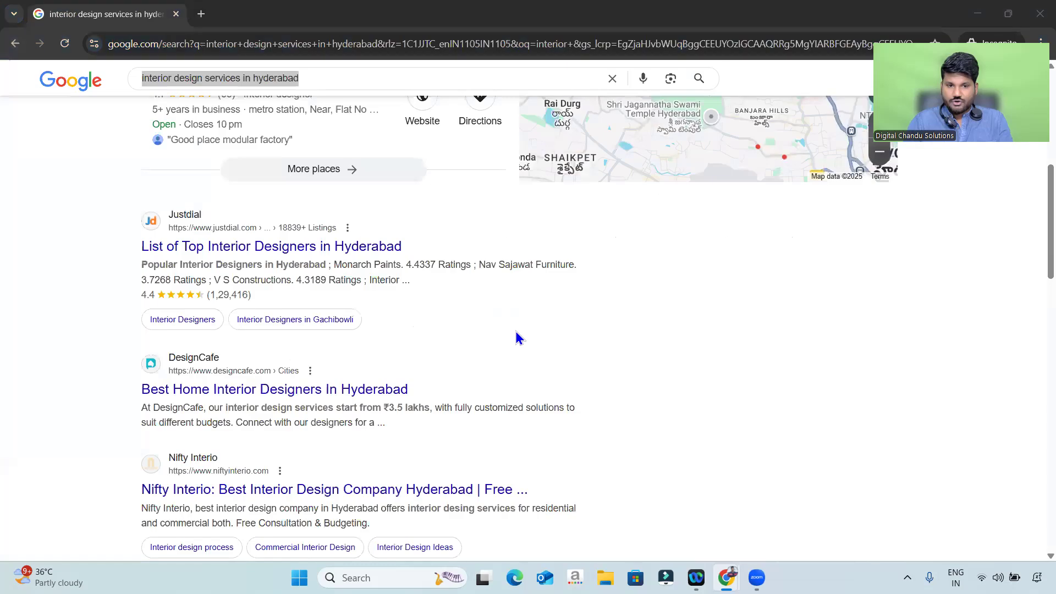
{"action": "left_click", "coordinate": [200, 14]}
{"action": "left_click", "coordinate": [92, 6]}
{"action": "scroll", "coordinate": [243, 295], "scroll_direction": "up", "scroll_amount": 5}
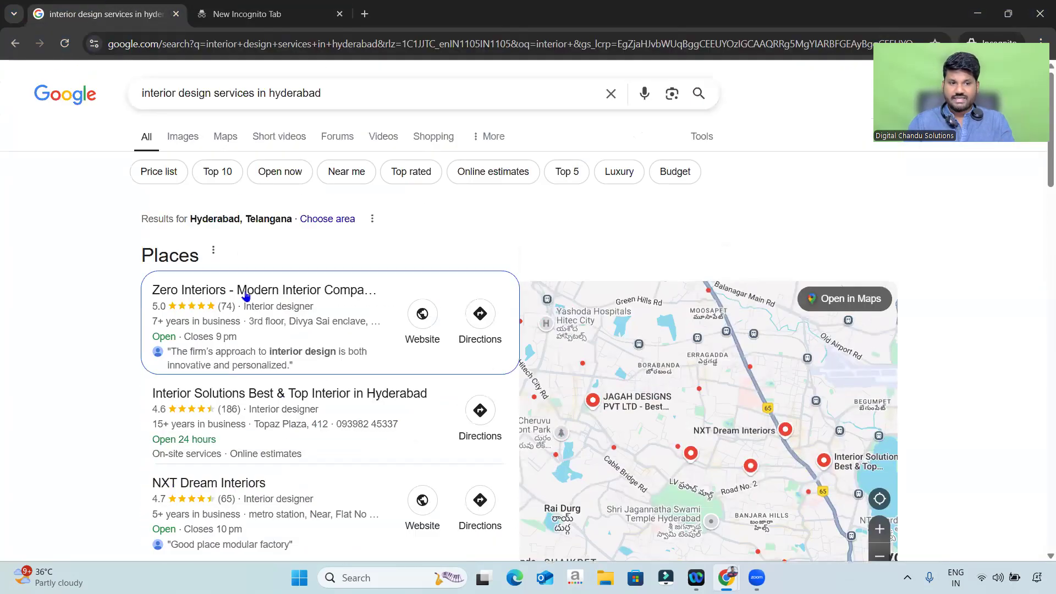
{"action": "scroll", "coordinate": [117, 286], "scroll_direction": "down", "scroll_amount": 4}
{"action": "scroll", "coordinate": [118, 287], "scroll_direction": "down", "scroll_amount": 10}
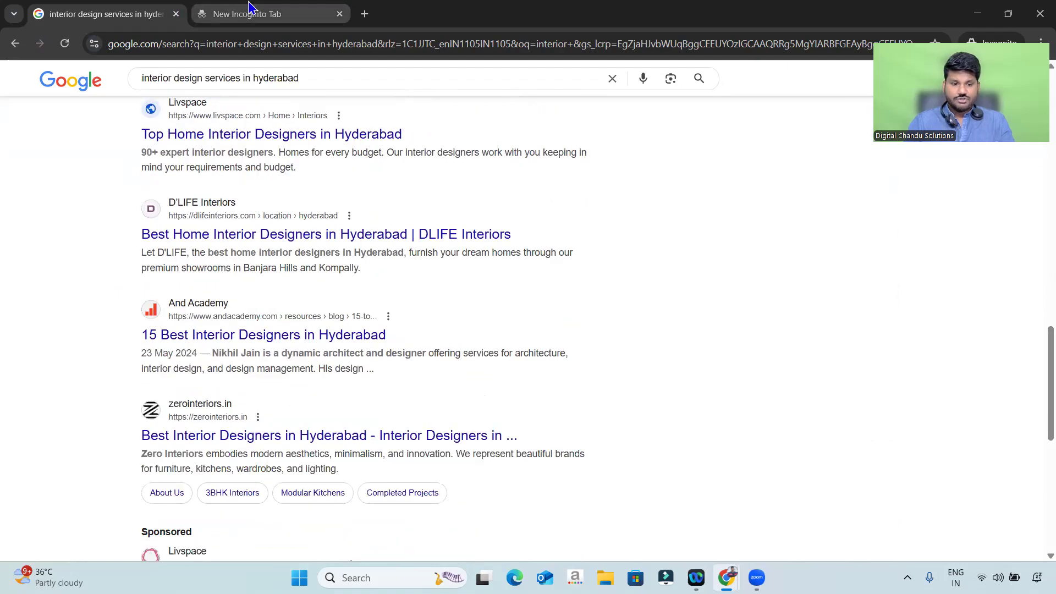
Step: Search Google for "open plots in hyderabad" in the new Incognito tab
{"action": "left_click", "coordinate": [248, 11]}
{"action": "type", "text": "open"}
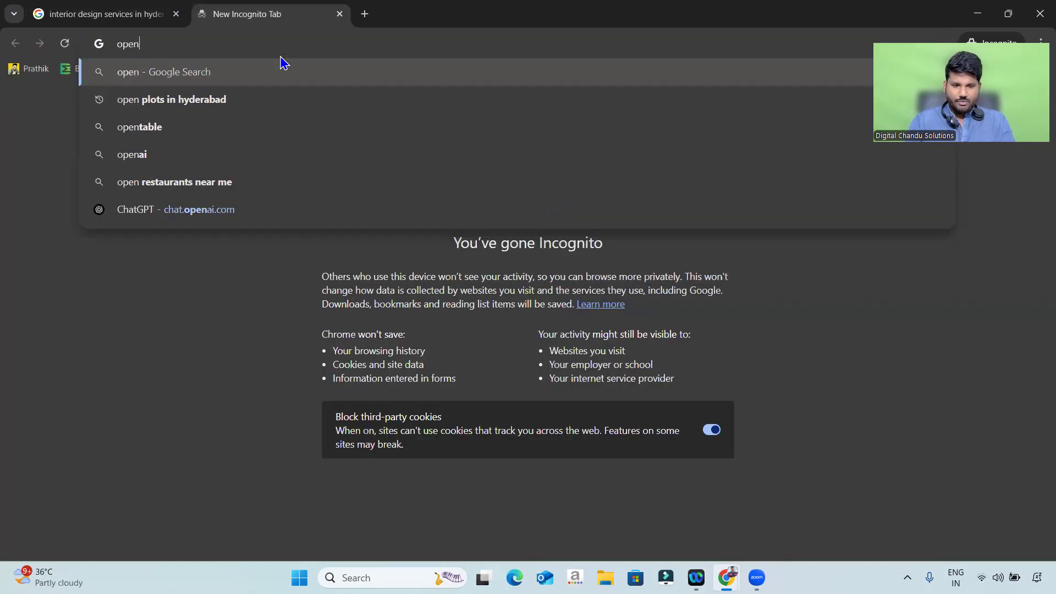
{"action": "key", "text": "Down"}
{"action": "key", "text": "Return"}
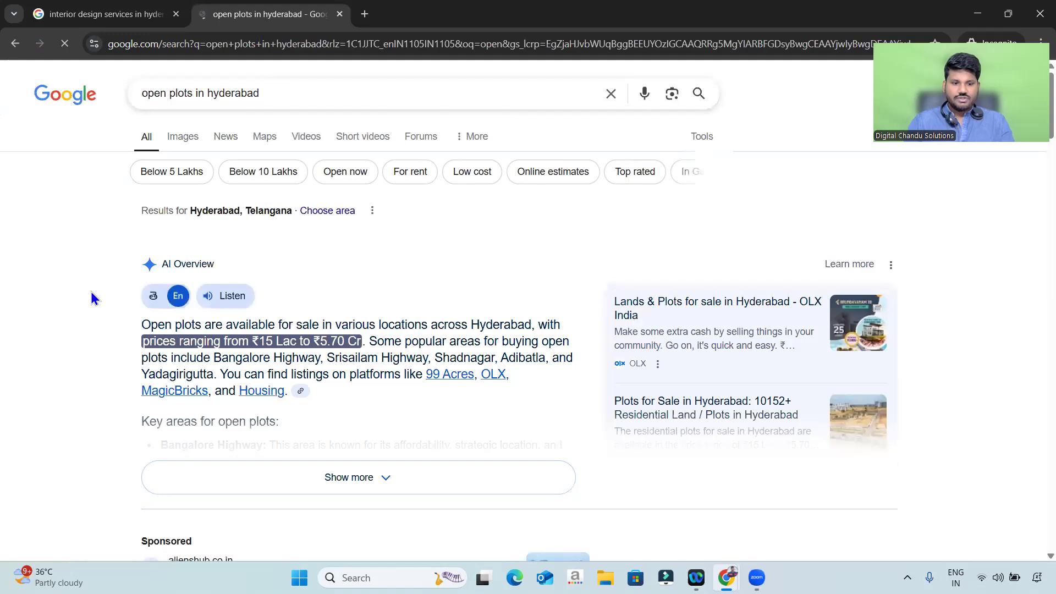
Step: Draw red boxes around the first three "Sponsored" labels in the open plots results and number them 1, 2 and 3
{"action": "scroll", "coordinate": [90, 288], "scroll_direction": "down", "scroll_amount": 5}
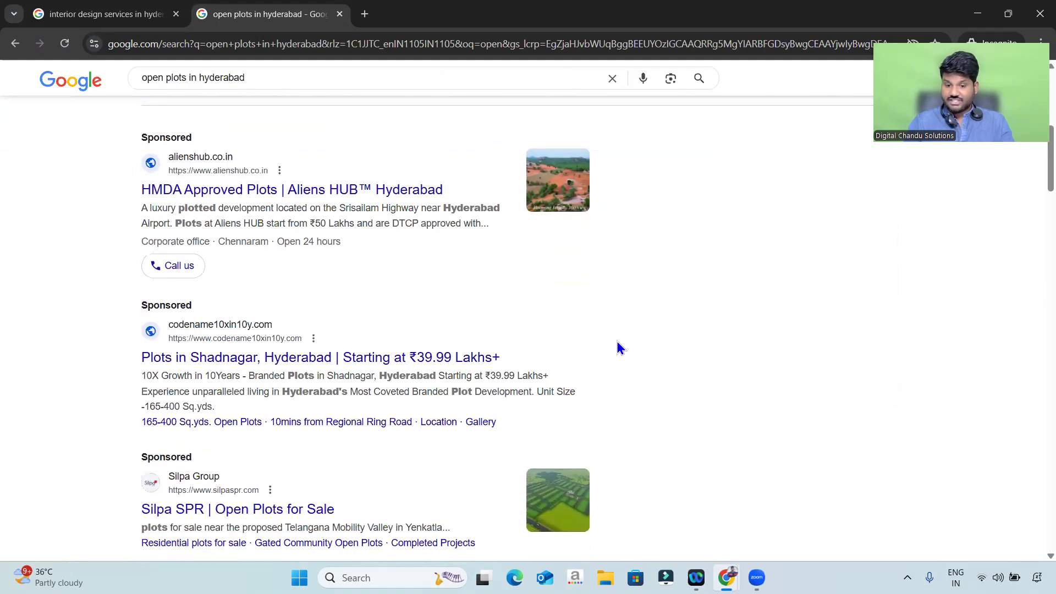
{"action": "scroll", "coordinate": [639, 358], "scroll_direction": "down", "scroll_amount": 1}
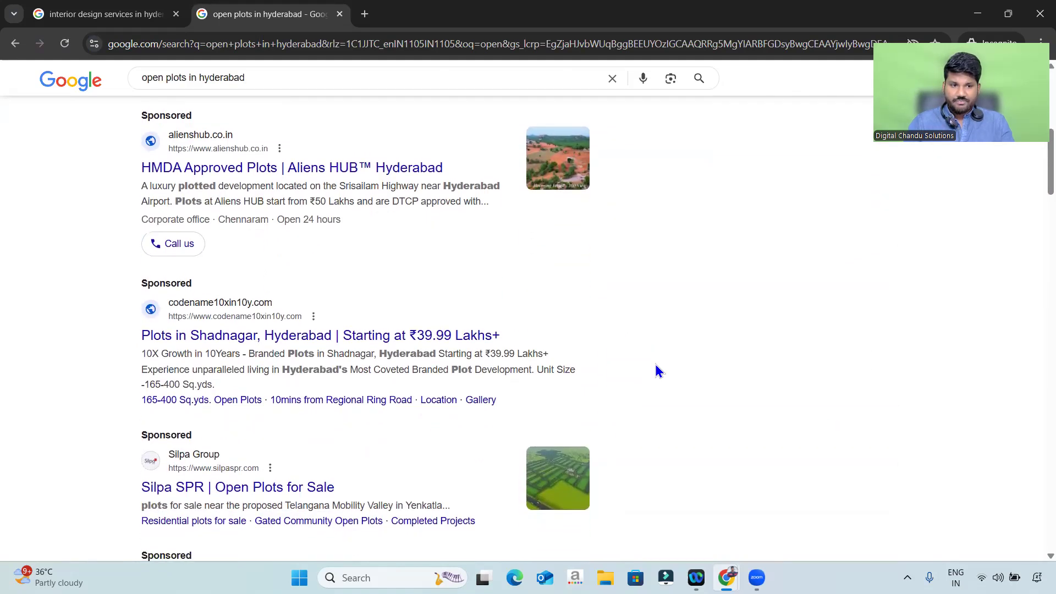
{"action": "mouse_move", "coordinate": [135, 103]}
{"action": "left_mouse_down"}
{"action": "mouse_move", "coordinate": [193, 102]}
{"action": "mouse_move", "coordinate": [200, 126]}
{"action": "mouse_move", "coordinate": [139, 127]}
{"action": "mouse_move", "coordinate": [131, 110]}
{"action": "mouse_move", "coordinate": [141, 102]}
{"action": "left_mouse_up"}
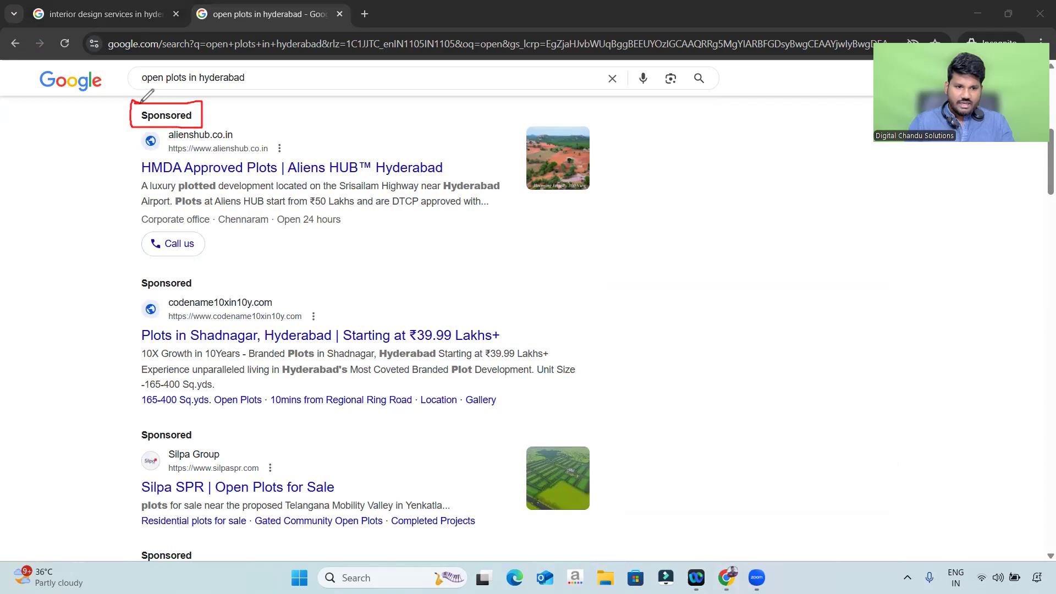
{"action": "mouse_move", "coordinate": [132, 269]}
{"action": "left_mouse_down"}
{"action": "mouse_move", "coordinate": [194, 266]}
{"action": "mouse_move", "coordinate": [197, 296]}
{"action": "mouse_move", "coordinate": [133, 302]}
{"action": "mouse_move", "coordinate": [126, 280]}
{"action": "mouse_move", "coordinate": [142, 266]}
{"action": "left_mouse_up"}
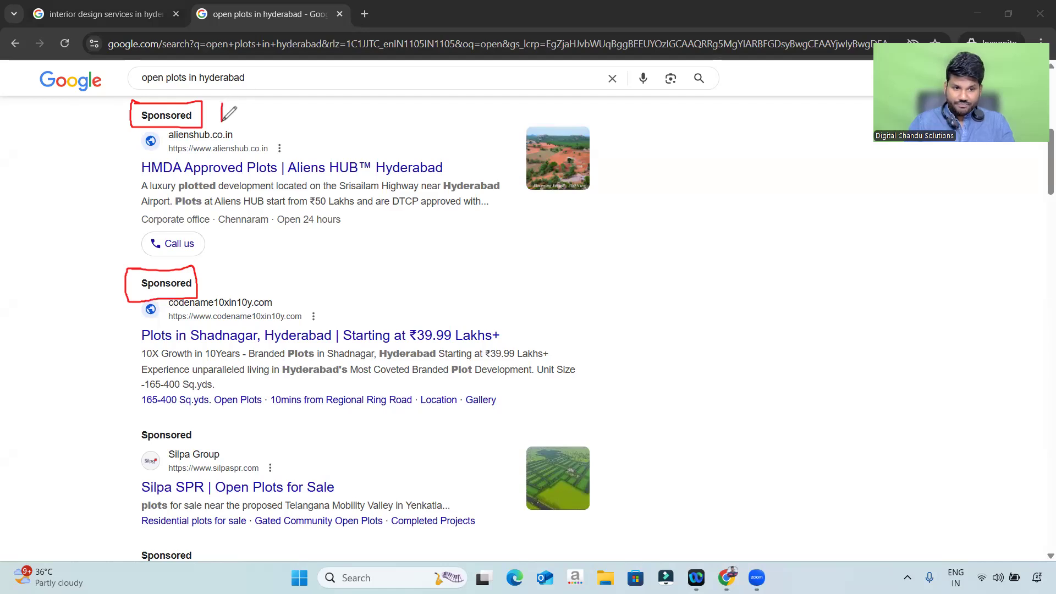
{"action": "mouse_move", "coordinate": [206, 270]}
{"action": "left_mouse_down"}
{"action": "mouse_move", "coordinate": [218, 287]}
{"action": "mouse_move", "coordinate": [237, 273]}
{"action": "left_mouse_up"}
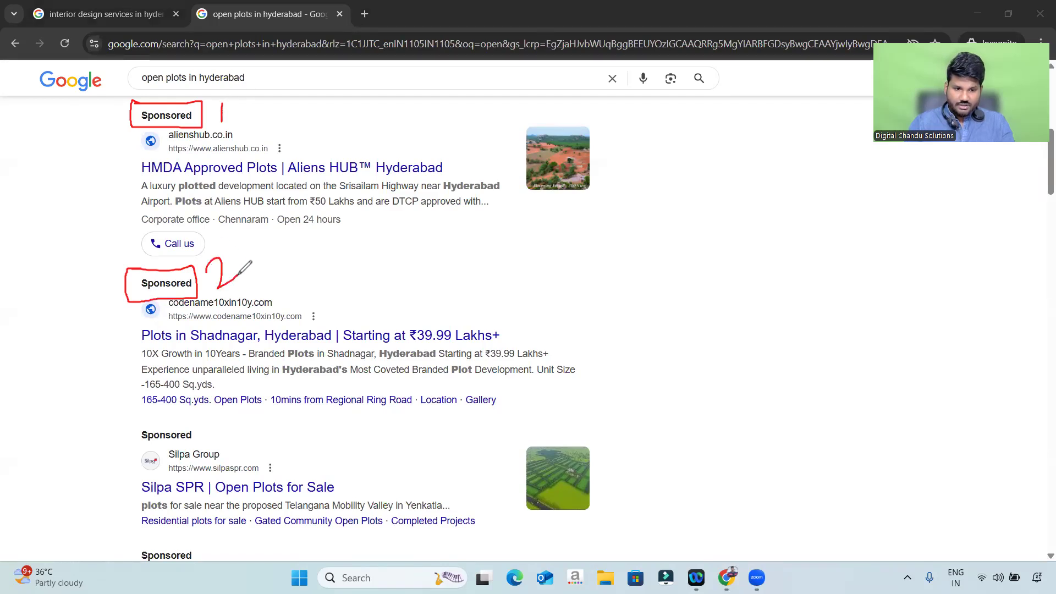
{"action": "mouse_move", "coordinate": [142, 419]}
{"action": "left_mouse_down"}
{"action": "mouse_move", "coordinate": [199, 418]}
{"action": "mouse_move", "coordinate": [194, 449]}
{"action": "mouse_move", "coordinate": [130, 446]}
{"action": "mouse_move", "coordinate": [159, 420]}
{"action": "mouse_move", "coordinate": [230, 425]}
{"action": "mouse_move", "coordinate": [217, 438]}
{"action": "left_mouse_up"}
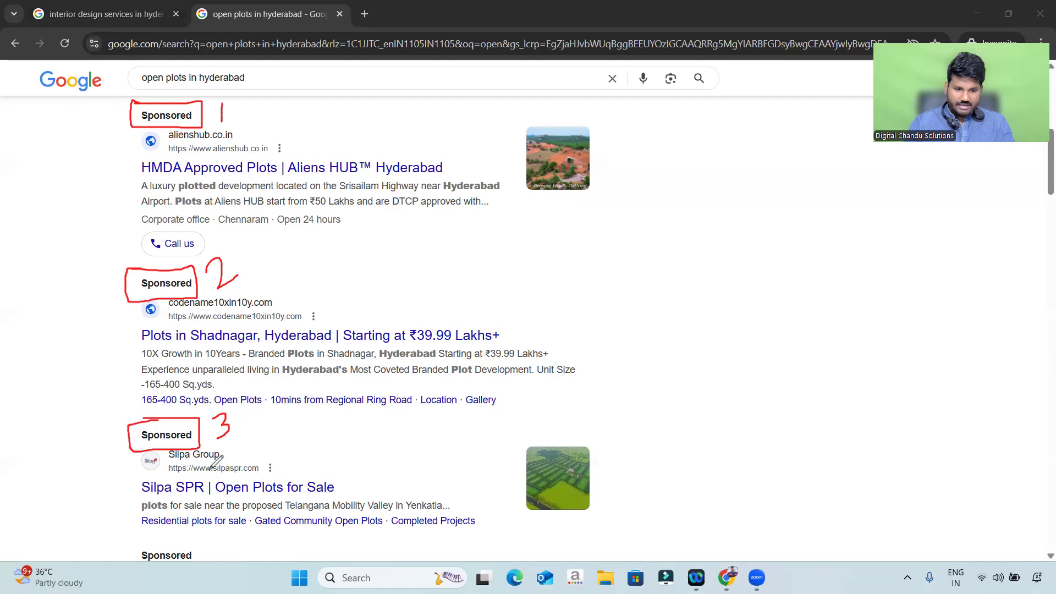
Step: Box the fourth "Sponsored" label in red and number it 4, and mark the first ad with ticks and an outline around its headline
{"action": "mouse_move", "coordinate": [142, 541]}
{"action": "left_mouse_down"}
{"action": "mouse_move", "coordinate": [201, 550]}
{"action": "mouse_move", "coordinate": [187, 565]}
{"action": "mouse_move", "coordinate": [127, 567]}
{"action": "mouse_move", "coordinate": [144, 541]}
{"action": "left_mouse_up"}
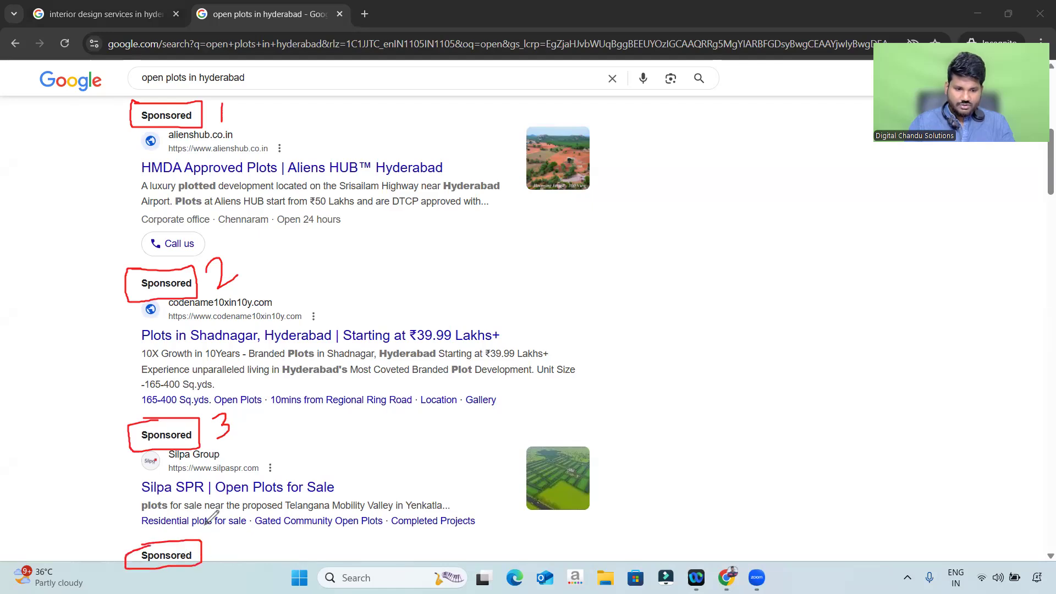
{"action": "left_click_drag", "start_coordinate": [205, 530], "coordinate": [231, 551]}
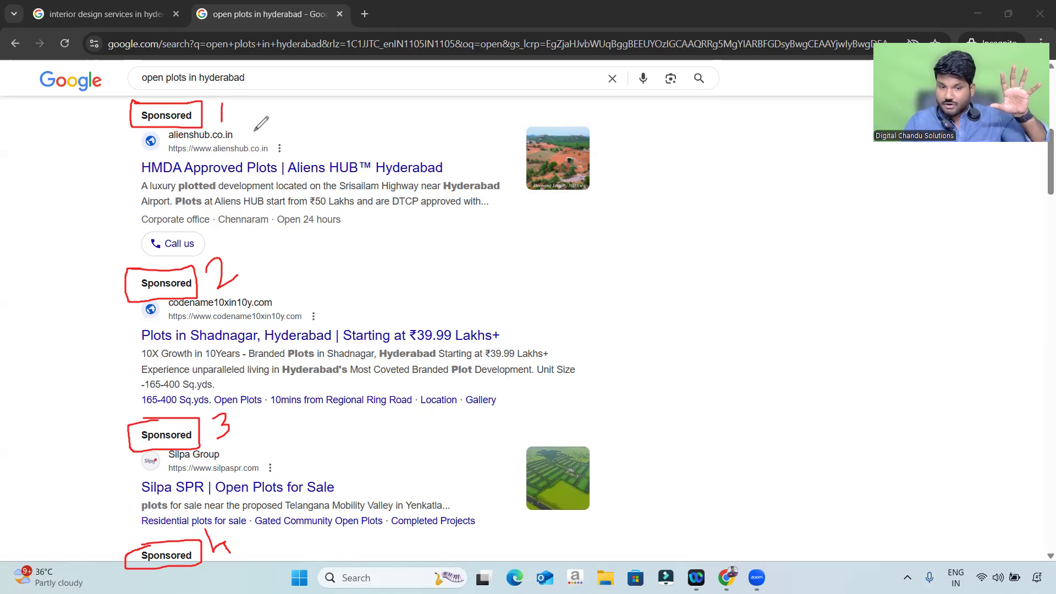
{"action": "mouse_move", "coordinate": [239, 111]}
{"action": "left_mouse_down"}
{"action": "mouse_move", "coordinate": [247, 126]}
{"action": "mouse_move", "coordinate": [283, 87]}
{"action": "left_mouse_up"}
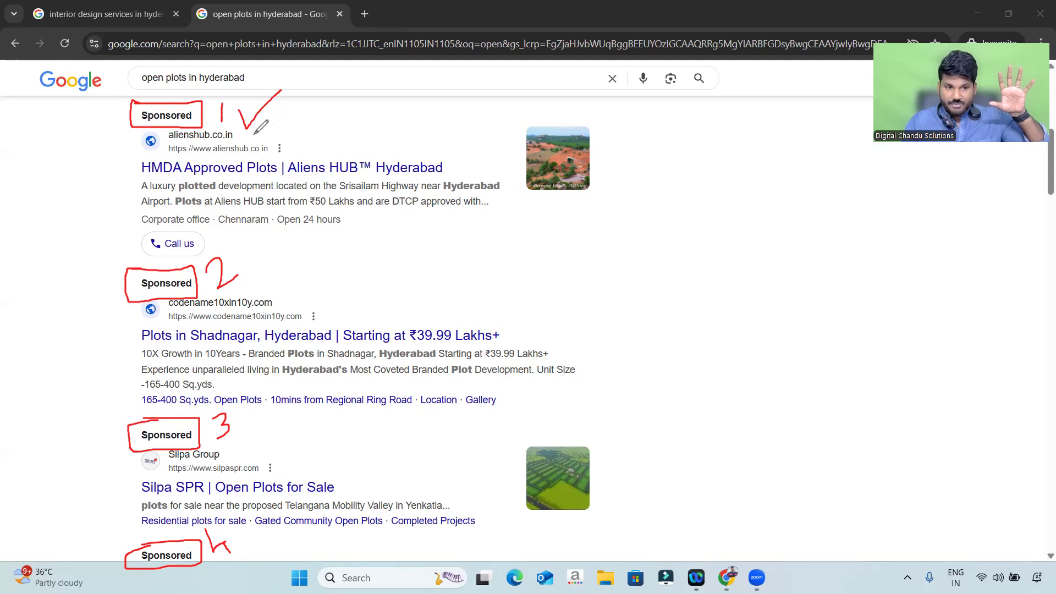
{"action": "left_click_drag", "start_coordinate": [453, 162], "coordinate": [492, 140]}
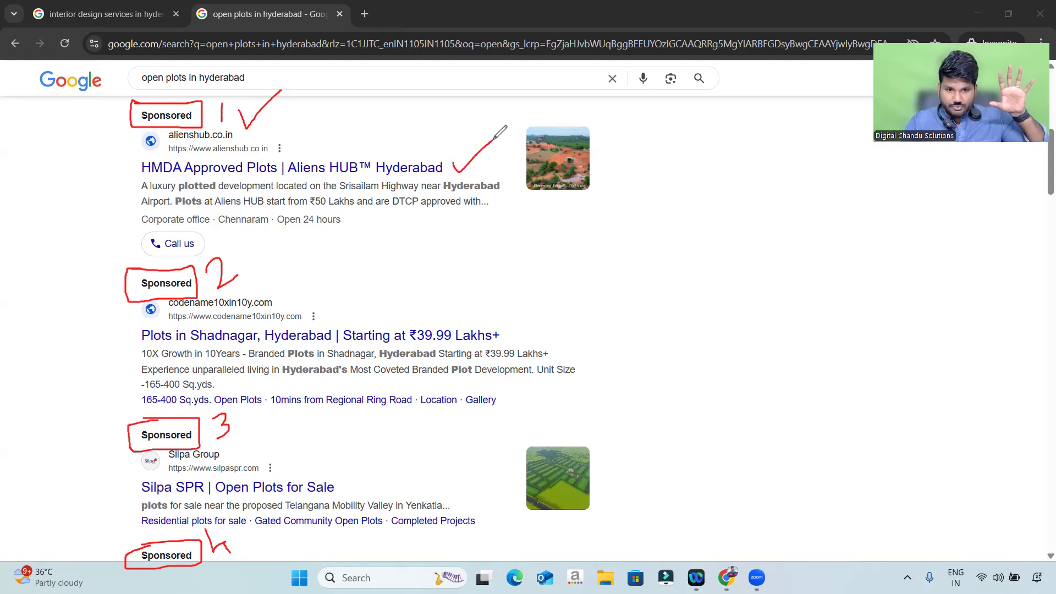
{"action": "mouse_move", "coordinate": [136, 156]}
{"action": "left_mouse_down"}
{"action": "mouse_move", "coordinate": [357, 145]}
{"action": "mouse_move", "coordinate": [438, 149]}
{"action": "mouse_move", "coordinate": [443, 168]}
{"action": "mouse_move", "coordinate": [165, 175]}
{"action": "mouse_move", "coordinate": [130, 163]}
{"action": "mouse_move", "coordinate": [136, 150]}
{"action": "left_mouse_up"}
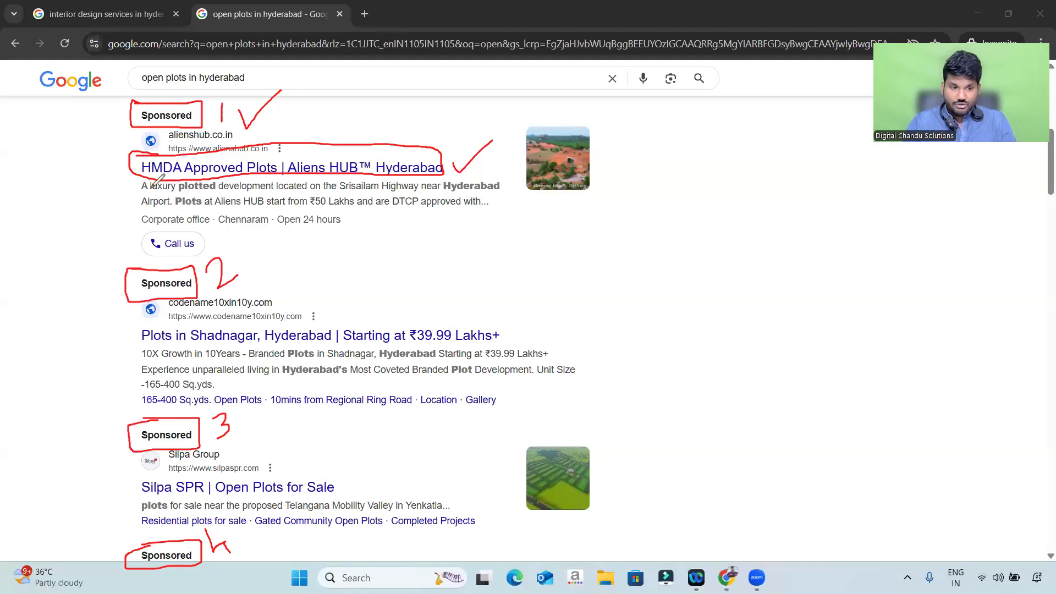
{"action": "mouse_move", "coordinate": [374, 203]}
{"action": "left_mouse_down"}
{"action": "mouse_move", "coordinate": [385, 217]}
{"action": "mouse_move", "coordinate": [413, 195]}
{"action": "left_mouse_up"}
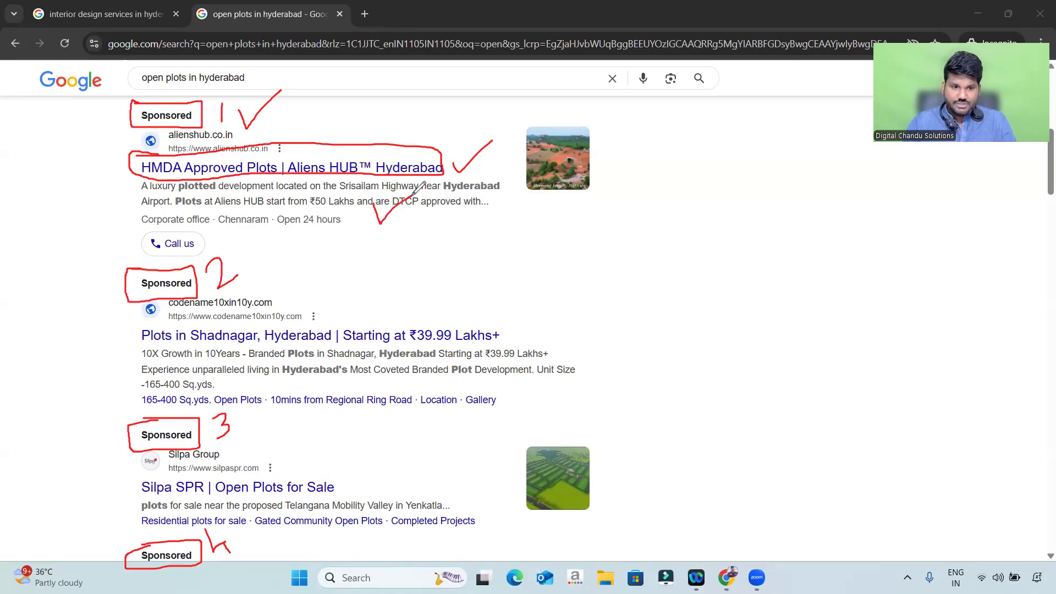
{"action": "left_click_drag", "start_coordinate": [243, 139], "coordinate": [265, 115]}
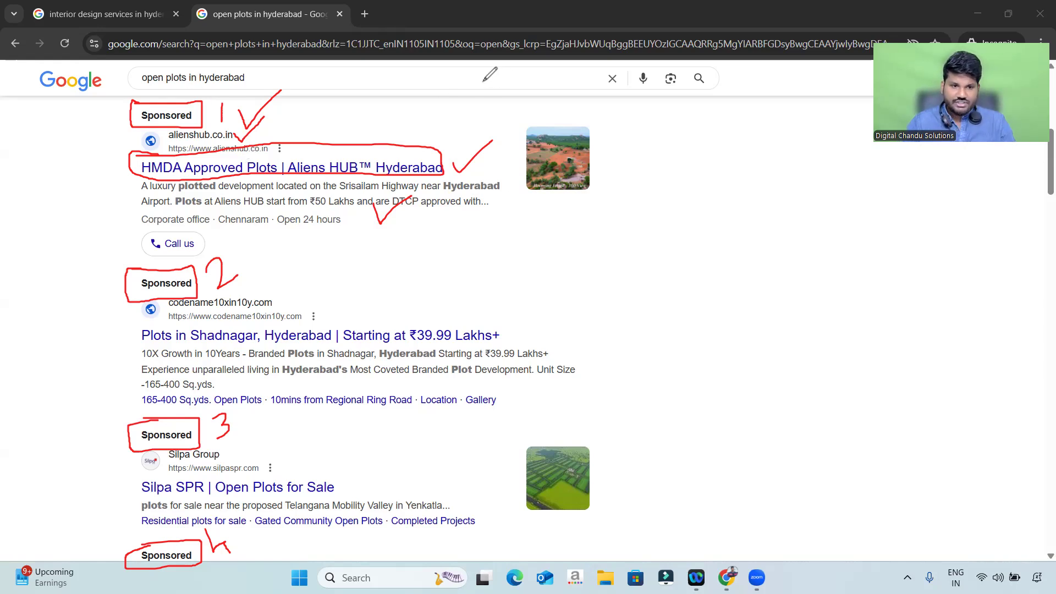
Step: Draw red arrows from the search box to each of the four sponsored results, and clear all the annotations
{"action": "mouse_move", "coordinate": [140, 79]}
{"action": "left_mouse_down"}
{"action": "mouse_move", "coordinate": [97, 140]}
{"action": "mouse_move", "coordinate": [135, 190]}
{"action": "mouse_move", "coordinate": [95, 192]}
{"action": "left_mouse_up"}
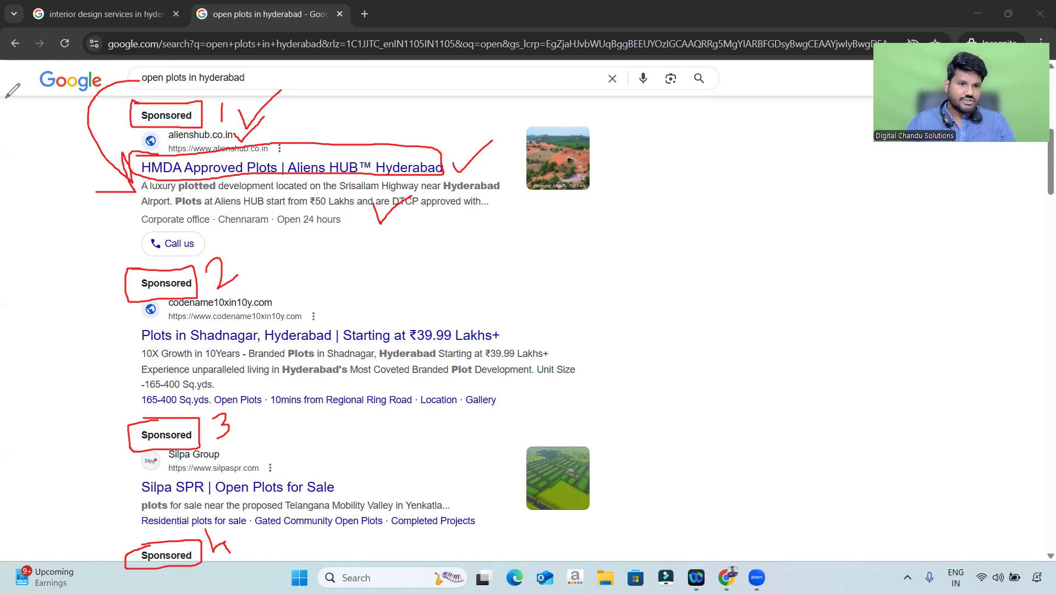
{"action": "mouse_move", "coordinate": [139, 78]}
{"action": "left_mouse_down"}
{"action": "mouse_move", "coordinate": [71, 165]}
{"action": "mouse_move", "coordinate": [109, 264]}
{"action": "mouse_move", "coordinate": [67, 268]}
{"action": "left_mouse_up"}
{"action": "mouse_move", "coordinate": [140, 79]}
{"action": "left_mouse_down"}
{"action": "mouse_move", "coordinate": [118, 71]}
{"action": "mouse_move", "coordinate": [46, 242]}
{"action": "mouse_move", "coordinate": [136, 403]}
{"action": "mouse_move", "coordinate": [98, 399]}
{"action": "left_mouse_up"}
{"action": "left_click_drag", "start_coordinate": [102, 337], "coordinate": [121, 388]}
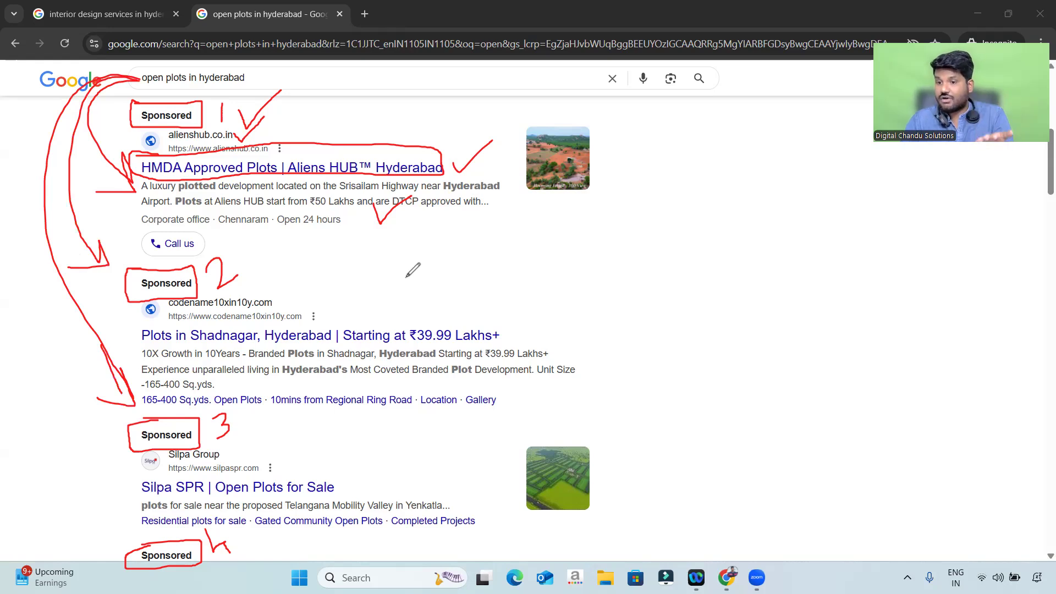
{"action": "mouse_move", "coordinate": [502, 77]}
{"action": "left_mouse_down"}
{"action": "mouse_move", "coordinate": [517, 69]}
{"action": "mouse_move", "coordinate": [586, 110]}
{"action": "mouse_move", "coordinate": [331, 455]}
{"action": "mouse_move", "coordinate": [251, 530]}
{"action": "mouse_move", "coordinate": [252, 503]}
{"action": "mouse_move", "coordinate": [252, 528]}
{"action": "mouse_move", "coordinate": [303, 511]}
{"action": "left_mouse_up"}
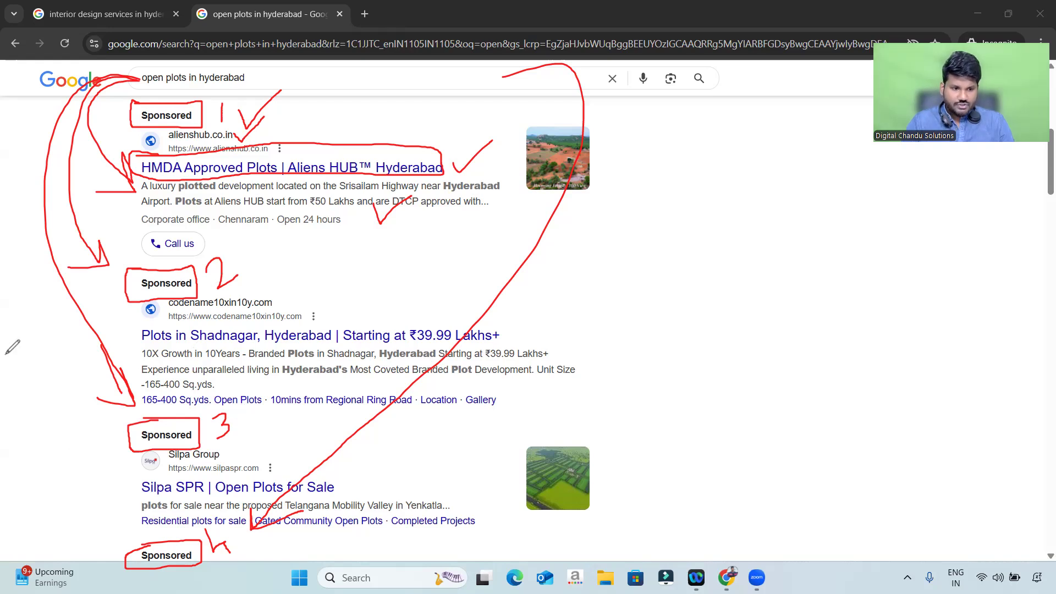
{"action": "key", "text": "e"}
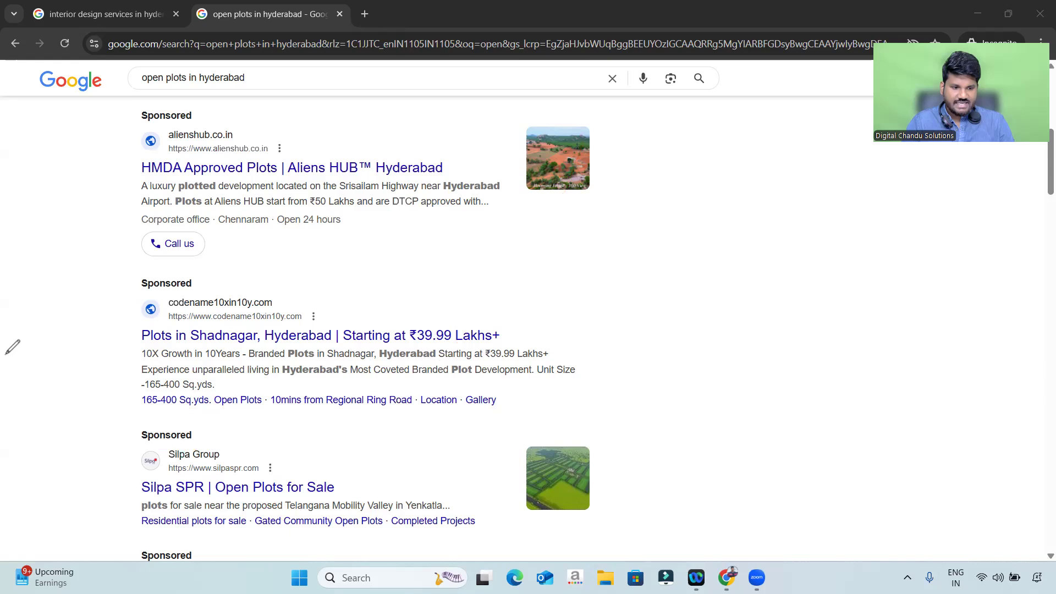
Step: Look through the unpaid listings and places below the ads in the open plots results, and return to the sponsored results
{"action": "scroll", "coordinate": [180, 407], "scroll_direction": "down", "scroll_amount": 6}
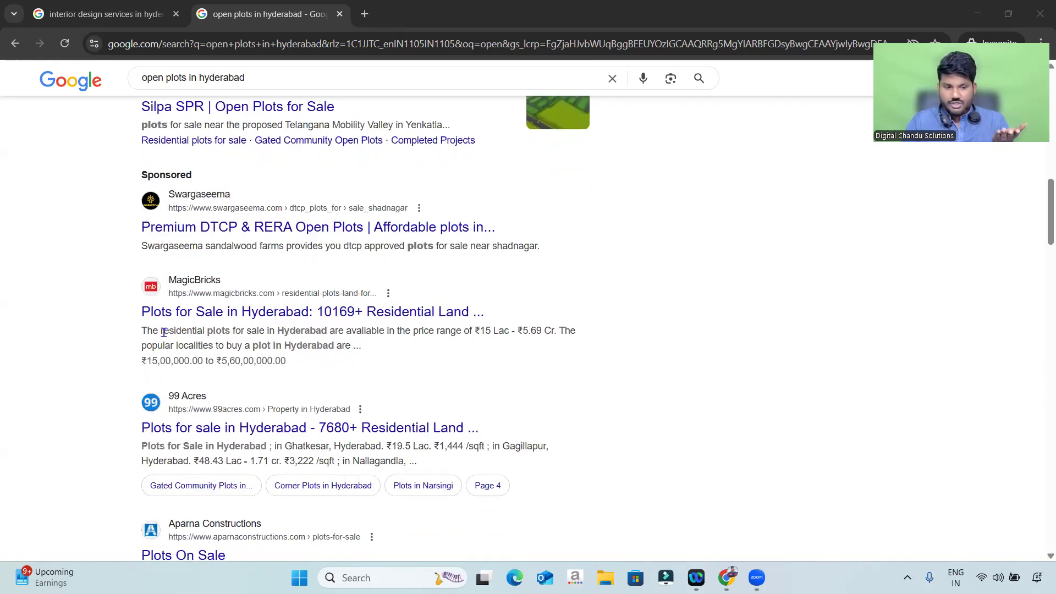
{"action": "scroll", "coordinate": [160, 424], "scroll_direction": "down", "scroll_amount": 2}
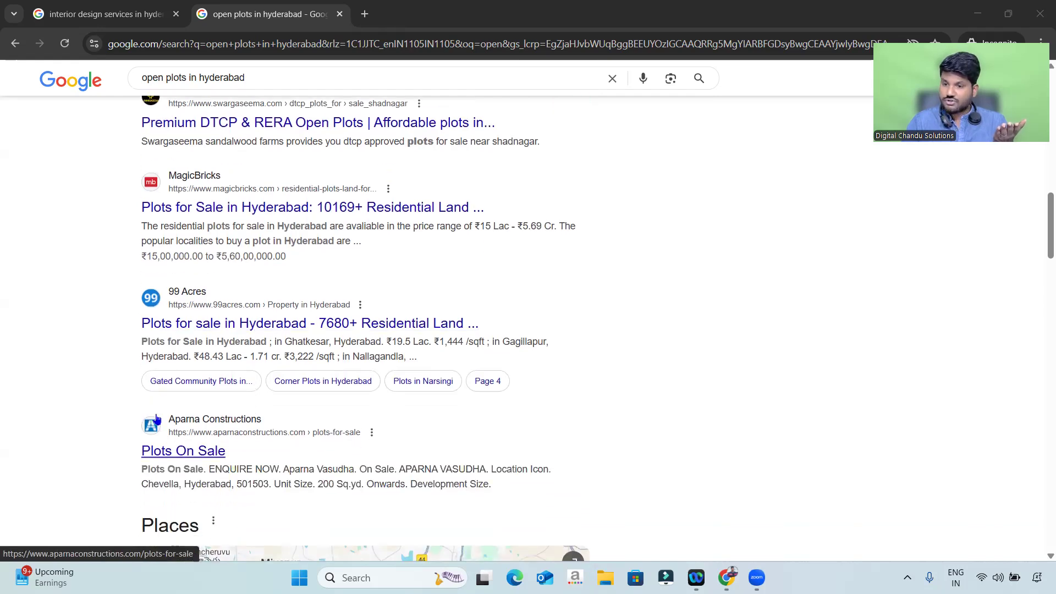
{"action": "scroll", "coordinate": [157, 413], "scroll_direction": "down", "scroll_amount": 3}
{"action": "scroll", "coordinate": [95, 374], "scroll_direction": "down", "scroll_amount": 8}
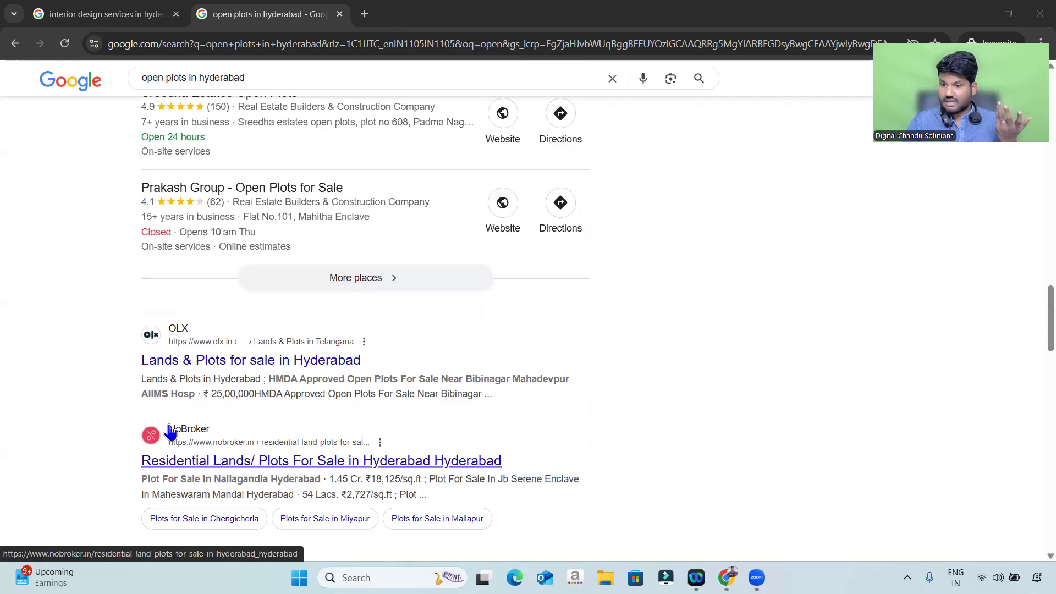
{"action": "scroll", "coordinate": [109, 365], "scroll_direction": "up", "scroll_amount": 9}
{"action": "scroll", "coordinate": [109, 364], "scroll_direction": "up", "scroll_amount": 8}
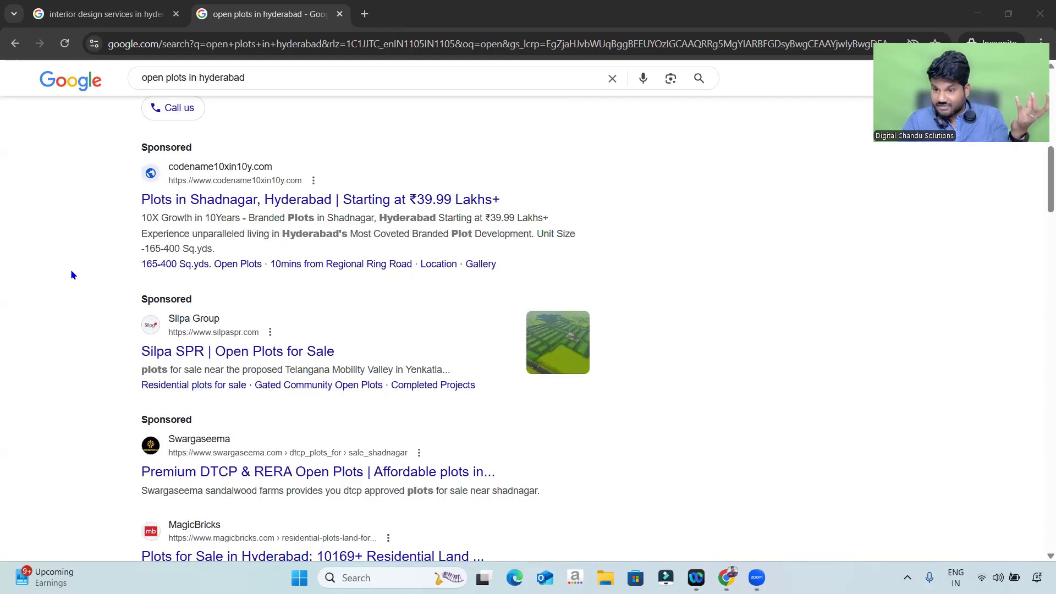
{"action": "scroll", "coordinate": [72, 273], "scroll_direction": "up", "scroll_amount": 4}
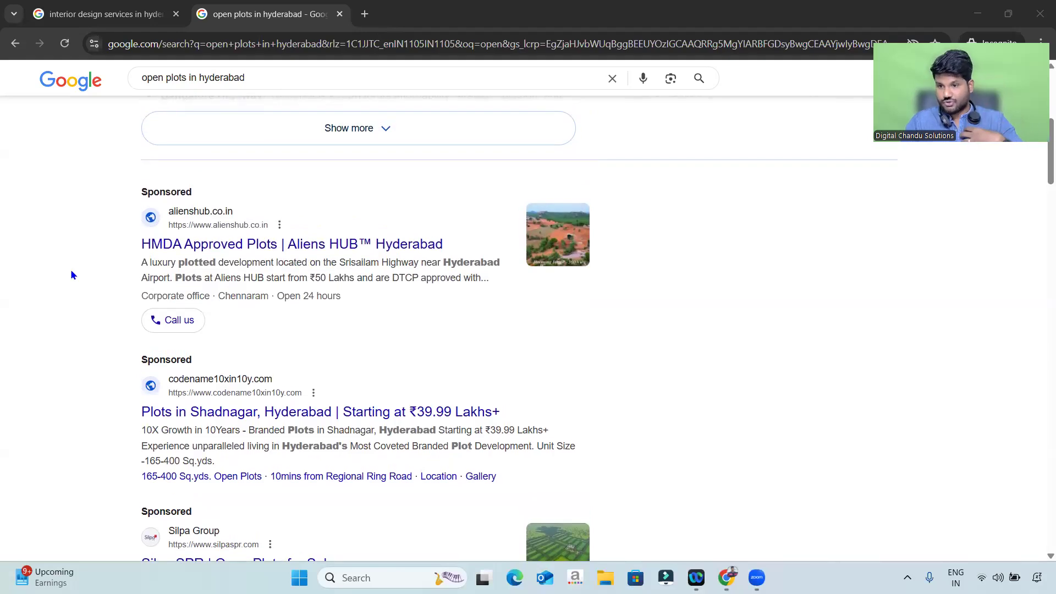
Step: Search Google for "schools near me" in a new Incognito tab and decline the use of precise location
{"action": "left_click", "coordinate": [364, 14]}
{"action": "type", "text": "schools n"}
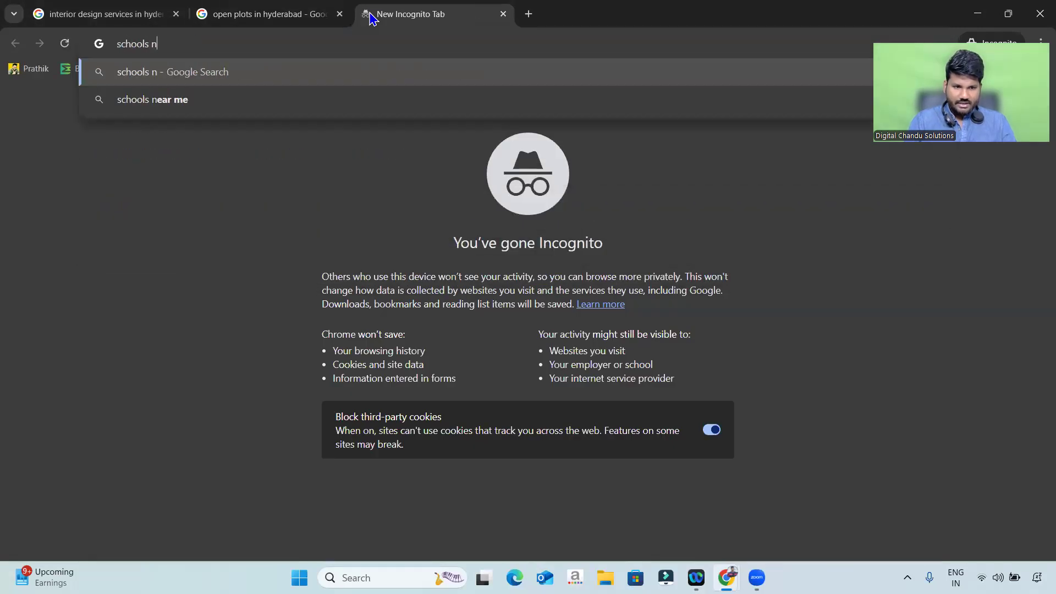
{"action": "key", "text": "Down"}
{"action": "key", "text": "Return"}
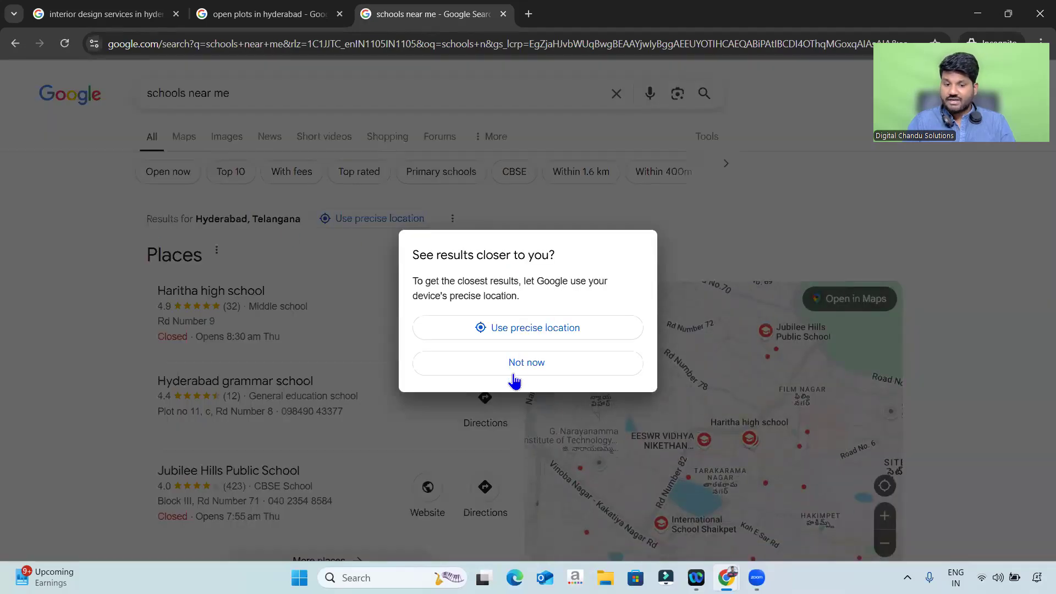
{"action": "left_click", "coordinate": [514, 380]}
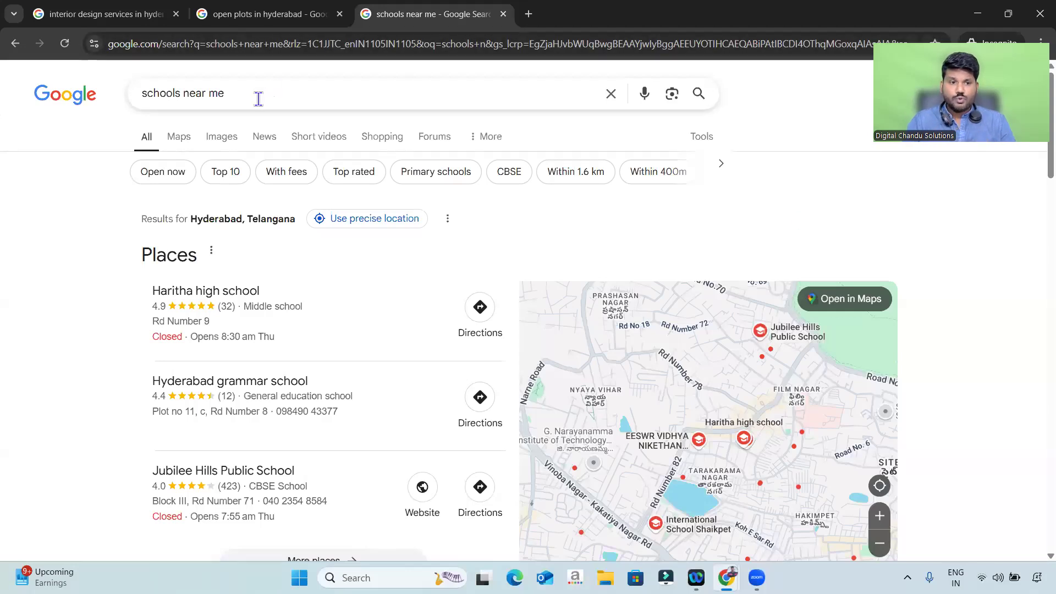
Step: Change the Google search to "schools in hyderabad"
{"action": "key", "text": "ctrl+shift+Left"}
{"action": "key", "text": "ctrl+shift+Left"}
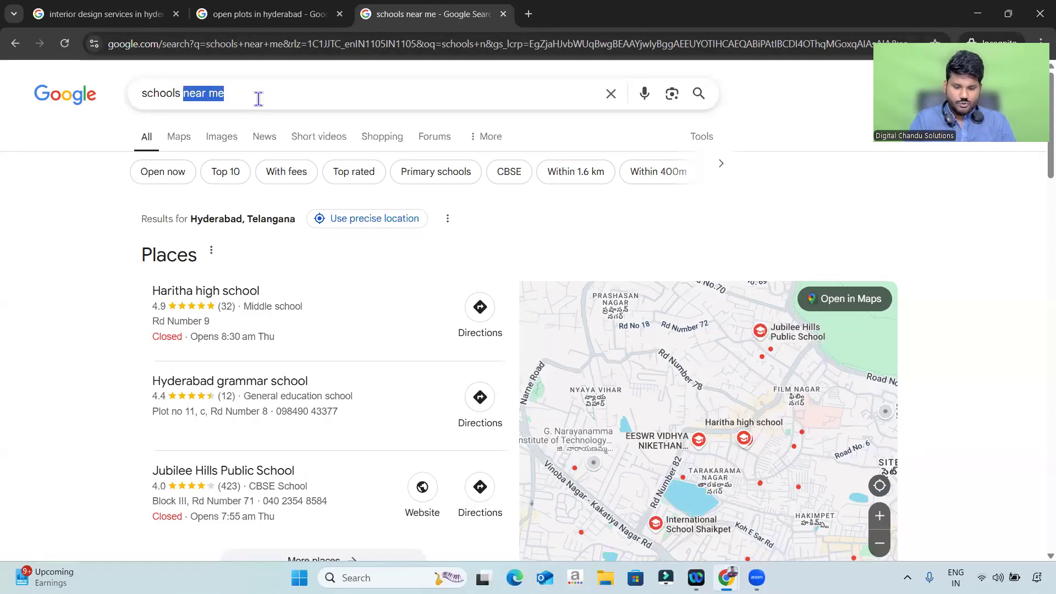
{"action": "type", "text": "in"}
{"action": "key", "text": "Down"}
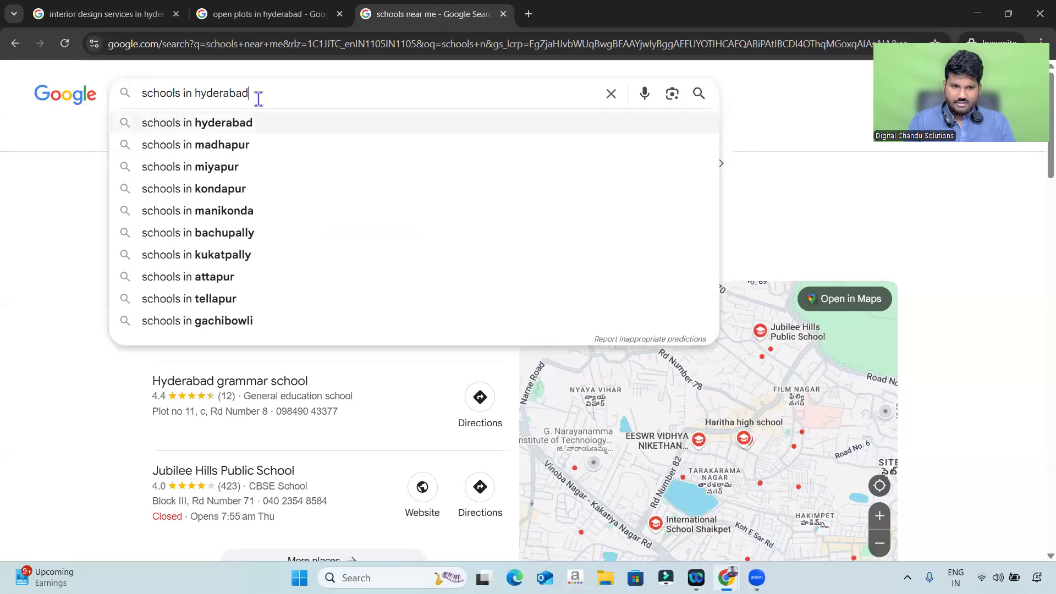
{"action": "key", "text": "Return"}
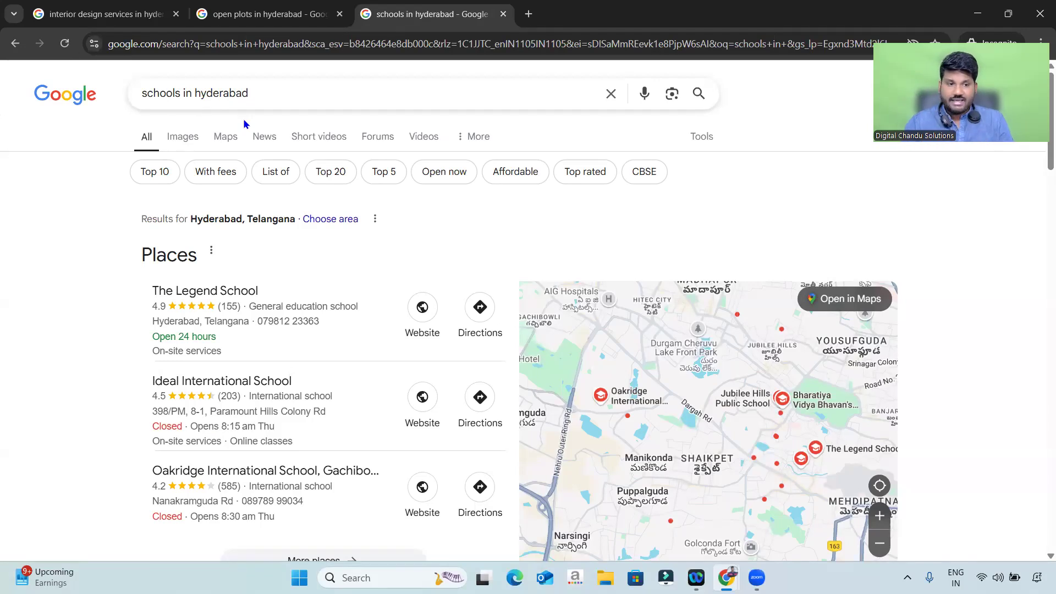
Step: Switch to the Google Ads notes in Google Docs and review the definition, the company-to-customers flow lines and the ad-position sketch
{"action": "key", "text": "alt+Tab"}
{"action": "key", "text": "alt+Tab"}
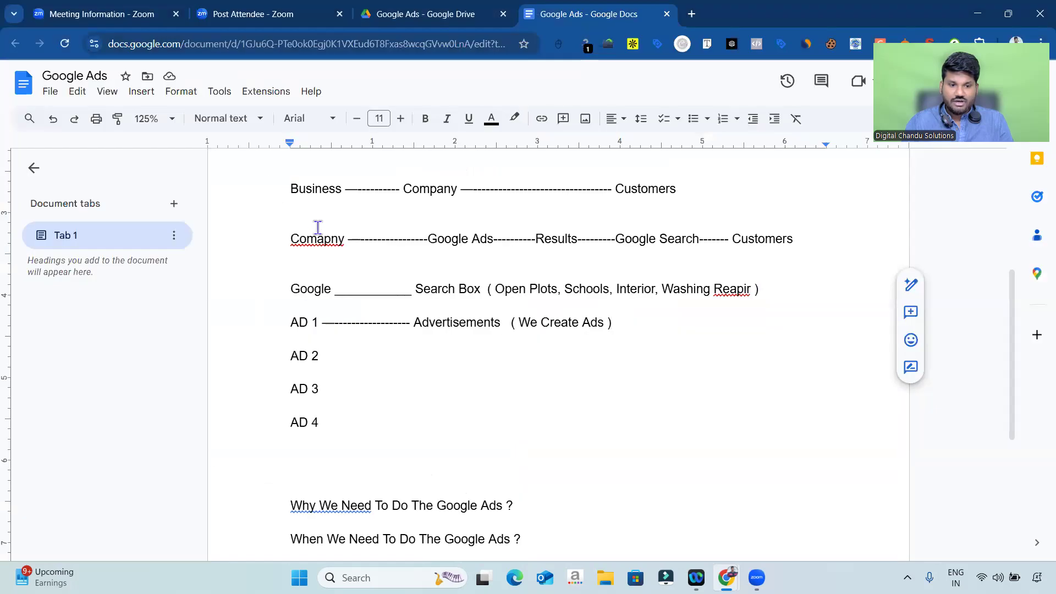
{"action": "left_click_drag", "start_coordinate": [283, 291], "coordinate": [340, 284]}
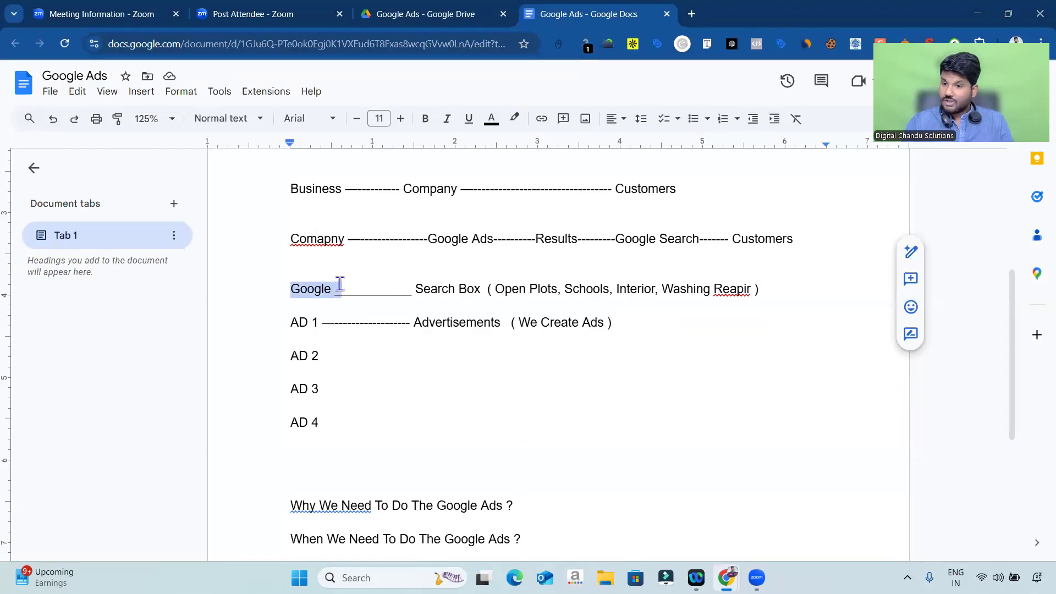
{"action": "scroll", "coordinate": [340, 283], "scroll_direction": "up", "scroll_amount": 2}
{"action": "left_click_drag", "start_coordinate": [287, 213], "coordinate": [359, 217]}
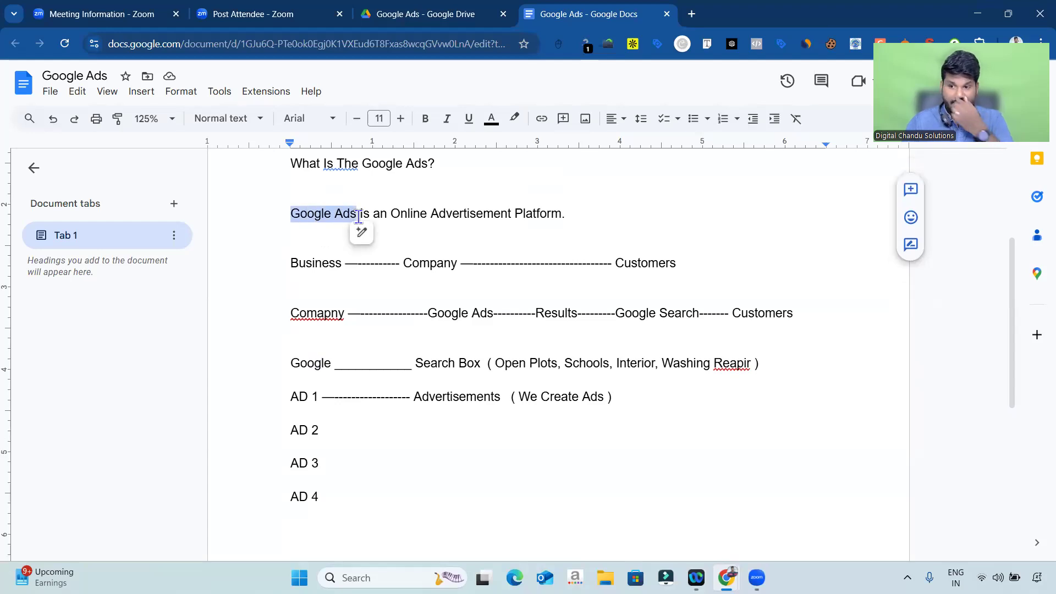
{"action": "left_click_drag", "start_coordinate": [388, 215], "coordinate": [571, 212]}
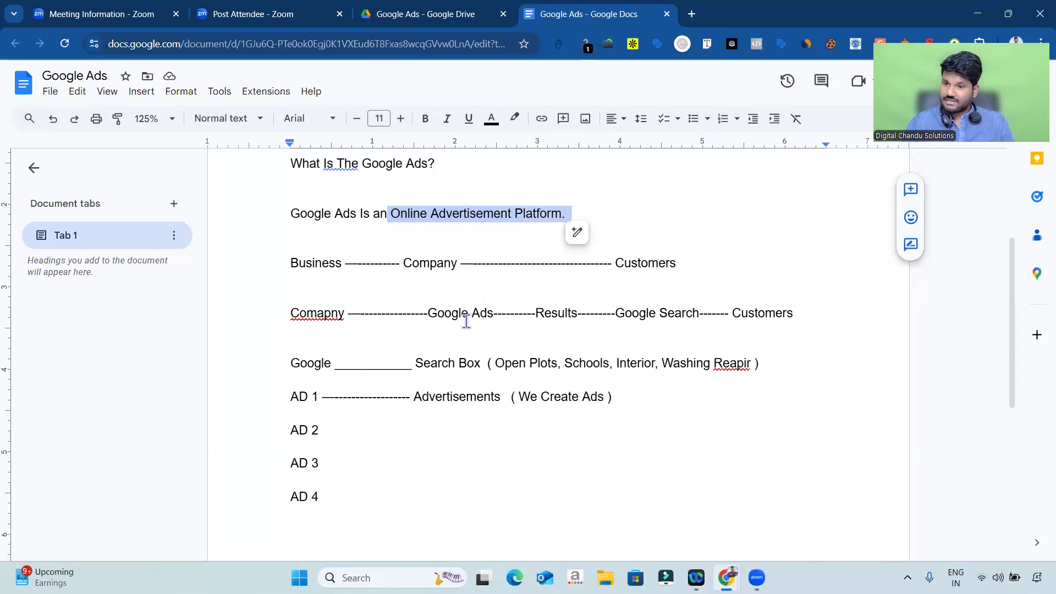
{"action": "scroll", "coordinate": [466, 326], "scroll_direction": "down", "scroll_amount": 4}
{"action": "scroll", "coordinate": [466, 325], "scroll_direction": "up", "scroll_amount": 2}
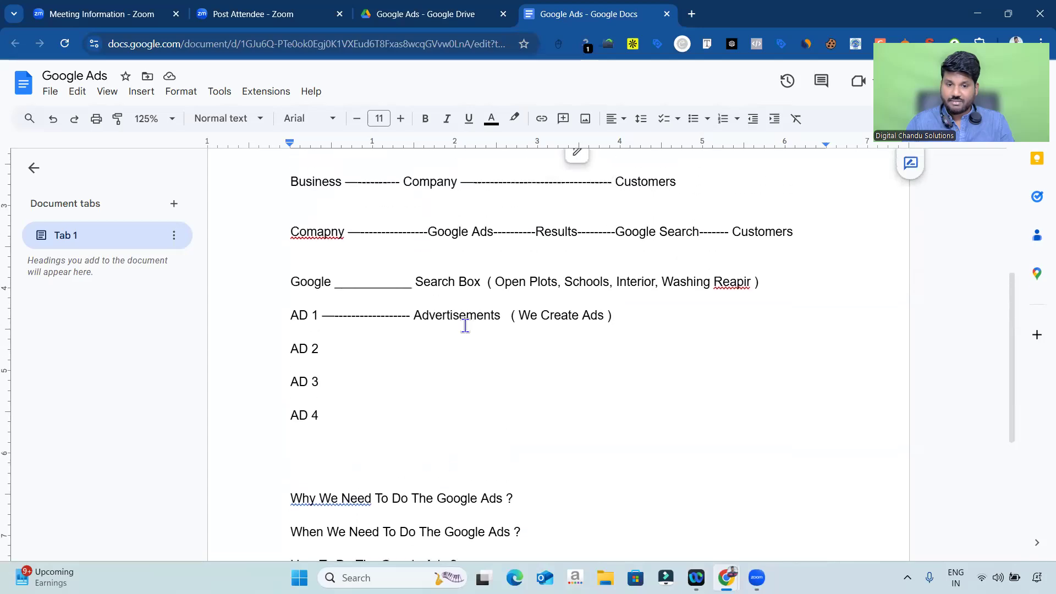
{"action": "scroll", "coordinate": [465, 325], "scroll_direction": "up", "scroll_amount": 1}
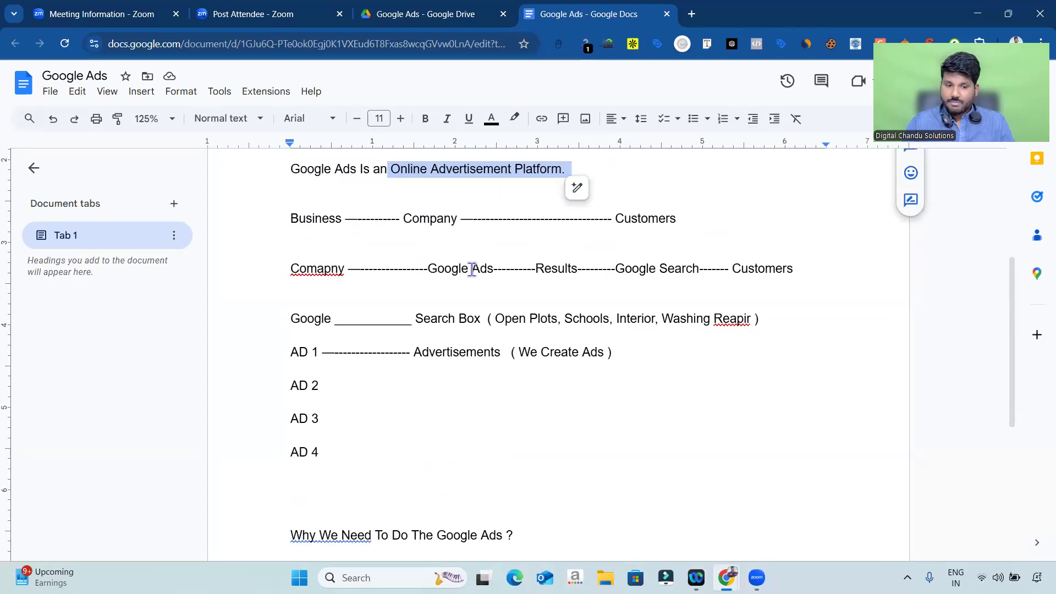
{"action": "double_click", "coordinate": [322, 269]}
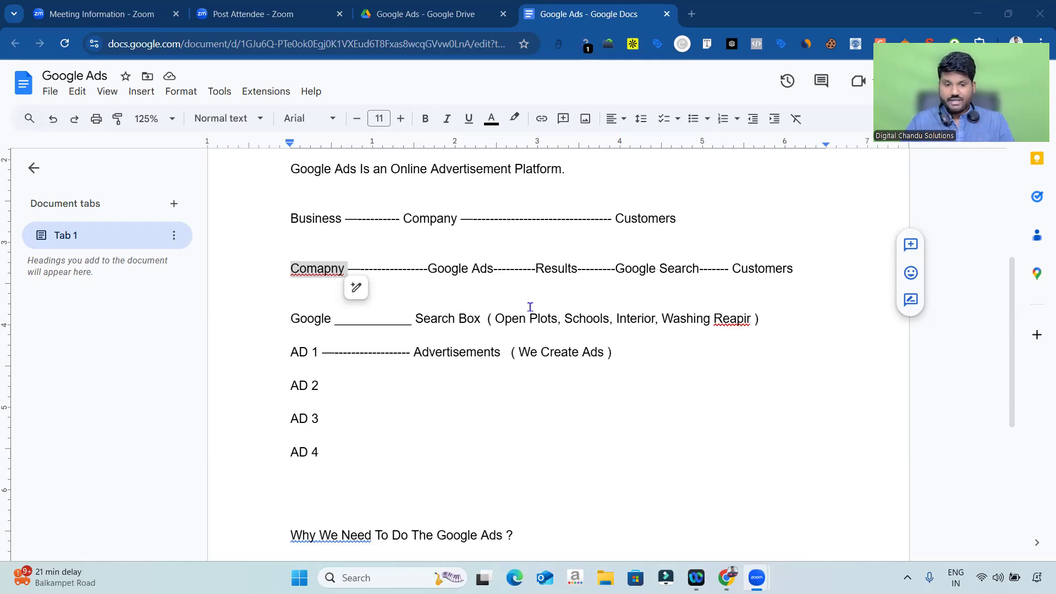
Step: Add the answer "To Advertise a busines and Get Customers" below "Why We Need To Do The Google Ads ?" and select that question
{"action": "scroll", "coordinate": [530, 307], "scroll_direction": "down", "scroll_amount": 5}
{"action": "left_click", "coordinate": [529, 244]}
{"action": "key", "text": "Return"}
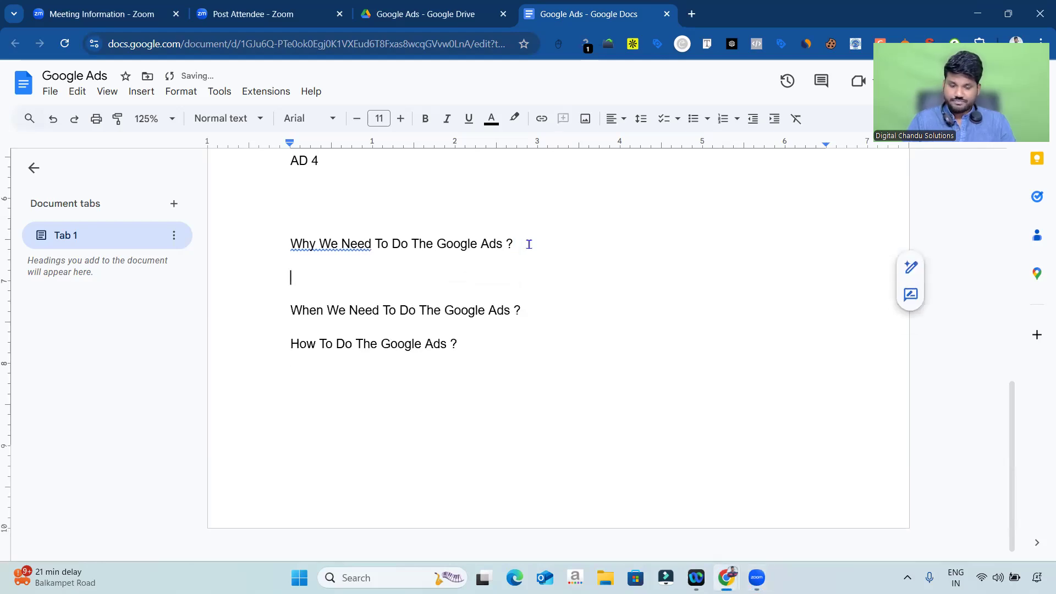
{"action": "type", "text": "To Adva"}
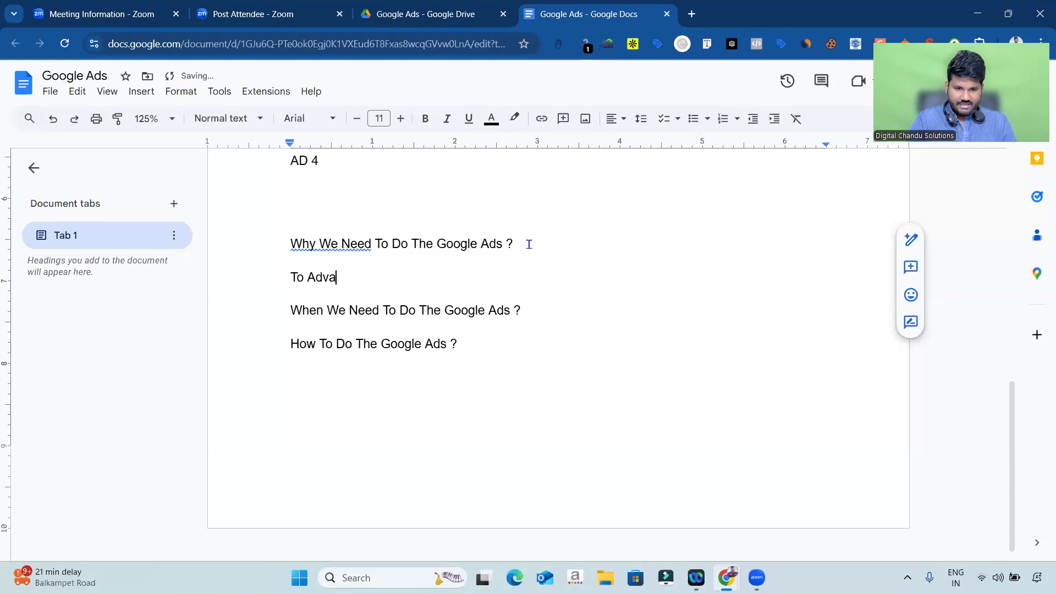
{"action": "key", "text": "BackSpace"}
{"action": "type", "text": "e"}
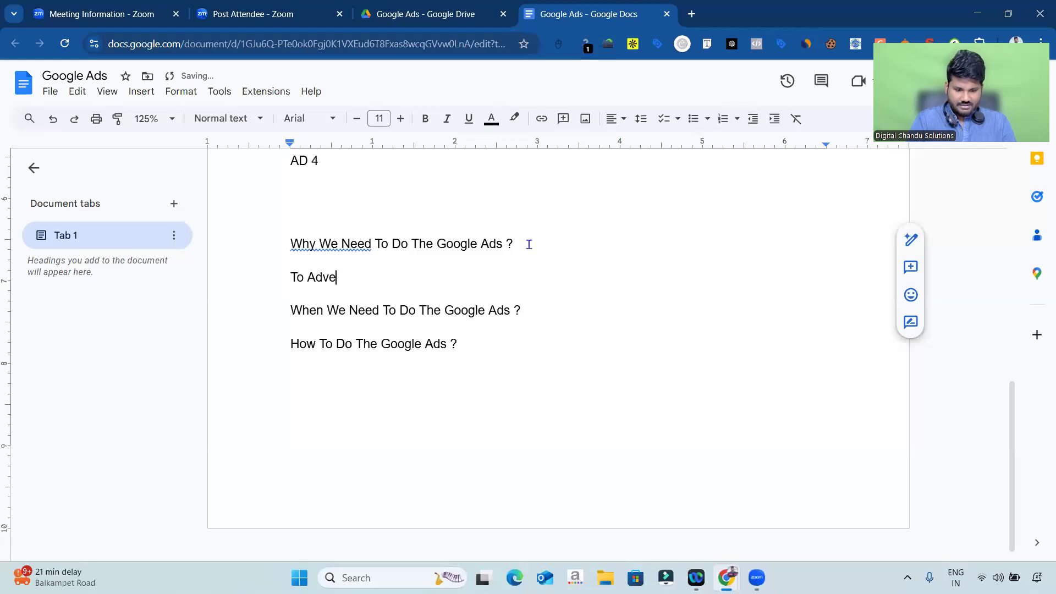
{"action": "type", "text": "rtise a busines"}
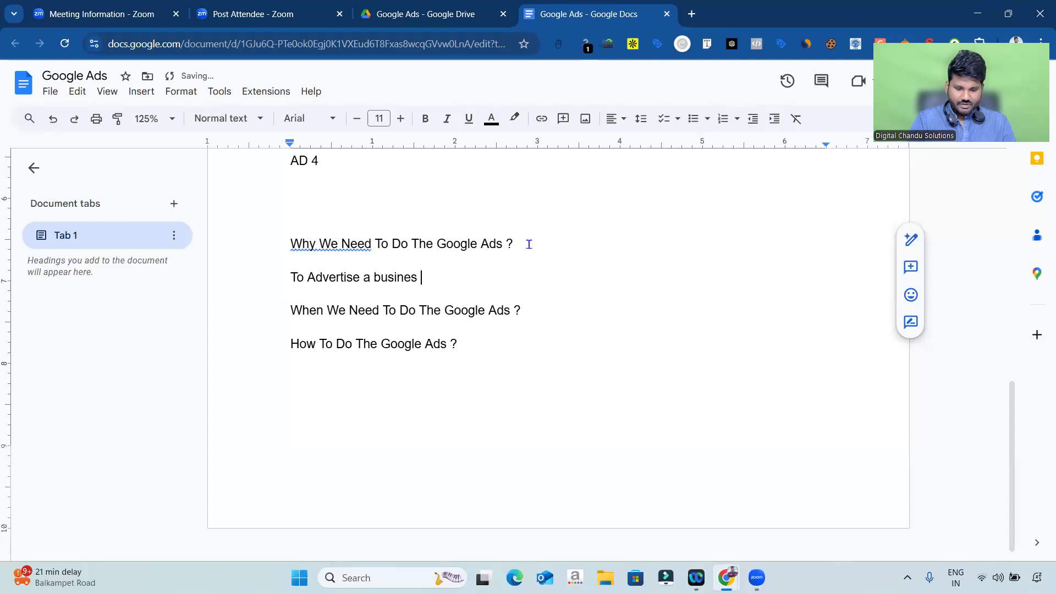
{"action": "type", "text": " and Get Customers"}
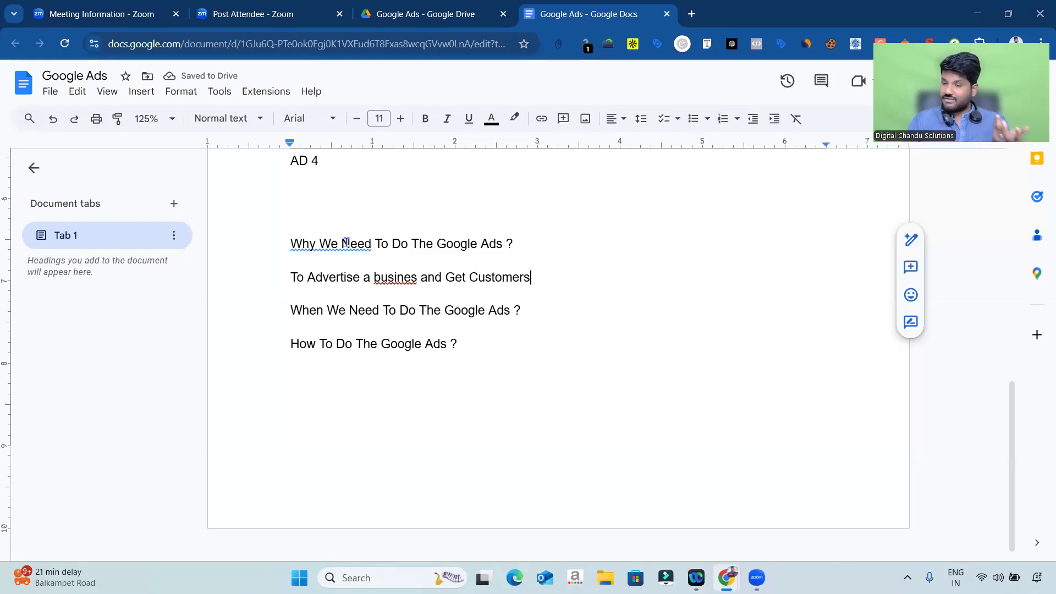
{"action": "left_click_drag", "start_coordinate": [292, 242], "coordinate": [530, 240]}
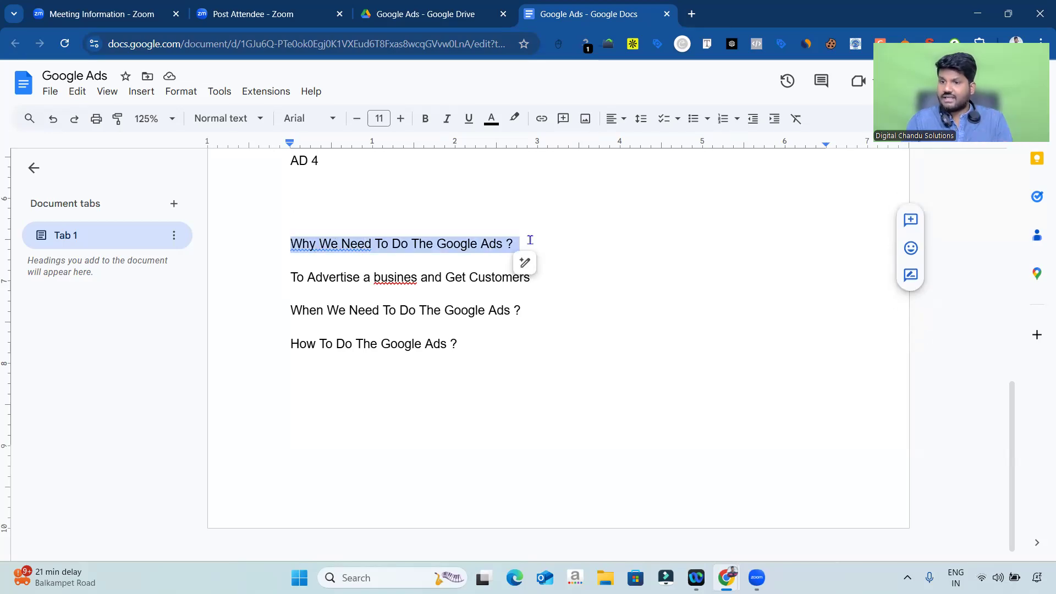
Step: Add the line "GMAIL ---- FREE" with a long dash line below "How To Do The Google Ads ?", followed by several blank lines
{"action": "triple_click", "coordinate": [346, 311]}
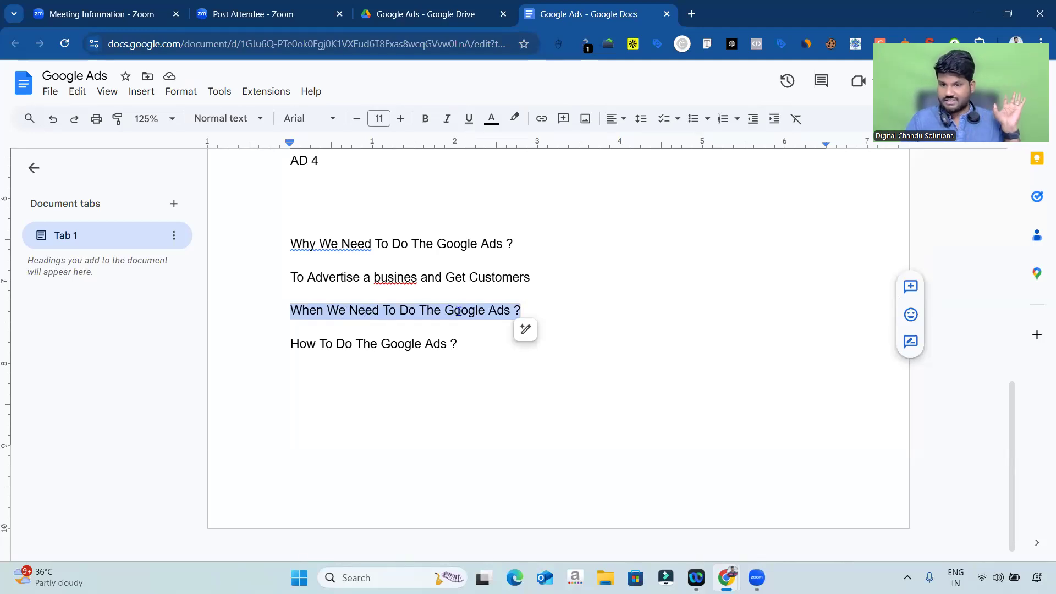
{"action": "left_click", "coordinate": [465, 343]}
{"action": "key", "text": "Return"}
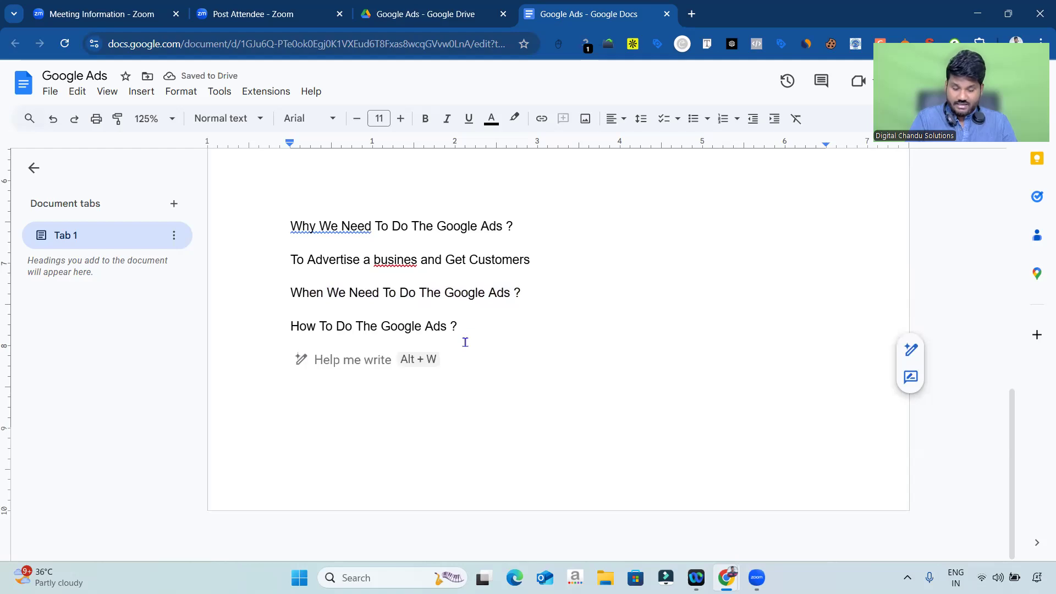
{"action": "type", "text": "GMAIL "}
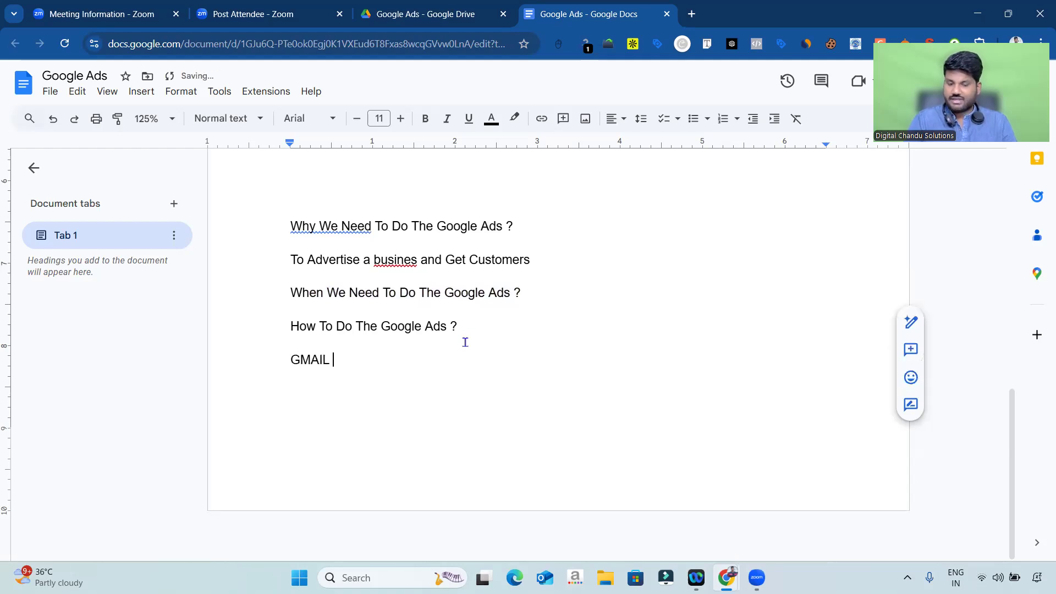
{"action": "type", "text": "-"}
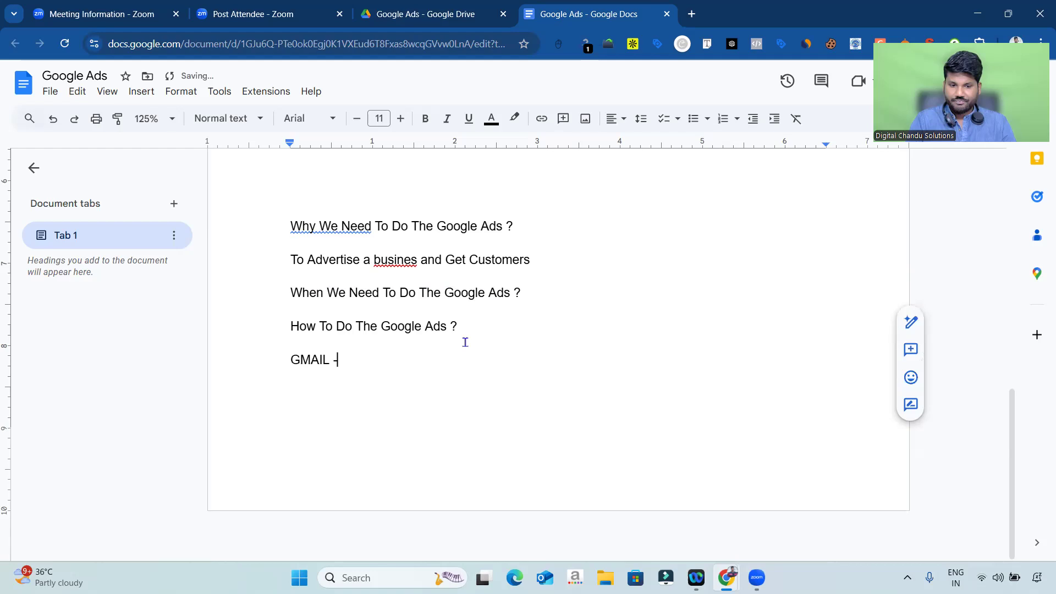
{"action": "type", "text": "--------------------------------- FREE"}
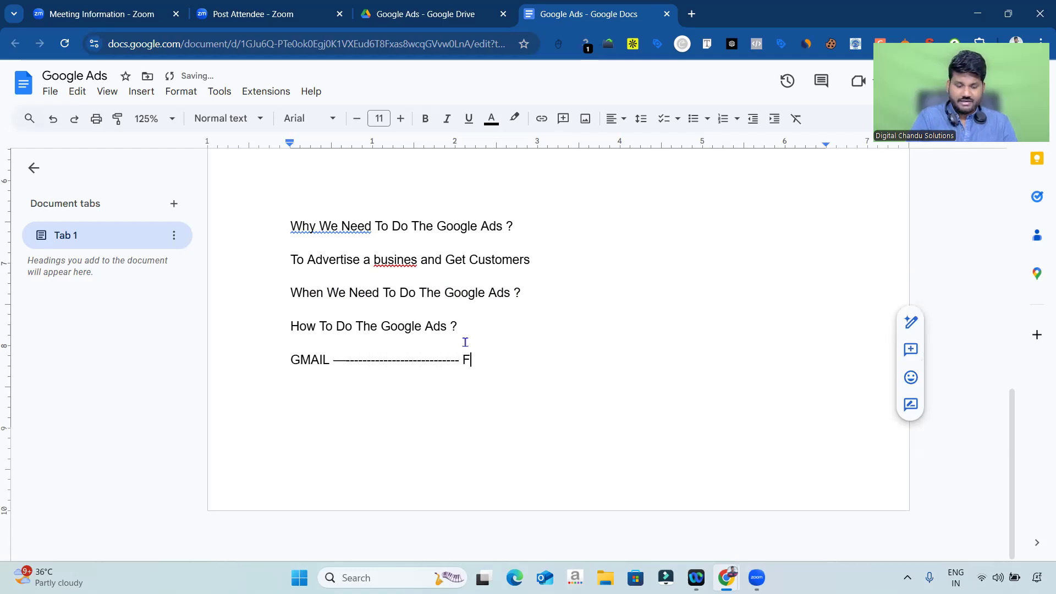
{"action": "key", "text": "Return"}
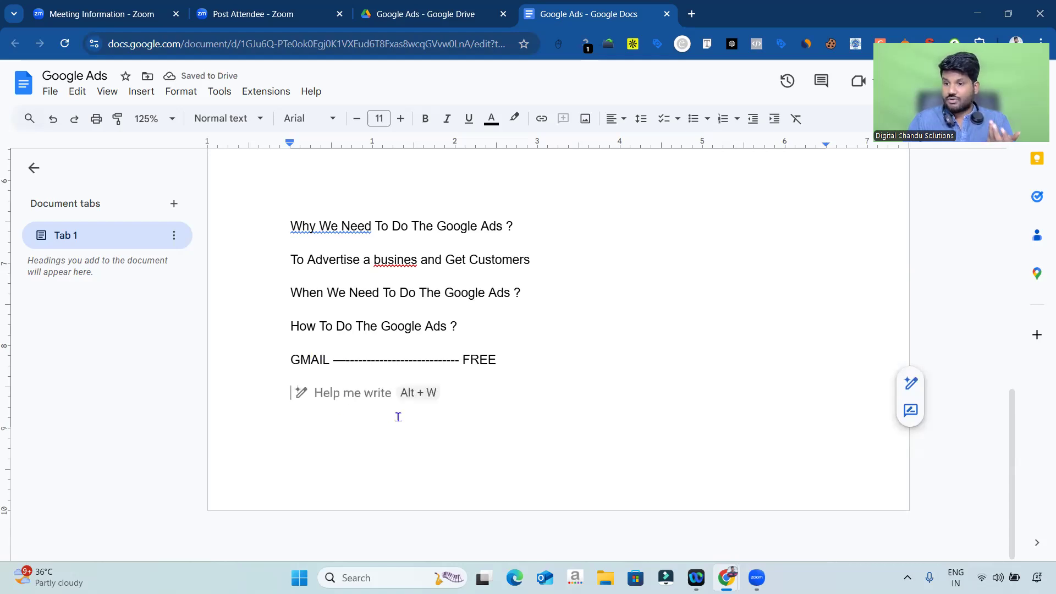
{"action": "key", "text": "Return"}
{"action": "key", "text": "Return"}
{"action": "key", "text": "Return"}
{"action": "key", "text": "Return"}
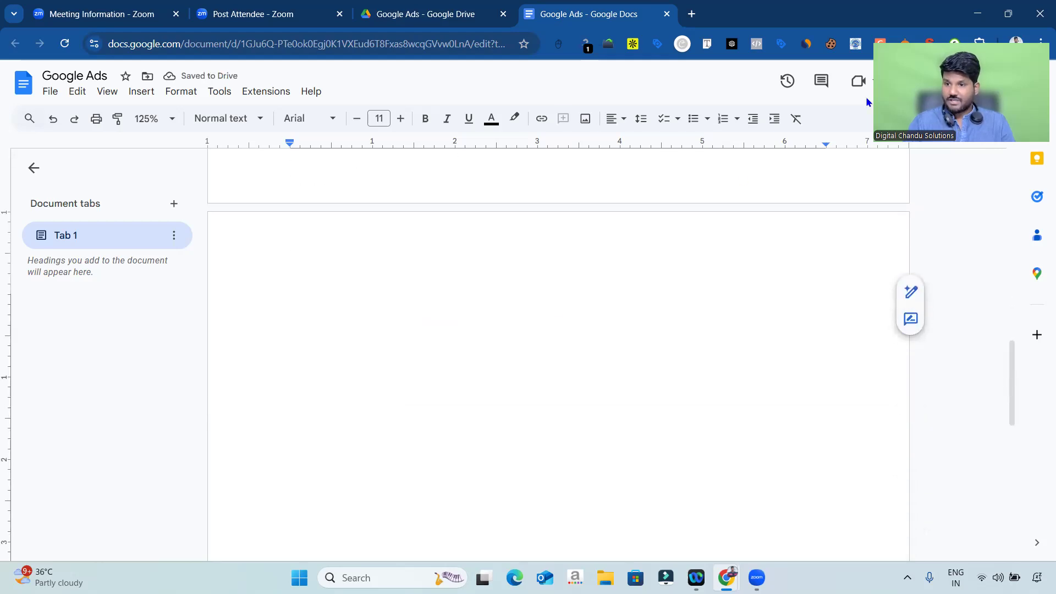
Step: Search Google for "google ads" in a new browser tab and open the official Google Ads website from the results
{"action": "left_click", "coordinate": [691, 13]}
{"action": "type", "text": "google"}
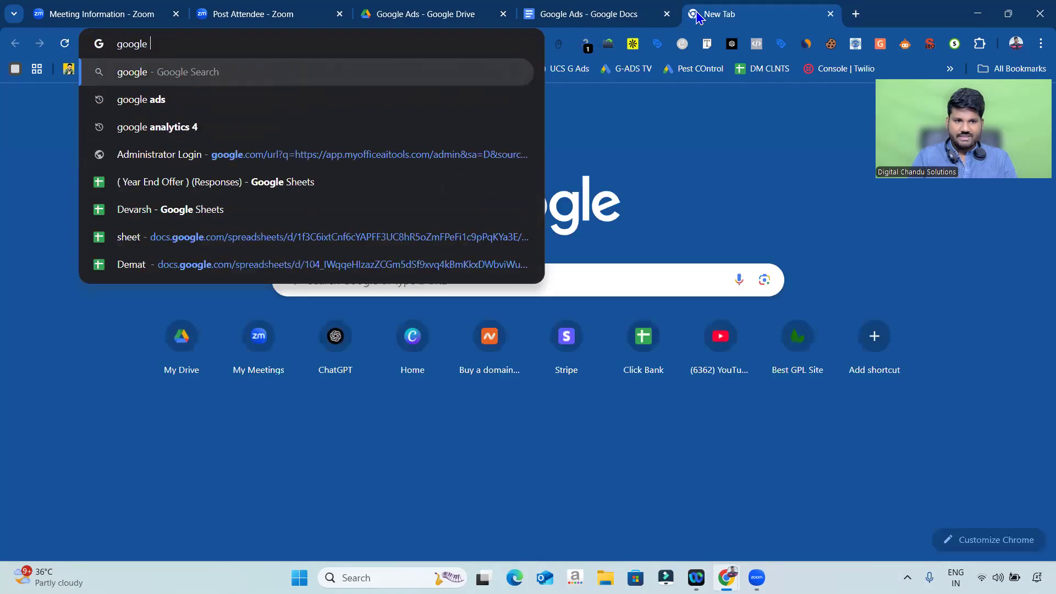
{"action": "type", "text": " ads"}
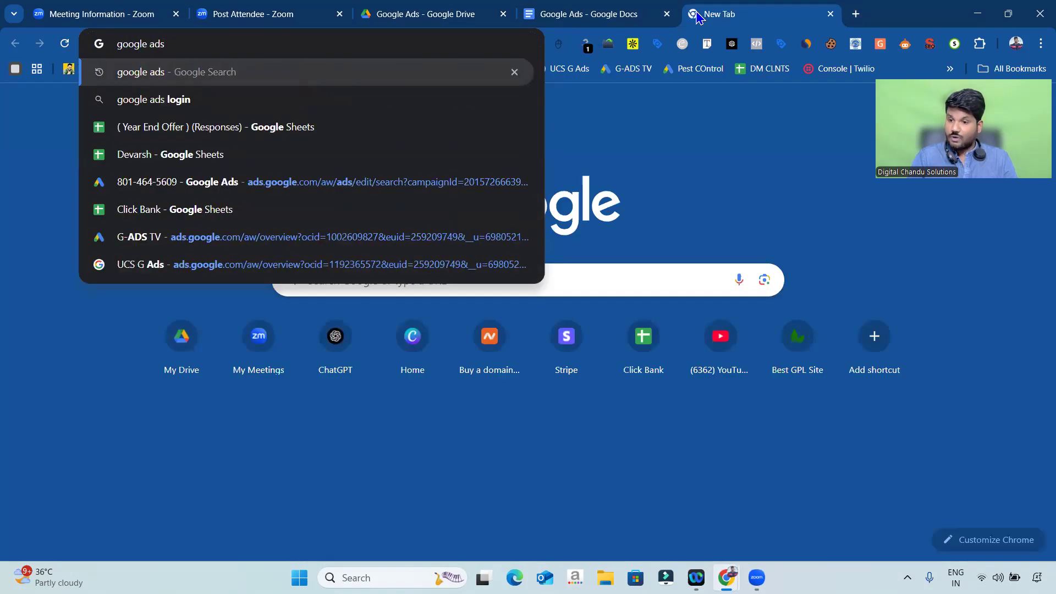
{"action": "key", "text": "Return"}
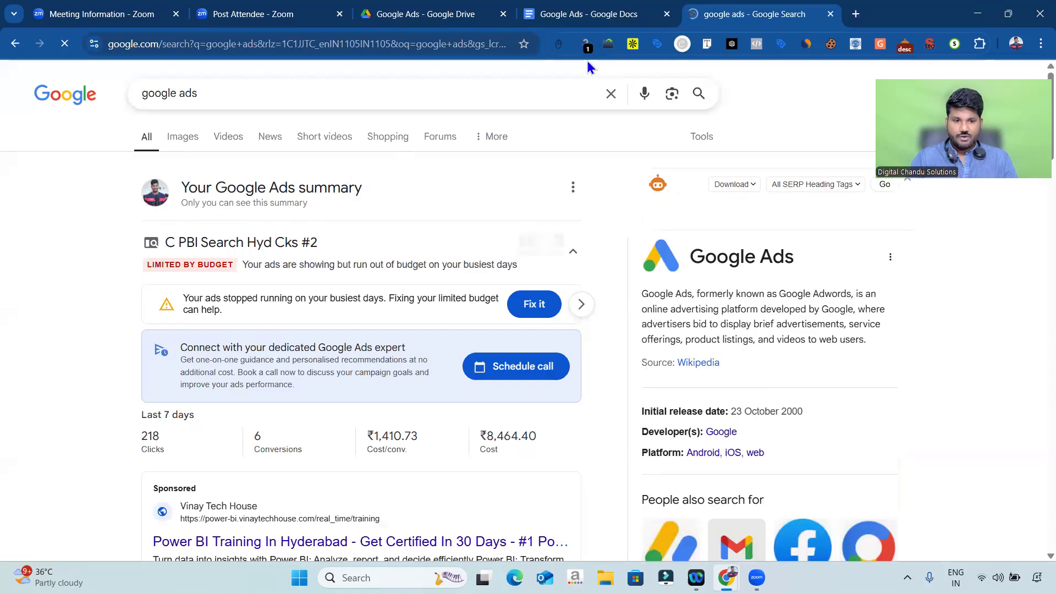
{"action": "scroll", "coordinate": [94, 304], "scroll_direction": "down", "scroll_amount": 12}
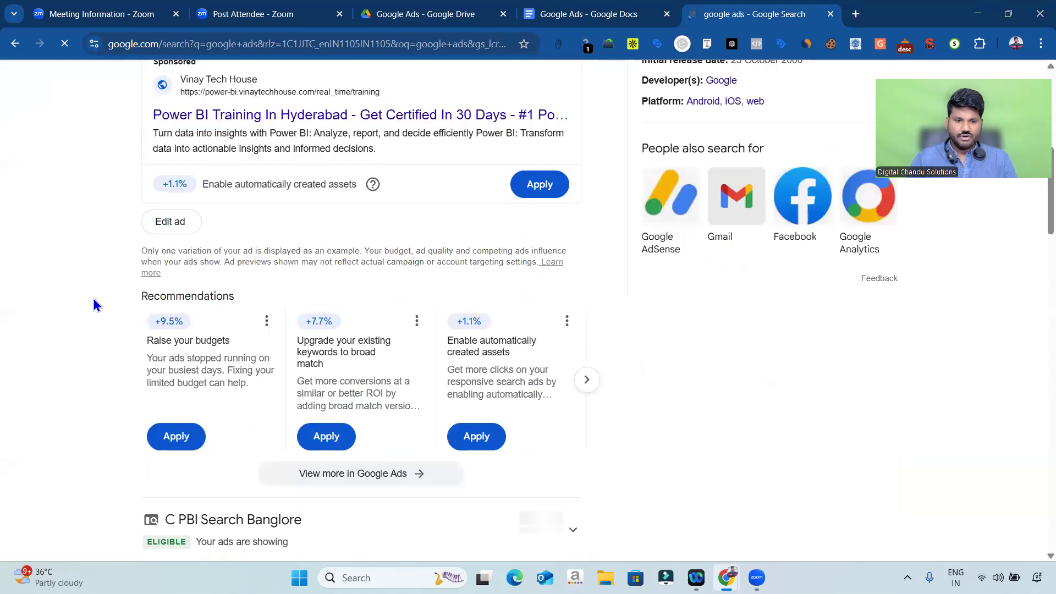
{"action": "scroll", "coordinate": [94, 303], "scroll_direction": "down", "scroll_amount": 6}
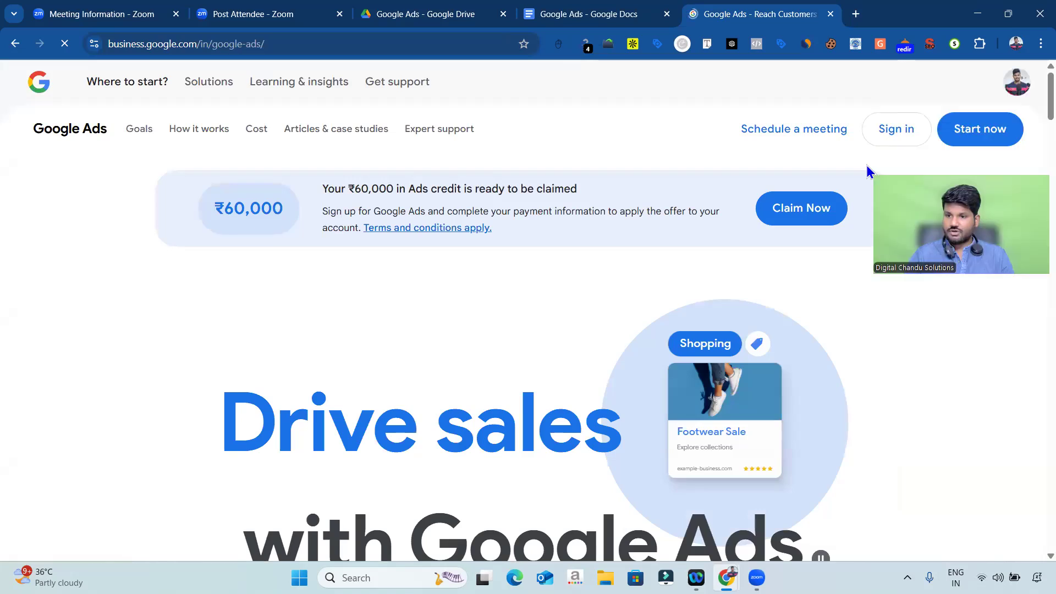
Step: Sign in to Google Ads, start a new Google Ads account and dismiss the first-campaign introduction
{"action": "left_click", "coordinate": [896, 135]}
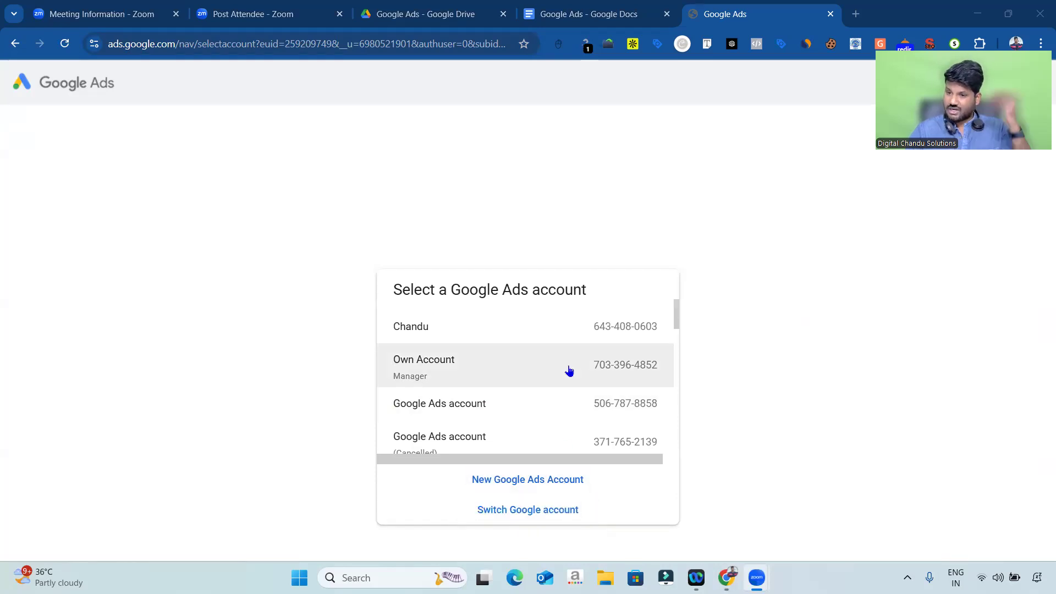
{"action": "scroll", "coordinate": [570, 371], "scroll_direction": "down", "scroll_amount": 2}
{"action": "scroll", "coordinate": [569, 371], "scroll_direction": "down", "scroll_amount": 2}
{"action": "scroll", "coordinate": [570, 371], "scroll_direction": "up", "scroll_amount": 4}
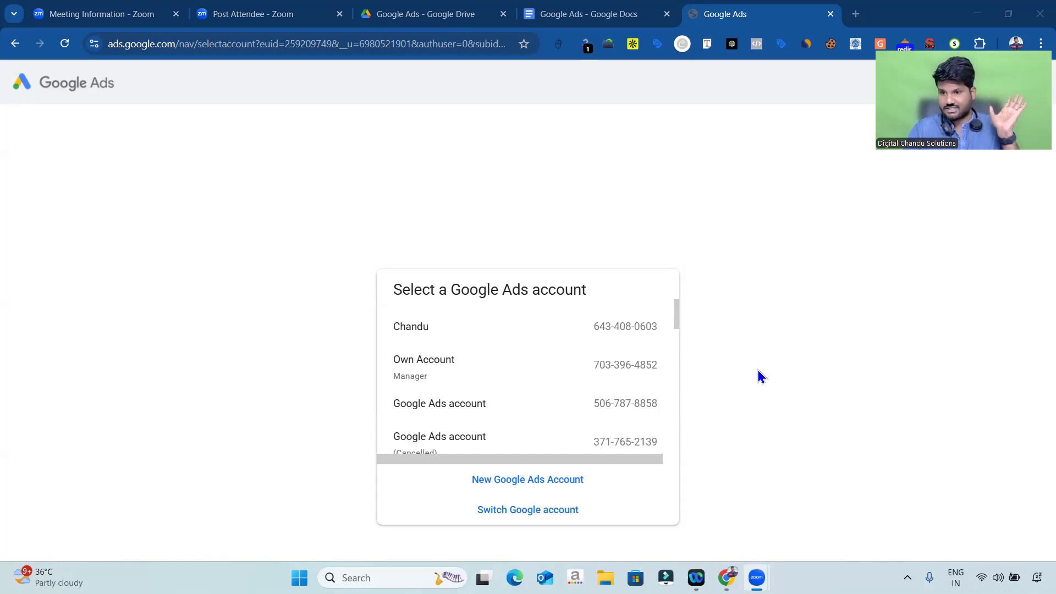
{"action": "left_click", "coordinate": [519, 487]}
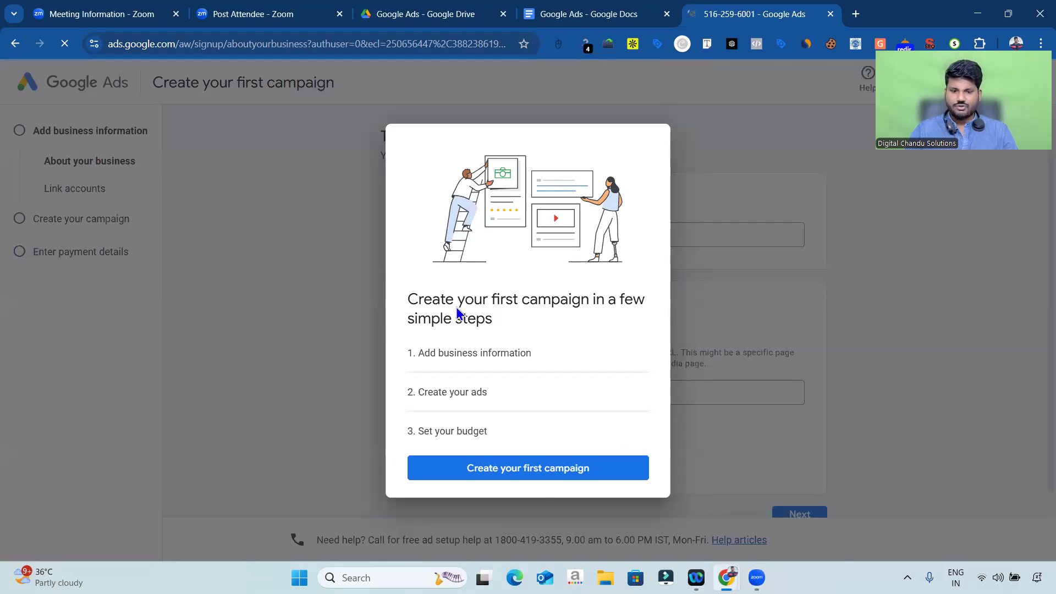
{"action": "left_click", "coordinate": [353, 450]}
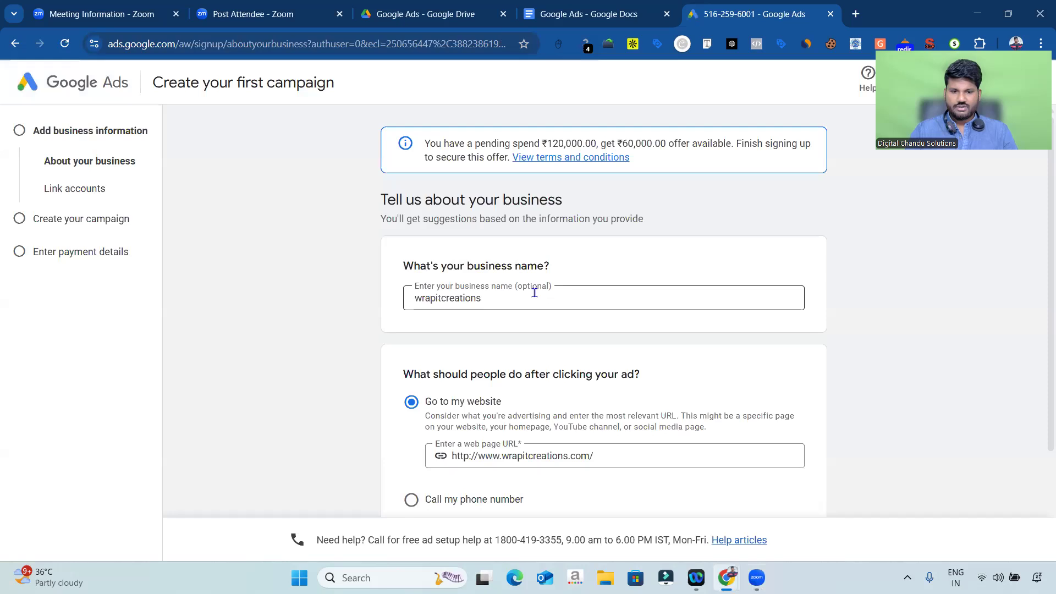
Step: Replace the suggested business name with "Chandu Solutions"
{"action": "scroll", "coordinate": [534, 293], "scroll_direction": "down", "scroll_amount": 1}
{"action": "left_click", "coordinate": [492, 251]}
{"action": "key", "text": "ctrl+a"}
{"action": "key", "text": "BackSpace"}
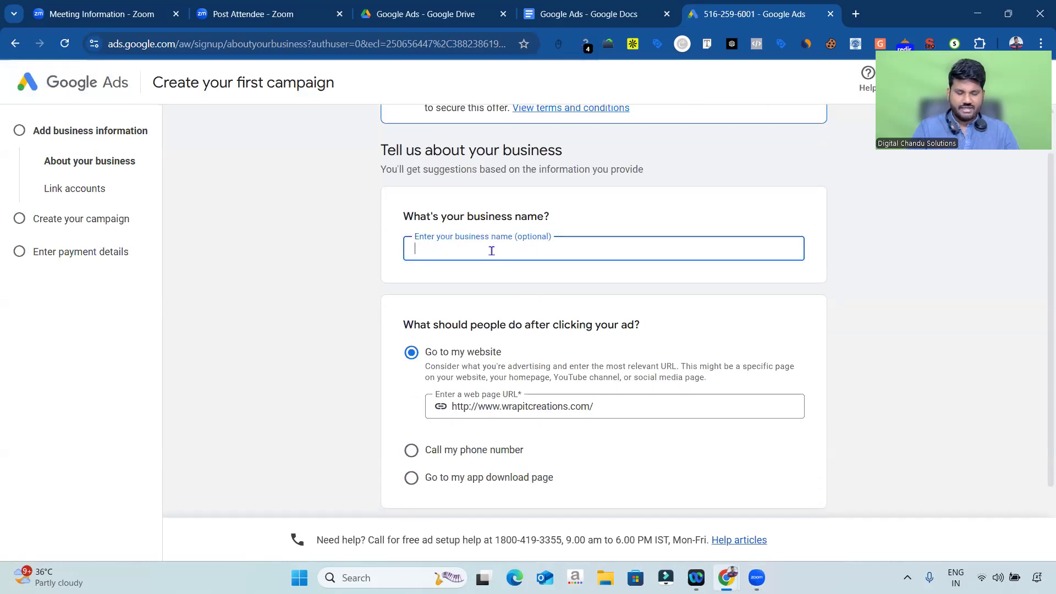
{"action": "type", "text": "Chand"}
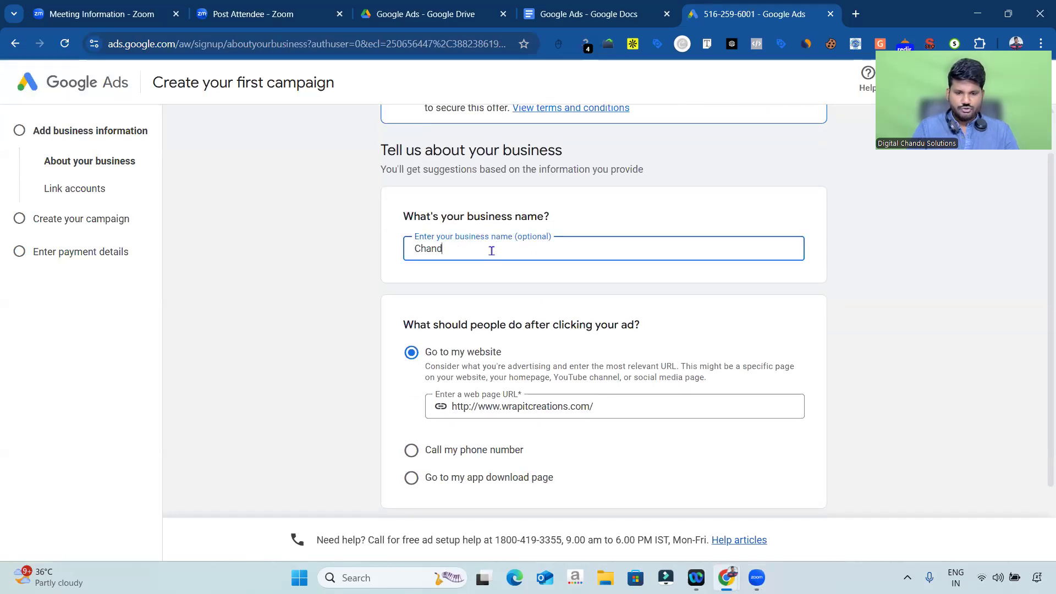
{"action": "type", "text": "u Solutions"}
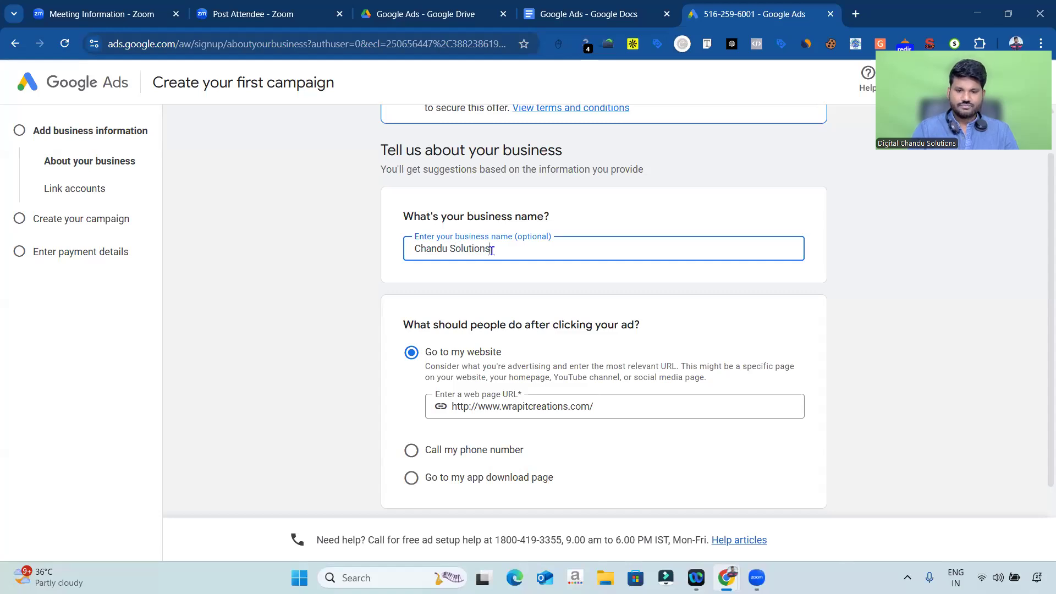
Step: Look at the "Call my phone number" option for ad clicks and return to "Go to my website"
{"action": "scroll", "coordinate": [492, 251], "scroll_direction": "down", "scroll_amount": 1}
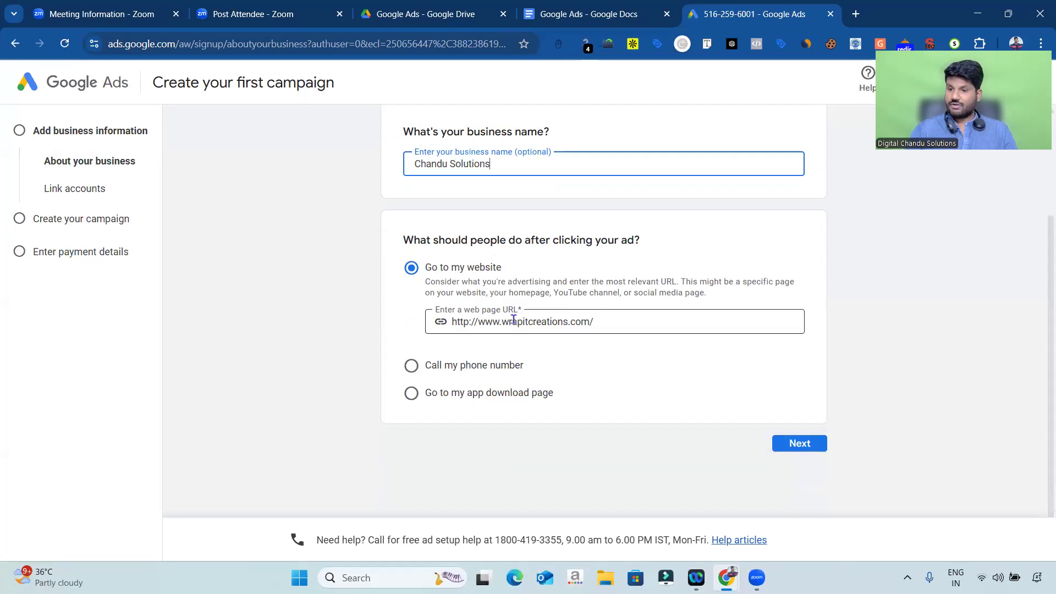
{"action": "left_click", "coordinate": [513, 320]}
{"action": "key", "text": "ctrl+a"}
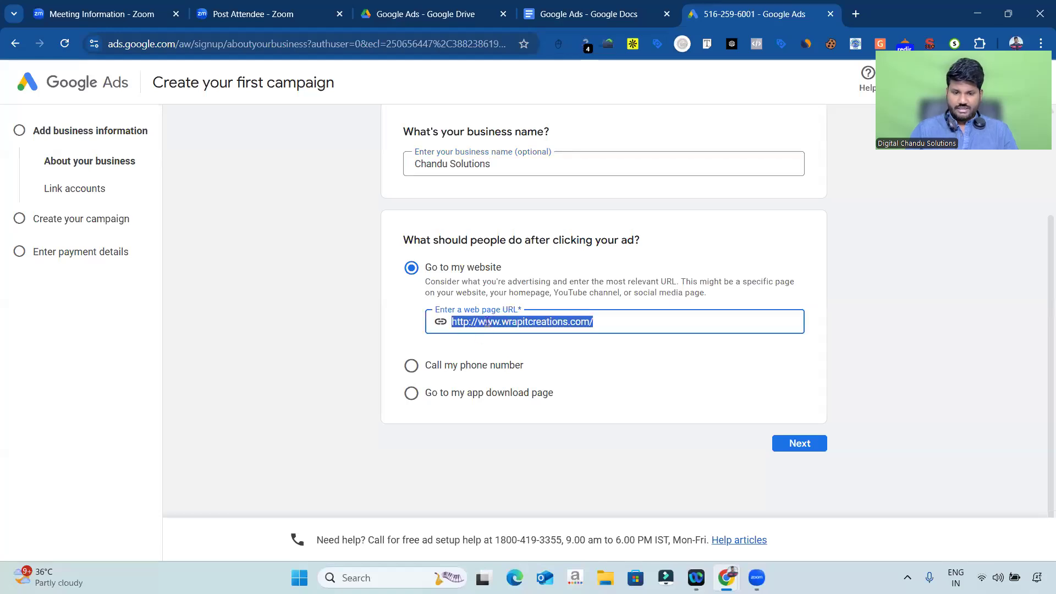
{"action": "left_click", "coordinate": [413, 368]}
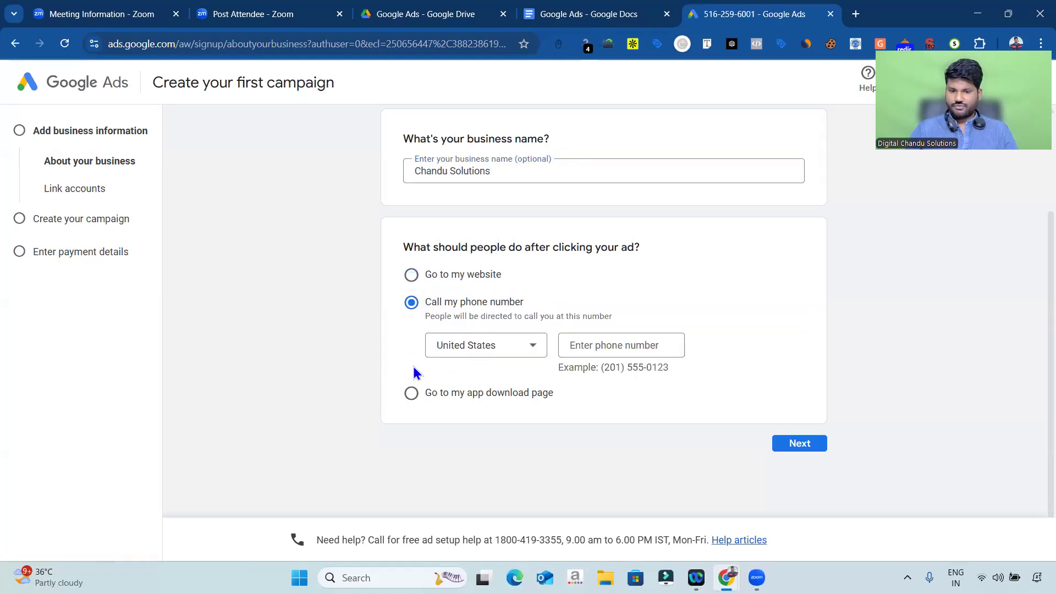
{"action": "left_click", "coordinate": [412, 274]}
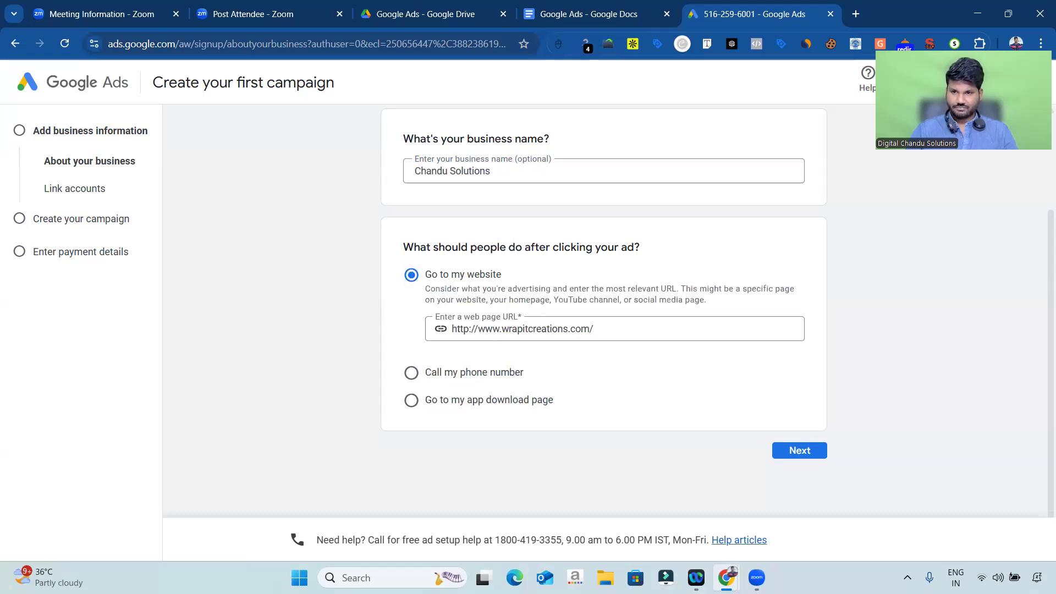
{"action": "left_click", "coordinate": [858, 17]}
{"action": "type", "text": "digital"}
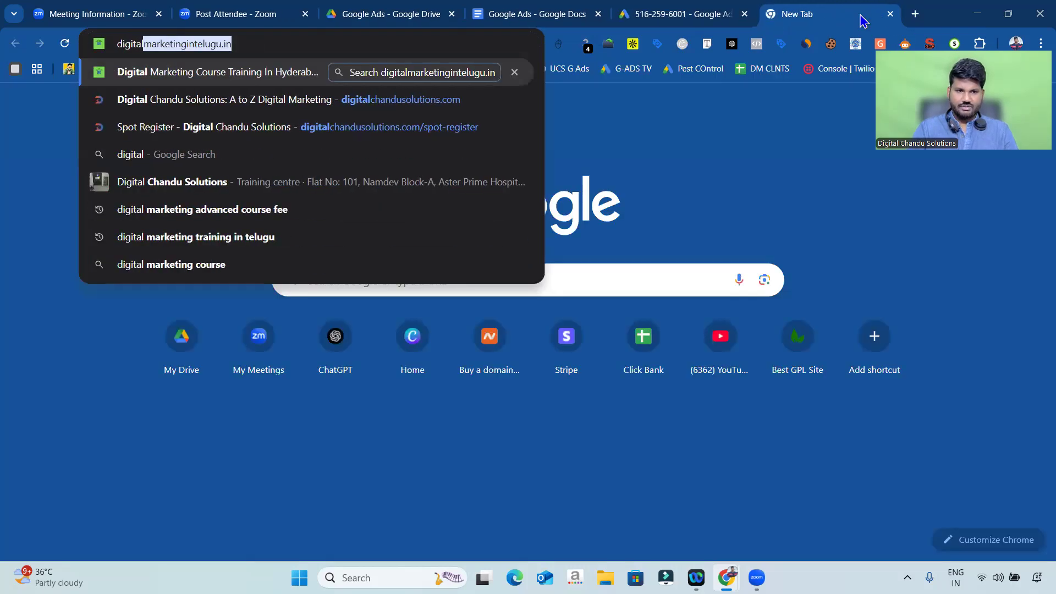
{"action": "left_click", "coordinate": [668, 8]}
{"action": "left_click", "coordinate": [528, 320]}
{"action": "key", "text": "ctrl+a"}
{"action": "type", "text": "https://digitalmarketingintelugu.in/"}
{"action": "left_click", "coordinate": [615, 290]}
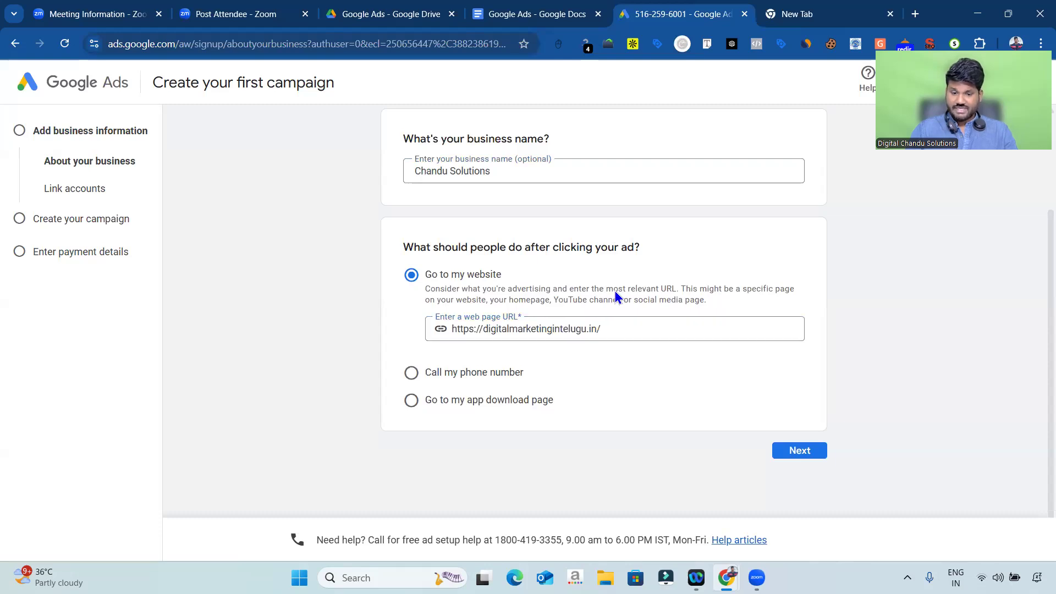
{"action": "left_click", "coordinate": [806, 453]}
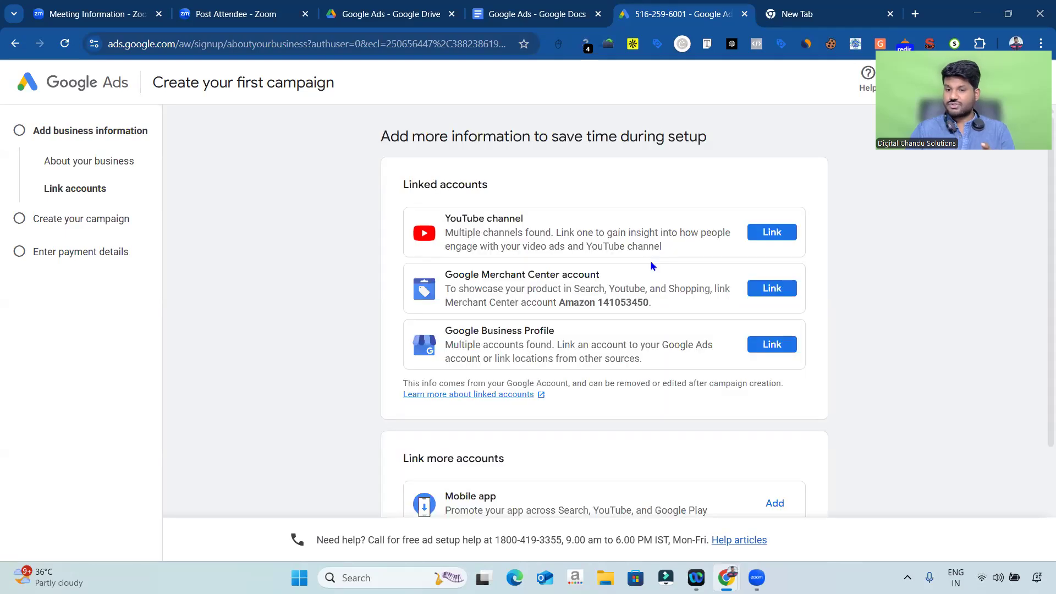
Step: Skip linking further accounts and skip linking Google Analytics
{"action": "scroll", "coordinate": [830, 307], "scroll_direction": "down", "scroll_amount": 3}
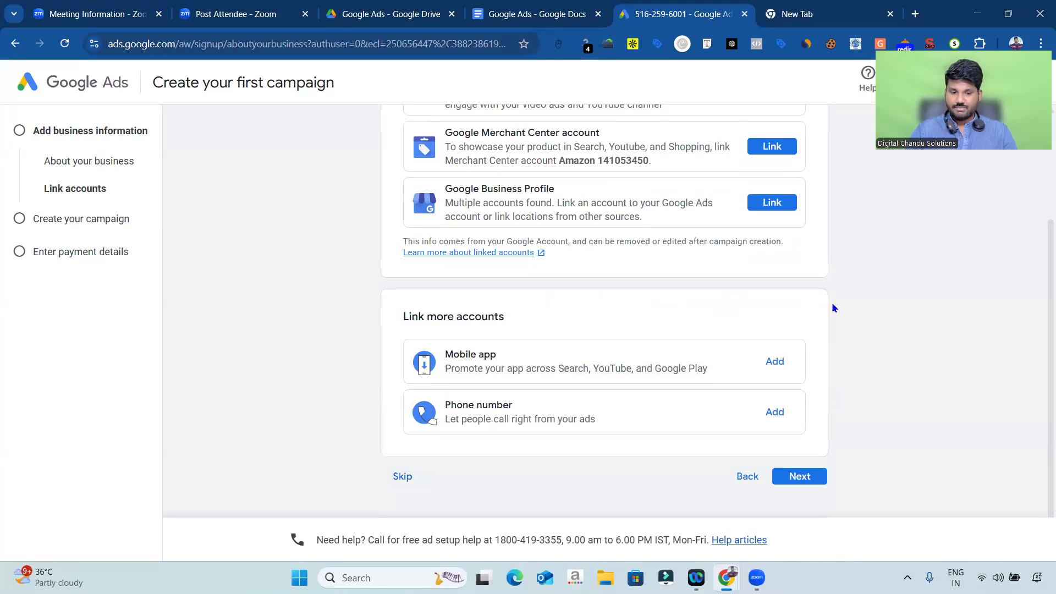
{"action": "left_click", "coordinate": [401, 478]}
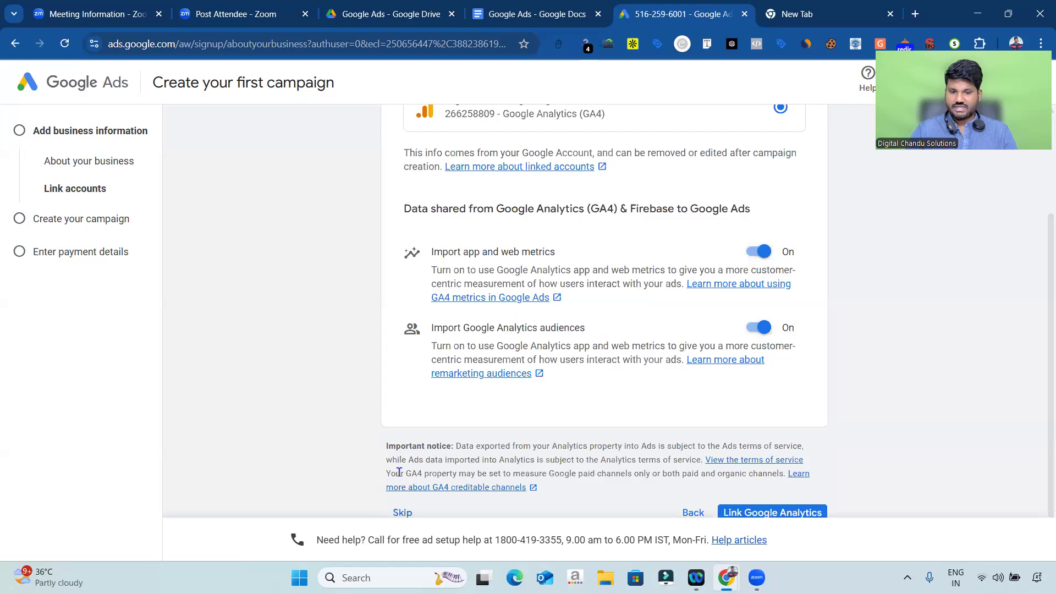
{"action": "scroll", "coordinate": [634, 359], "scroll_direction": "down", "scroll_amount": 1}
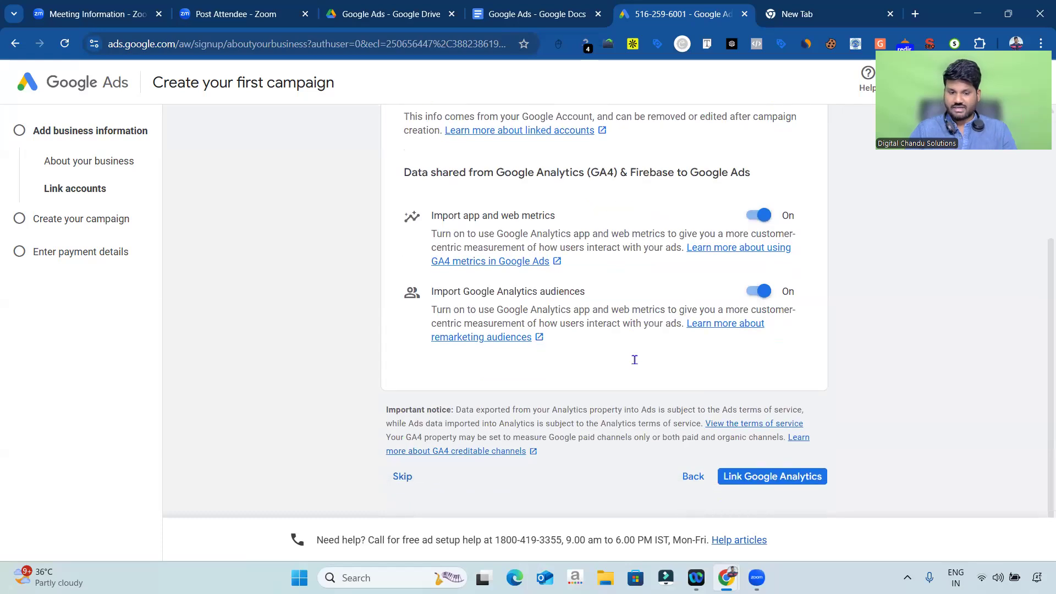
{"action": "left_click", "coordinate": [402, 477]}
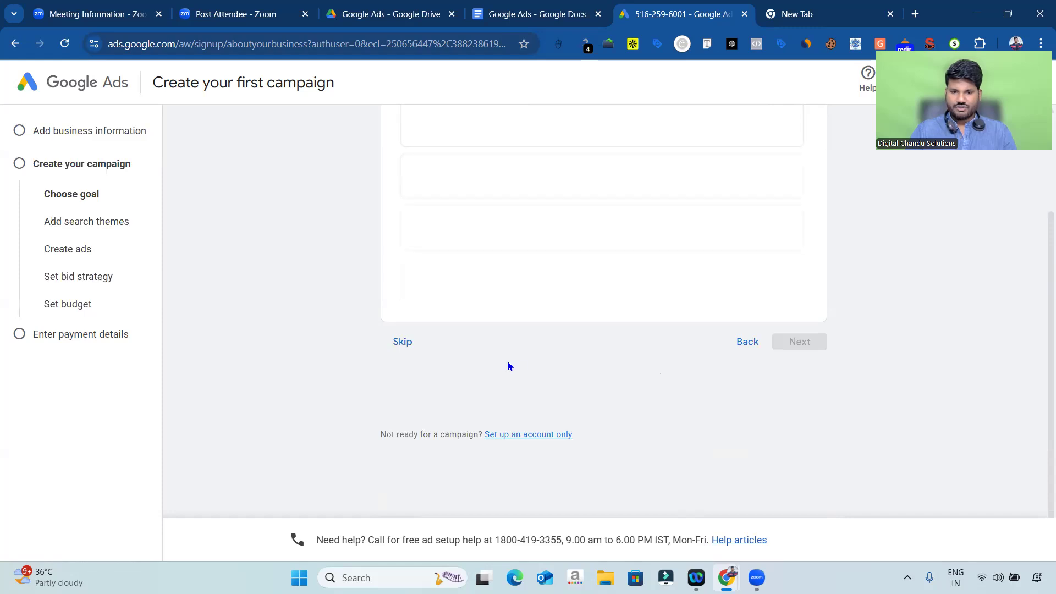
Step: Skip choosing a campaign goal and campaign type, and proceed to confirming the account settings
{"action": "scroll", "coordinate": [508, 366], "scroll_direction": "down", "scroll_amount": 4}
{"action": "left_click", "coordinate": [403, 345]}
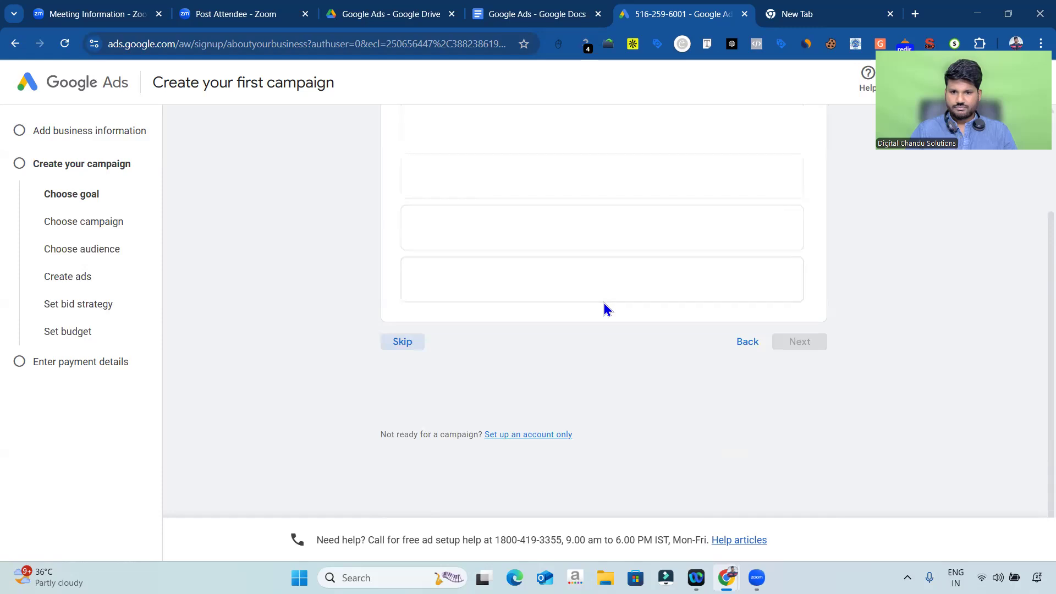
{"action": "scroll", "coordinate": [602, 302], "scroll_direction": "down", "scroll_amount": 4}
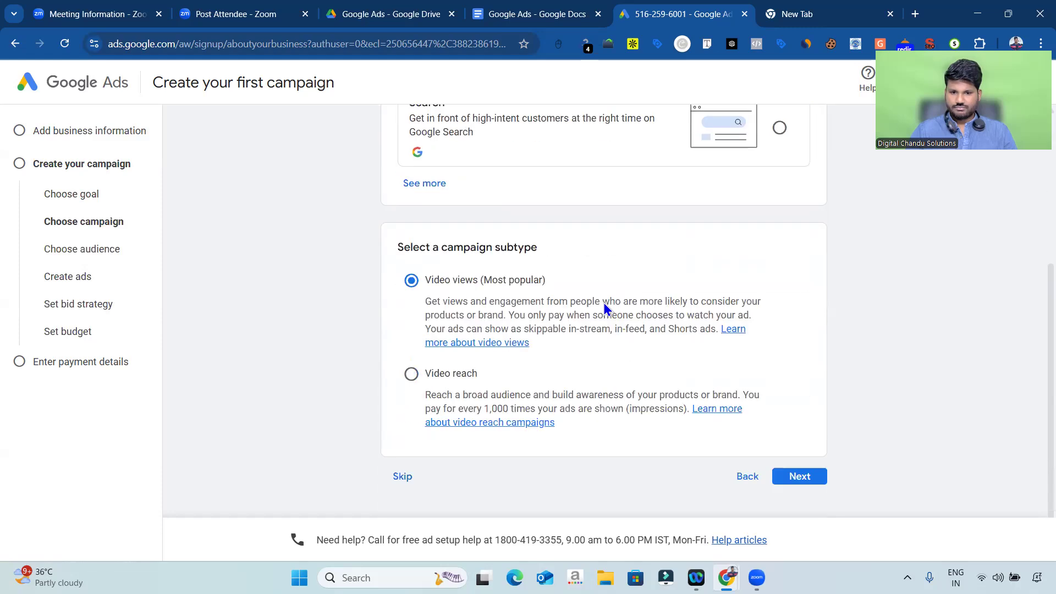
{"action": "left_click", "coordinate": [402, 476]}
{"action": "left_click", "coordinate": [661, 344]}
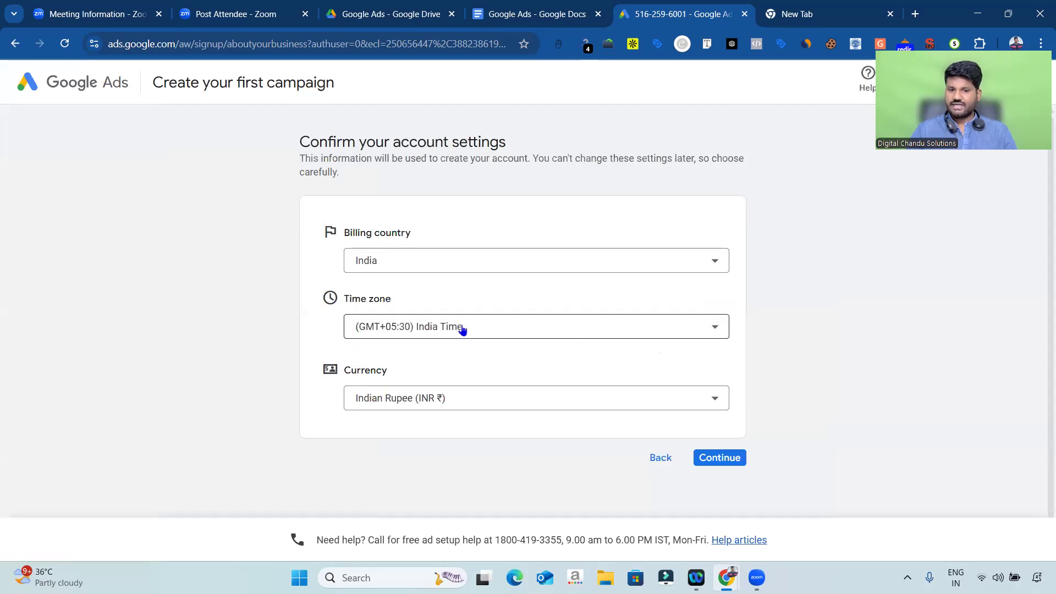
Step: Browse the billing country options, keep India, and continue with the account settings to the payment setup
{"action": "scroll", "coordinate": [557, 344], "scroll_direction": "down", "scroll_amount": 1}
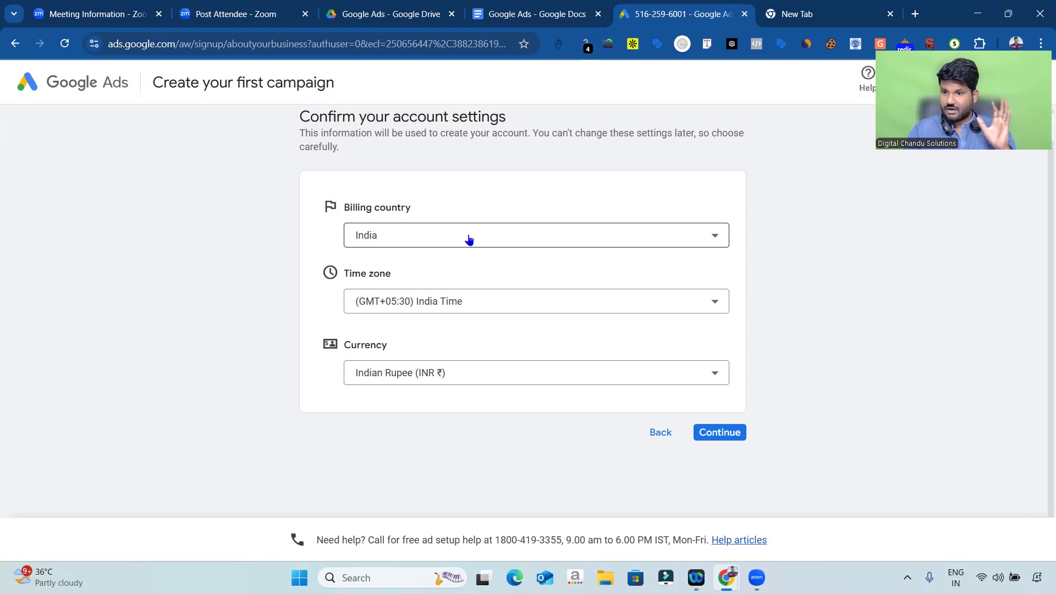
{"action": "left_click", "coordinate": [444, 238]}
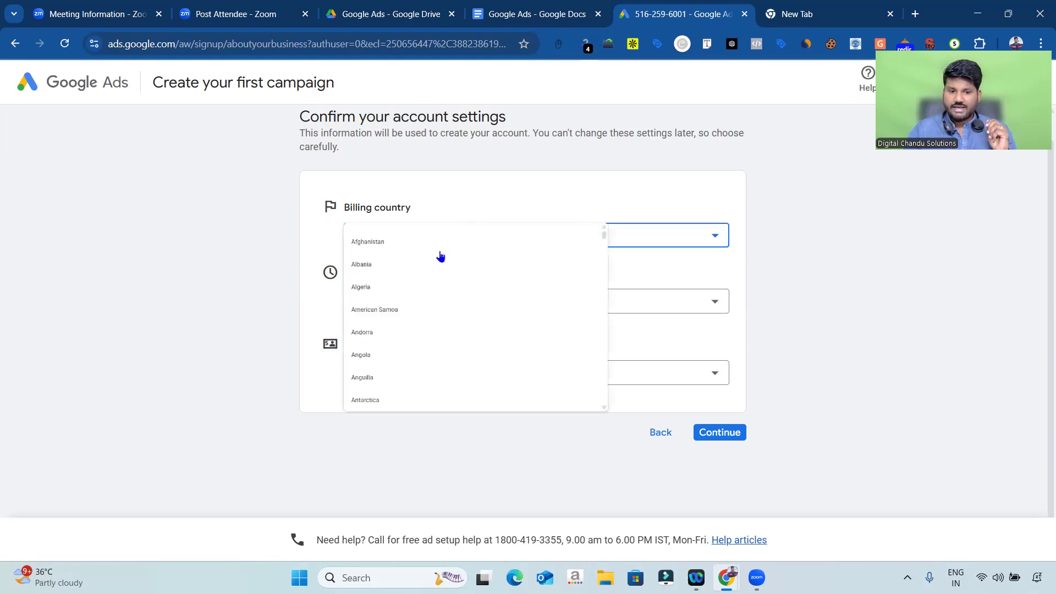
{"action": "scroll", "coordinate": [435, 382], "scroll_direction": "down", "scroll_amount": 2}
{"action": "scroll", "coordinate": [435, 383], "scroll_direction": "up", "scroll_amount": 12}
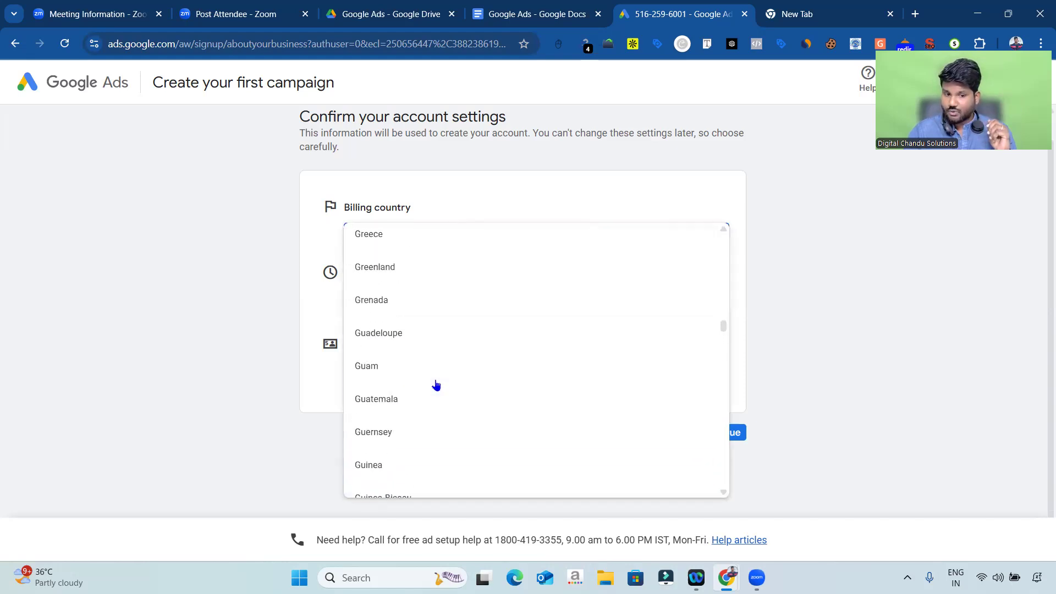
{"action": "scroll", "coordinate": [437, 384], "scroll_direction": "up", "scroll_amount": 5}
{"action": "scroll", "coordinate": [436, 385], "scroll_direction": "down", "scroll_amount": 20}
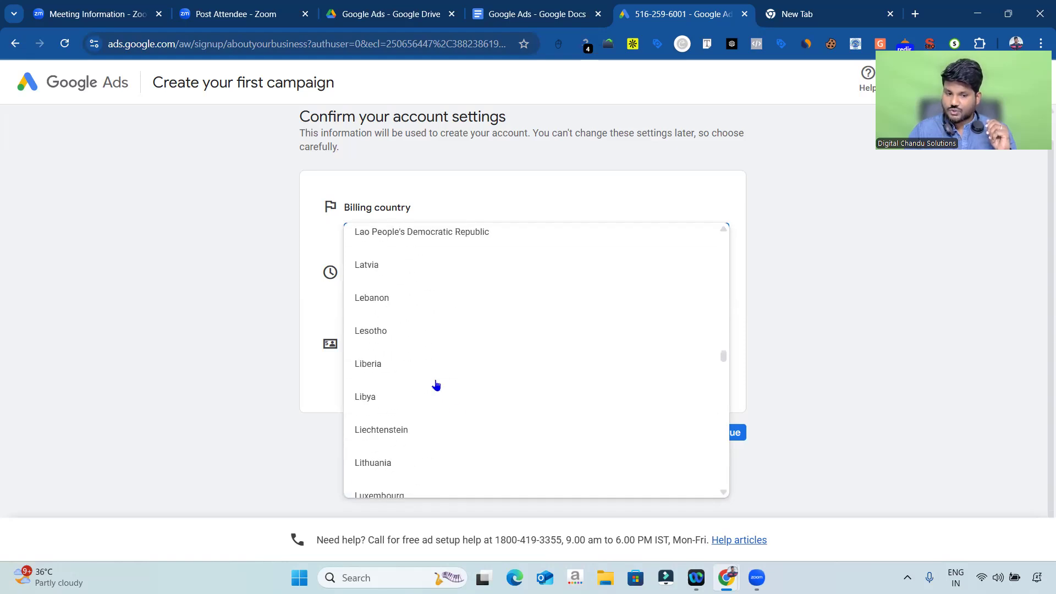
{"action": "scroll", "coordinate": [436, 384], "scroll_direction": "down", "scroll_amount": 20}
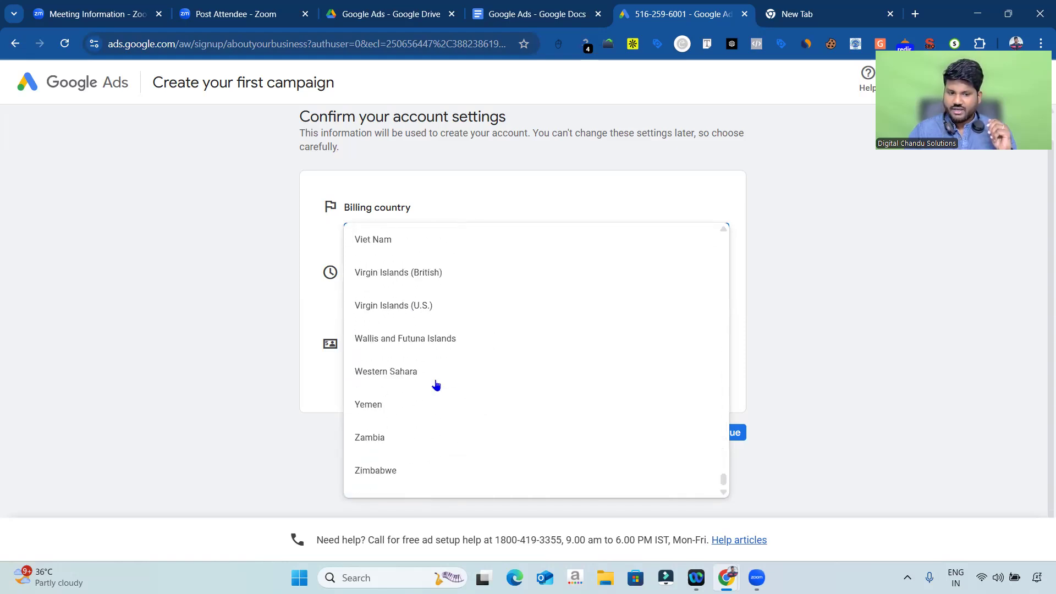
{"action": "scroll", "coordinate": [436, 384], "scroll_direction": "up", "scroll_amount": 7}
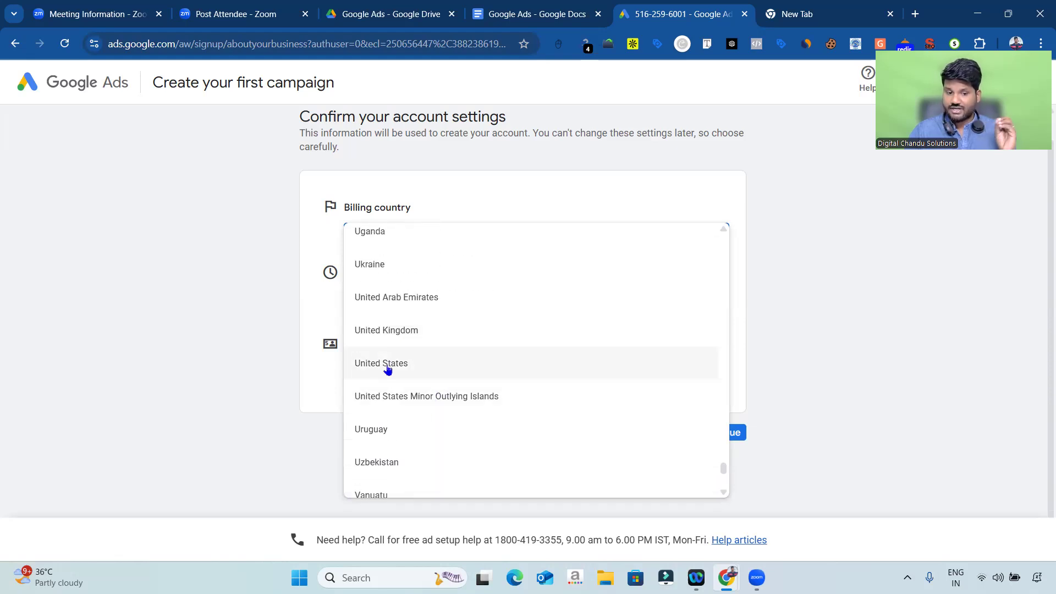
{"action": "left_click", "coordinate": [279, 287]}
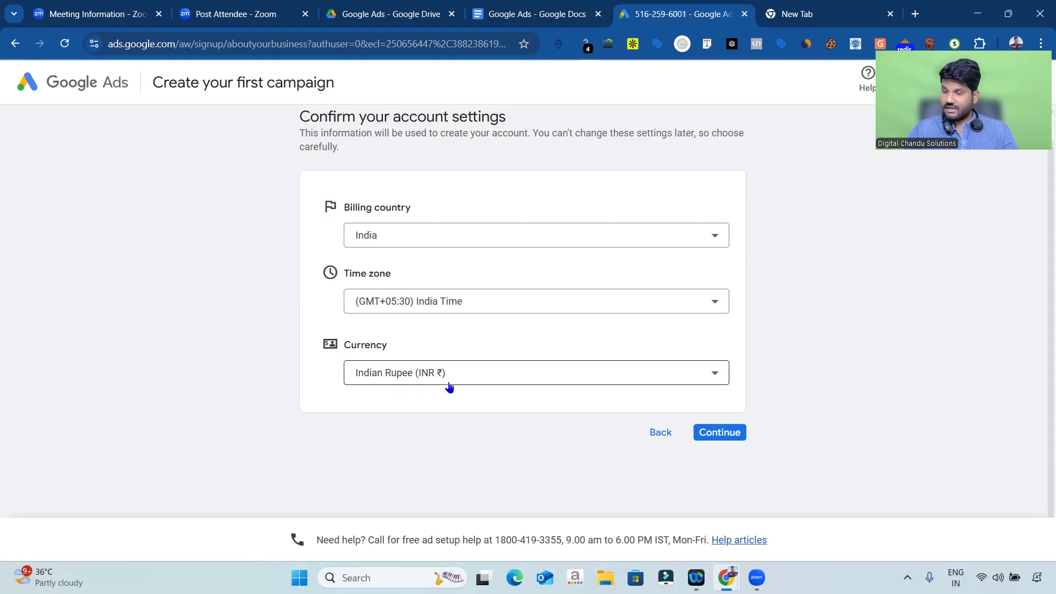
{"action": "left_click", "coordinate": [719, 433]}
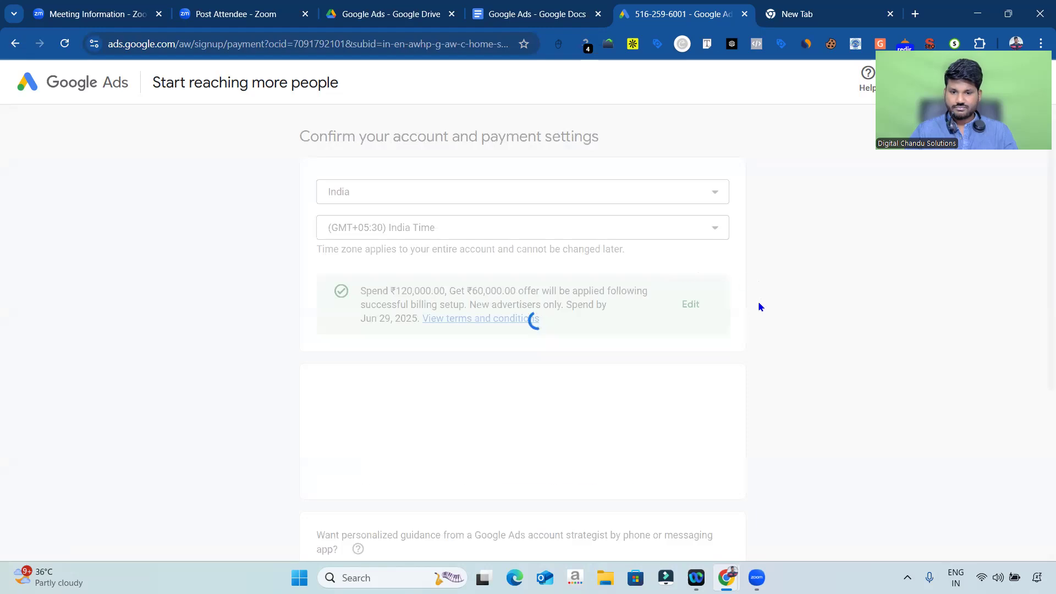
Step: Examine the payments profile, payment method and payment setting, plus the spend and credit amounts in the new-advertiser offer
{"action": "scroll", "coordinate": [758, 306], "scroll_direction": "down", "scroll_amount": 4}
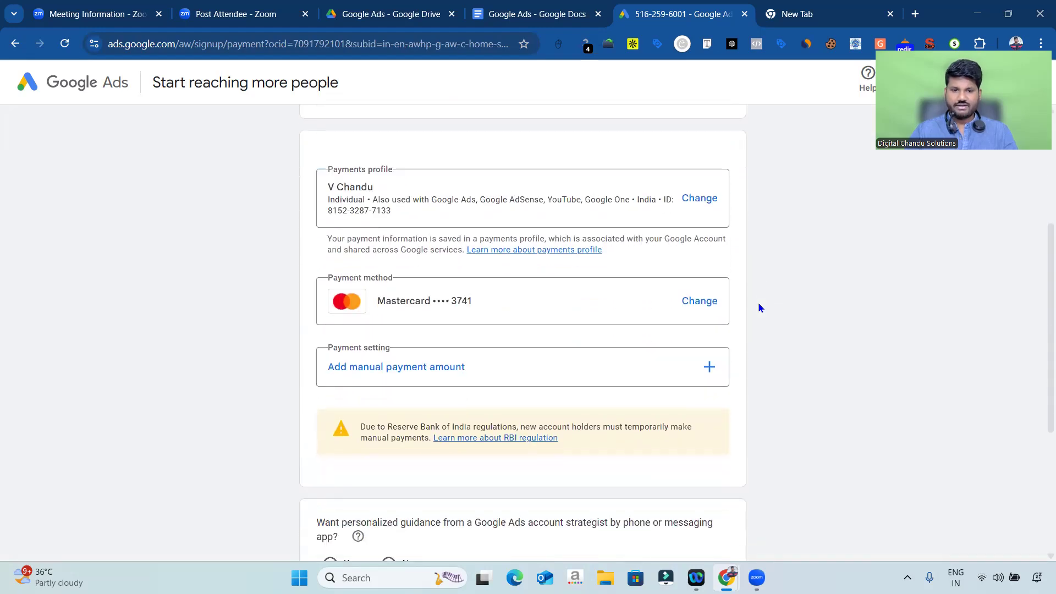
{"action": "scroll", "coordinate": [567, 315], "scroll_direction": "down", "scroll_amount": 1}
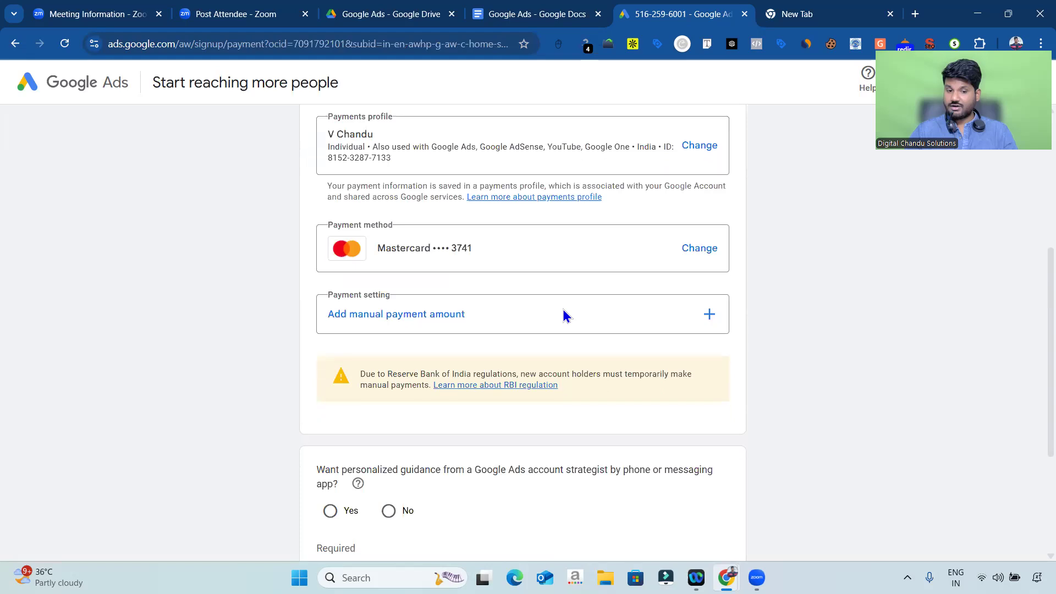
{"action": "scroll", "coordinate": [564, 313], "scroll_direction": "down", "scroll_amount": 3}
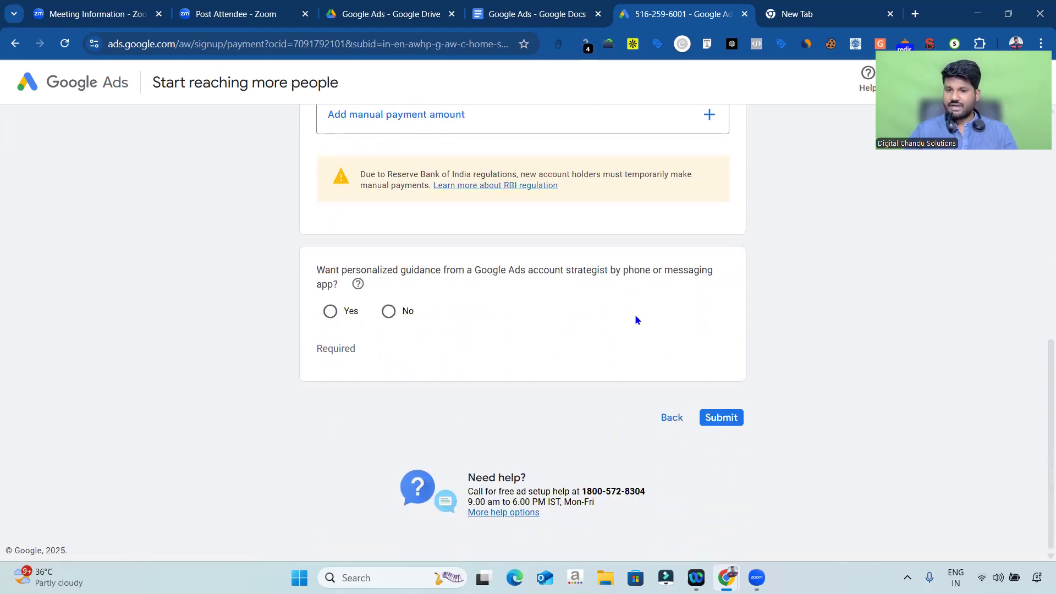
{"action": "scroll", "coordinate": [636, 316], "scroll_direction": "up", "scroll_amount": 4}
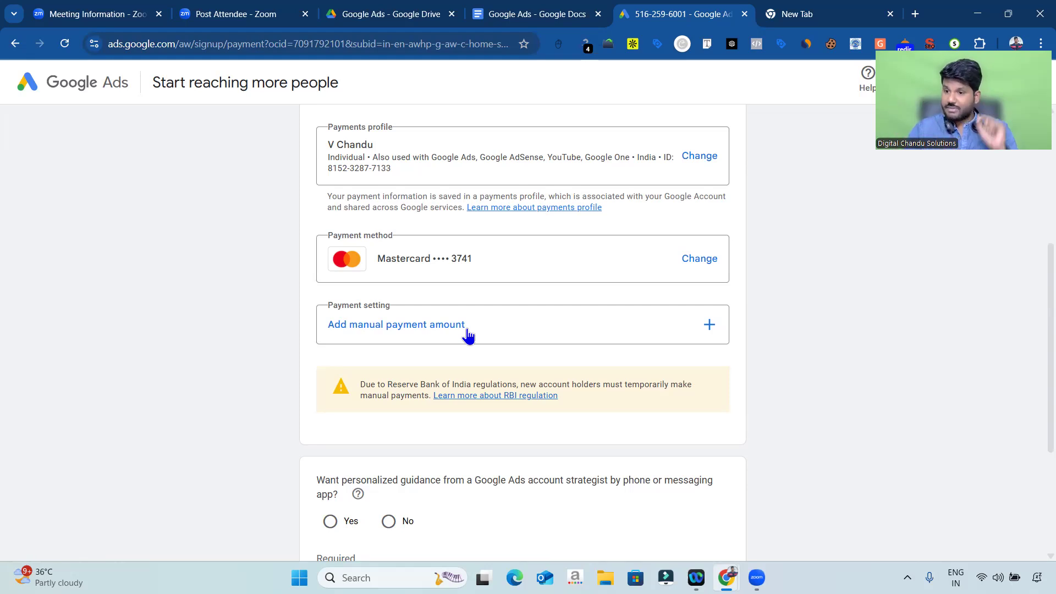
{"action": "scroll", "coordinate": [468, 336], "scroll_direction": "up", "scroll_amount": 5}
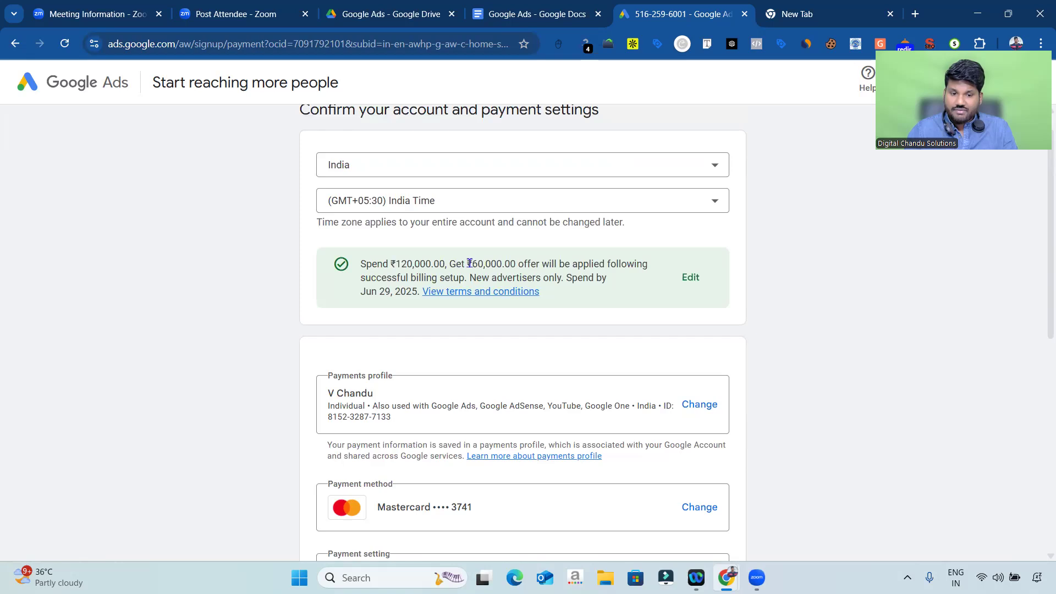
{"action": "left_click_drag", "start_coordinate": [388, 259], "coordinate": [445, 261]}
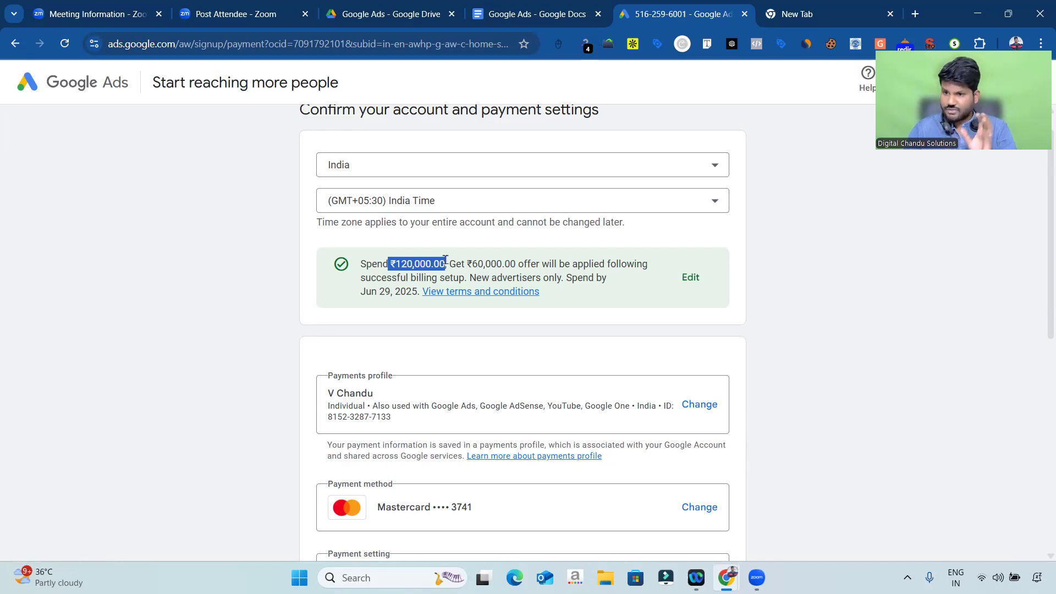
{"action": "left_click_drag", "start_coordinate": [466, 264], "coordinate": [510, 264]}
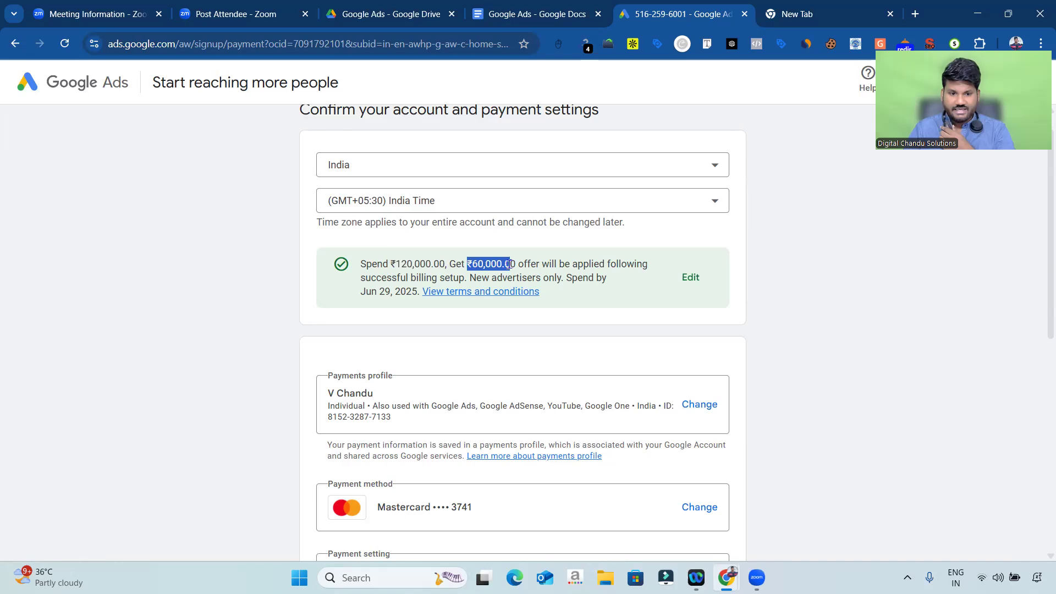
{"action": "left_click", "coordinate": [282, 287]}
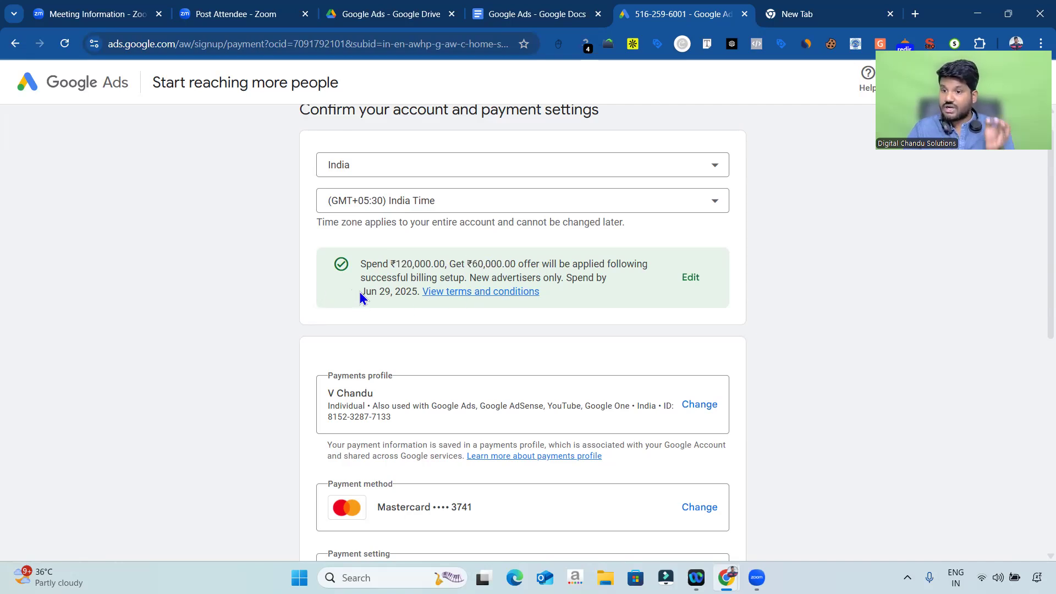
{"action": "left_click_drag", "start_coordinate": [390, 264], "coordinate": [438, 261]}
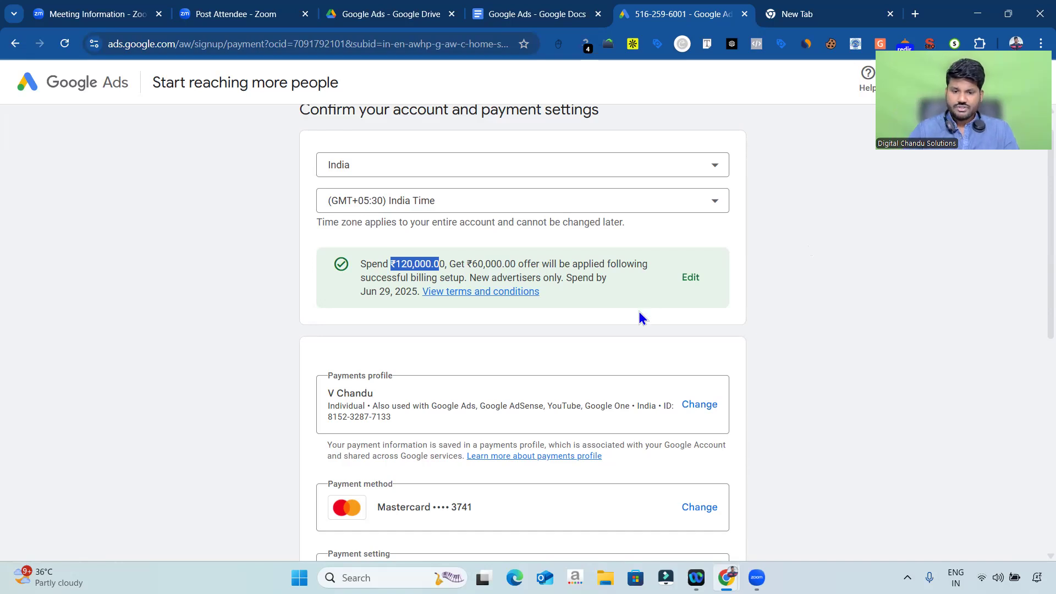
Step: Decline personalized guidance from a Google Ads account strategist and try to submit the payment settings
{"action": "scroll", "coordinate": [639, 319], "scroll_direction": "down", "scroll_amount": 7}
{"action": "scroll", "coordinate": [724, 391], "scroll_direction": "down", "scroll_amount": 2}
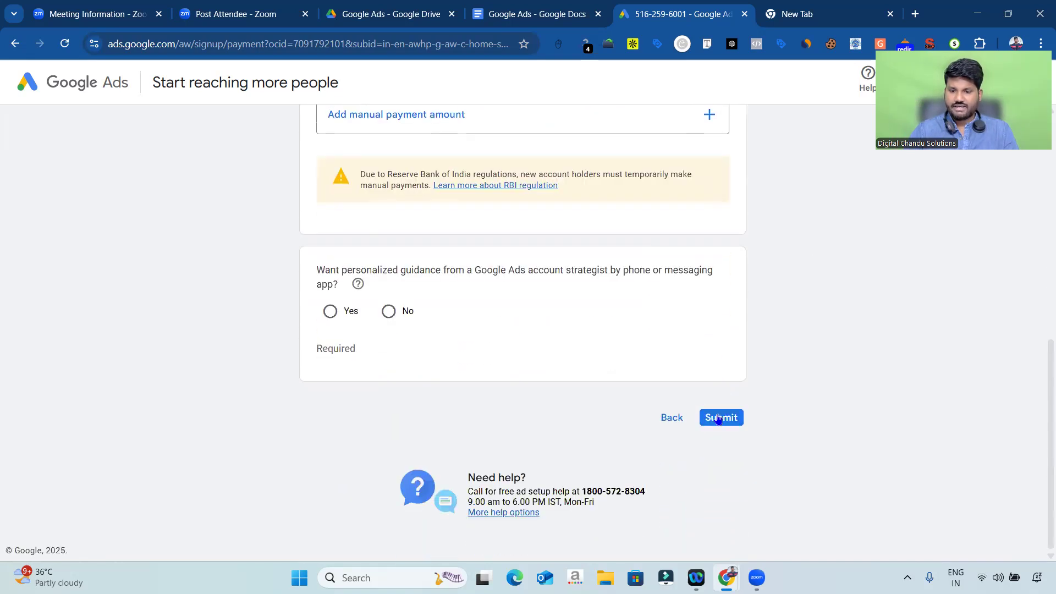
{"action": "left_click", "coordinate": [721, 418]}
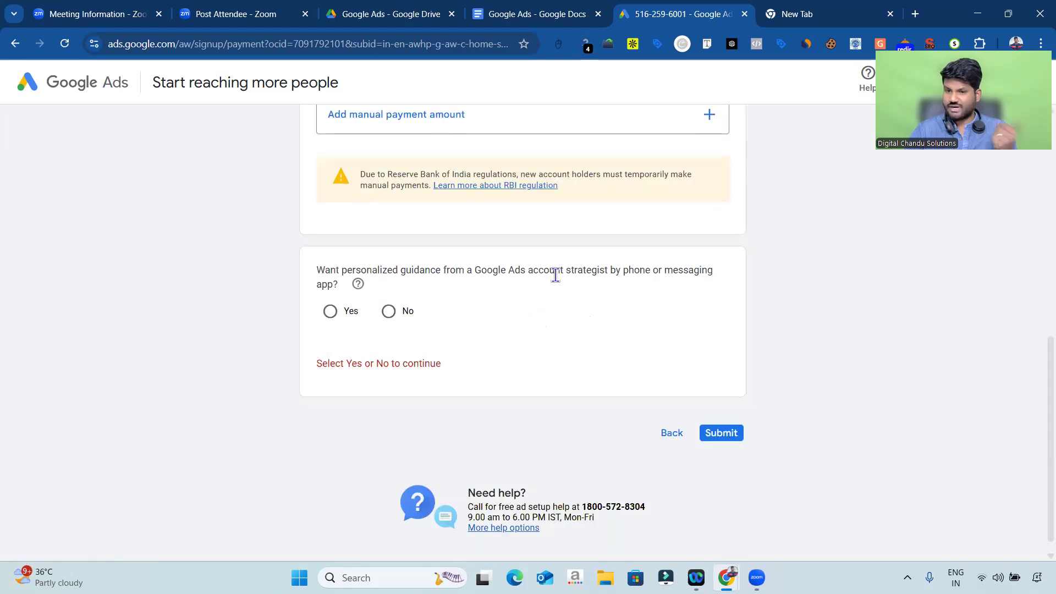
{"action": "left_click", "coordinate": [389, 307]}
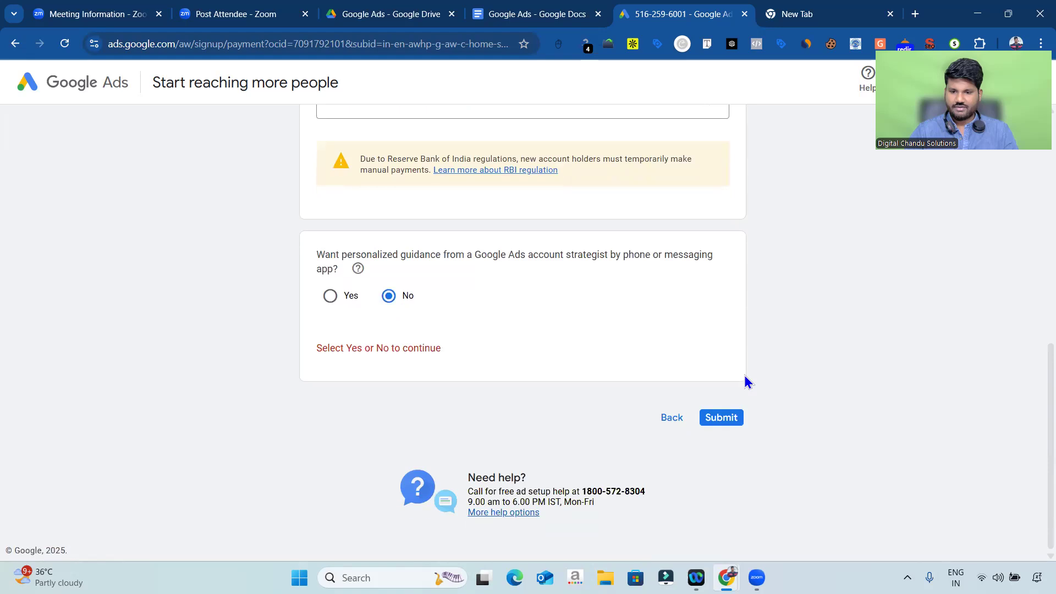
{"action": "left_click", "coordinate": [720, 419]}
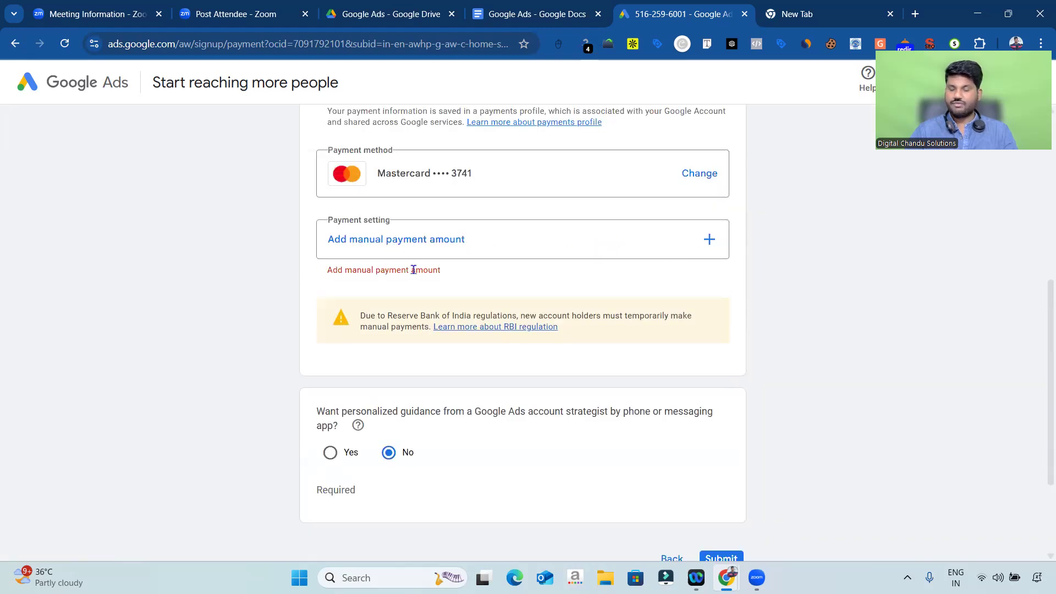
Step: Add a manual payment, trying ₹400 as the amount, and set it to ₹500
{"action": "left_click", "coordinate": [498, 238]}
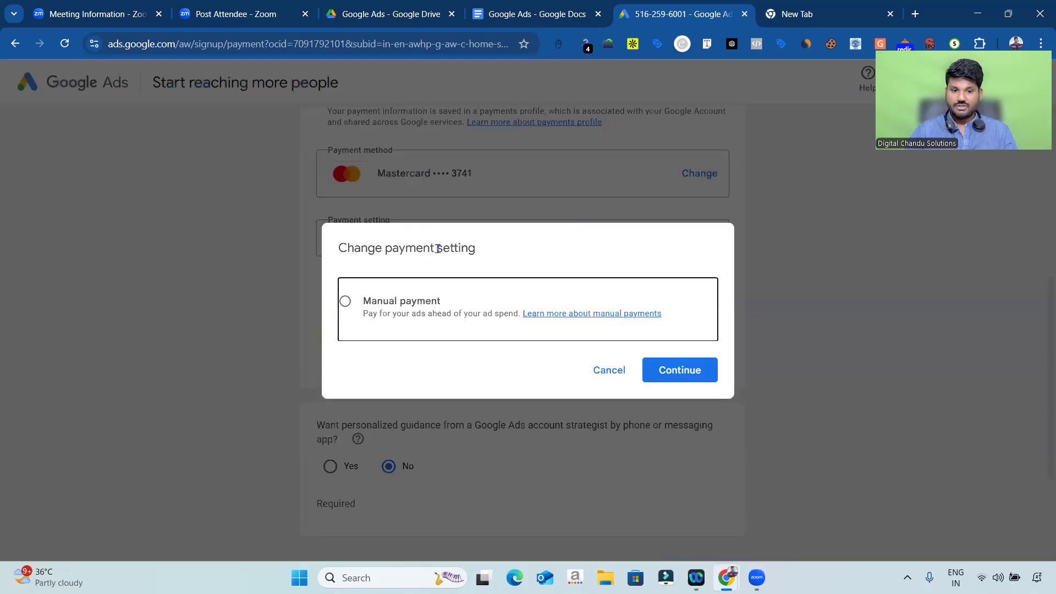
{"action": "left_click", "coordinate": [375, 301]}
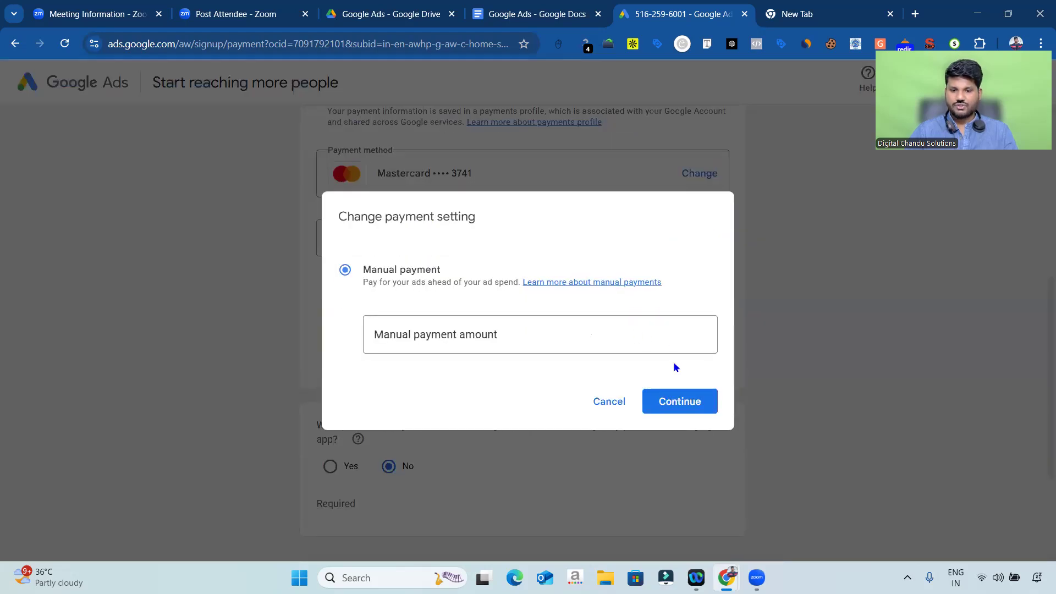
{"action": "left_click", "coordinate": [496, 330]}
{"action": "type", "text": "500"}
{"action": "key", "text": "ctrl+a"}
{"action": "key", "text": "BackSpace"}
{"action": "type", "text": "400"}
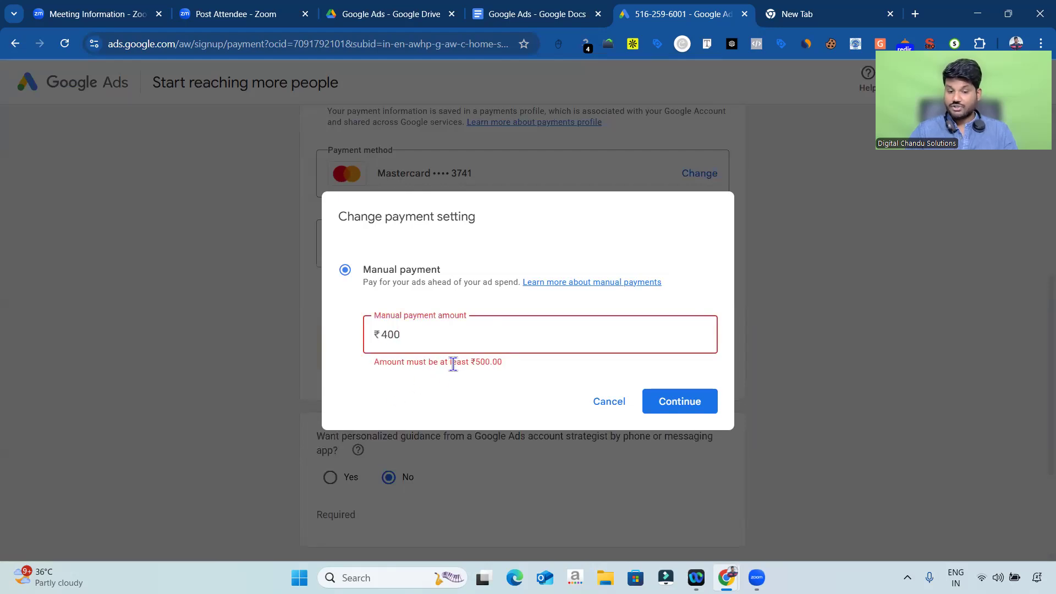
{"action": "double_click", "coordinate": [440, 339]}
{"action": "type", "text": "500"}
{"action": "left_click", "coordinate": [664, 401]}
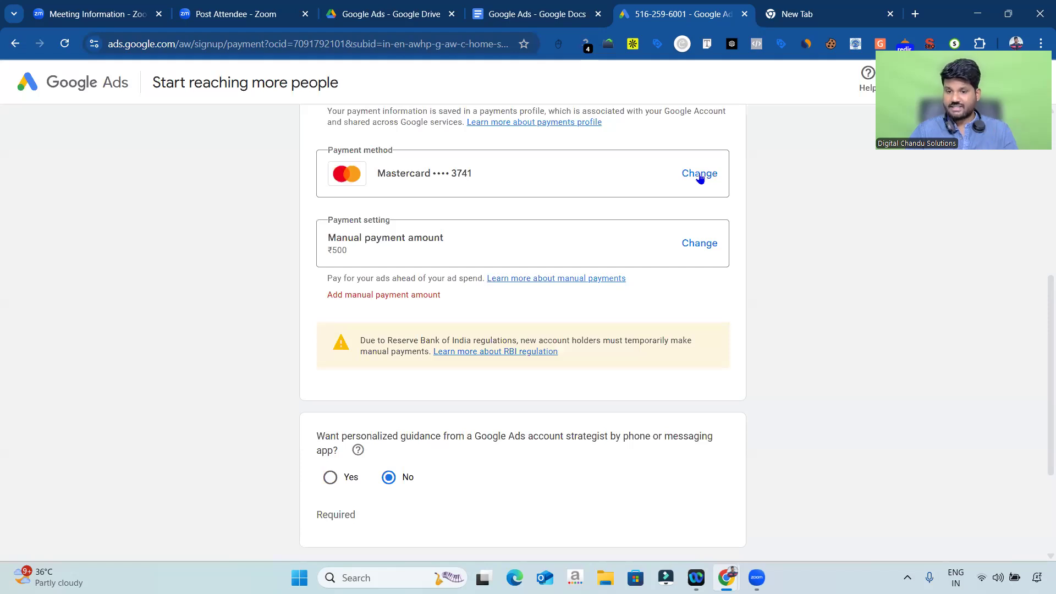
Step: Look at the available payment methods and close the list without choosing another one
{"action": "left_click", "coordinate": [700, 175]}
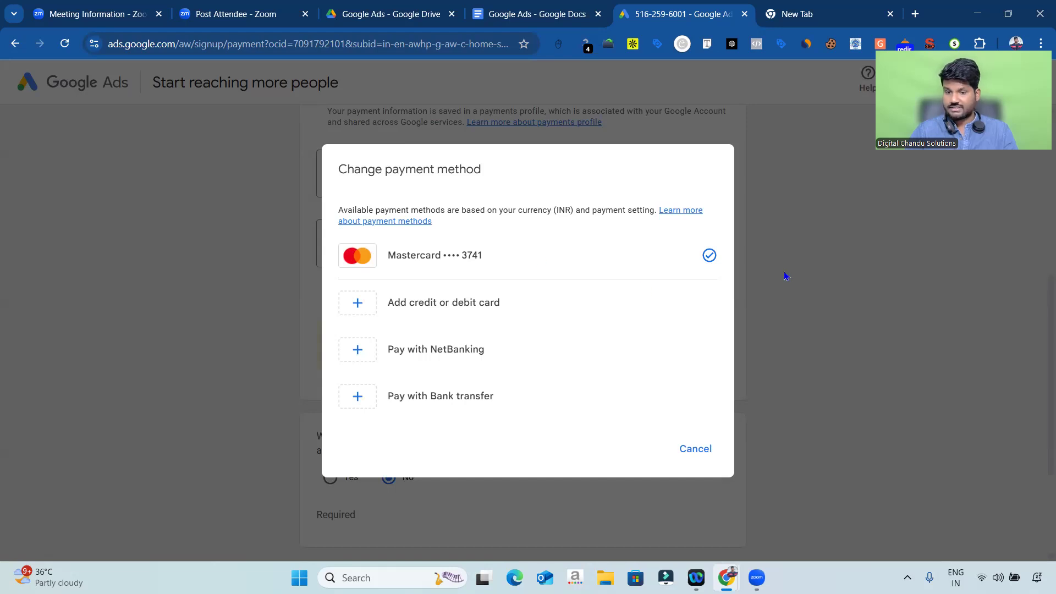
{"action": "left_click", "coordinate": [692, 448]}
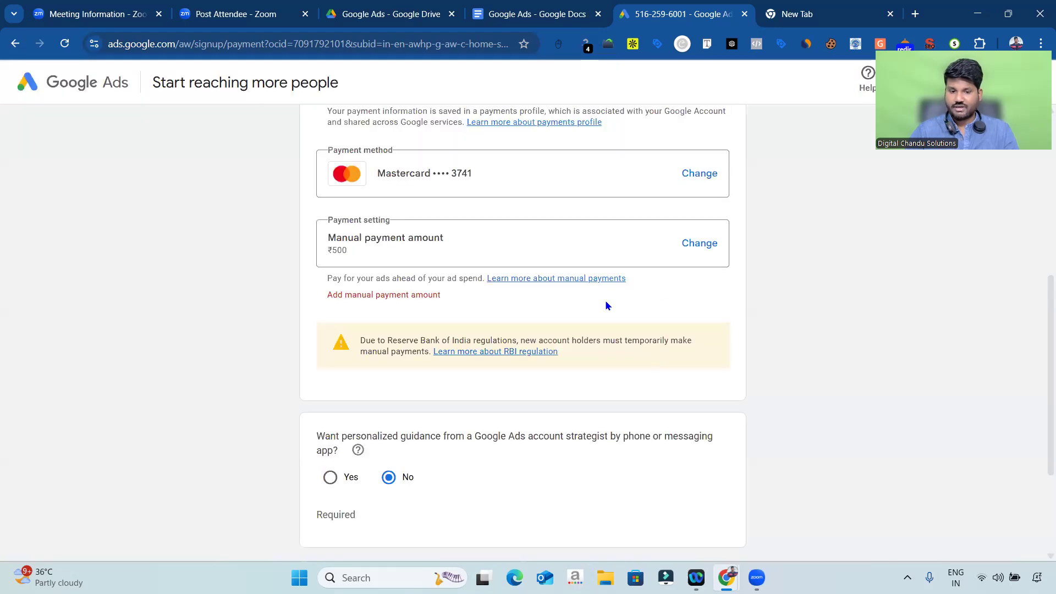
{"action": "scroll", "coordinate": [777, 318], "scroll_direction": "down", "scroll_amount": 3}
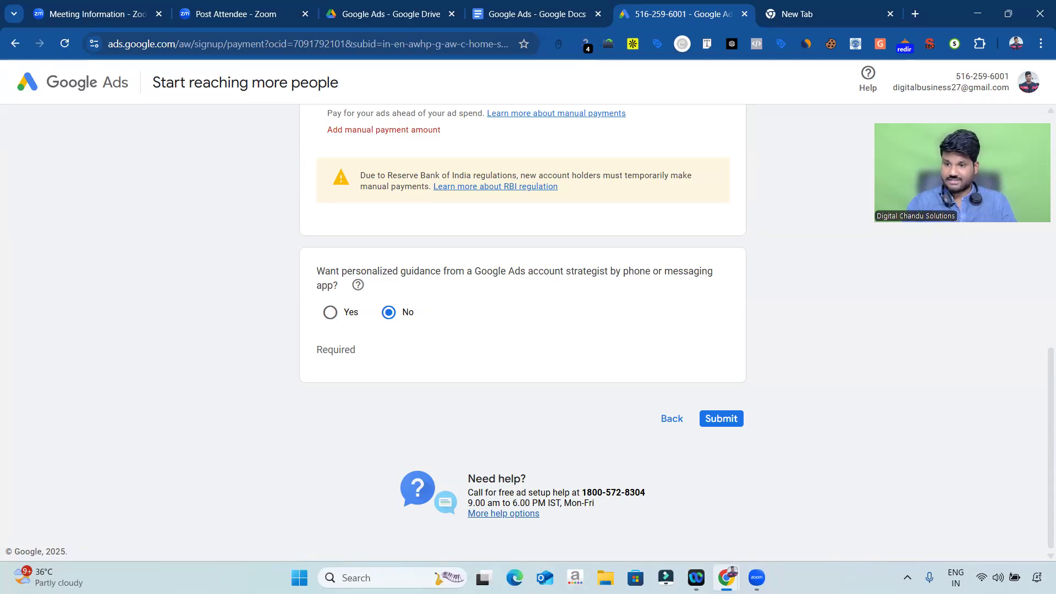
Step: Switch from the unfinished signup to the existing, non-cancelled individual Google Ads account and open its overview
{"action": "left_click", "coordinate": [1028, 81]}
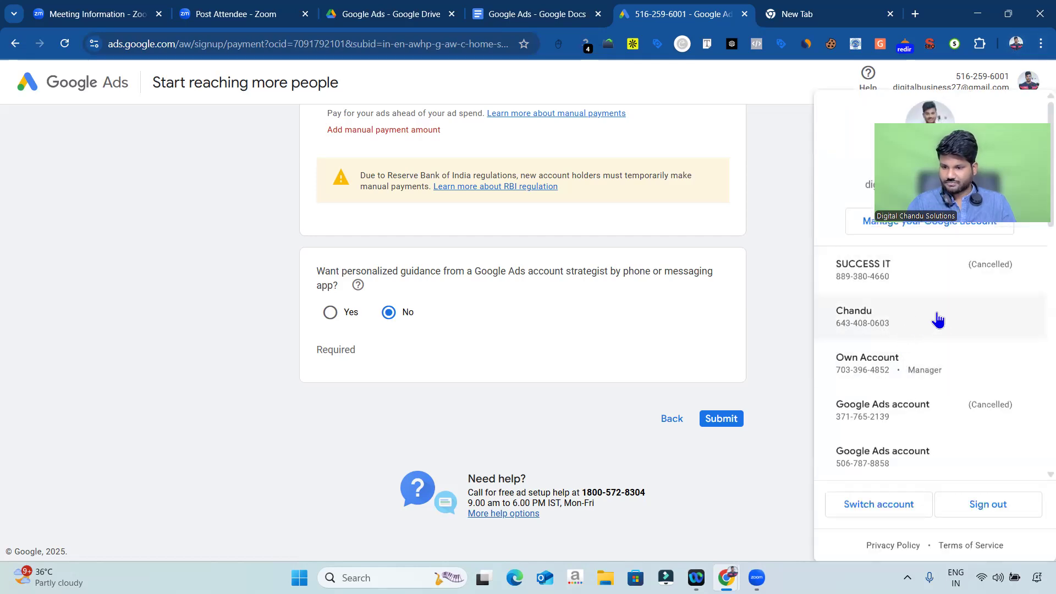
{"action": "left_click", "coordinate": [897, 325]}
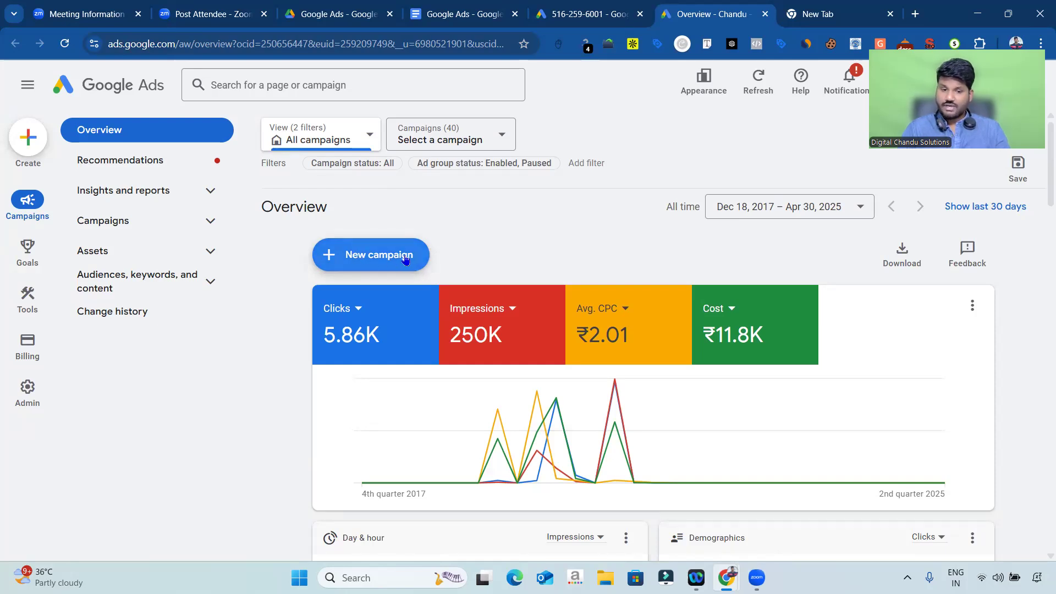
Step: Switch to the Google Ads notes document and start a line reading "Camapign" followed by a dashed line on the blank page
{"action": "key", "text": "alt+Tab"}
{"action": "key", "text": "alt+Tab"}
{"action": "key", "text": "alt+Tab"}
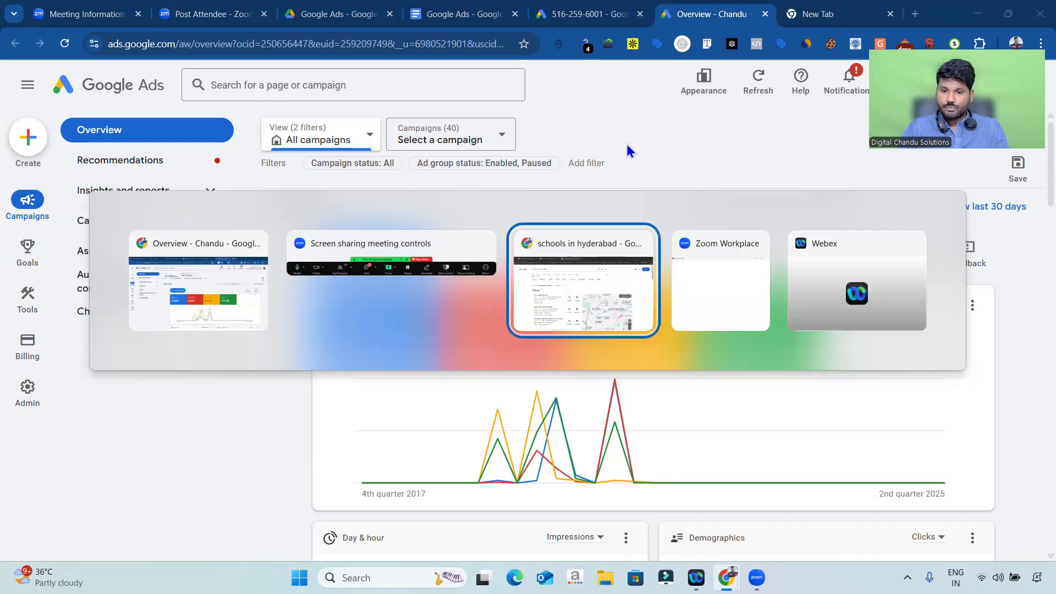
{"action": "left_click", "coordinate": [192, 297]}
{"action": "left_click", "coordinate": [466, 12]}
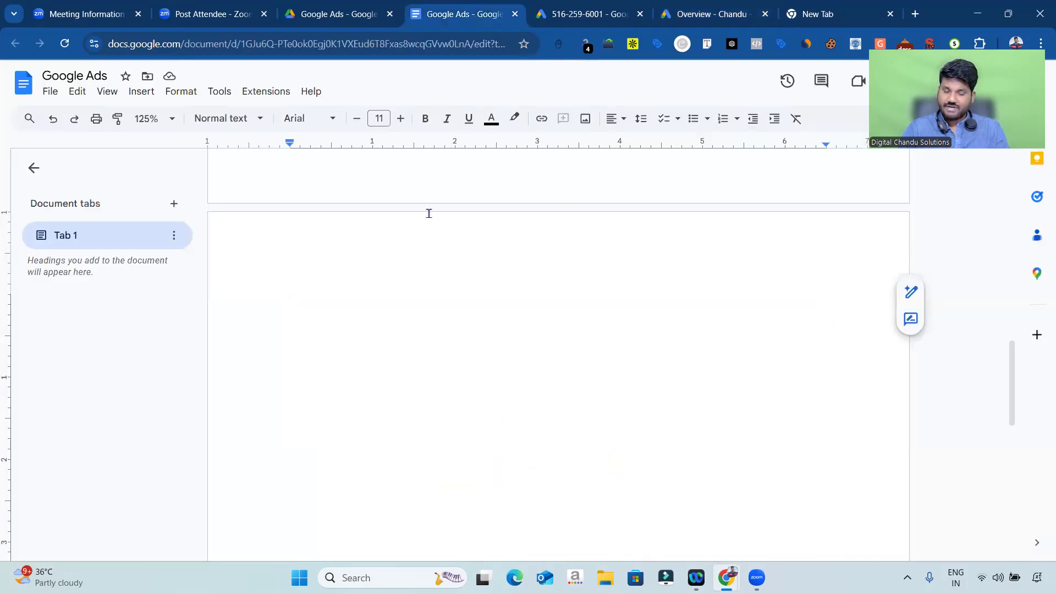
{"action": "type", "text": "C"}
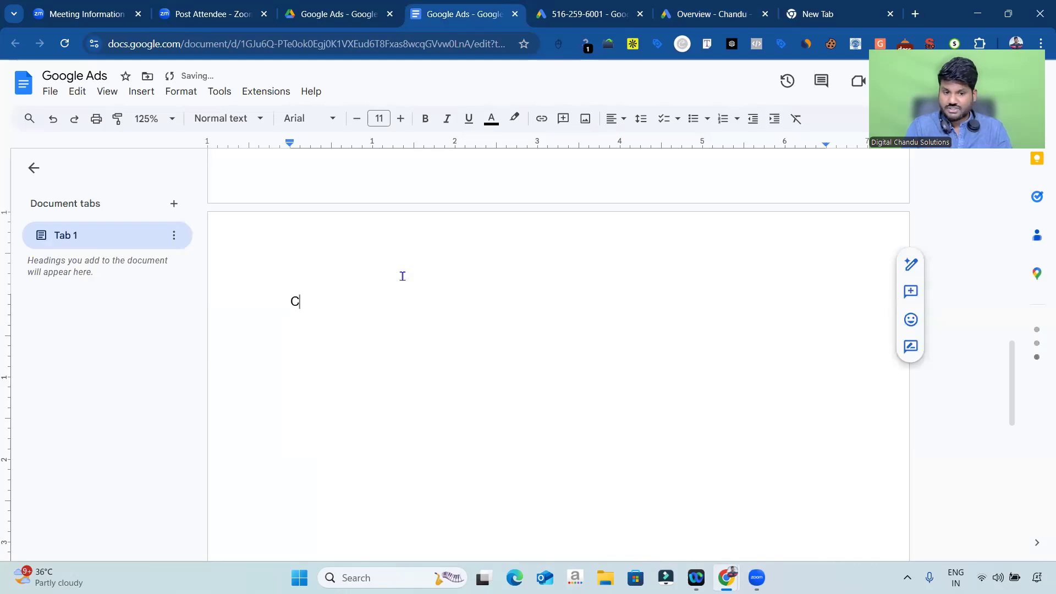
{"action": "type", "text": "amapign —--------------"}
Step: Insert a line reading "Business", a dashed line and "Goals" above the campaign line, with blank space between them
{"action": "left_click", "coordinate": [285, 298]}
{"action": "key", "text": "Return"}
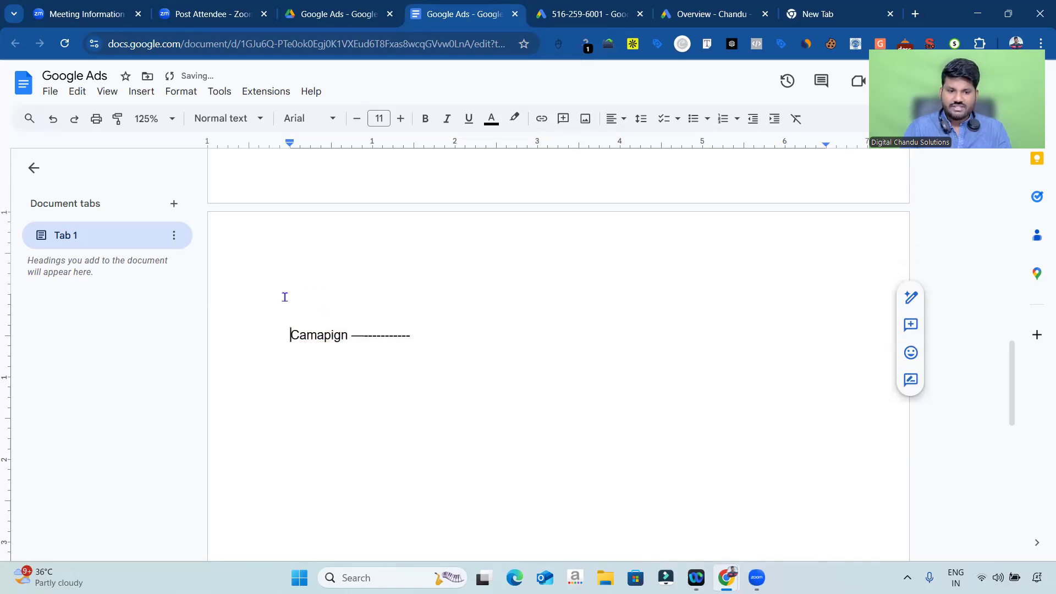
{"action": "key", "text": "Return"}
{"action": "left_click", "coordinate": [289, 297]}
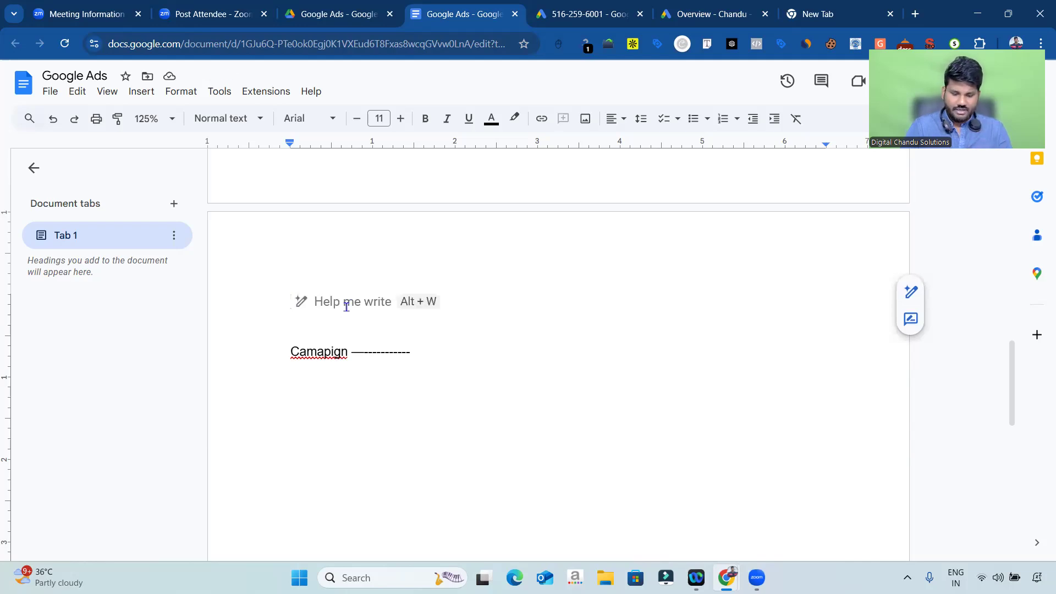
{"action": "type", "text": "Business --------------- Goals"}
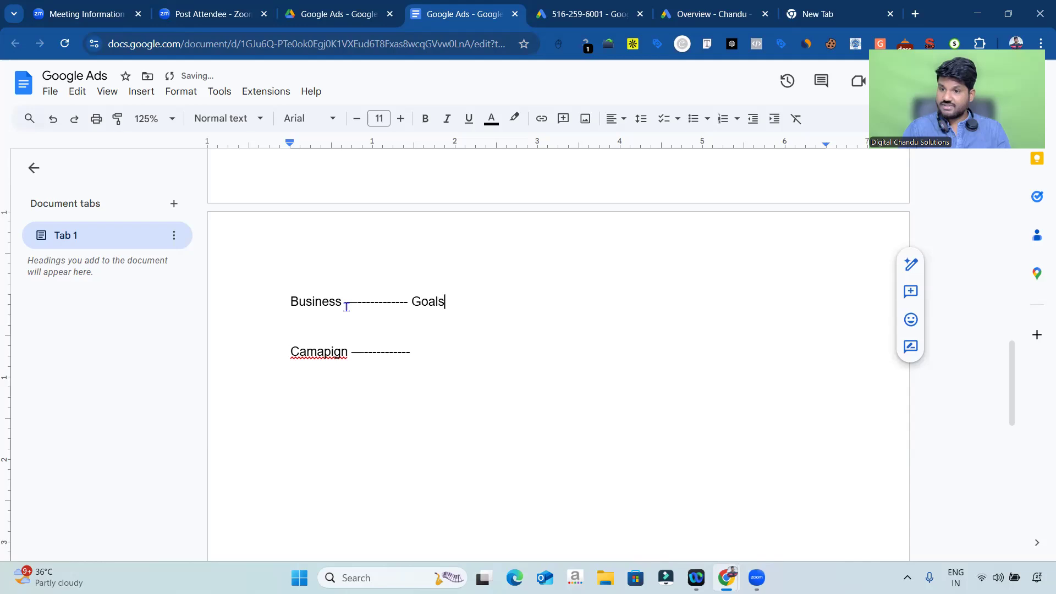
Step: Highlight the business goals and the campaign word, and complete the campaign line with "Goals"
{"action": "double_click", "coordinate": [431, 302]}
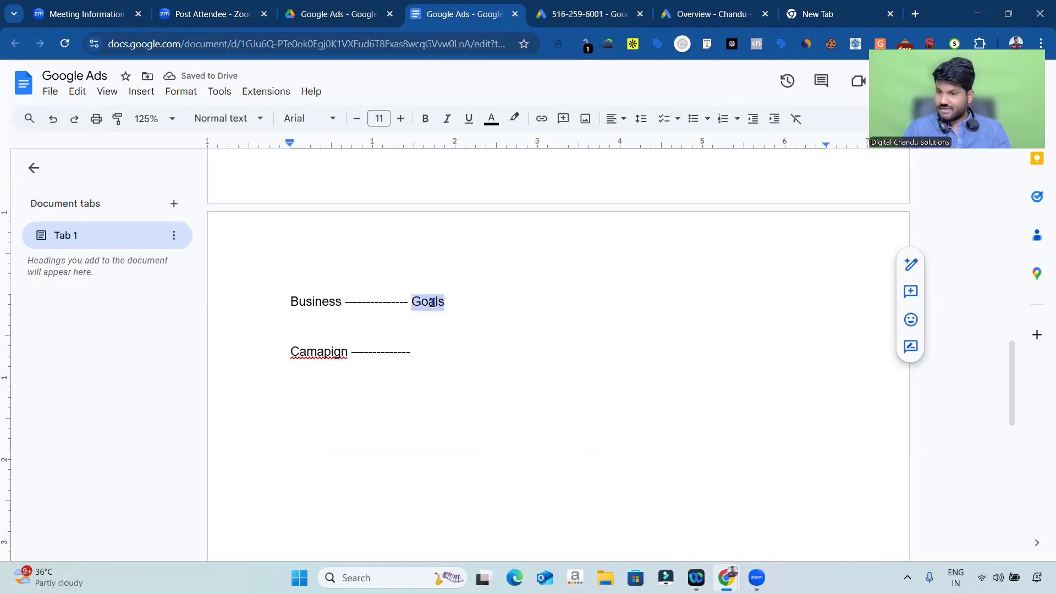
{"action": "double_click", "coordinate": [318, 355]}
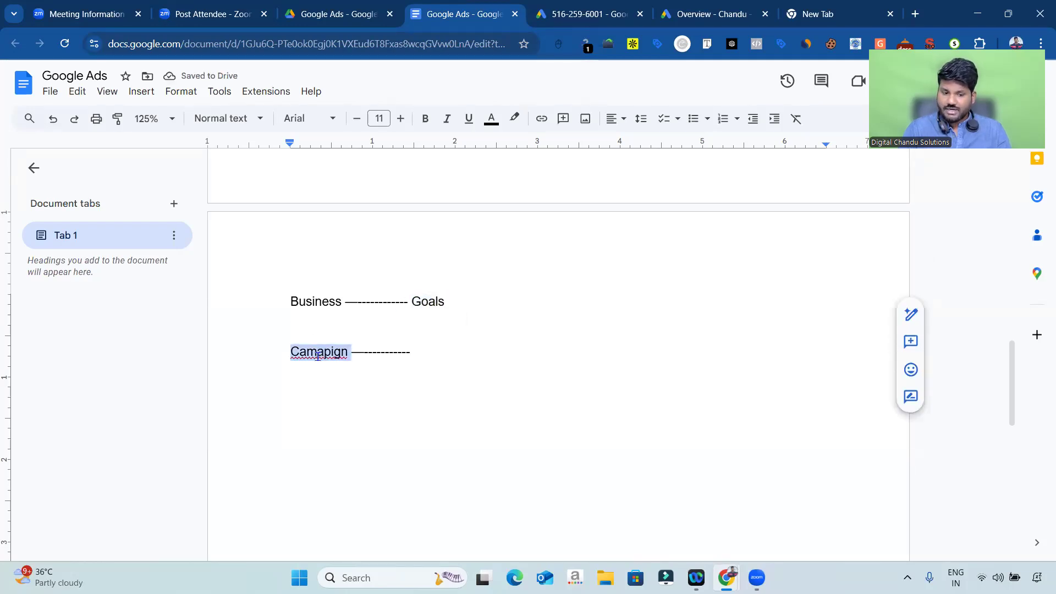
{"action": "left_click", "coordinate": [430, 300]}
{"action": "double_click", "coordinate": [429, 300]}
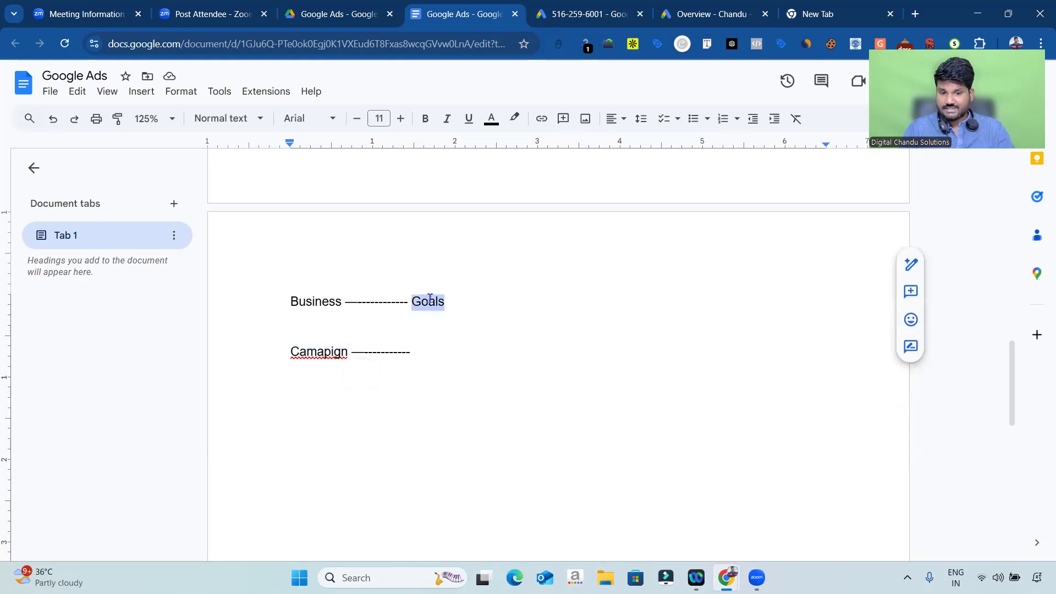
{"action": "left_click", "coordinate": [436, 354]}
{"action": "type", "text": "Goals"}
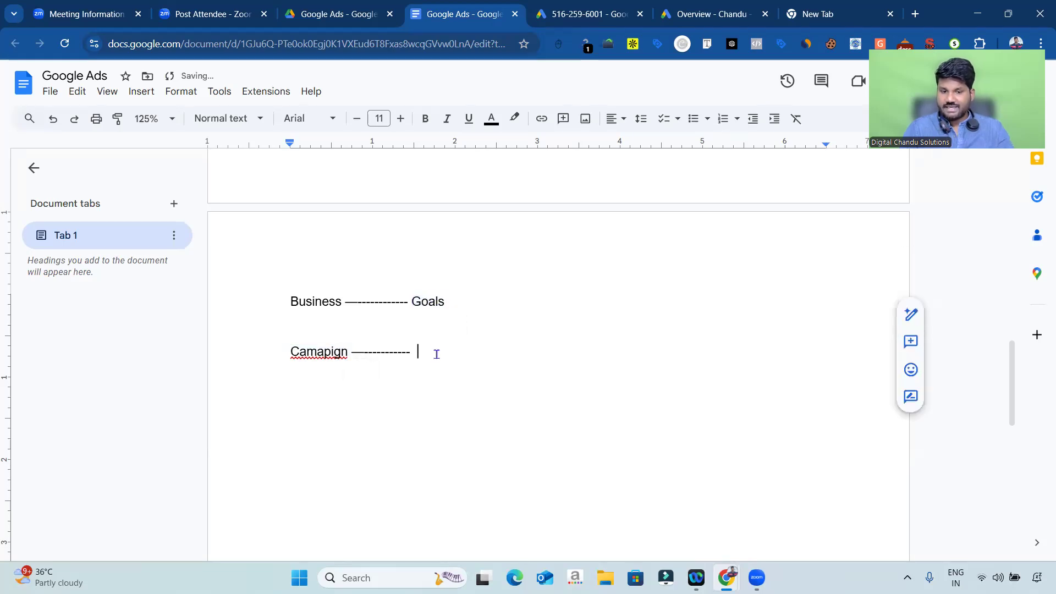
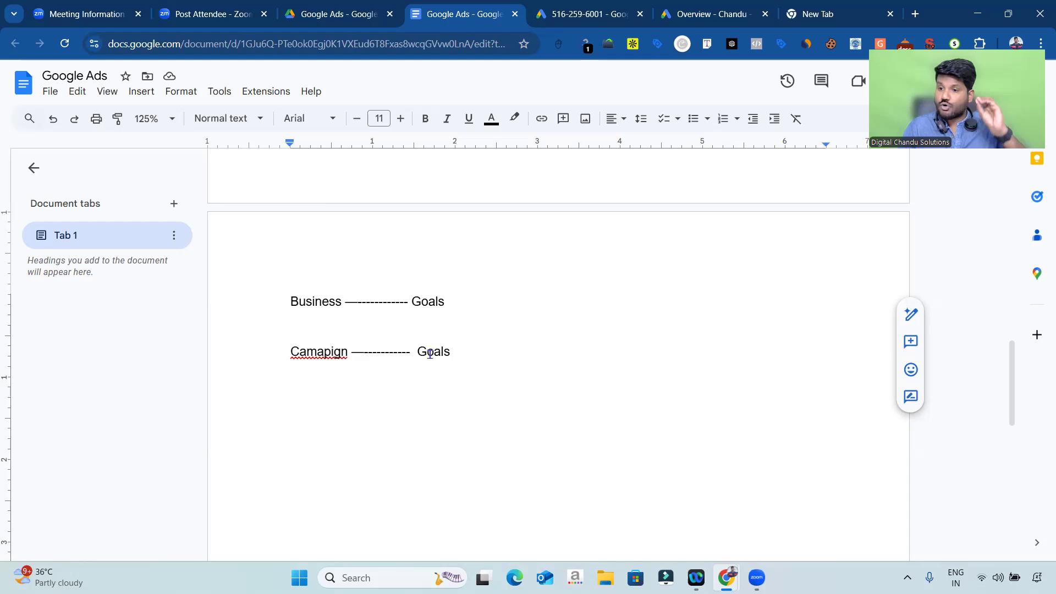
Step: Add a line below the campaign line reading "Ad Group", a dashed line and "Audience"
{"action": "double_click", "coordinate": [327, 353]}
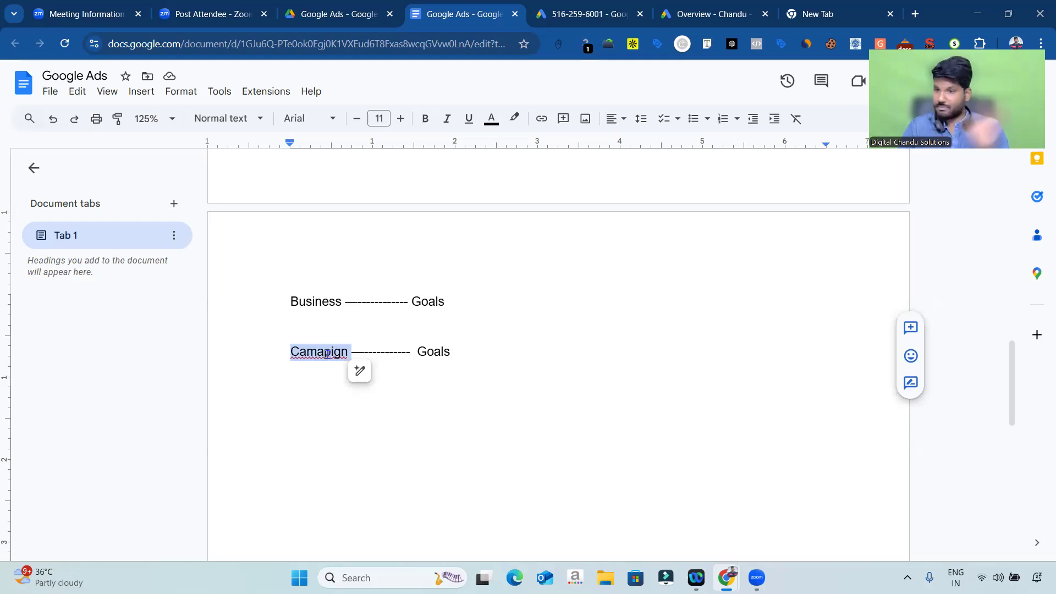
{"action": "left_click", "coordinate": [472, 353]}
{"action": "key", "text": "Return"}
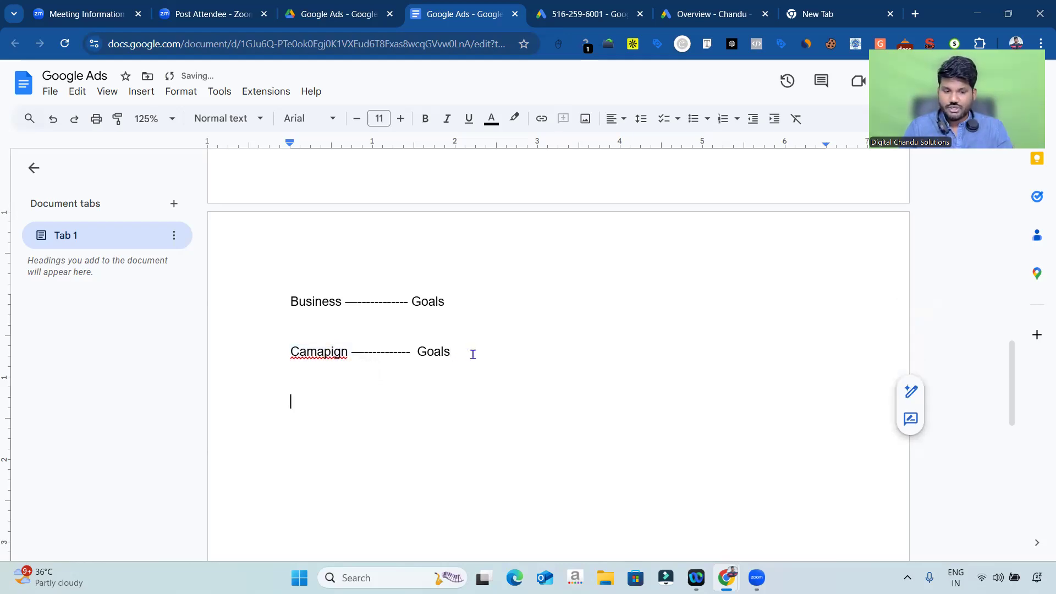
{"action": "key", "text": "BackSpace"}
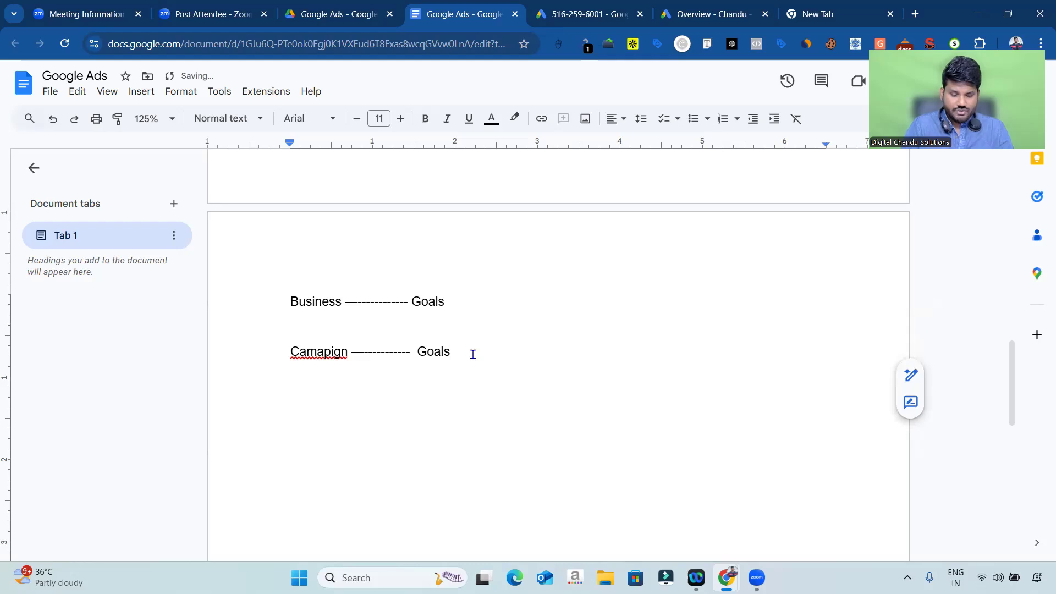
{"action": "type", "text": "Ad Gro"}
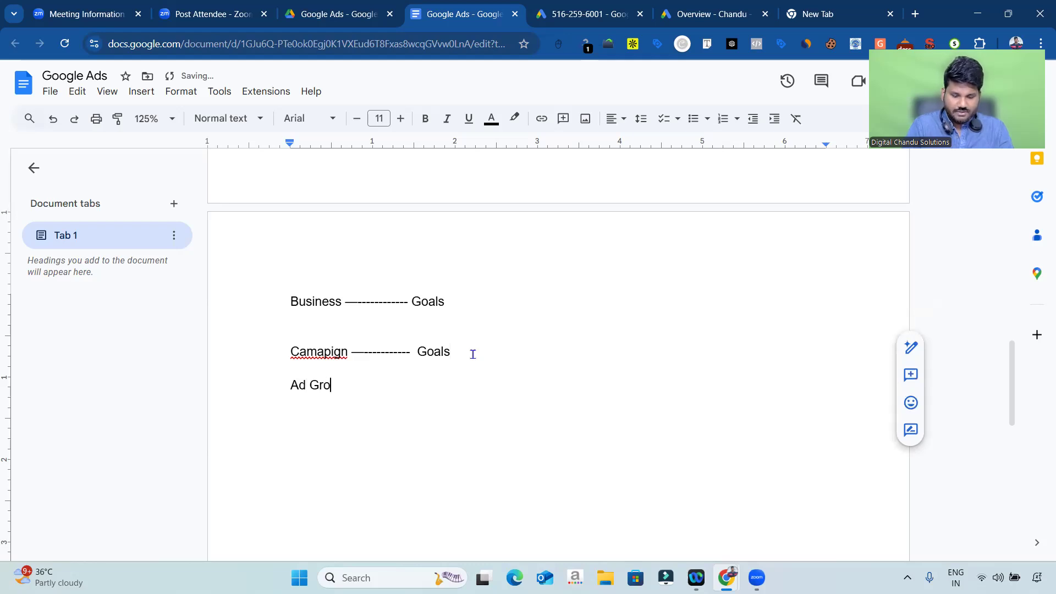
{"action": "type", "text": "up ---------------"}
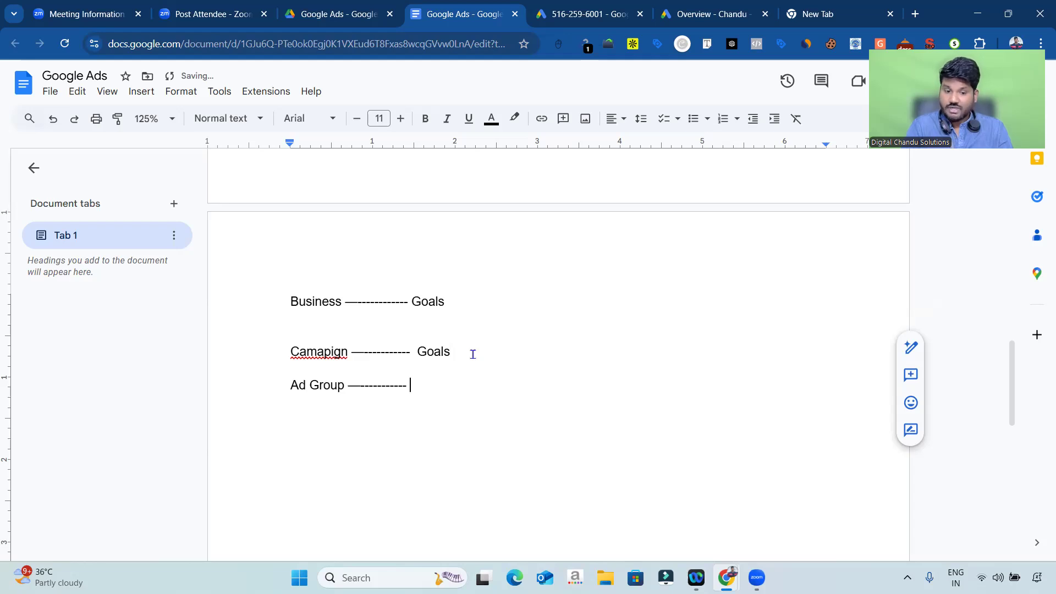
{"action": "double_click", "coordinate": [429, 351]}
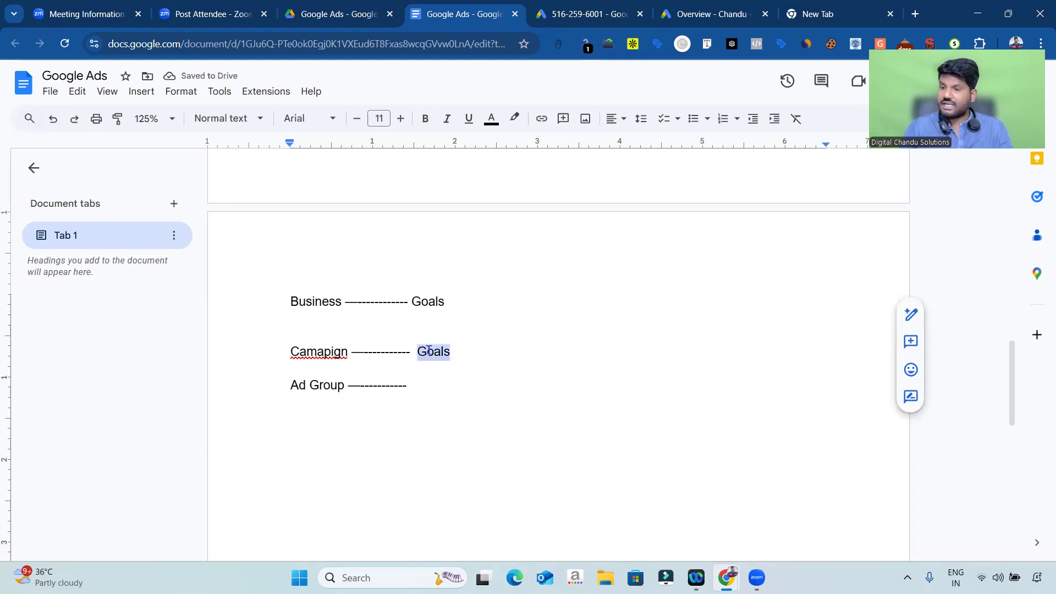
{"action": "left_click", "coordinate": [422, 385]}
{"action": "type", "text": "Audience"}
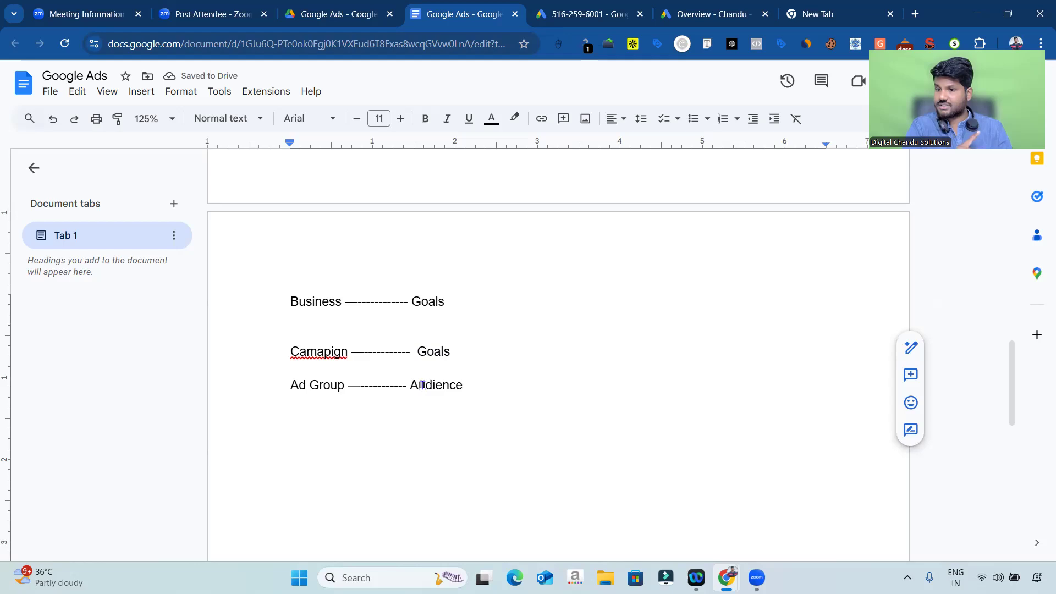
Step: Extend the Ad Group line after "Audience" with "Filter" and "Targeted Audinece", separated by dashed lines
{"action": "type", "text": "------------"}
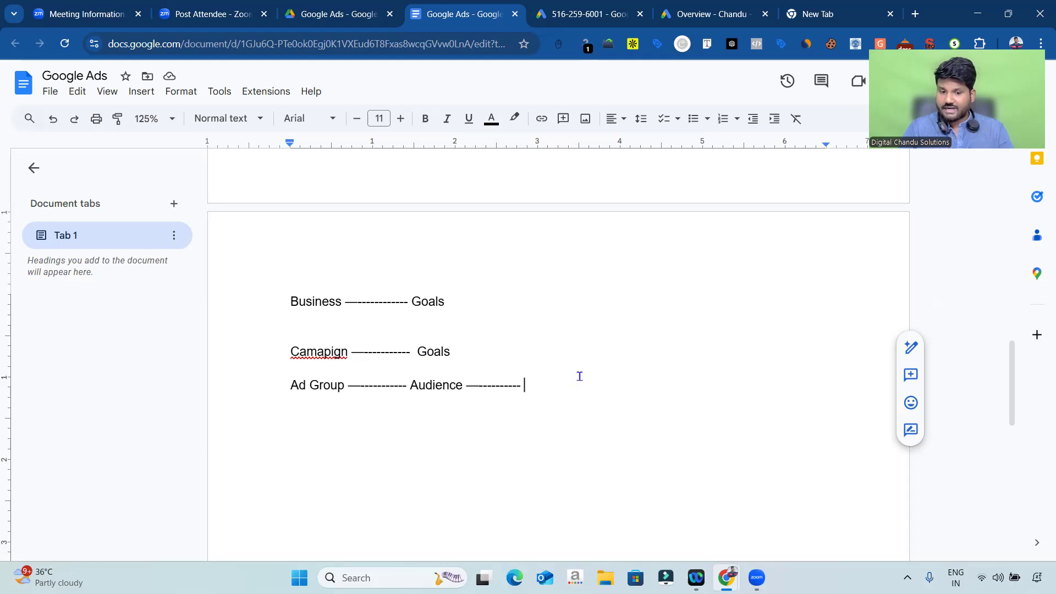
{"action": "type", "text": "Filt"}
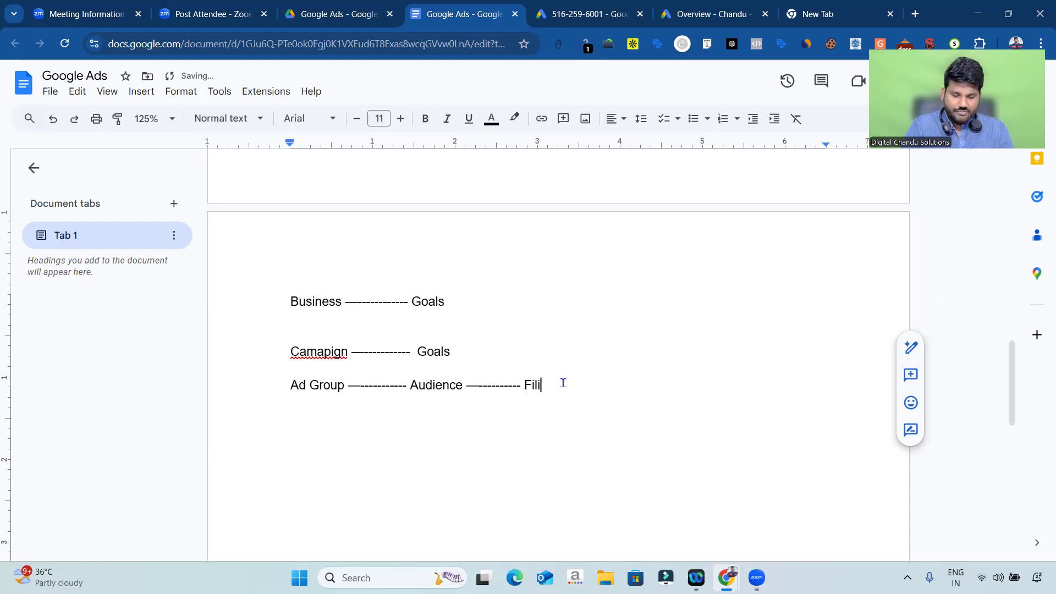
{"action": "type", "text": "er -"}
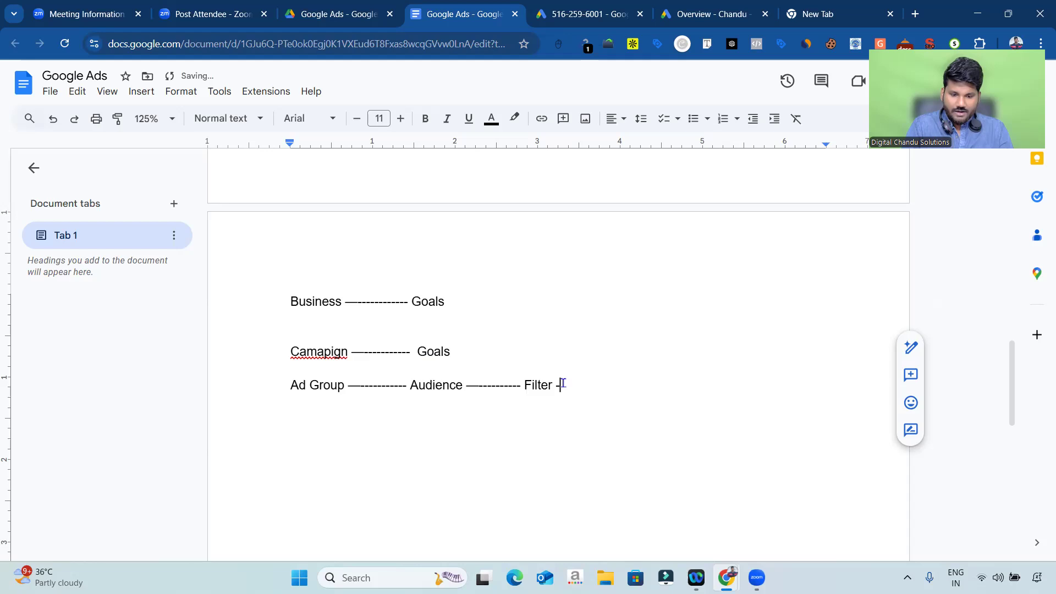
{"action": "type", "text": "--------- Targted"}
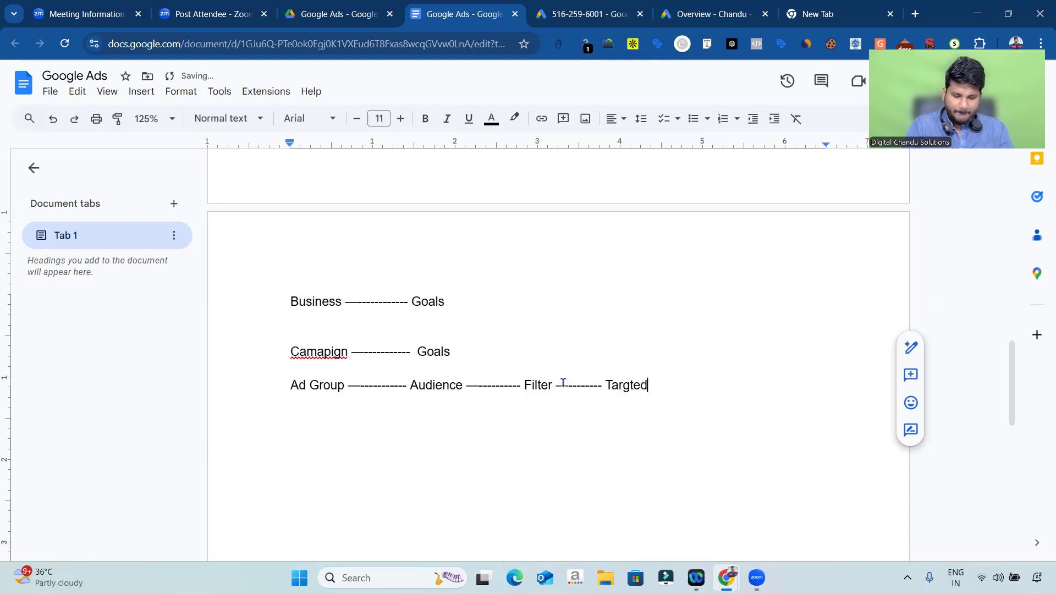
{"action": "type", "text": " Adi"}
{"action": "key", "text": "BackSpace"}
{"action": "key", "text": "BackSpace"}
{"action": "type", "text": "udinece"}
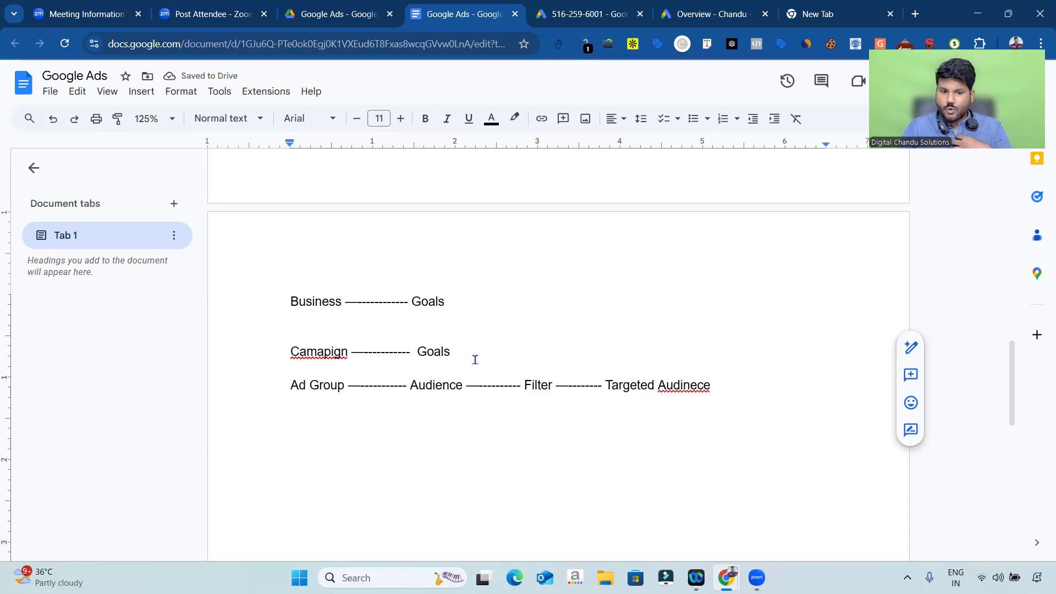
Step: Highlight the key terms in the campaign and Ad Group lines, and add "Ads Level" with a dashed line below them
{"action": "double_click", "coordinate": [435, 352]}
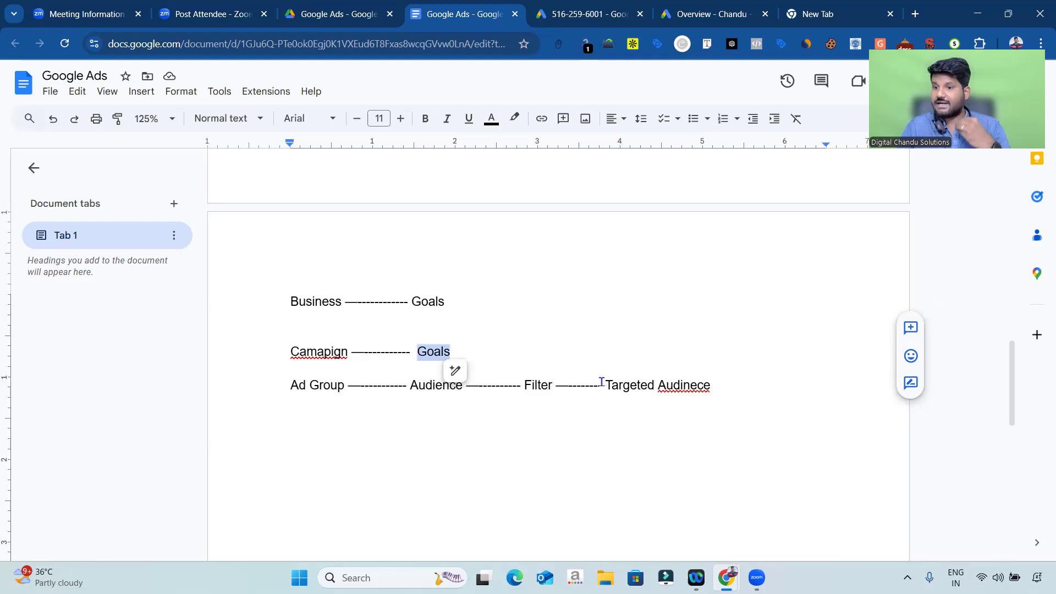
{"action": "double_click", "coordinate": [538, 385]}
{"action": "left_click_drag", "start_coordinate": [605, 386], "coordinate": [732, 388]}
{"action": "left_click", "coordinate": [733, 388]}
{"action": "left_click_drag", "start_coordinate": [290, 385], "coordinate": [345, 385]}
{"action": "left_click", "coordinate": [724, 381]}
{"action": "key", "text": "Return"}
{"action": "key", "text": "Return"}
{"action": "type", "text": "Ads Level --------------"}
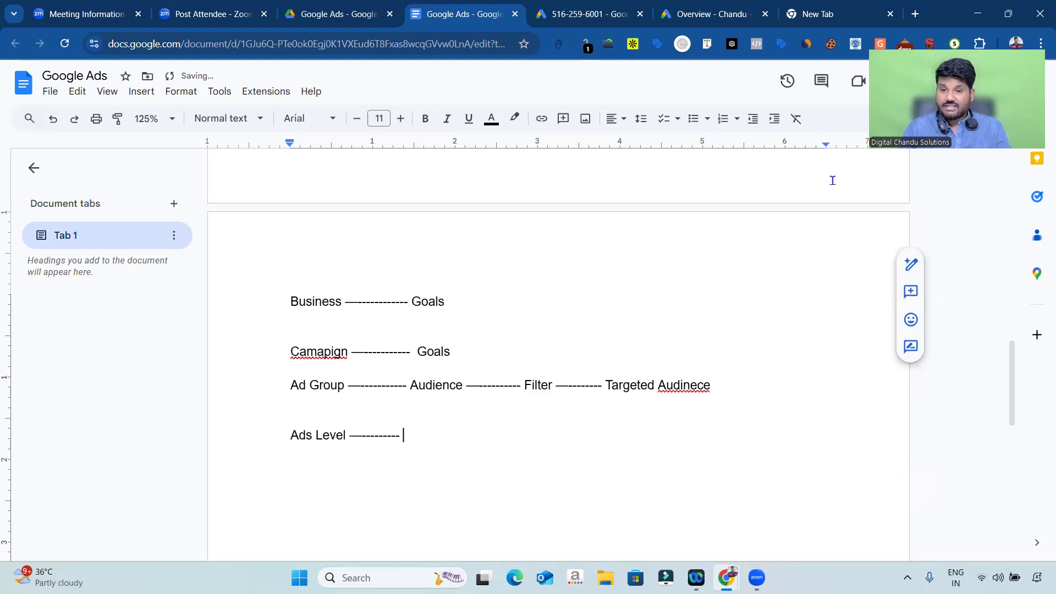
Step: Switch to the "open plots in hyderabad" search results and highlight the Aliens HUB ad's headline, description and full sponsored listing
{"action": "key", "text": "alt+Tab"}
{"action": "key", "text": "Tab"}
{"action": "left_click", "coordinate": [304, 7]}
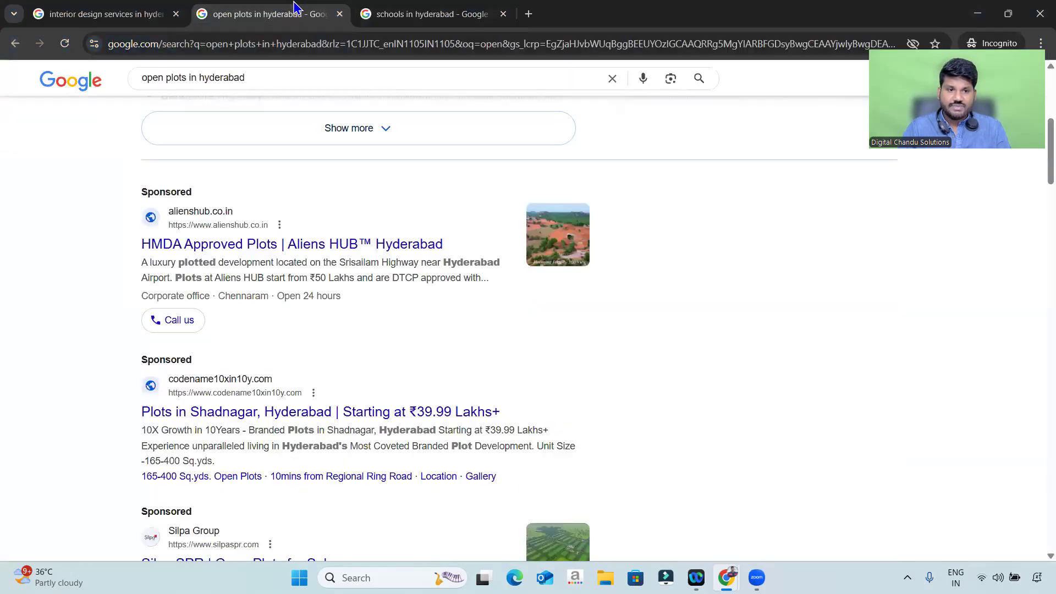
{"action": "left_click_drag", "start_coordinate": [129, 246], "coordinate": [446, 250]}
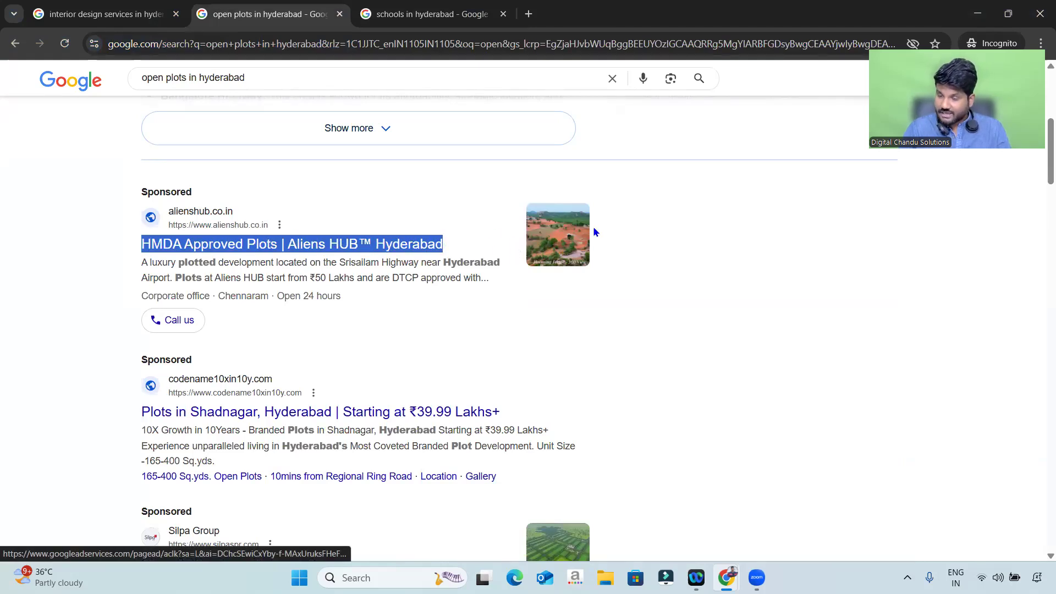
{"action": "left_click_drag", "start_coordinate": [136, 265], "coordinate": [484, 276]}
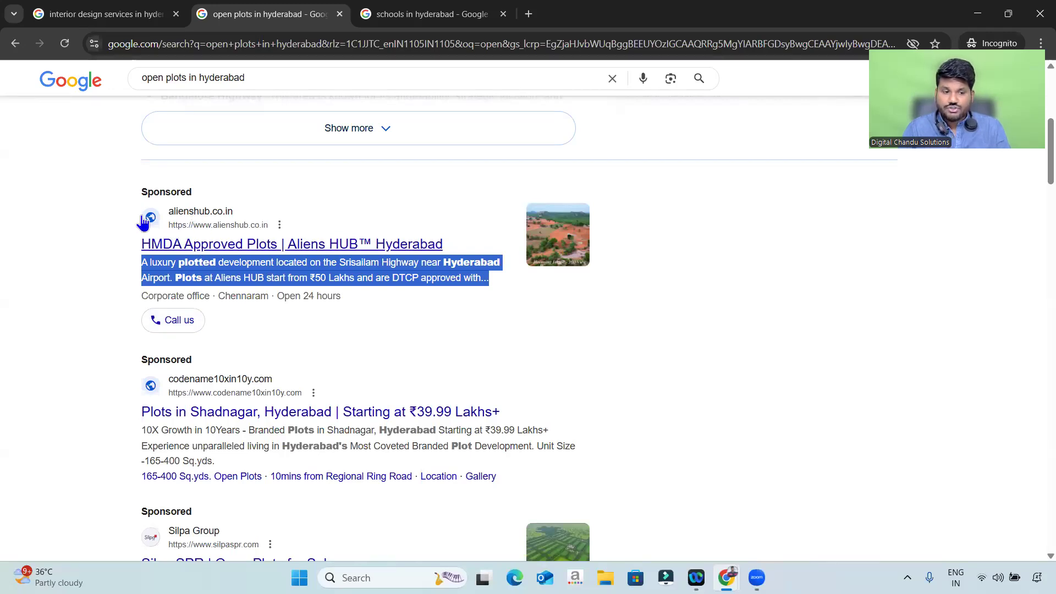
{"action": "left_click_drag", "start_coordinate": [125, 191], "coordinate": [360, 306]}
Step: Return to the notes document and complete the Ads Level line with "TEXT, Images, Videos ( Customer See These Details )"
{"action": "key", "text": "alt+Tab"}
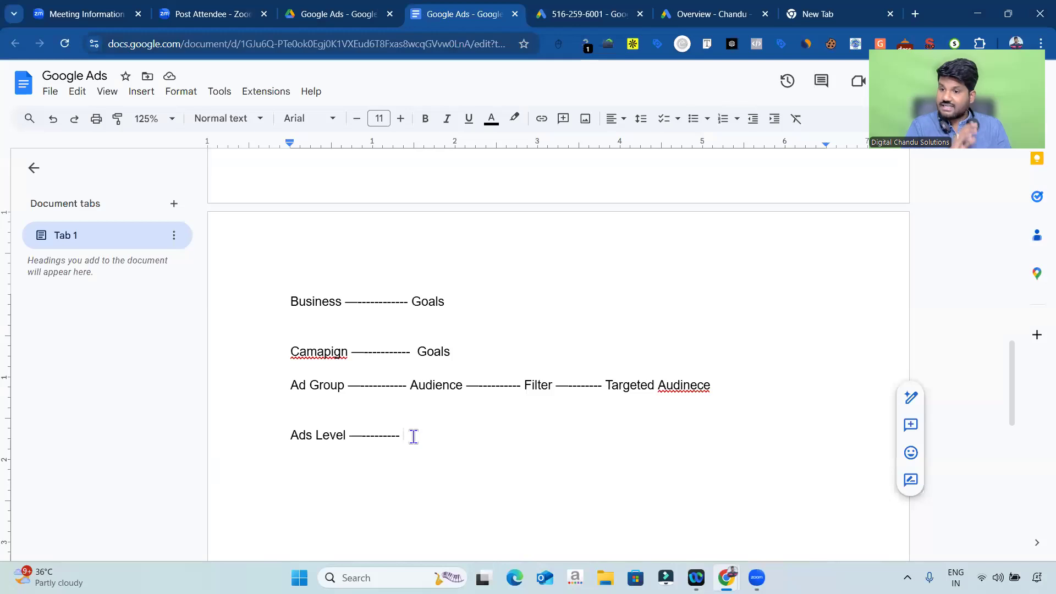
{"action": "type", "text": "TEXT, Imag"}
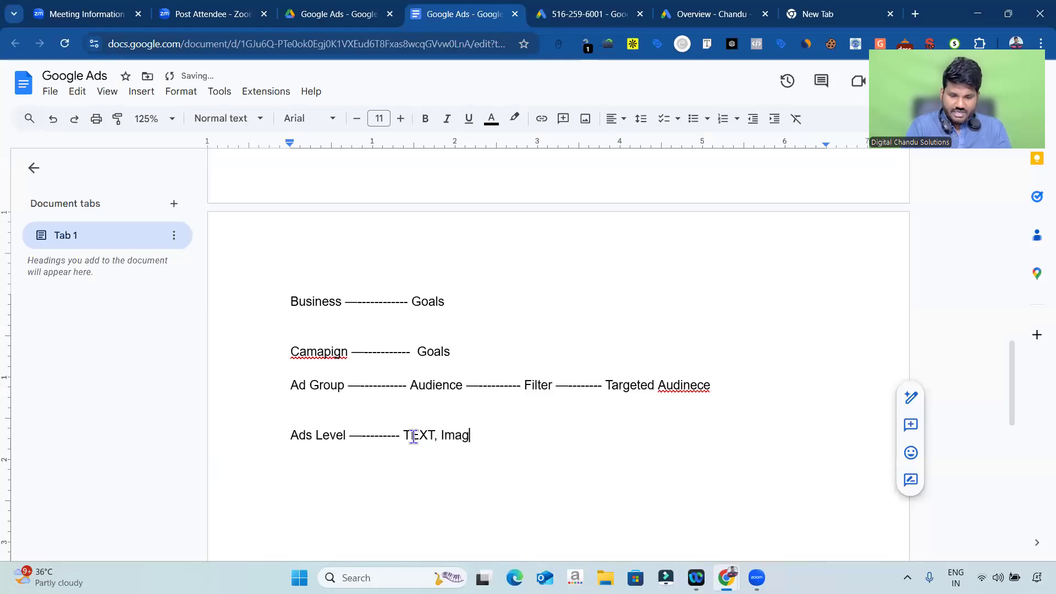
{"action": "type", "text": "es, Videos"}
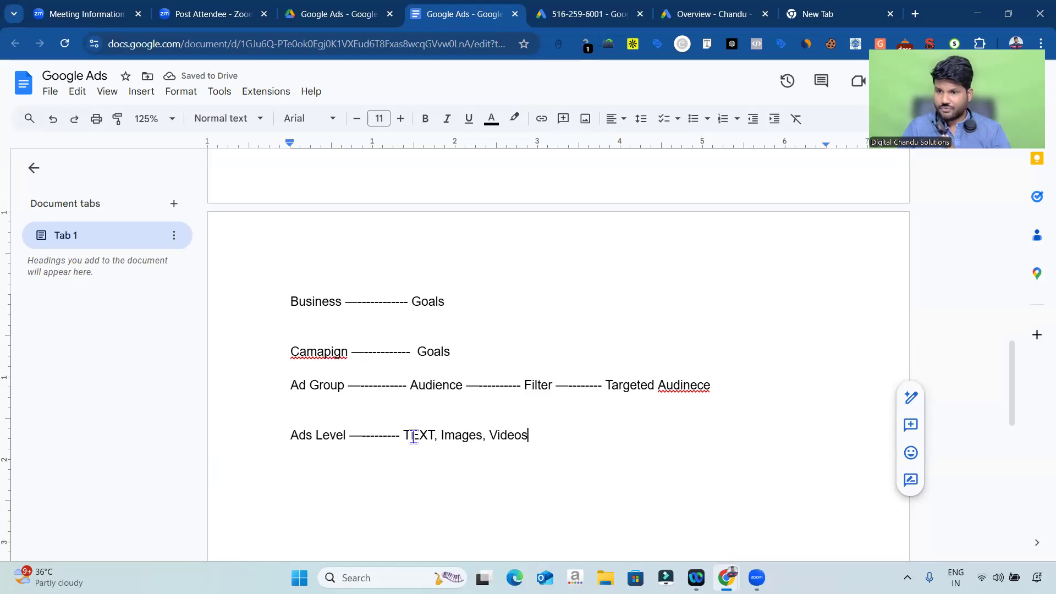
{"action": "left_click_drag", "start_coordinate": [288, 435], "coordinate": [555, 439]}
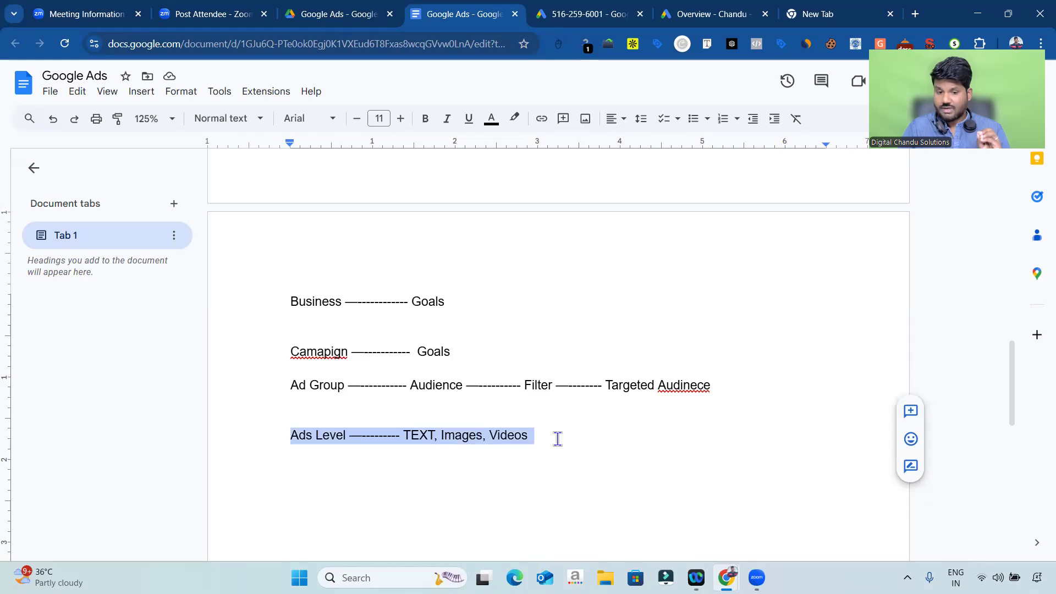
{"action": "left_click", "coordinate": [559, 430]}
{"action": "type", "text": "( Customer See These Details )"}
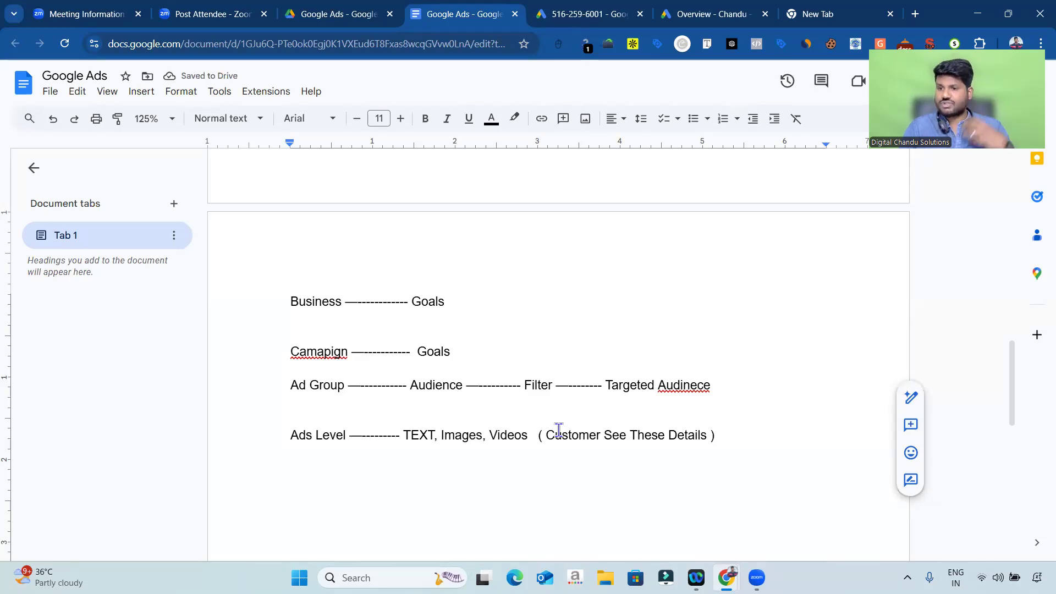
Step: Highlight the campaign and Ad Group lines in the notes, and glance at the "open plots in hyderabad" search results
{"action": "left_click_drag", "start_coordinate": [714, 384], "coordinate": [284, 348]}
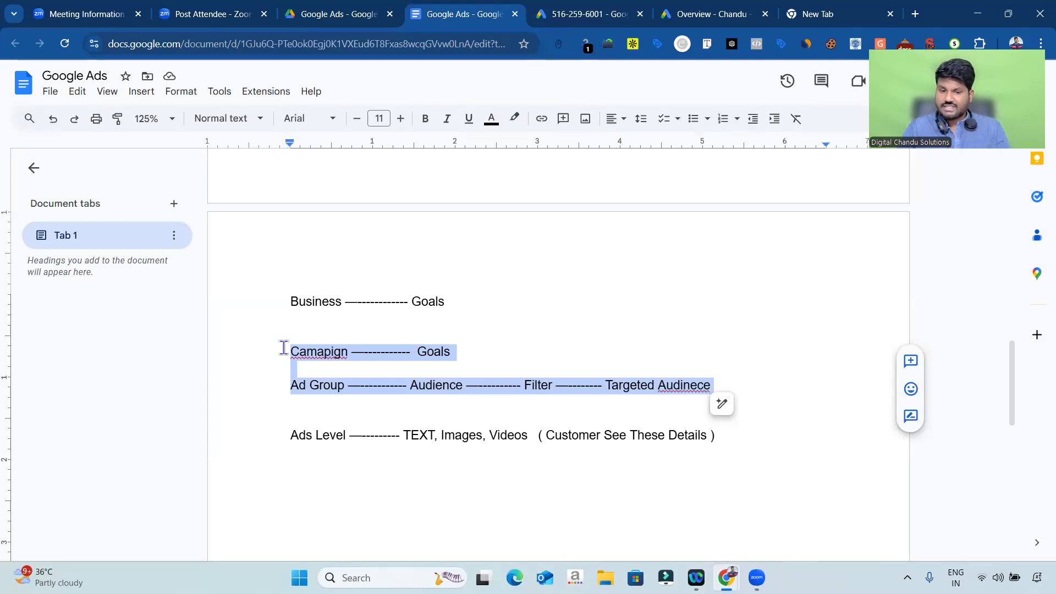
{"action": "left_click", "coordinate": [342, 413]}
{"action": "key", "text": "alt+Tab"}
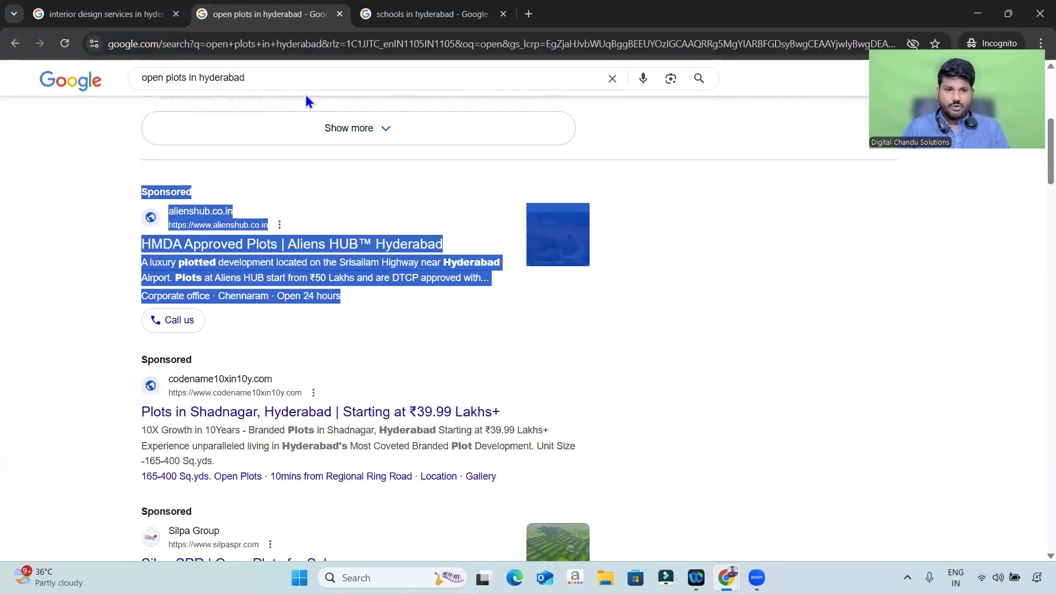
{"action": "key", "text": "alt+Tab"}
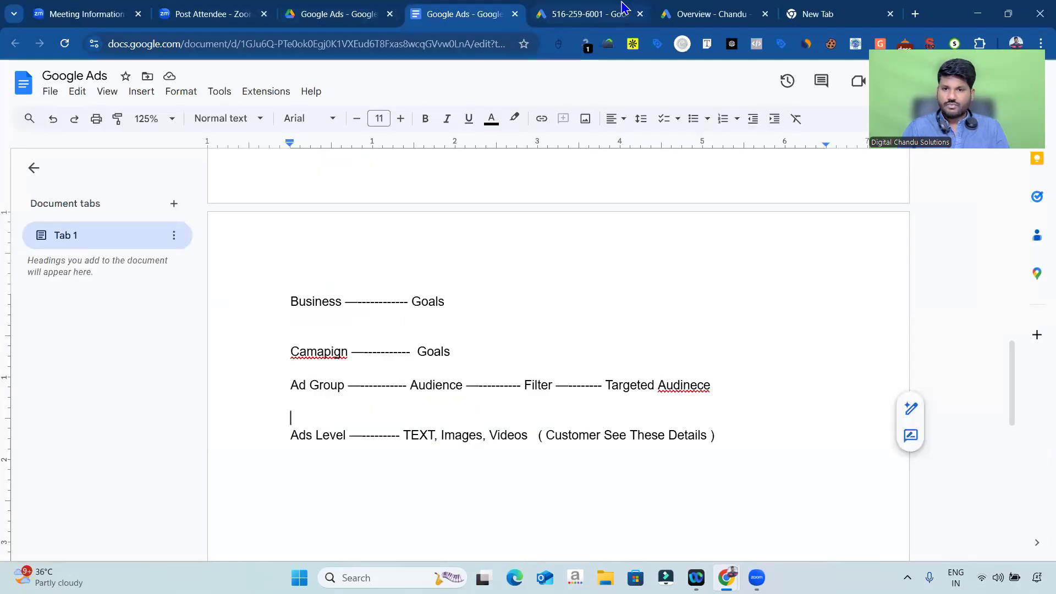
Step: Switch to the Google Ads account overview, start a new campaign, and highlight the word "goals" in the objective instructions
{"action": "left_click", "coordinate": [694, 12]}
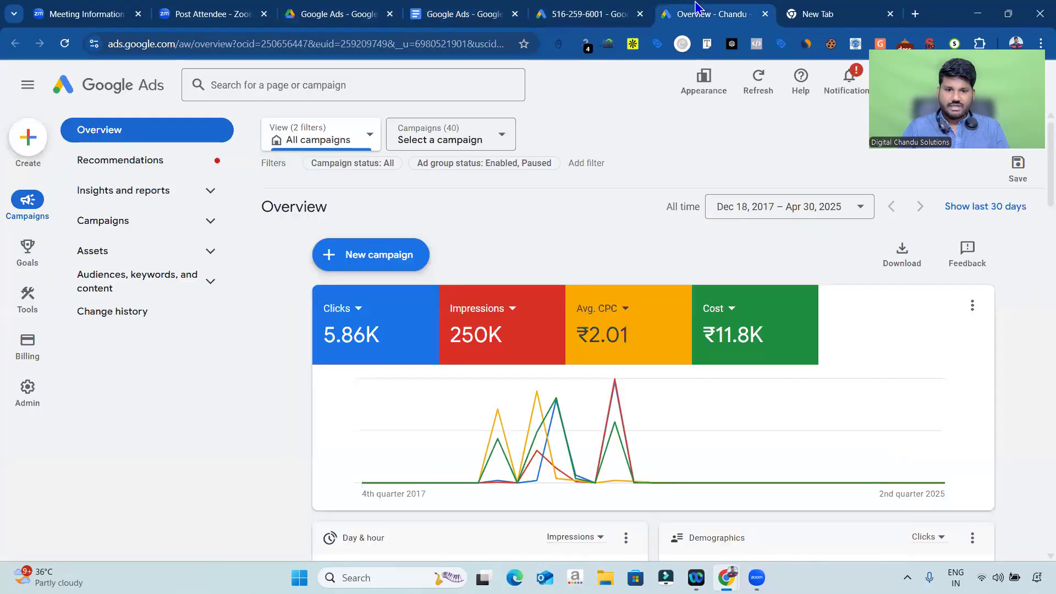
{"action": "left_click", "coordinate": [373, 262]}
{"action": "left_click", "coordinate": [418, 263]}
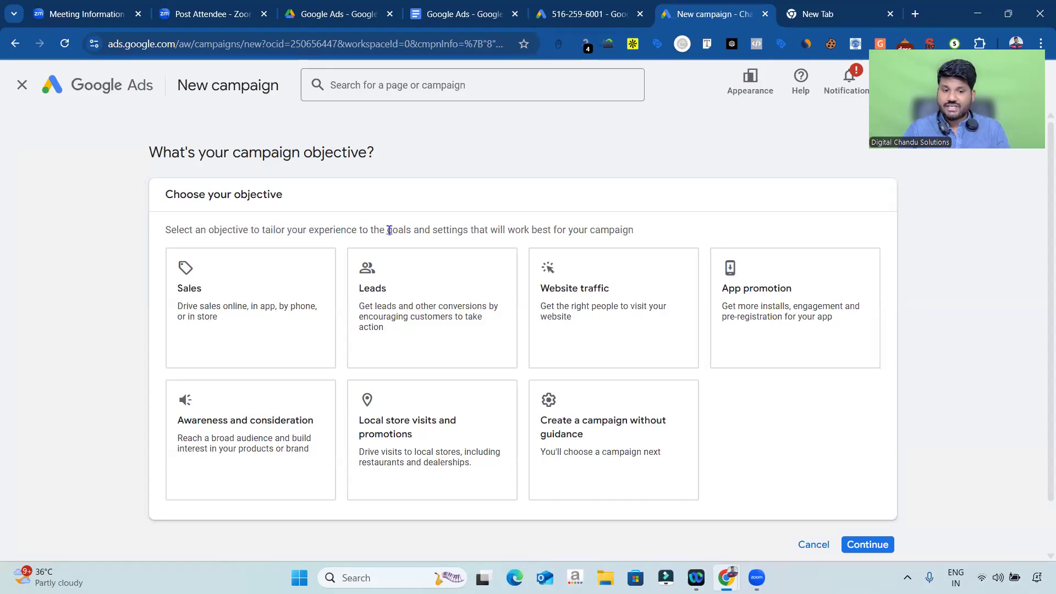
{"action": "left_click_drag", "start_coordinate": [385, 230], "coordinate": [414, 230]}
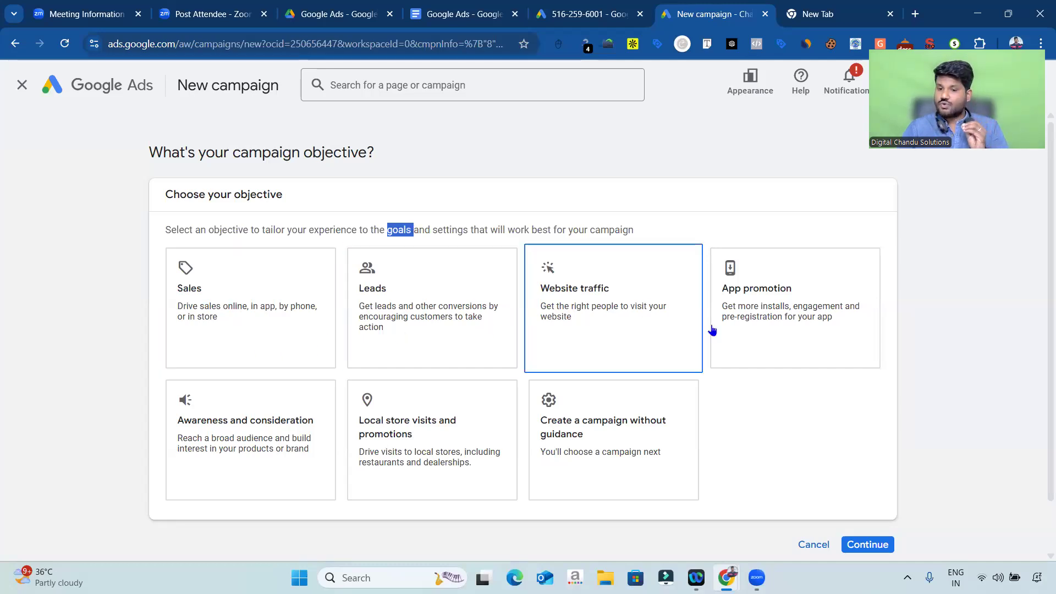
{"action": "scroll", "coordinate": [743, 348], "scroll_direction": "down", "scroll_amount": 1}
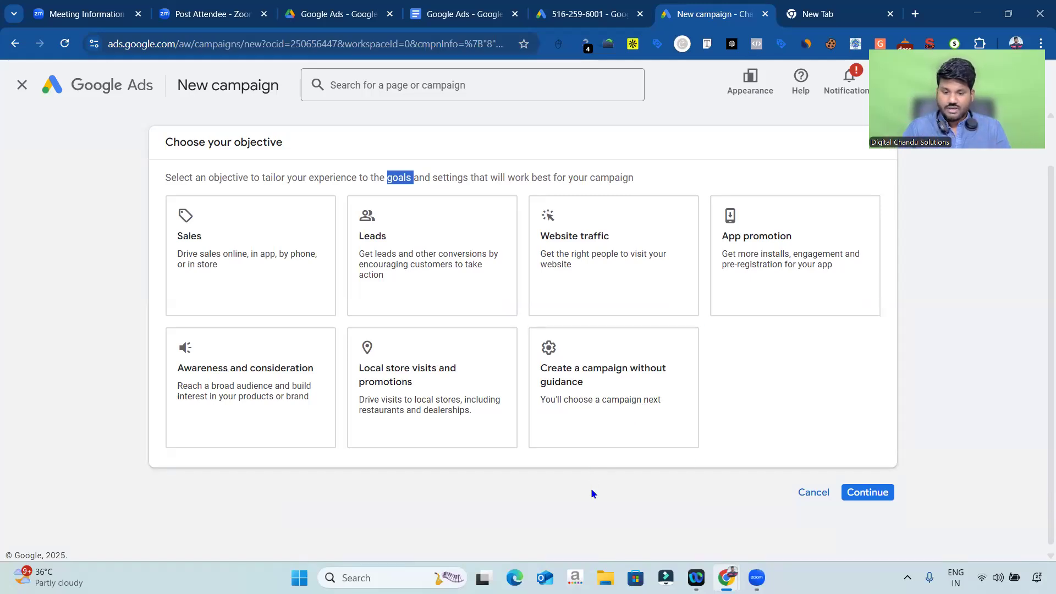
Step: Draw a red check mark on each of the seven campaign objectives, from Sales to Create a campaign without guidance, and clear the marks
{"action": "mouse_move", "coordinate": [219, 182]}
{"action": "left_mouse_down"}
{"action": "mouse_move", "coordinate": [249, 202]}
{"action": "mouse_move", "coordinate": [318, 120]}
{"action": "left_mouse_up"}
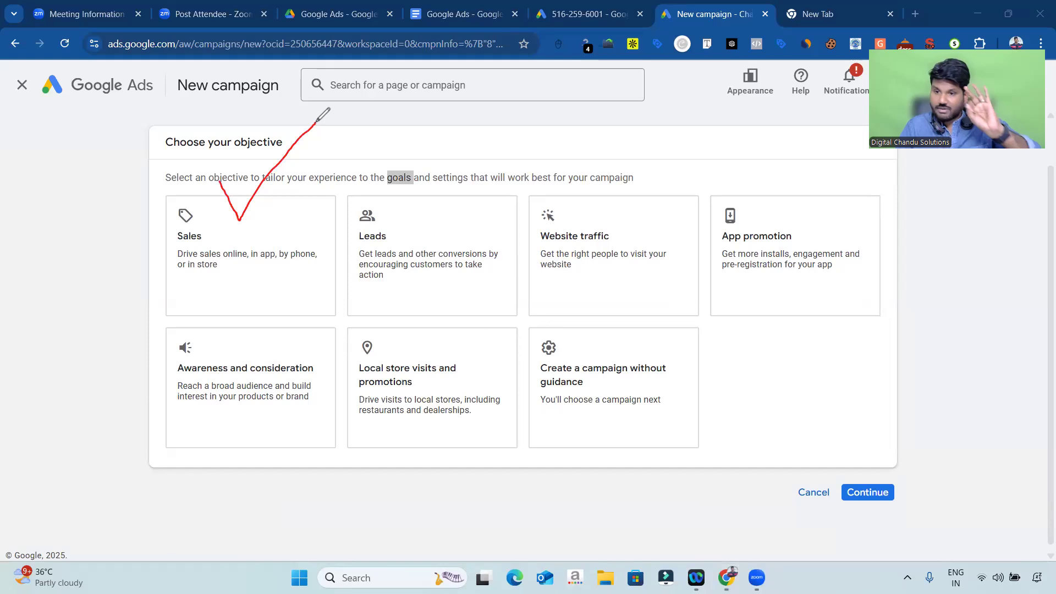
{"action": "mouse_move", "coordinate": [402, 204]}
{"action": "left_mouse_down"}
{"action": "mouse_move", "coordinate": [416, 218]}
{"action": "mouse_move", "coordinate": [482, 152]}
{"action": "left_mouse_up"}
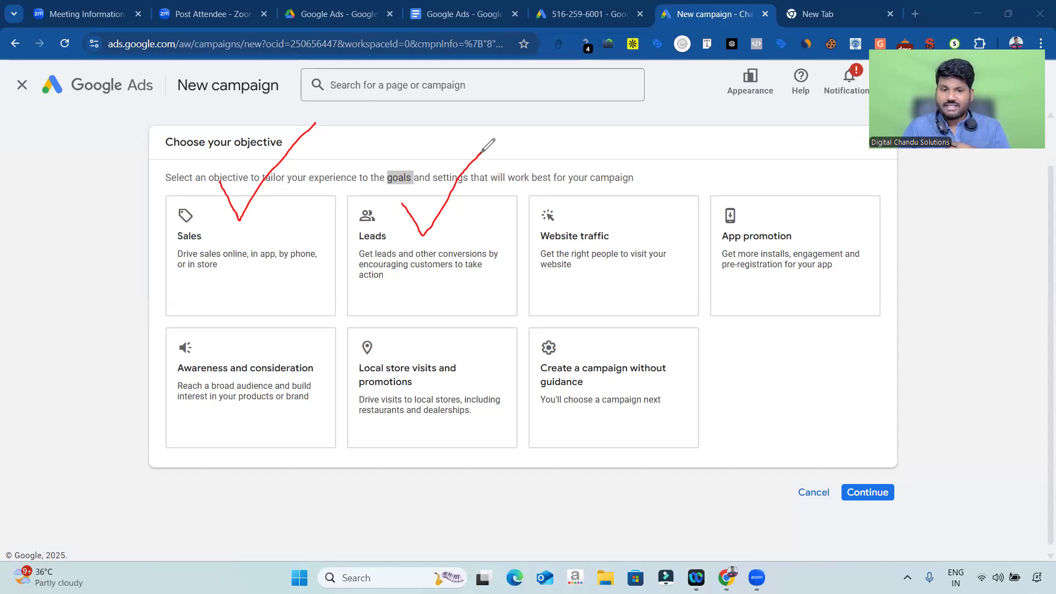
{"action": "mouse_move", "coordinate": [594, 199]}
{"action": "left_mouse_down"}
{"action": "mouse_move", "coordinate": [611, 221]}
{"action": "mouse_move", "coordinate": [674, 147]}
{"action": "left_mouse_up"}
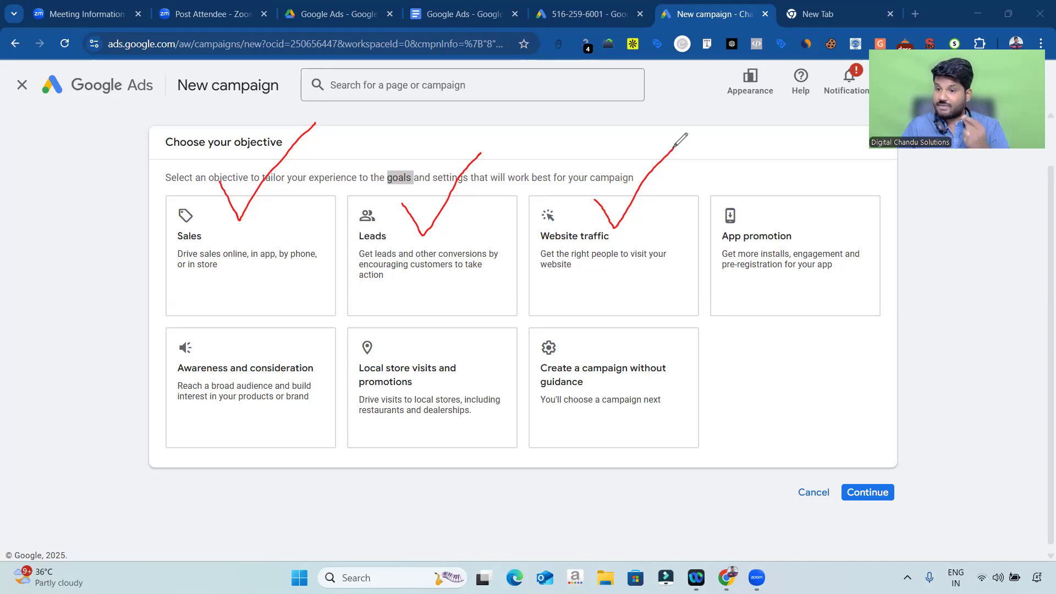
{"action": "mouse_move", "coordinate": [769, 199]}
{"action": "left_mouse_down"}
{"action": "mouse_move", "coordinate": [780, 215]}
{"action": "mouse_move", "coordinate": [828, 155]}
{"action": "left_mouse_up"}
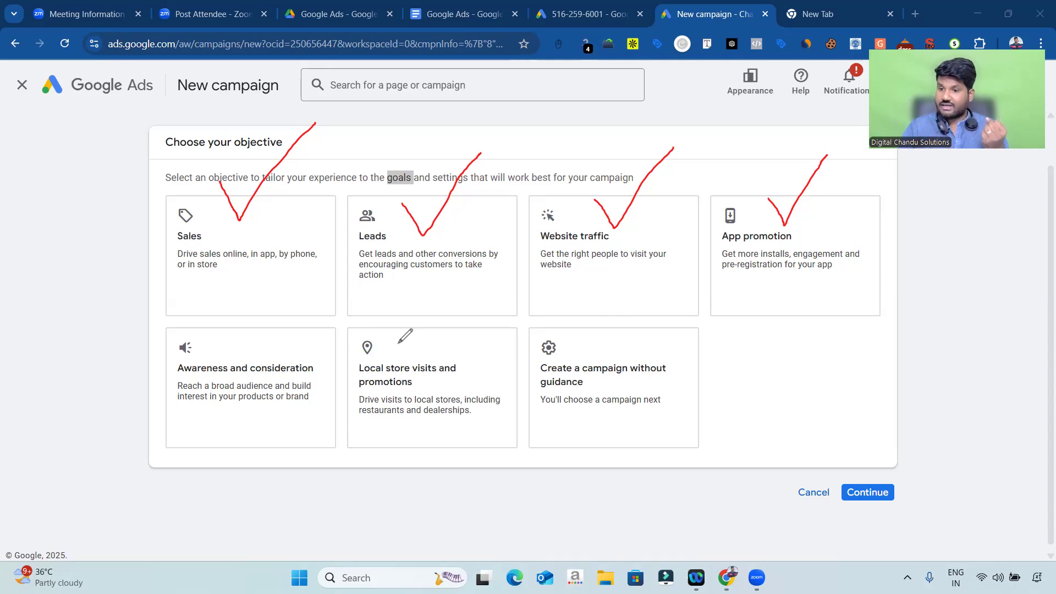
{"action": "mouse_move", "coordinate": [243, 329]}
{"action": "left_mouse_down"}
{"action": "mouse_move", "coordinate": [256, 344]}
{"action": "mouse_move", "coordinate": [320, 276]}
{"action": "left_mouse_up"}
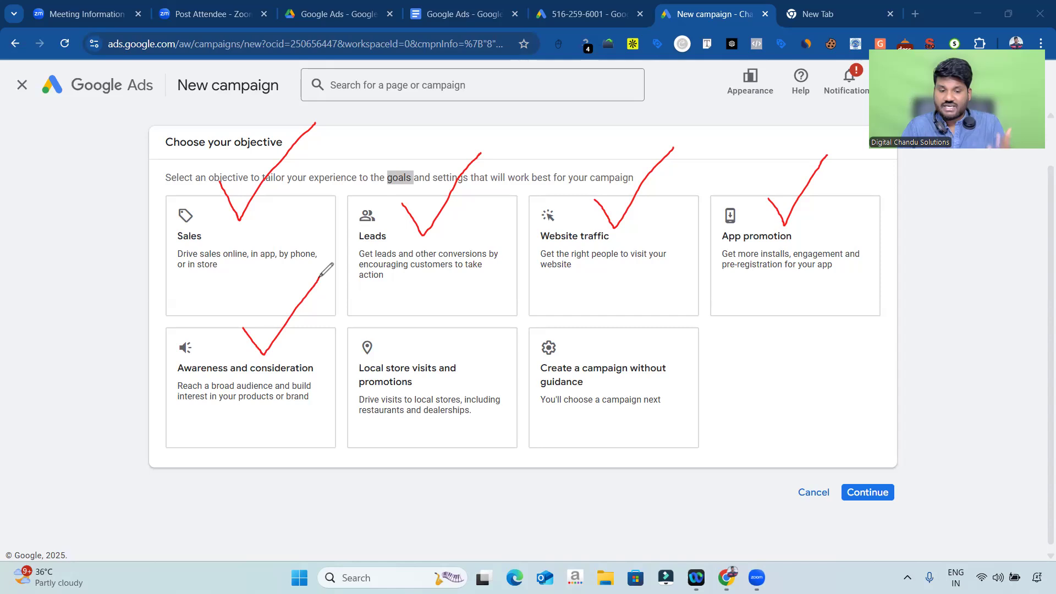
{"action": "mouse_move", "coordinate": [406, 332]}
{"action": "left_mouse_down"}
{"action": "mouse_move", "coordinate": [441, 332]}
{"action": "mouse_move", "coordinate": [487, 270]}
{"action": "left_mouse_up"}
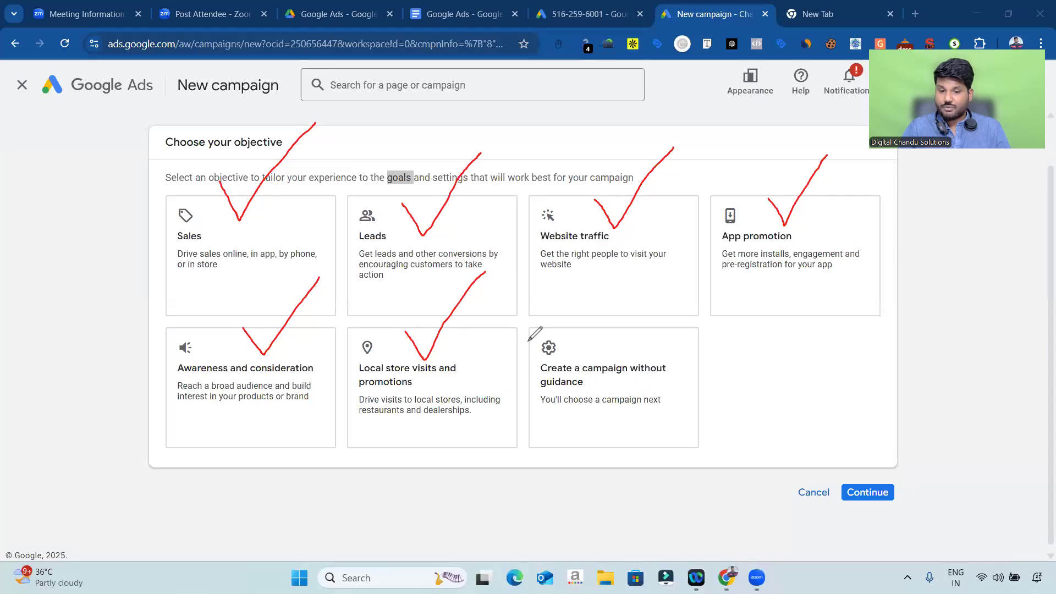
{"action": "mouse_move", "coordinate": [603, 328]}
{"action": "left_mouse_down"}
{"action": "mouse_move", "coordinate": [617, 345]}
{"action": "mouse_move", "coordinate": [677, 285]}
{"action": "left_mouse_up"}
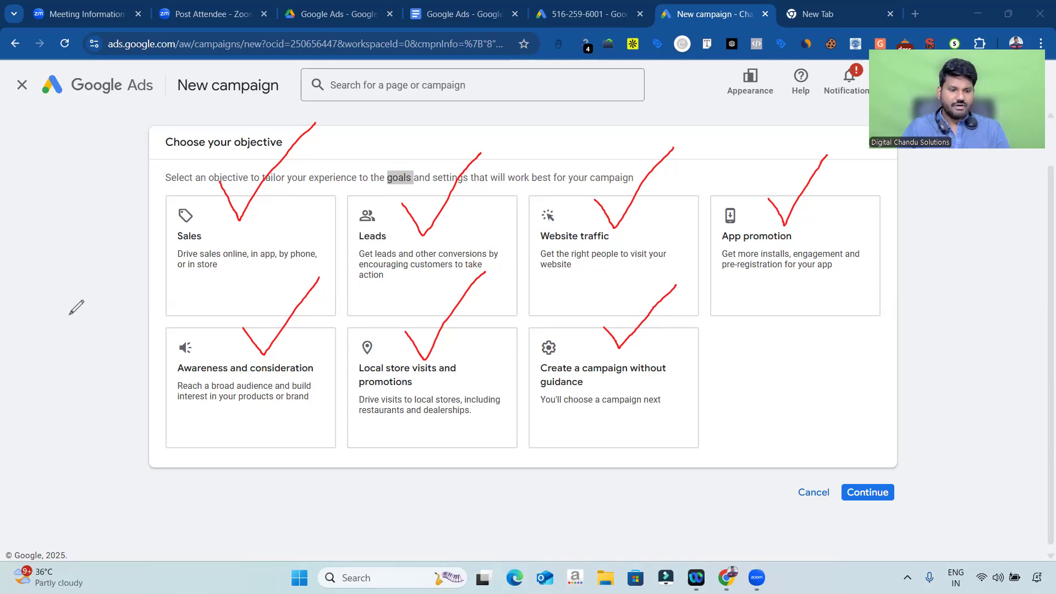
{"action": "left_click", "coordinate": [283, 363]}
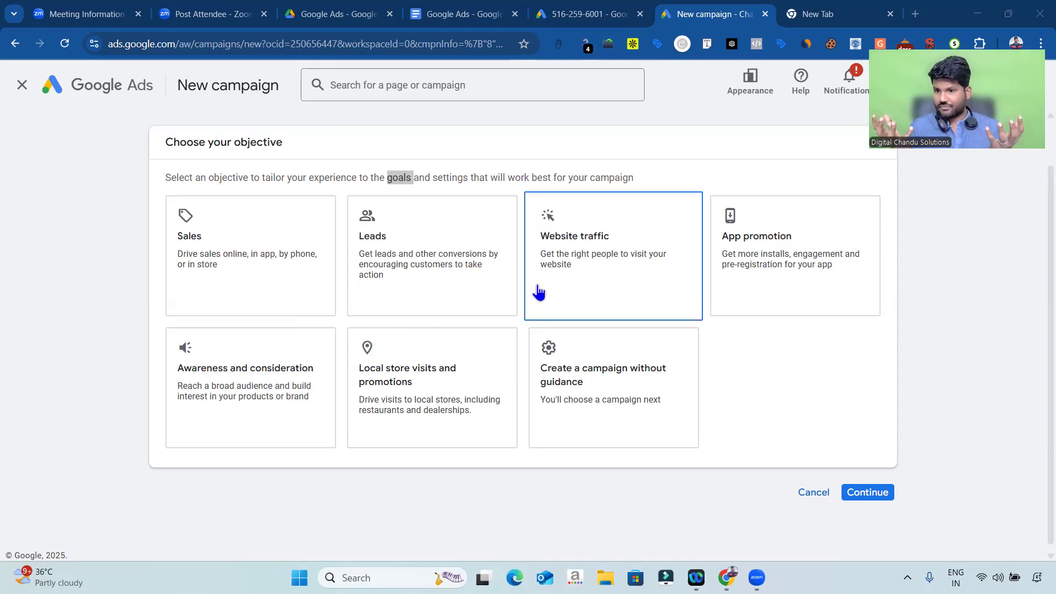
Step: Choose Leads as the campaign objective and continue with the default conversion goals to the campaign type selection
{"action": "left_click", "coordinate": [447, 269]}
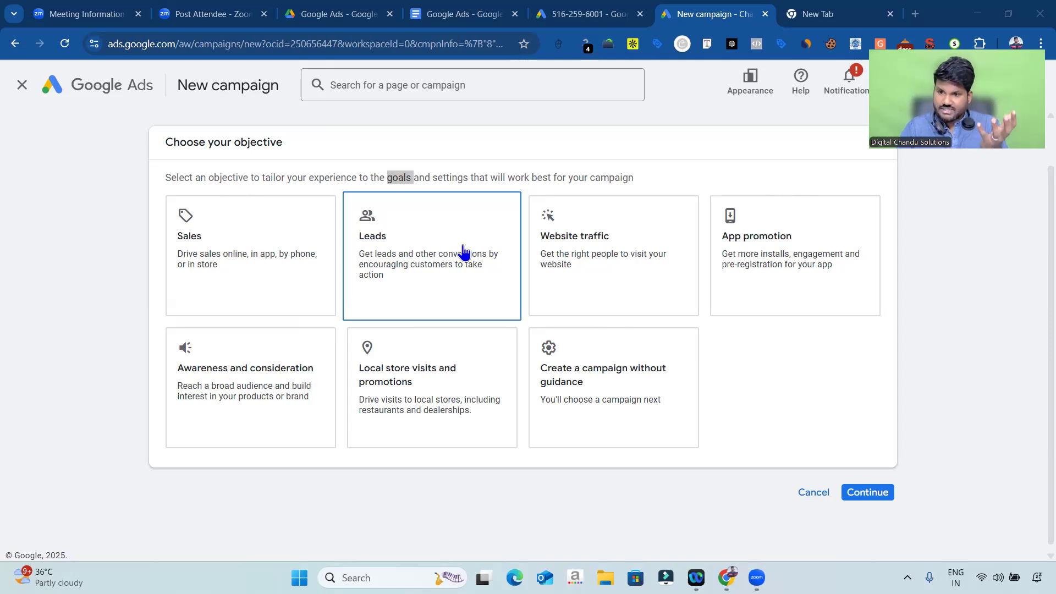
{"action": "left_click", "coordinate": [429, 262]}
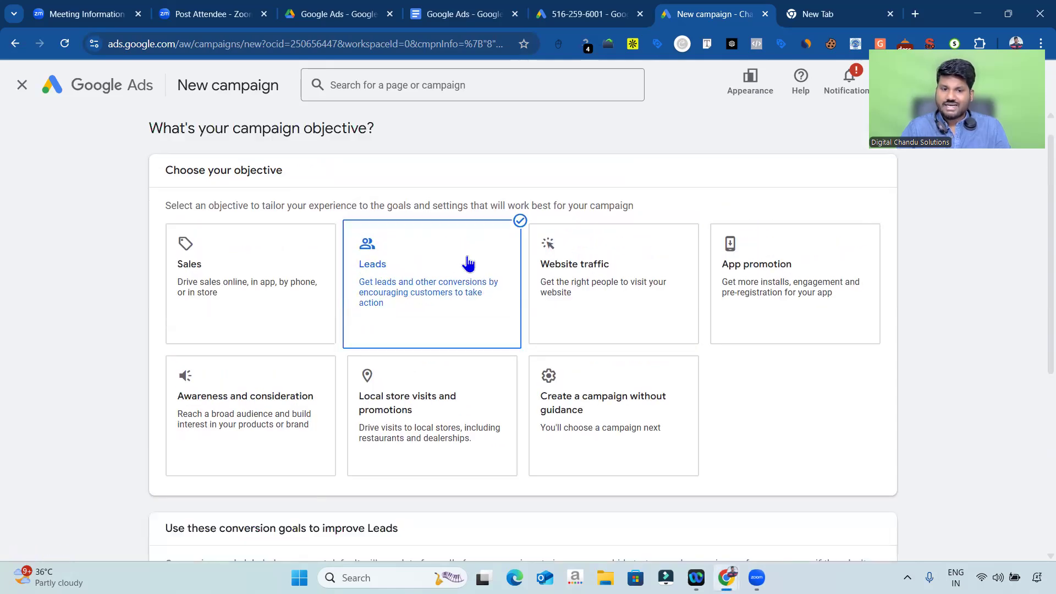
{"action": "scroll", "coordinate": [632, 318], "scroll_direction": "down", "scroll_amount": 4}
{"action": "scroll", "coordinate": [636, 318], "scroll_direction": "down", "scroll_amount": 2}
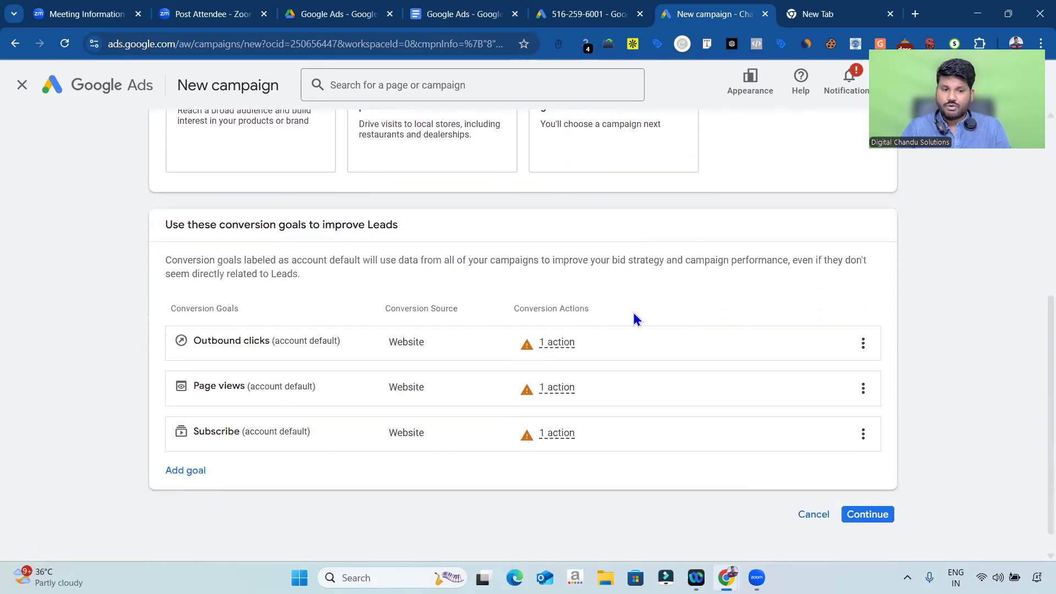
{"action": "left_click", "coordinate": [632, 312]}
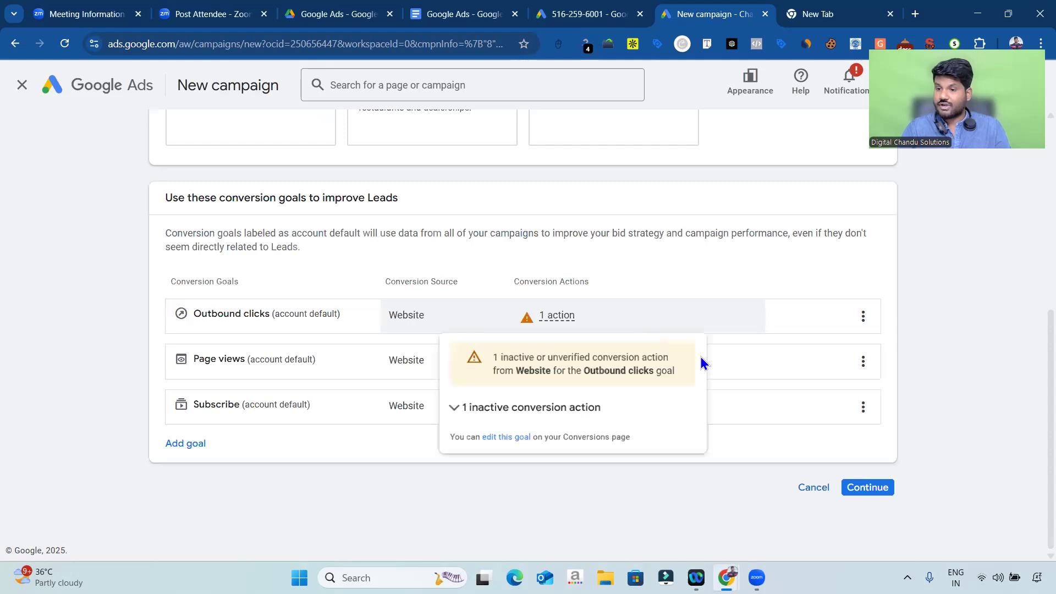
{"action": "left_click", "coordinate": [874, 489]}
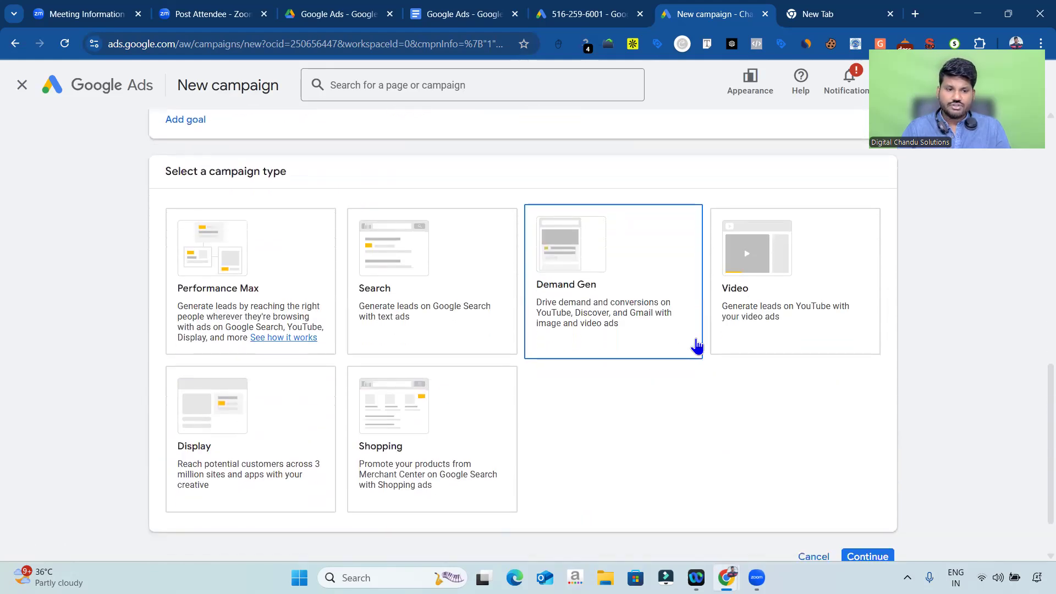
Step: Highlight the "Select a campaign type" heading and review the objective, conversion goals and campaign type sections
{"action": "left_click_drag", "start_coordinate": [209, 172], "coordinate": [363, 167]}
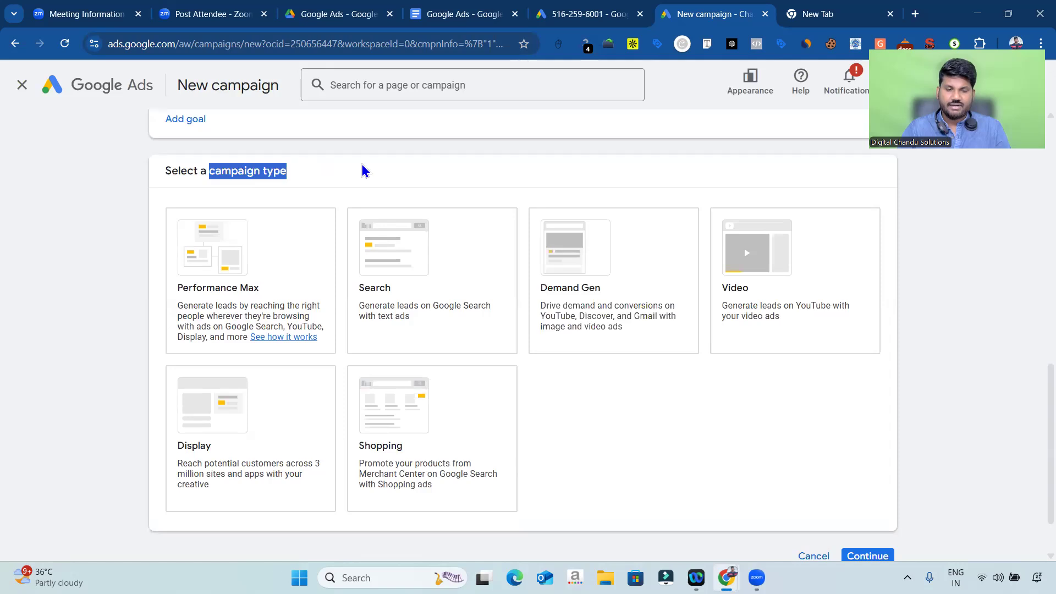
{"action": "scroll", "coordinate": [361, 170], "scroll_direction": "up", "scroll_amount": 4}
{"action": "scroll", "coordinate": [358, 176], "scroll_direction": "up", "scroll_amount": 2}
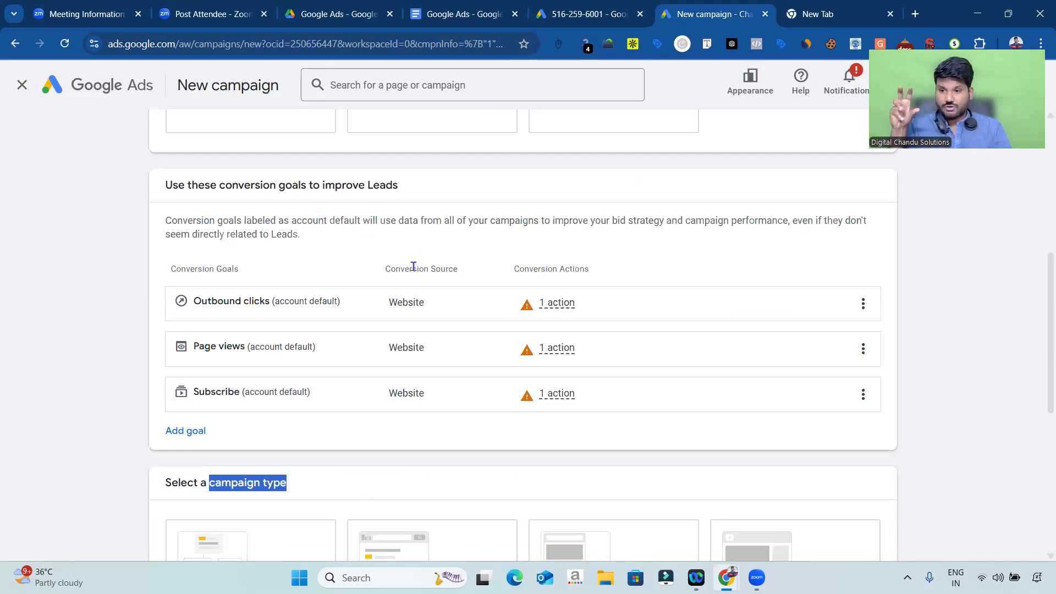
{"action": "scroll", "coordinate": [414, 267], "scroll_direction": "down", "scroll_amount": 3}
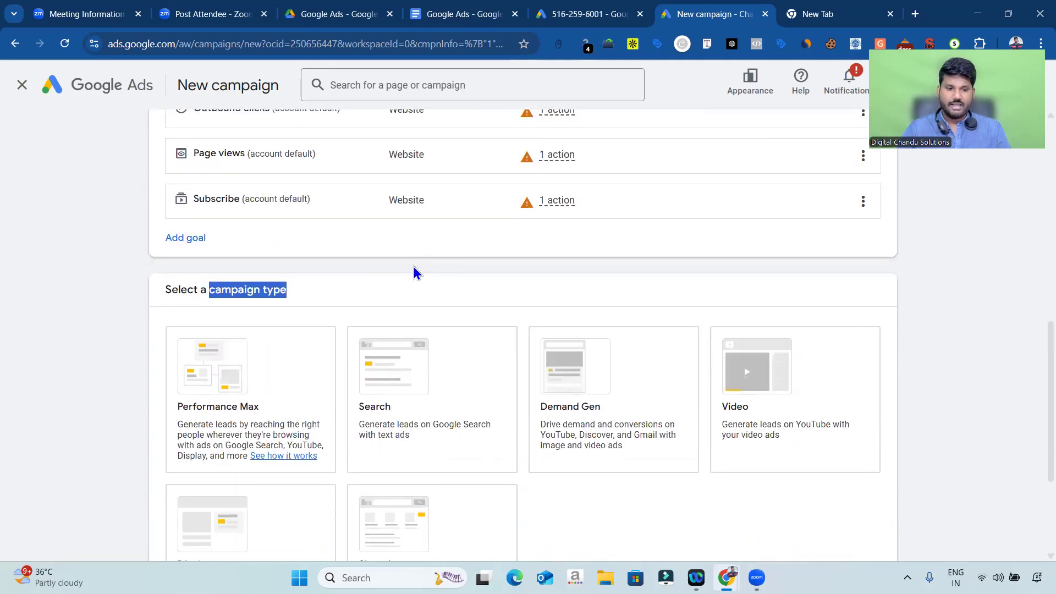
{"action": "double_click", "coordinate": [165, 279]}
{"action": "triple_click", "coordinate": [163, 279]}
{"action": "scroll", "coordinate": [162, 278], "scroll_direction": "up", "scroll_amount": 8}
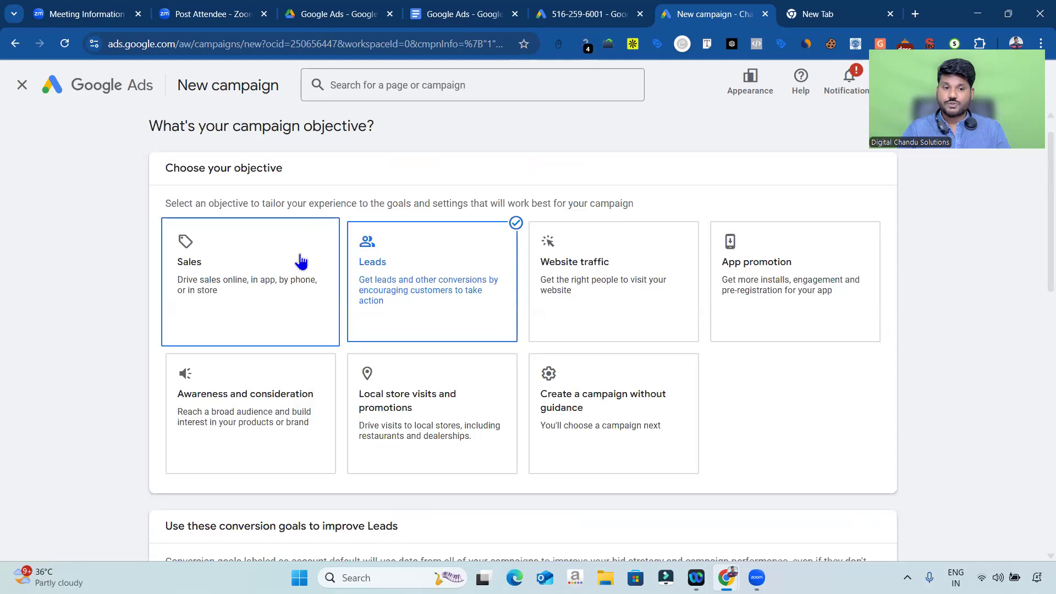
{"action": "scroll", "coordinate": [124, 313], "scroll_direction": "down", "scroll_amount": 6}
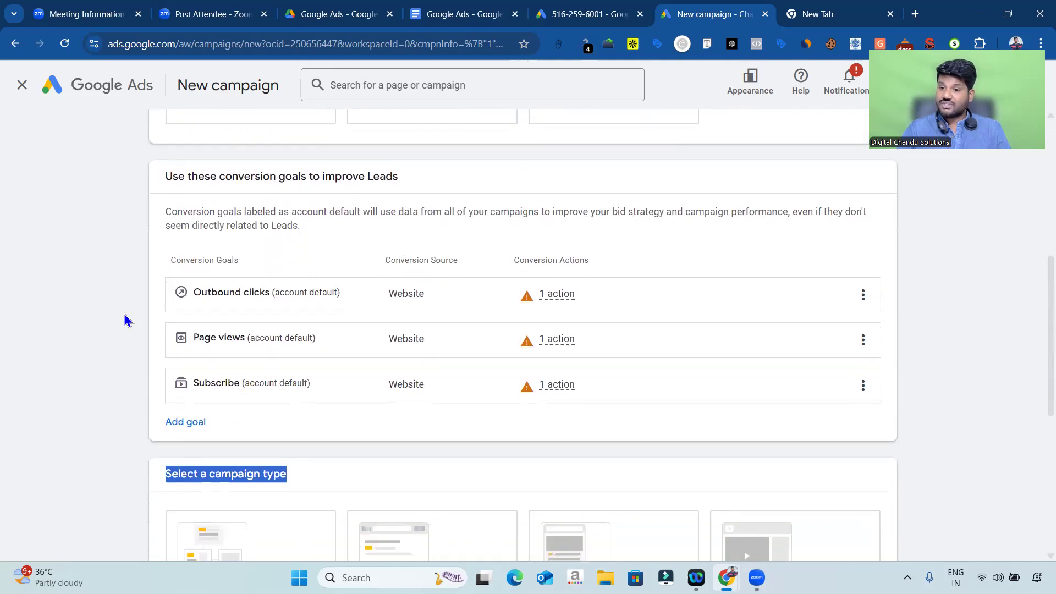
{"action": "scroll", "coordinate": [125, 317], "scroll_direction": "down", "scroll_amount": 3}
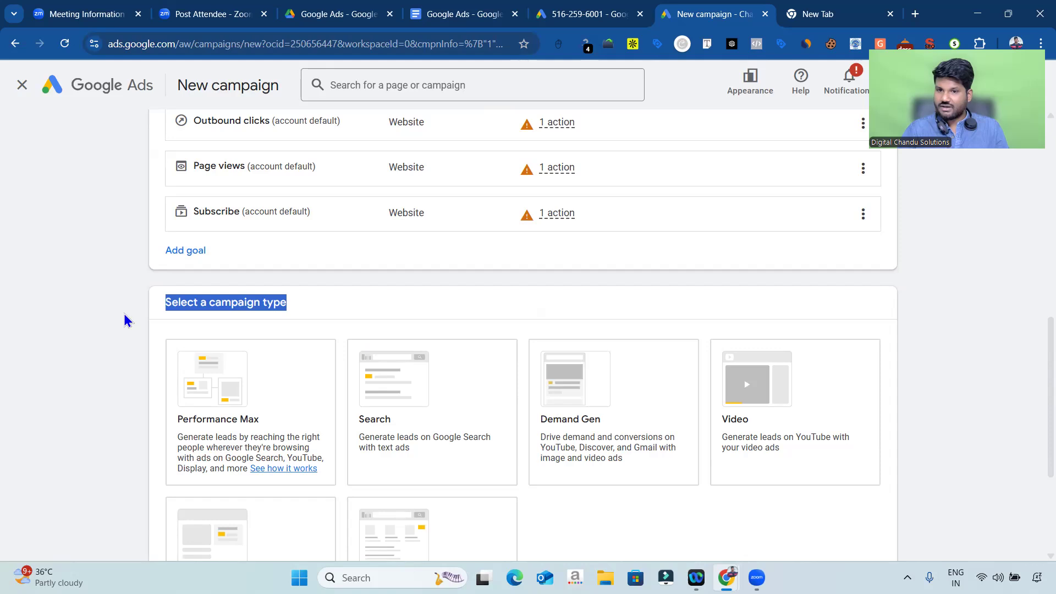
Step: Switch to the "open plots in hyderabad" search results and highlight the "Sponsored" label above the Aliens HUB ad
{"action": "left_click", "coordinate": [848, 16]}
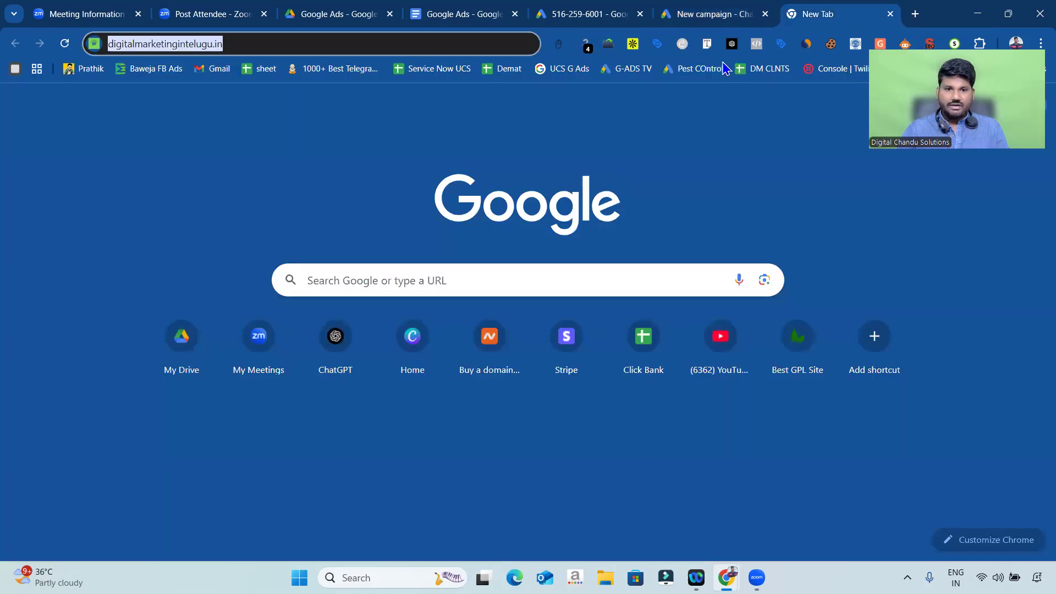
{"action": "key", "text": "alt+Tab"}
{"action": "key", "text": "alt+Tab"}
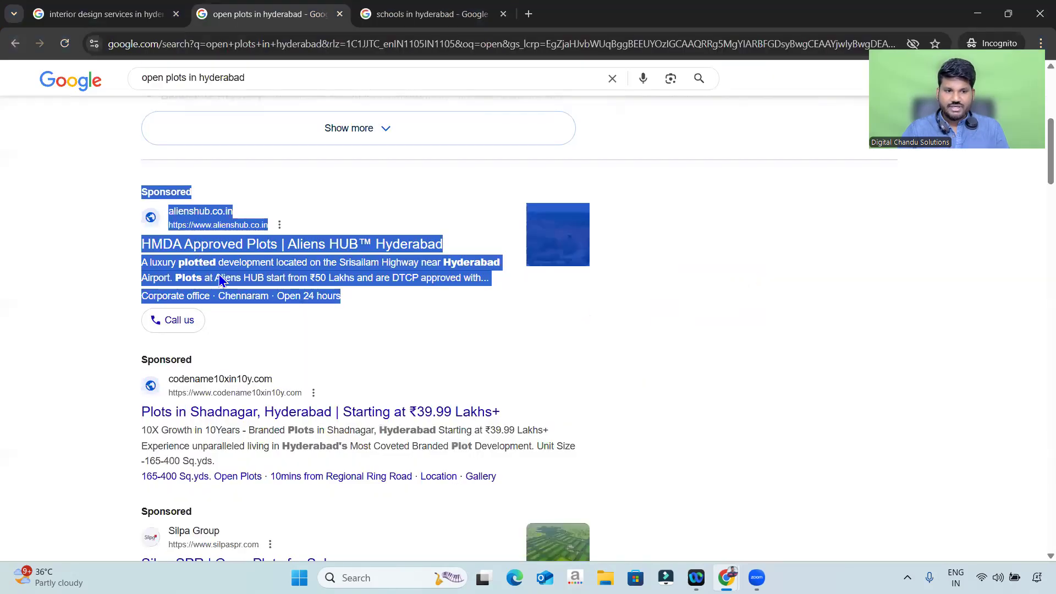
{"action": "left_click", "coordinate": [96, 236]}
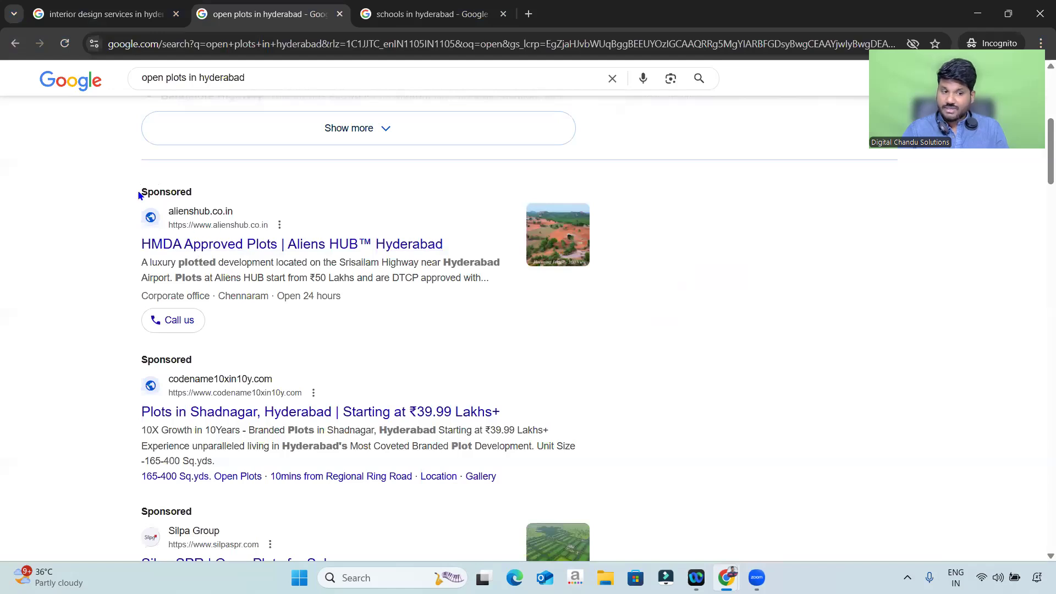
{"action": "left_click_drag", "start_coordinate": [139, 193], "coordinate": [224, 198]}
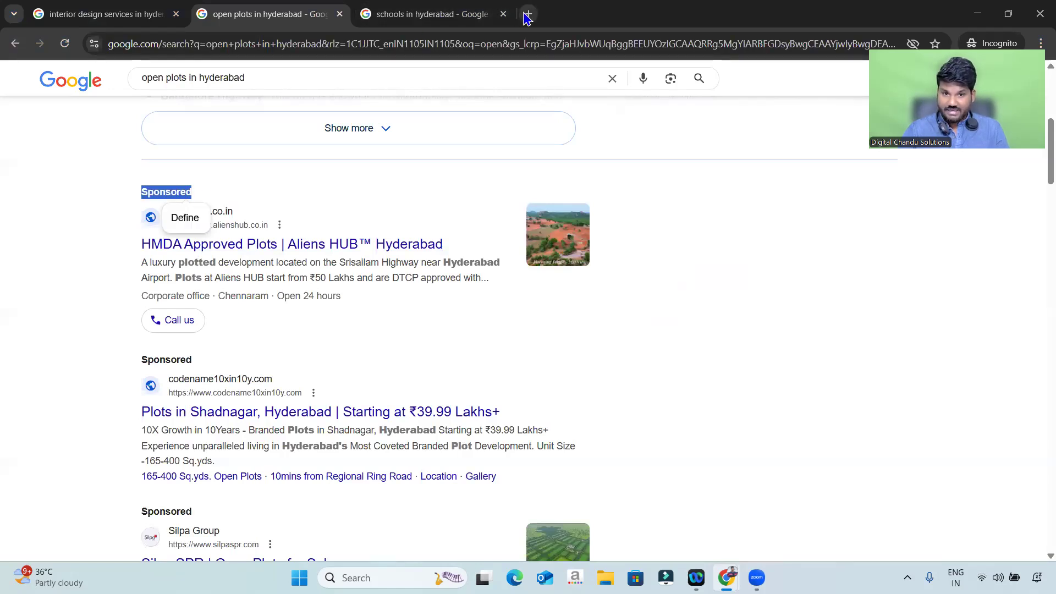
Step: Open YouTube in a new incognito tab, search for "digital marketing", and browse the results to a sponsored listing
{"action": "left_click", "coordinate": [528, 14]}
{"action": "type", "text": "youtube"}
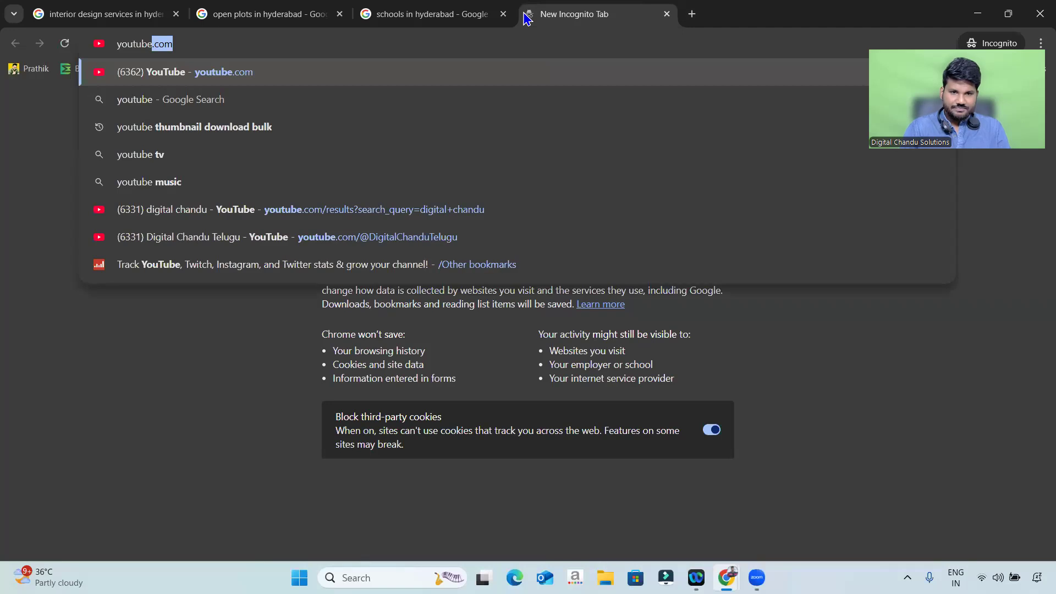
{"action": "key", "text": "Return"}
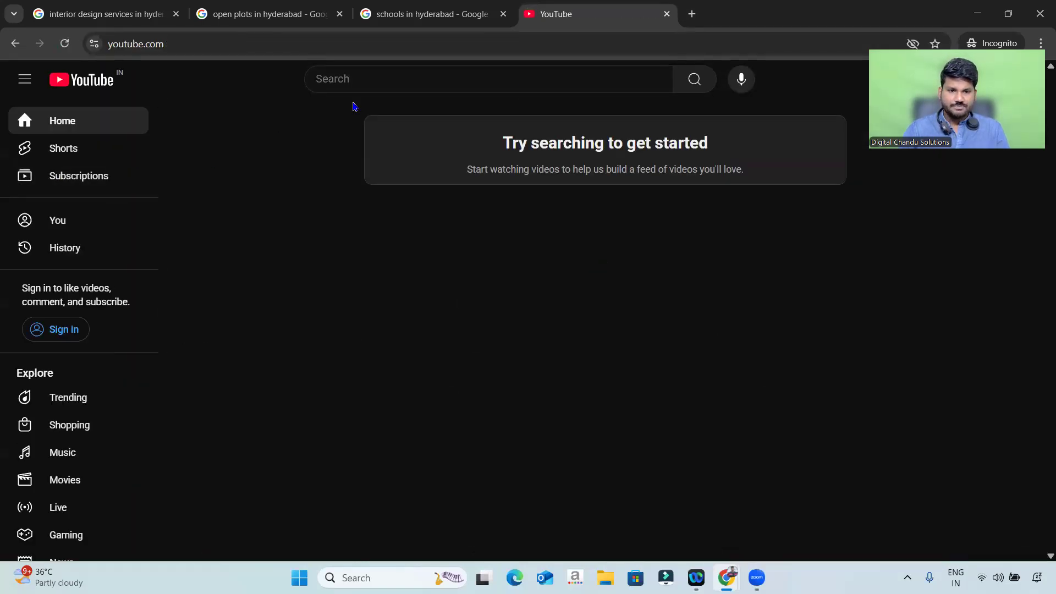
{"action": "left_click", "coordinate": [397, 83]}
{"action": "type", "text": "digit"}
{"action": "key", "text": "Down"}
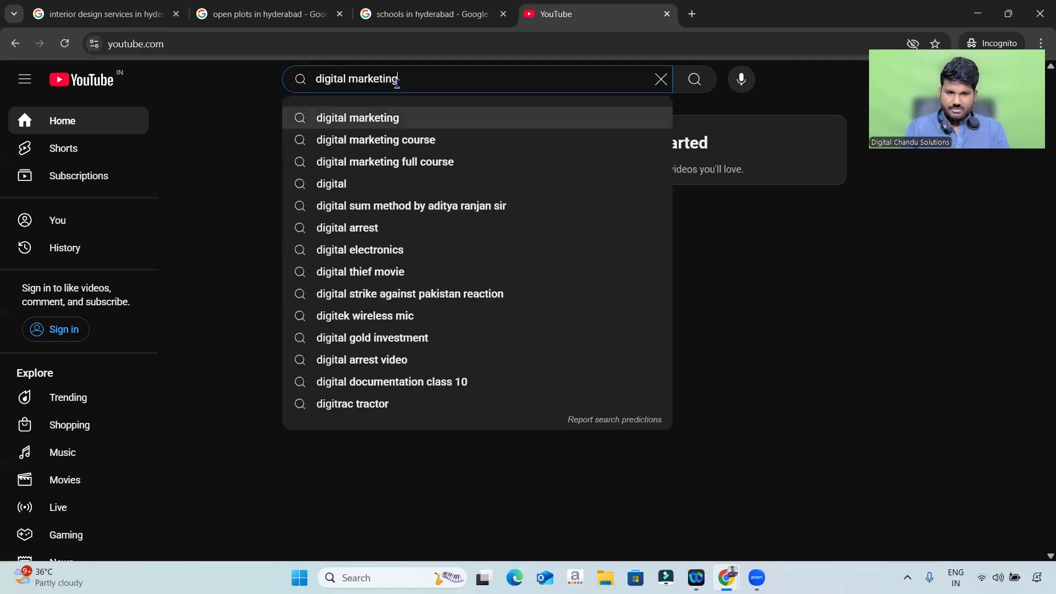
{"action": "key", "text": "Return"}
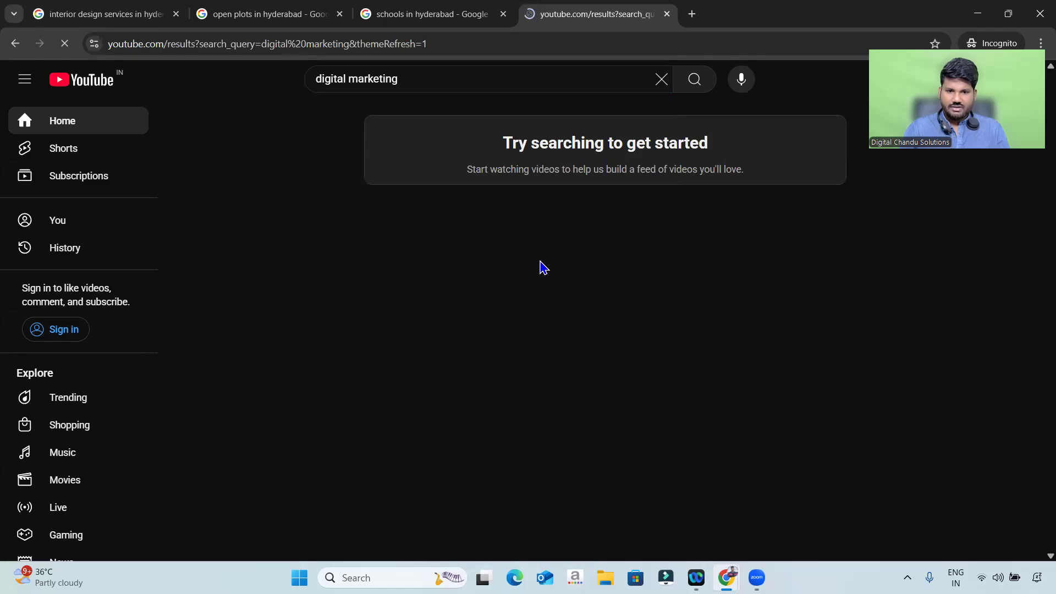
{"action": "scroll", "coordinate": [541, 263], "scroll_direction": "down", "scroll_amount": 5}
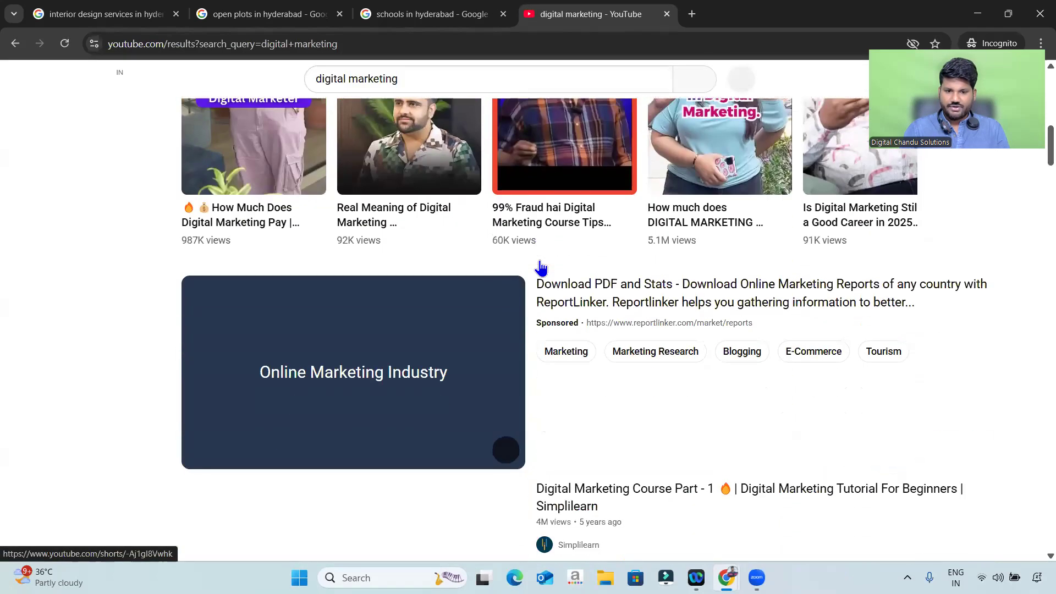
Step: Open Simplilearn's "Digital Marketing Course Part - 1" video from the results and pause the Wix Studio ad that plays before it
{"action": "scroll", "coordinate": [541, 268], "scroll_direction": "down", "scroll_amount": 5}
{"action": "left_click", "coordinate": [627, 187]}
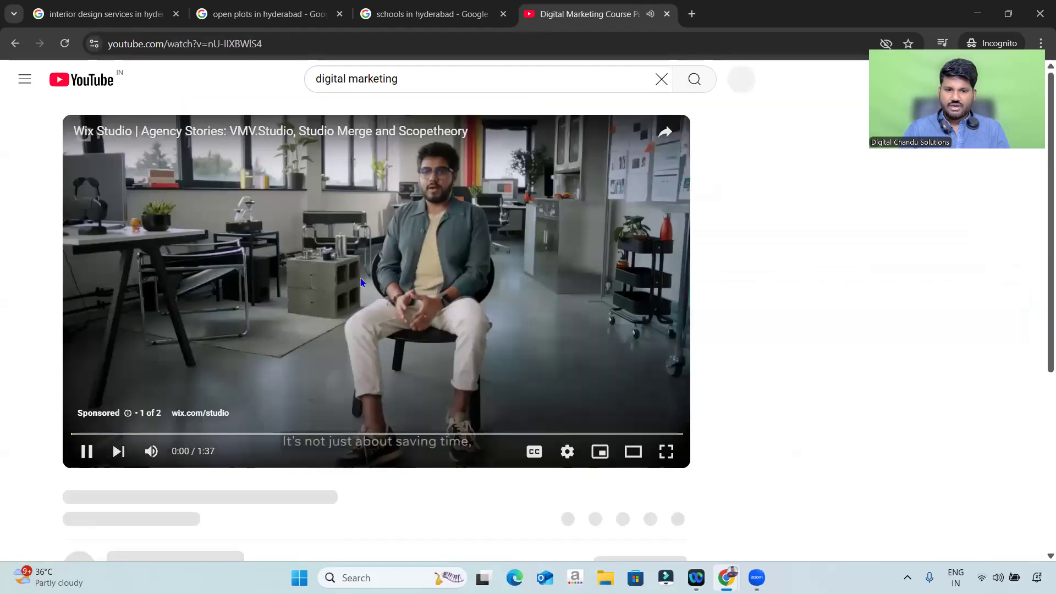
{"action": "left_click", "coordinate": [361, 280]}
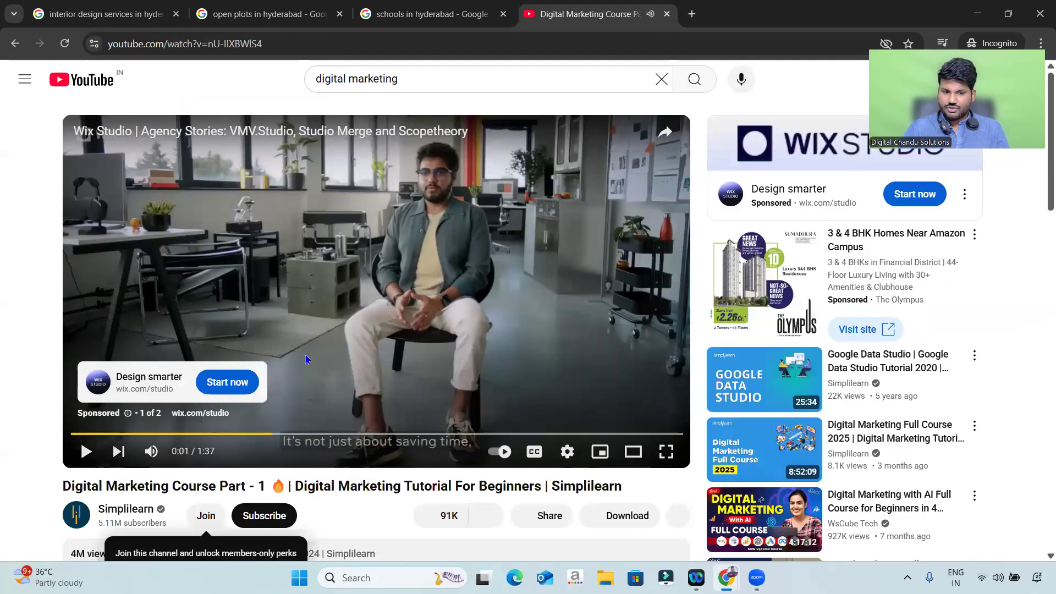
{"action": "left_click", "coordinate": [451, 441]}
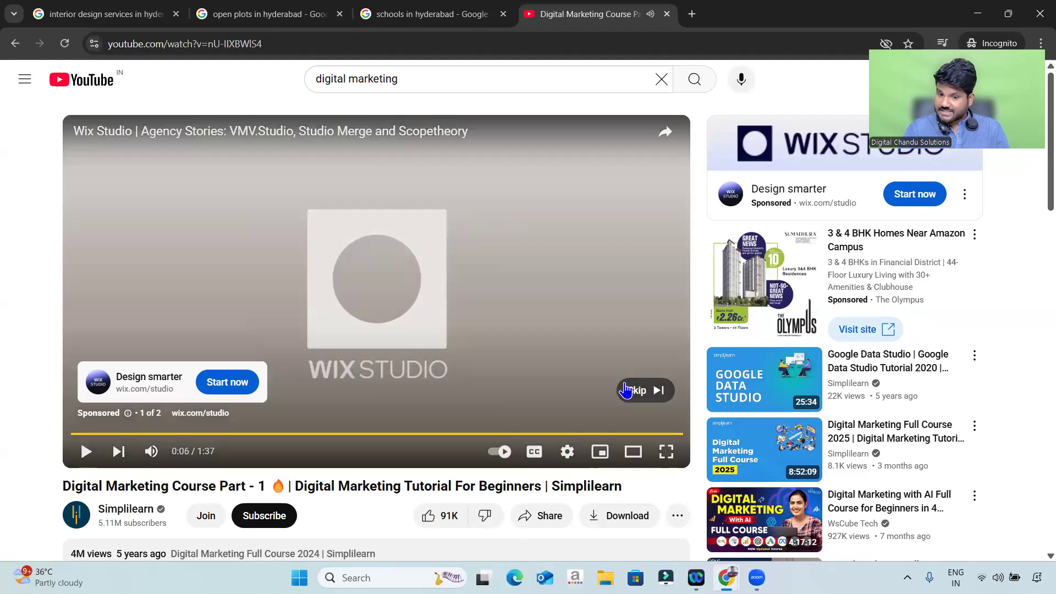
Step: Switch back to the Google Ads new campaign page and review the campaign types, from Performance Max and Search to Display and Shopping
{"action": "key", "text": "alt+Tab"}
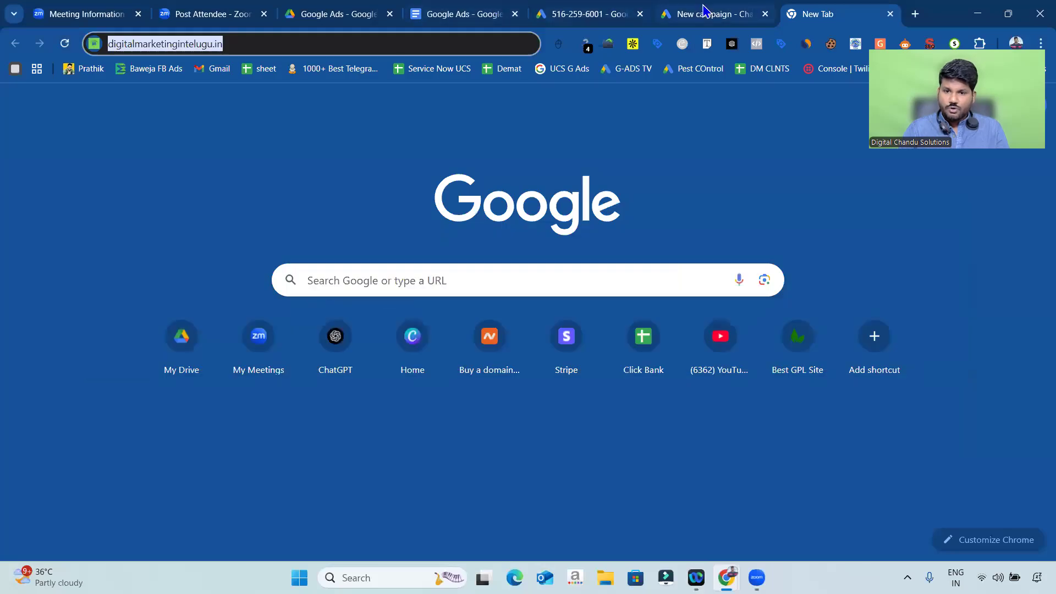
{"action": "left_click", "coordinate": [705, 10]}
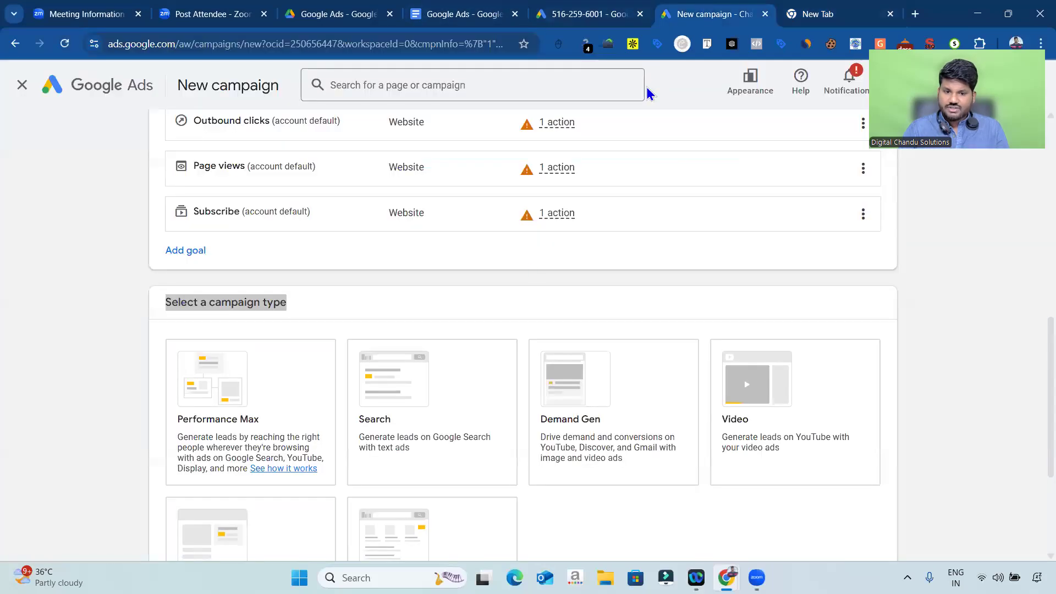
{"action": "scroll", "coordinate": [434, 308], "scroll_direction": "down", "scroll_amount": 4}
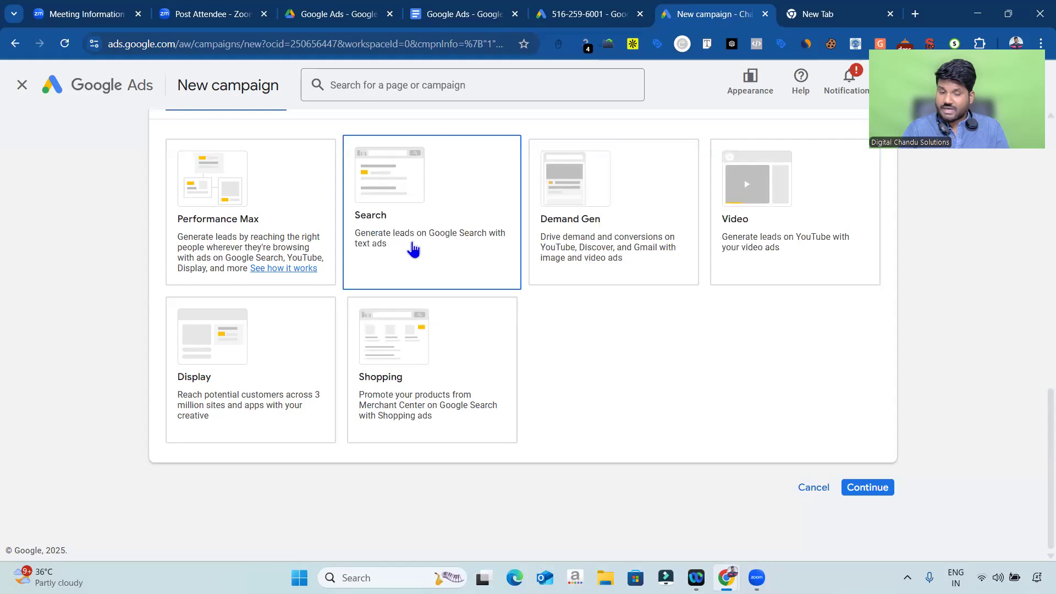
Step: Switch to the "open plots in hyderabad" search results and highlight the whole sponsored Aliens HUB text ad
{"action": "key", "text": "alt+Tab"}
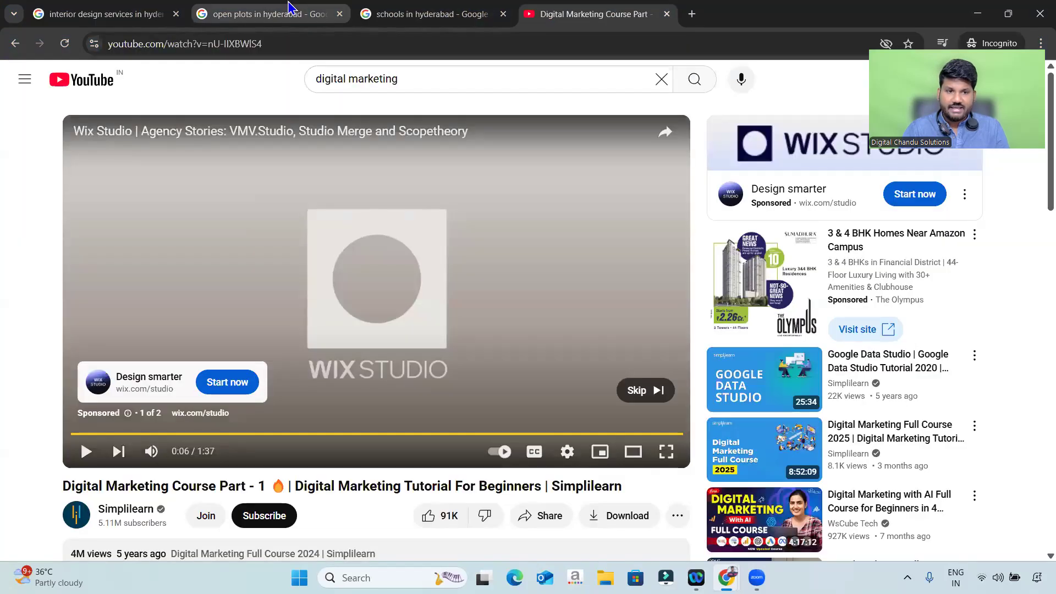
{"action": "left_click", "coordinate": [275, 13]}
{"action": "left_click_drag", "start_coordinate": [126, 192], "coordinate": [286, 310]}
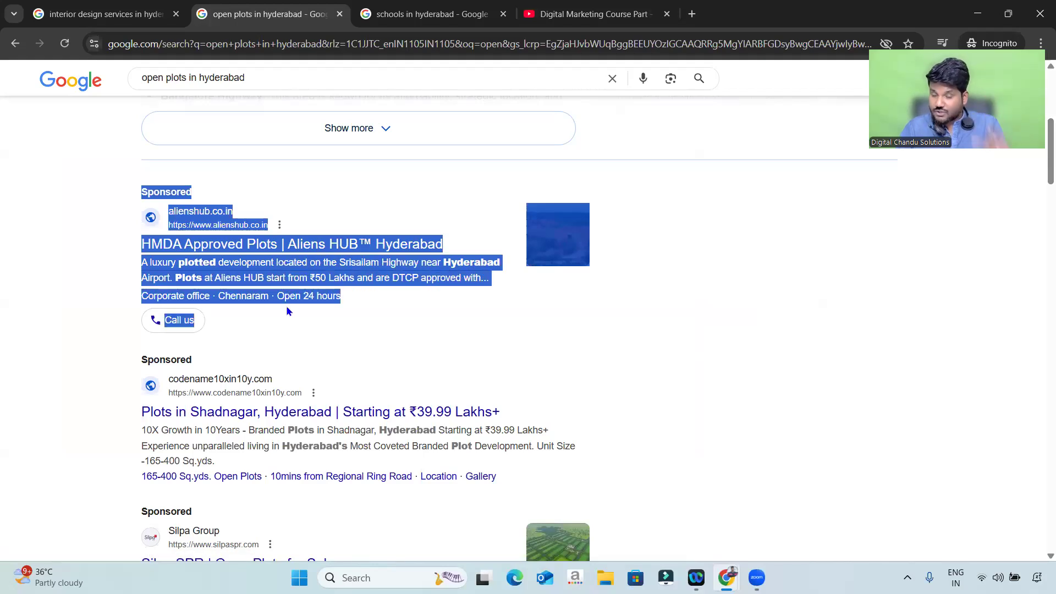
Step: Return to the browser window with the Google Ads account and bring up its empty new tab
{"action": "key", "text": "alt+Tab"}
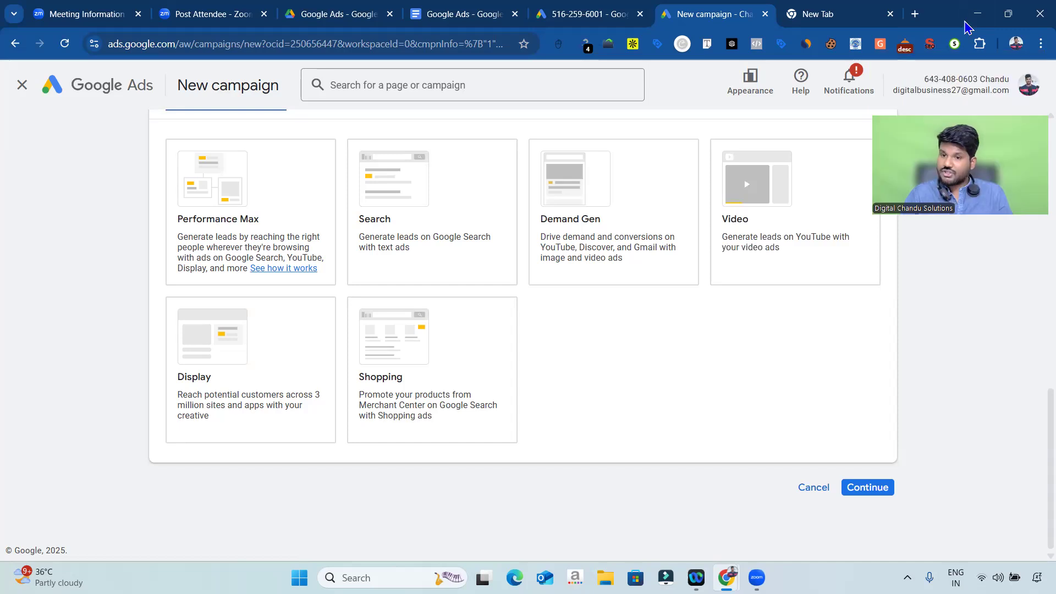
{"action": "left_click", "coordinate": [808, 15]}
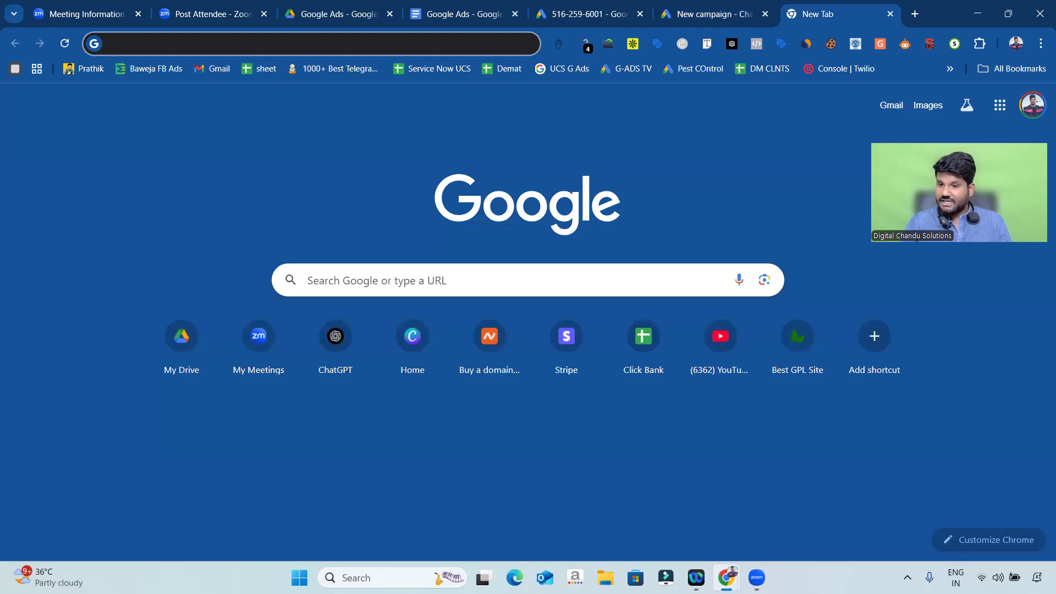
Step: Open the Promotions category of the Gmail inbox and mark the sponsored messages in the list
{"action": "left_click", "coordinate": [894, 106]}
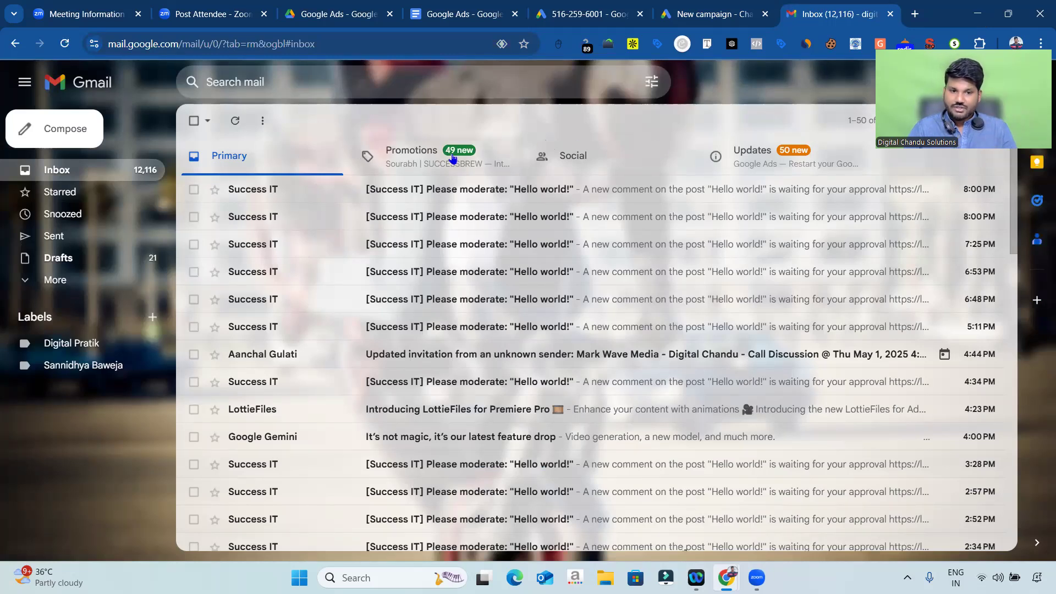
{"action": "left_click", "coordinate": [428, 162]}
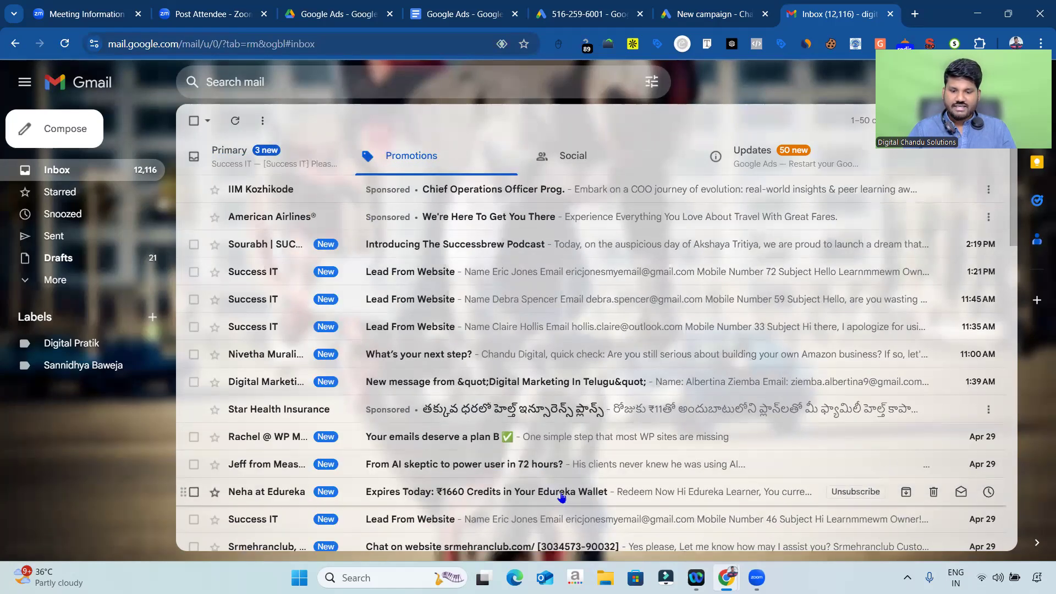
{"action": "mouse_move", "coordinate": [361, 177]}
{"action": "left_mouse_down"}
{"action": "mouse_move", "coordinate": [419, 191]}
{"action": "mouse_move", "coordinate": [361, 198]}
{"action": "mouse_move", "coordinate": [363, 170]}
{"action": "mouse_move", "coordinate": [416, 203]}
{"action": "mouse_move", "coordinate": [380, 226]}
{"action": "mouse_move", "coordinate": [356, 218]}
{"action": "mouse_move", "coordinate": [356, 205]}
{"action": "left_mouse_up"}
{"action": "mouse_move", "coordinate": [365, 263]}
{"action": "left_mouse_down"}
{"action": "mouse_move", "coordinate": [406, 262]}
{"action": "mouse_move", "coordinate": [419, 280]}
{"action": "mouse_move", "coordinate": [349, 285]}
{"action": "mouse_move", "coordinate": [357, 265]}
{"action": "mouse_move", "coordinate": [385, 297]}
{"action": "mouse_move", "coordinate": [416, 296]}
{"action": "mouse_move", "coordinate": [416, 311]}
{"action": "mouse_move", "coordinate": [348, 320]}
{"action": "mouse_move", "coordinate": [353, 295]}
{"action": "left_mouse_up"}
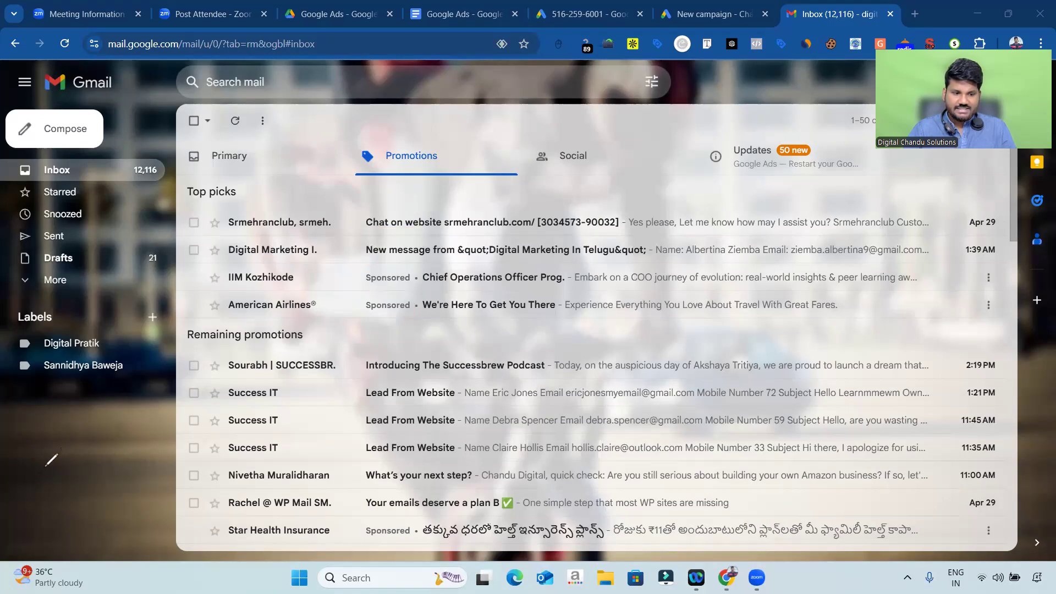
Step: Switch to the new Google Ads campaign and look at the Demand Gen campaign type
{"action": "left_click", "coordinate": [687, 12]}
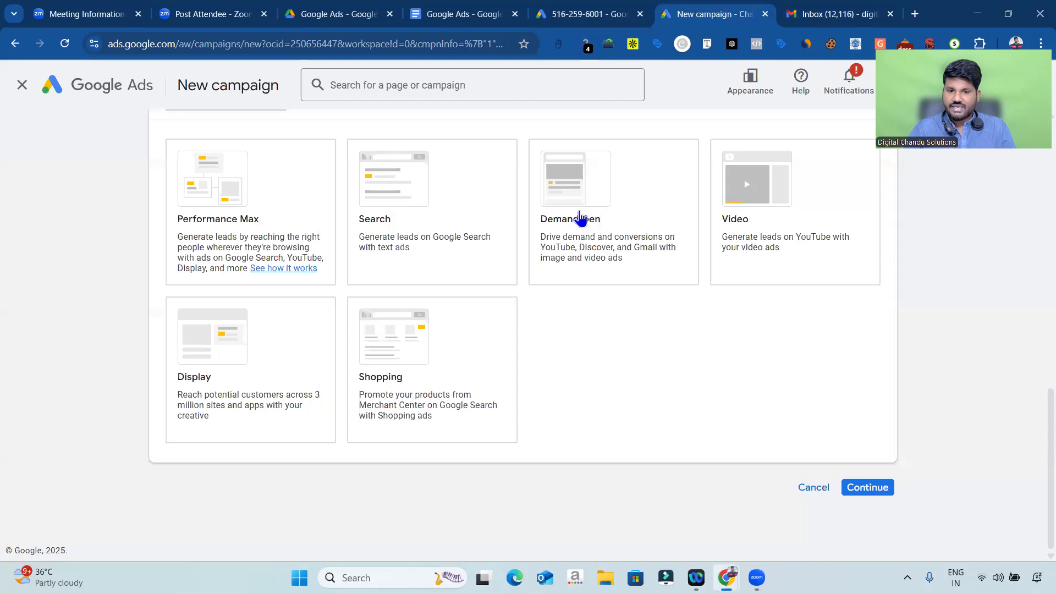
{"action": "left_click", "coordinate": [576, 220]}
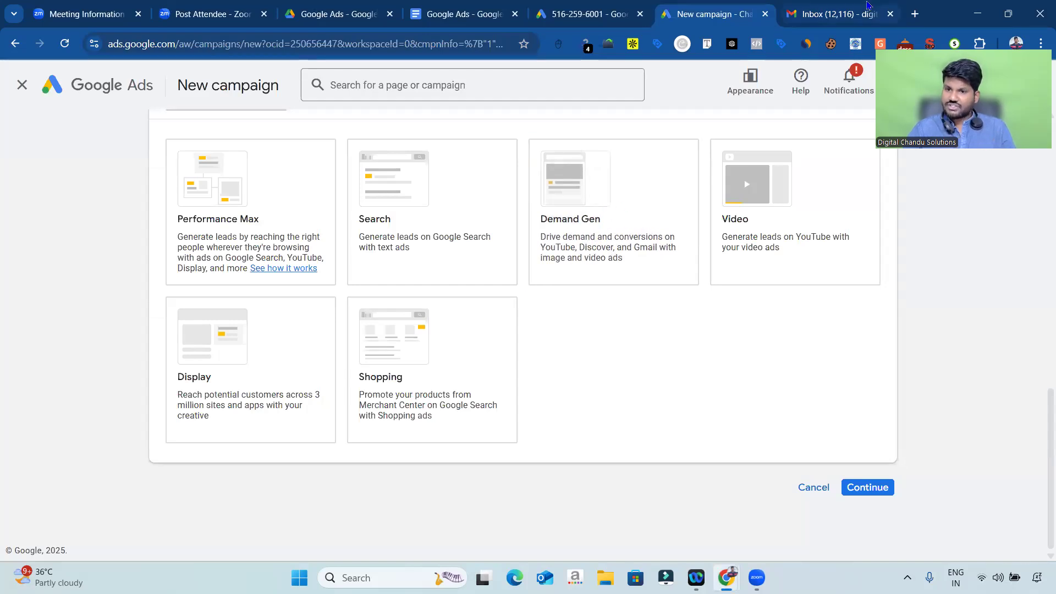
Step: Return to Gmail, open the IIM Kozhikode sponsored message and follow its Apply now link
{"action": "key", "text": "ctrl+Tab"}
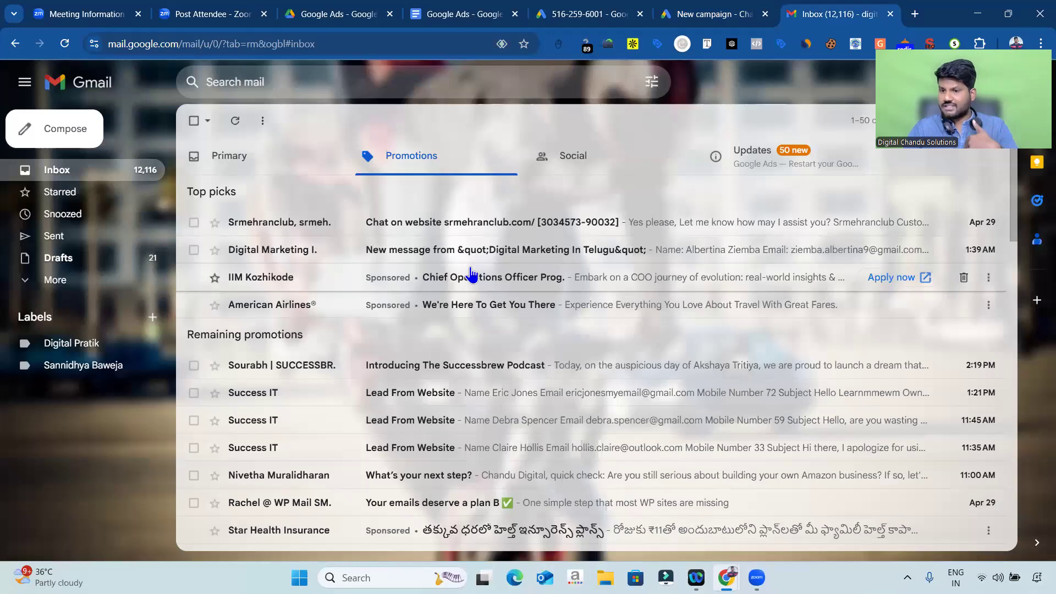
{"action": "left_click", "coordinate": [472, 273]}
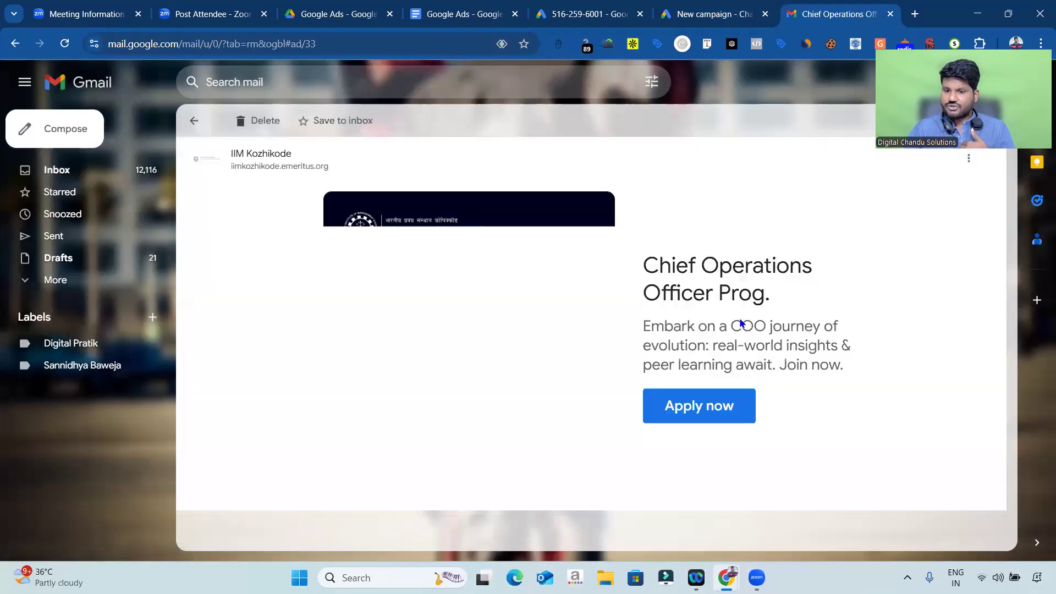
{"action": "left_click", "coordinate": [710, 418]}
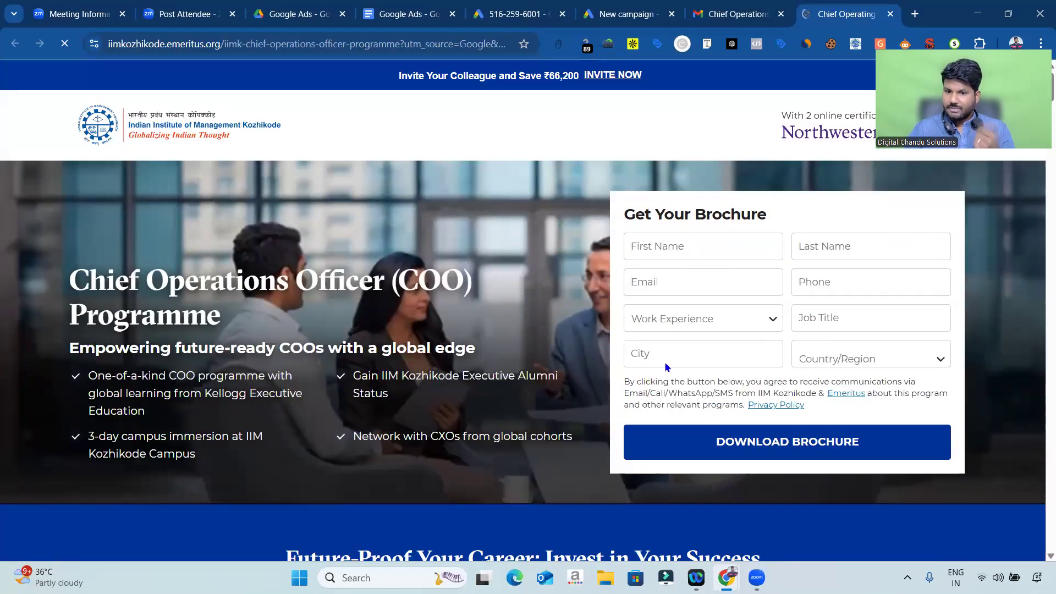
Step: Go through the First Name, Last Name, Email and Phone fields of the Get Your Brochure form, down to Download Brochure
{"action": "left_click", "coordinate": [703, 252]}
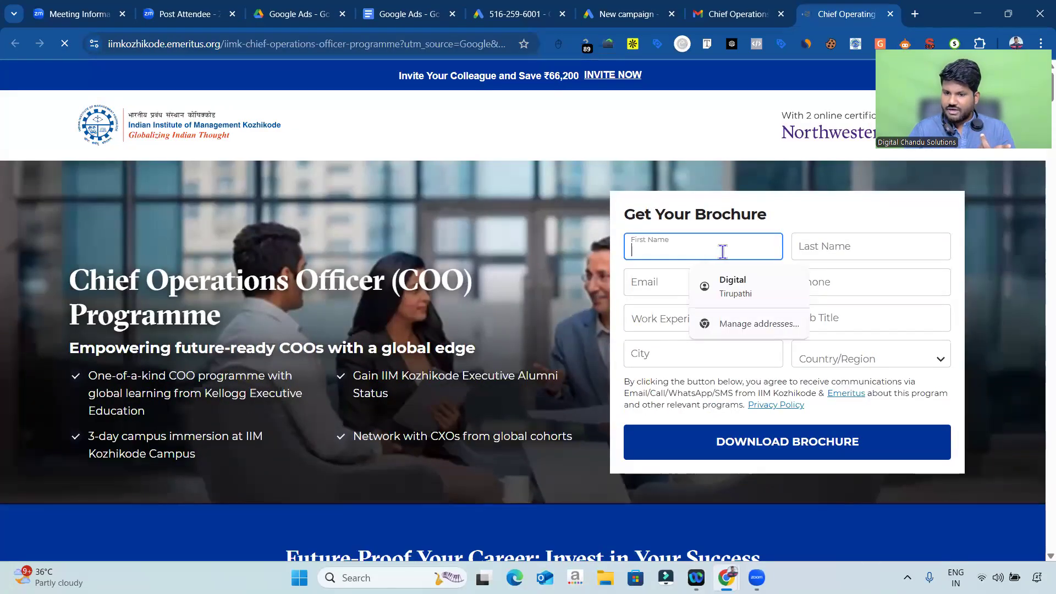
{"action": "left_click", "coordinate": [819, 246]}
{"action": "left_click", "coordinate": [690, 285]}
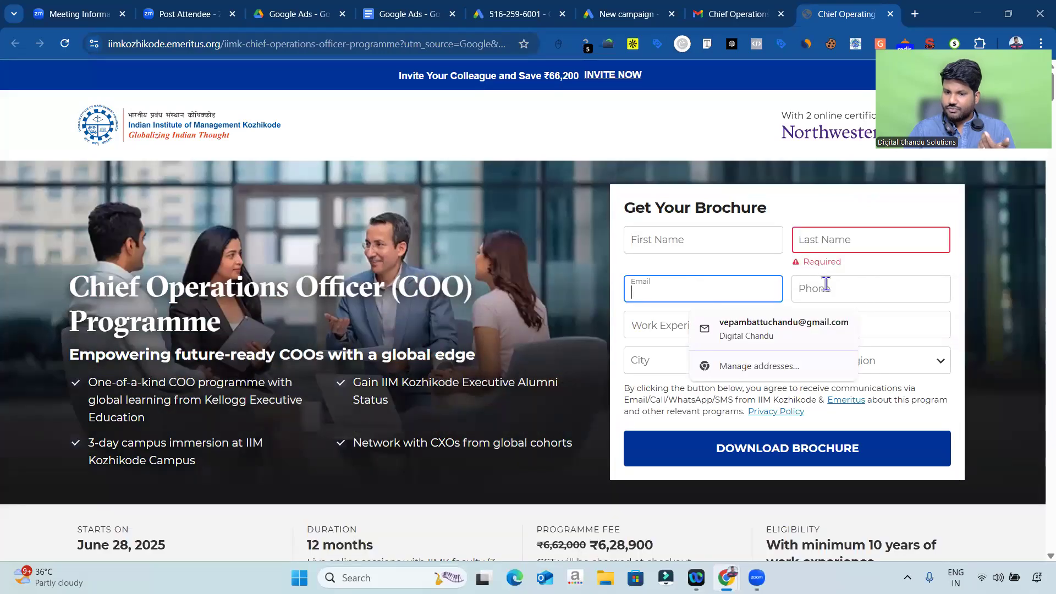
{"action": "key", "text": "Tab"}
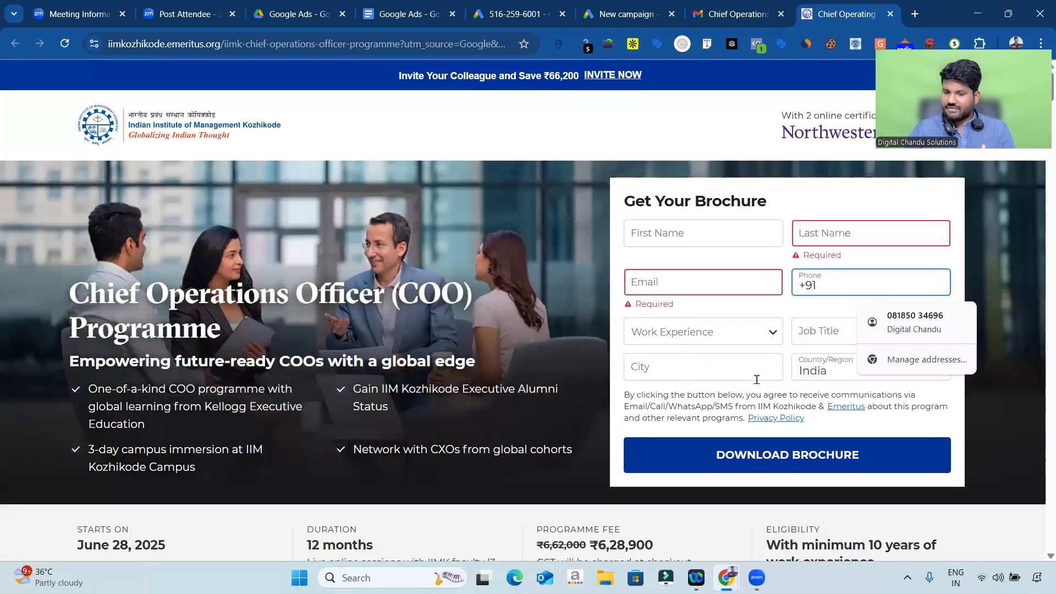
{"action": "left_click", "coordinate": [777, 458]}
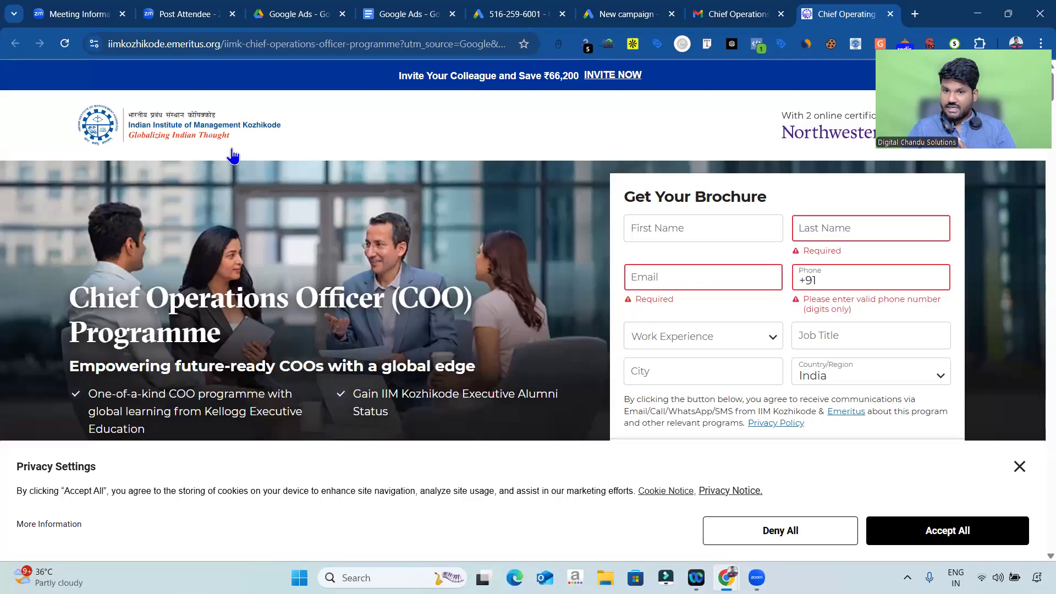
Step: Revisit the IIM Kozhikode ad in Gmail and return to the Demand Gen option in the Google Ads campaign
{"action": "left_click", "coordinate": [729, 14]}
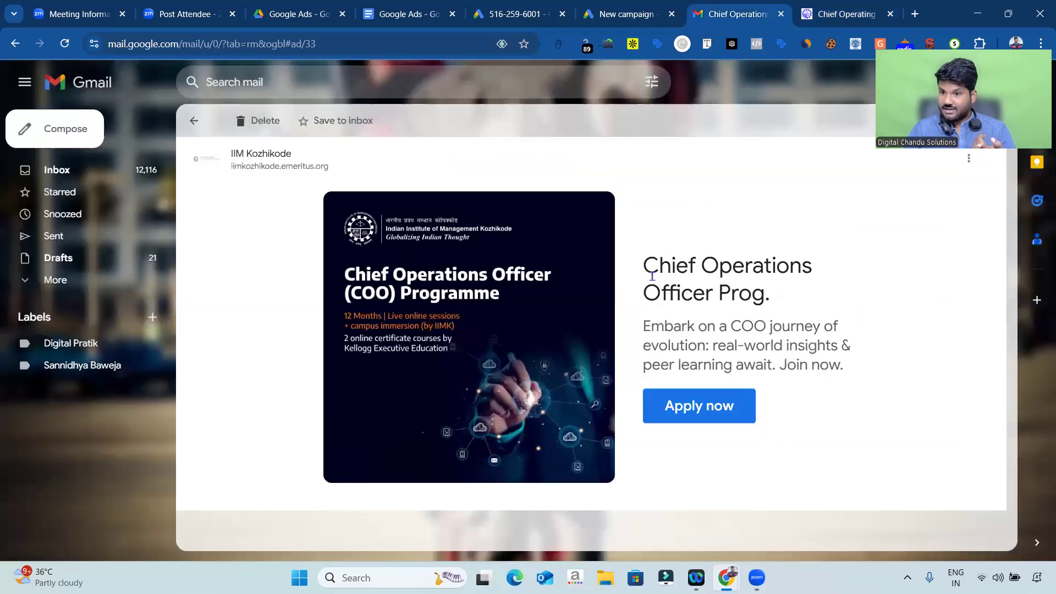
{"action": "left_click", "coordinate": [622, 11]}
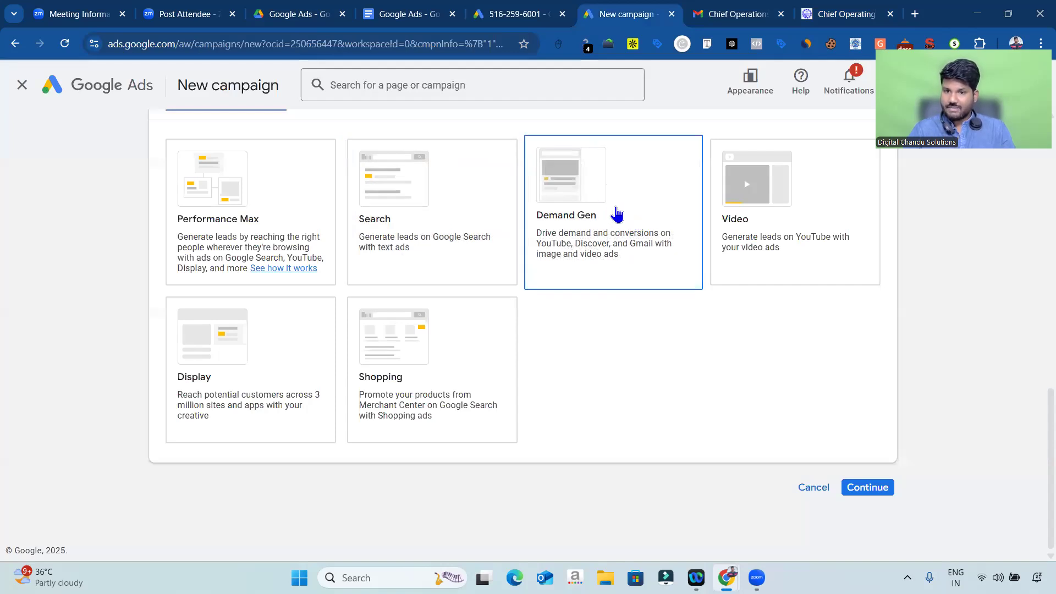
Step: Switch to the YouTube video in the incognito window and outline the Skip button on its video ad
{"action": "key", "text": "alt+Tab"}
{"action": "key", "text": "alt+Tab"}
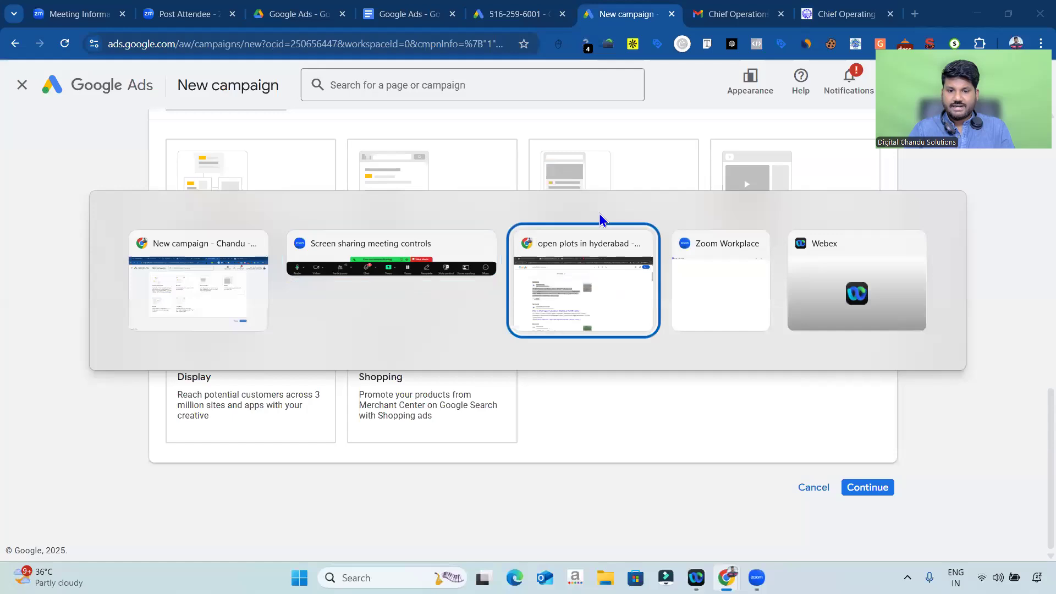
{"action": "left_click", "coordinate": [572, 14]}
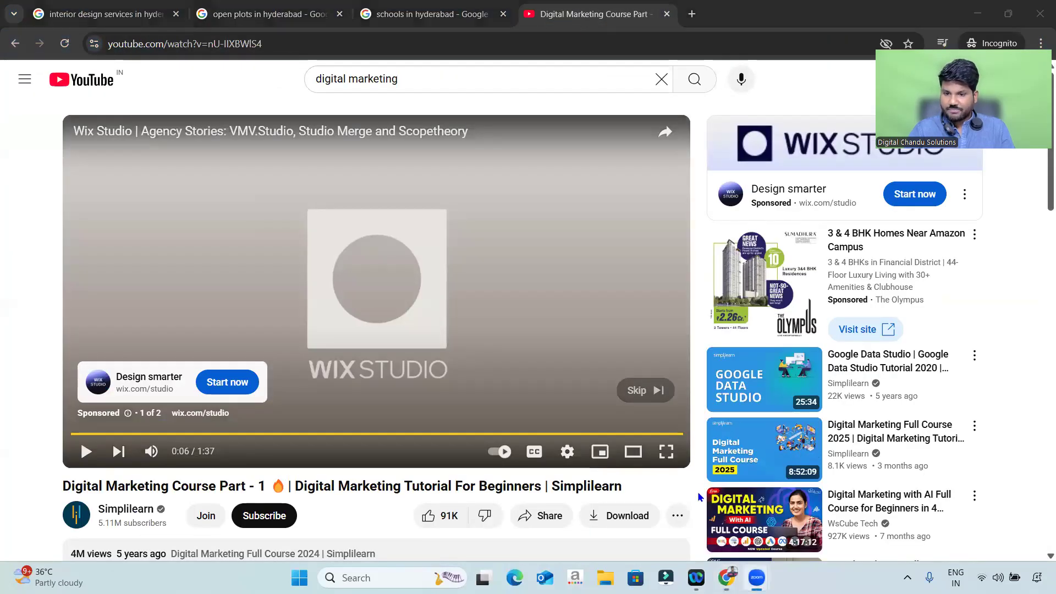
{"action": "mouse_move", "coordinate": [605, 366]}
{"action": "left_mouse_down"}
{"action": "mouse_move", "coordinate": [676, 354]}
{"action": "mouse_move", "coordinate": [670, 410]}
{"action": "left_mouse_up"}
{"action": "mouse_move", "coordinate": [589, 412]}
{"action": "left_mouse_down"}
{"action": "mouse_move", "coordinate": [597, 361]}
{"action": "mouse_move", "coordinate": [622, 363]}
{"action": "left_mouse_up"}
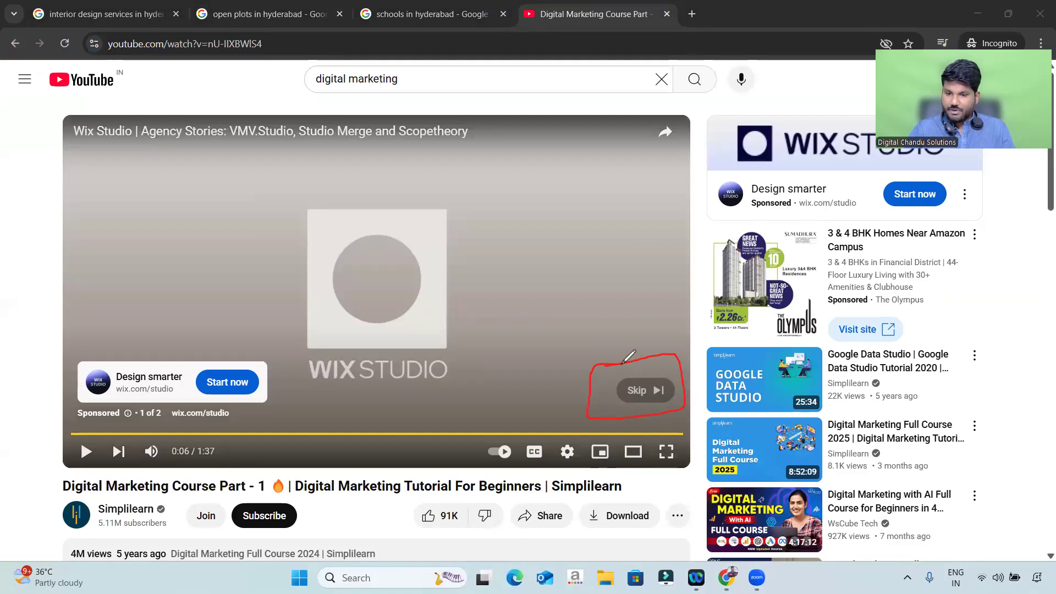
Step: Outline The Olympus homes ad and its Sponsored label beside the video, and draw a tick mark next to it
{"action": "mouse_move", "coordinate": [718, 219]}
{"action": "left_mouse_down"}
{"action": "mouse_move", "coordinate": [880, 209]}
{"action": "mouse_move", "coordinate": [982, 218]}
{"action": "mouse_move", "coordinate": [975, 345]}
{"action": "mouse_move", "coordinate": [715, 347]}
{"action": "mouse_move", "coordinate": [697, 318]}
{"action": "mouse_move", "coordinate": [710, 223]}
{"action": "mouse_move", "coordinate": [728, 217]}
{"action": "left_mouse_up"}
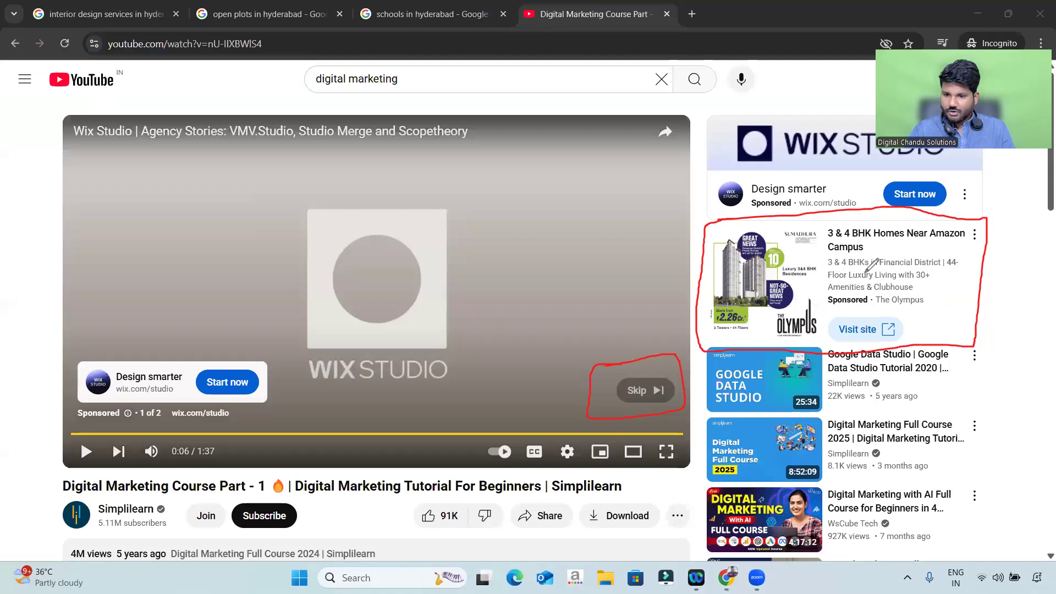
{"action": "mouse_move", "coordinate": [829, 290]}
{"action": "left_mouse_down"}
{"action": "mouse_move", "coordinate": [877, 290]}
{"action": "mouse_move", "coordinate": [875, 312]}
{"action": "mouse_move", "coordinate": [828, 315]}
{"action": "mouse_move", "coordinate": [825, 292]}
{"action": "left_mouse_up"}
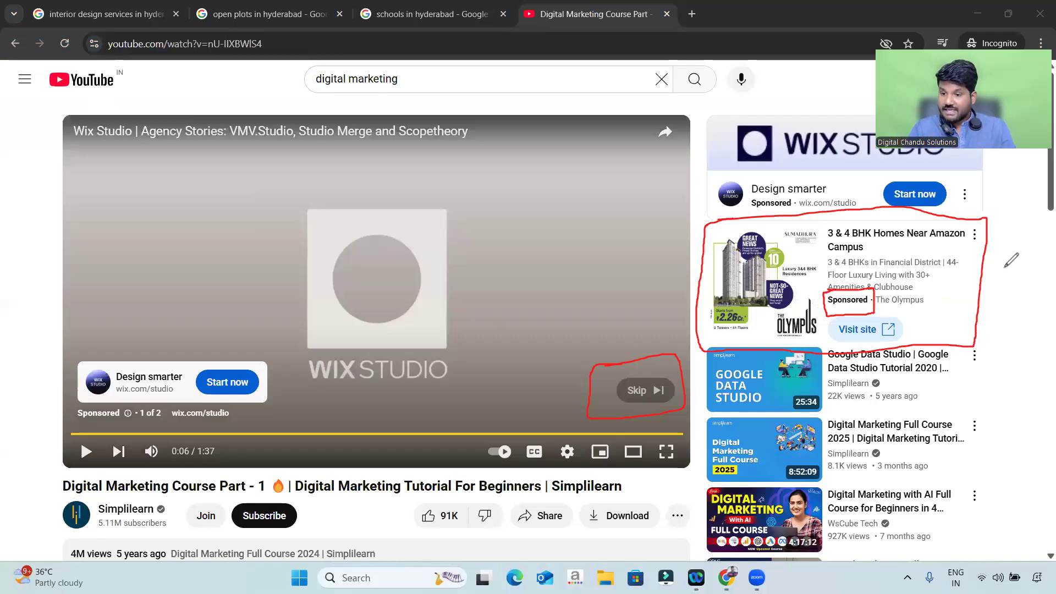
{"action": "mouse_move", "coordinate": [995, 275]}
{"action": "left_mouse_down"}
{"action": "mouse_move", "coordinate": [1010, 293]}
{"action": "mouse_move", "coordinate": [1023, 216]}
{"action": "left_mouse_up"}
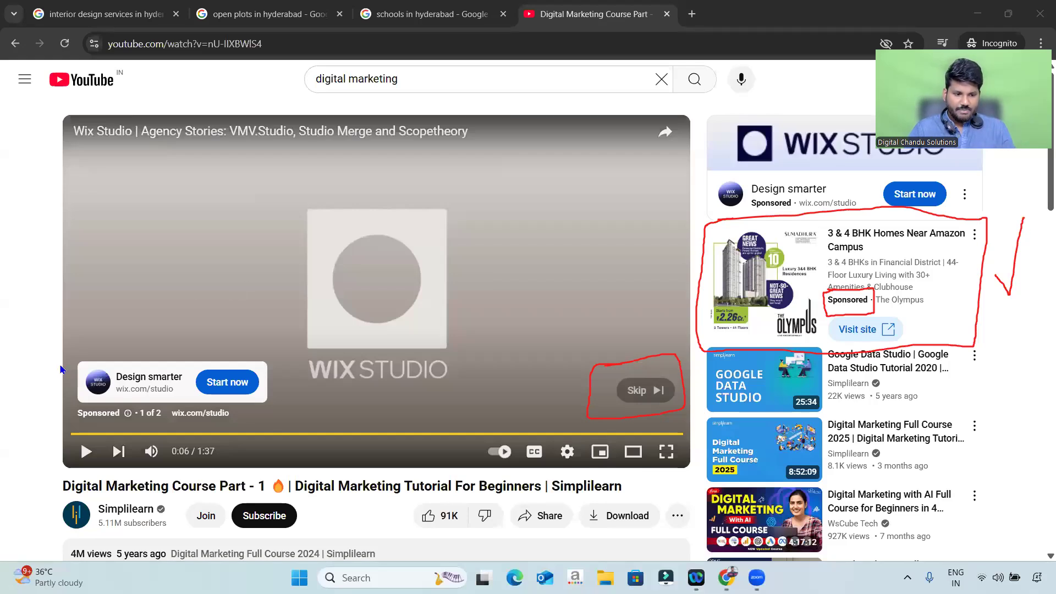
Step: Return to the new Google Ads campaign and review the Video and Display campaign types along with the Leads objective
{"action": "key", "text": "alt+Tab"}
{"action": "key", "text": "alt+Tab"}
{"action": "key", "text": "alt+Tab"}
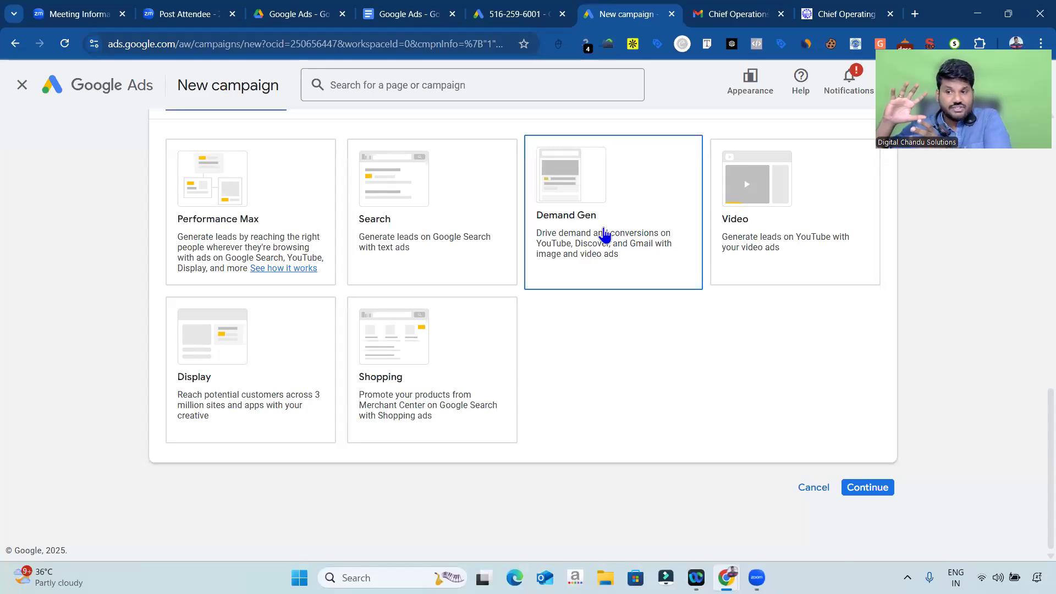
{"action": "left_click", "coordinate": [763, 221]}
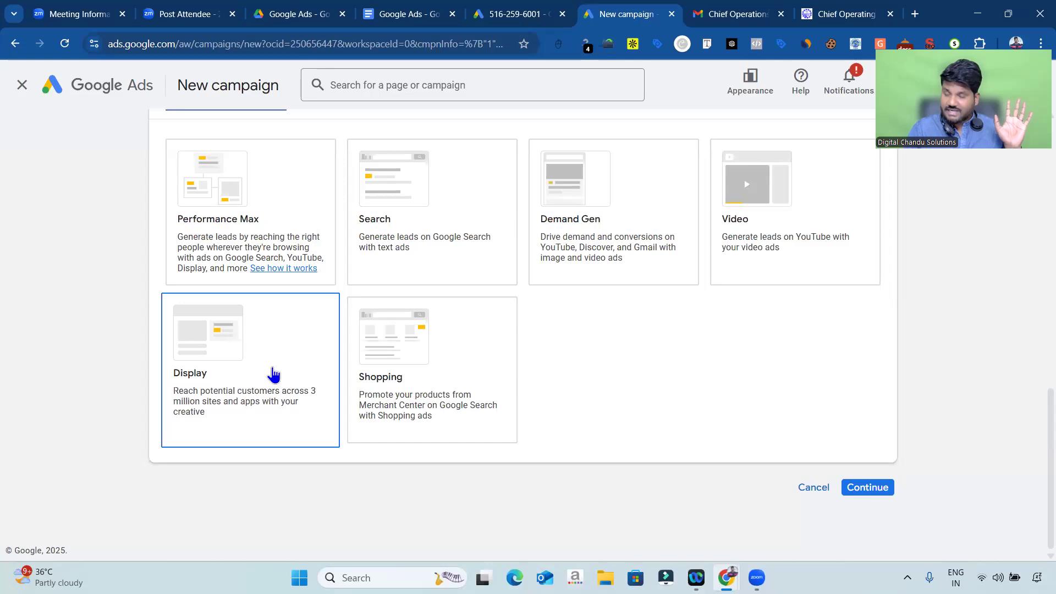
{"action": "left_click", "coordinate": [249, 366]}
{"action": "scroll", "coordinate": [248, 363], "scroll_direction": "up", "scroll_amount": 8}
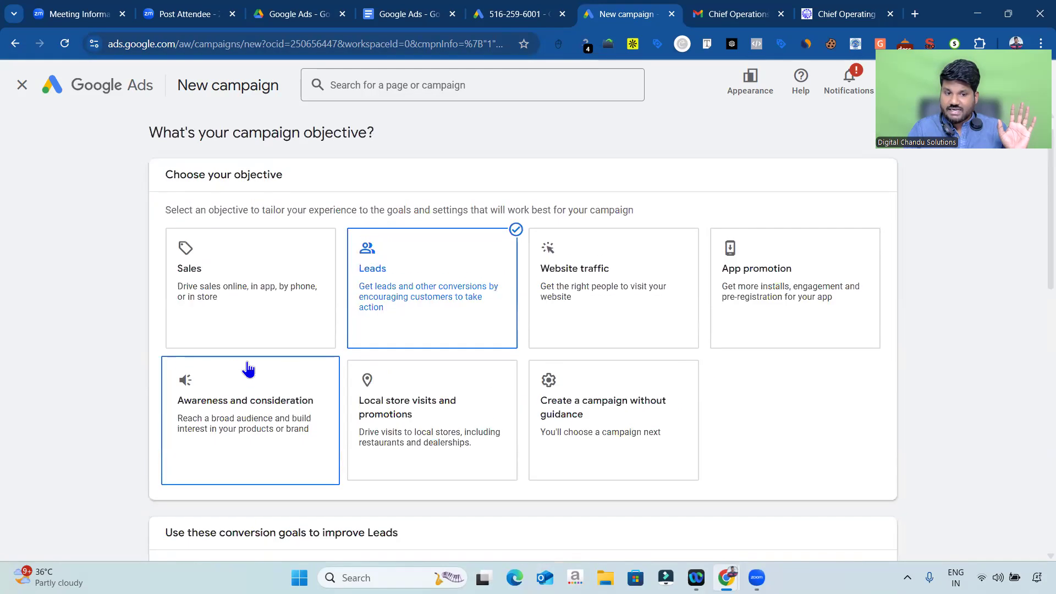
{"action": "left_click", "coordinate": [412, 310]}
{"action": "scroll", "coordinate": [410, 316], "scroll_direction": "down", "scroll_amount": 5}
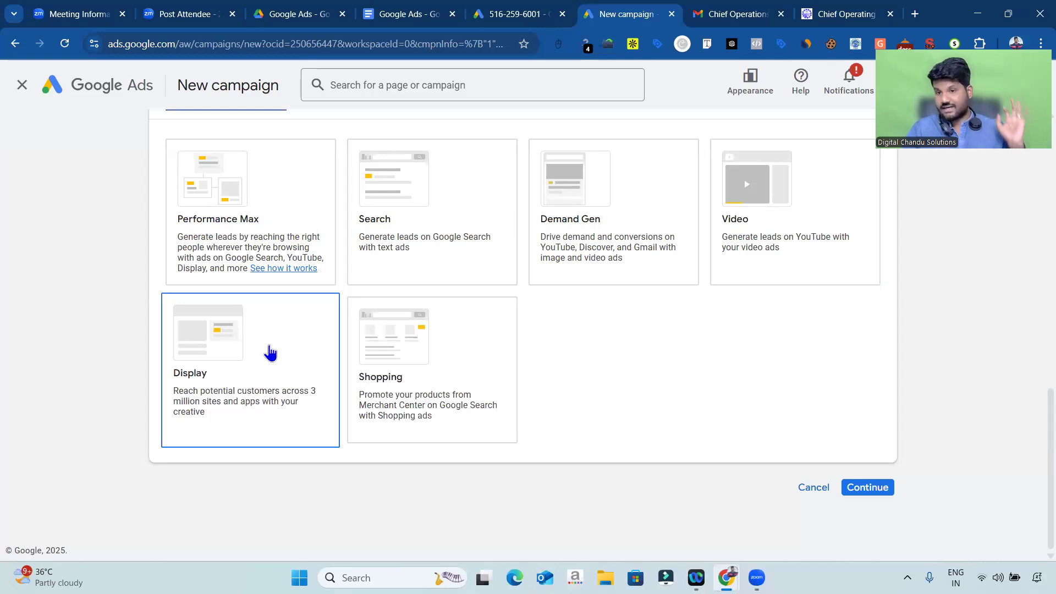
Step: Search the web for "news in telugu today" in a new browser tab
{"action": "left_click", "coordinate": [915, 14]}
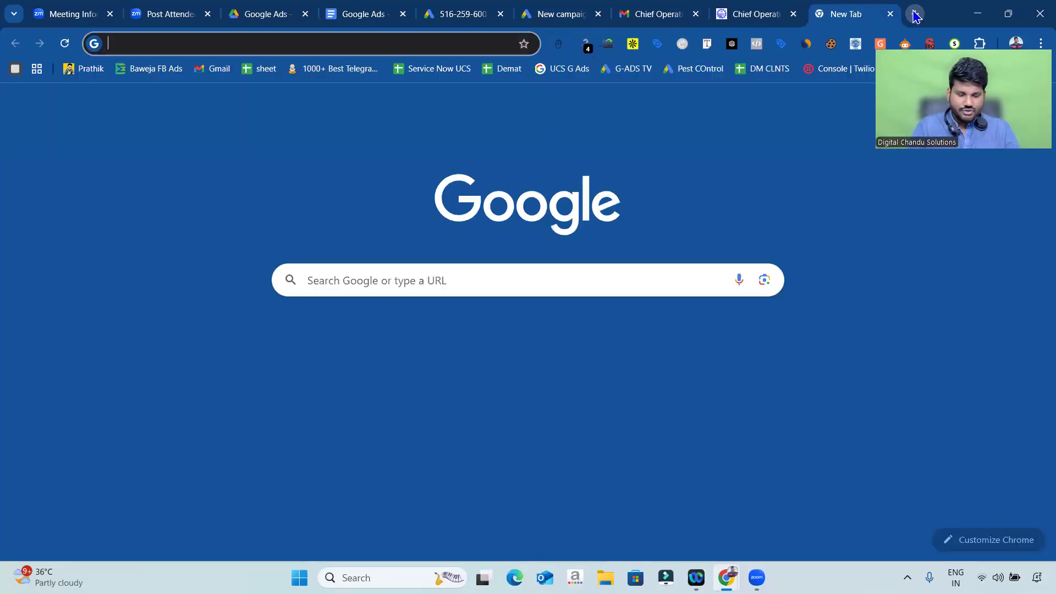
{"action": "type", "text": "news i"}
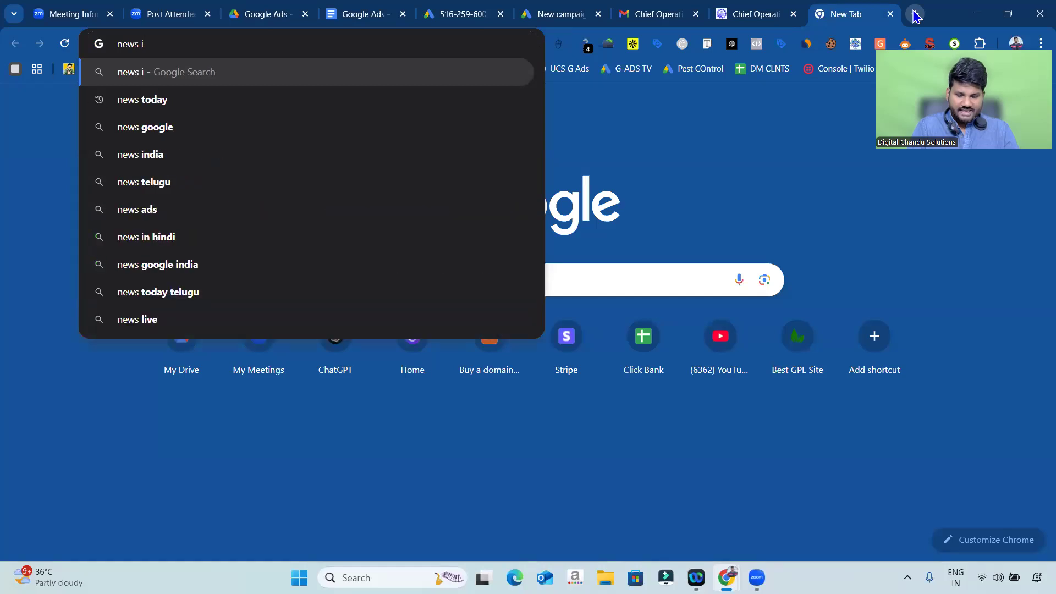
{"action": "type", "text": "n telugu"}
{"action": "key", "text": "Down"}
{"action": "key", "text": "Return"}
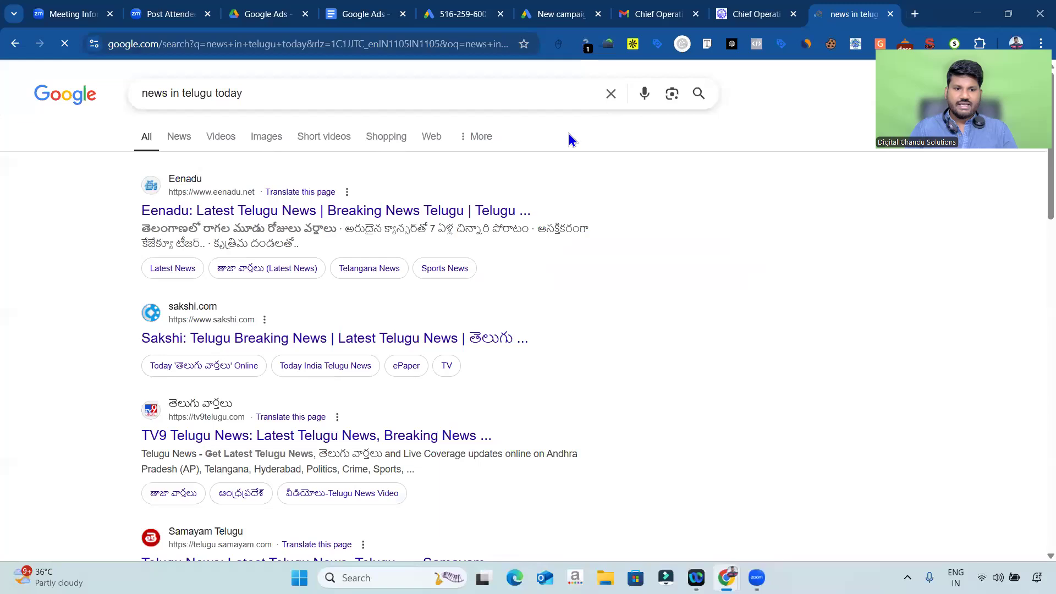
Step: Open the Eenadu news site, dismissing the translation prompt, and examine its homepage for display ad placements
{"action": "left_click", "coordinate": [299, 214]}
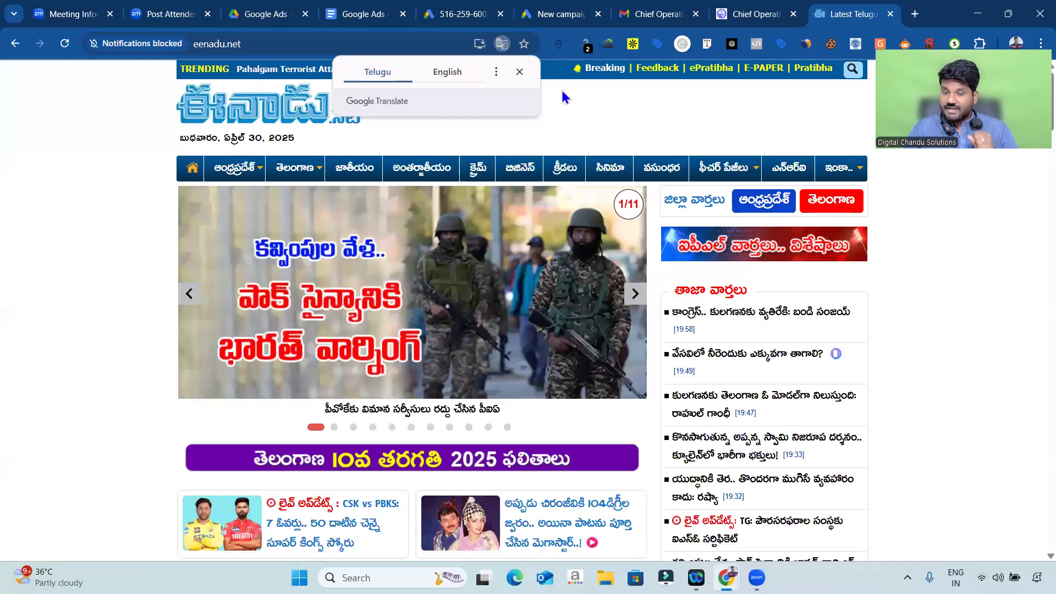
{"action": "left_click", "coordinate": [526, 79]}
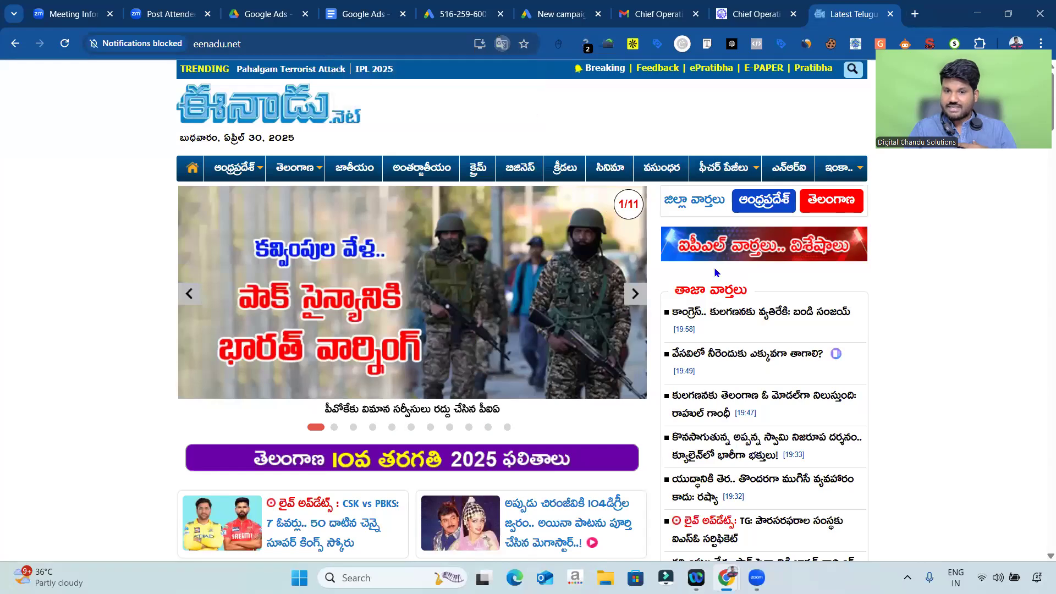
{"action": "scroll", "coordinate": [735, 315], "scroll_direction": "down", "scroll_amount": 6}
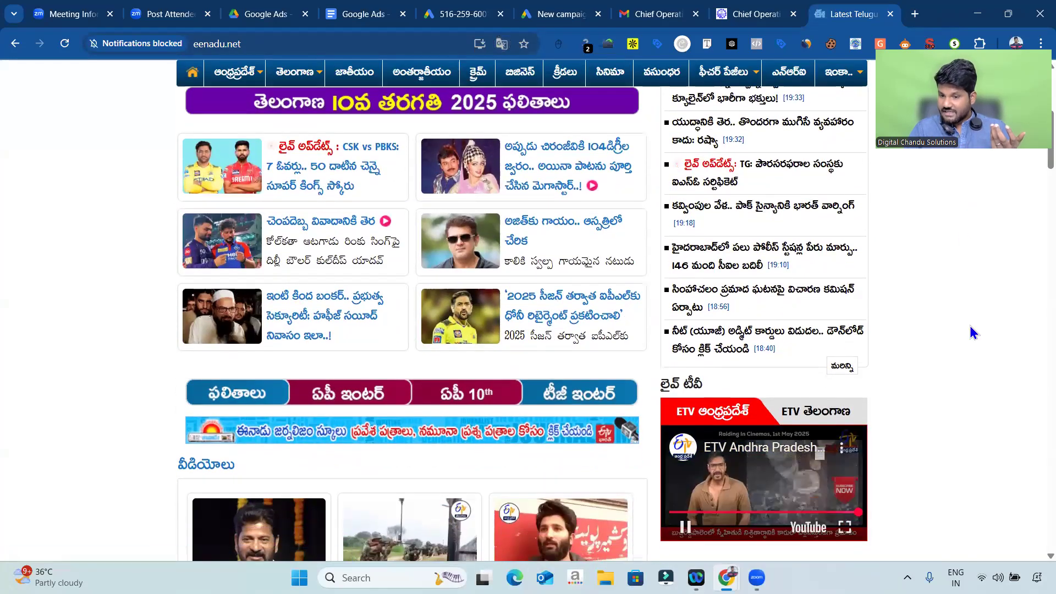
{"action": "scroll", "coordinate": [130, 301], "scroll_direction": "up", "scroll_amount": 7}
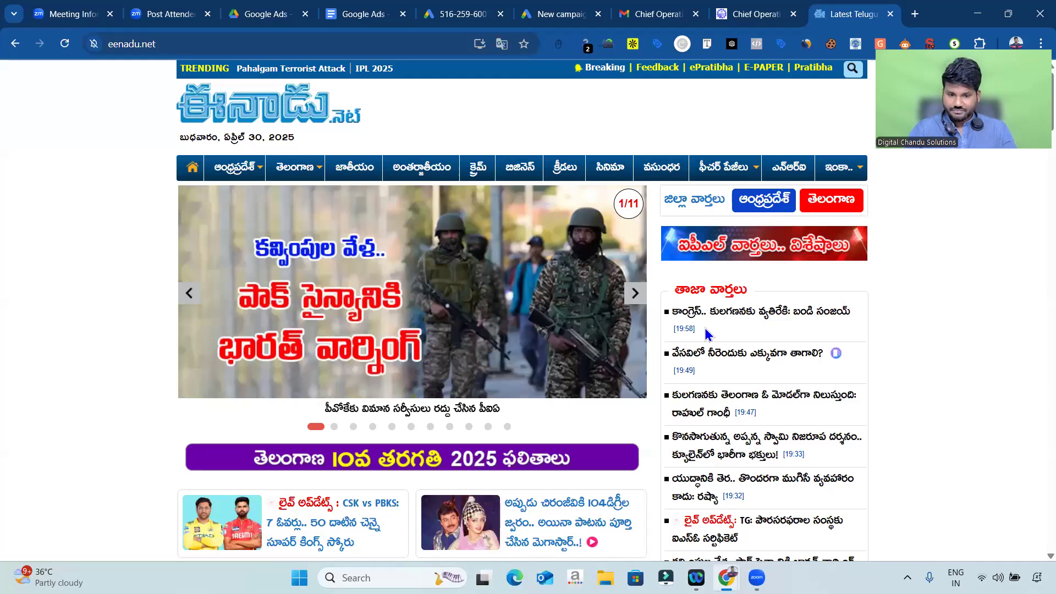
Step: Open the top story in Eenadu's latest news list and examine the article page for display ads
{"action": "scroll", "coordinate": [708, 334], "scroll_direction": "down", "scroll_amount": 2}
{"action": "left_click", "coordinate": [762, 235]}
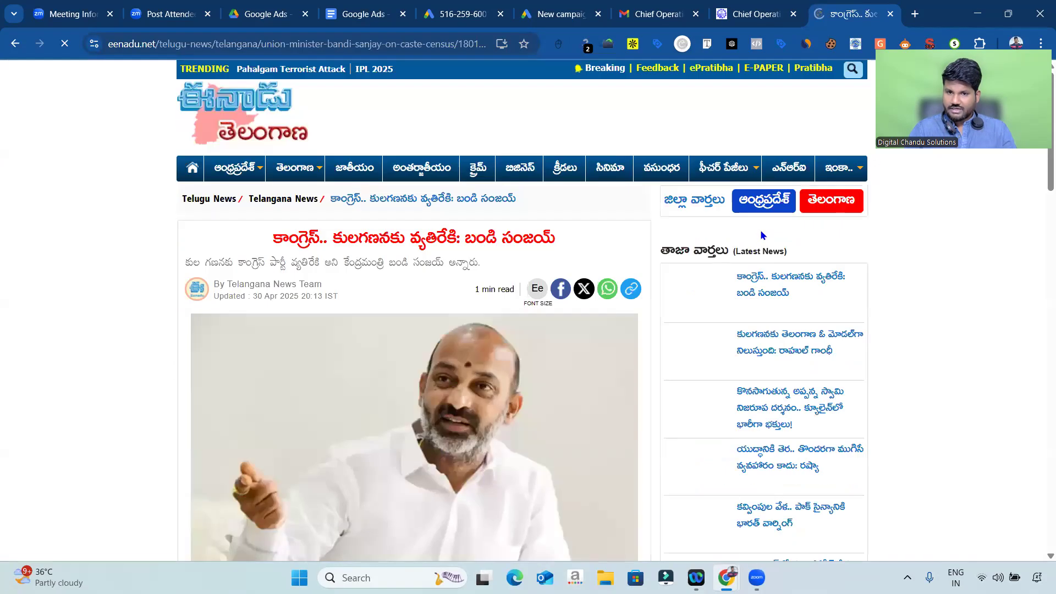
{"action": "scroll", "coordinate": [620, 383], "scroll_direction": "down", "scroll_amount": 10}
{"action": "scroll", "coordinate": [620, 383], "scroll_direction": "down", "scroll_amount": 20}
{"action": "scroll", "coordinate": [620, 384], "scroll_direction": "up", "scroll_amount": 20}
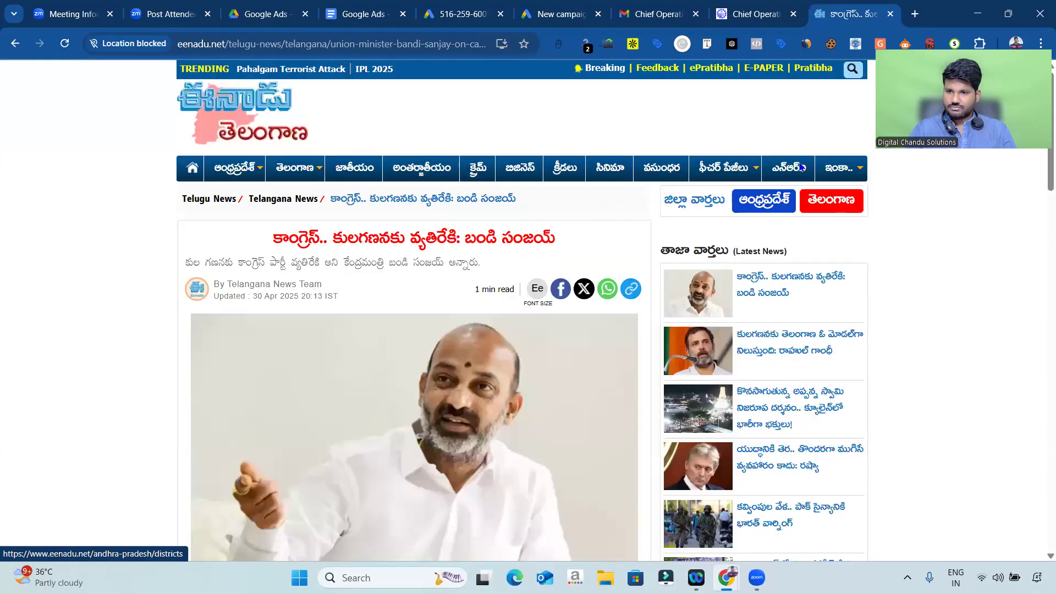
Step: Search the web for "latest news india" in a new browser tab
{"action": "left_click", "coordinate": [917, 10]}
{"action": "type", "text": "later"}
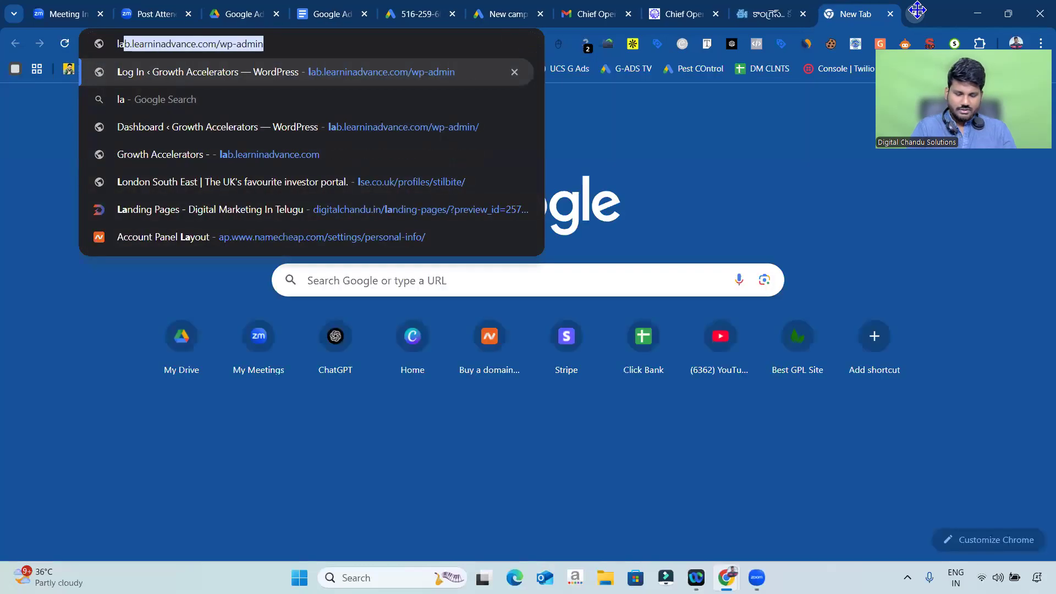
{"action": "key", "text": "BackSpace"}
{"action": "key", "text": "Down"}
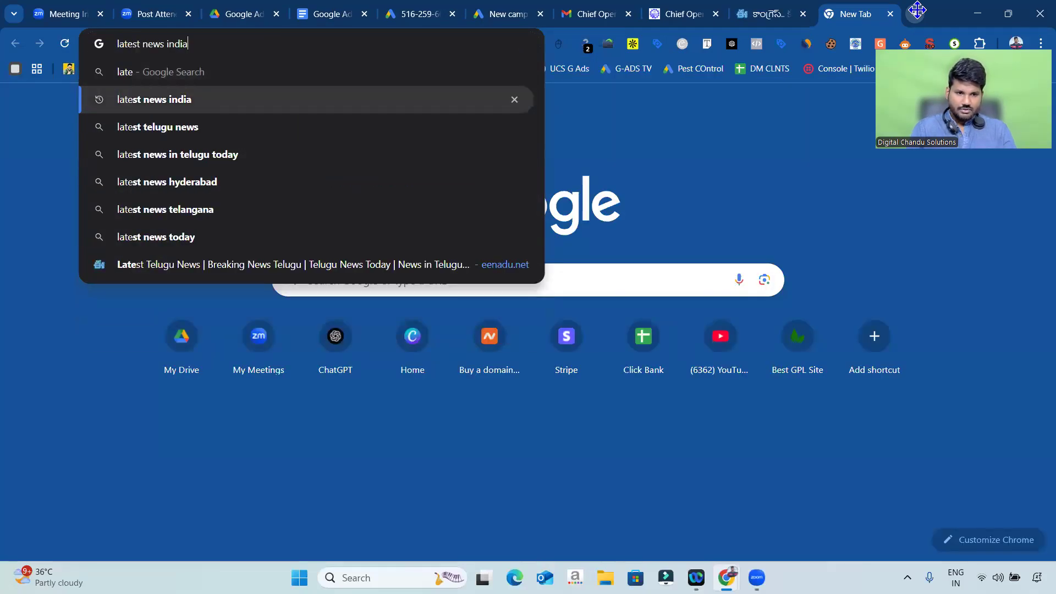
{"action": "key", "text": "Return"}
{"action": "scroll", "coordinate": [358, 208], "scroll_direction": "down", "scroll_amount": 3}
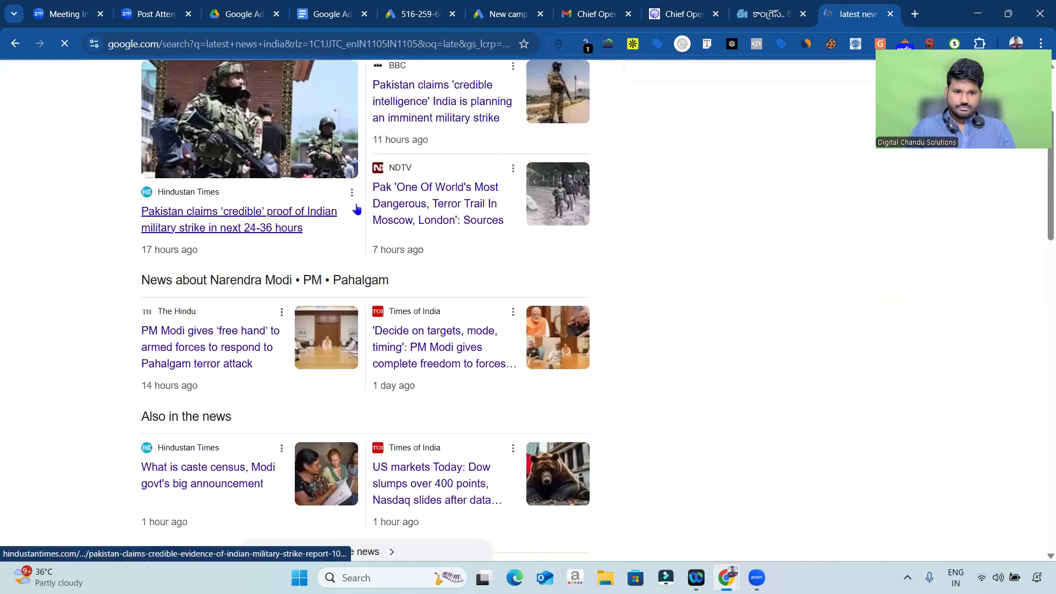
Step: Open the Hindustan Times story about Pakistan's claimed proof of a military strike in a separate tab to view its display ads
{"action": "right_click", "coordinate": [283, 212]}
{"action": "left_click", "coordinate": [338, 226]}
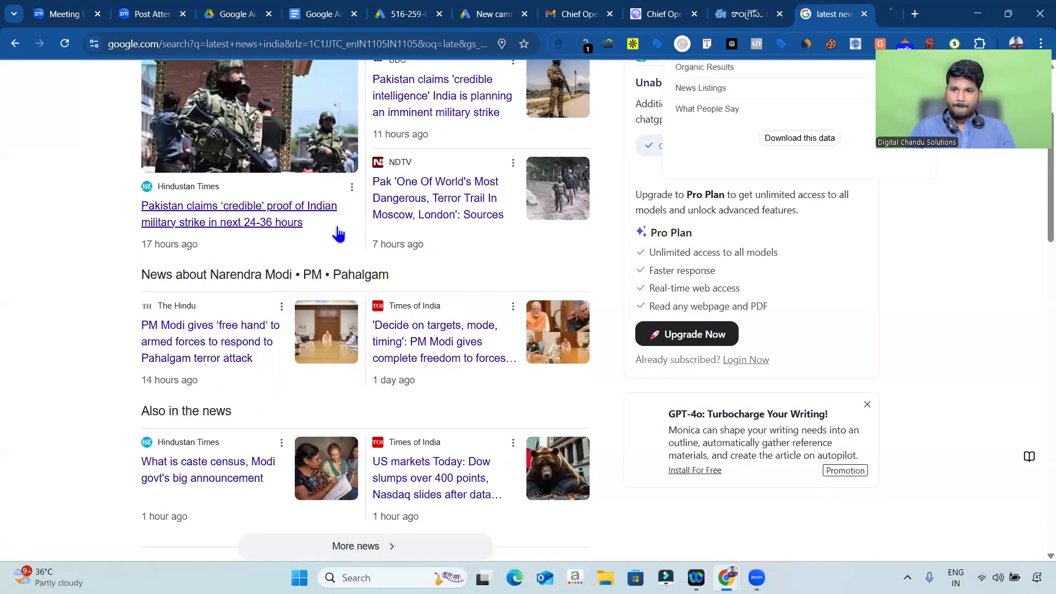
{"action": "left_click", "coordinate": [713, 7]}
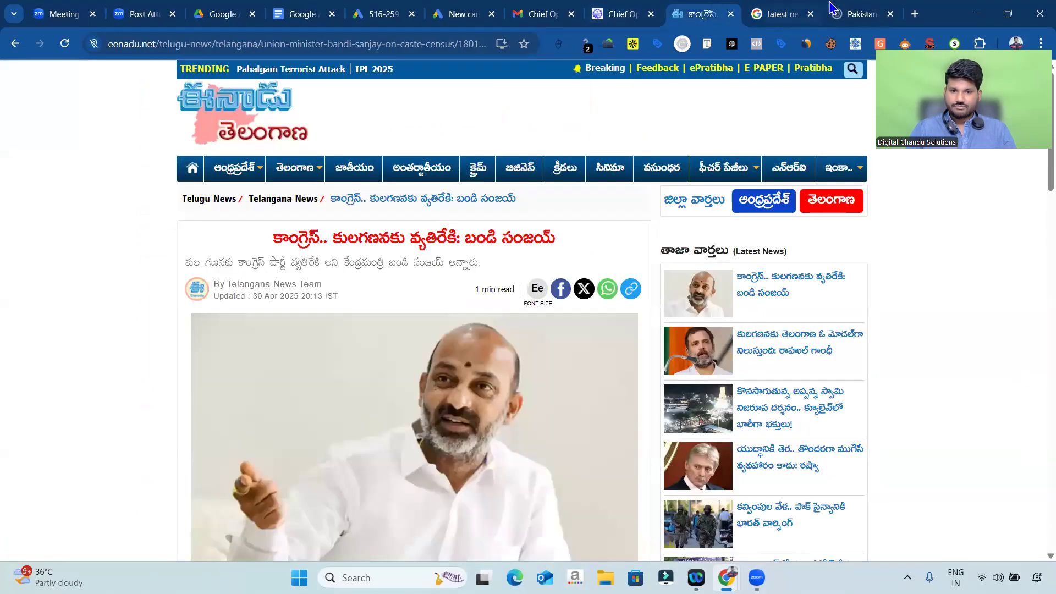
{"action": "left_click", "coordinate": [855, 13]}
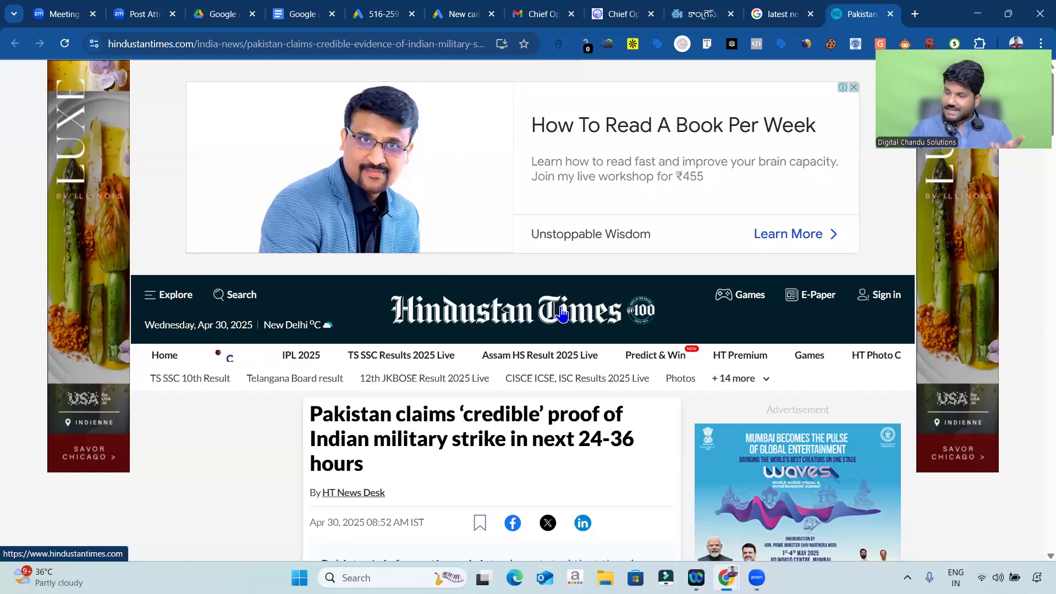
Step: Check the ad provider of the article's top banner, then examine the other ads around the story
{"action": "left_click", "coordinate": [854, 89]}
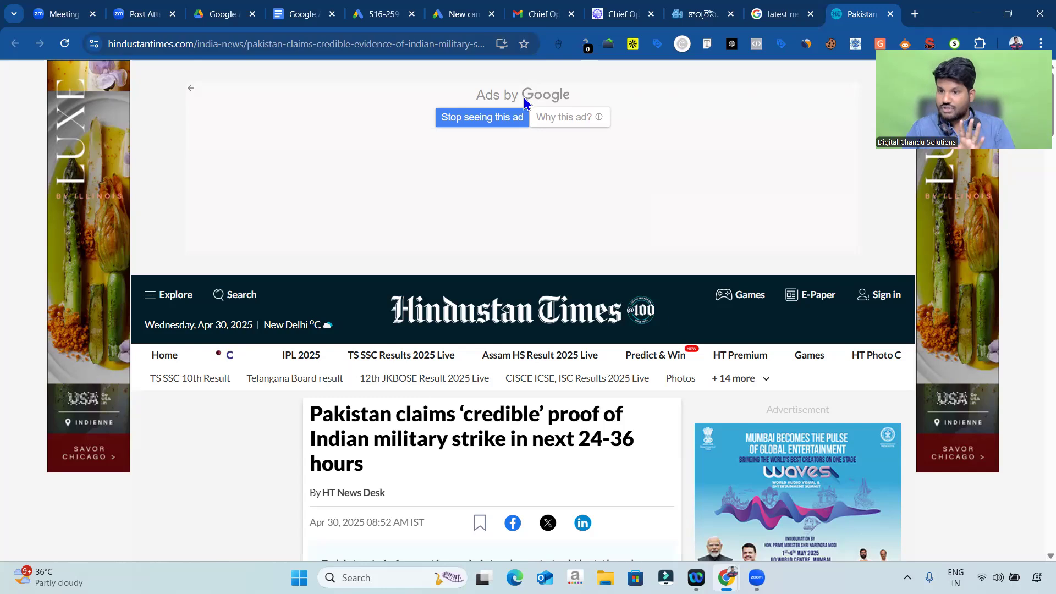
{"action": "left_click", "coordinate": [191, 88]}
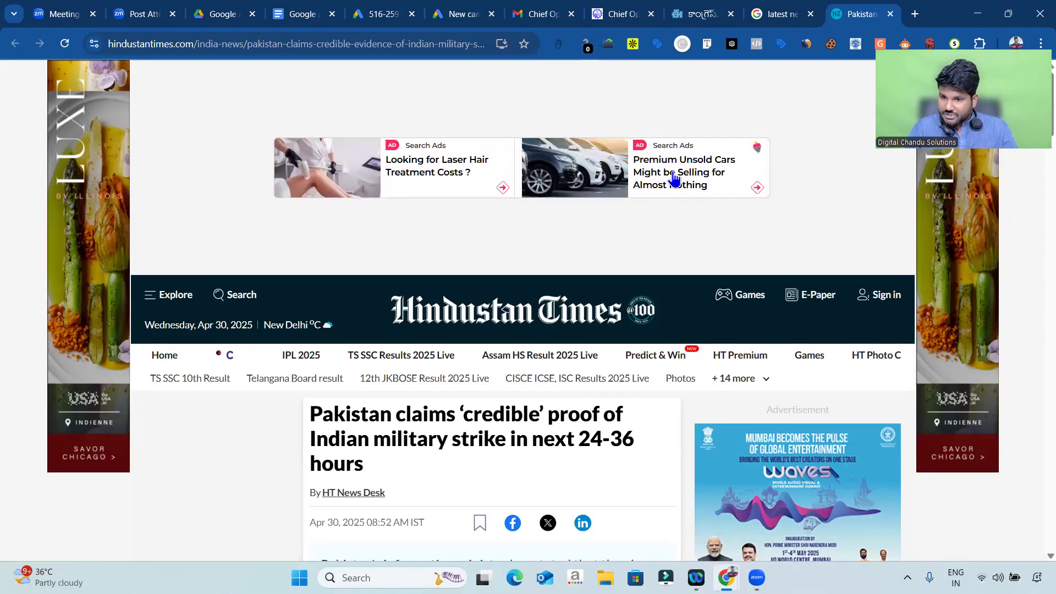
{"action": "scroll", "coordinate": [926, 292], "scroll_direction": "down", "scroll_amount": 2}
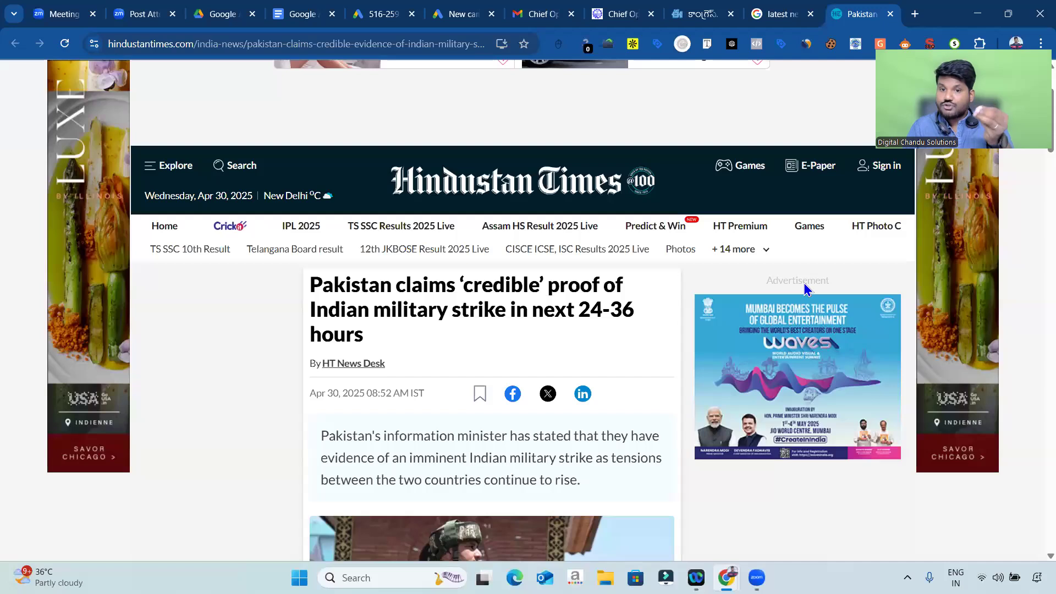
Step: Search the web for "mobile phone under 20000" in a new browser tab and examine the results for product listings
{"action": "left_click", "coordinate": [465, 13]}
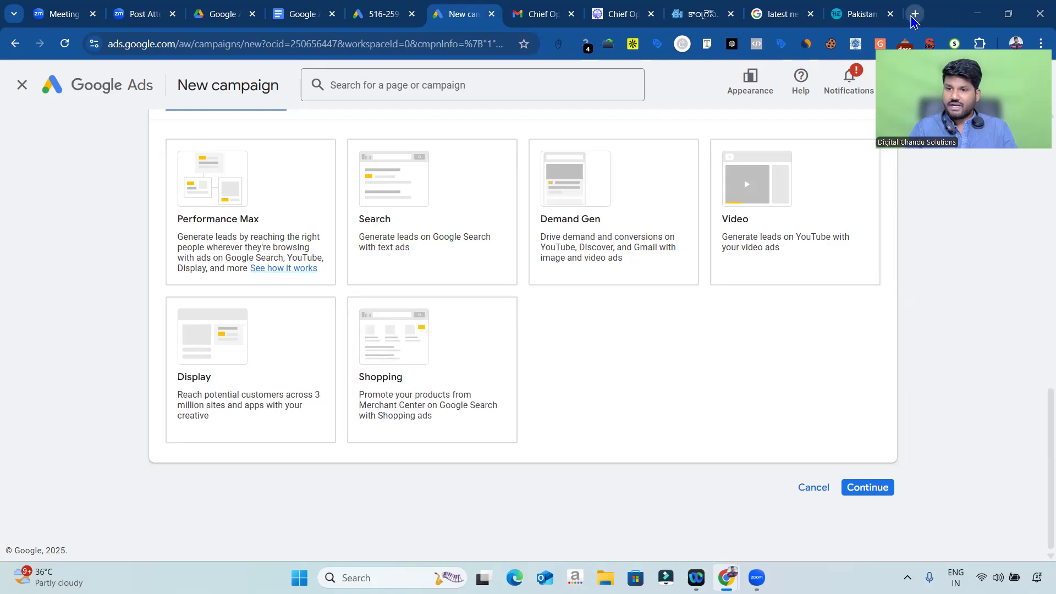
{"action": "left_click", "coordinate": [915, 14]}
{"action": "type", "text": "mobile"}
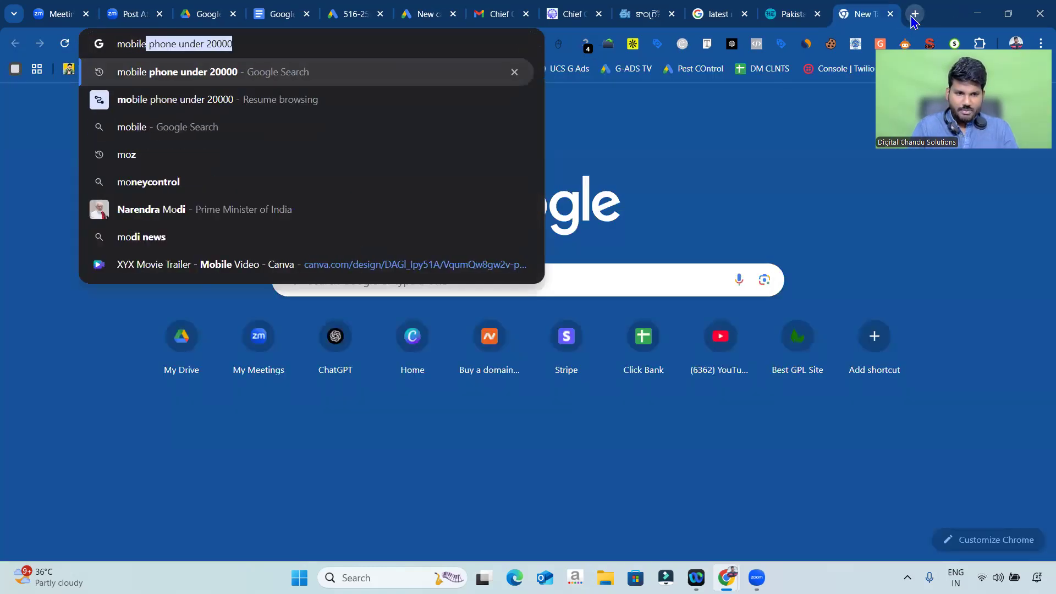
{"action": "key", "text": "Return"}
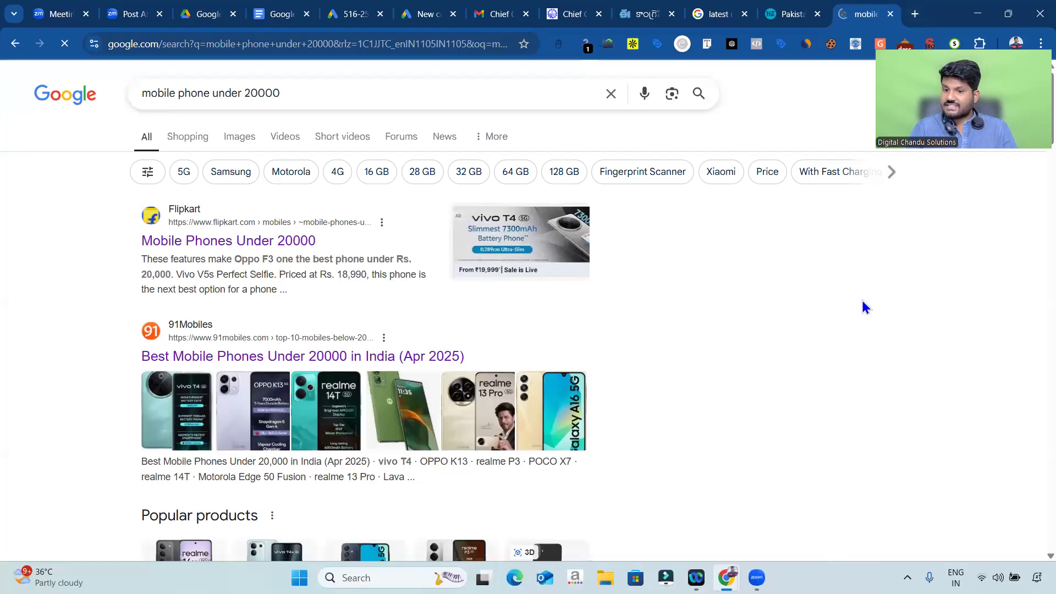
{"action": "scroll", "coordinate": [794, 354], "scroll_direction": "down", "scroll_amount": 4}
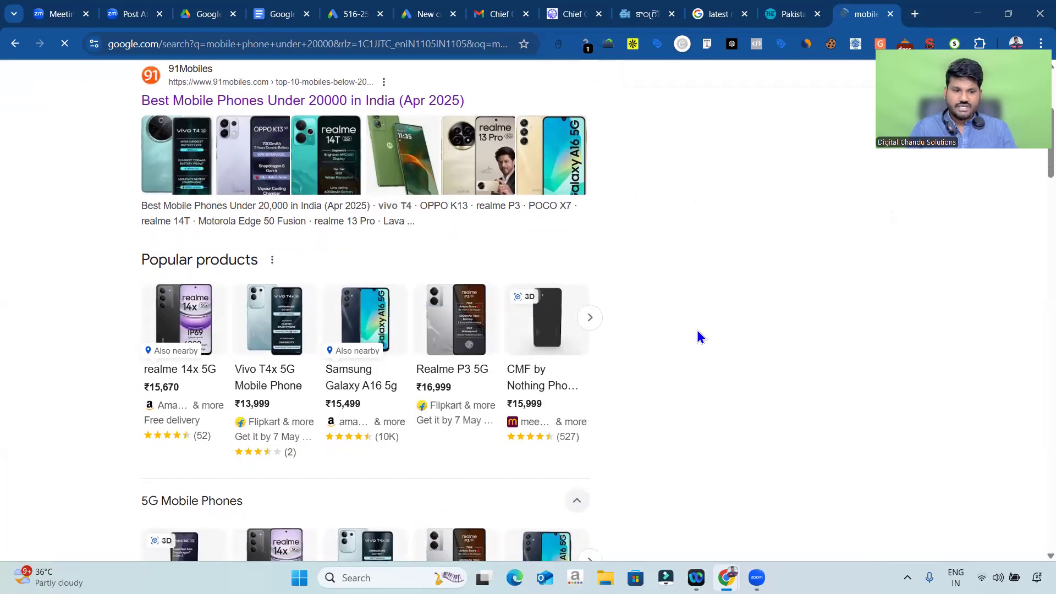
{"action": "scroll", "coordinate": [698, 337], "scroll_direction": "down", "scroll_amount": 2}
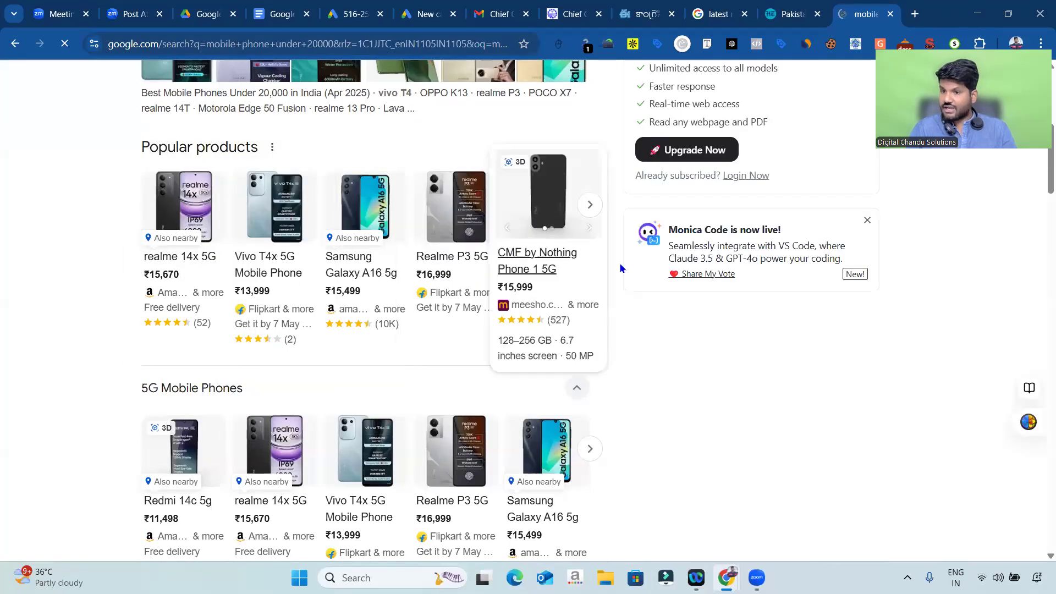
{"action": "scroll", "coordinate": [723, 297], "scroll_direction": "up", "scroll_amount": 3}
{"action": "scroll", "coordinate": [722, 300], "scroll_direction": "up", "scroll_amount": 2}
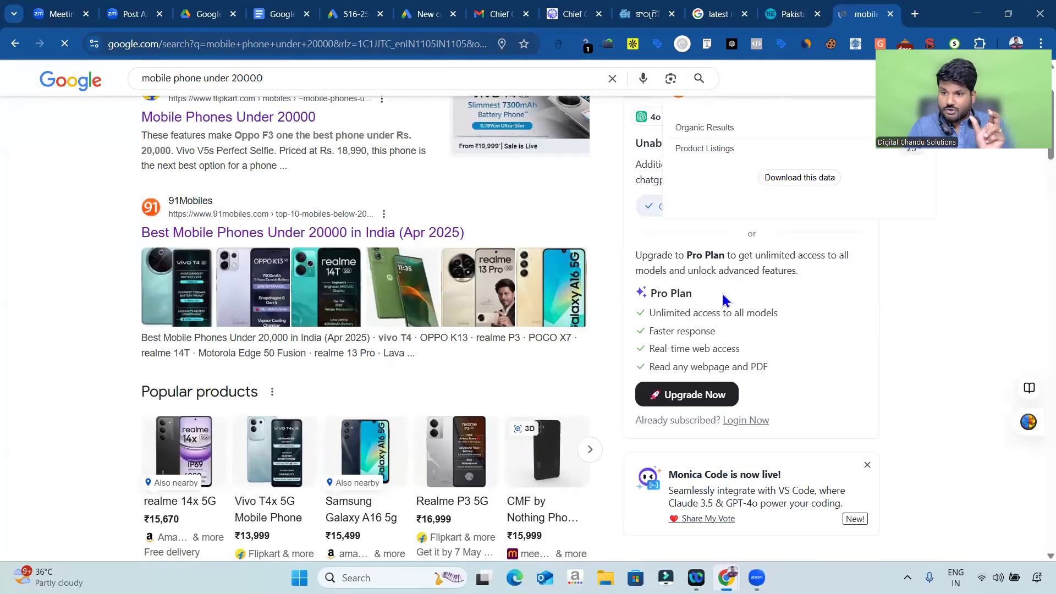
Step: Compare the Shopping campaign type in Google Ads with the product listings in the mobile phone search results
{"action": "left_click", "coordinate": [427, 14]}
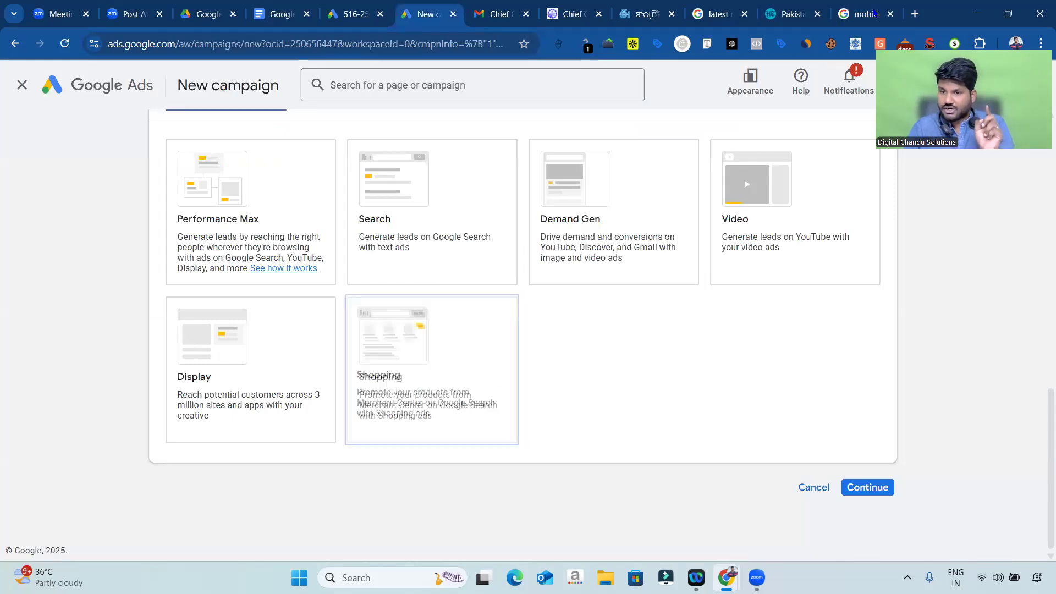
{"action": "left_click", "coordinate": [874, 13]}
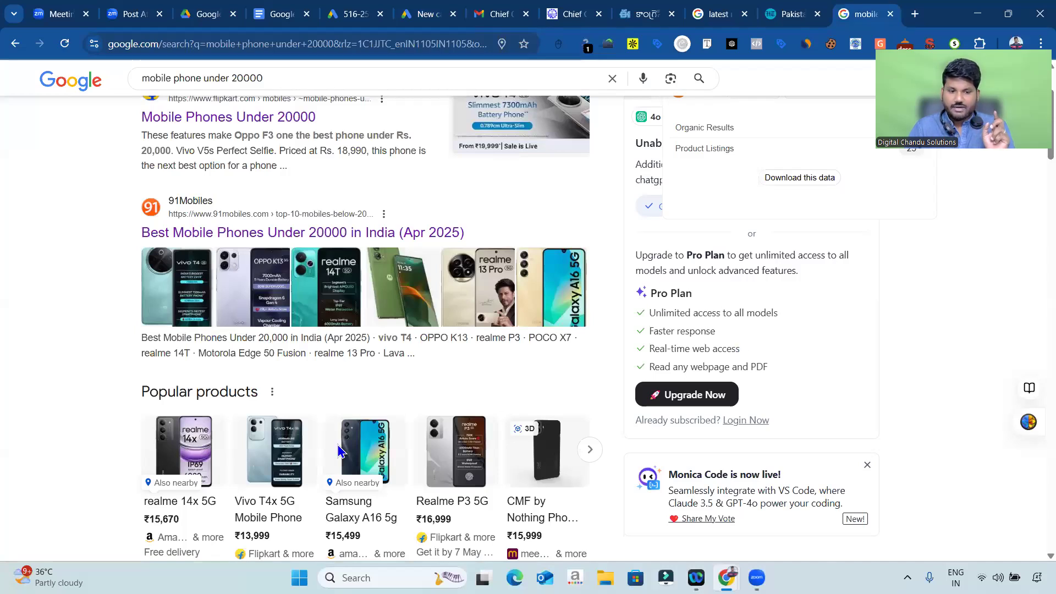
{"action": "scroll", "coordinate": [434, 445], "scroll_direction": "down", "scroll_amount": 10}
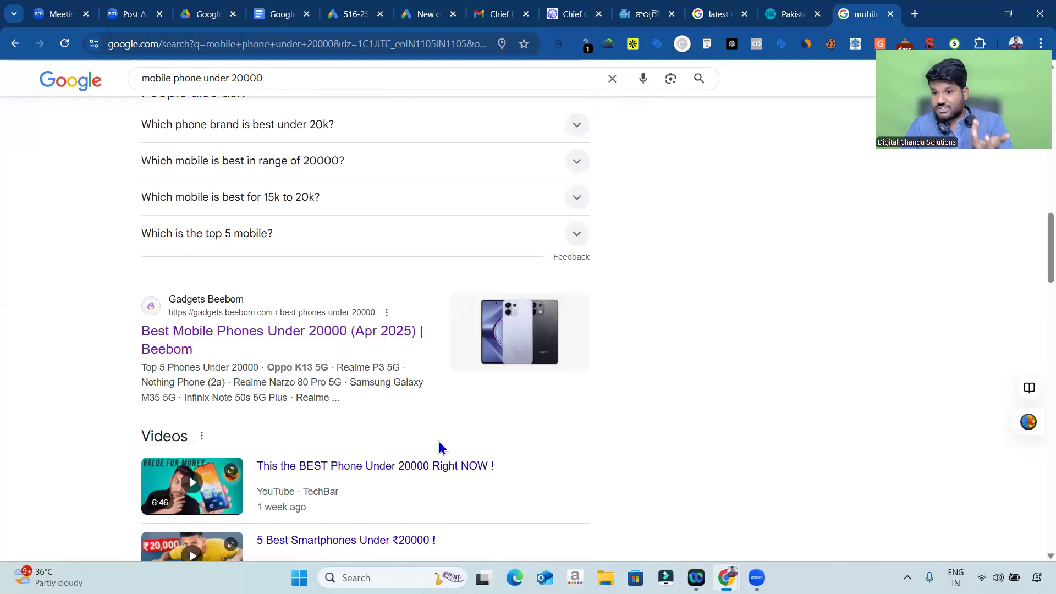
Step: Return to the new Google Ads campaign and review the Shopping and Performance Max types under "Select a campaign type"
{"action": "left_click", "coordinate": [420, 14]}
{"action": "left_click", "coordinate": [419, 363]}
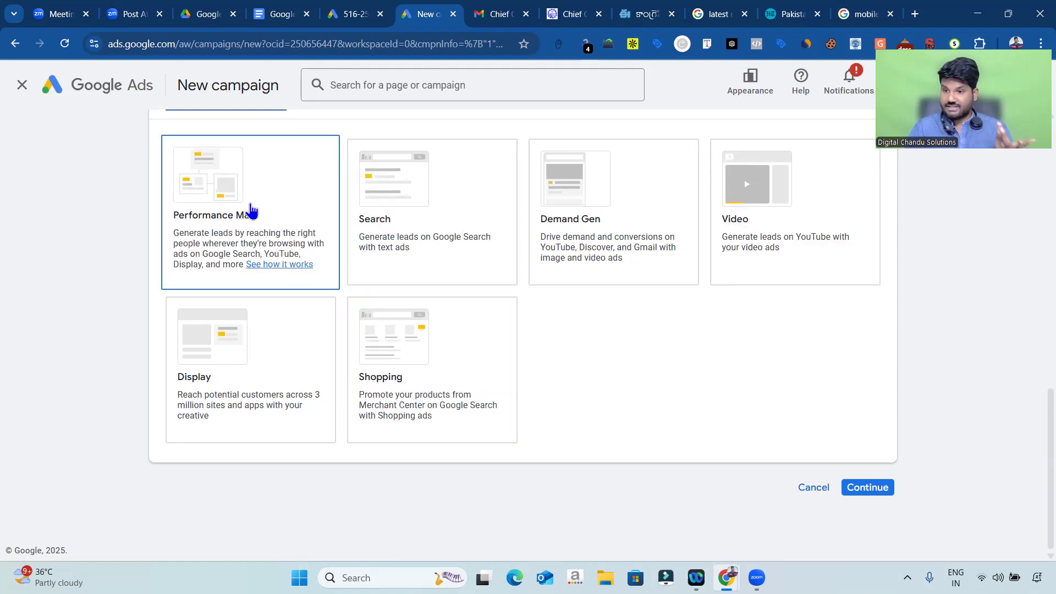
{"action": "scroll", "coordinate": [250, 209], "scroll_direction": "up", "scroll_amount": 2}
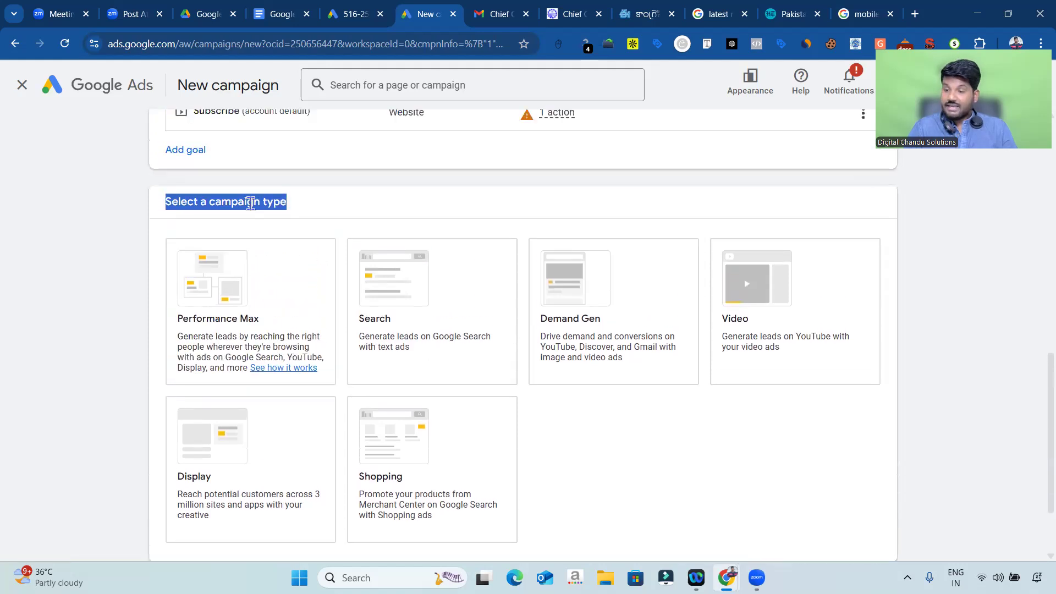
{"action": "left_click", "coordinate": [50, 209]}
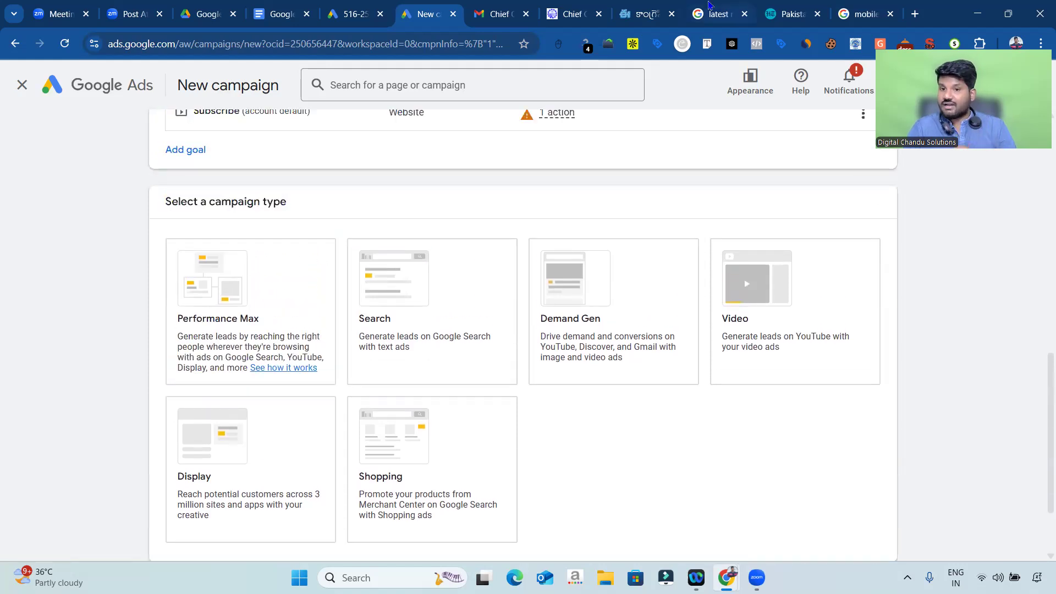
Step: Revisit the Hindustan Times article's ads, then highlight the words "campaign type" in the new Google Ads campaign
{"action": "left_click", "coordinate": [792, 14]}
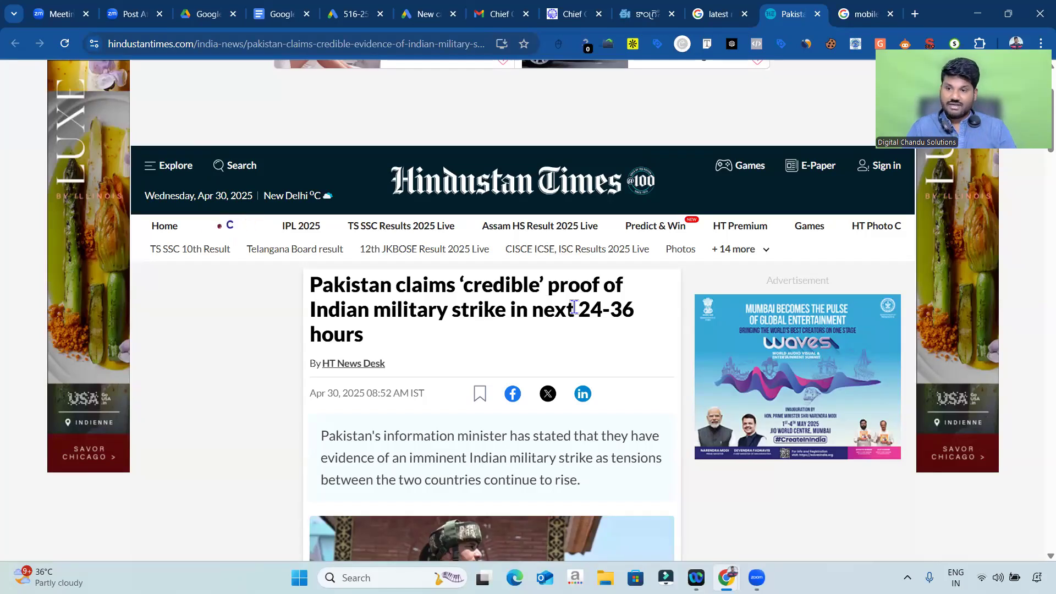
{"action": "key", "text": "alt+Tab"}
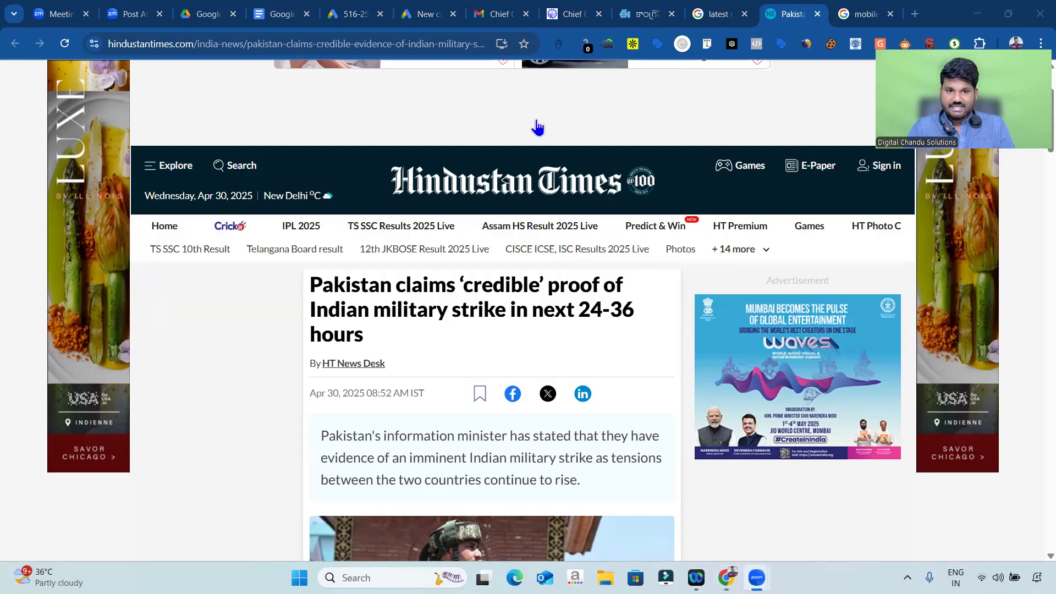
{"action": "left_click", "coordinate": [447, 11]}
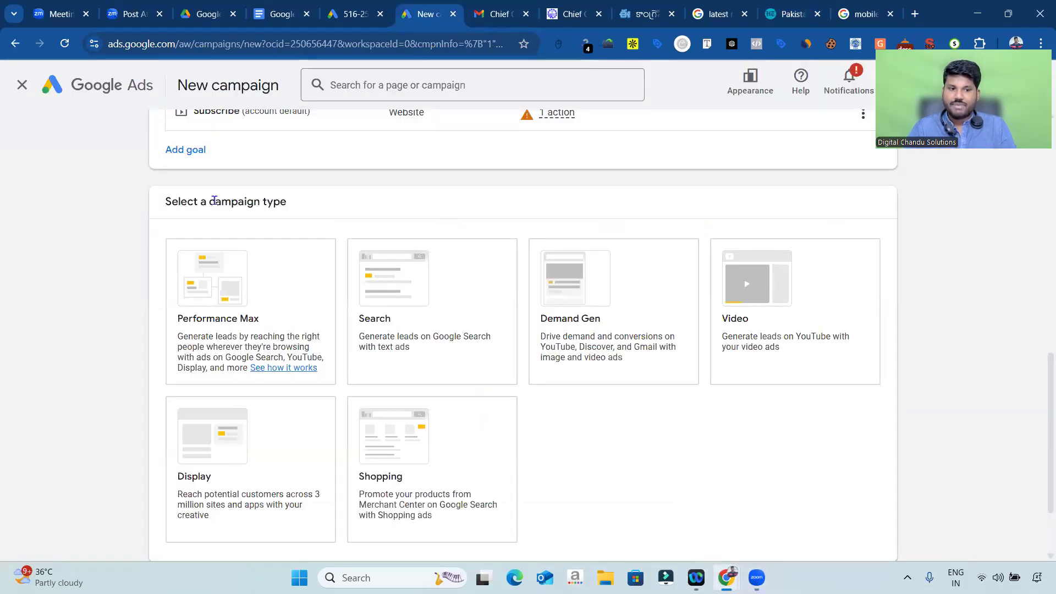
{"action": "left_click_drag", "start_coordinate": [209, 200], "coordinate": [316, 208]}
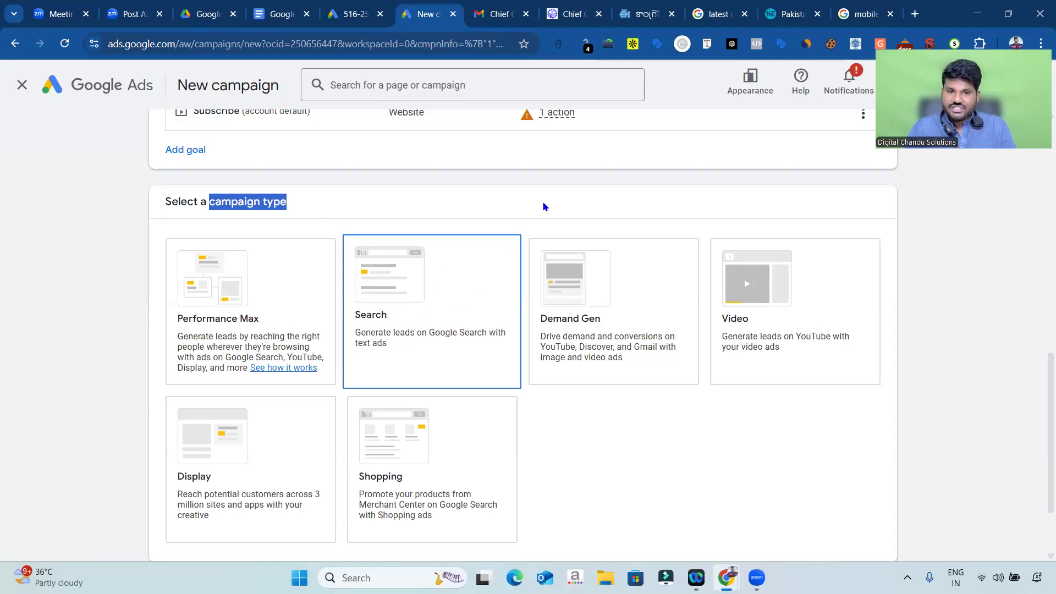
Step: Switch to the incognito window's "open plots in hyderabad" results and highlight the Aliens HUB and Shadnagar plots sponsored ads
{"action": "key", "text": "alt+Tab"}
{"action": "key", "text": "alt+Tab"}
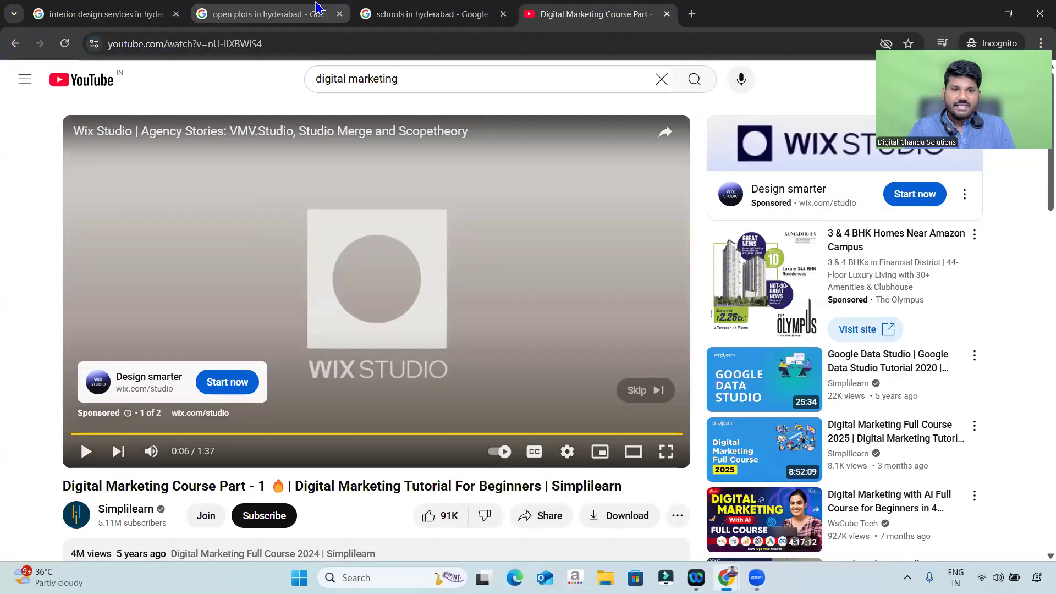
{"action": "left_click", "coordinate": [264, 14]}
{"action": "left_click", "coordinate": [83, 193]}
{"action": "left_click_drag", "start_coordinate": [144, 190], "coordinate": [354, 298]}
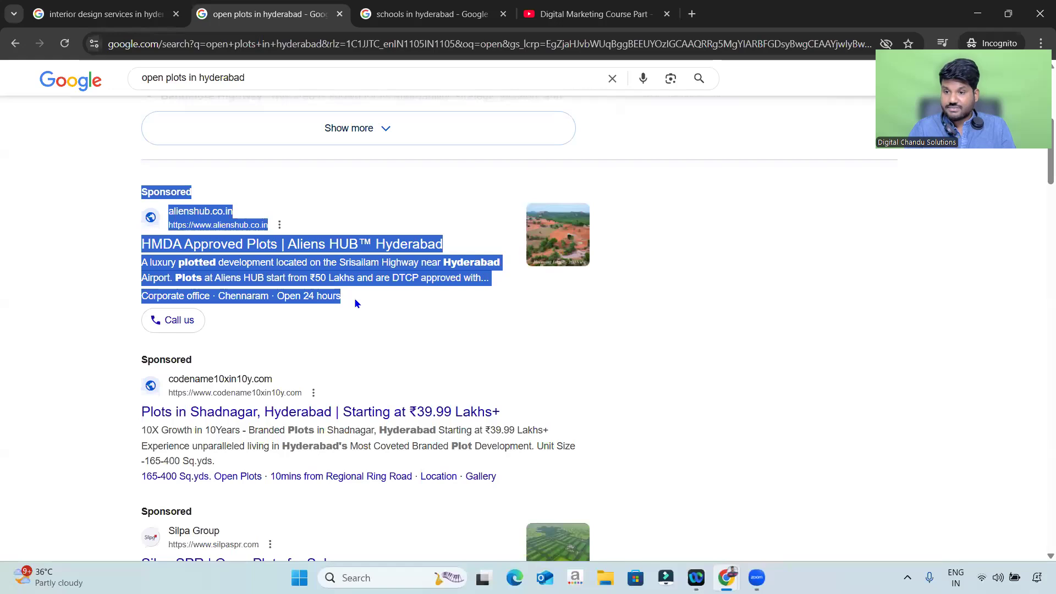
{"action": "scroll", "coordinate": [354, 299], "scroll_direction": "down", "scroll_amount": 2}
{"action": "left_click_drag", "start_coordinate": [124, 256], "coordinate": [434, 375]}
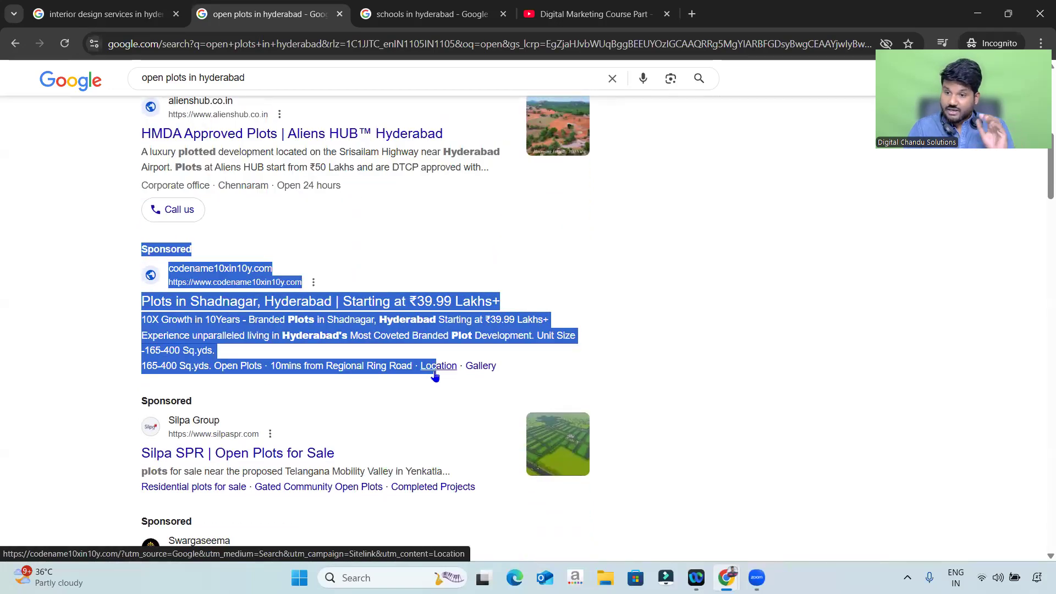
Step: Compare the "open plots in hyderabad" query with its sponsored results, highlighting the Aliens HUB ad again
{"action": "scroll", "coordinate": [434, 375], "scroll_direction": "up", "scroll_amount": 8}
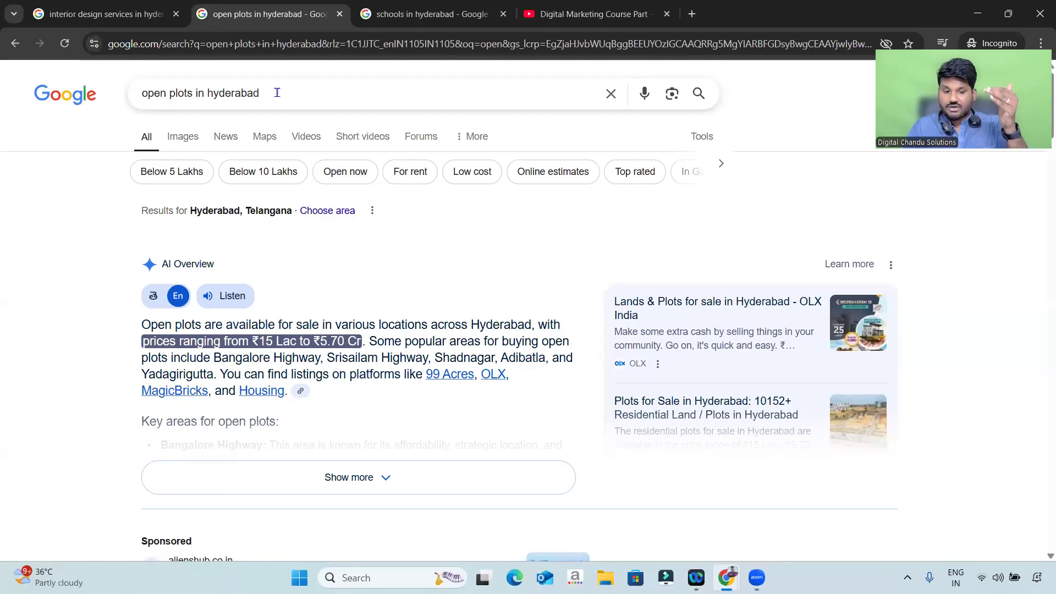
{"action": "scroll", "coordinate": [282, 208], "scroll_direction": "down", "scroll_amount": 4}
{"action": "left_click_drag", "start_coordinate": [125, 295], "coordinate": [397, 391]}
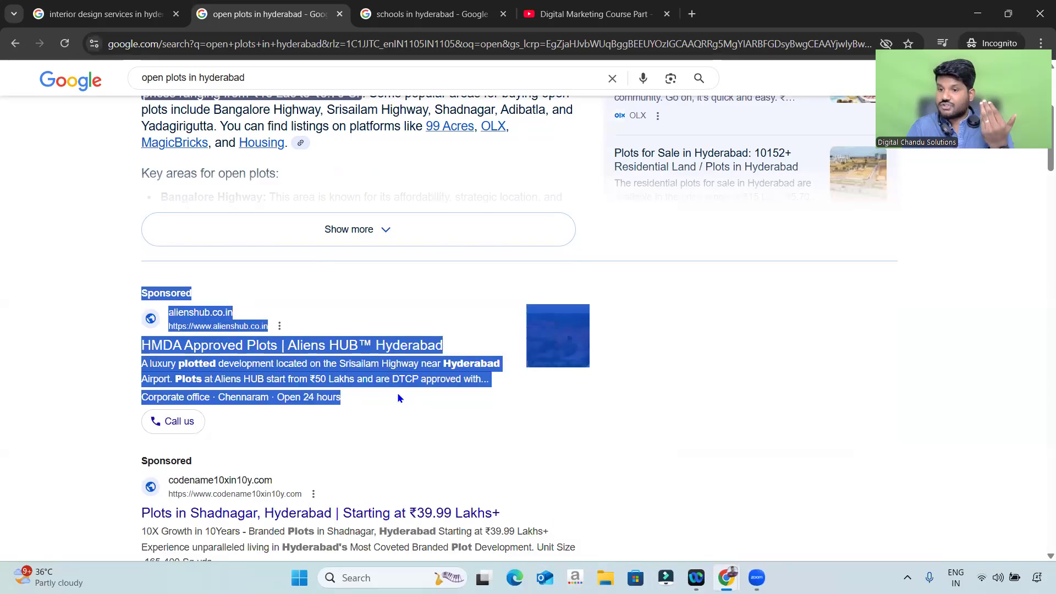
{"action": "scroll", "coordinate": [398, 396], "scroll_direction": "down", "scroll_amount": 2}
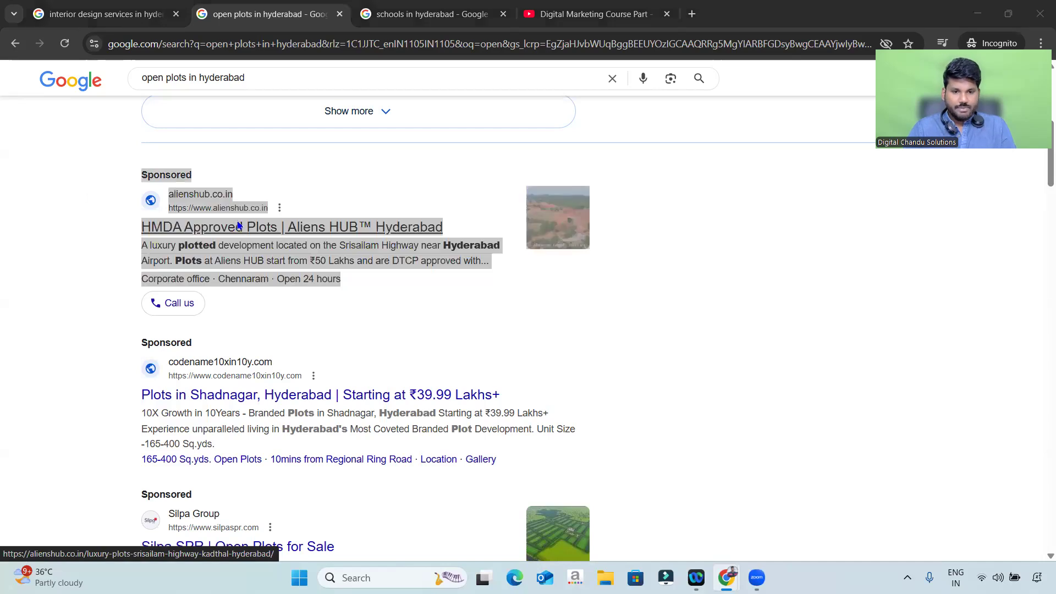
Step: Return to the new Google Ads campaign and select Search as the campaign type
{"action": "key", "text": "alt+Tab"}
{"action": "left_click", "coordinate": [432, 309]}
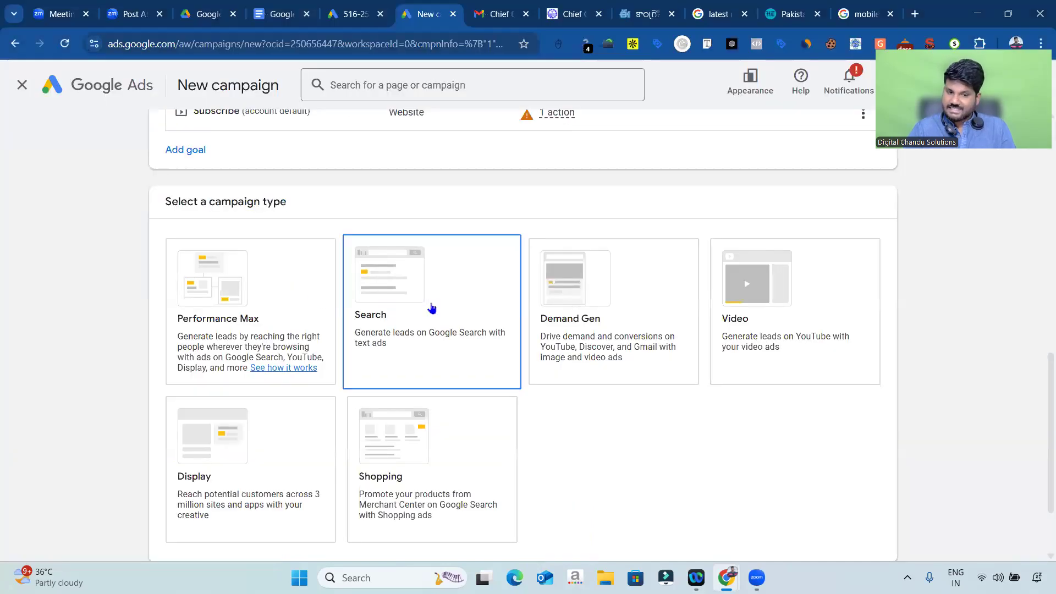
{"action": "scroll", "coordinate": [432, 308], "scroll_direction": "down", "scroll_amount": 1}
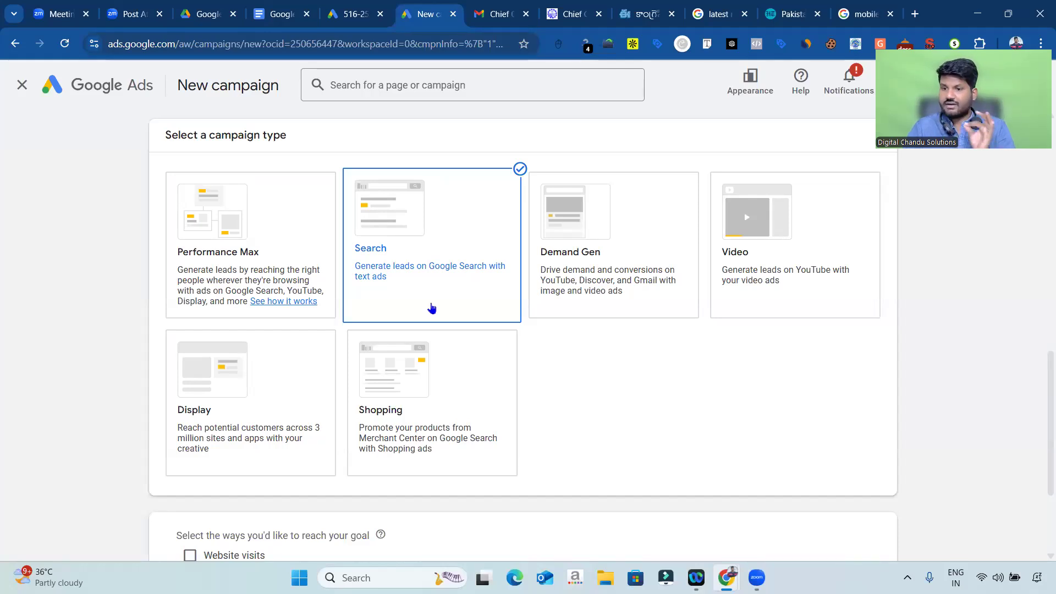
Step: Review the ways to reach the goal and continue to the campaign name without selecting any of them
{"action": "scroll", "coordinate": [632, 336], "scroll_direction": "down", "scroll_amount": 3}
{"action": "scroll", "coordinate": [528, 309], "scroll_direction": "up", "scroll_amount": 2}
{"action": "scroll", "coordinate": [531, 314], "scroll_direction": "down", "scroll_amount": 1}
{"action": "scroll", "coordinate": [531, 313], "scroll_direction": "up", "scroll_amount": 1}
{"action": "scroll", "coordinate": [623, 318], "scroll_direction": "down", "scroll_amount": 2}
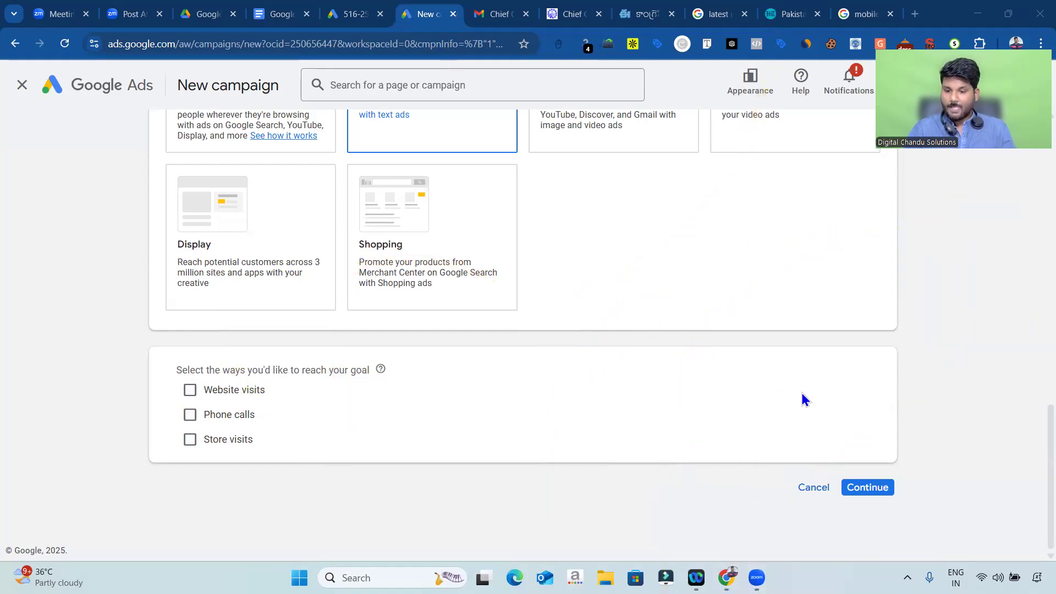
{"action": "left_click", "coordinate": [876, 496]}
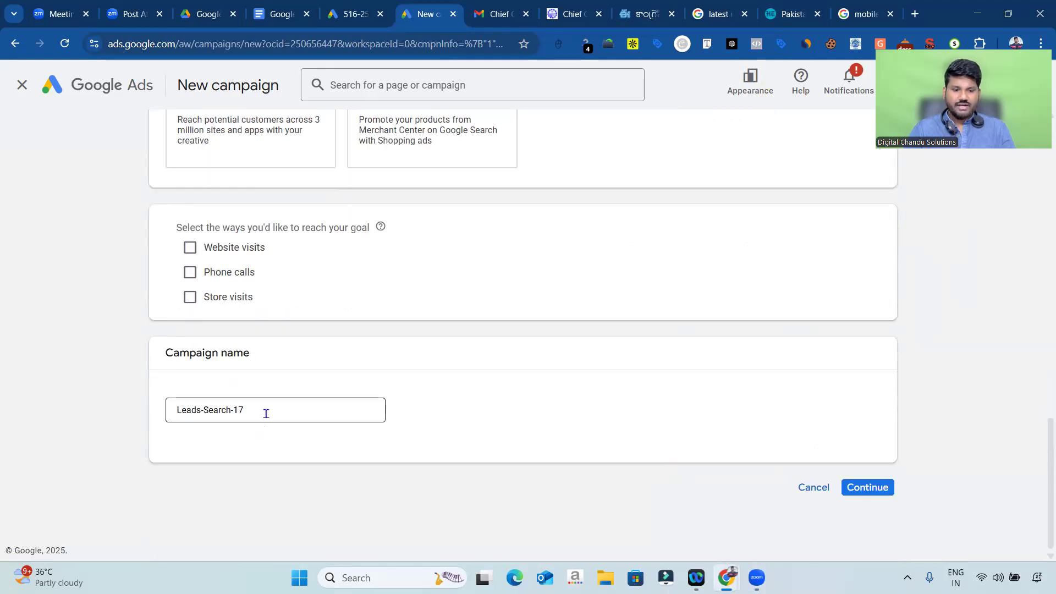
Step: Name the campaign "Testing Search 2025" and continue to the bidding settings
{"action": "triple_click", "coordinate": [267, 413]}
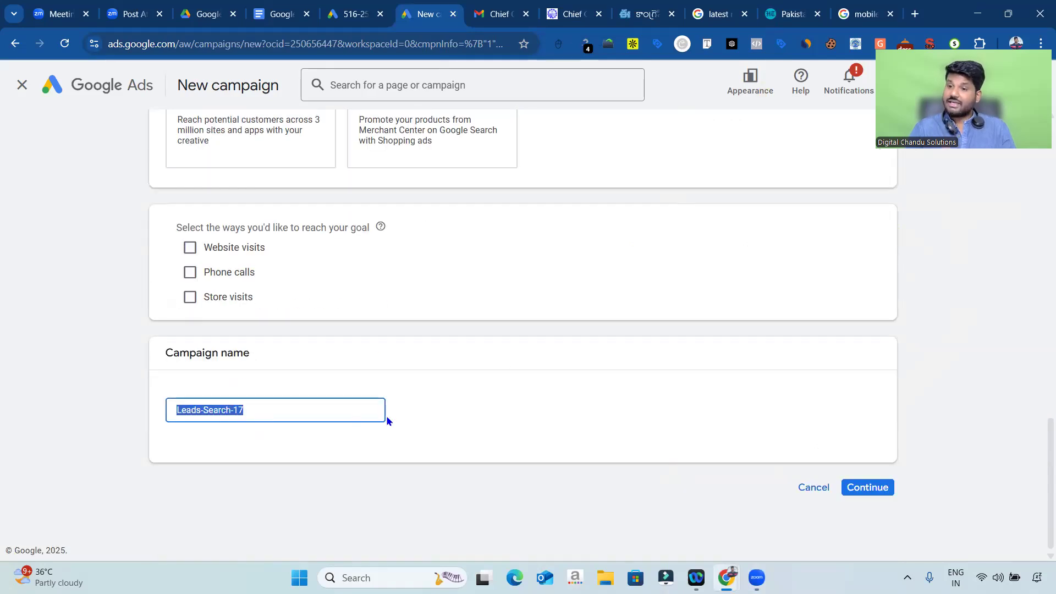
{"action": "type", "text": "Test"}
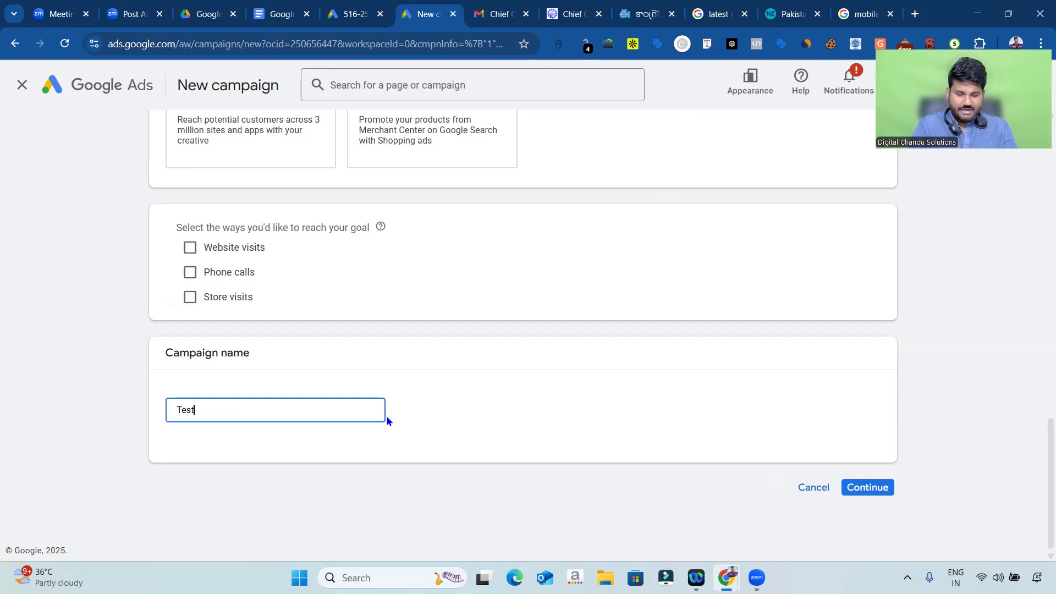
{"action": "type", "text": "ing Sea"}
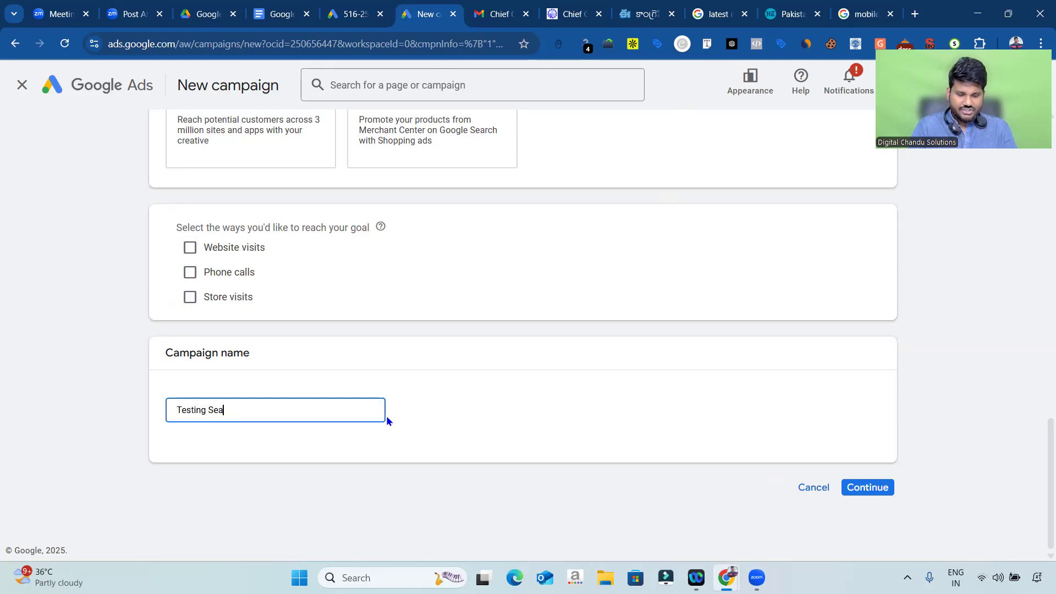
{"action": "type", "text": "rch 20255"}
{"action": "key", "text": "BackSpace"}
{"action": "key", "text": "BackSpace"}
{"action": "type", "text": "5"}
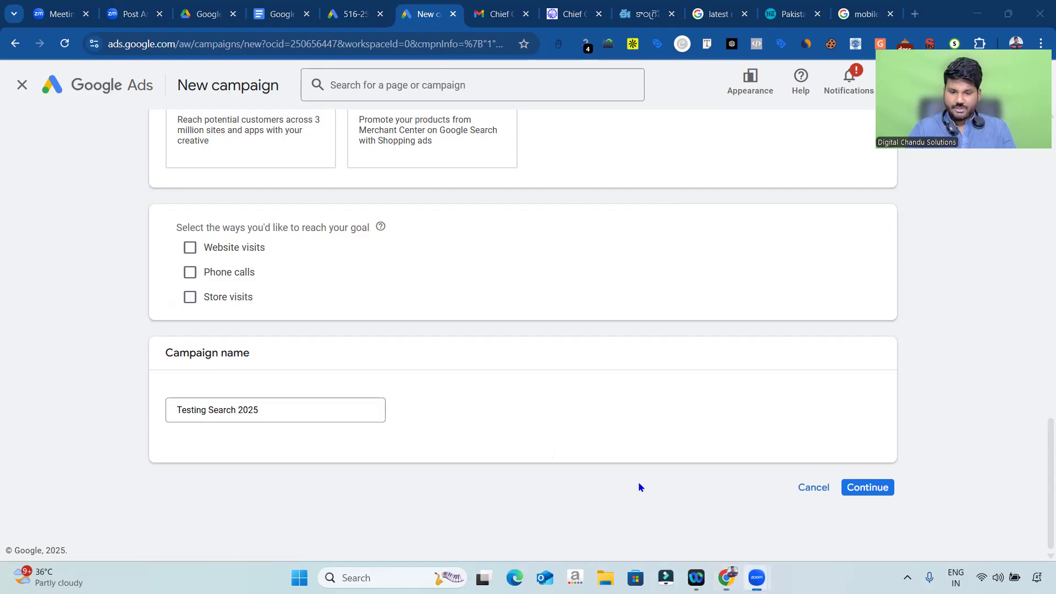
{"action": "left_click", "coordinate": [243, 410]}
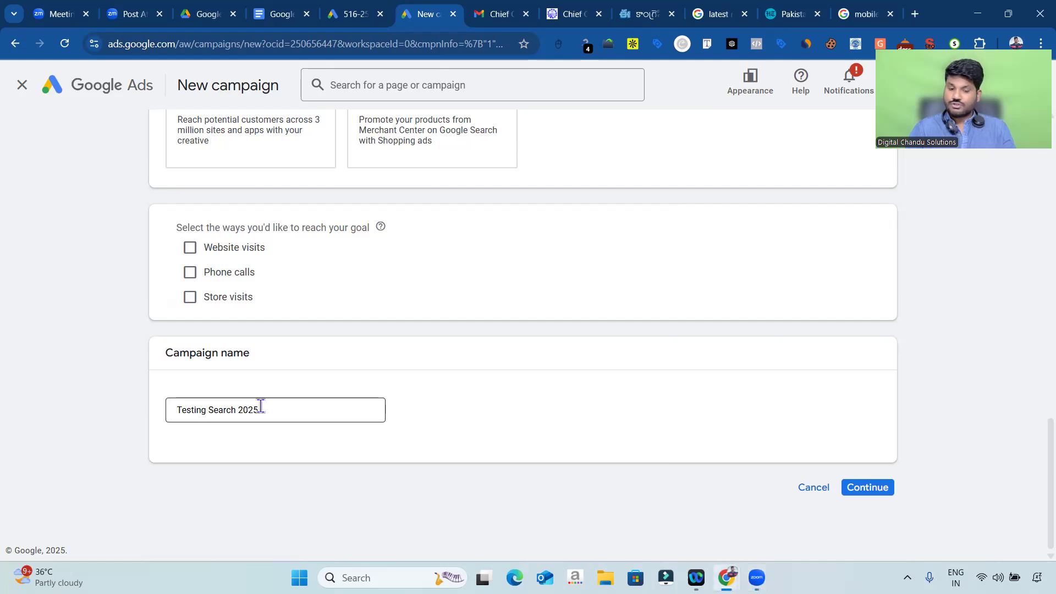
{"action": "left_click", "coordinate": [264, 409]}
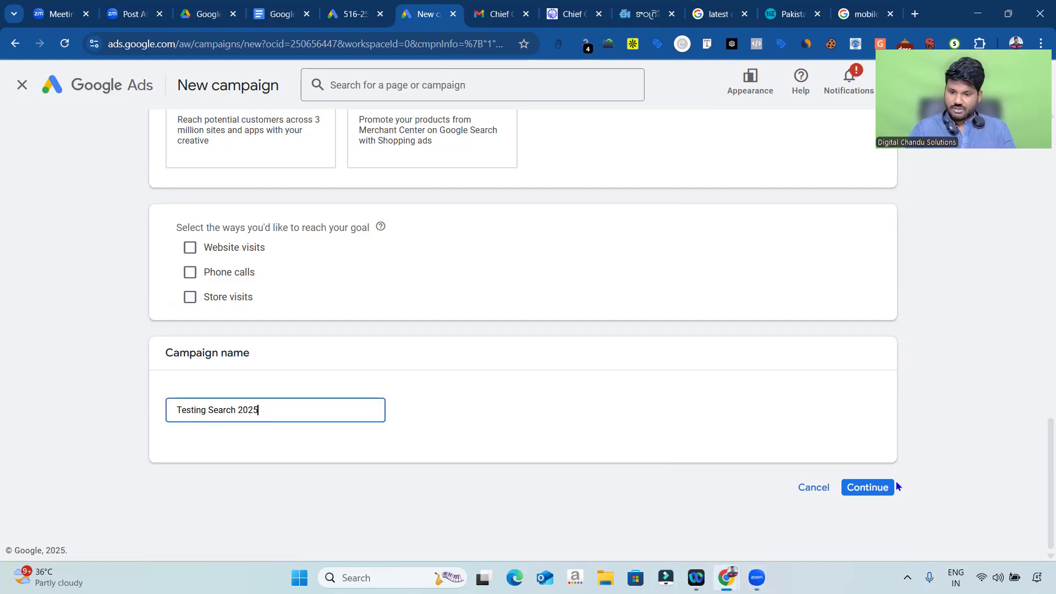
{"action": "left_click", "coordinate": [878, 489]}
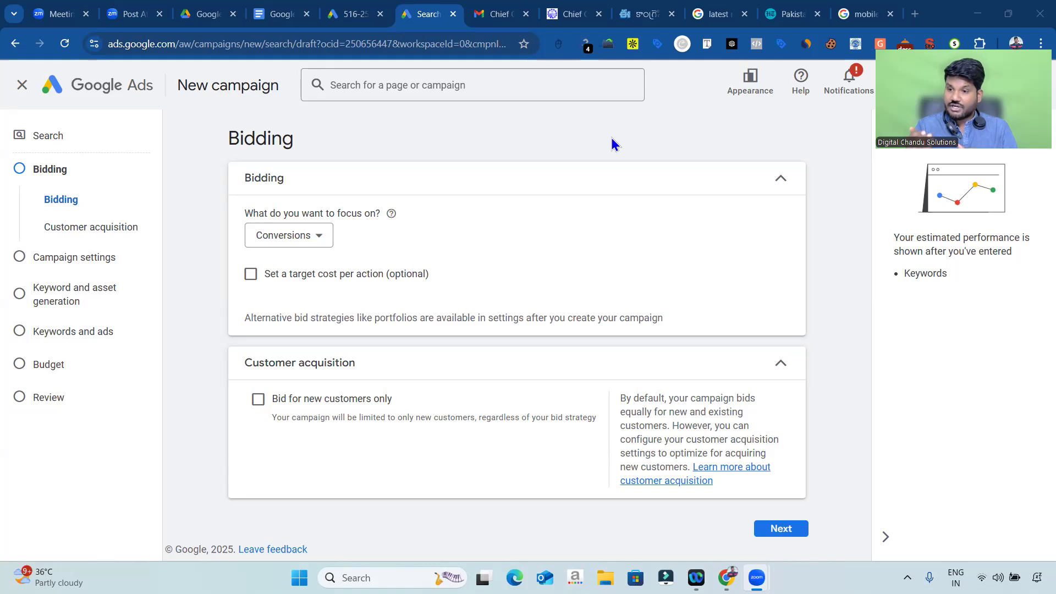
Step: Open the Beebom article on best phones from the "mobile phone under 20000" results, and return to the campaign's bidding settings
{"action": "left_click", "coordinate": [851, 12]}
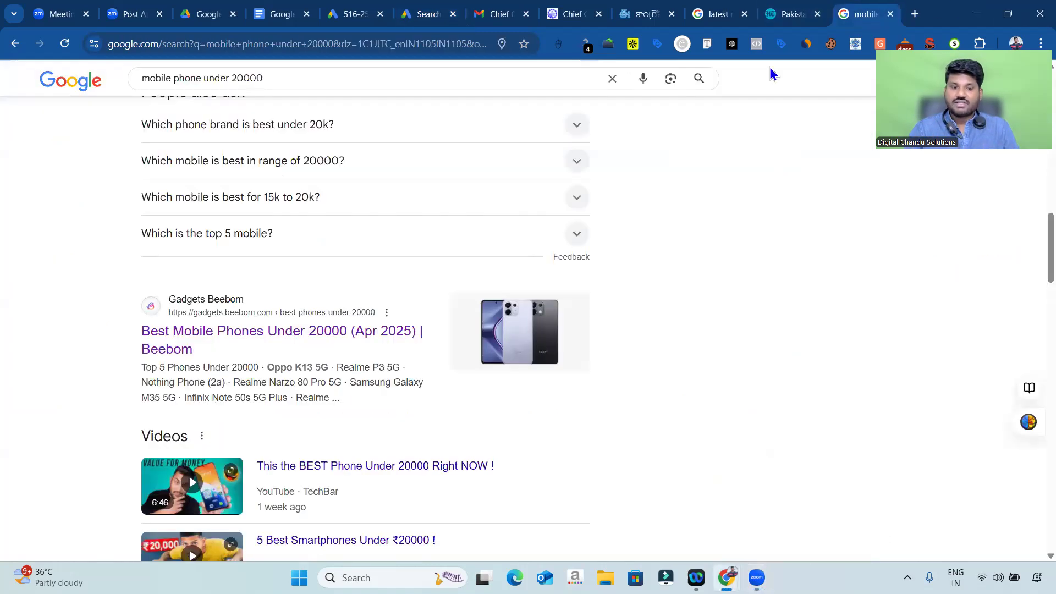
{"action": "left_click", "coordinate": [221, 336]}
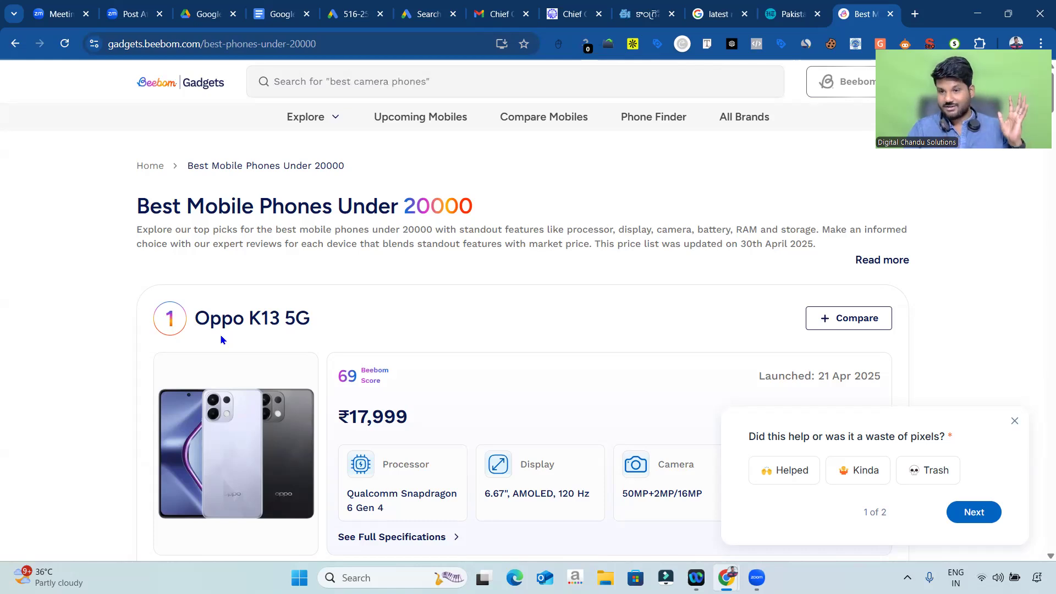
{"action": "left_click", "coordinate": [421, 13]}
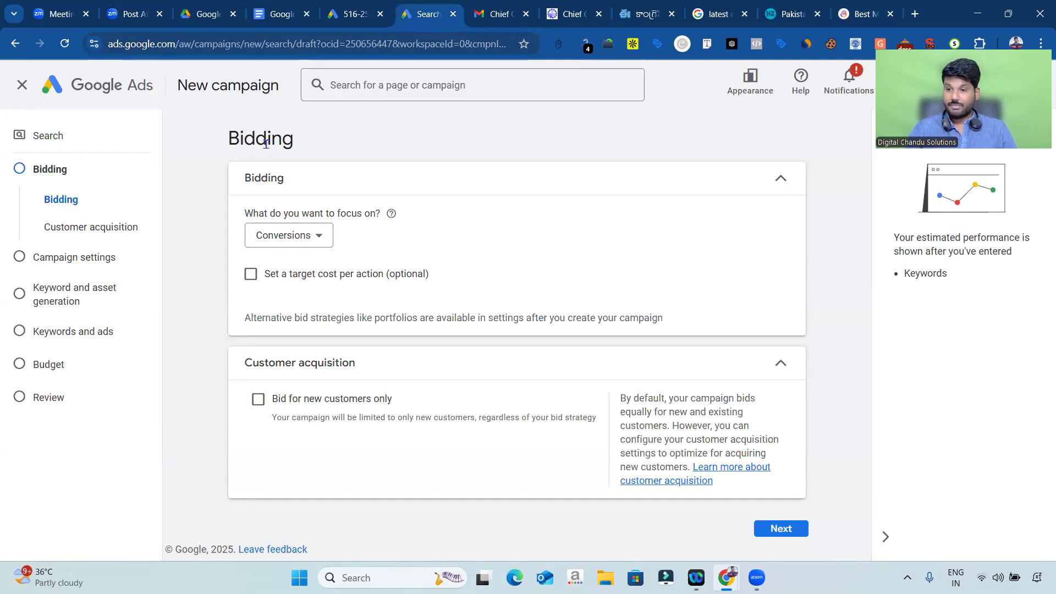
Step: Review the bidding focus options and set the campaign's bidding to focus on Clicks
{"action": "left_click", "coordinate": [320, 242]}
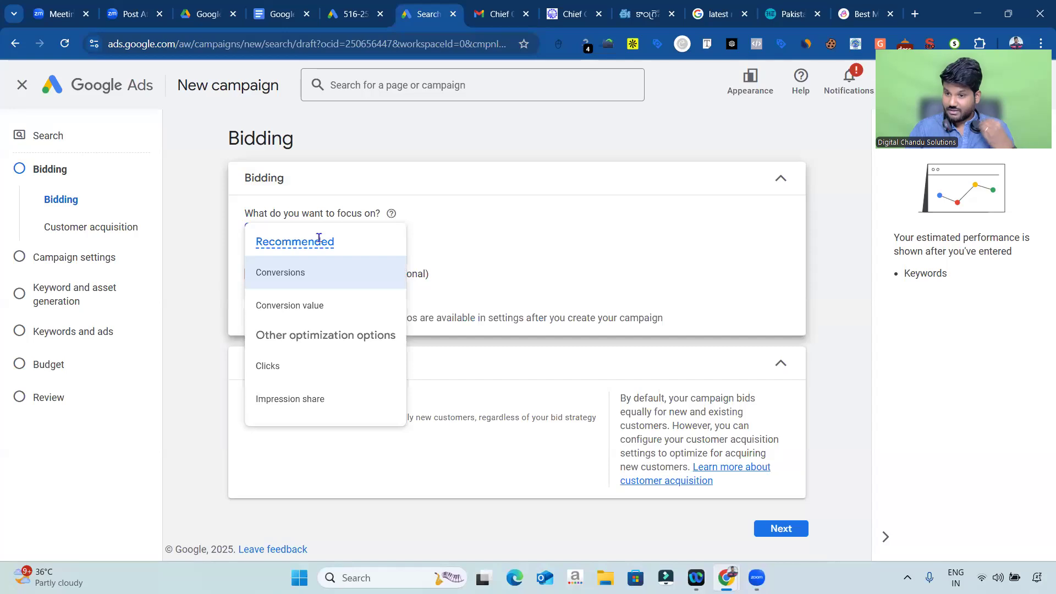
{"action": "mouse_move", "coordinate": [318, 237]}
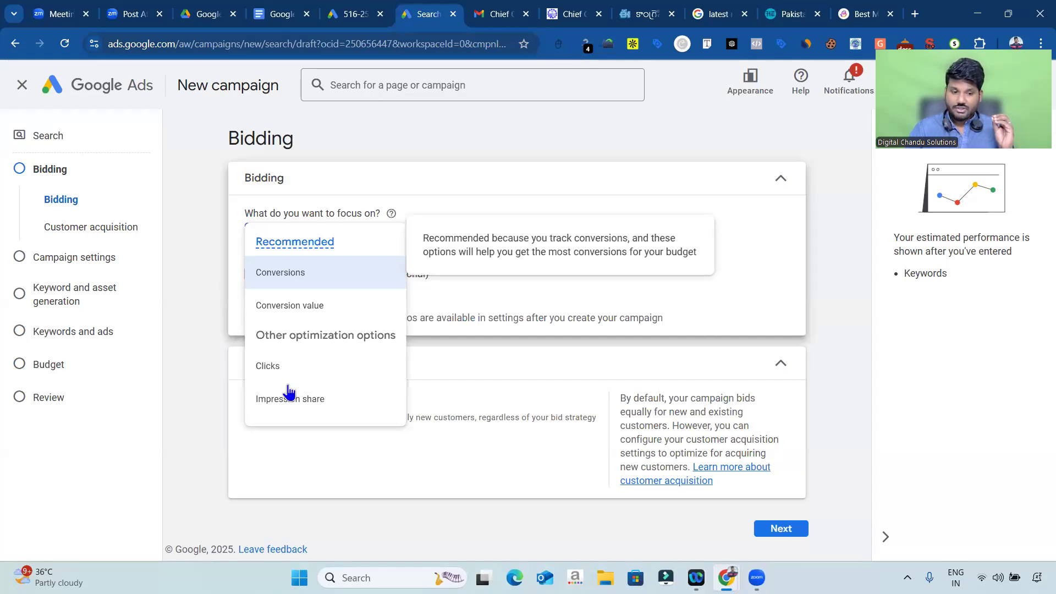
{"action": "left_click", "coordinate": [282, 367]}
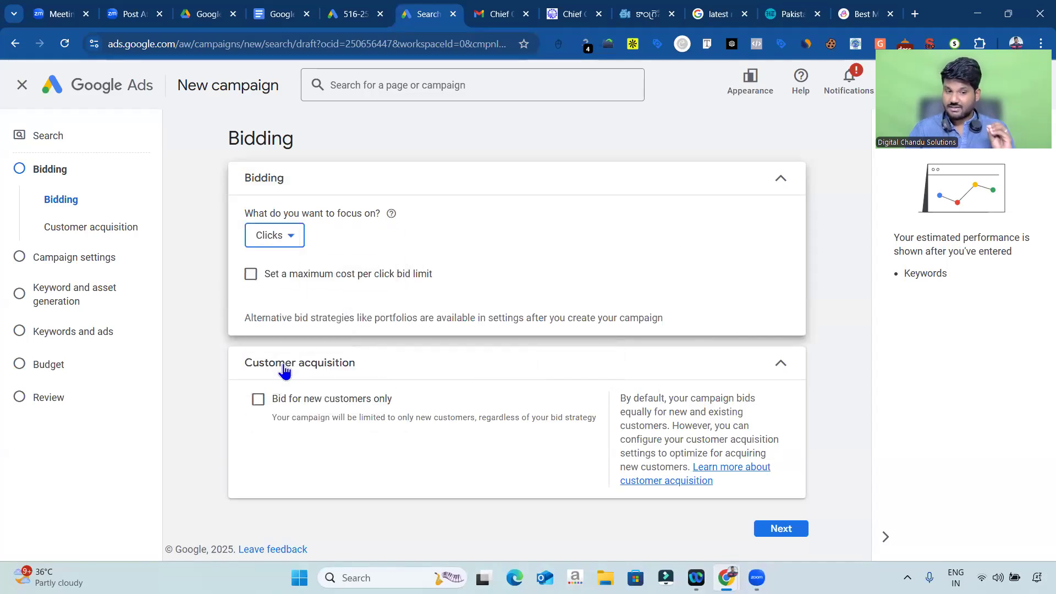
{"action": "left_click", "coordinate": [289, 240]}
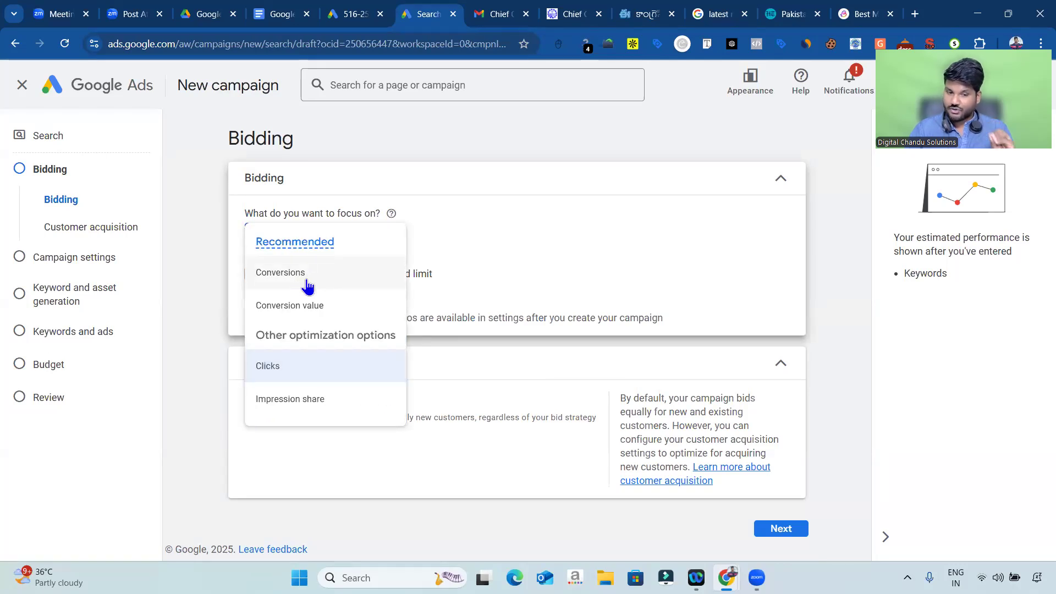
{"action": "left_click", "coordinate": [285, 367]}
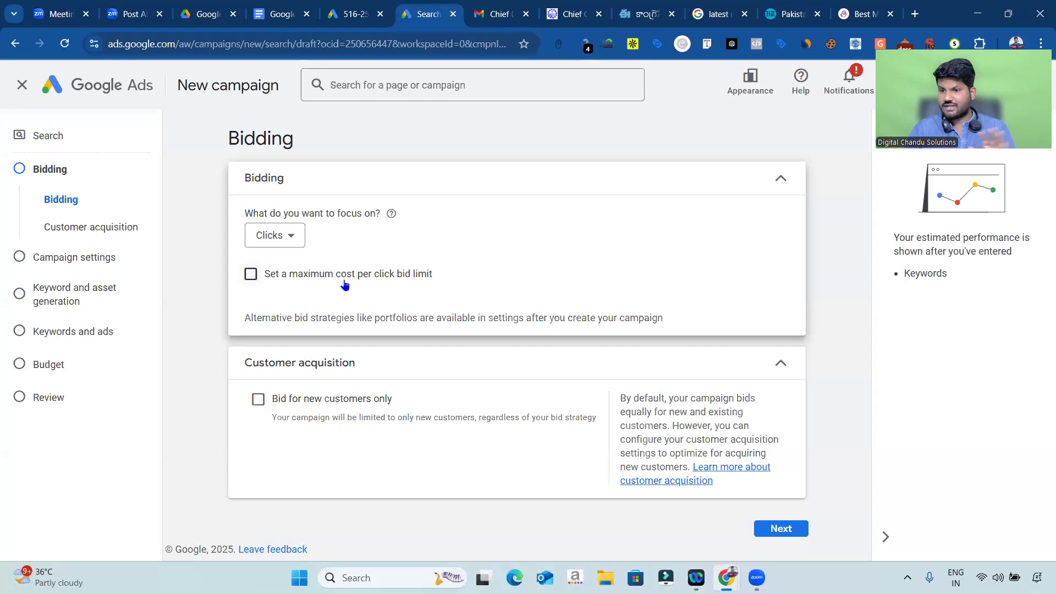
Step: Show the maximum cost per click bid limit option, leave it off, and continue to the campaign settings
{"action": "left_click", "coordinate": [250, 274]}
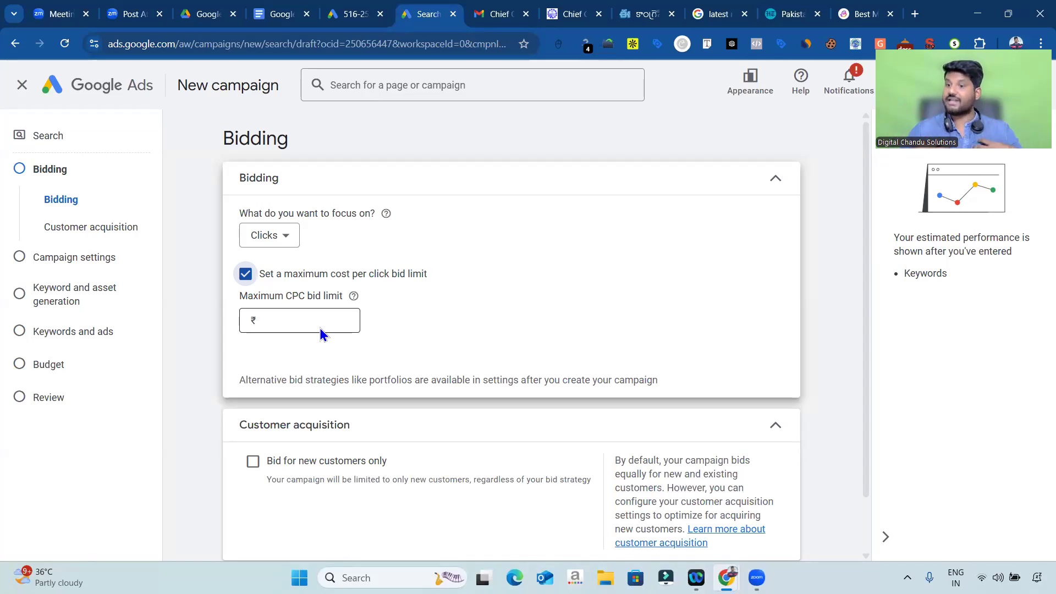
{"action": "left_click", "coordinate": [246, 275]}
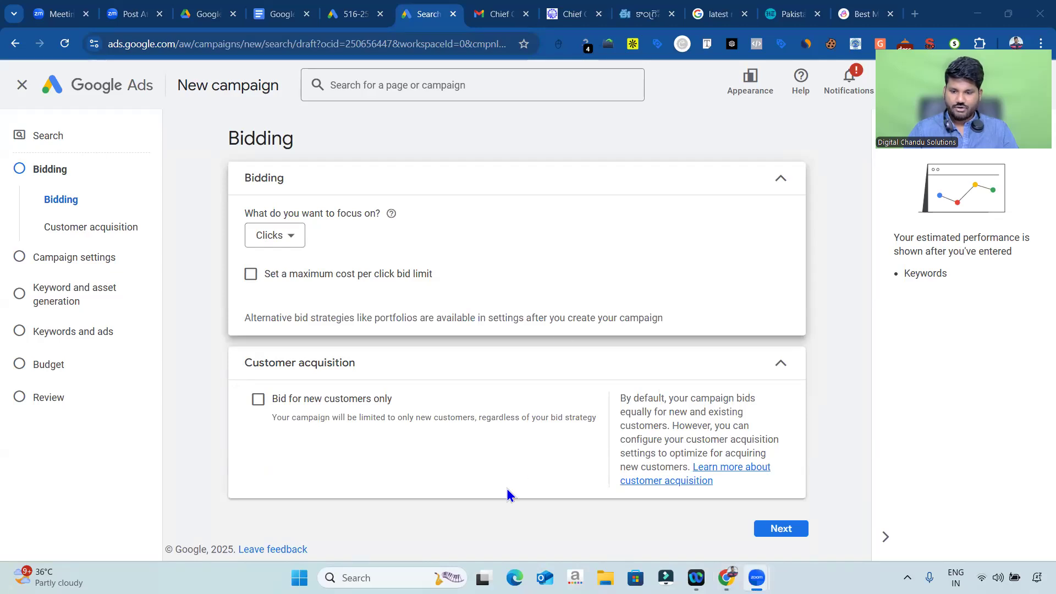
{"action": "left_click", "coordinate": [794, 531]}
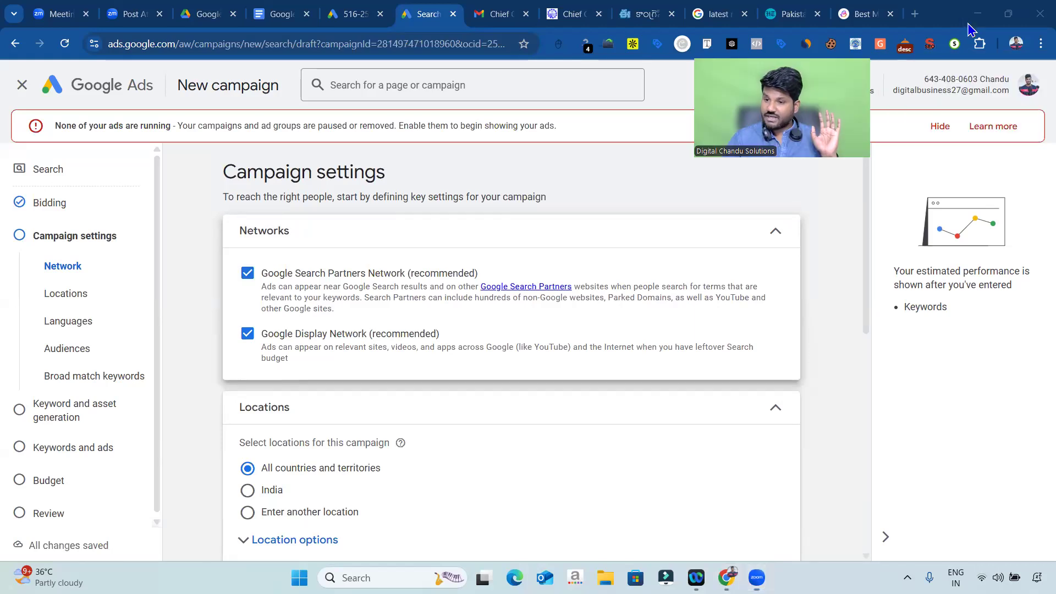
{"action": "left_click", "coordinate": [940, 126]}
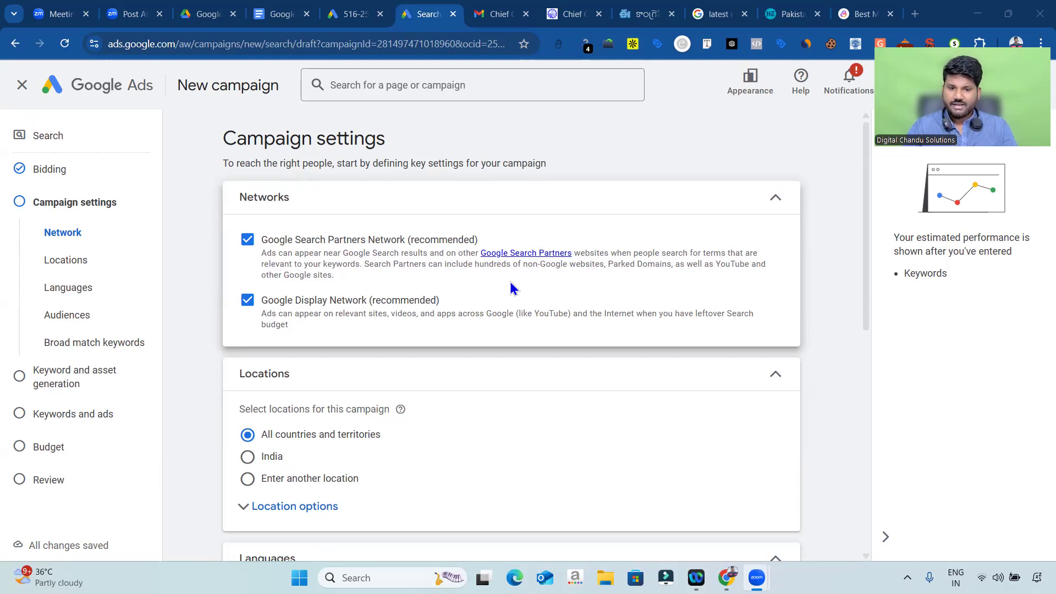
Step: Search Google in a new tab for "how google make money" and highlight "primarily through advertising" in the overview
{"action": "left_click", "coordinate": [914, 14]}
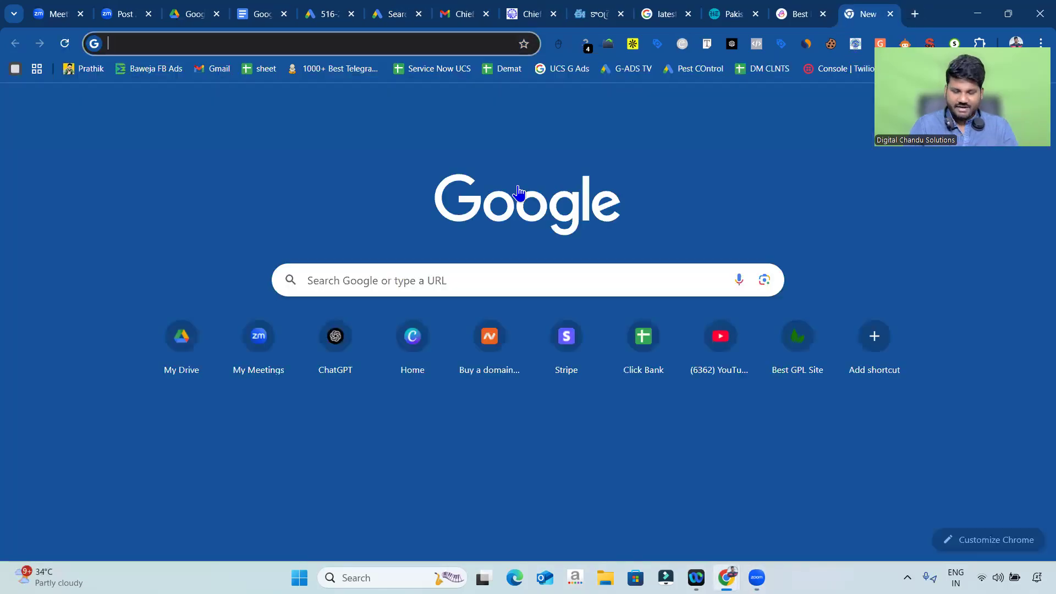
{"action": "type", "text": "how"}
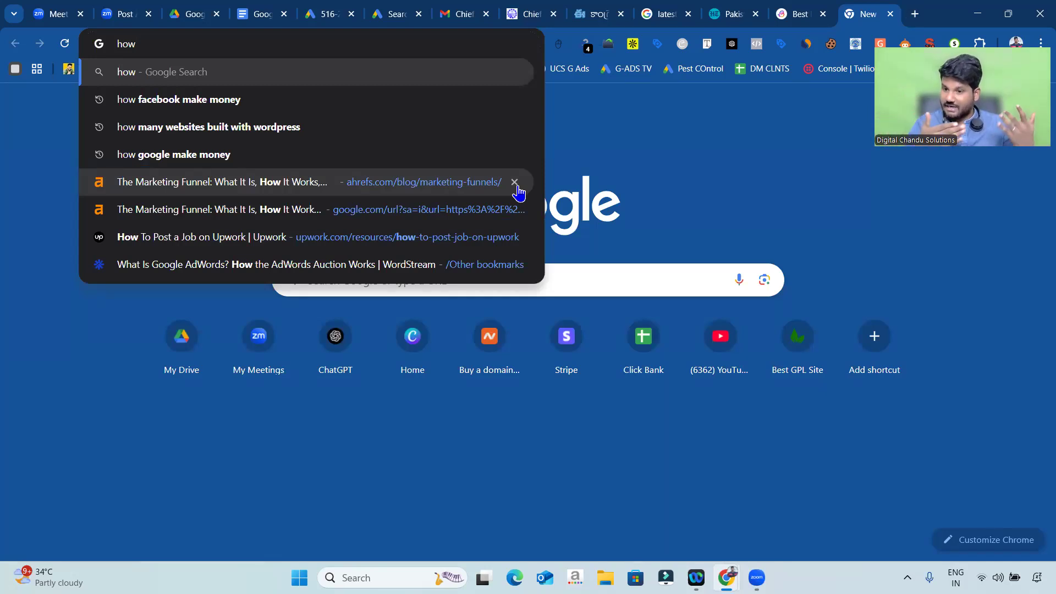
{"action": "type", "text": "google ma"}
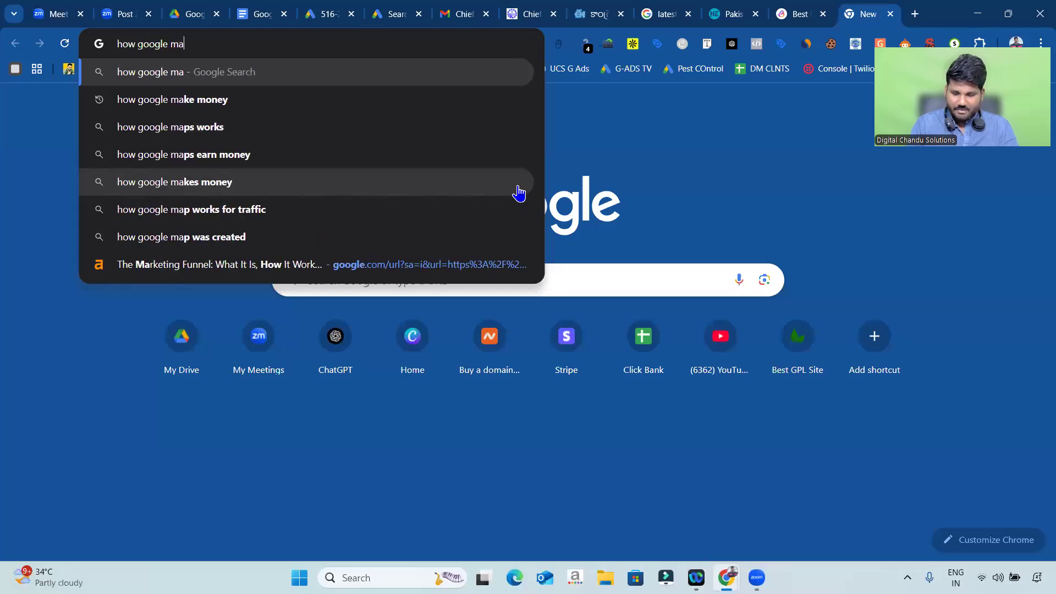
{"action": "key", "text": "Down"}
{"action": "key", "text": "Return"}
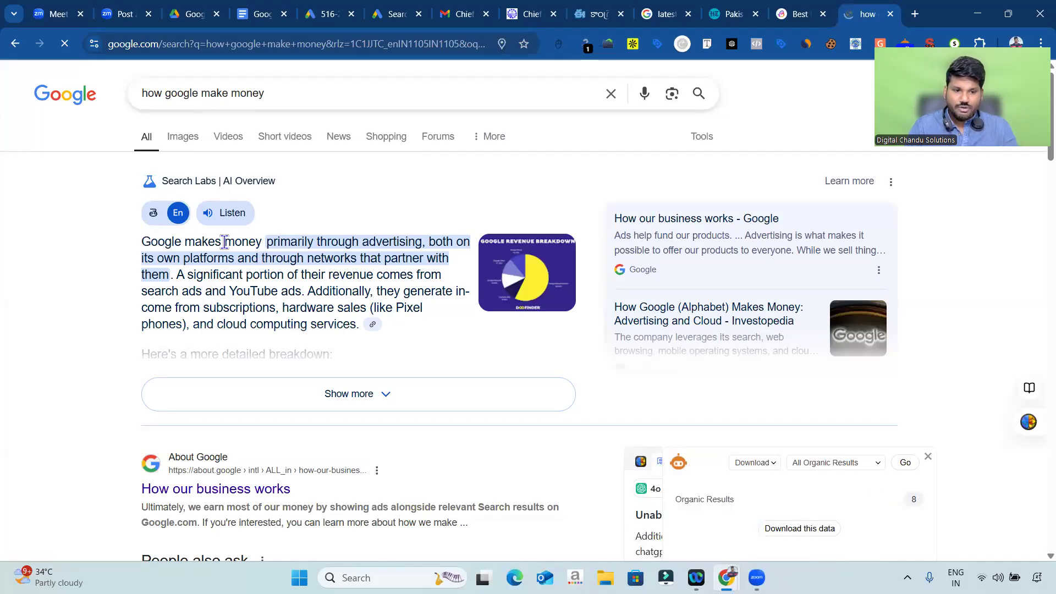
{"action": "left_click_drag", "start_coordinate": [266, 242], "coordinate": [434, 242]}
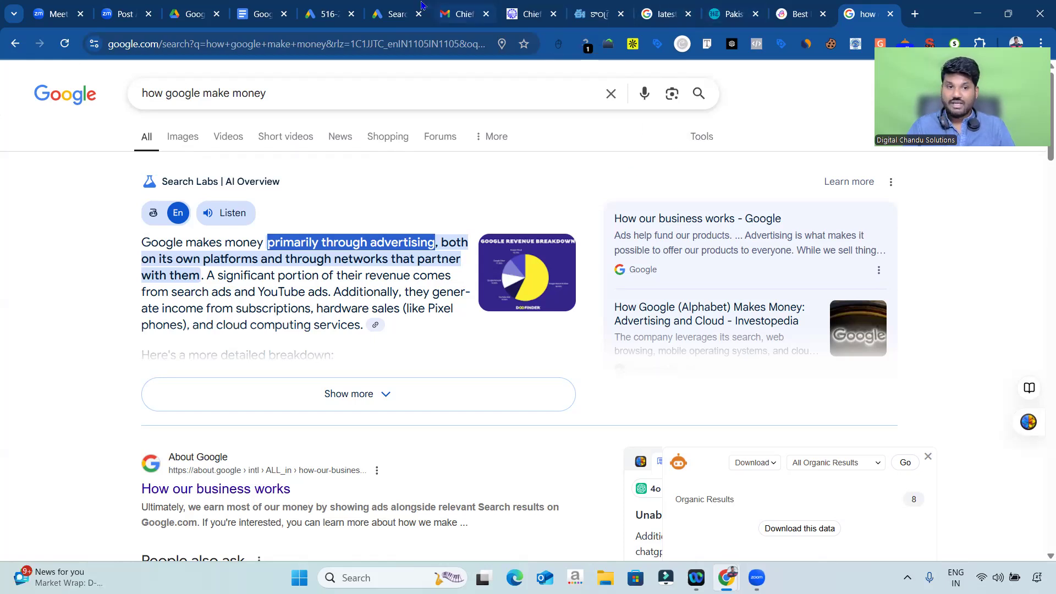
Step: Return to the campaign settings and exclude both the Google Display Network and the Google Search Partners Network
{"action": "left_click", "coordinate": [394, 9]}
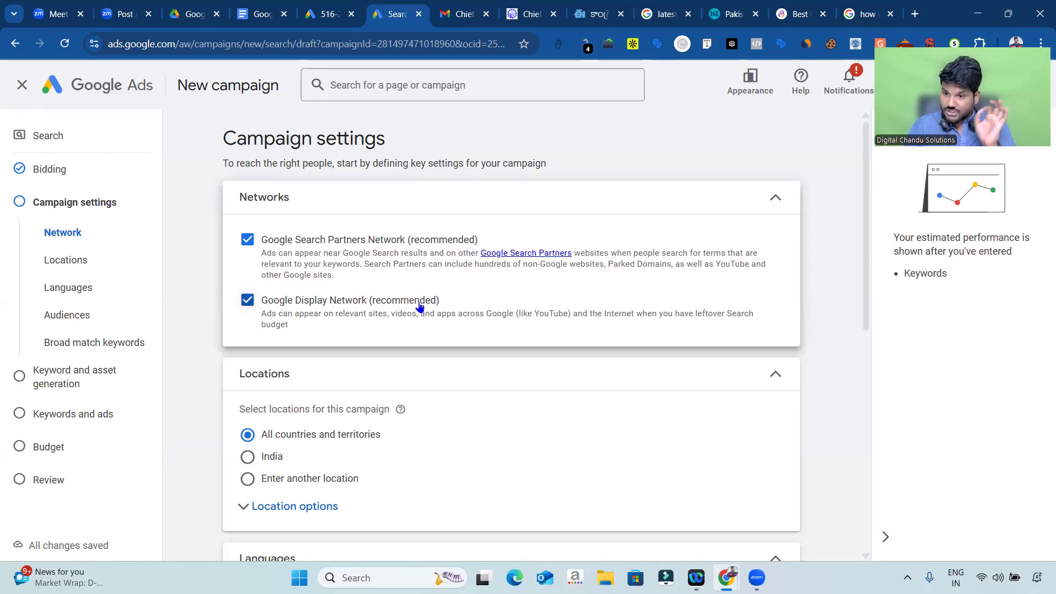
{"action": "left_click", "coordinate": [249, 302]}
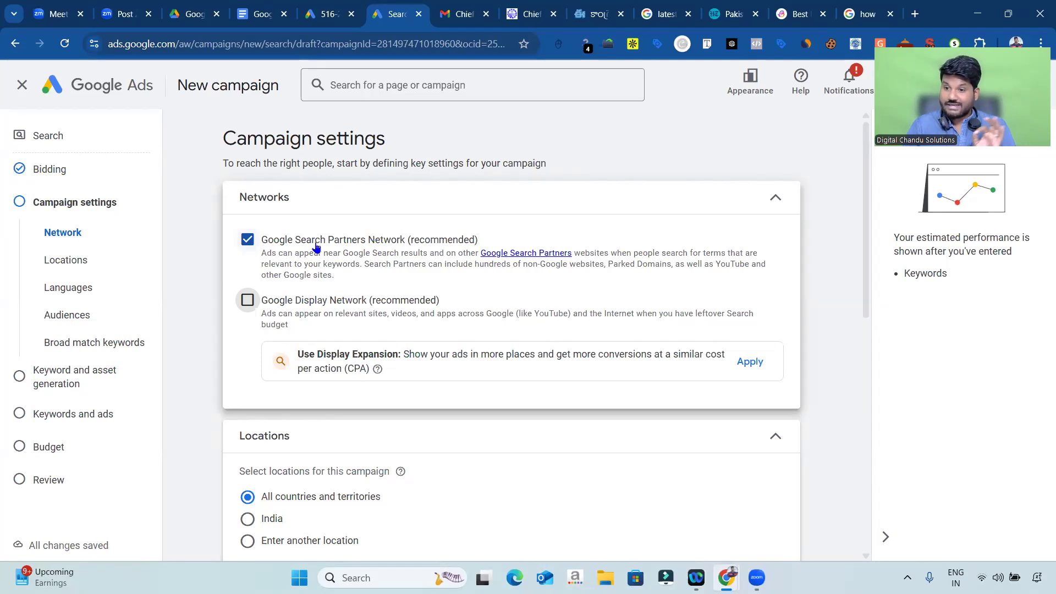
{"action": "left_click", "coordinate": [248, 242]}
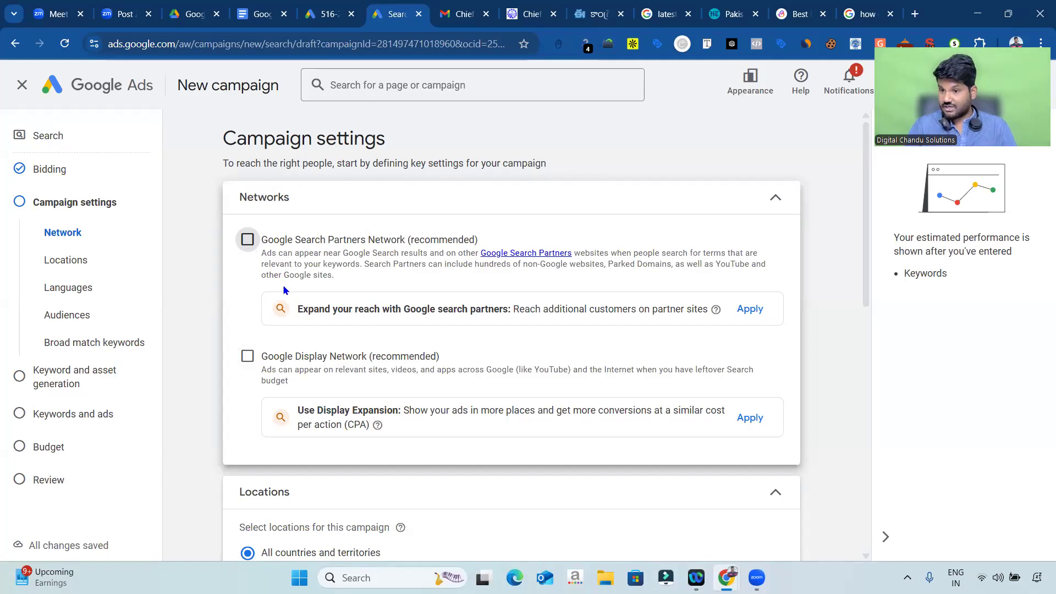
{"action": "left_click", "coordinate": [583, 215]}
{"action": "scroll", "coordinate": [312, 253], "scroll_direction": "down", "scroll_amount": 2}
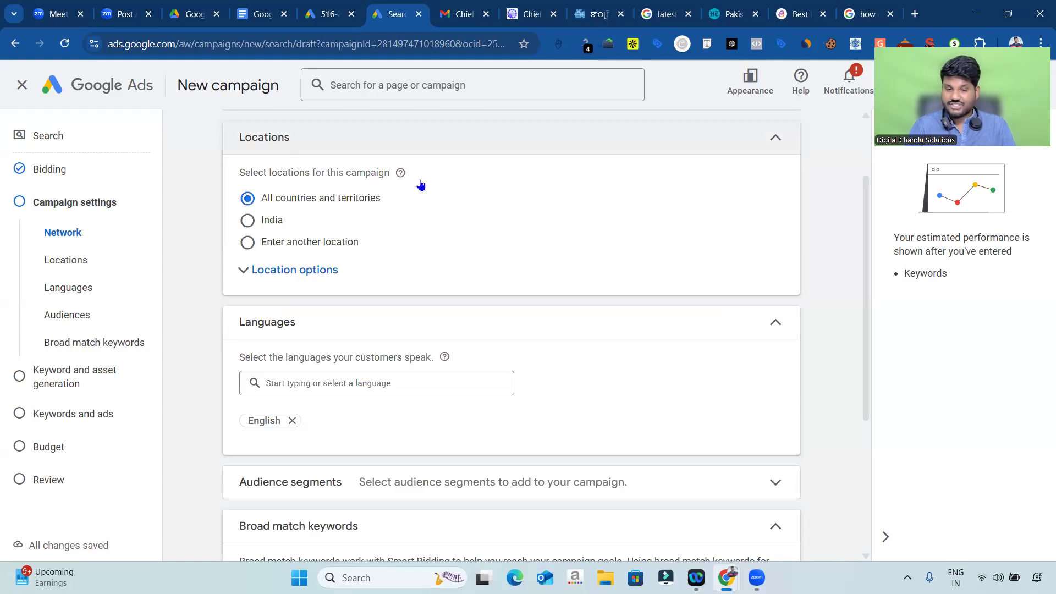
Step: Compare the campaign's location settings with the incognito "open plots in hyderabad" results, highlighting the Aliens HUB sponsored ad
{"action": "key", "text": "alt+Tab"}
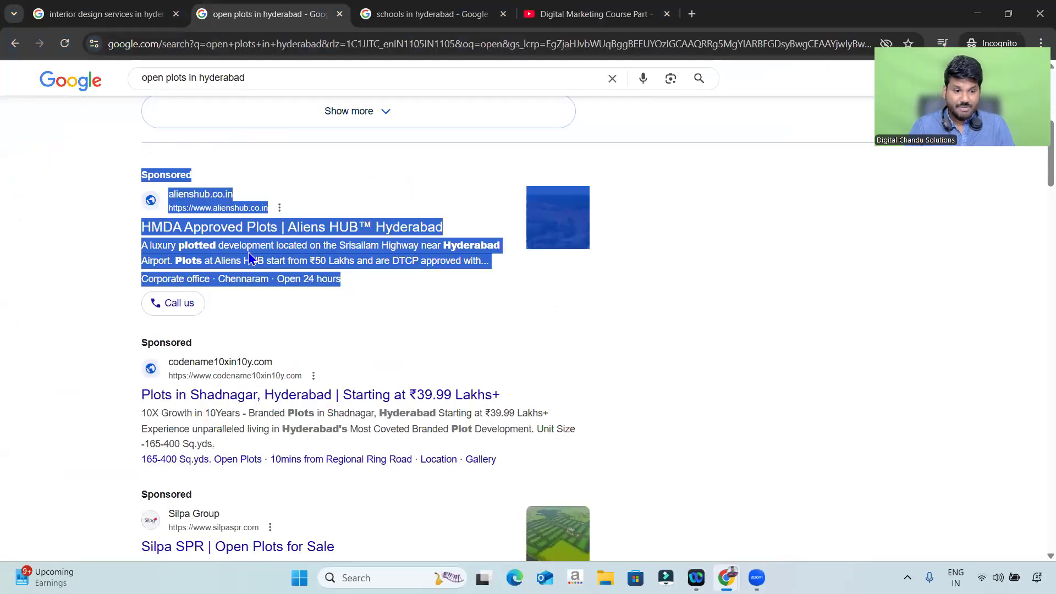
{"action": "left_click", "coordinate": [109, 209]}
{"action": "left_click_drag", "start_coordinate": [132, 168], "coordinate": [370, 295]}
{"action": "left_click", "coordinate": [76, 222]}
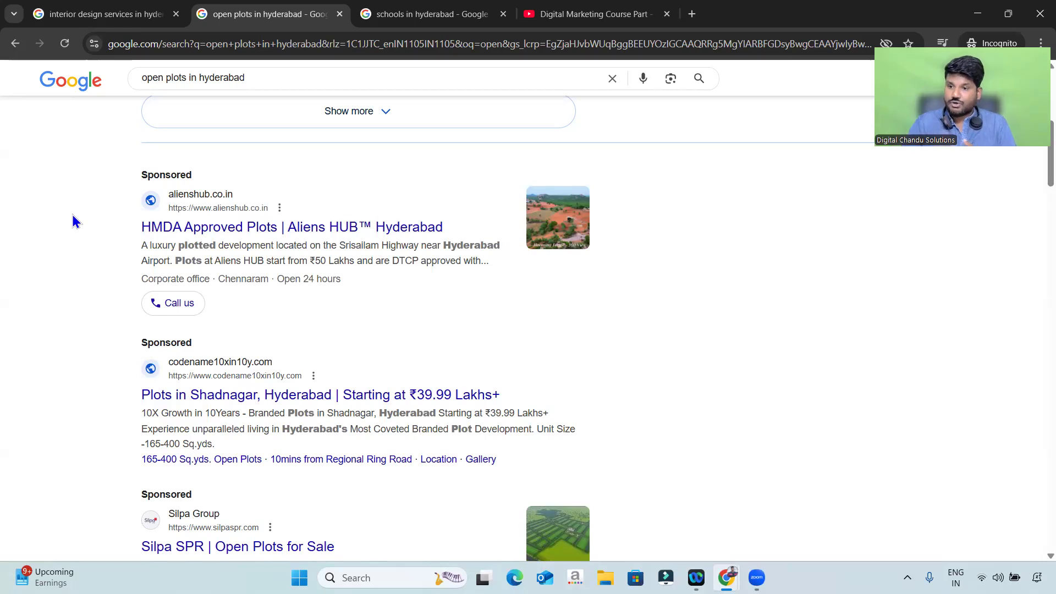
{"action": "key", "text": "alt+Tab"}
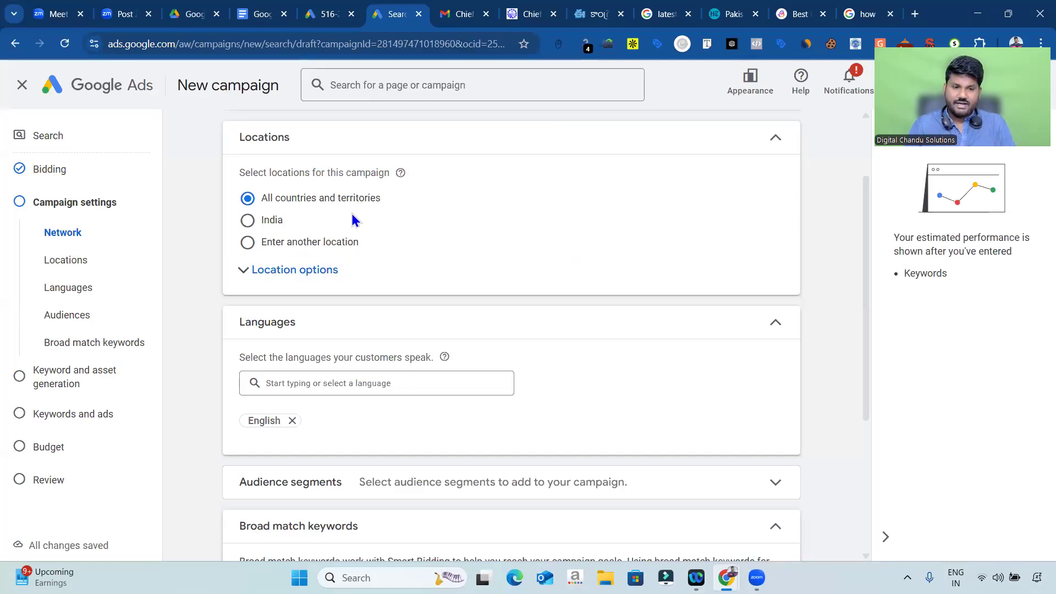
{"action": "key", "text": "alt+Tab"}
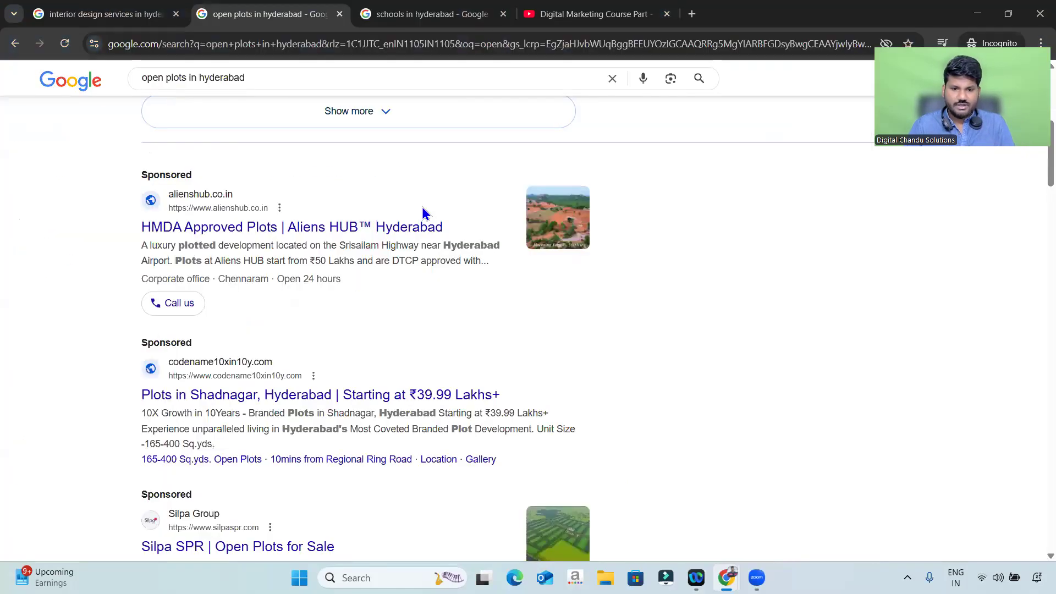
{"action": "key", "text": "alt+Tab"}
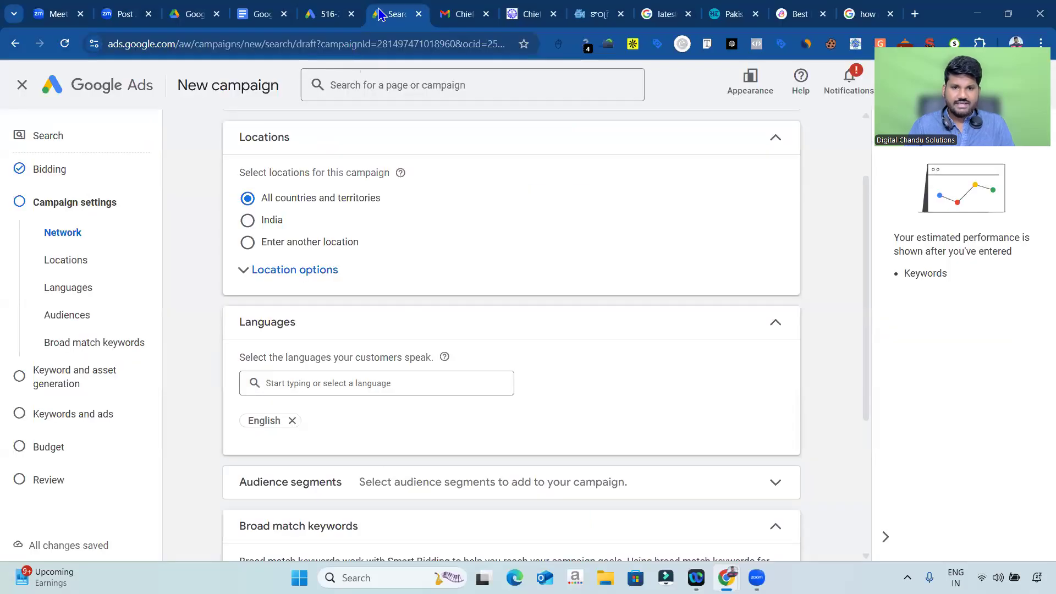
Step: In the Google Ads notes document, add the line "Client = Real Estate" below the Ads Level line
{"action": "left_click", "coordinate": [263, 13]}
{"action": "scroll", "coordinate": [500, 326], "scroll_direction": "down", "scroll_amount": 4}
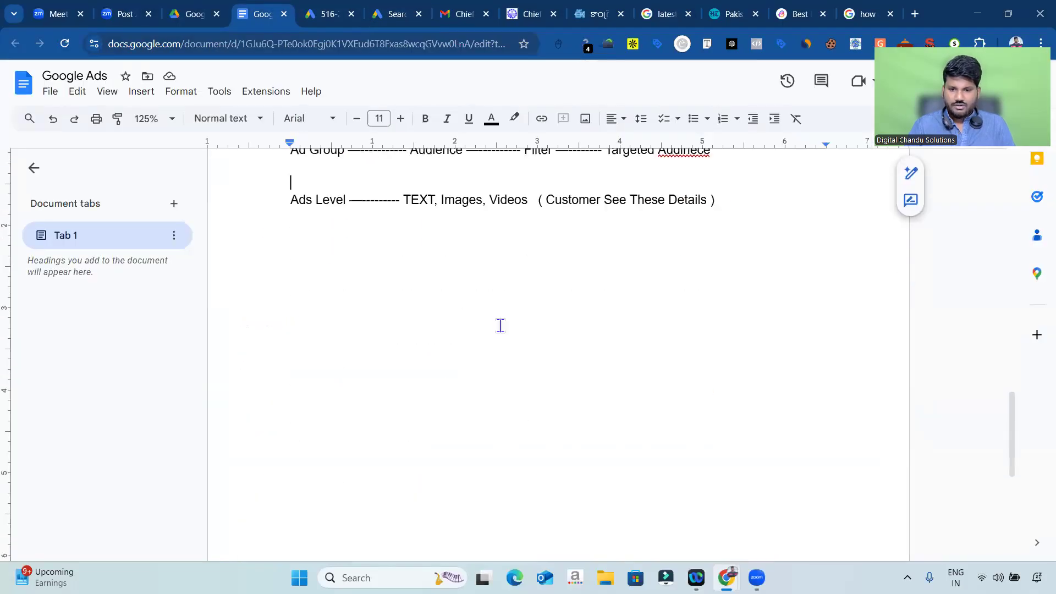
{"action": "left_click", "coordinate": [736, 209]}
{"action": "key", "text": "Return"}
{"action": "key", "text": "Return"}
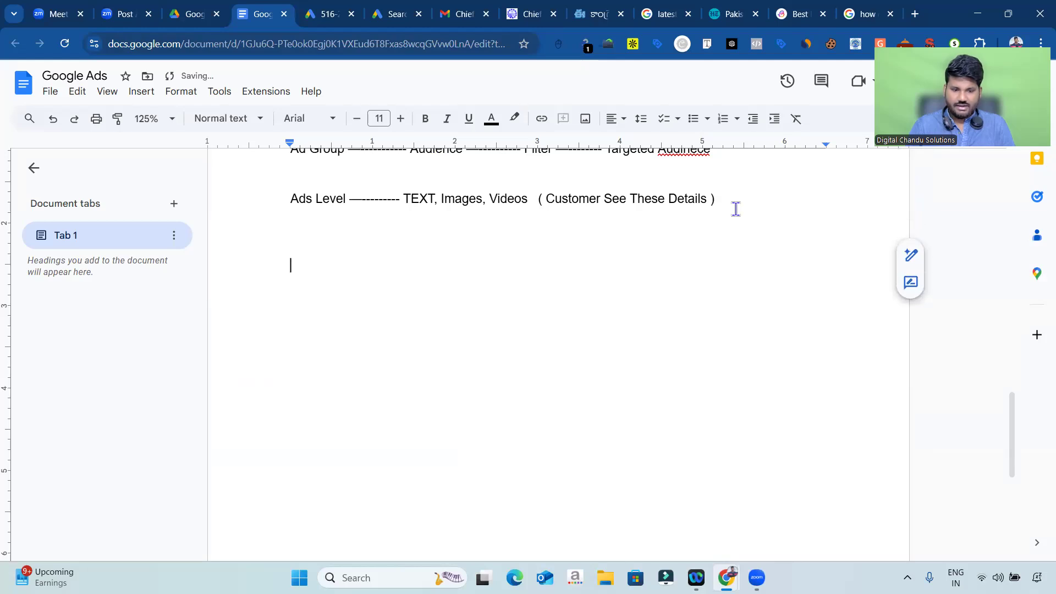
{"action": "type", "text": "Real Estate"}
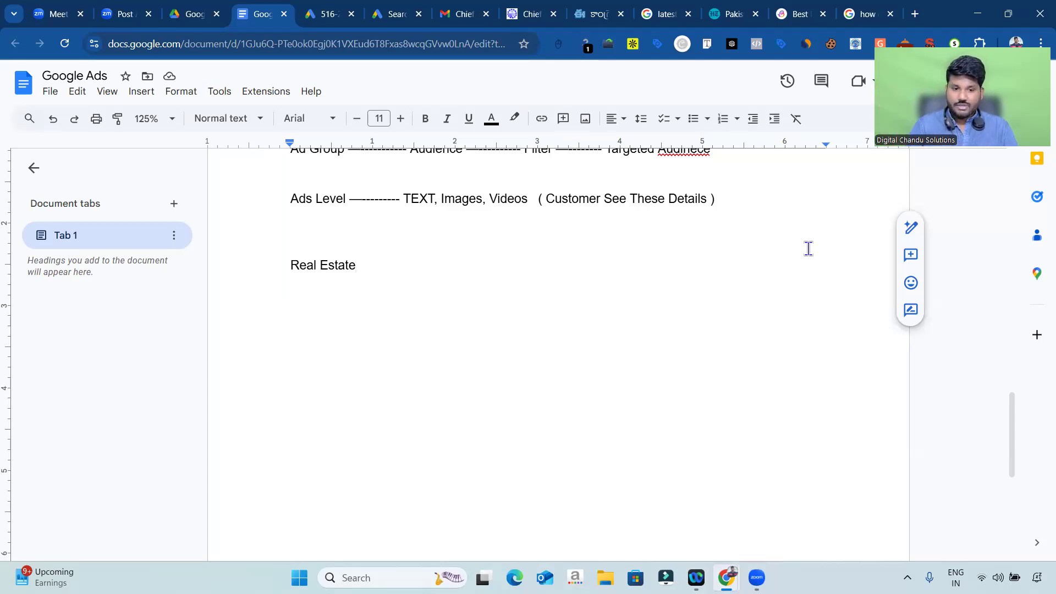
{"action": "key", "text": "Return"}
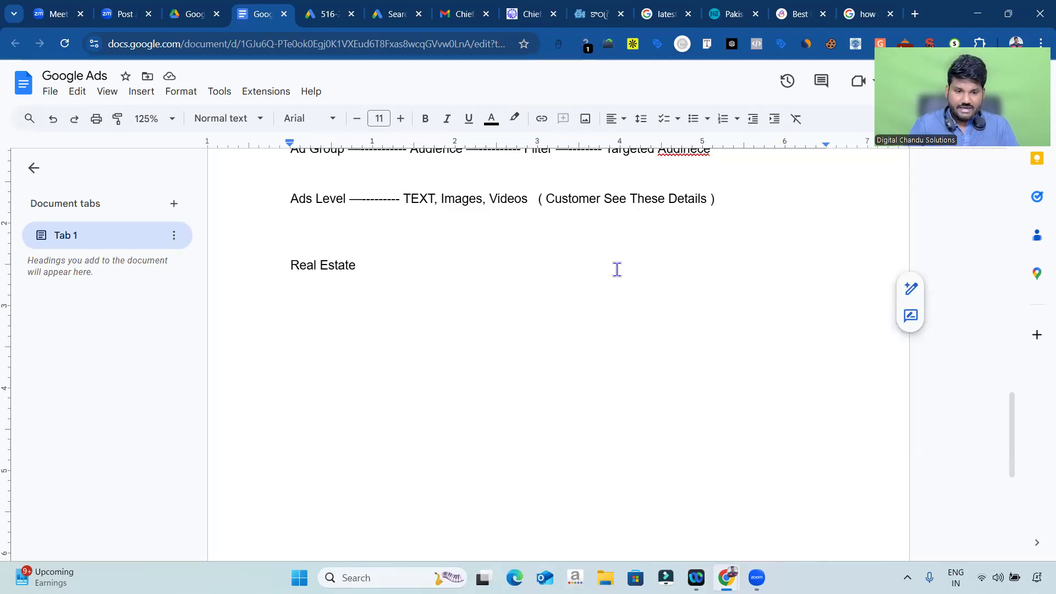
{"action": "left_click", "coordinate": [289, 265]}
{"action": "type", "text": "Client "}
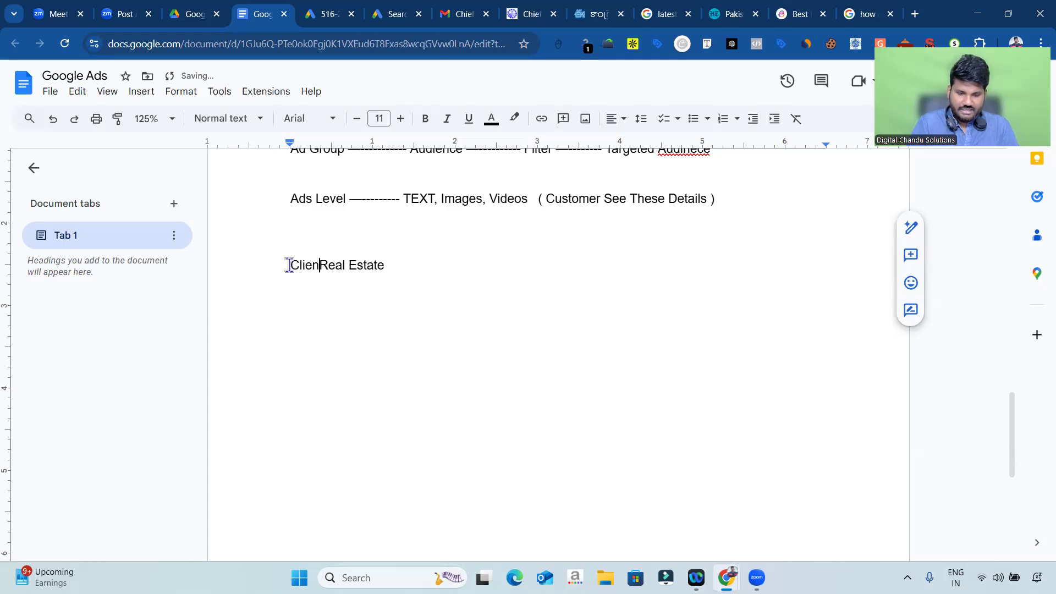
{"action": "type", "text": "="}
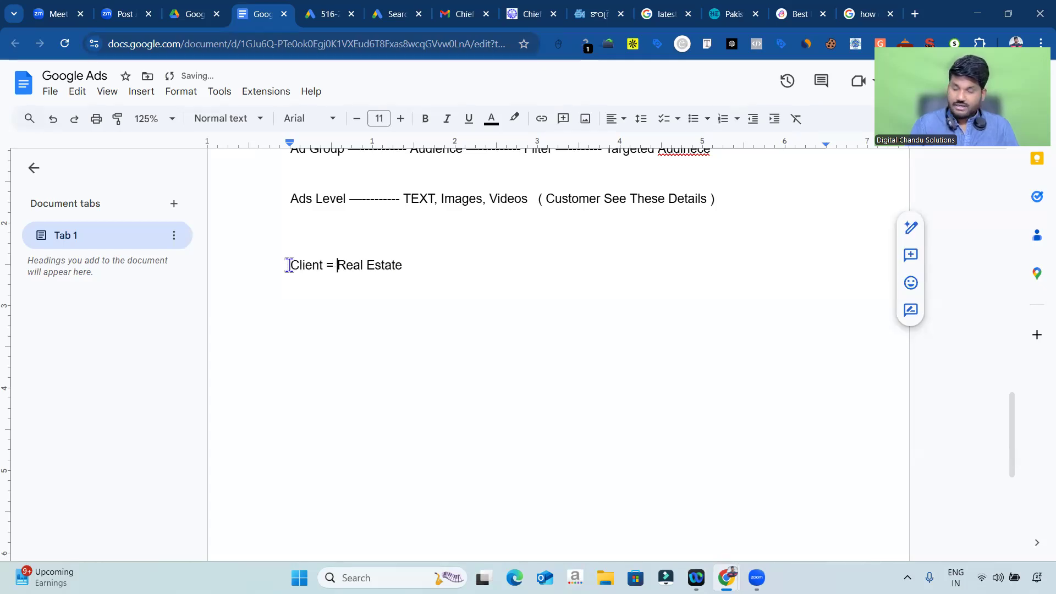
Step: Add the line "Selling = Open Plots In Hyderabad" under the client line
{"action": "left_click", "coordinate": [429, 262]}
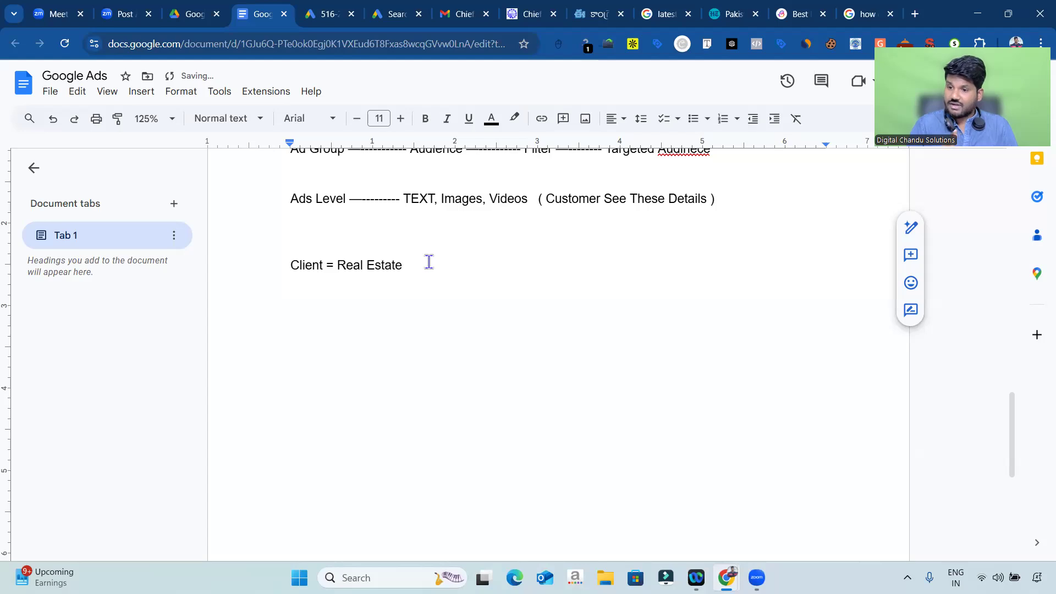
{"action": "key", "text": "Return"}
{"action": "type", "text": "Sel"}
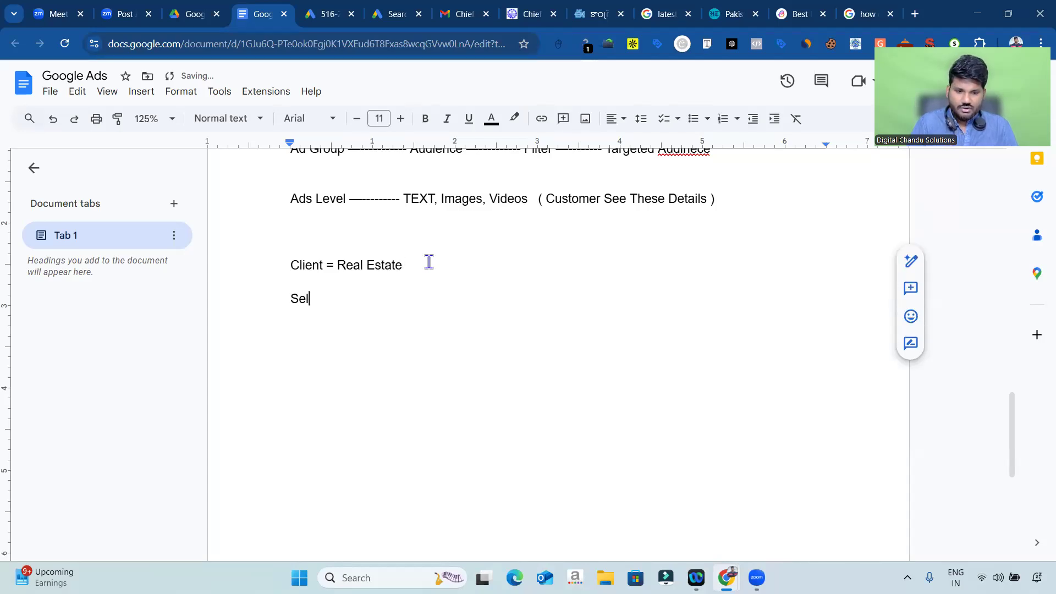
{"action": "type", "text": "ling = "}
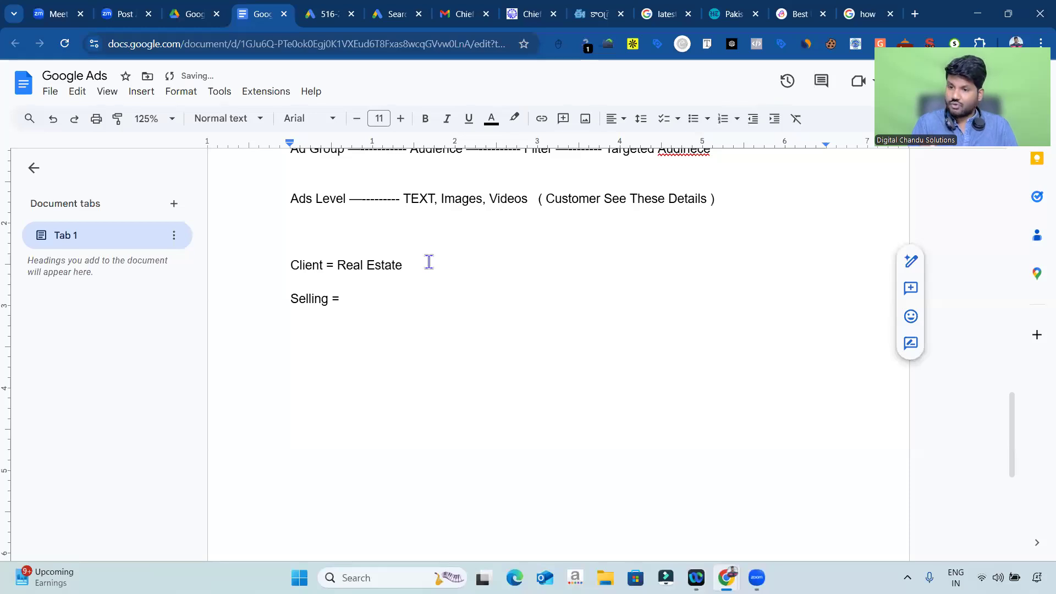
{"action": "type", "text": "Open"}
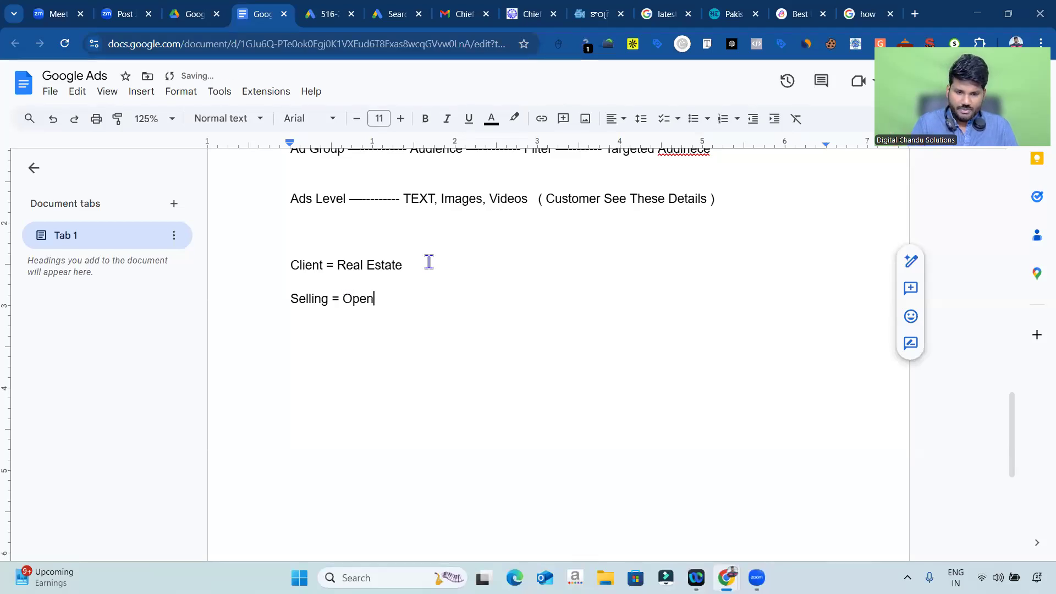
{"action": "type", "text": " Plots In Hyder"}
{"action": "type", "text": "aabd"}
{"action": "key", "text": "BackSpace"}
{"action": "key", "text": "BackSpace"}
{"action": "key", "text": "BackSpace"}
{"action": "type", "text": "bad"}
Step: Add the line "Location = Hyderabad" under the selling line and highlight the word Hyderabad
{"action": "key", "text": "Return"}
{"action": "type", "text": "Location = Lo"}
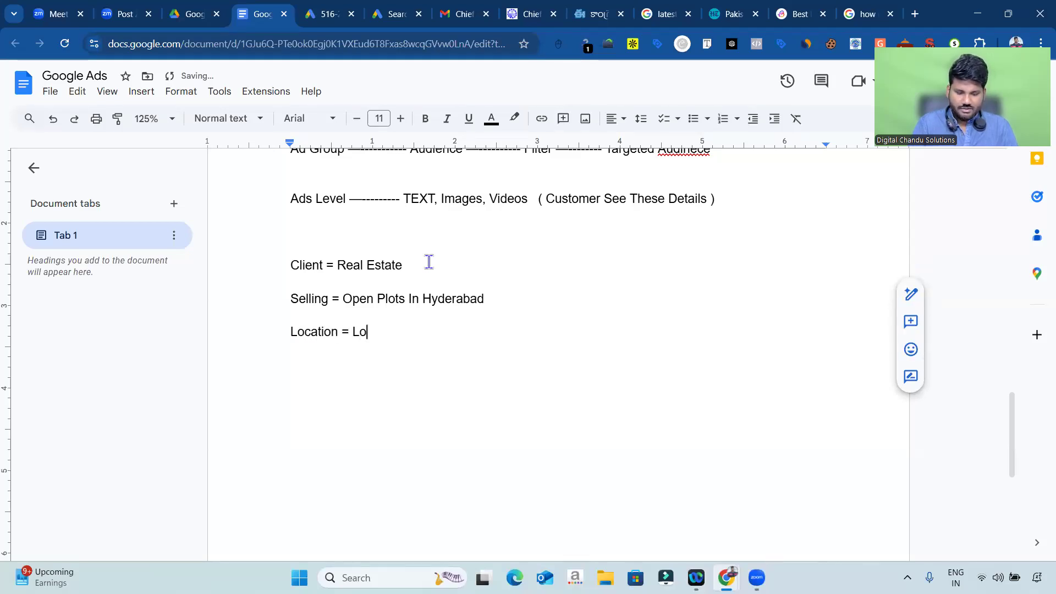
{"action": "key", "text": "BackSpace"}
{"action": "key", "text": "BackSpace"}
{"action": "type", "text": "Hyderabad"}
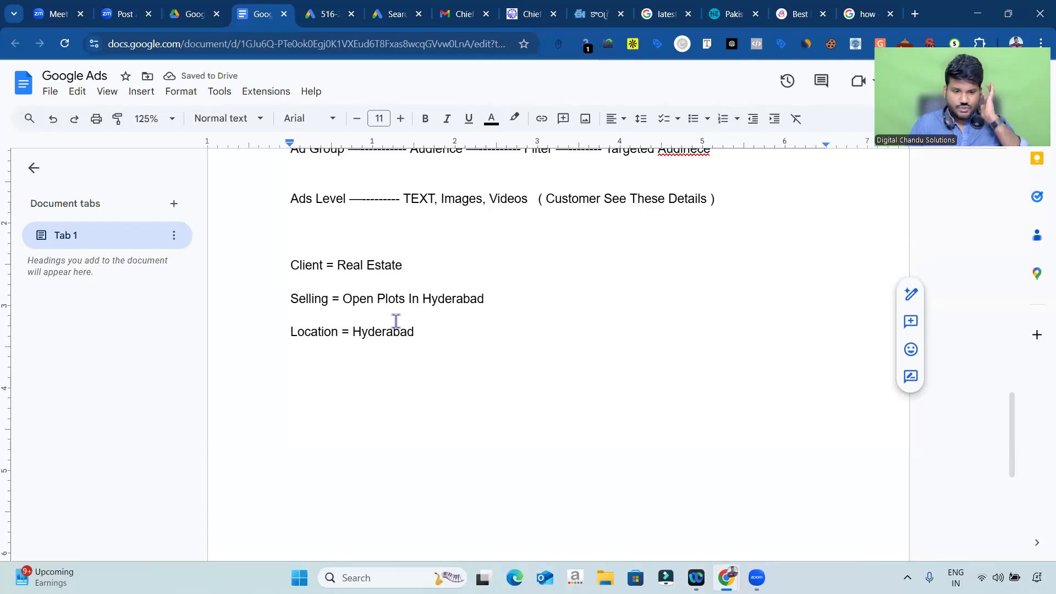
{"action": "key", "text": "Return"}
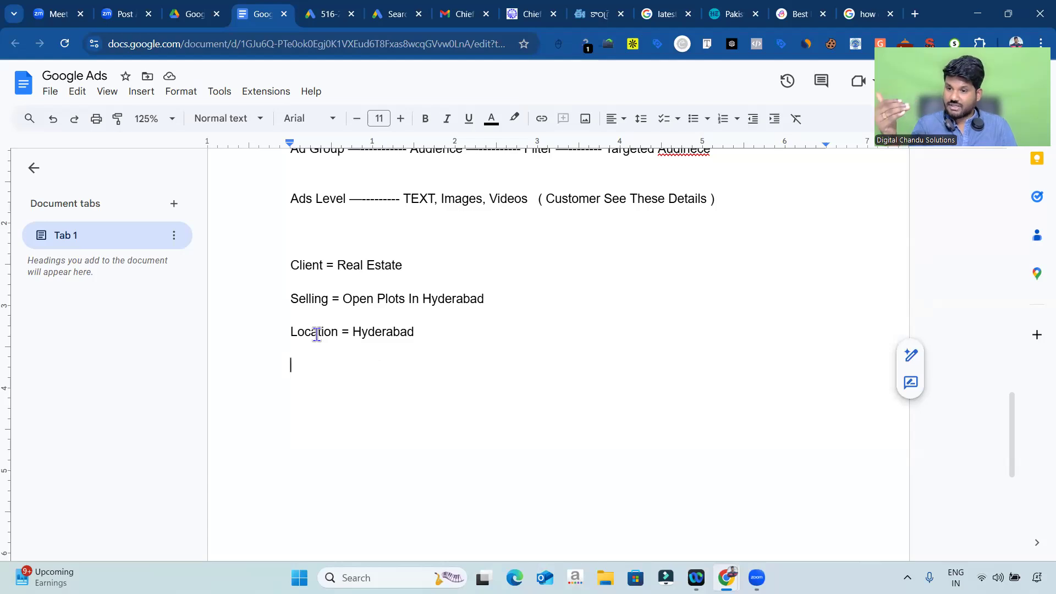
{"action": "double_click", "coordinate": [377, 332]}
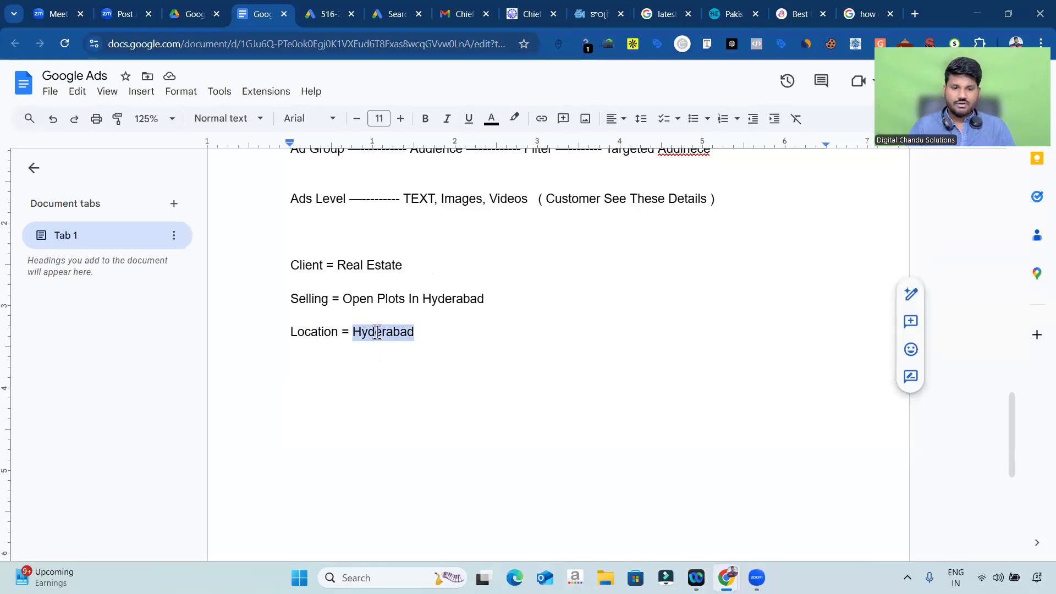
Step: Extend the client line with a dashed link to "Real Estate Buyers" and add a "Google Ads" line beneath it
{"action": "left_click", "coordinate": [416, 266]}
{"action": "type", "text": "---------------------------------"}
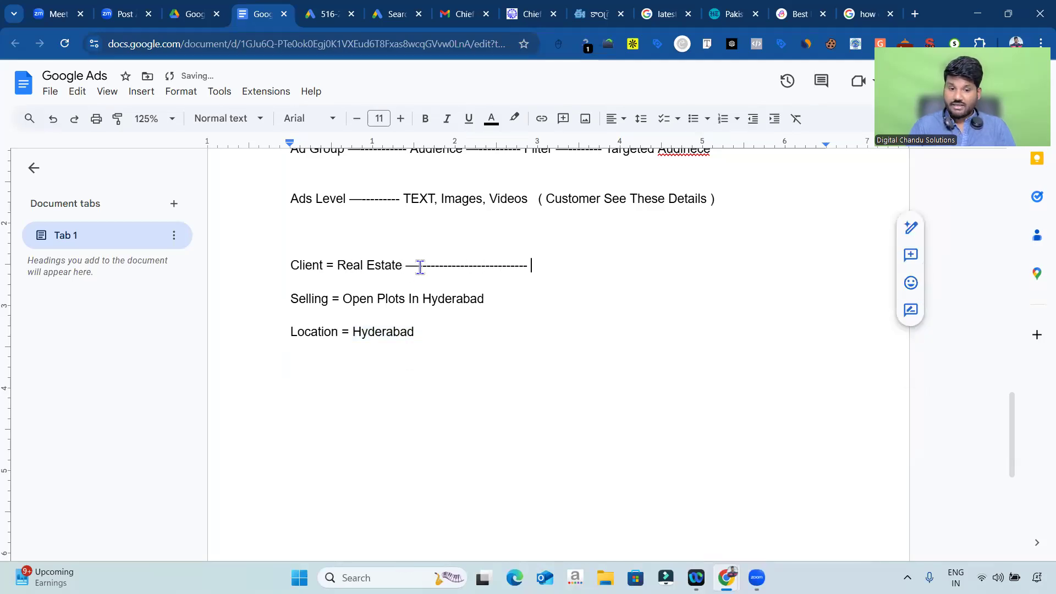
{"action": "type", "text": "-- Real Estate Buyers"}
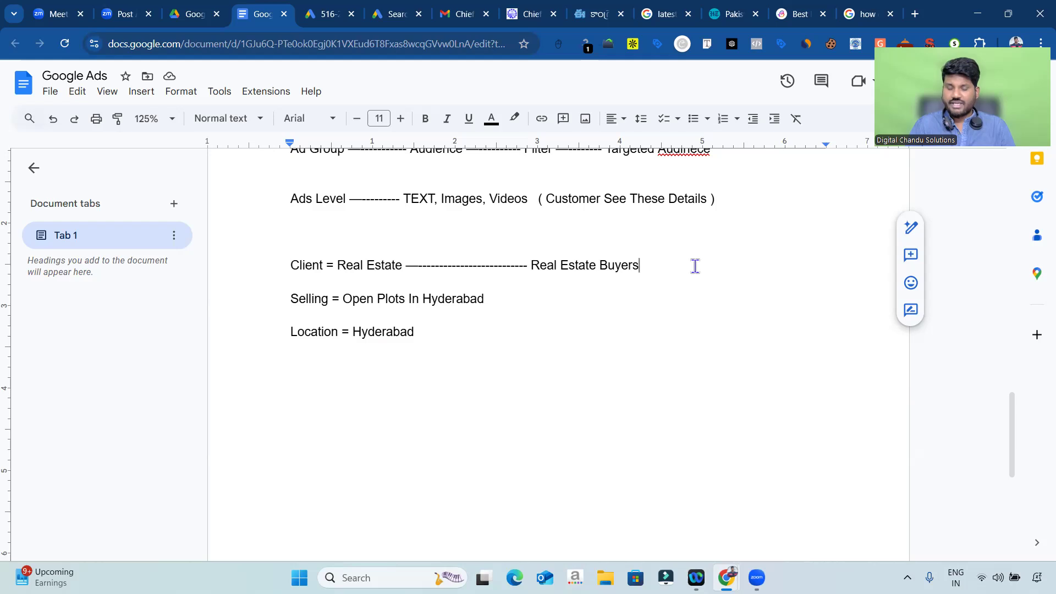
{"action": "key", "text": "Return"}
{"action": "type", "text": "Google Ads"}
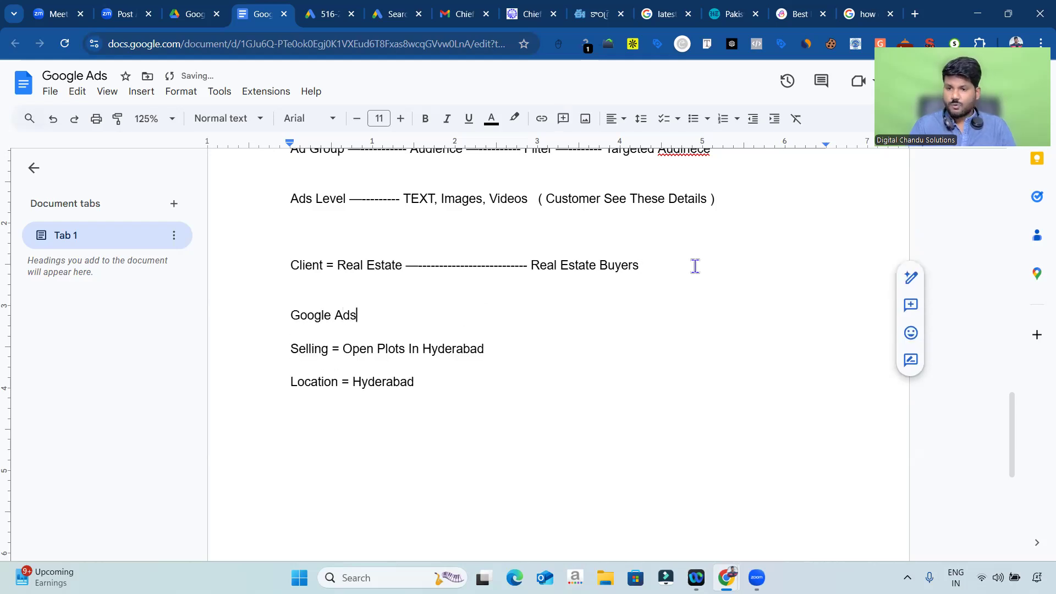
{"action": "left_click", "coordinate": [331, 291]}
{"action": "key", "text": "BackSpace"}
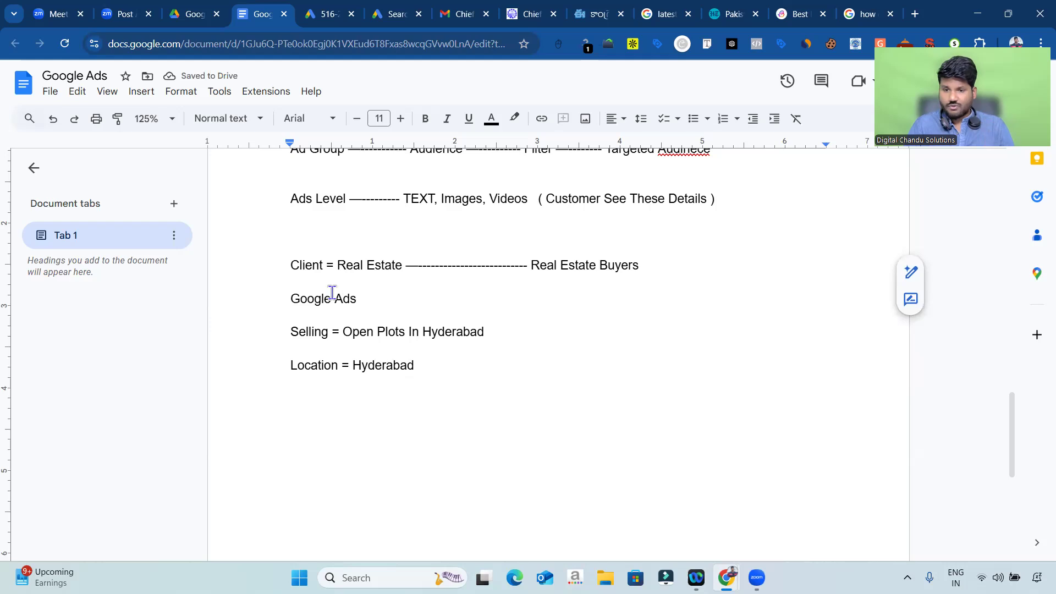
Step: Return to the Google Ads campaign draft and include the city Hyderabad, Telangana, India as a custom target location
{"action": "key", "text": "alt+Tab"}
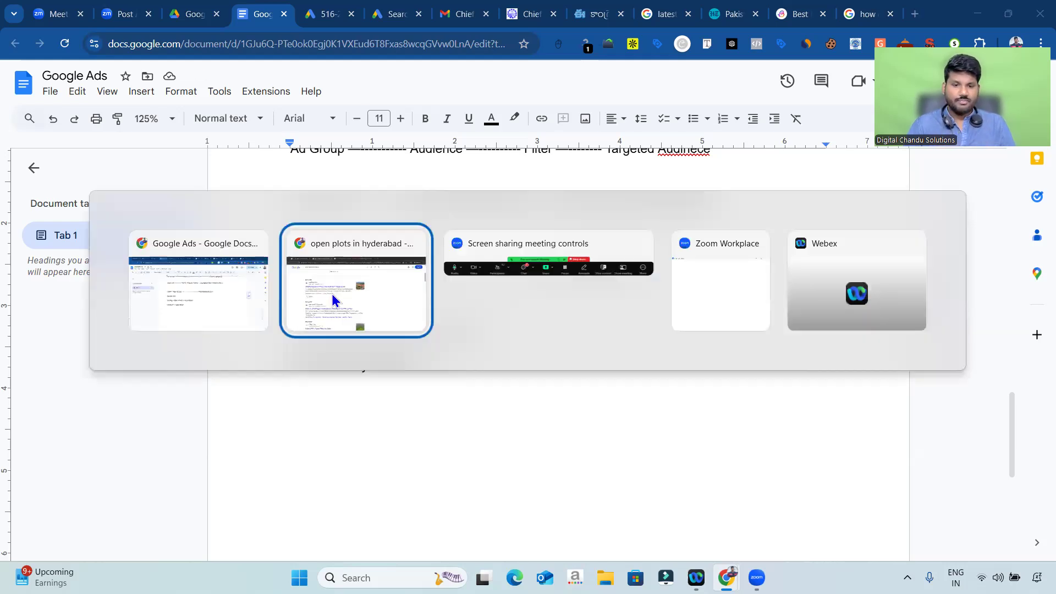
{"action": "left_click", "coordinate": [331, 294]}
{"action": "key", "text": "alt+Tab"}
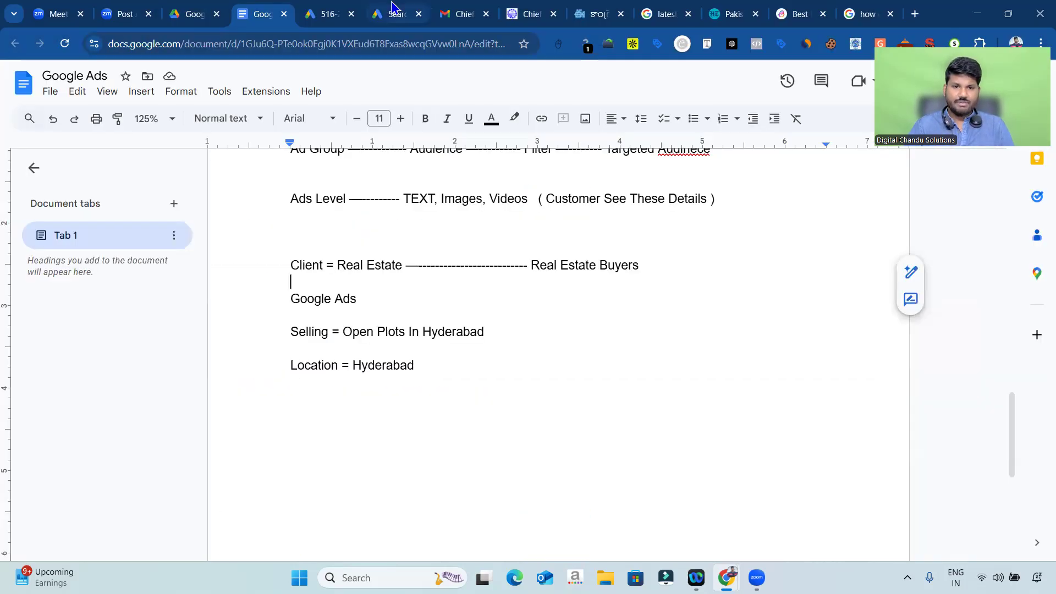
{"action": "left_click", "coordinate": [396, 14]}
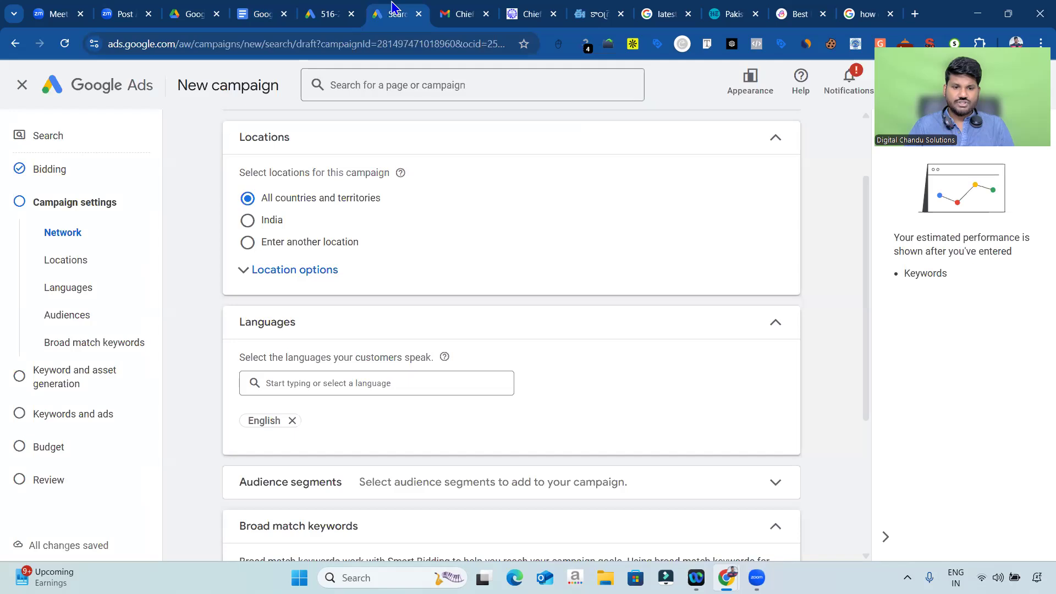
{"action": "left_click", "coordinate": [249, 247]}
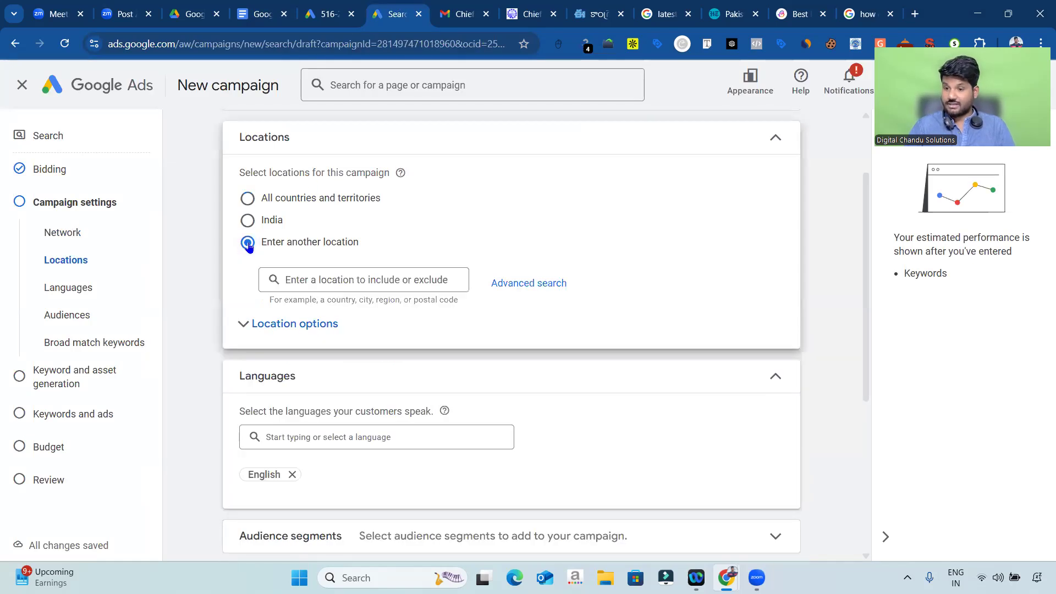
{"action": "left_click", "coordinate": [381, 279]}
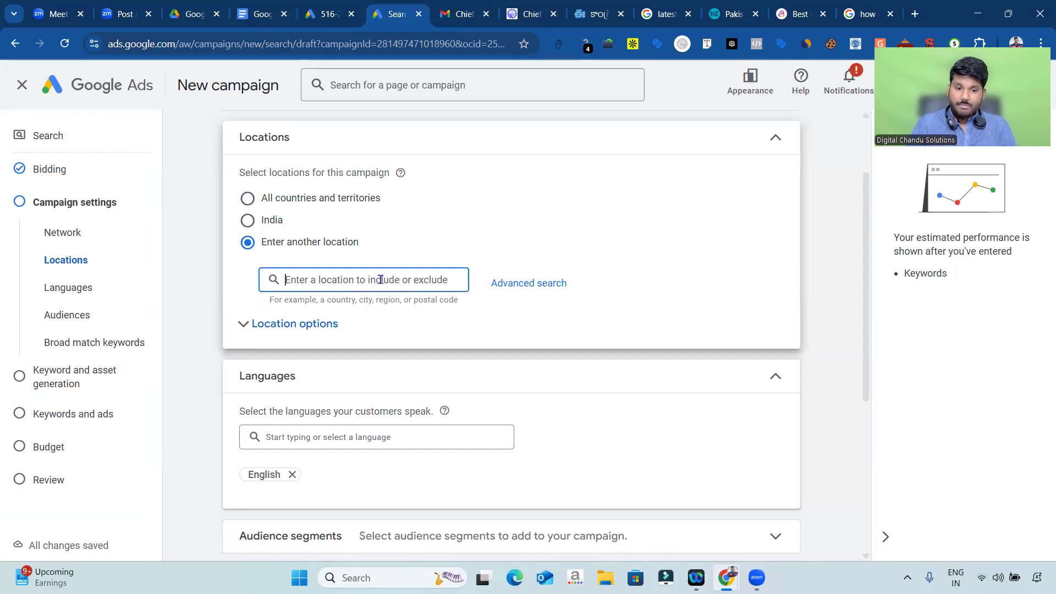
{"action": "type", "text": "Hy"}
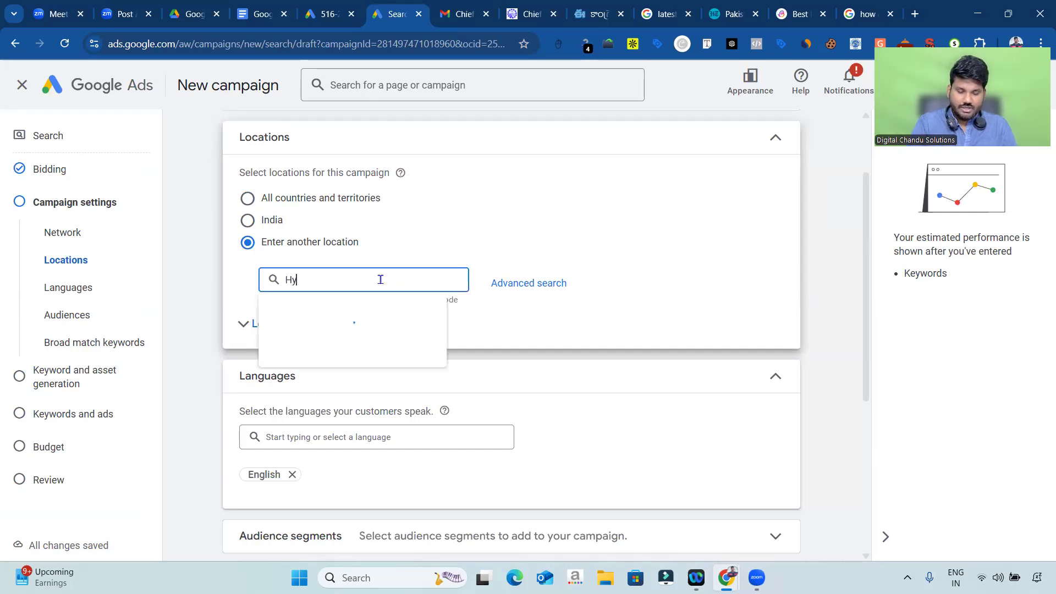
{"action": "type", "text": "derabad"}
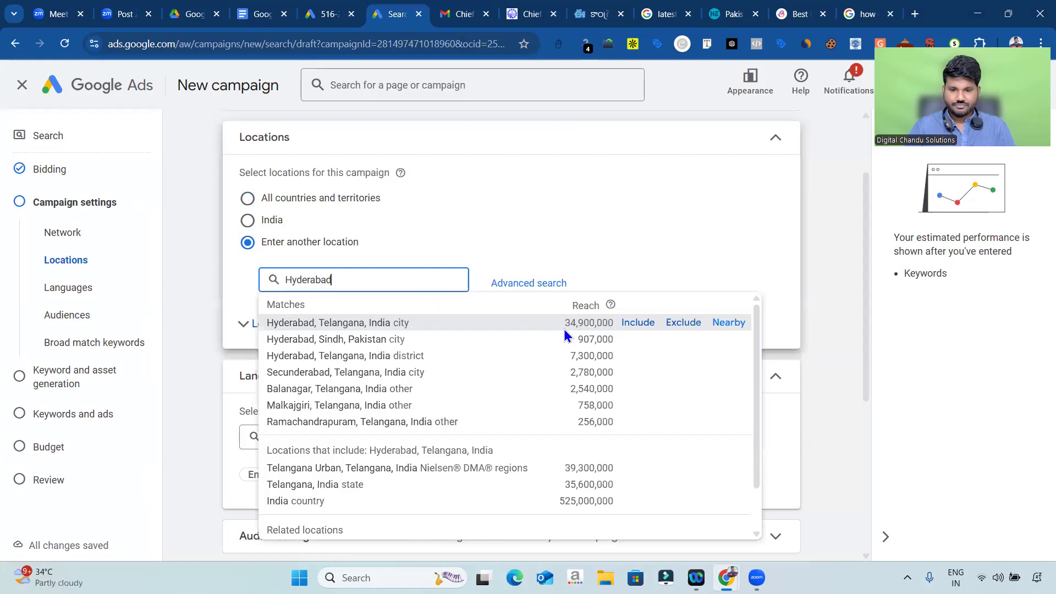
{"action": "left_click", "coordinate": [640, 323]}
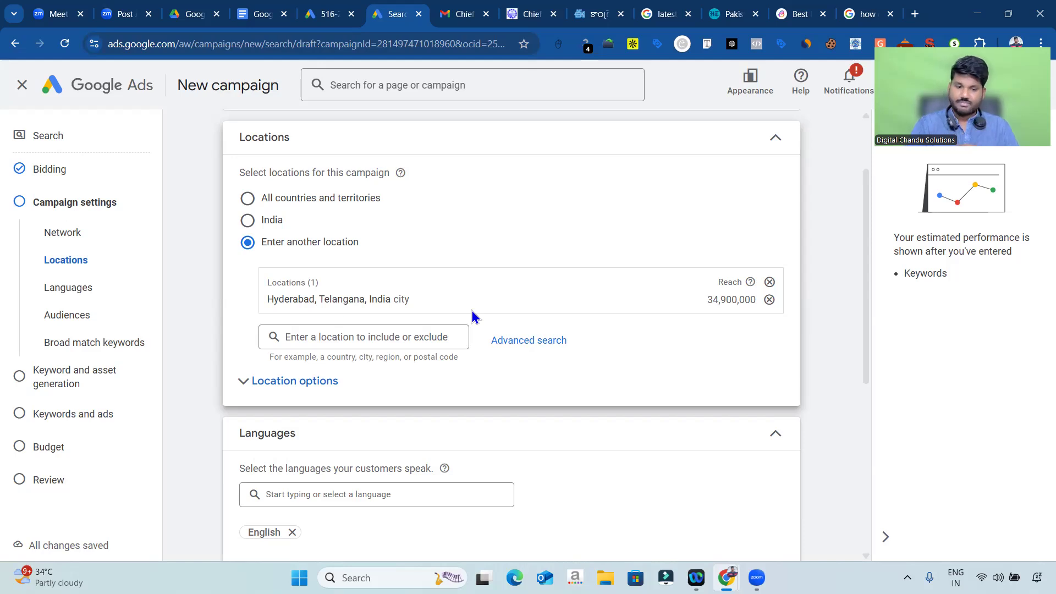
Step: Set the campaign's customer languages to All languages
{"action": "scroll", "coordinate": [549, 366], "scroll_direction": "down", "scroll_amount": 3}
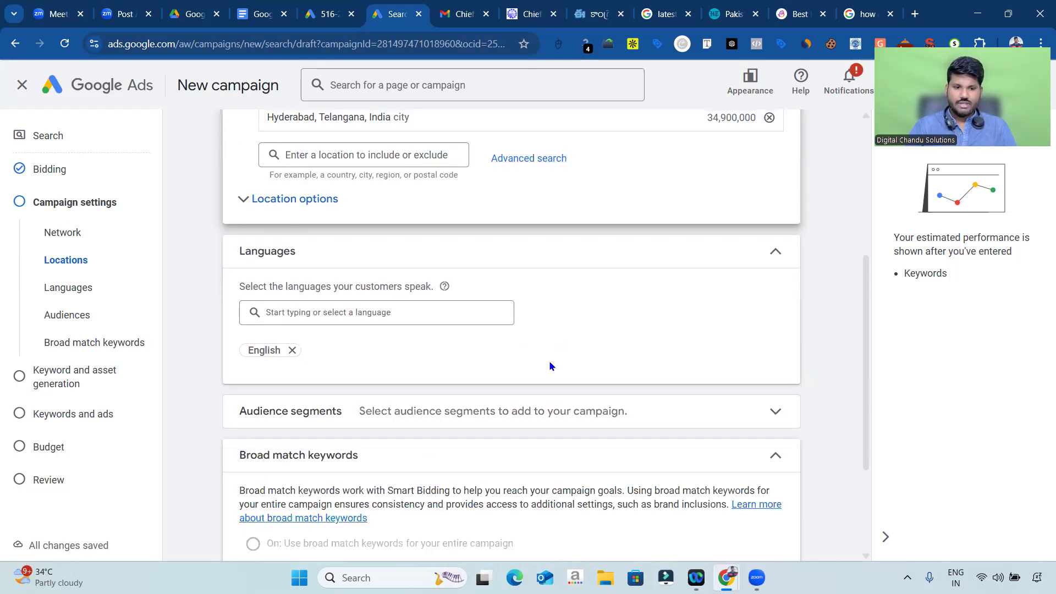
{"action": "scroll", "coordinate": [322, 303], "scroll_direction": "down", "scroll_amount": 1}
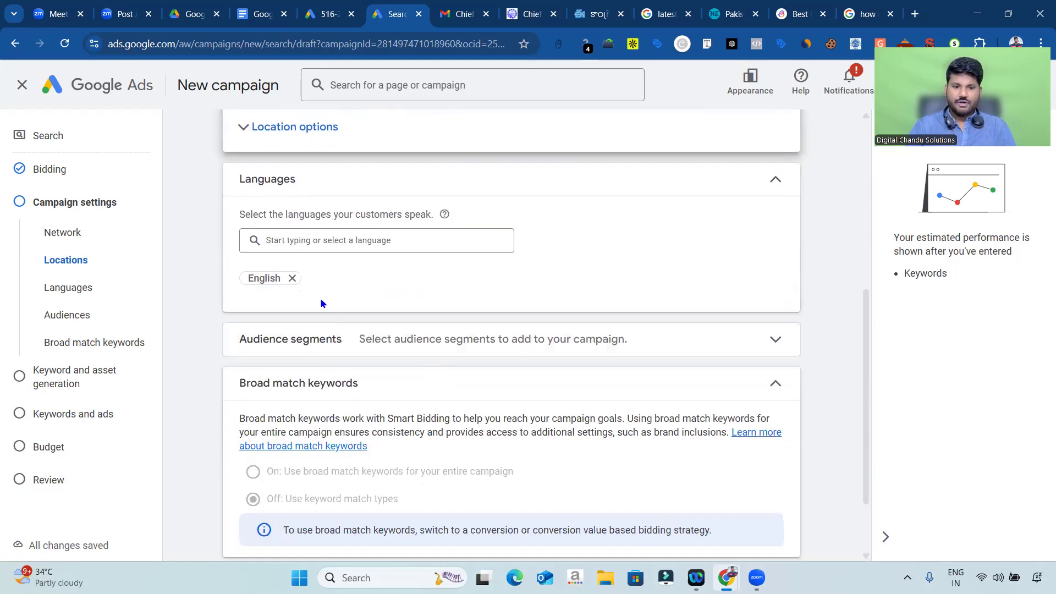
{"action": "left_click", "coordinate": [339, 242]}
{"action": "type", "text": "all"}
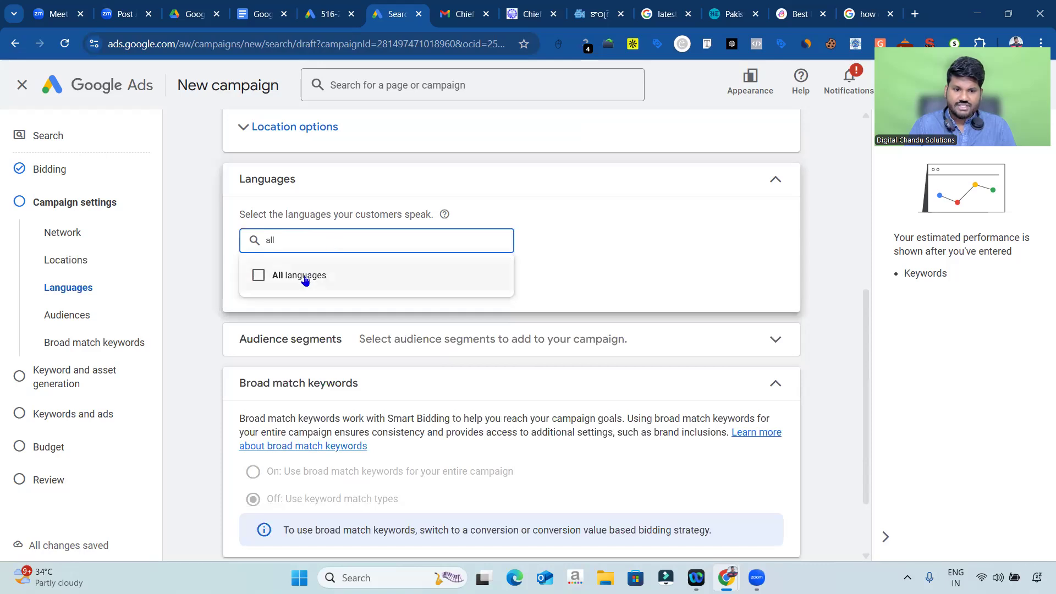
{"action": "left_click", "coordinate": [258, 279]}
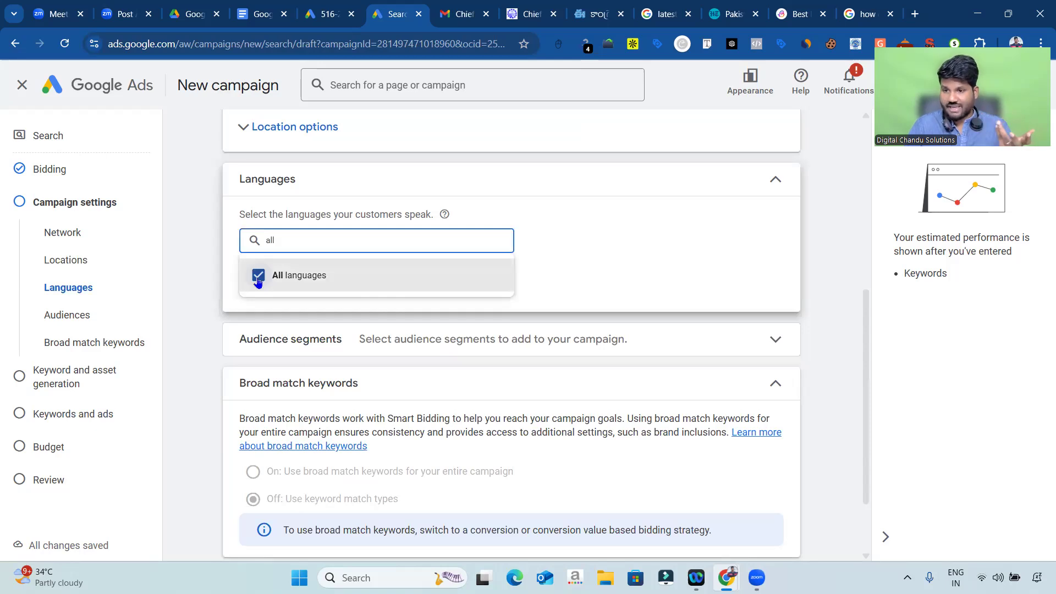
{"action": "left_click", "coordinate": [210, 264]}
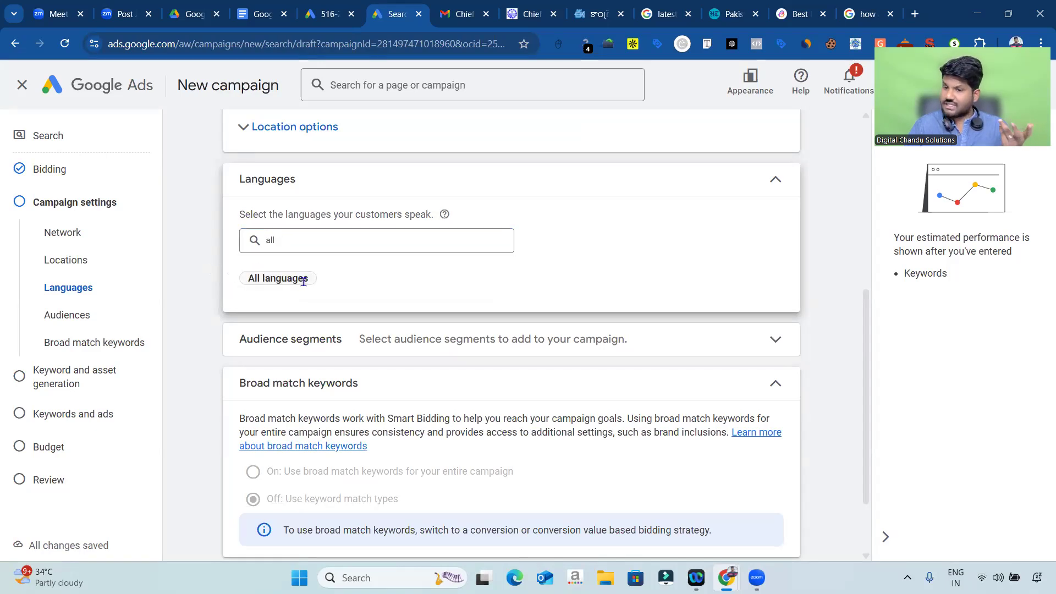
Step: Find Telugu in the campaign's language choices, deselect it and select it again
{"action": "left_click", "coordinate": [332, 243]}
{"action": "key", "text": "BackSpace"}
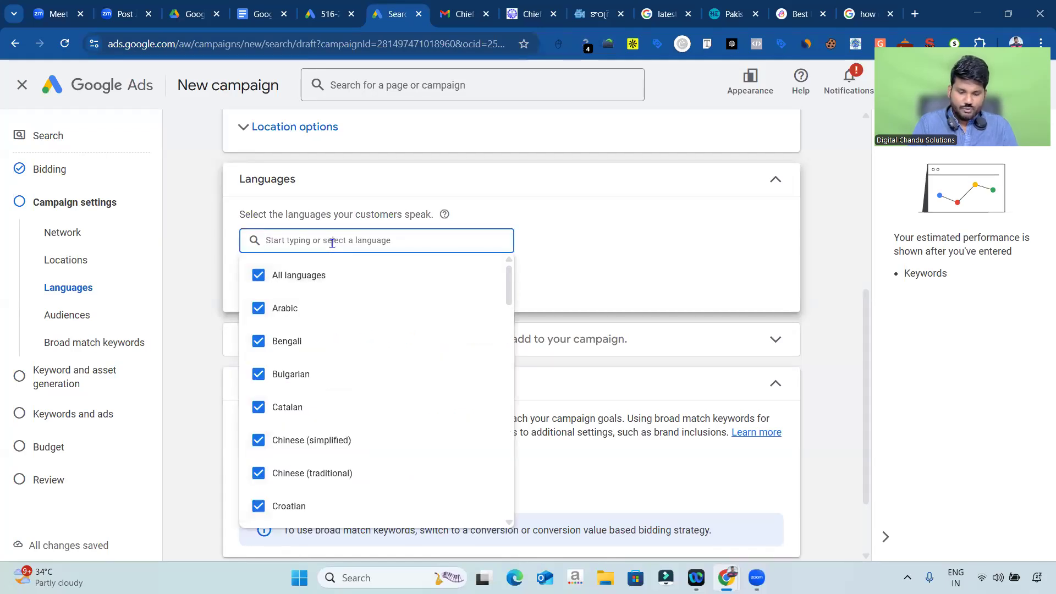
{"action": "type", "text": "telugu"}
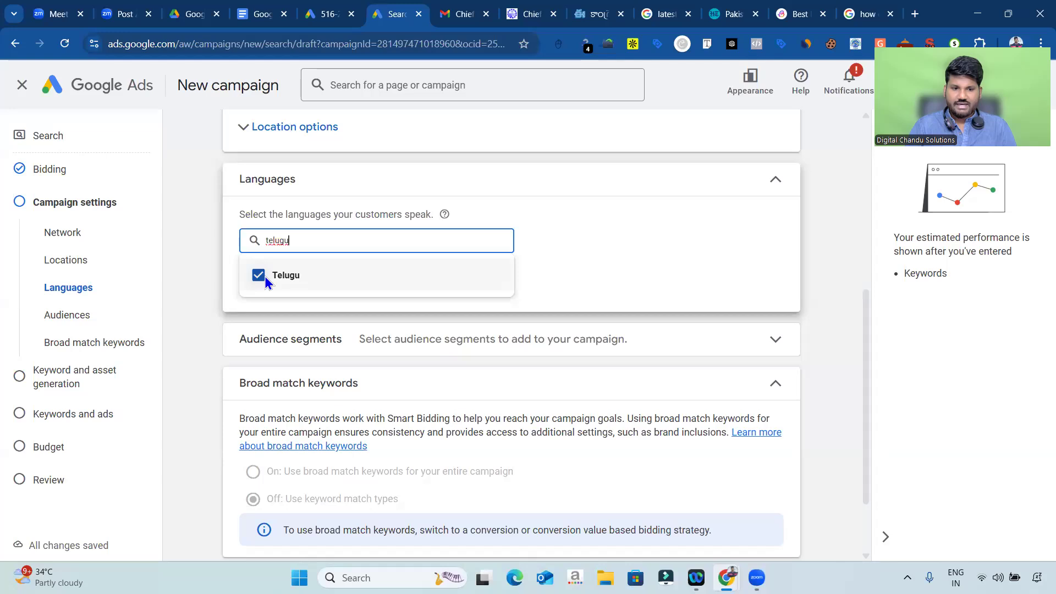
{"action": "left_click", "coordinate": [259, 275]}
{"action": "left_click", "coordinate": [259, 275]}
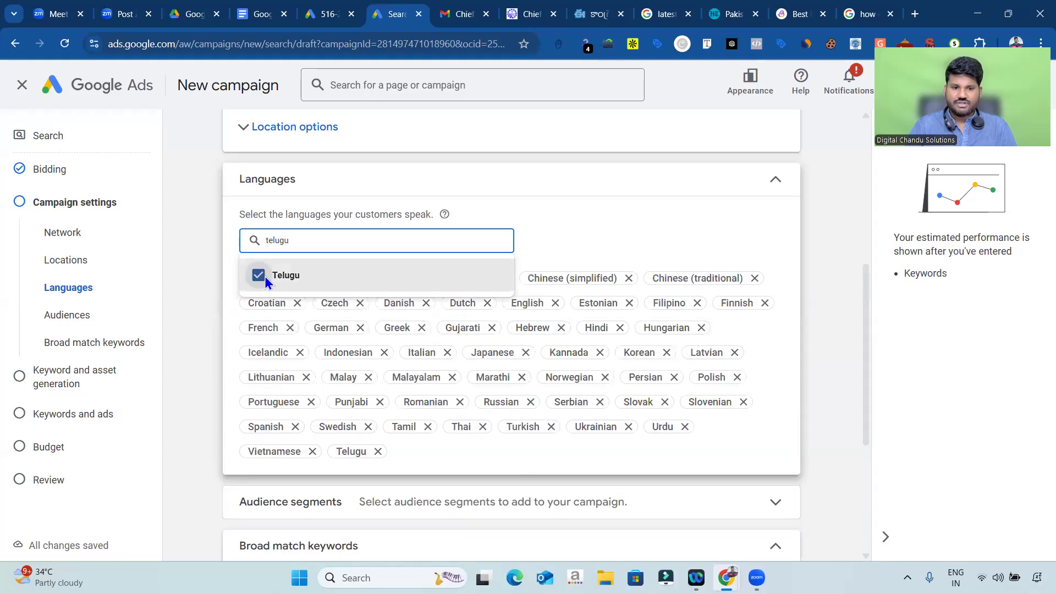
{"action": "left_click", "coordinate": [209, 250]}
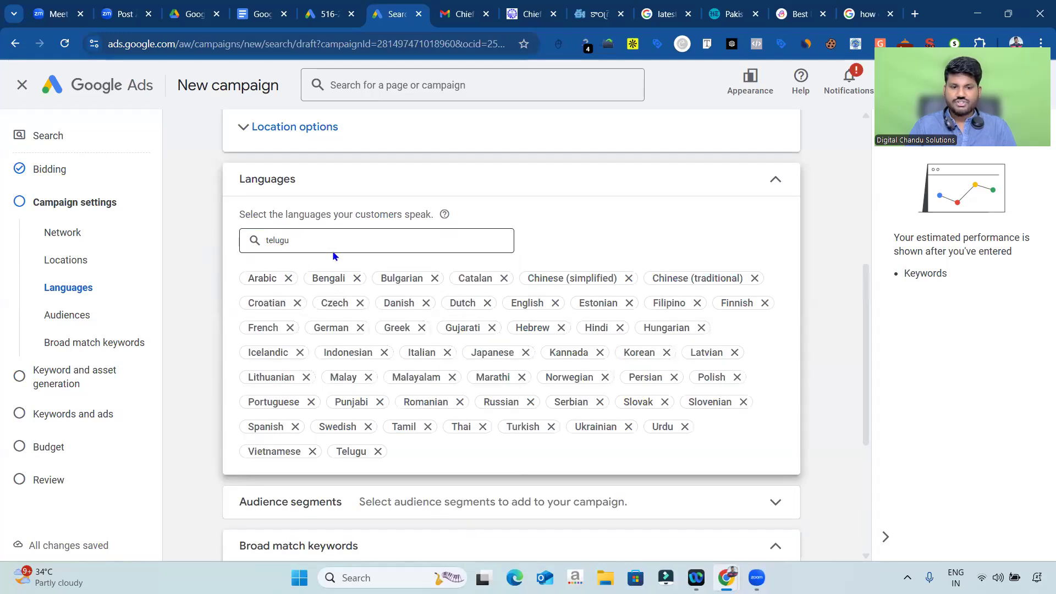
Step: Set the campaign's customer languages back to All languages
{"action": "left_click", "coordinate": [349, 241]}
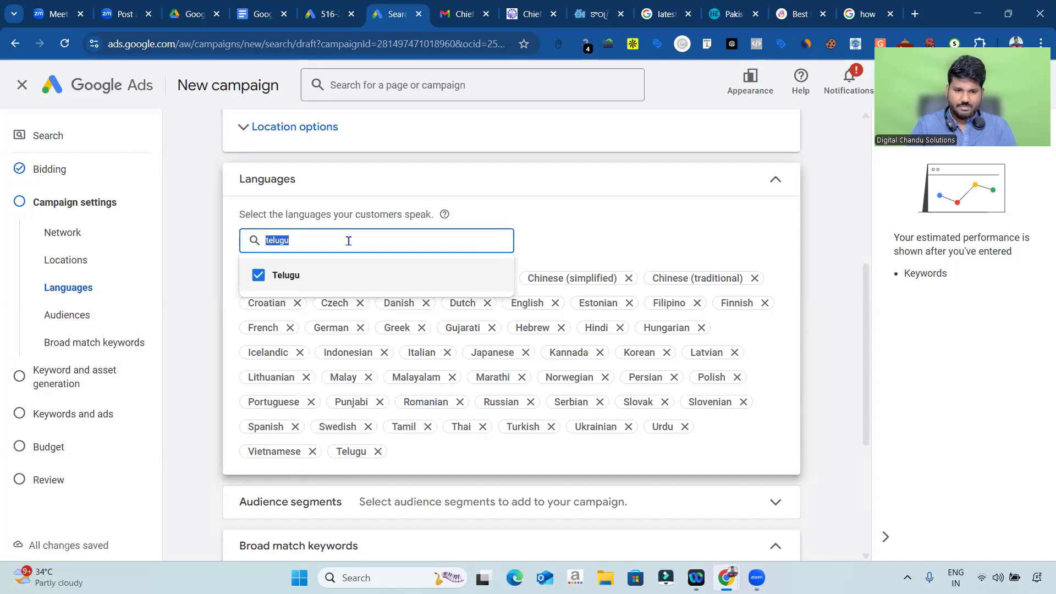
{"action": "type", "text": "all"}
{"action": "left_click", "coordinate": [299, 275]}
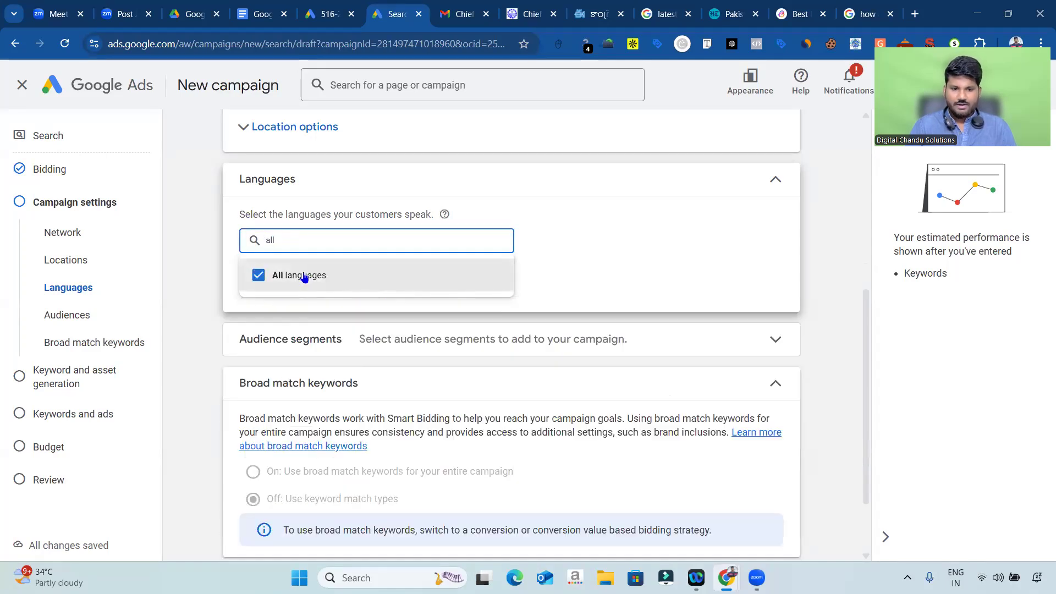
Step: Deselect All languages and choose only Telugu as the customer language
{"action": "key", "text": "BackSpace"}
{"action": "key", "text": "BackSpace"}
{"action": "key", "text": "BackSpace"}
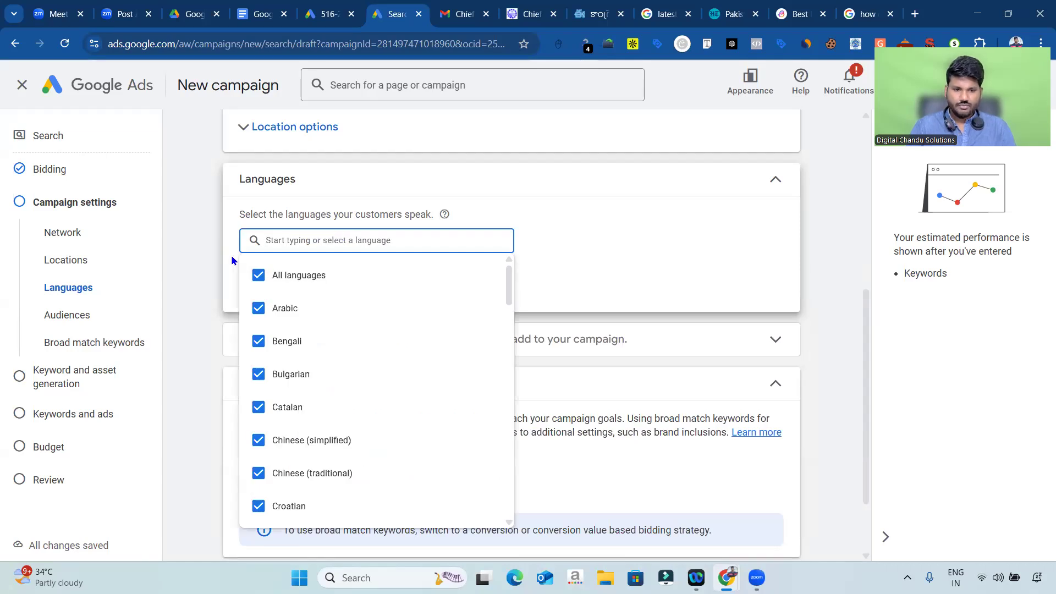
{"action": "left_click", "coordinate": [258, 276]}
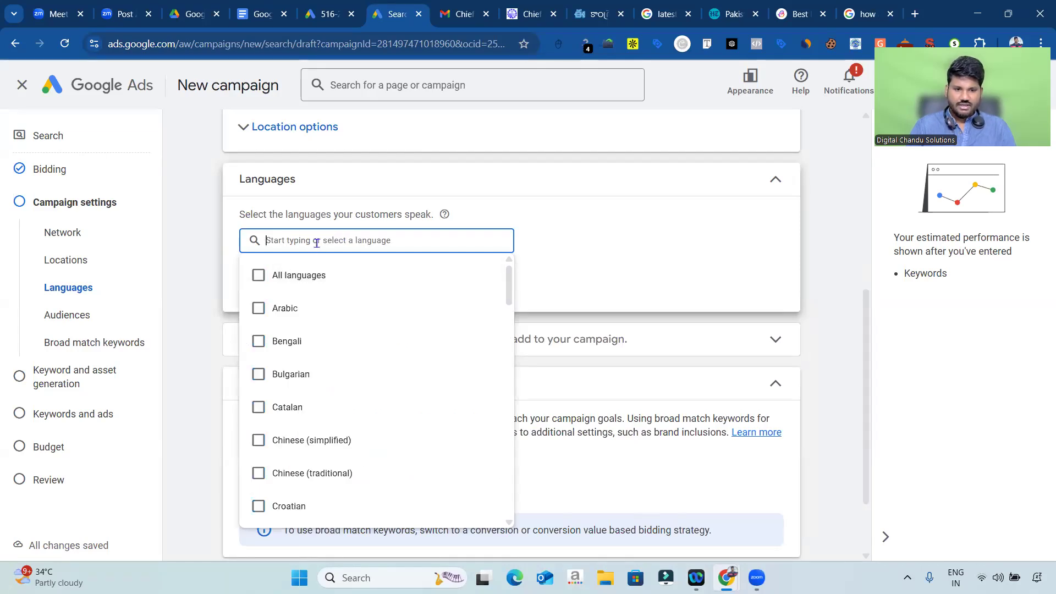
{"action": "type", "text": "telugu"}
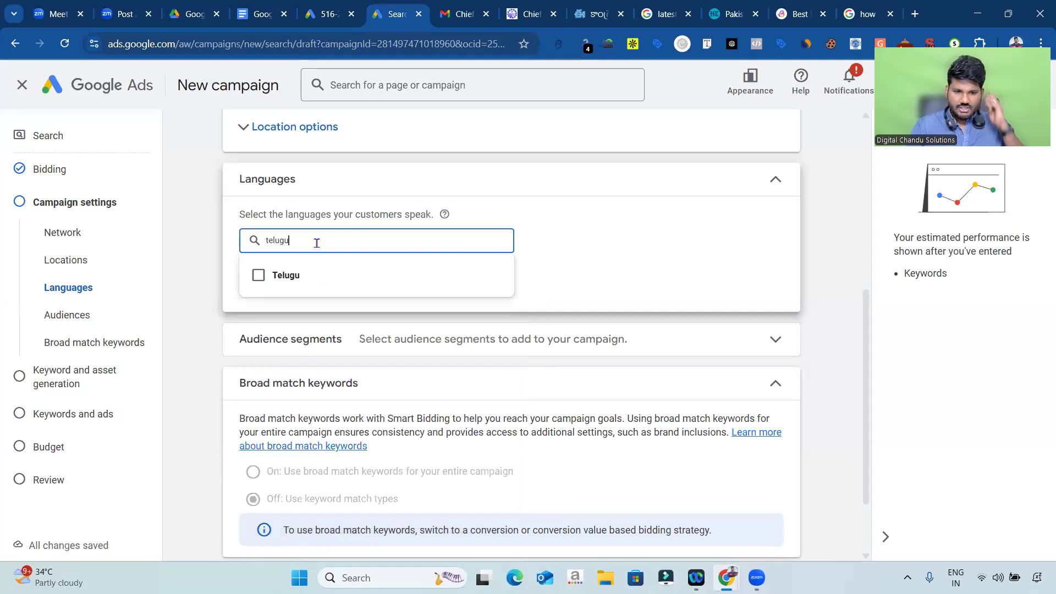
{"action": "left_click", "coordinate": [277, 281]}
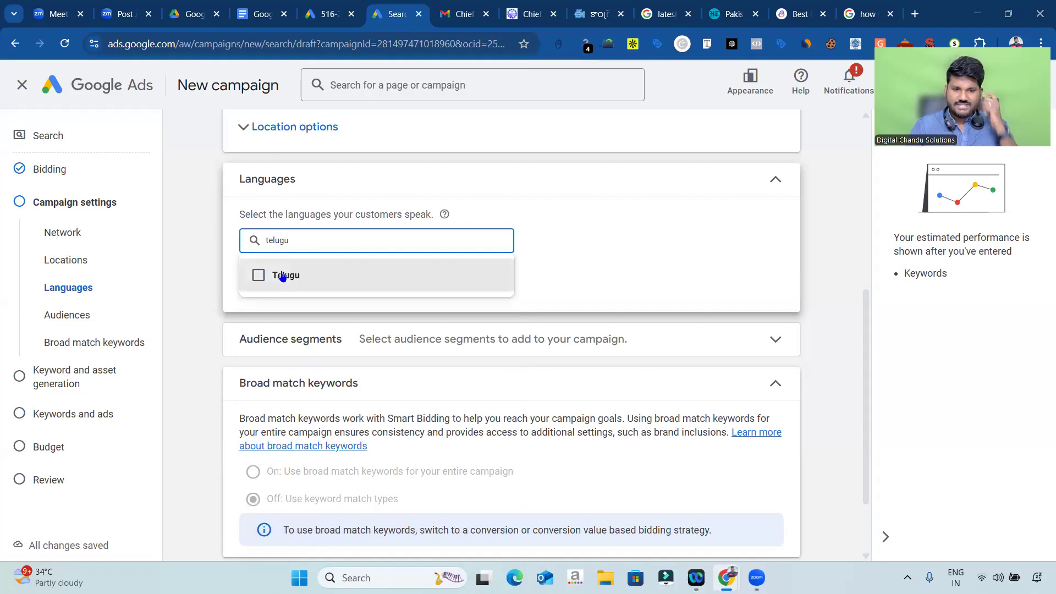
{"action": "left_click", "coordinate": [210, 273]}
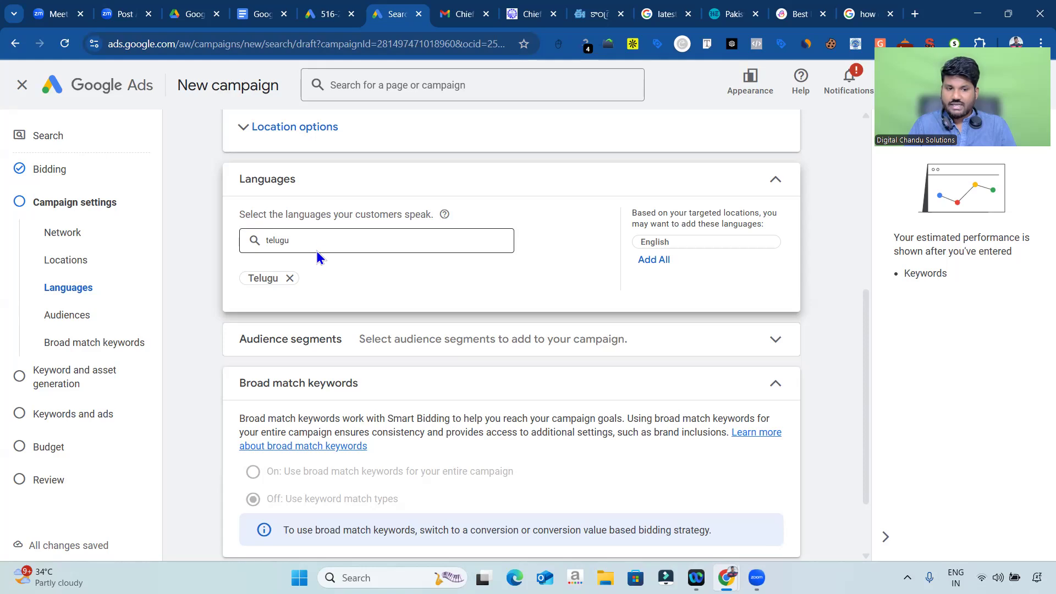
Step: Replace Telugu with All languages as the campaign's customer language setting
{"action": "left_click", "coordinate": [325, 238]}
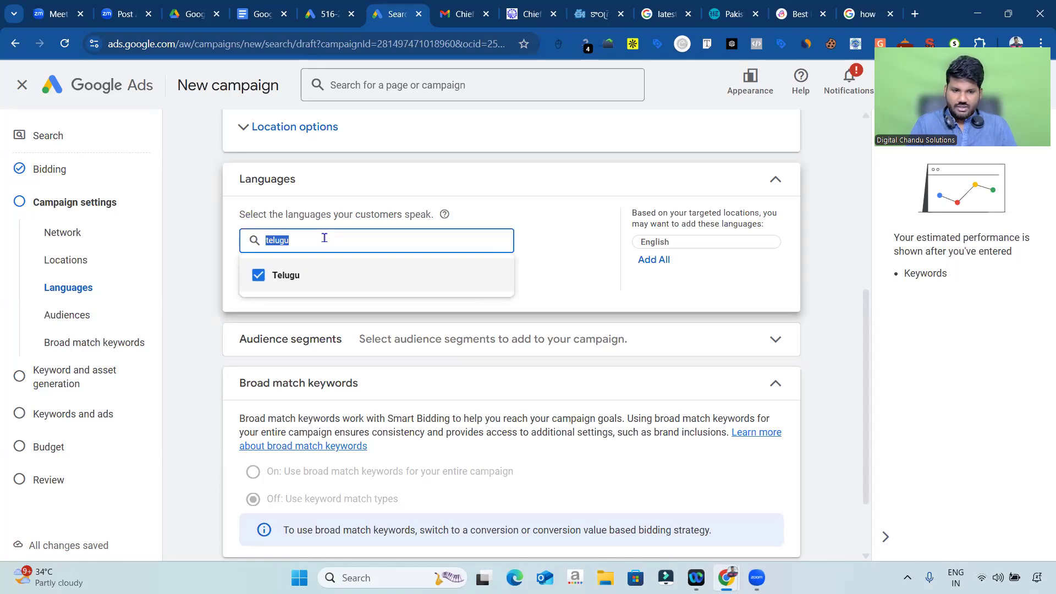
{"action": "type", "text": "all"}
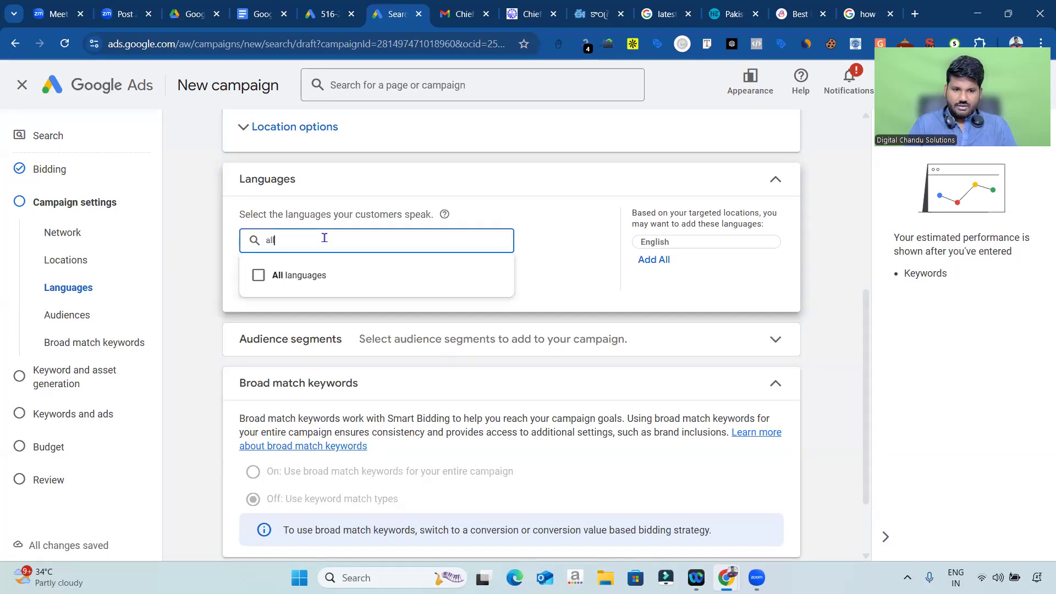
{"action": "left_click", "coordinate": [258, 276]}
{"action": "left_click", "coordinate": [205, 259]}
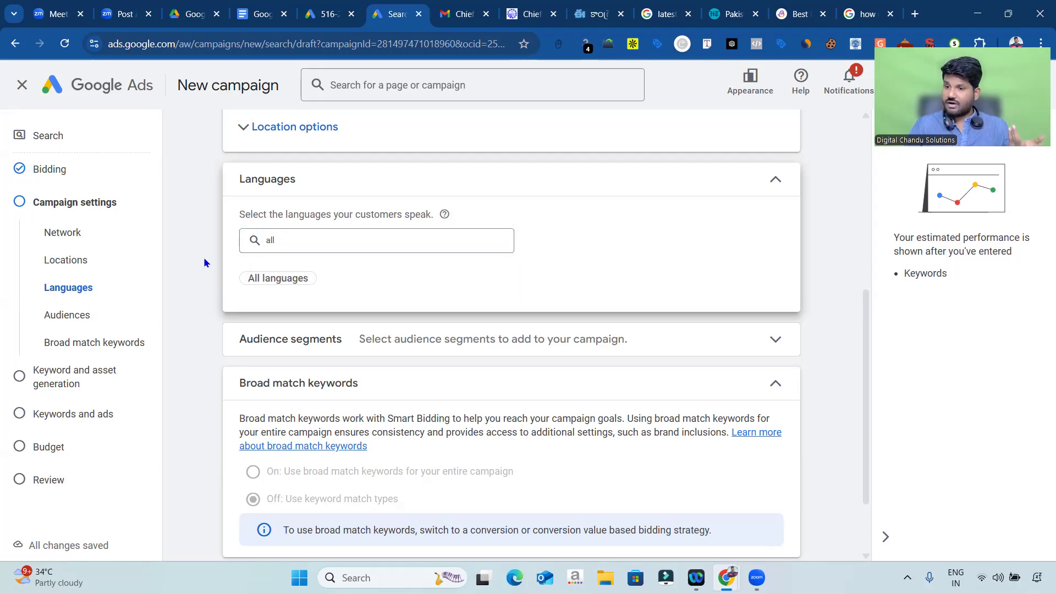
Step: Open the campaign's audience segments and look through the suggested segments and the targeting setting
{"action": "scroll", "coordinate": [495, 301], "scroll_direction": "down", "scroll_amount": 2}
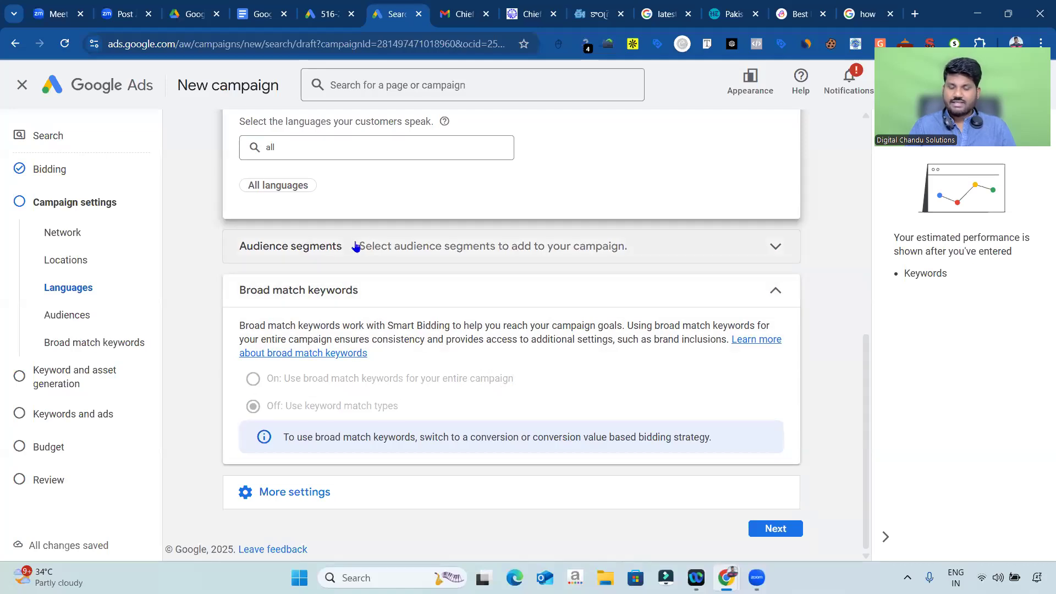
{"action": "left_click", "coordinate": [779, 252]}
{"action": "scroll", "coordinate": [762, 269], "scroll_direction": "down", "scroll_amount": 3}
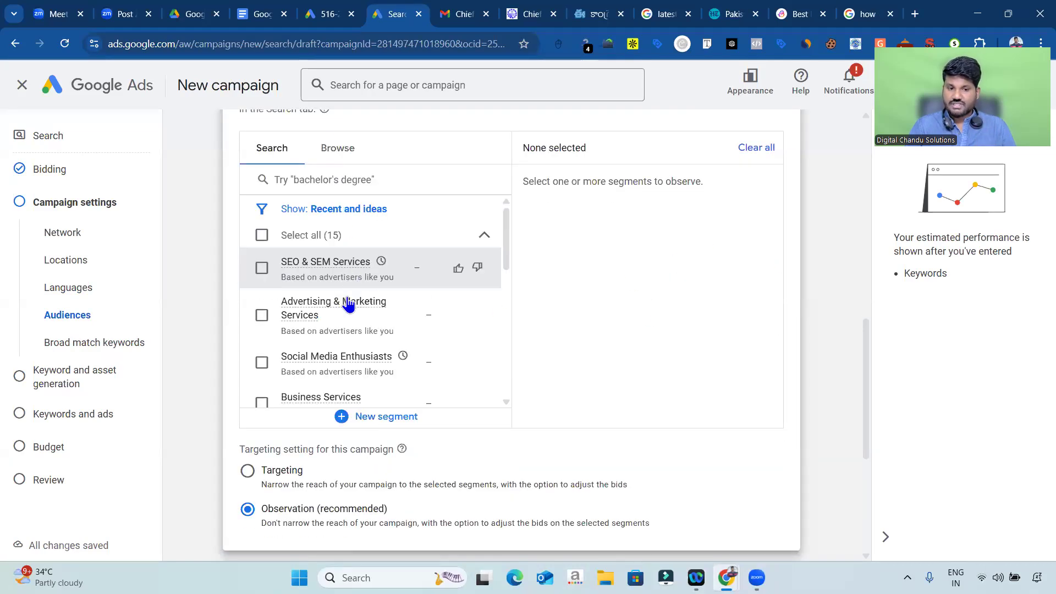
{"action": "scroll", "coordinate": [371, 302], "scroll_direction": "down", "scroll_amount": 3}
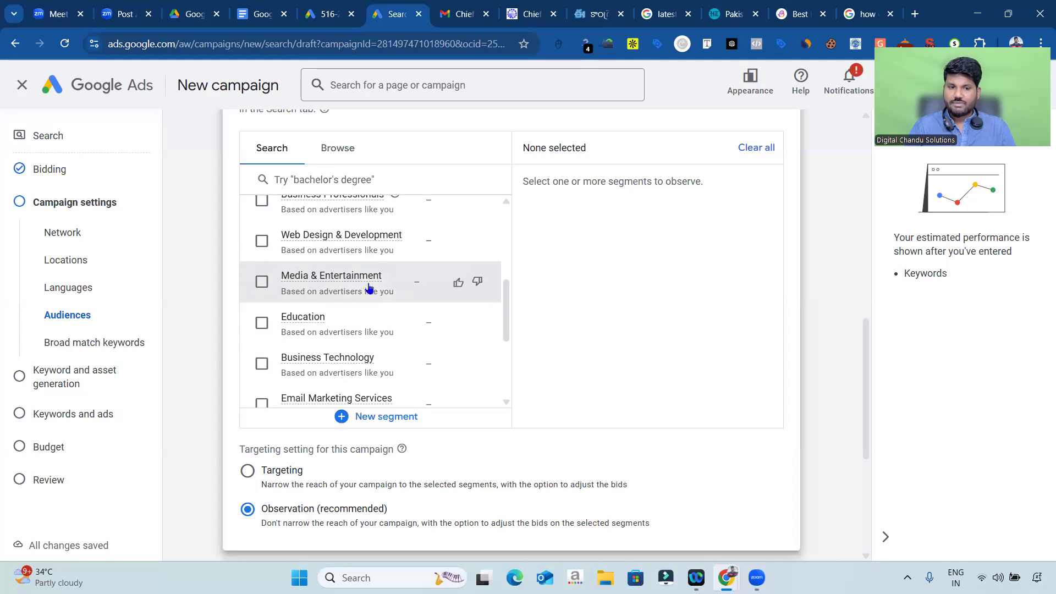
{"action": "scroll", "coordinate": [374, 248], "scroll_direction": "down", "scroll_amount": 5}
{"action": "scroll", "coordinate": [401, 216], "scroll_direction": "up", "scroll_amount": 3}
{"action": "scroll", "coordinate": [401, 216], "scroll_direction": "up", "scroll_amount": 2}
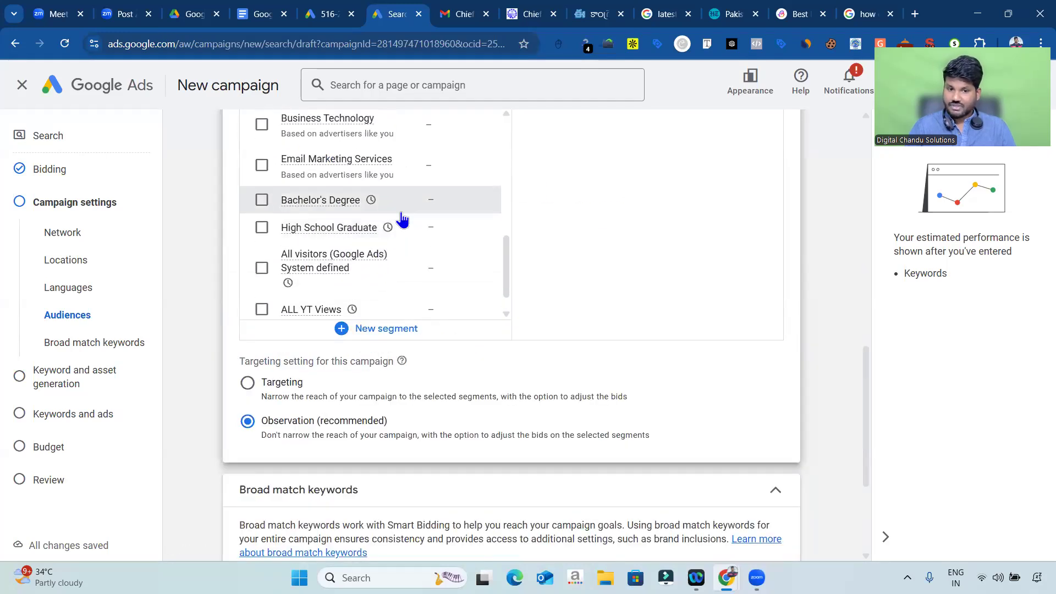
{"action": "scroll", "coordinate": [567, 234], "scroll_direction": "up", "scroll_amount": 2}
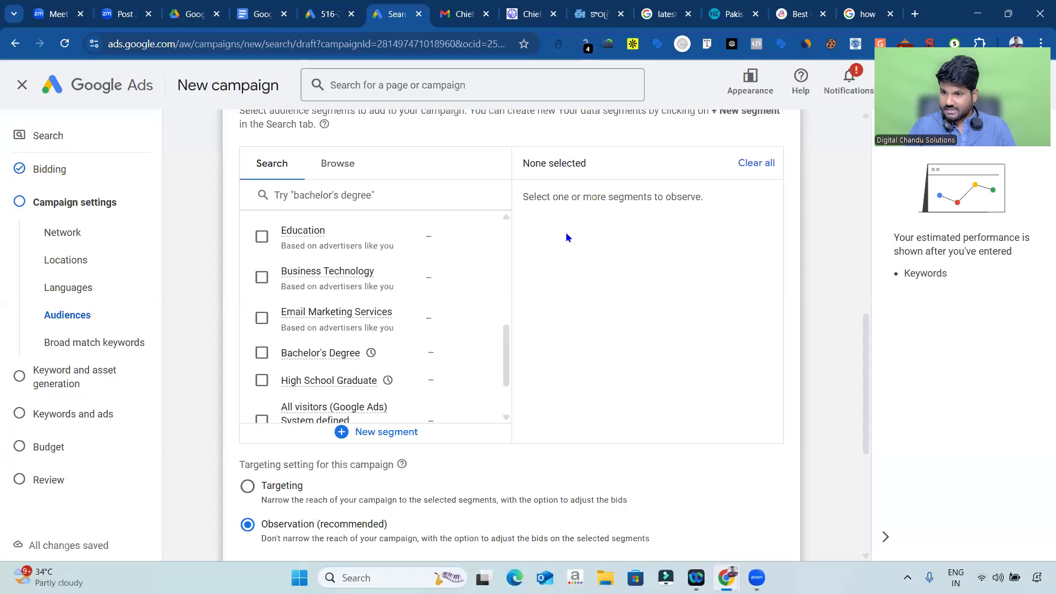
Step: Search audience segments for "real estate", try the in-market Real Estate segment and remove it, closing the section
{"action": "left_click", "coordinate": [364, 211]}
{"action": "type", "text": "real estate"}
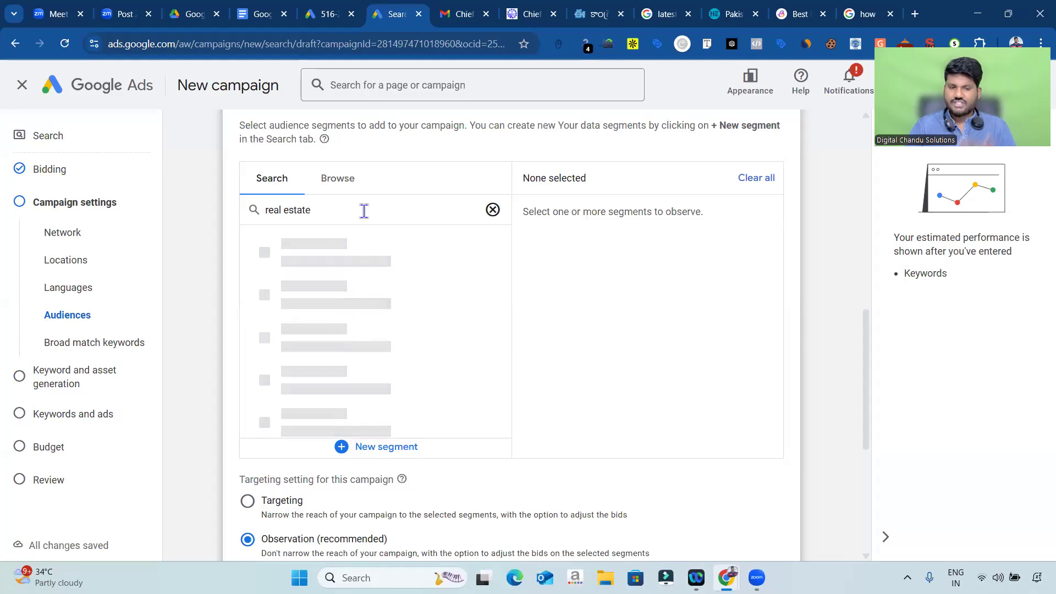
{"action": "left_click", "coordinate": [262, 289]}
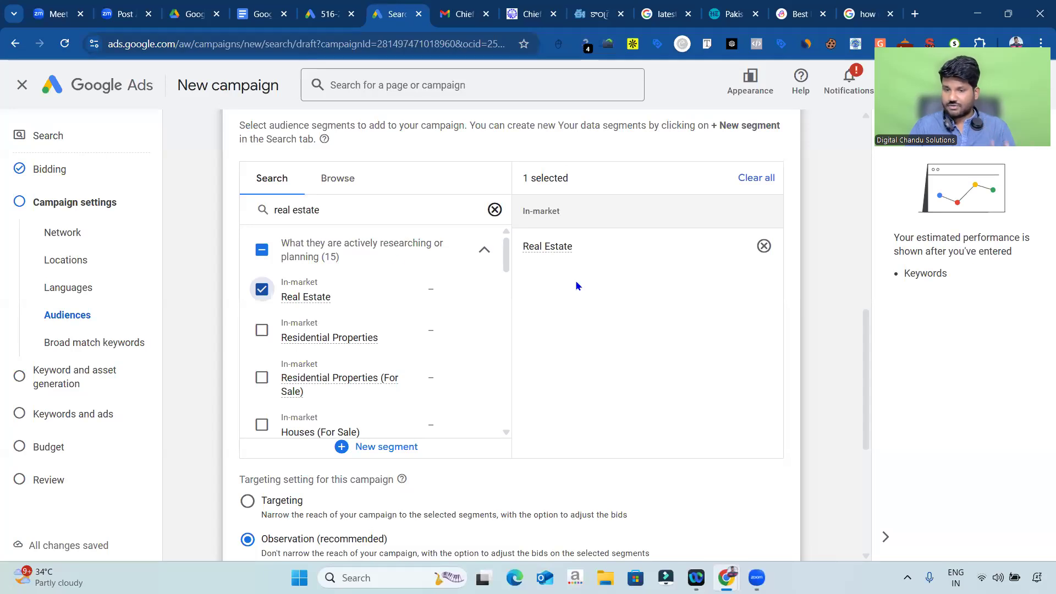
{"action": "left_click", "coordinate": [262, 289]}
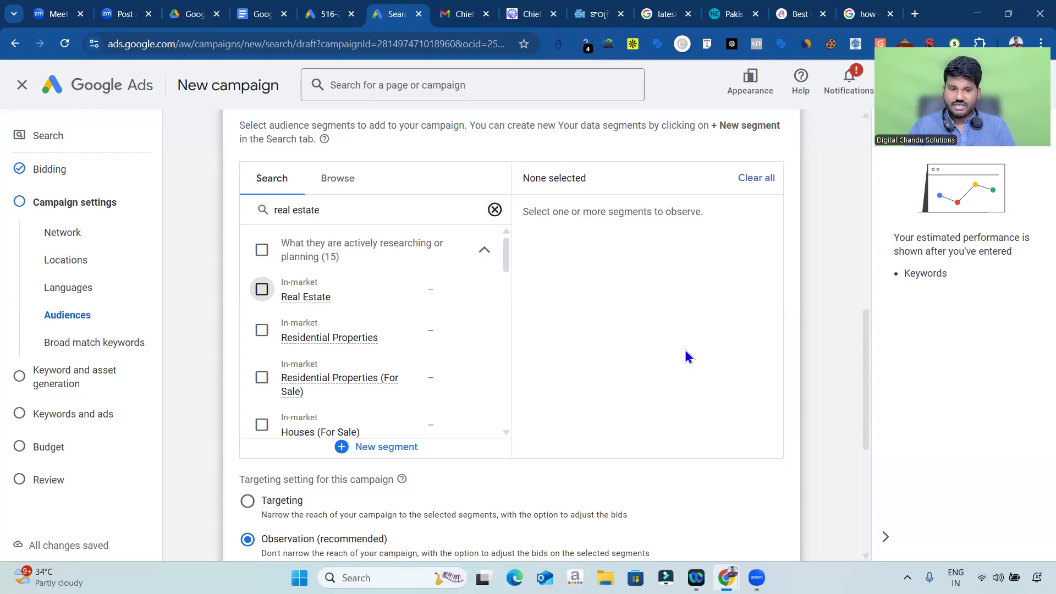
{"action": "scroll", "coordinate": [688, 357], "scroll_direction": "down", "scroll_amount": 4}
{"action": "scroll", "coordinate": [582, 253], "scroll_direction": "up", "scroll_amount": 4}
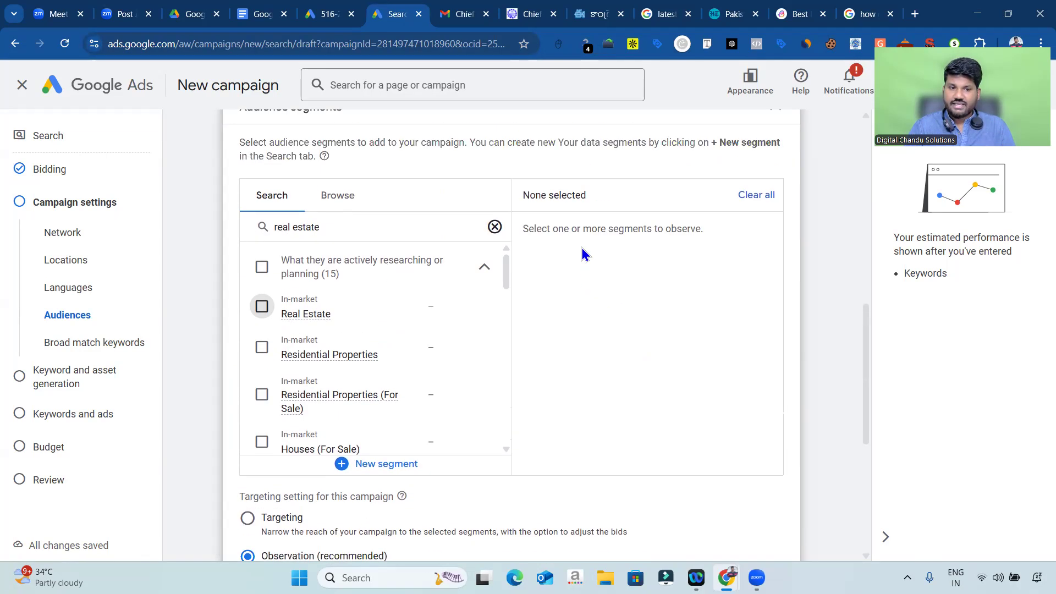
{"action": "scroll", "coordinate": [741, 168], "scroll_direction": "up", "scroll_amount": 1}
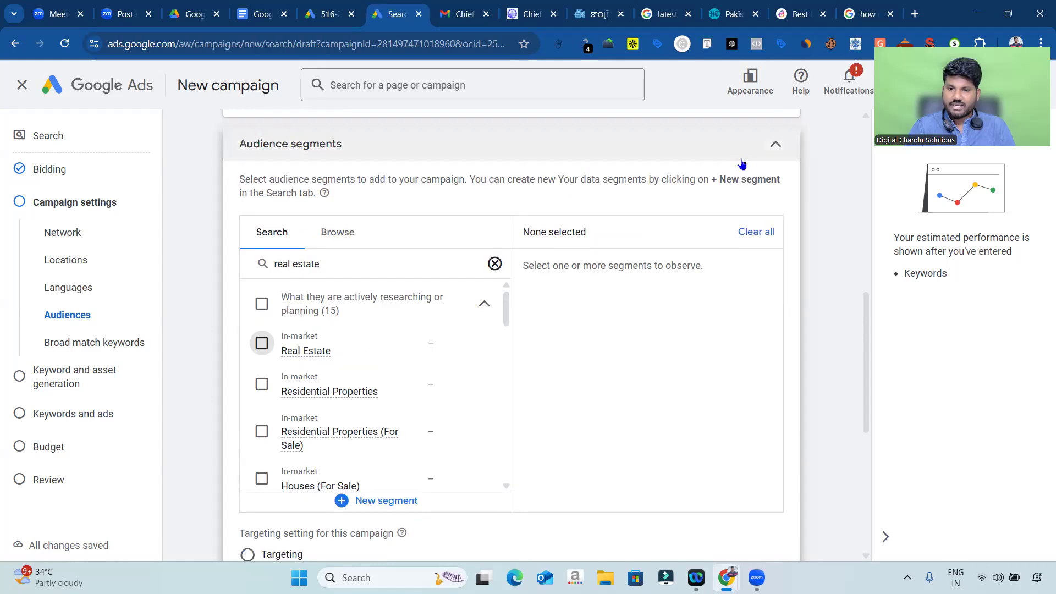
{"action": "left_click", "coordinate": [776, 148]}
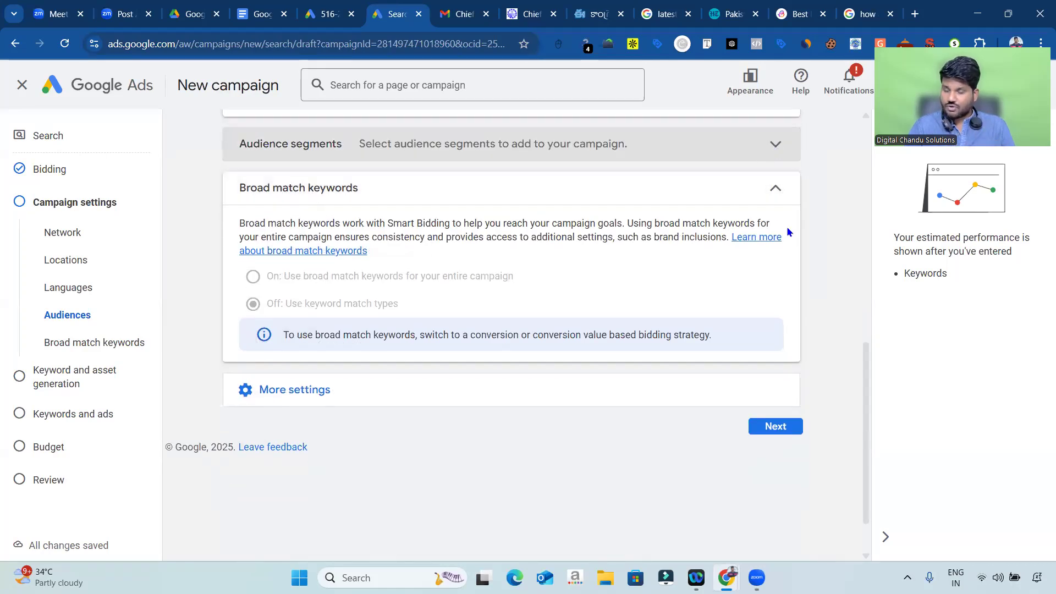
Step: Continue to the Keywords and ads stage, skipping keyword and asset generation, and close the chat assistant
{"action": "scroll", "coordinate": [795, 281], "scroll_direction": "down", "scroll_amount": 1}
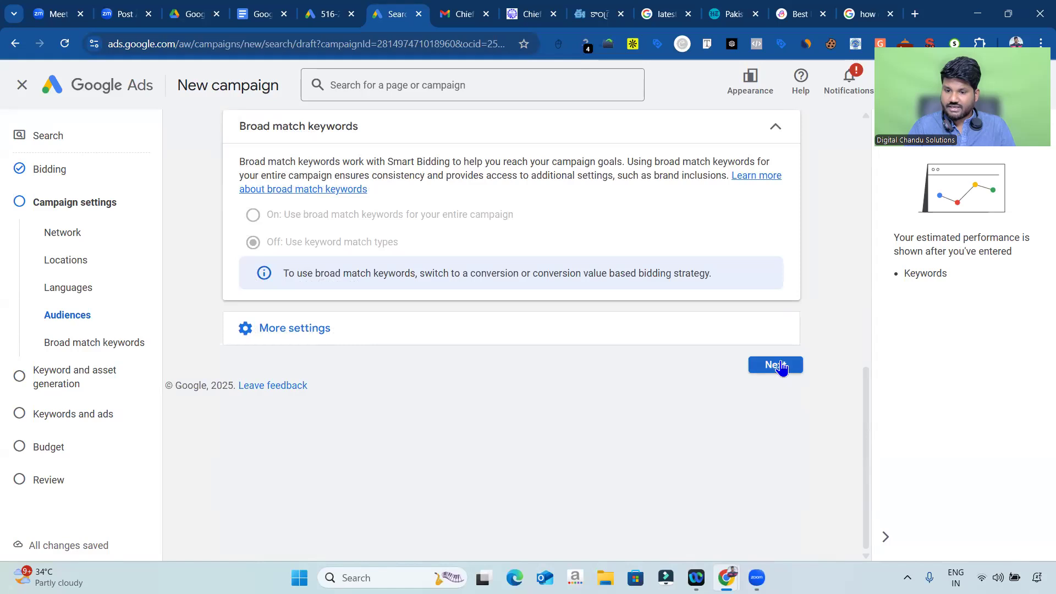
{"action": "left_click", "coordinate": [776, 365]}
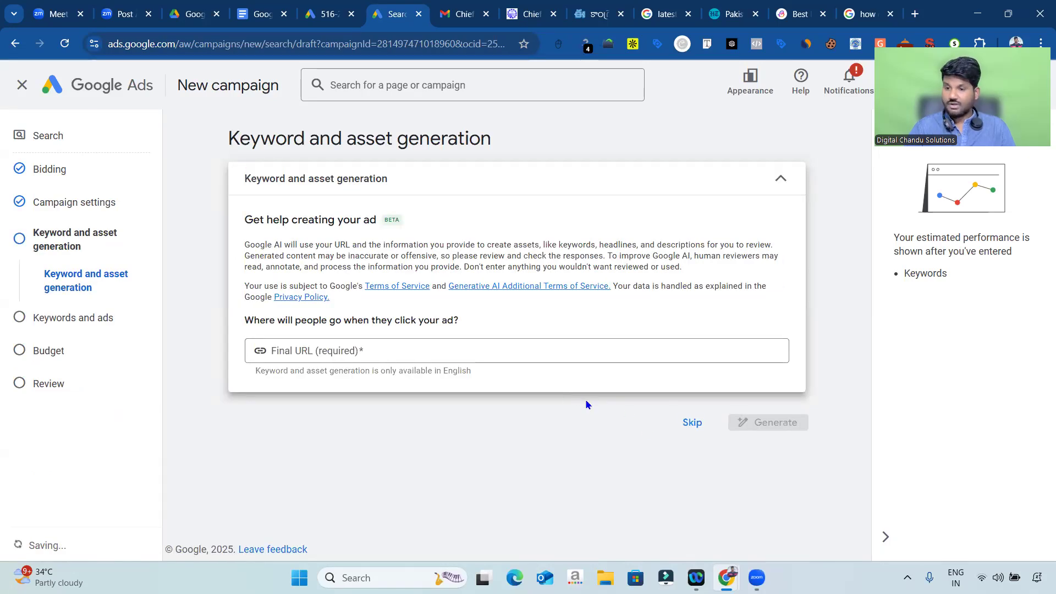
{"action": "left_click", "coordinate": [691, 423]}
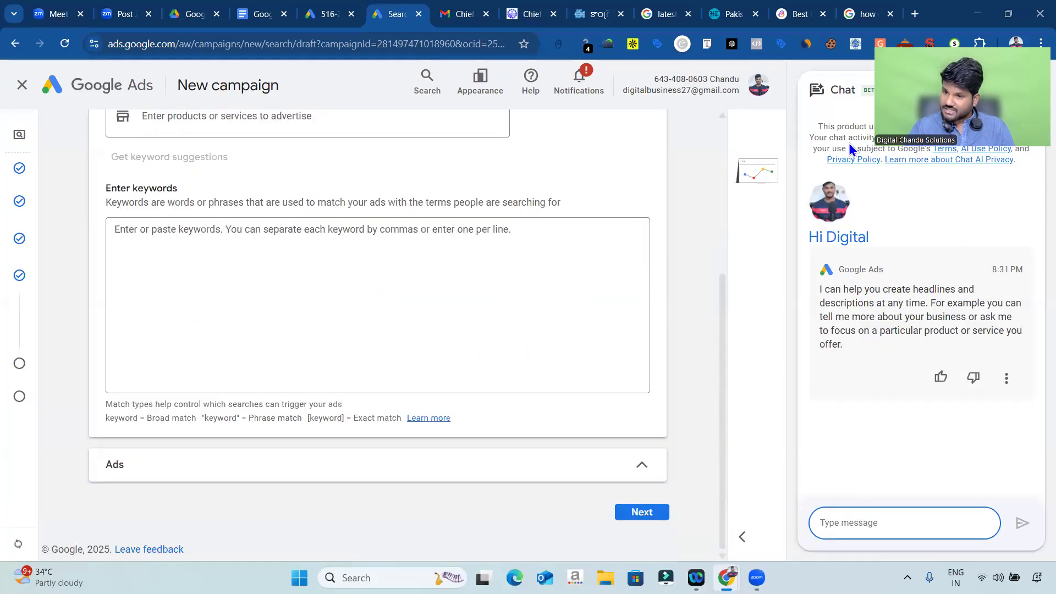
{"action": "left_click", "coordinate": [1021, 92]}
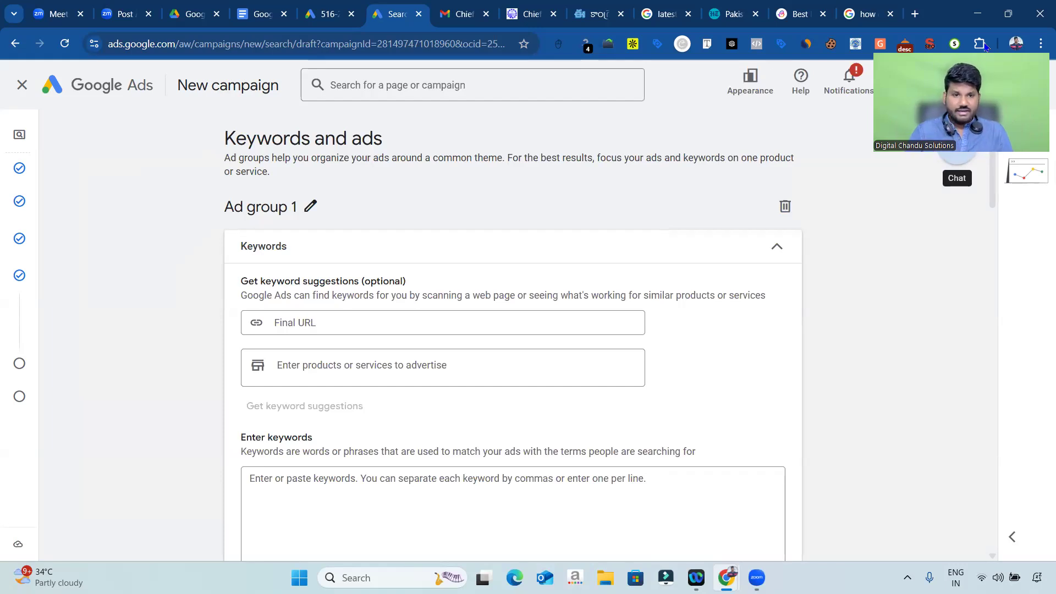
Step: Switch to the Google Ads notes in Google Docs and copy "Open Plots In Hyderabad" from the Selling line
{"action": "left_click", "coordinate": [260, 14]}
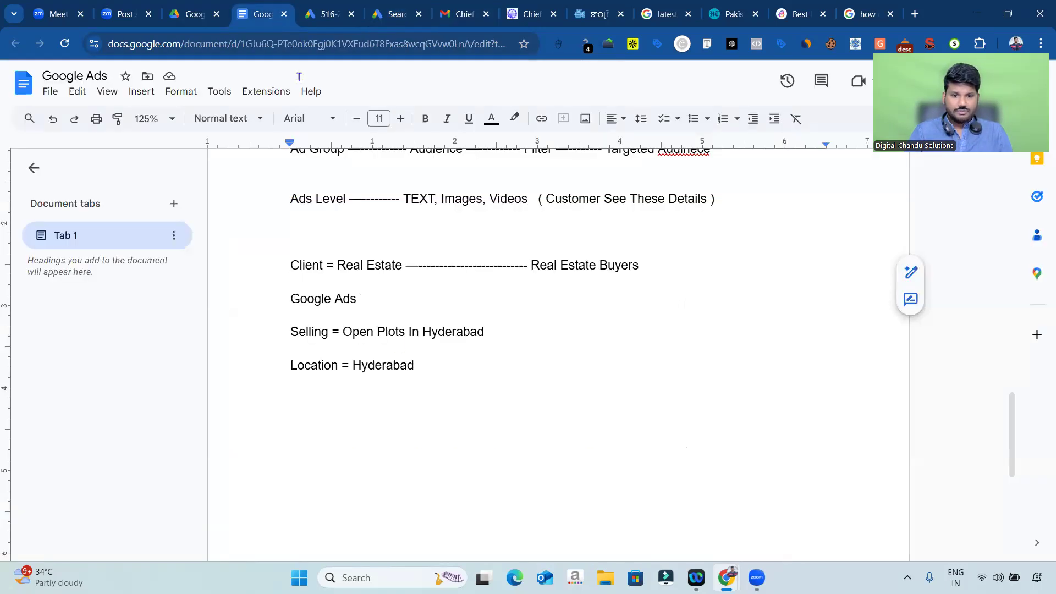
{"action": "left_click_drag", "start_coordinate": [342, 333], "coordinate": [491, 332]}
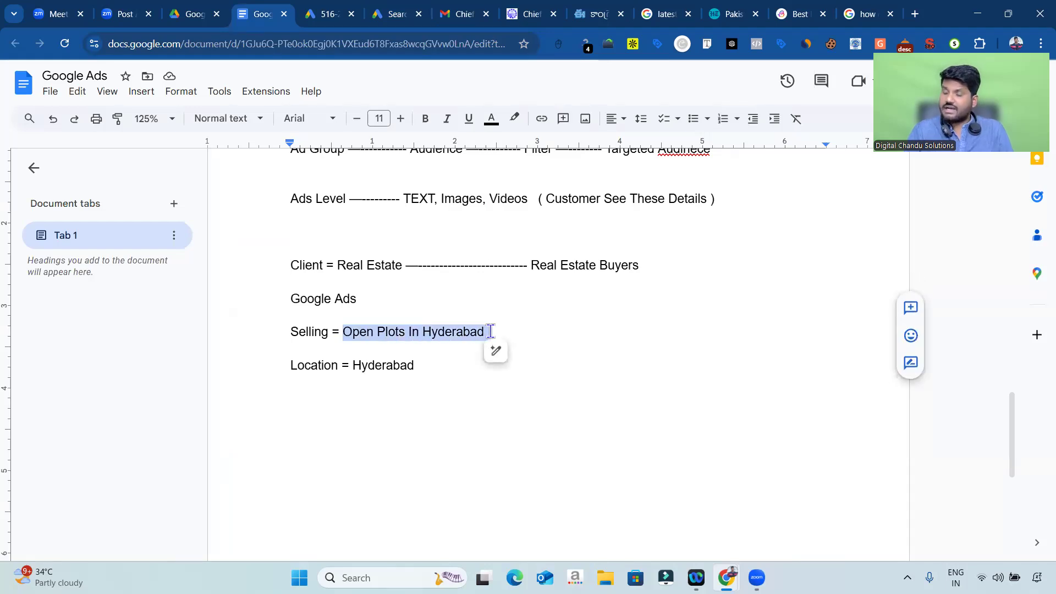
{"action": "left_click_drag", "start_coordinate": [491, 330], "coordinate": [486, 331]}
{"action": "key", "text": "ctrl+c"}
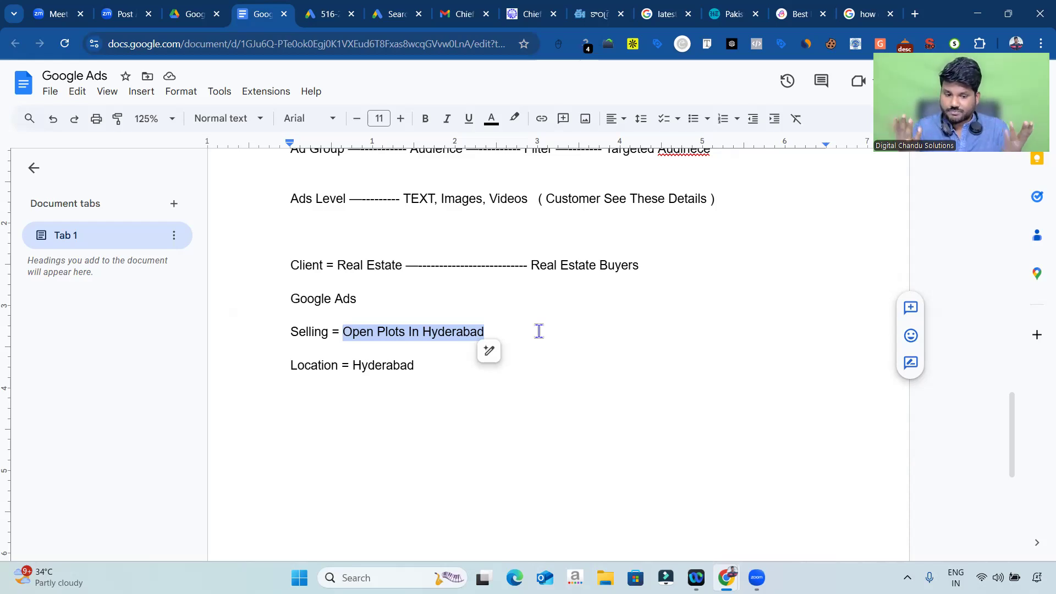
Step: Return to the Google Ads campaign draft and paste "Open Plots In Hyderabad" as a keyword for Ad group 1
{"action": "key", "text": "alt+Tab"}
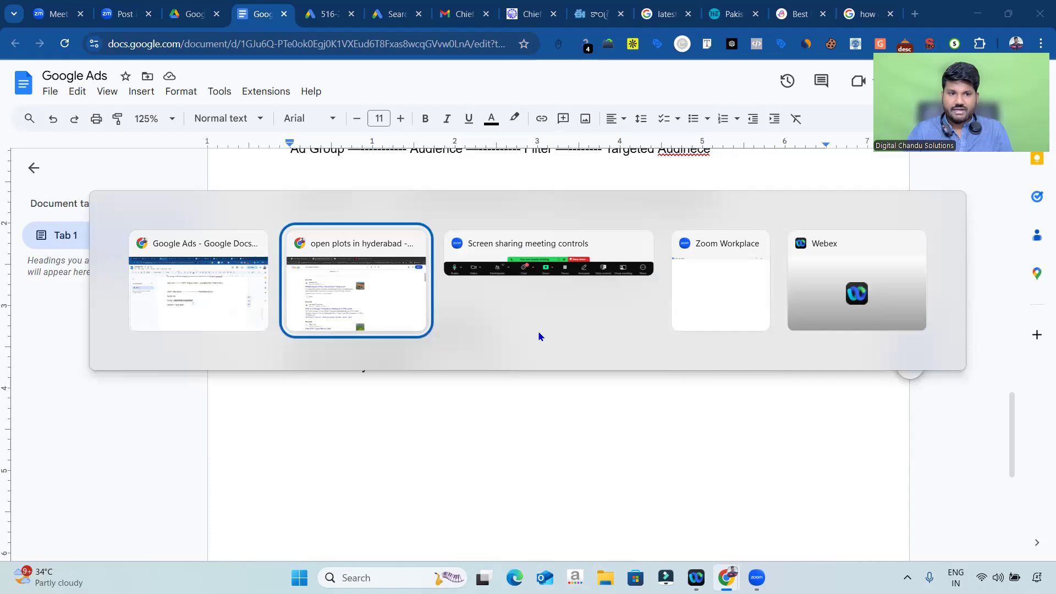
{"action": "left_click", "coordinate": [344, 8]}
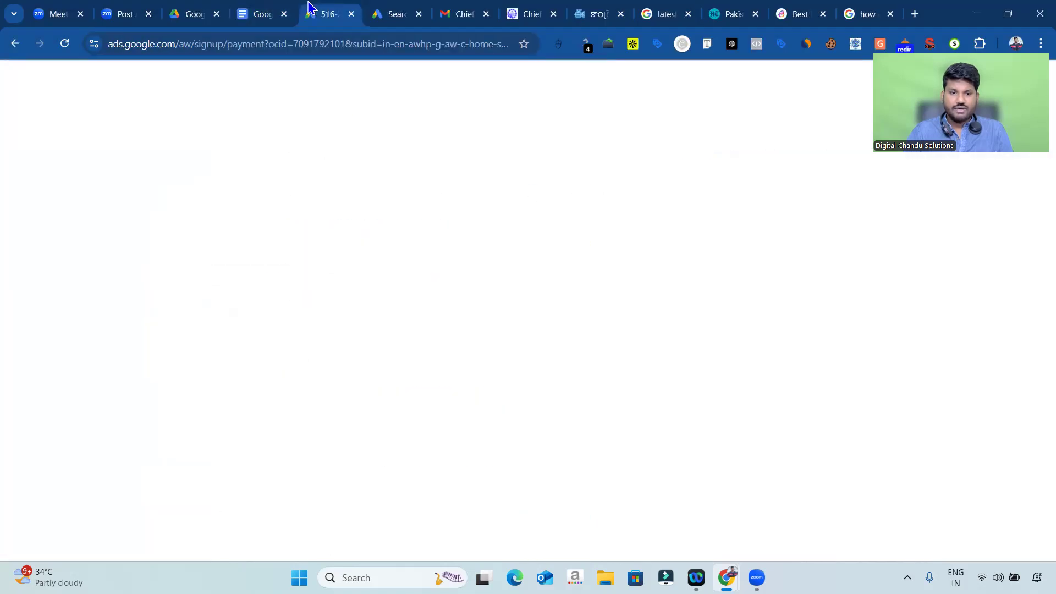
{"action": "left_click", "coordinate": [402, 13]}
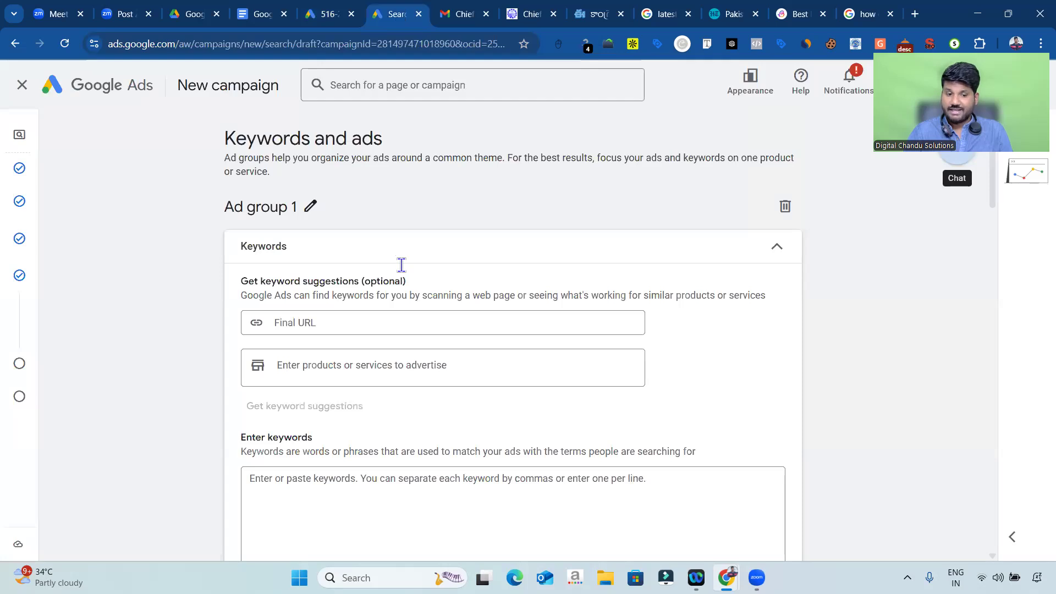
{"action": "scroll", "coordinate": [401, 265], "scroll_direction": "down", "scroll_amount": 5}
{"action": "scroll", "coordinate": [381, 264], "scroll_direction": "down", "scroll_amount": 3}
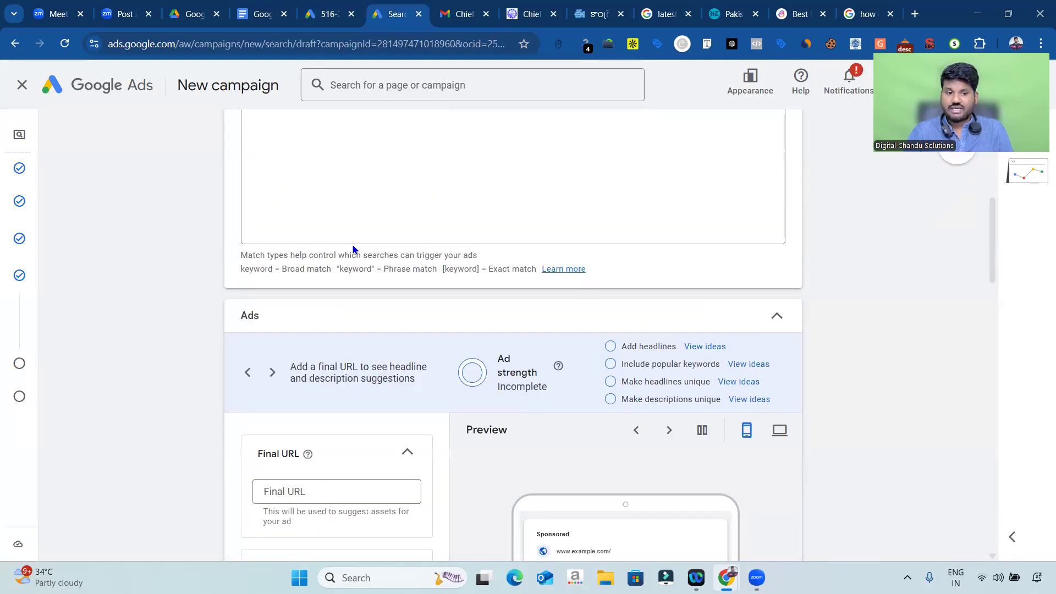
{"action": "scroll", "coordinate": [352, 247], "scroll_direction": "up", "scroll_amount": 3}
{"action": "left_click", "coordinate": [318, 278]}
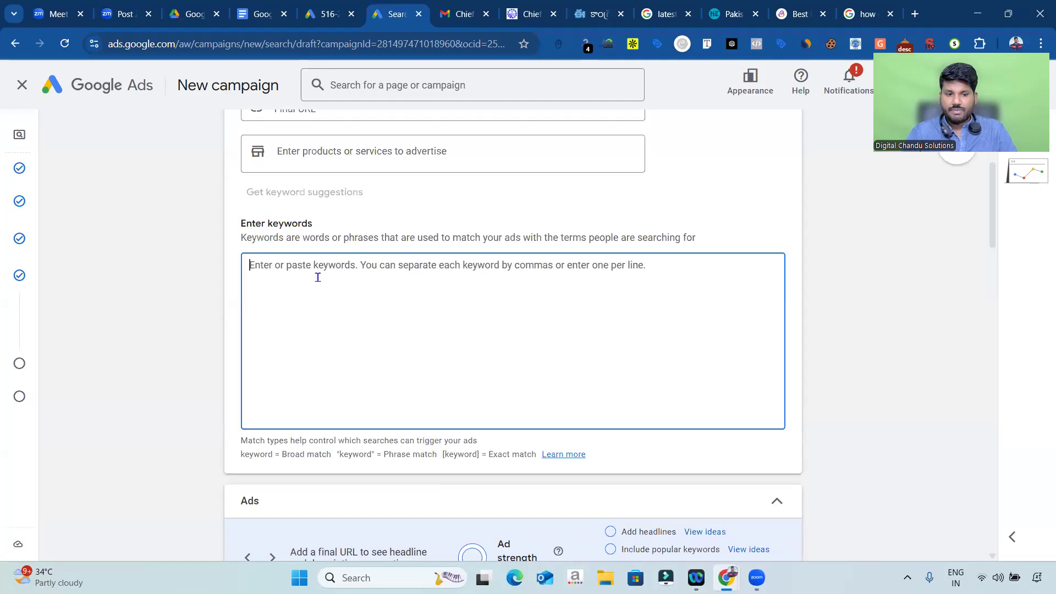
{"action": "key", "text": "ctrl+v"}
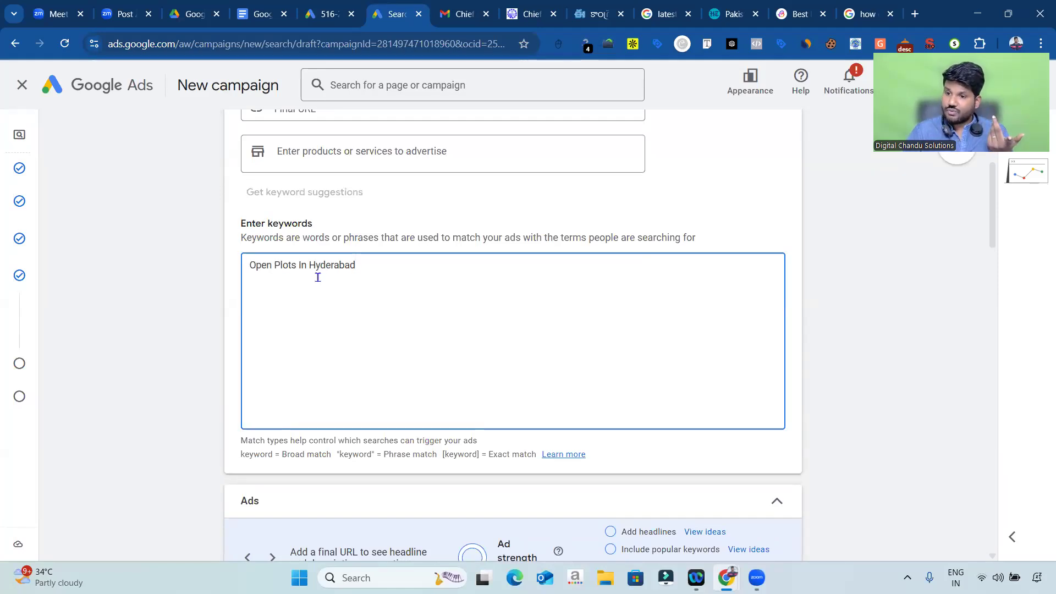
Step: Glance at the Google results for open plots in hyderabad, then start a "Keywords =" line below the Selling line in the Google Docs notes
{"action": "key", "text": "alt+Tab"}
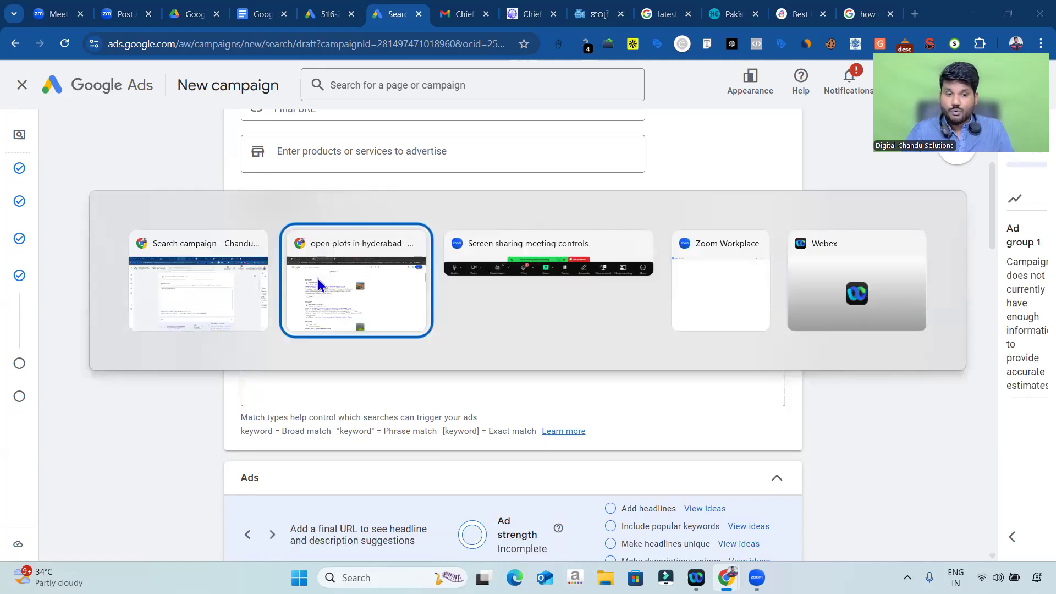
{"action": "key", "text": "alt+Tab"}
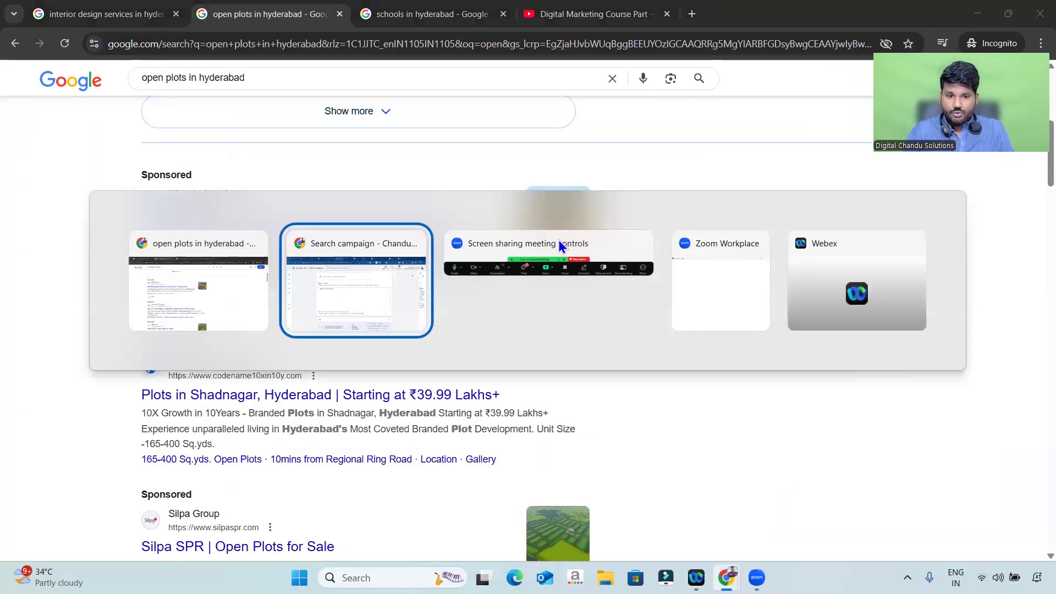
{"action": "left_click", "coordinate": [259, 12]}
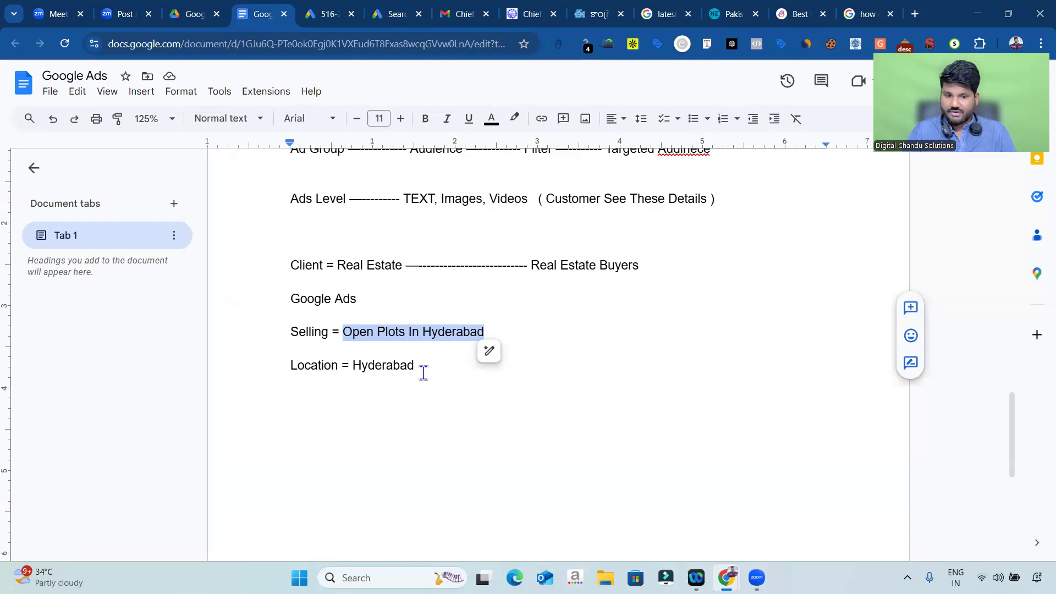
{"action": "left_click", "coordinate": [508, 332]}
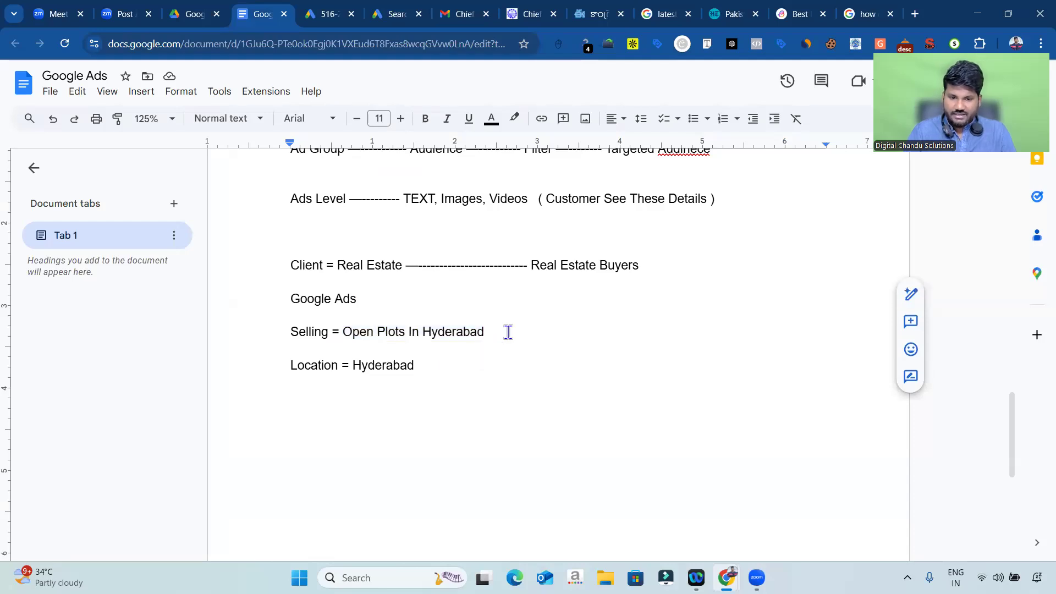
{"action": "key", "text": "Return"}
{"action": "key", "text": "Return"}
{"action": "key", "text": "Return"}
{"action": "type", "text": "Keyw"}
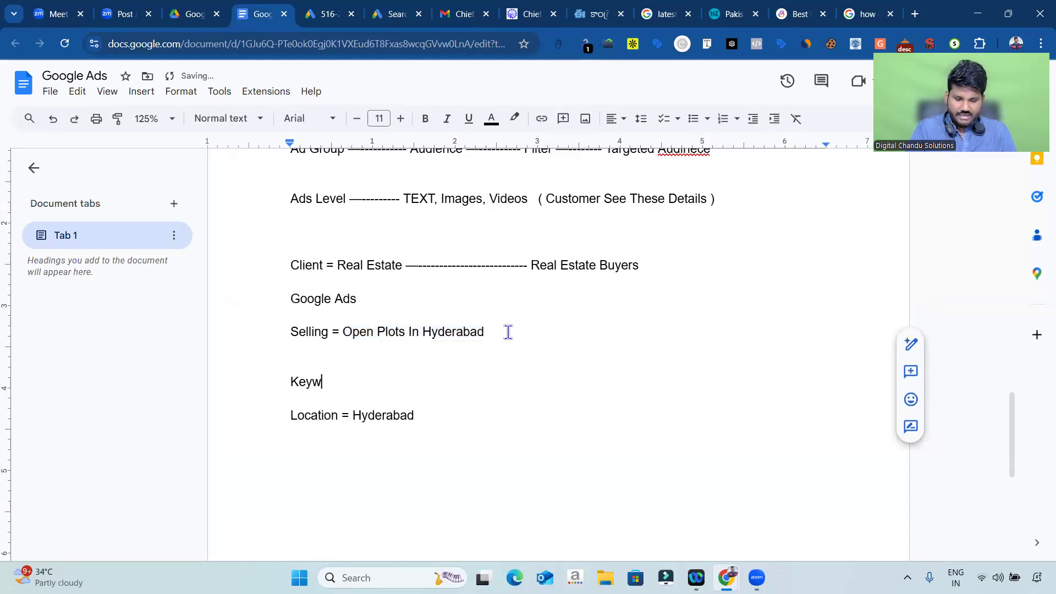
{"action": "type", "text": "ords ="}
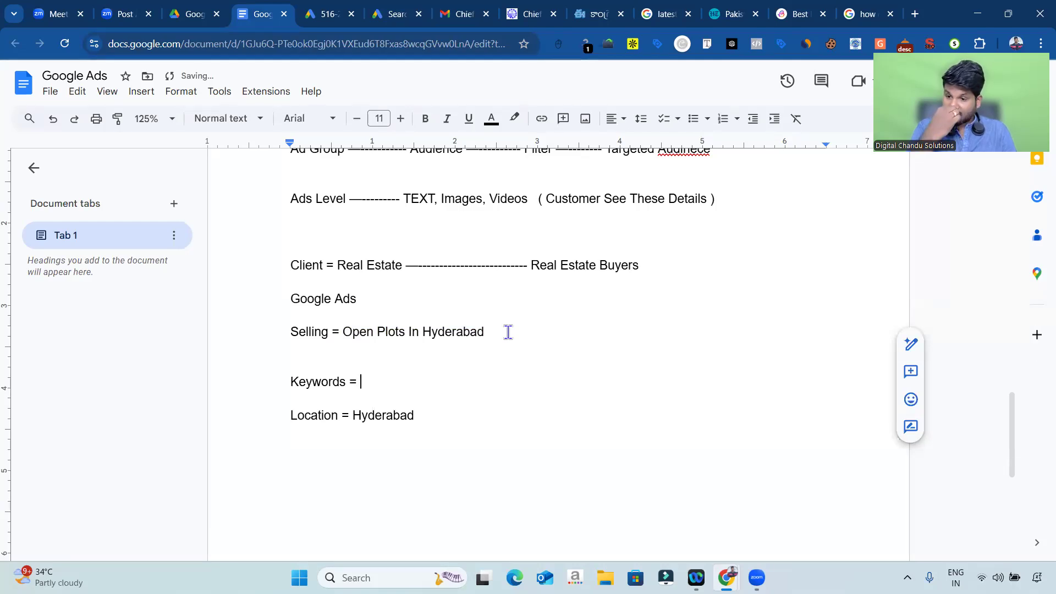
Step: Complete the Keywords line with the definition "Customer Using Words In Google" and highlight the word Keywords
{"action": "type", "text": " Customers"}
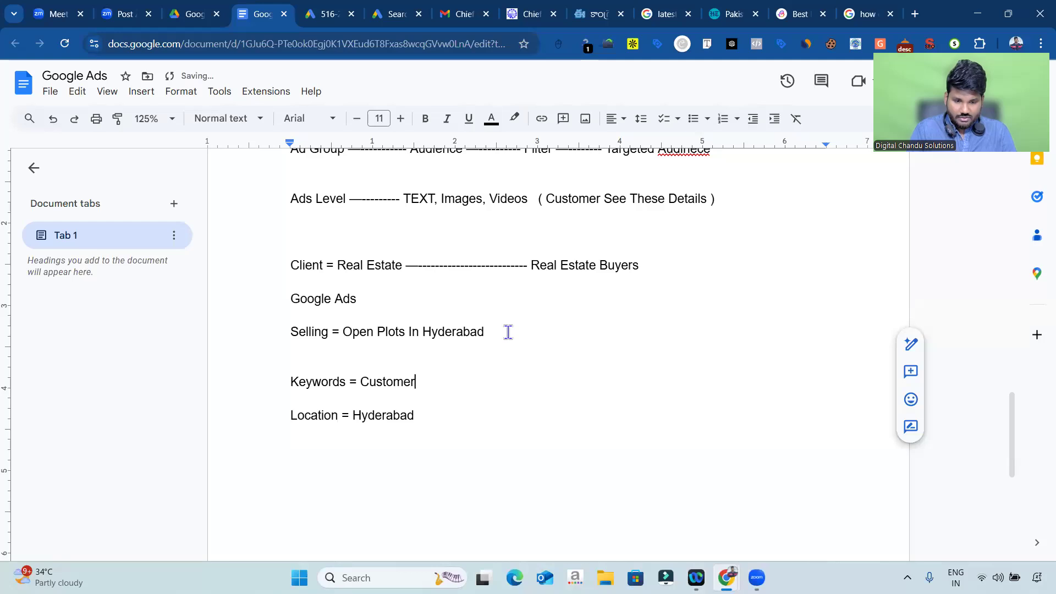
{"action": "key", "text": "BackSpace"}
{"action": "key", "text": "BackSpace"}
{"action": "type", "text": "Using"}
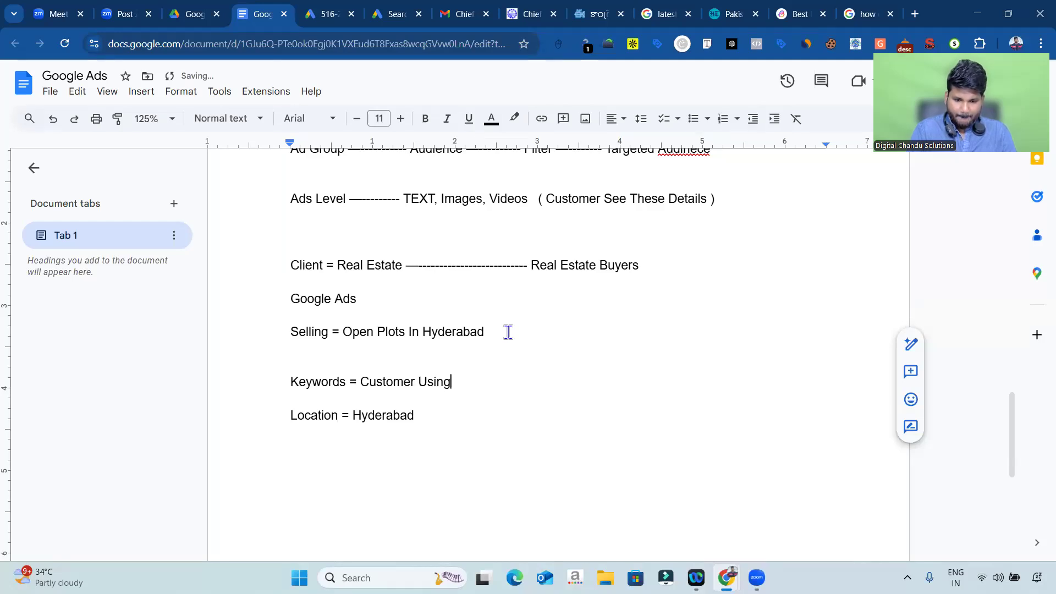
{"action": "type", "text": " Words I"}
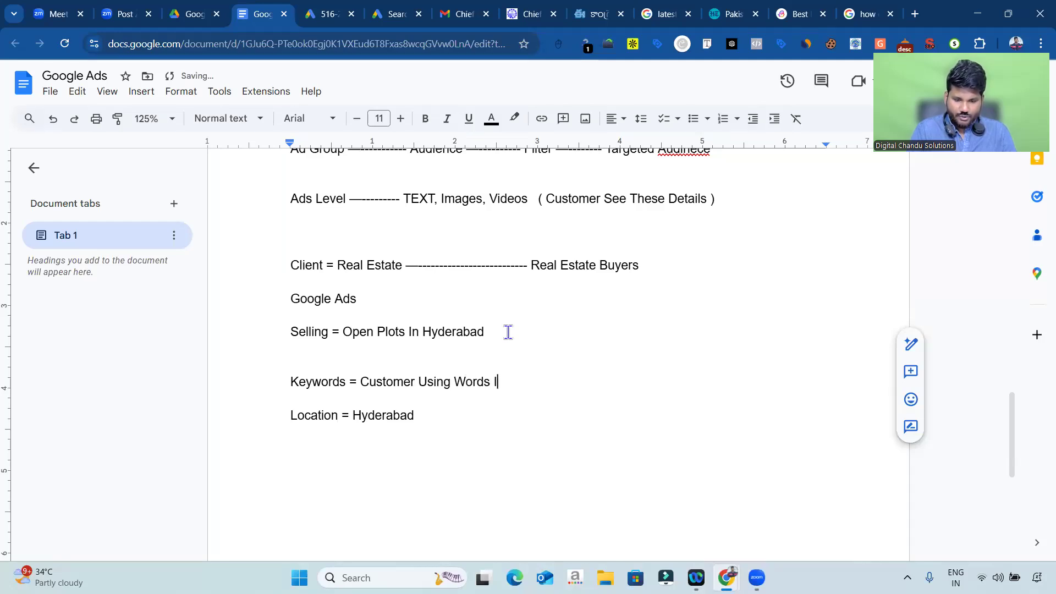
{"action": "type", "text": "n Google"}
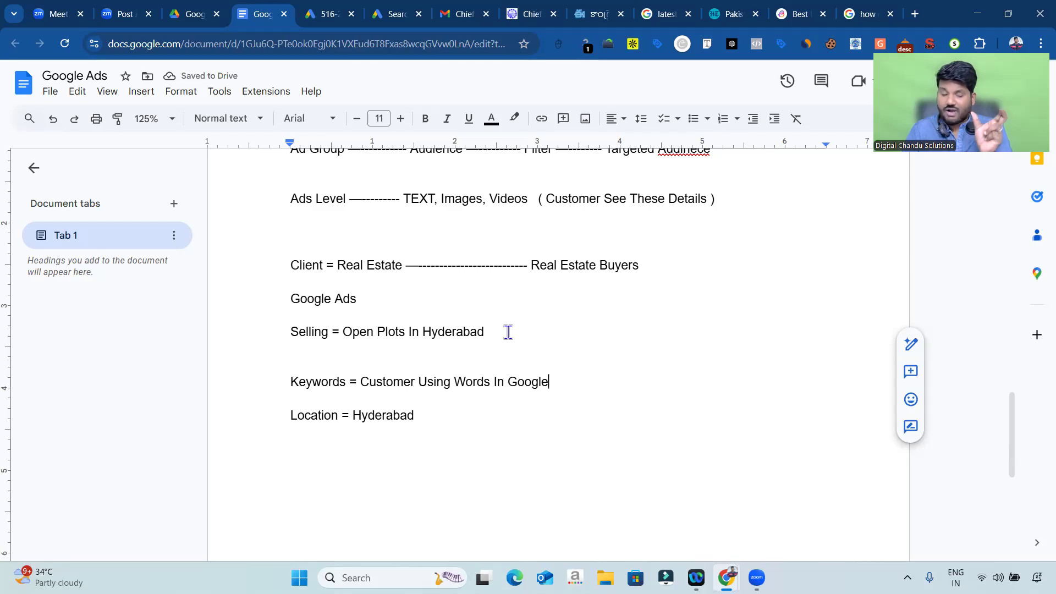
{"action": "double_click", "coordinate": [311, 381]}
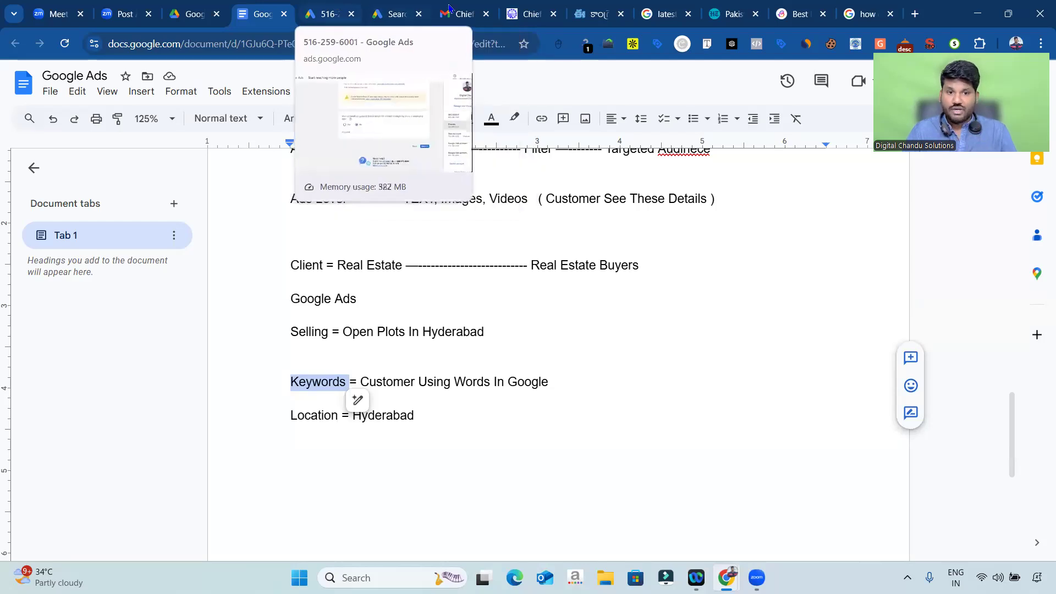
Step: Search Google for "google ads" in a new browser tab and open the Google Ads site from the results
{"action": "mouse_move", "coordinate": [403, 5]}
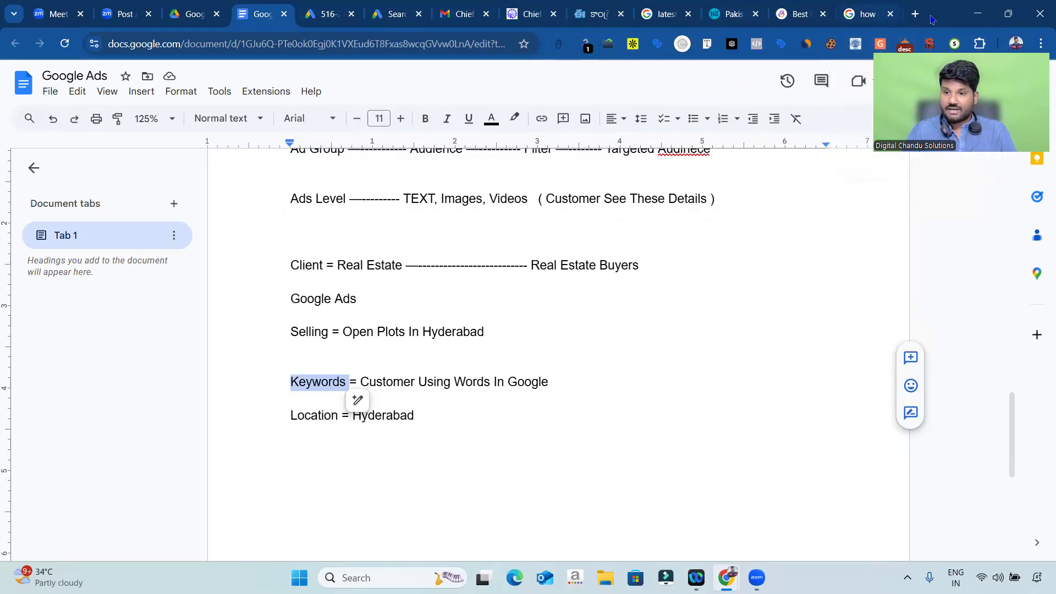
{"action": "left_click", "coordinate": [915, 14]}
{"action": "type", "text": "google"}
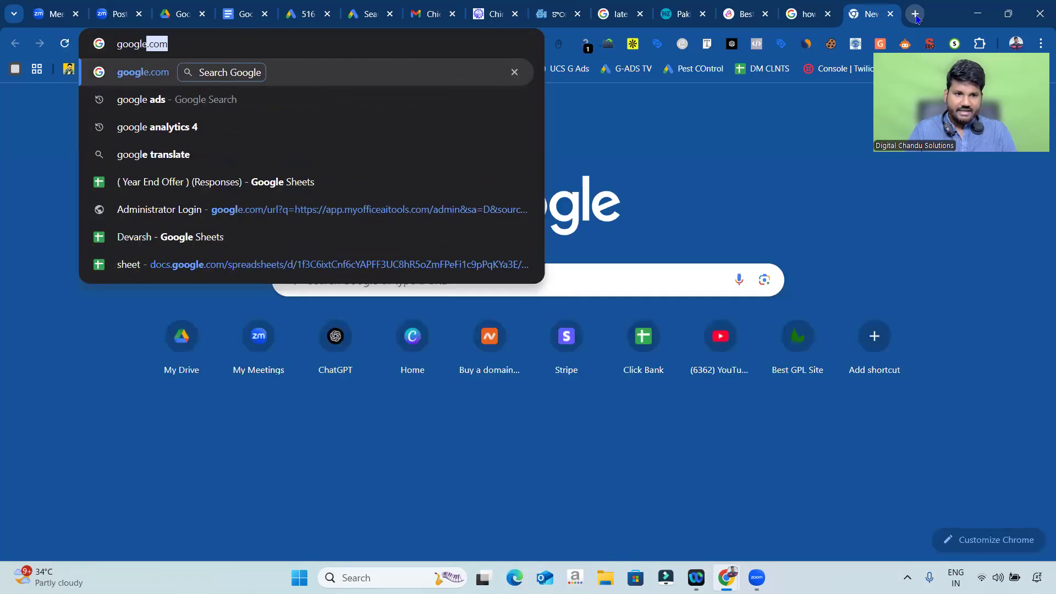
{"action": "type", "text": " ads"}
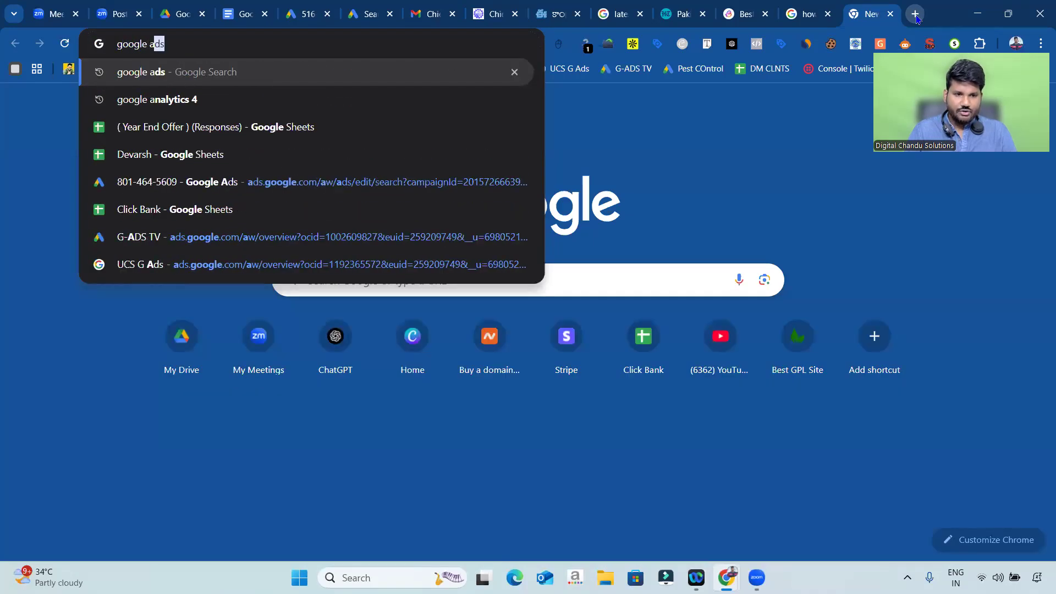
{"action": "key", "text": "Return"}
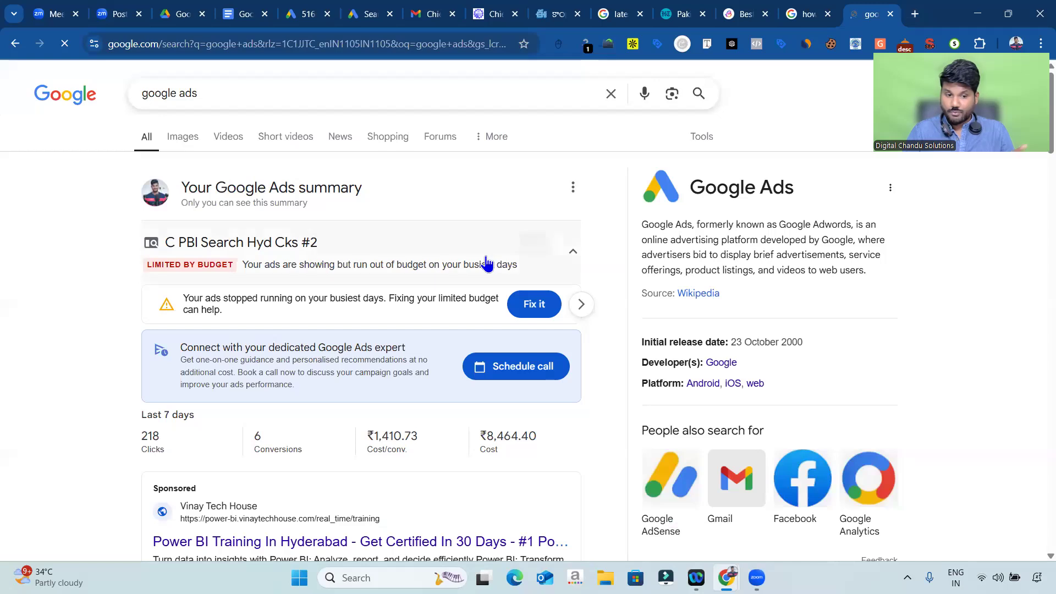
{"action": "scroll", "coordinate": [484, 264], "scroll_direction": "down", "scroll_amount": 5}
{"action": "scroll", "coordinate": [484, 264], "scroll_direction": "down", "scroll_amount": 7}
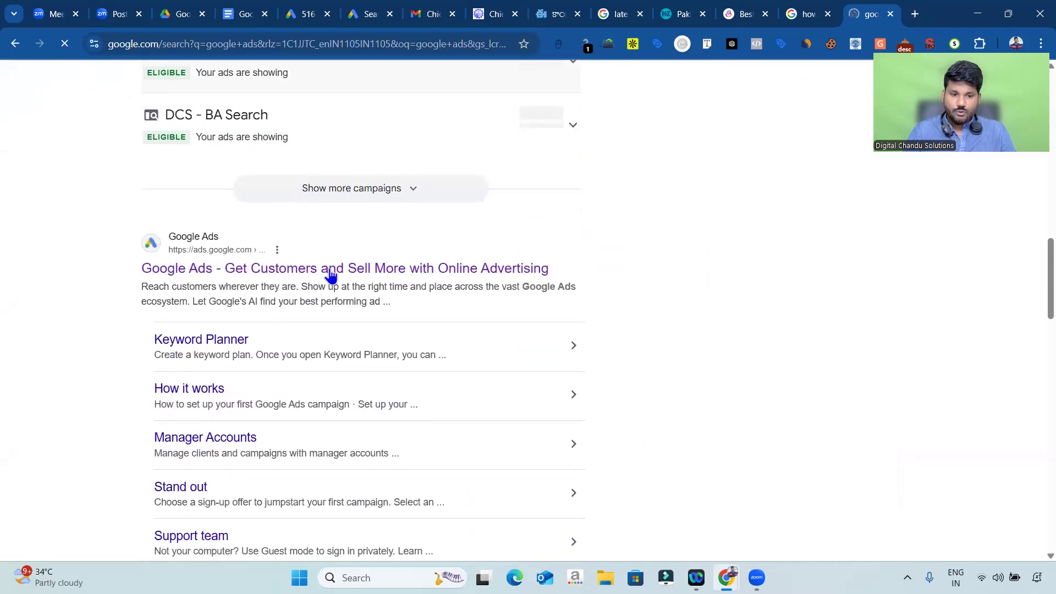
{"action": "left_click", "coordinate": [328, 272]}
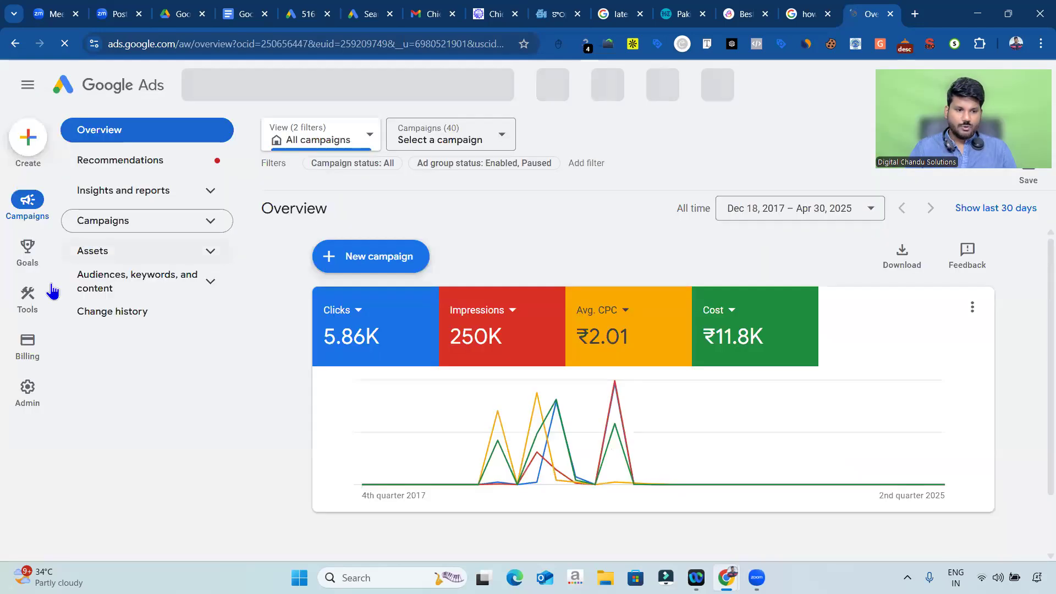
Step: Open Keyword Planner from the planning tools and start Discover new keywords
{"action": "mouse_move", "coordinate": [27, 300]}
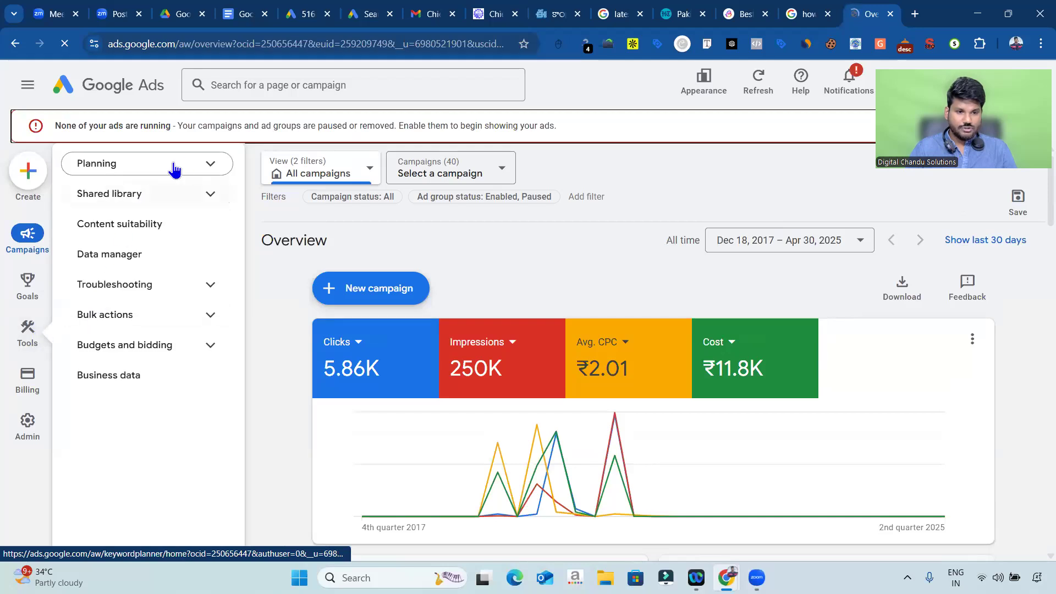
{"action": "left_click", "coordinate": [206, 165]}
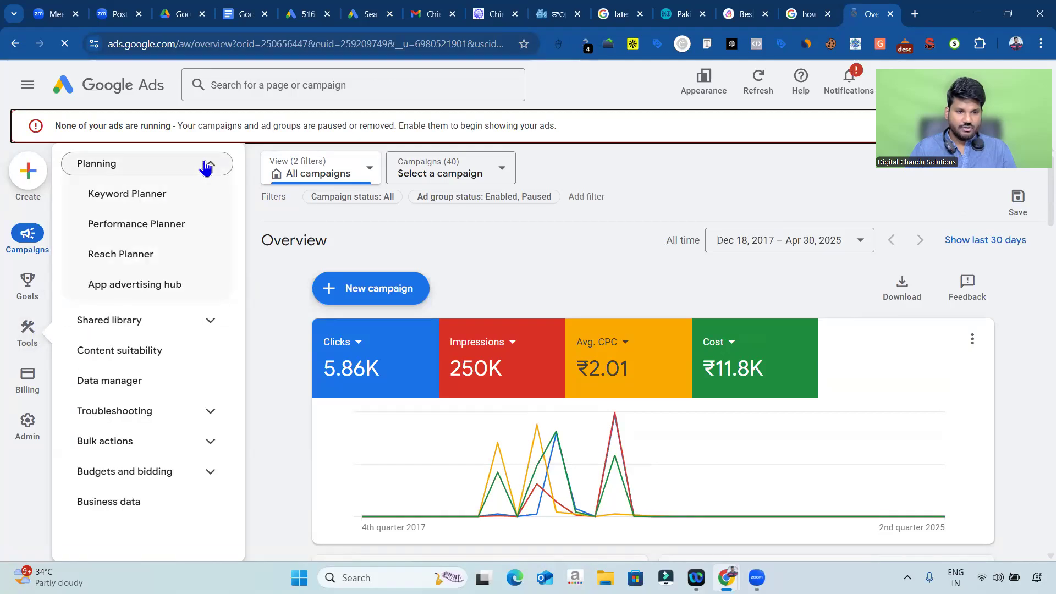
{"action": "left_click", "coordinate": [159, 199]}
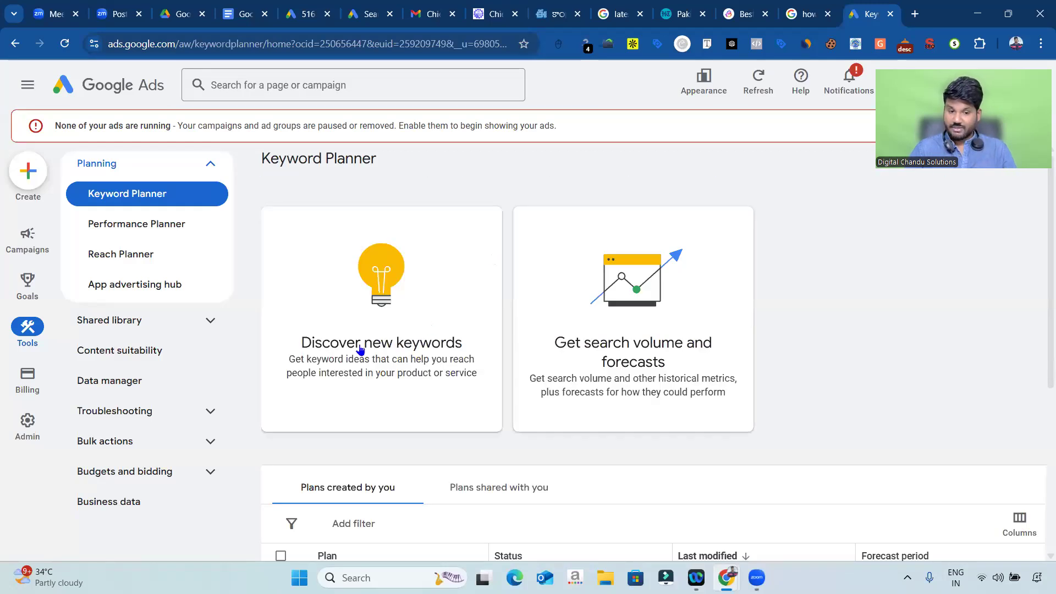
{"action": "left_click", "coordinate": [390, 347]}
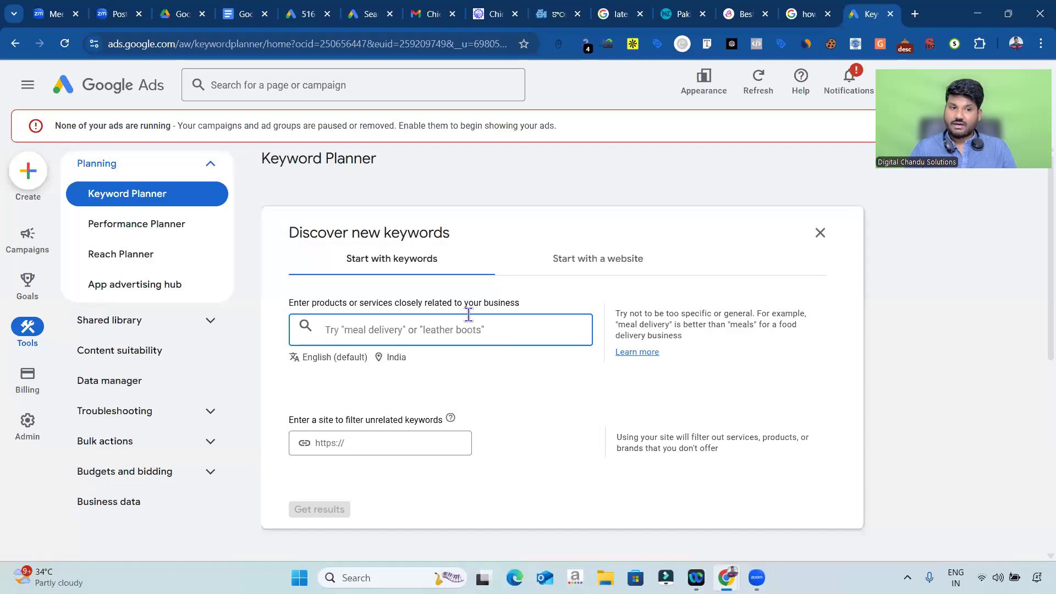
Step: Copy "Open Plots In Hyderabad" from the Selling line in the Google Docs notes and get keyword ideas for it in Keyword Planner
{"action": "left_click", "coordinate": [244, 13]}
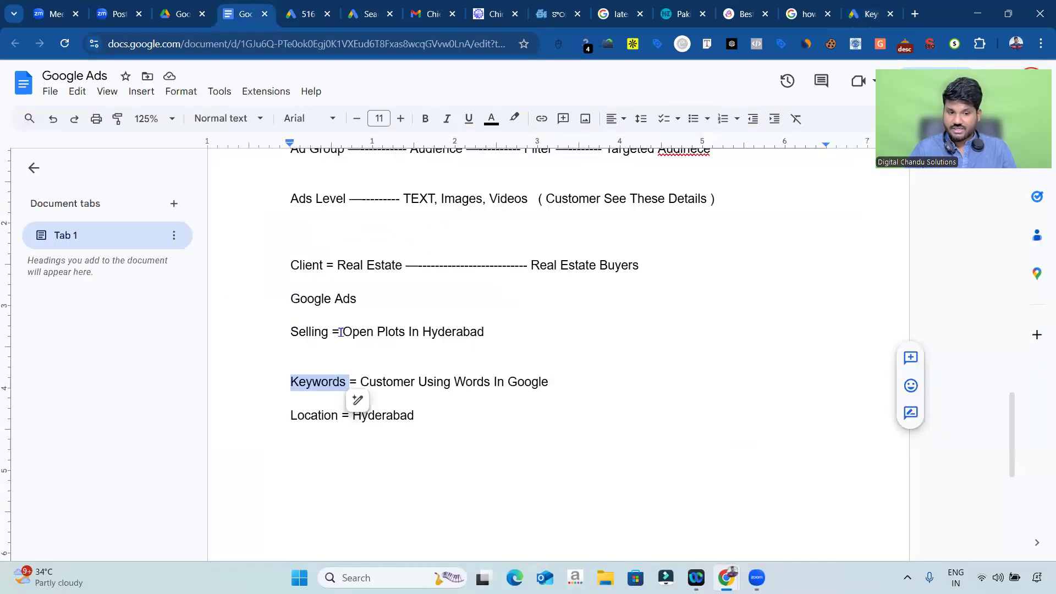
{"action": "left_click_drag", "start_coordinate": [341, 332], "coordinate": [495, 330]}
{"action": "key", "text": "ctrl+c"}
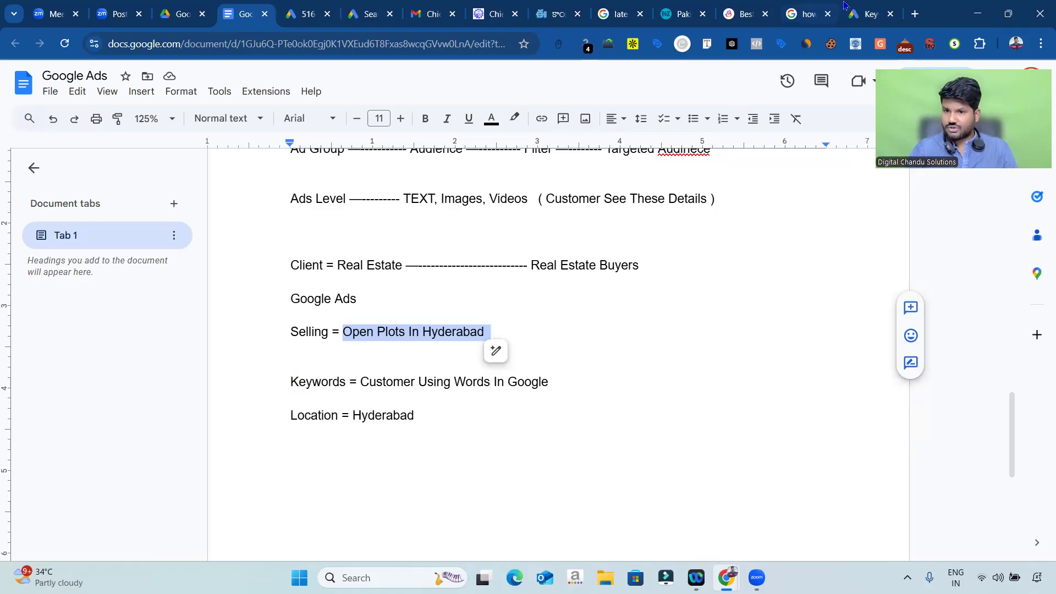
{"action": "left_click", "coordinate": [865, 4]}
{"action": "key", "text": "ctrl+v"}
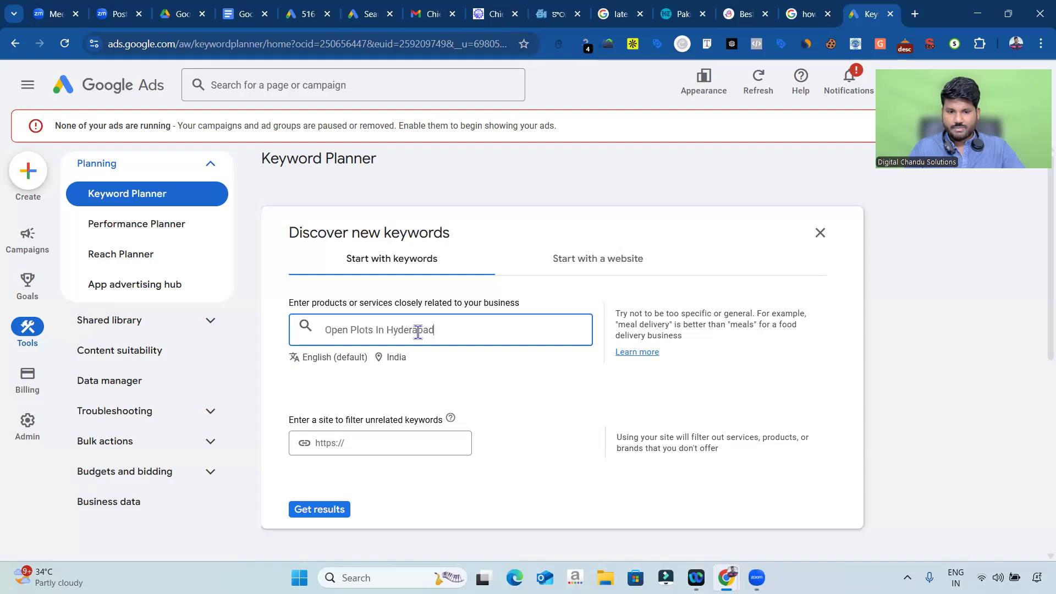
{"action": "left_click", "coordinate": [318, 508]}
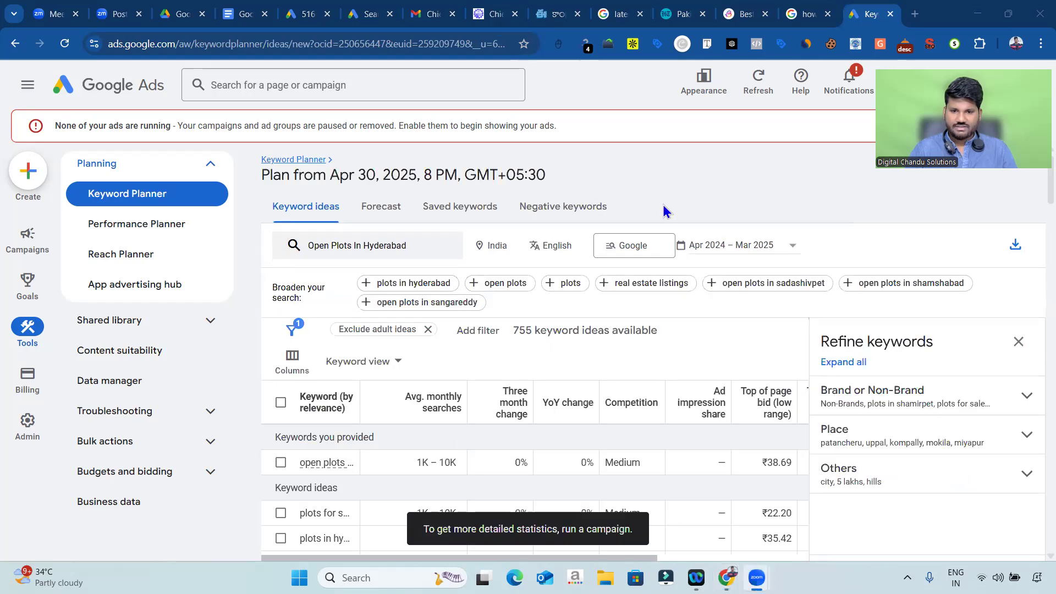
Step: Close the Refine keywords suggestions and widen the Keyword column so the full keyword ideas are readable
{"action": "scroll", "coordinate": [664, 212], "scroll_direction": "down", "scroll_amount": 1}
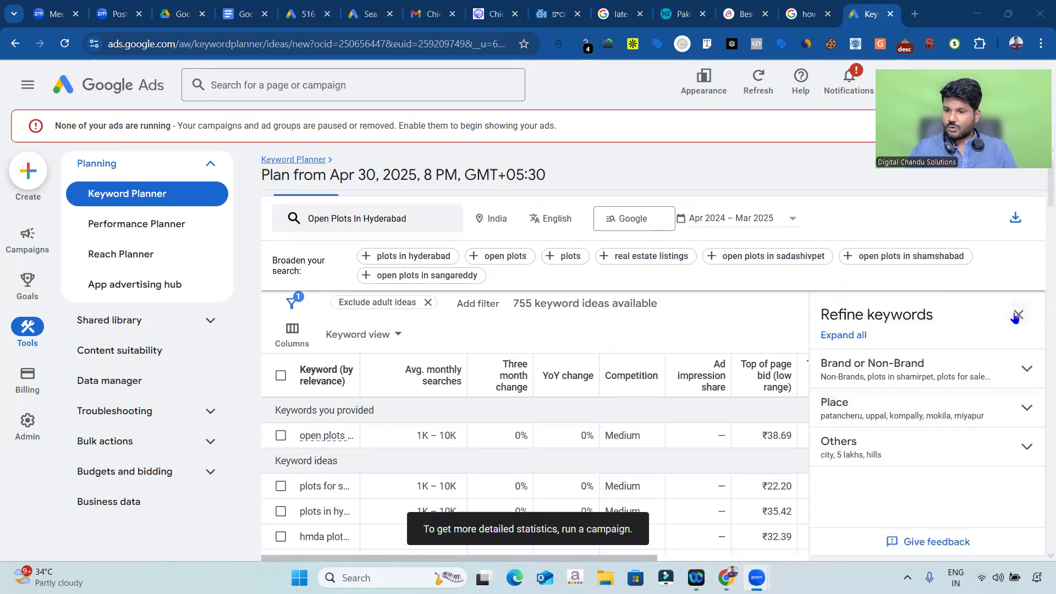
{"action": "left_click", "coordinate": [1018, 318]}
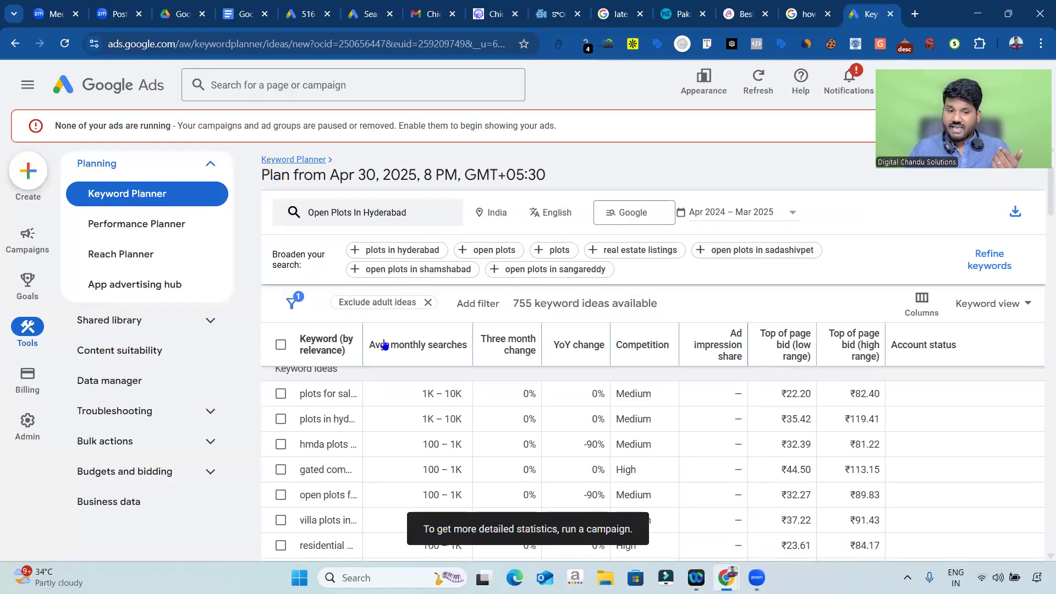
{"action": "left_click_drag", "start_coordinate": [363, 339], "coordinate": [567, 352]}
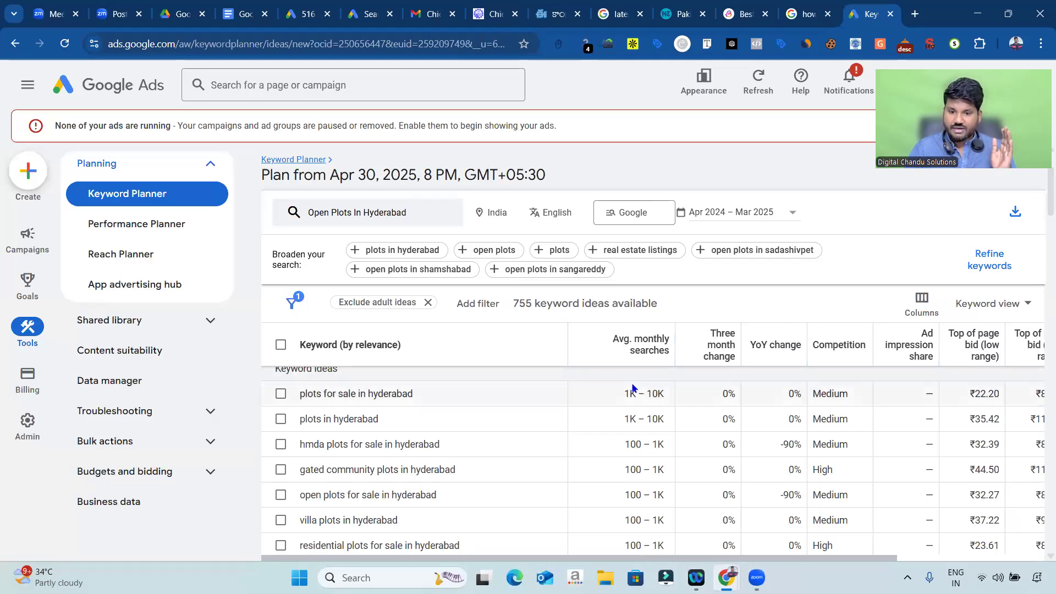
{"action": "scroll", "coordinate": [343, 394], "scroll_direction": "up", "scroll_amount": 1}
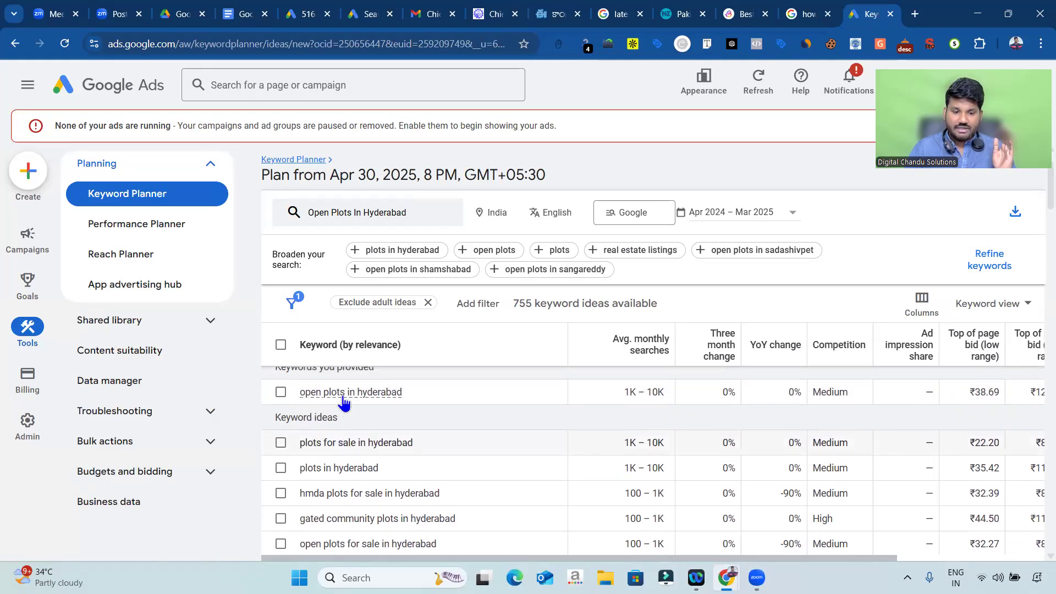
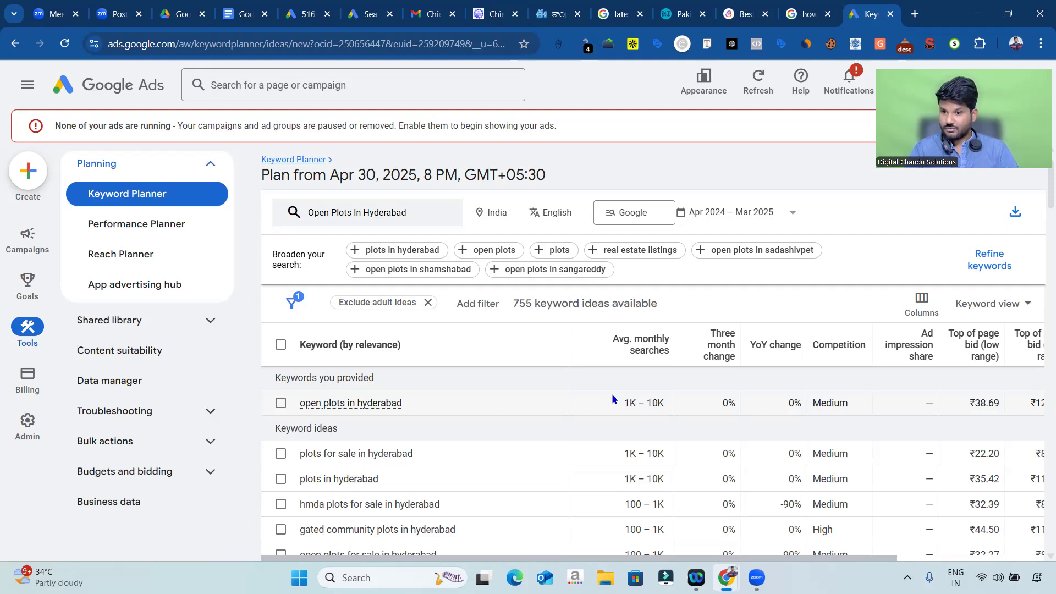
Step: Copy the provided keyword "open plots in hyderabad" from the Keyword Planner results and switch to the Google Docs notes
{"action": "left_click_drag", "start_coordinate": [410, 407], "coordinate": [295, 405]}
{"action": "key", "text": "ctrl+c"}
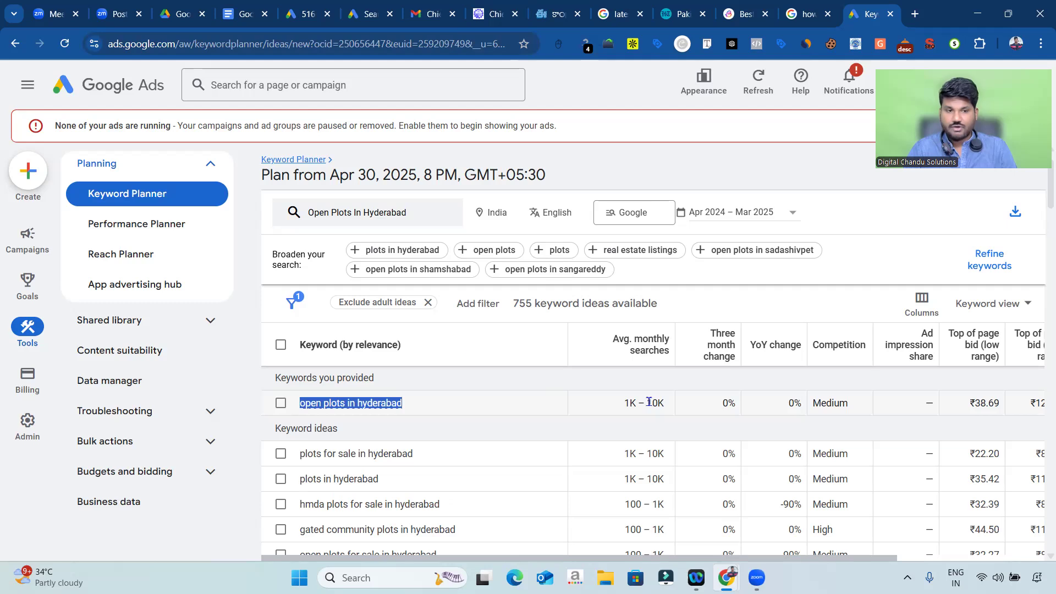
{"action": "left_click", "coordinate": [248, 6]}
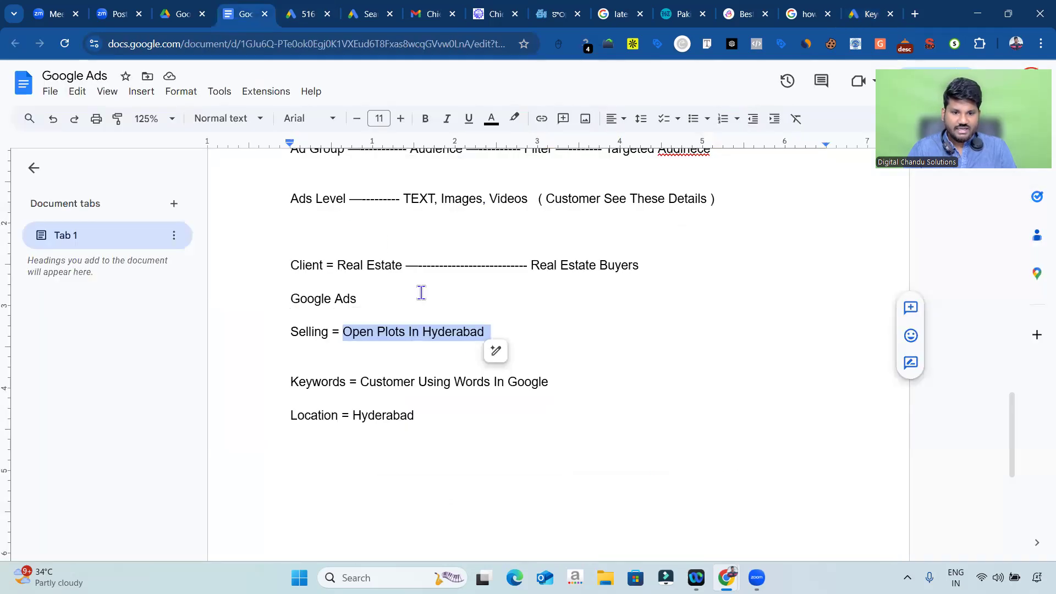
Step: Add a "Targeted Keywords:" heading below the Location line and paste "open plots in hyderabad" under it
{"action": "left_click", "coordinate": [500, 337]}
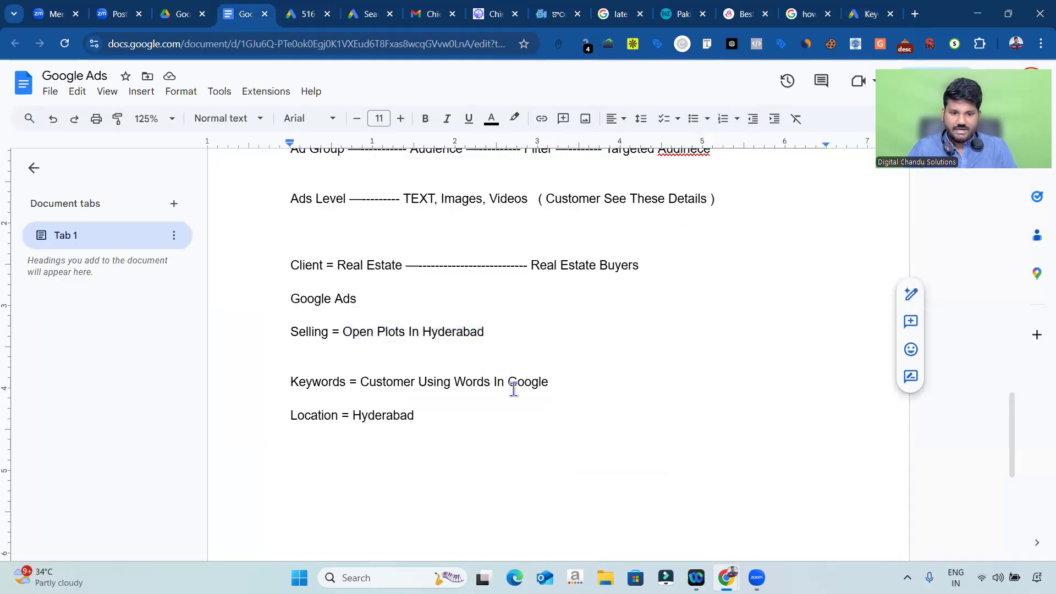
{"action": "left_click", "coordinate": [432, 415]}
{"action": "key", "text": "Return"}
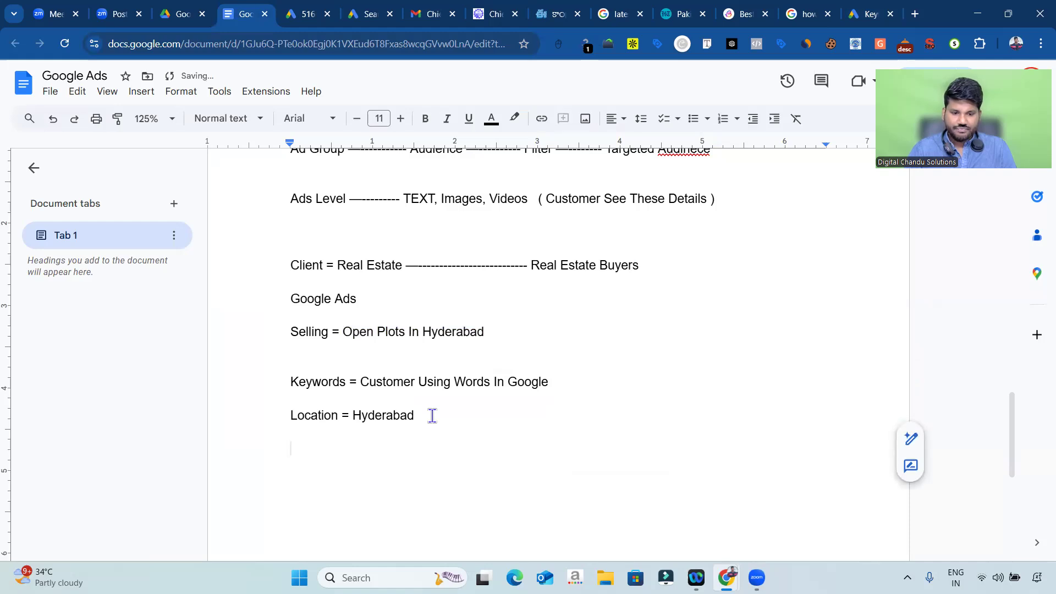
{"action": "scroll", "coordinate": [432, 416], "scroll_direction": "down", "scroll_amount": 2}
{"action": "type", "text": "Targ"}
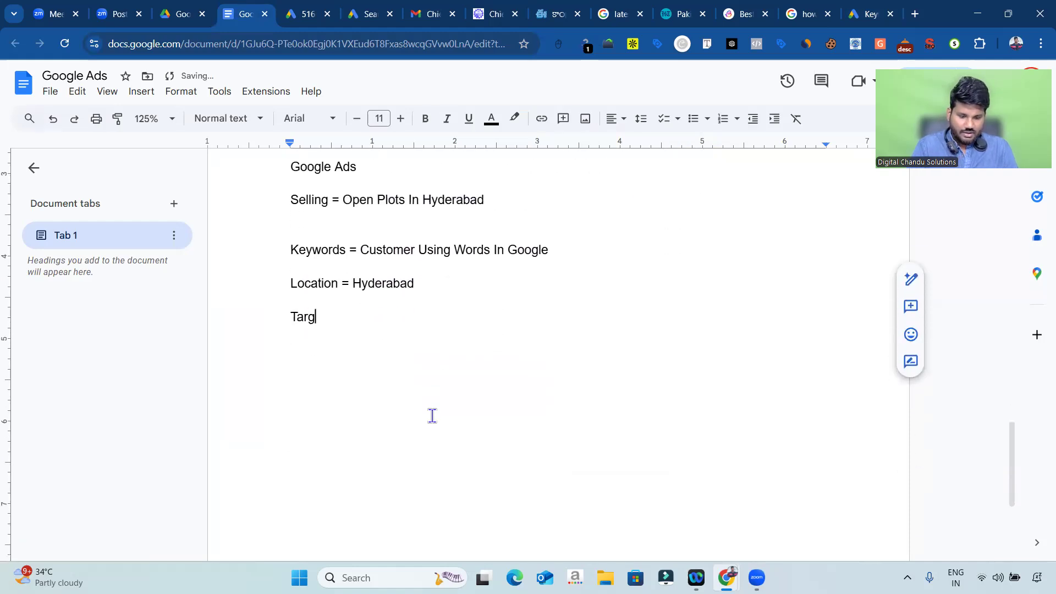
{"action": "type", "text": "eted Keywords:"}
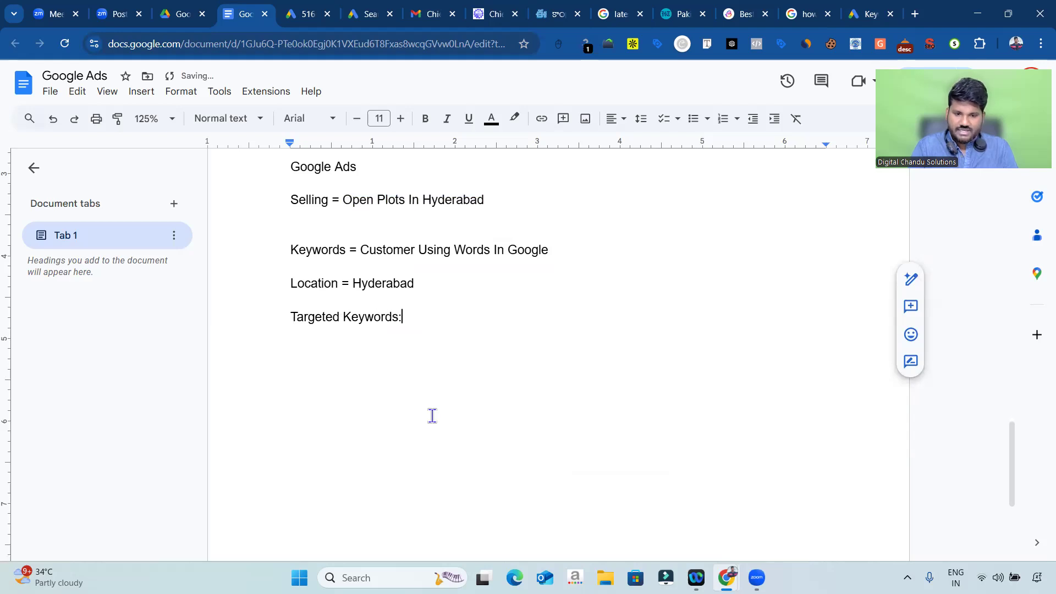
{"action": "key", "text": "Return"}
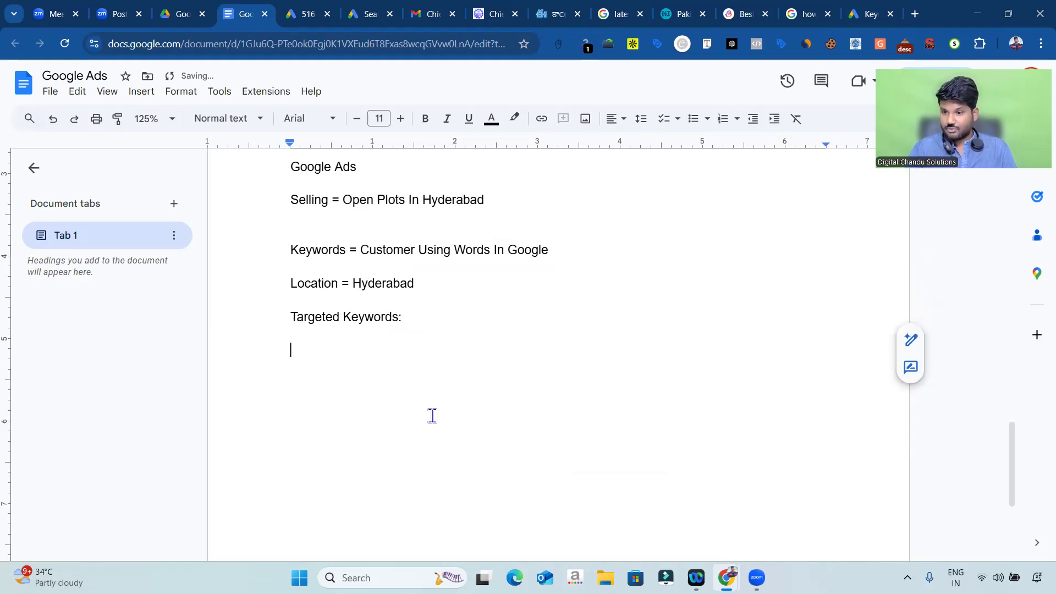
{"action": "key", "text": "ctrl+v"}
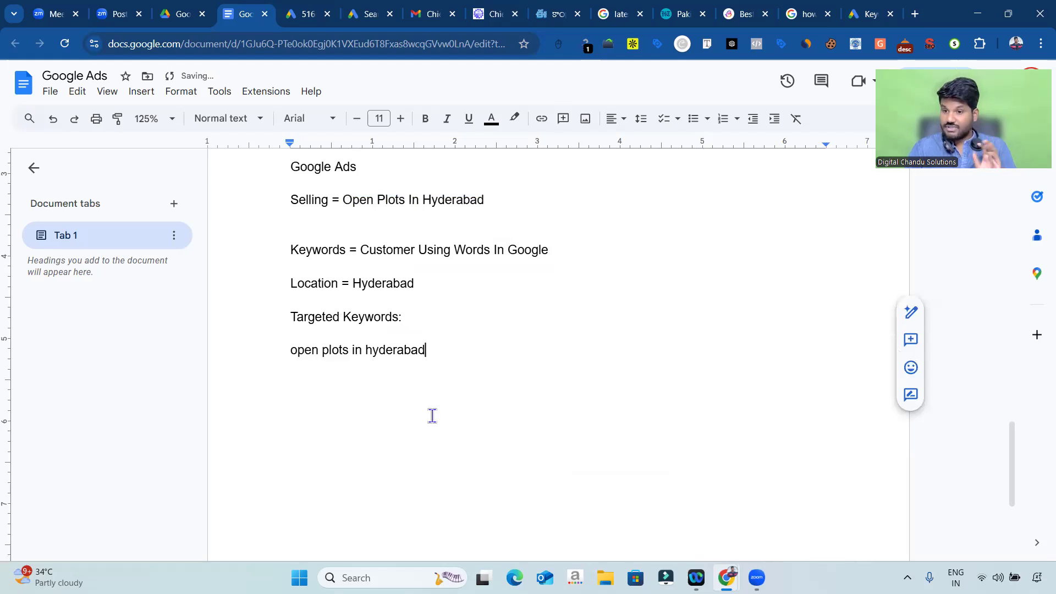
Step: Copy the keyword idea "plots for sale in hyderabad" from Keyword Planner onto a new line of the Targeted Keywords list in Google Docs
{"action": "left_click", "coordinate": [870, 14]}
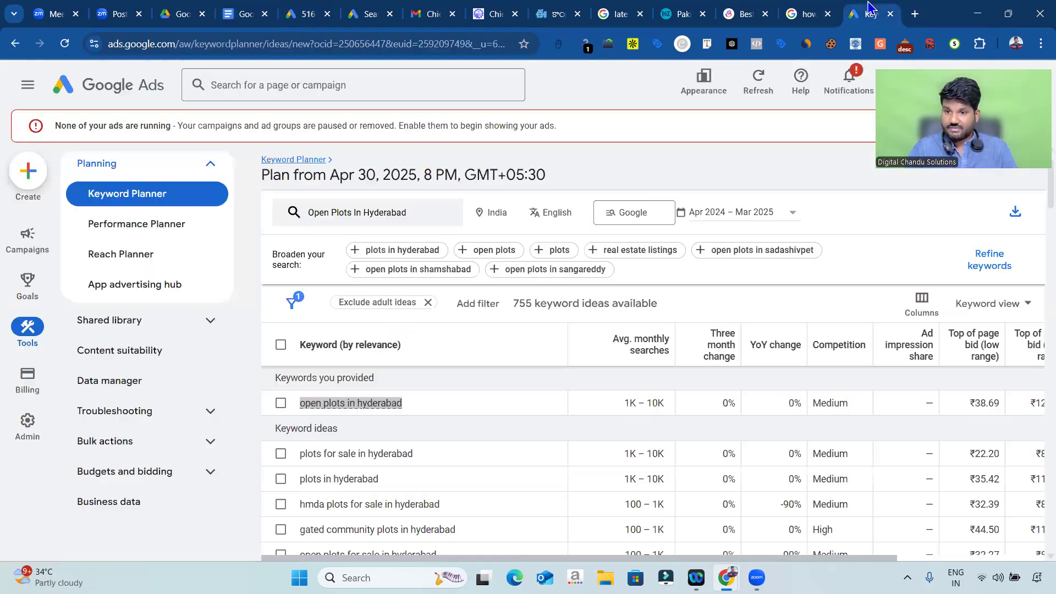
{"action": "left_click_drag", "start_coordinate": [427, 455], "coordinate": [314, 458]}
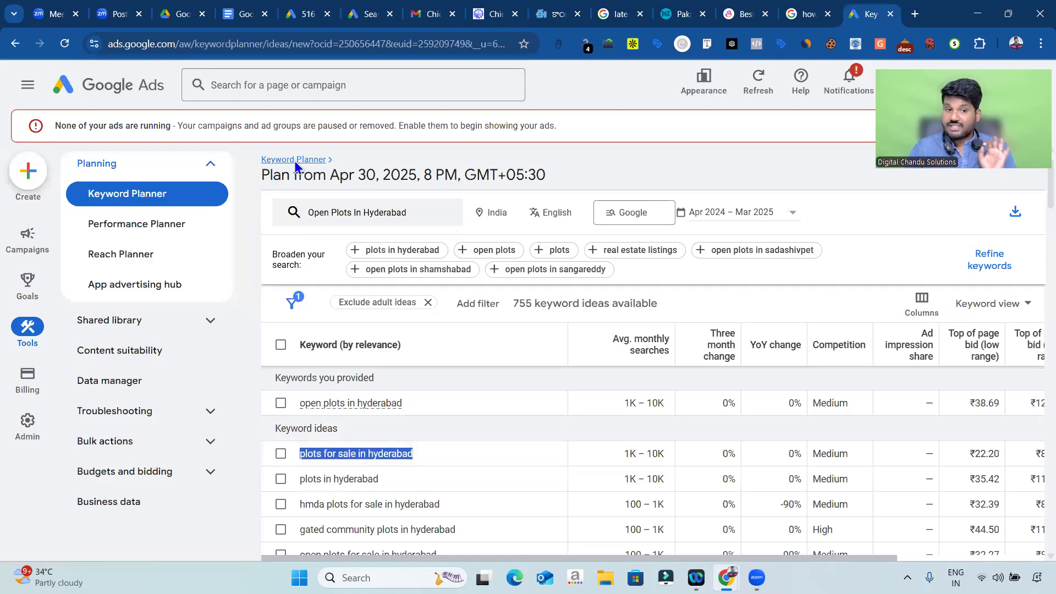
{"action": "left_click", "coordinate": [245, 14]}
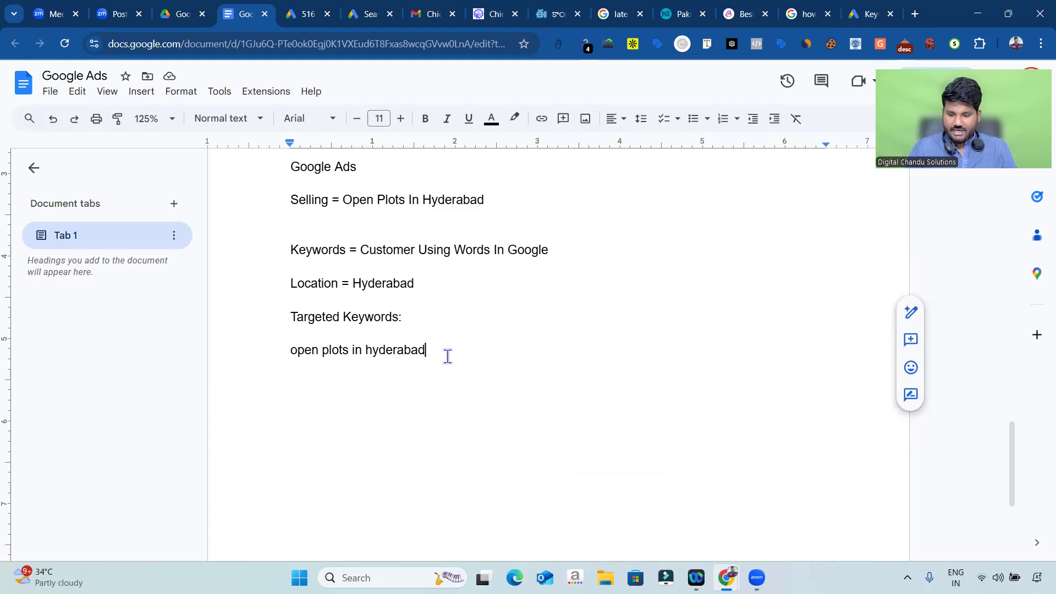
{"action": "type", "text": "plots for sale in hyderabad"}
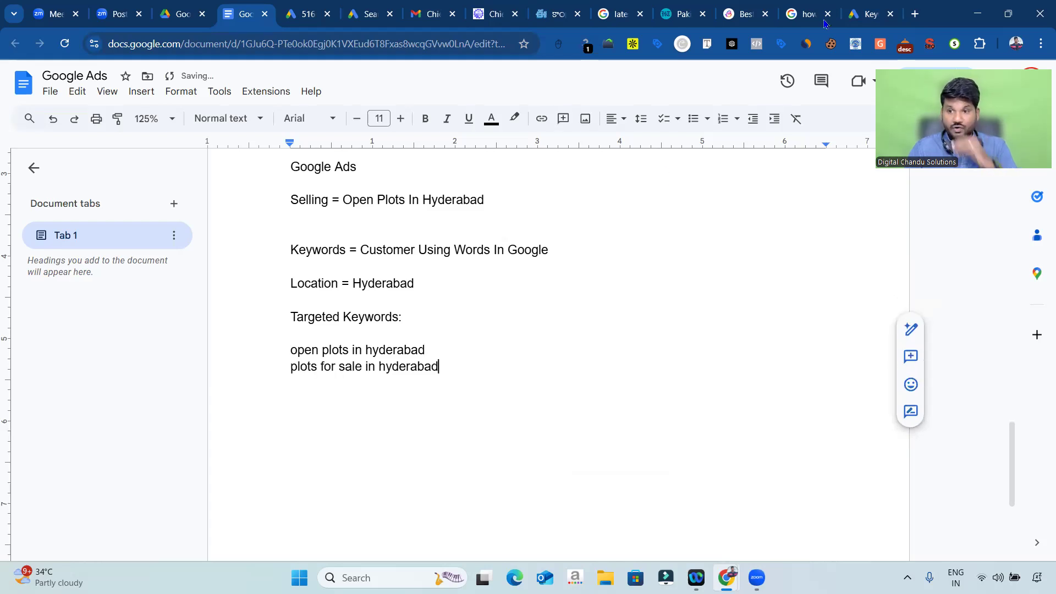
Step: Copy "plots in hyderabad" from the Keyword Planner ideas and add it to the Targeted Keywords list in the Google Docs notes
{"action": "left_click", "coordinate": [871, 14]}
{"action": "scroll", "coordinate": [548, 401], "scroll_direction": "down", "scroll_amount": 1}
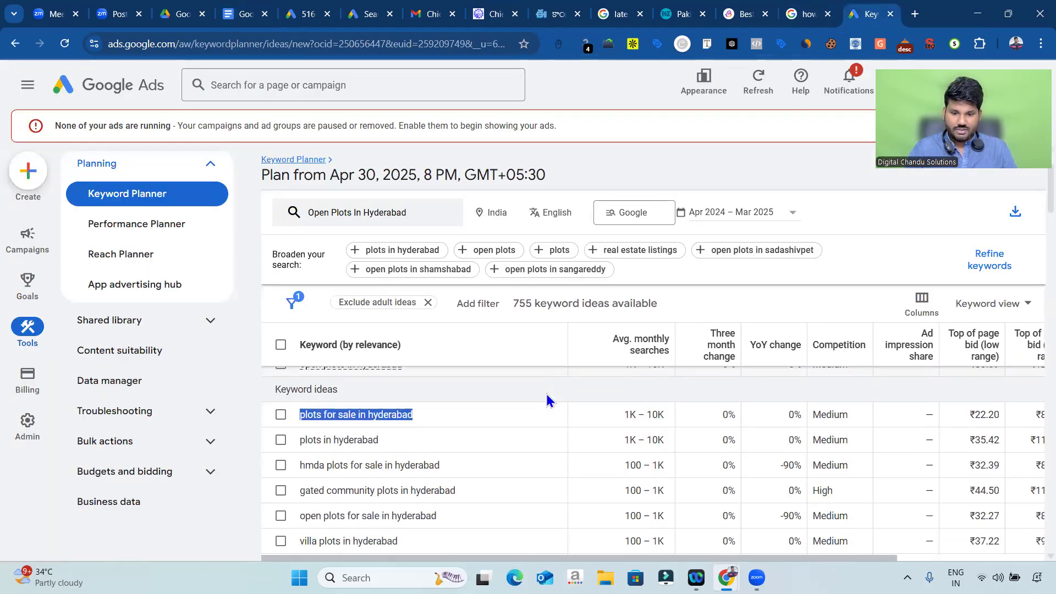
{"action": "left_click", "coordinate": [385, 416]}
{"action": "left_click_drag", "start_coordinate": [384, 413], "coordinate": [297, 412]}
{"action": "key", "text": "ctrl+c"}
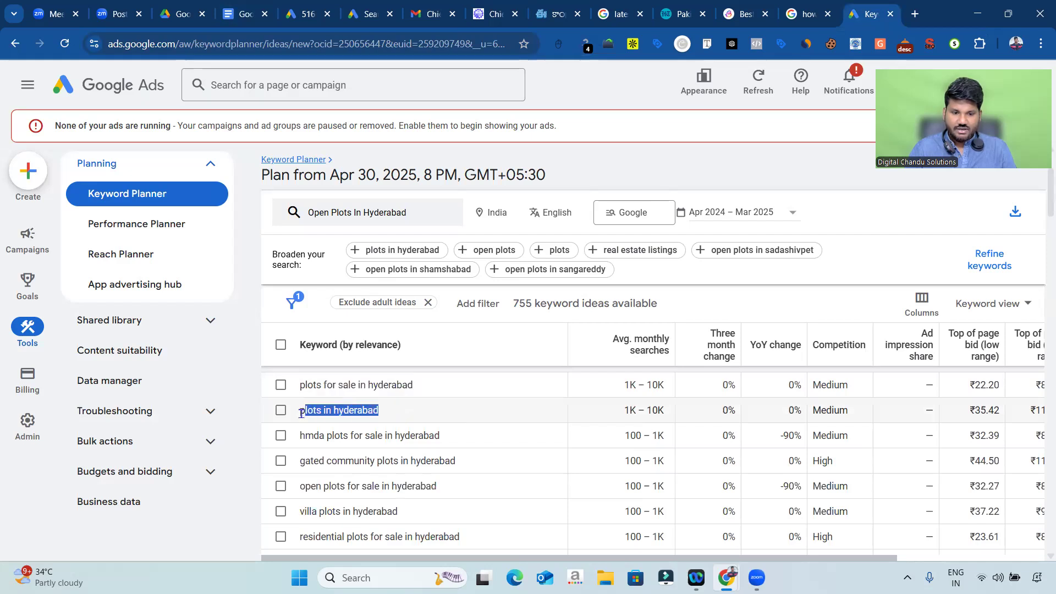
{"action": "left_click", "coordinate": [258, 7]}
{"action": "left_click", "coordinate": [482, 365]}
{"action": "key", "text": "Return"}
{"action": "key", "text": "ctrl+v"}
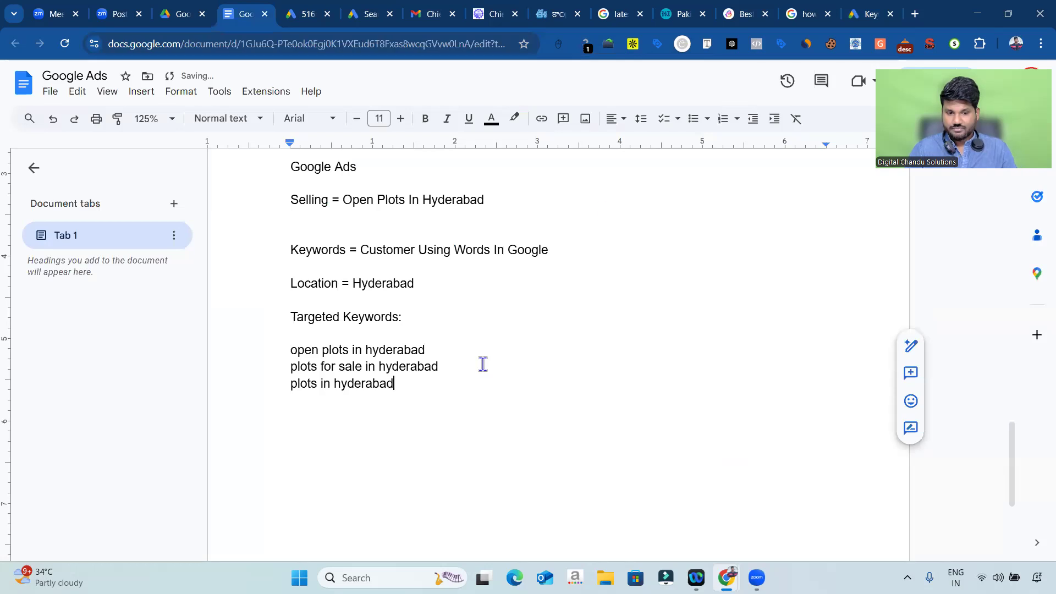
Step: Copy "hmda plots for sale in hyderabad" from Keyword Planner and add it as the next targeted keyword in the Google Docs notes
{"action": "left_click", "coordinate": [876, 14]}
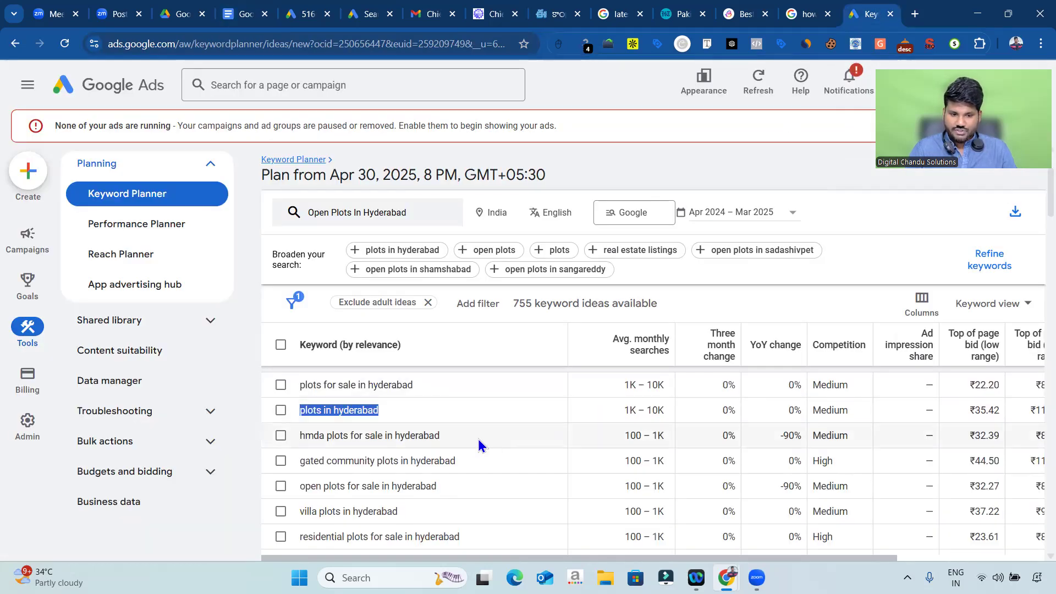
{"action": "left_click_drag", "start_coordinate": [442, 438], "coordinate": [290, 447]}
{"action": "key", "text": "ctrl+c"}
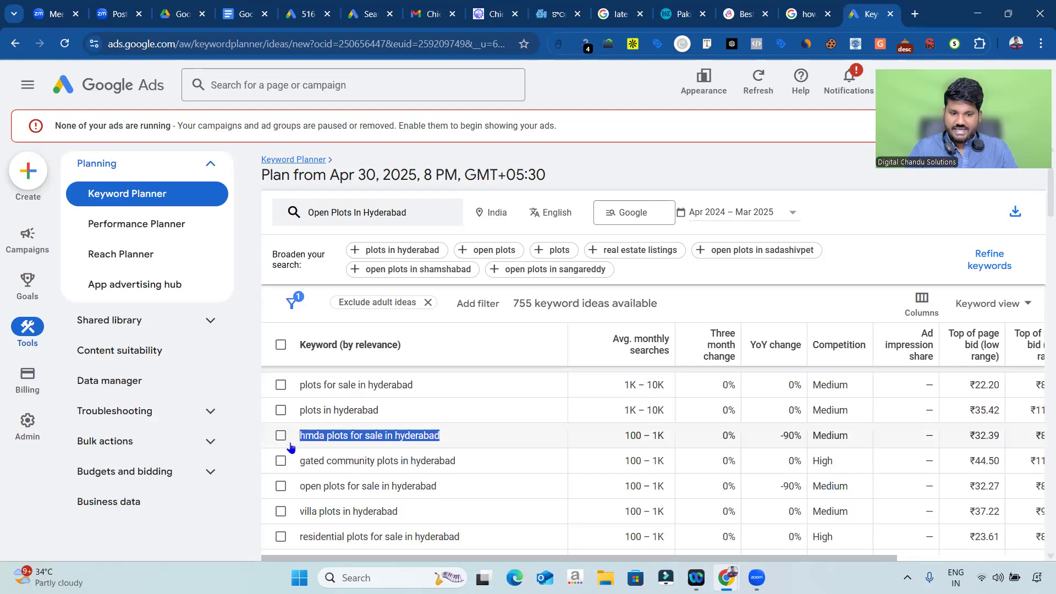
{"action": "left_click", "coordinate": [246, 16]}
{"action": "key", "text": "Return"}
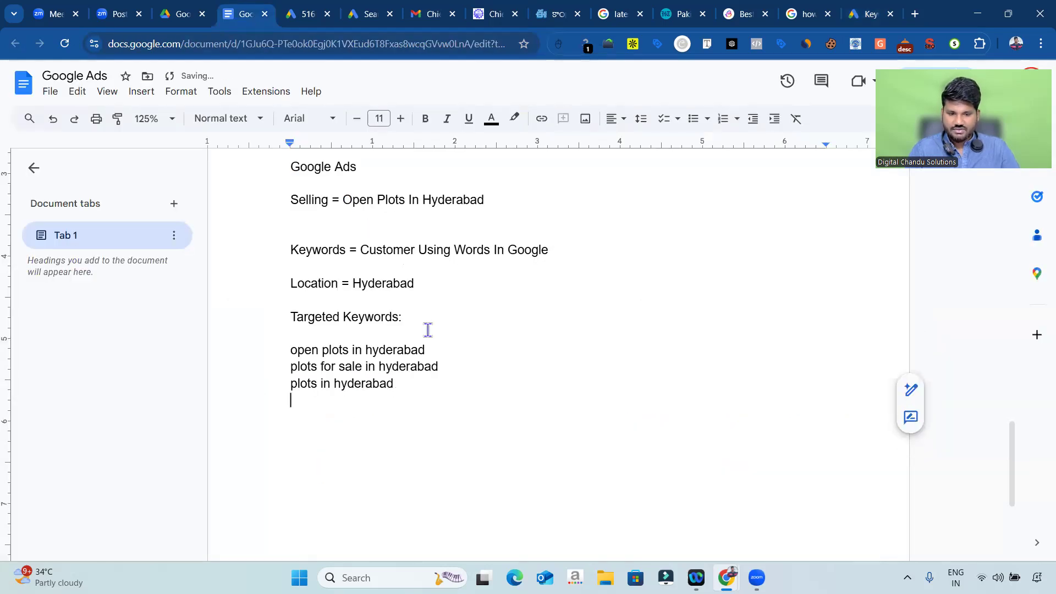
{"action": "key", "text": "ctrl+v"}
Step: Copy "open plots for sale in hyderabad" from the Keyword Planner ideas into the Targeted Keywords list in Google Docs
{"action": "left_click", "coordinate": [871, 14]}
{"action": "scroll", "coordinate": [556, 421], "scroll_direction": "down", "scroll_amount": 1}
{"action": "scroll", "coordinate": [507, 421], "scroll_direction": "up", "scroll_amount": 1}
{"action": "left_click_drag", "start_coordinate": [465, 438], "coordinate": [343, 441]}
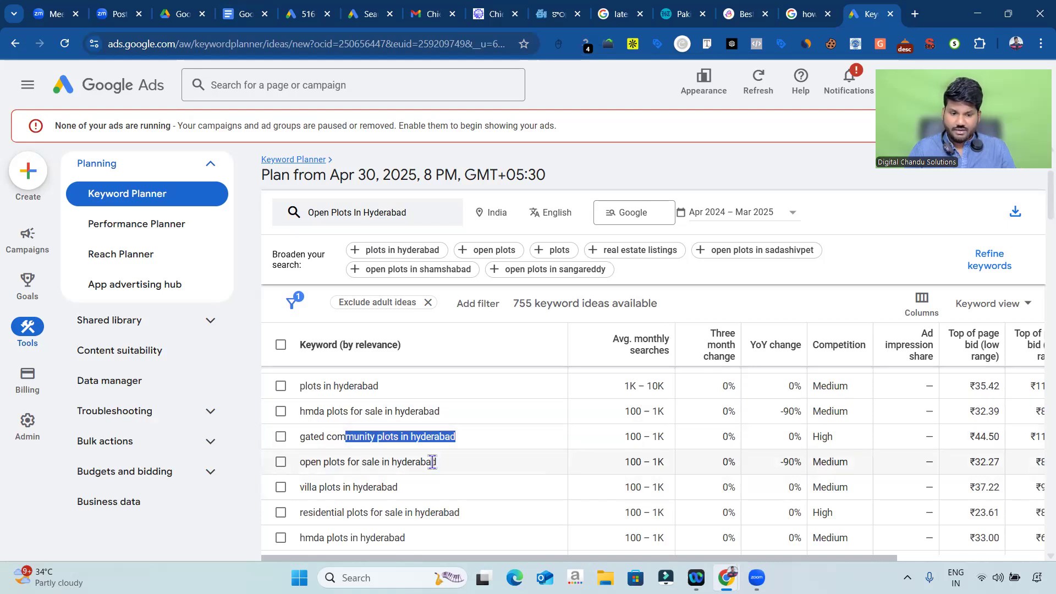
{"action": "left_click_drag", "start_coordinate": [437, 462], "coordinate": [289, 471]}
{"action": "key", "text": "ctrl+c"}
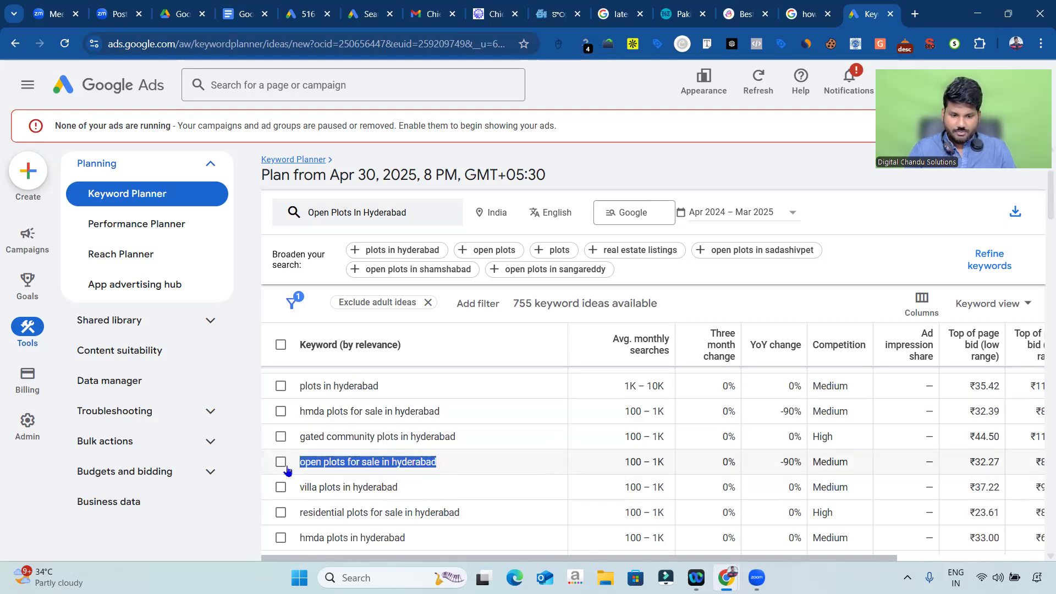
{"action": "left_click", "coordinate": [266, 13]}
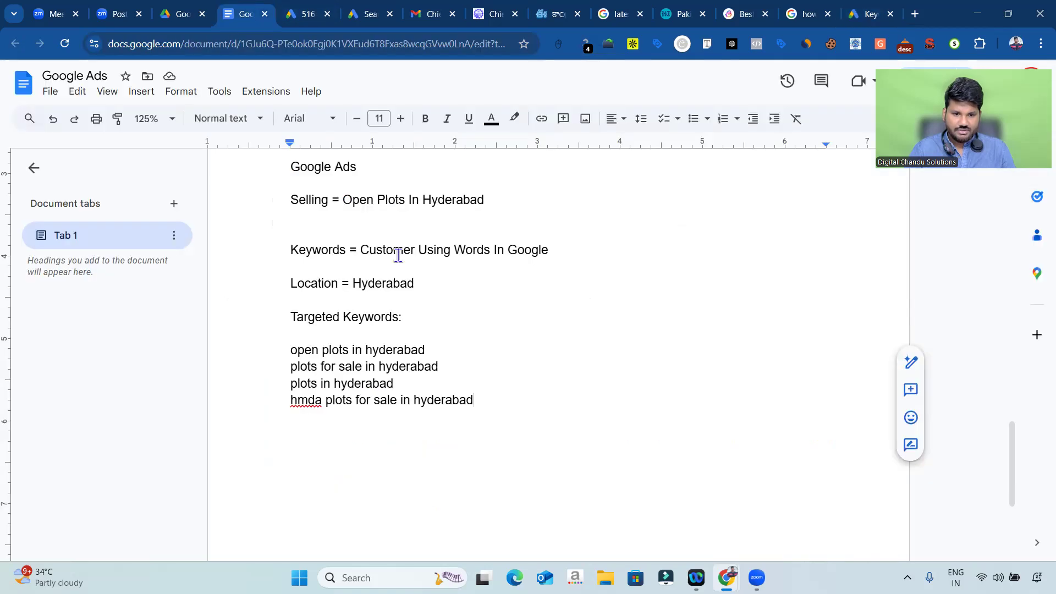
{"action": "key", "text": "Return"}
{"action": "key", "text": "ctrl+v"}
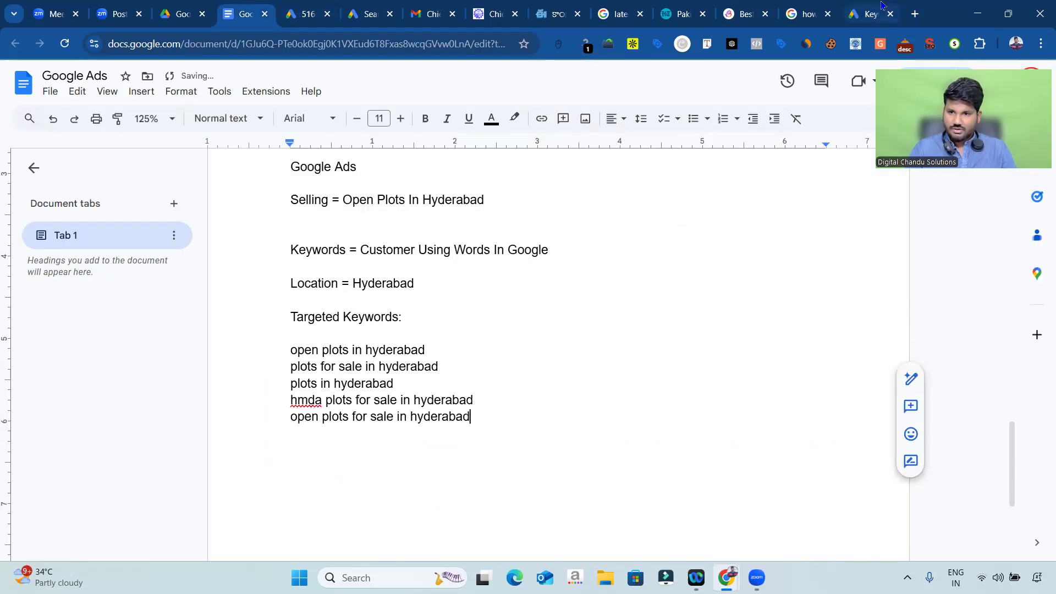
Step: Copy "residential plots for sale in hyderabad" from Keyword Planner and append it to the Targeted Keywords list in Google Docs
{"action": "key", "text": "ctrl+9"}
{"action": "scroll", "coordinate": [545, 457], "scroll_direction": "down", "scroll_amount": 2}
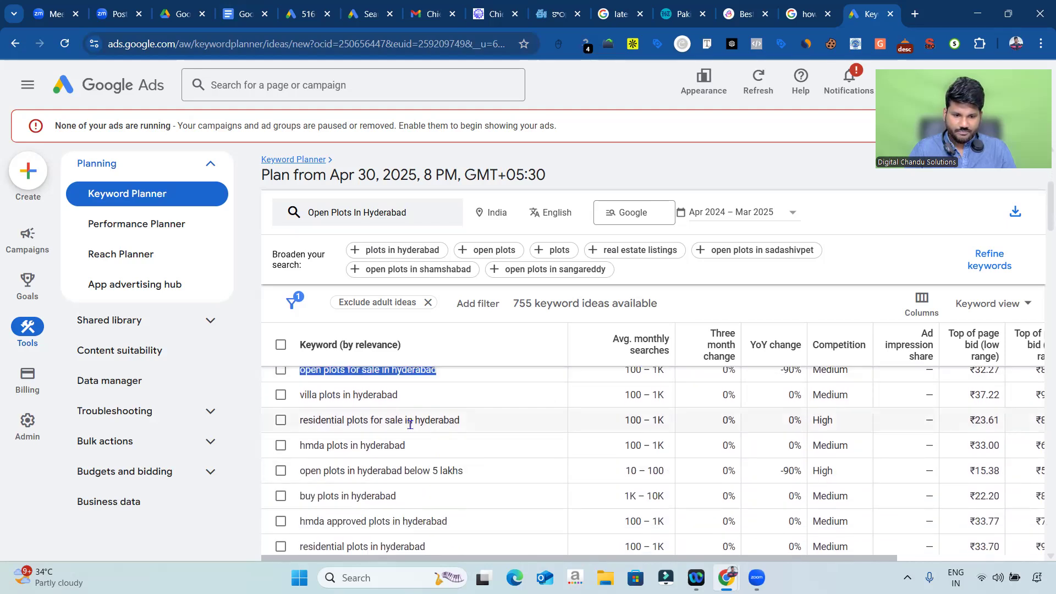
{"action": "left_click_drag", "start_coordinate": [461, 418], "coordinate": [293, 424]}
{"action": "key", "text": "ctrl+c"}
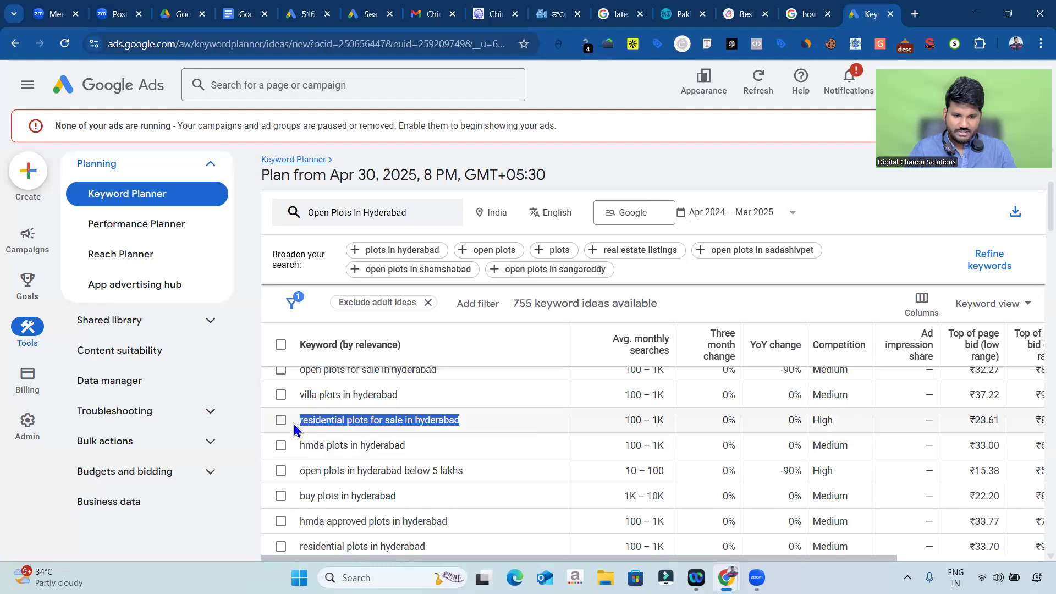
{"action": "left_click", "coordinate": [245, 13]}
{"action": "key", "text": "Return"}
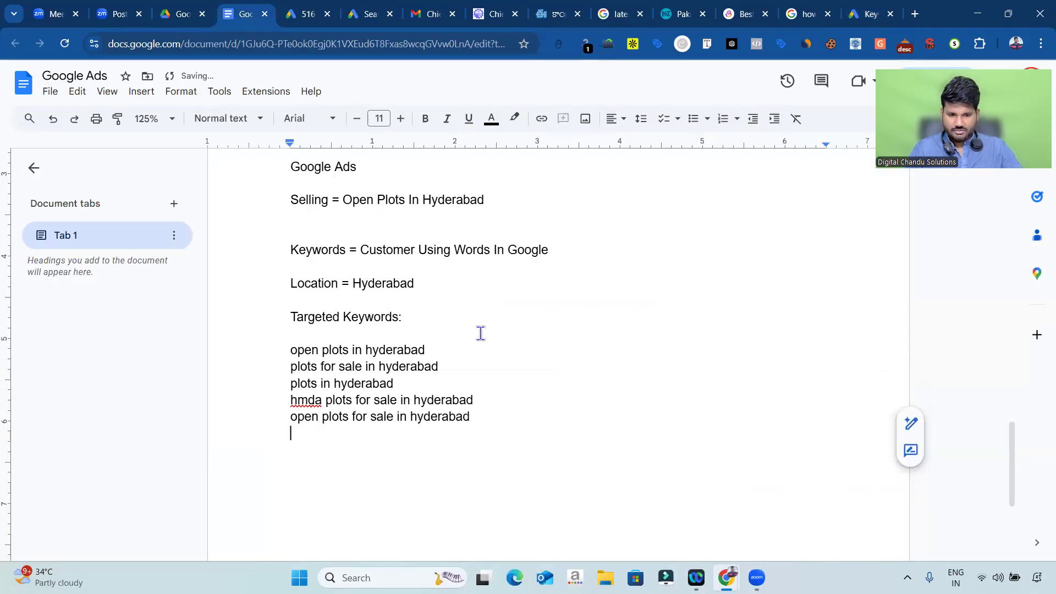
{"action": "key", "text": "ctrl+v"}
Step: Find "hmda approved plots in hyderabad" among the Keyword Planner ideas and copy it into the Targeted Keywords list in Google Docs
{"action": "left_click", "coordinate": [862, 10]}
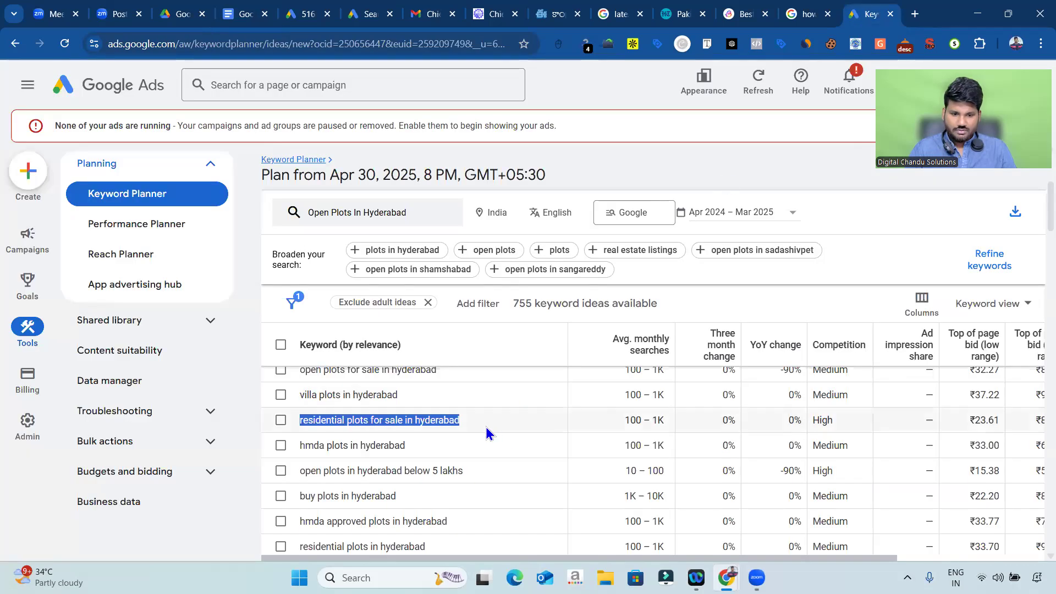
{"action": "scroll", "coordinate": [484, 431], "scroll_direction": "down", "scroll_amount": 2}
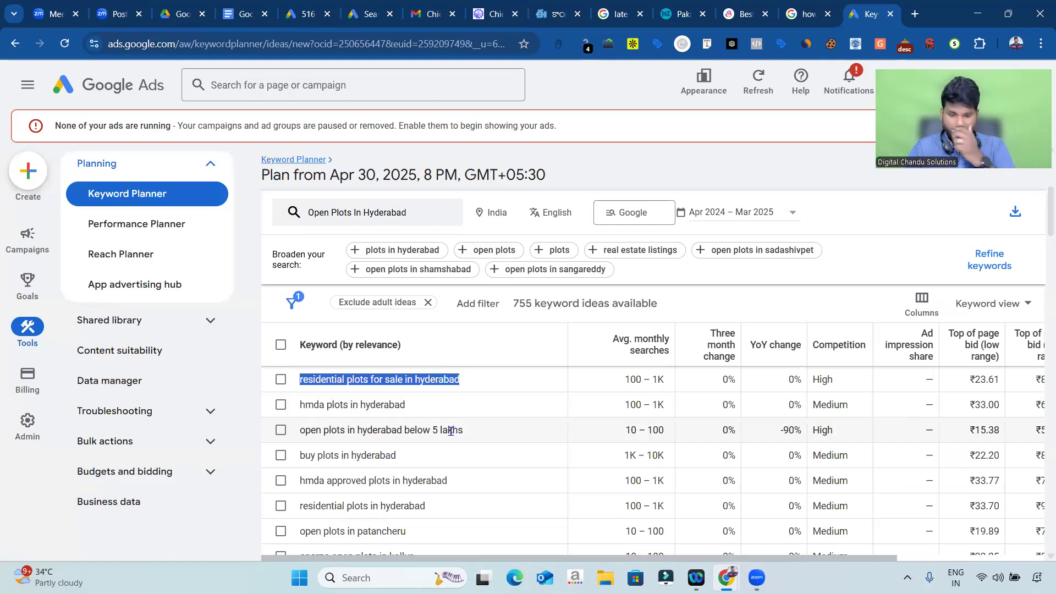
{"action": "scroll", "coordinate": [451, 432], "scroll_direction": "down", "scroll_amount": 1}
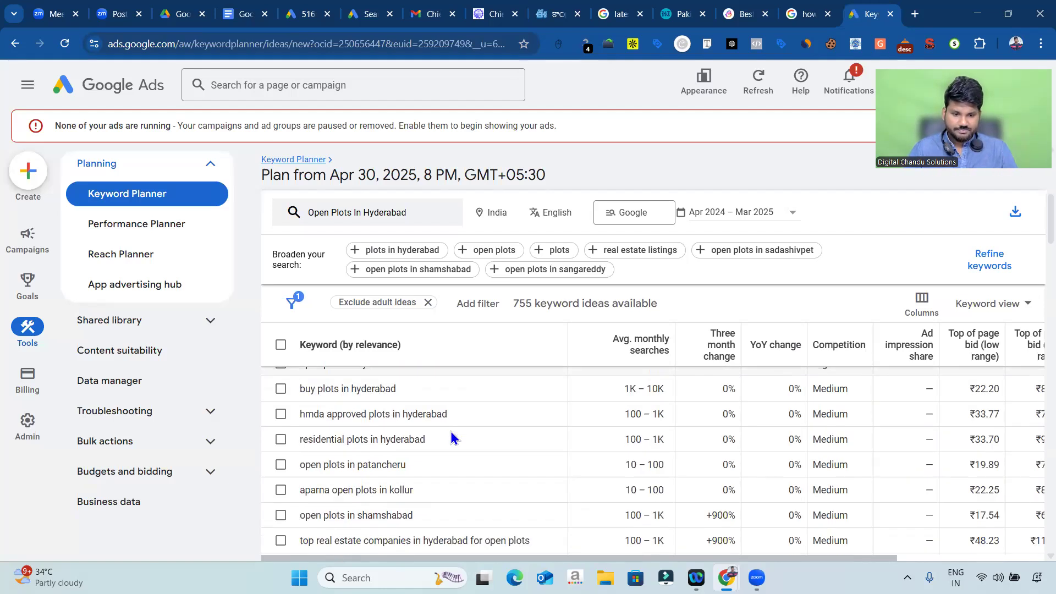
{"action": "left_click_drag", "start_coordinate": [451, 418], "coordinate": [298, 419]}
{"action": "key", "text": "ctrl+c"}
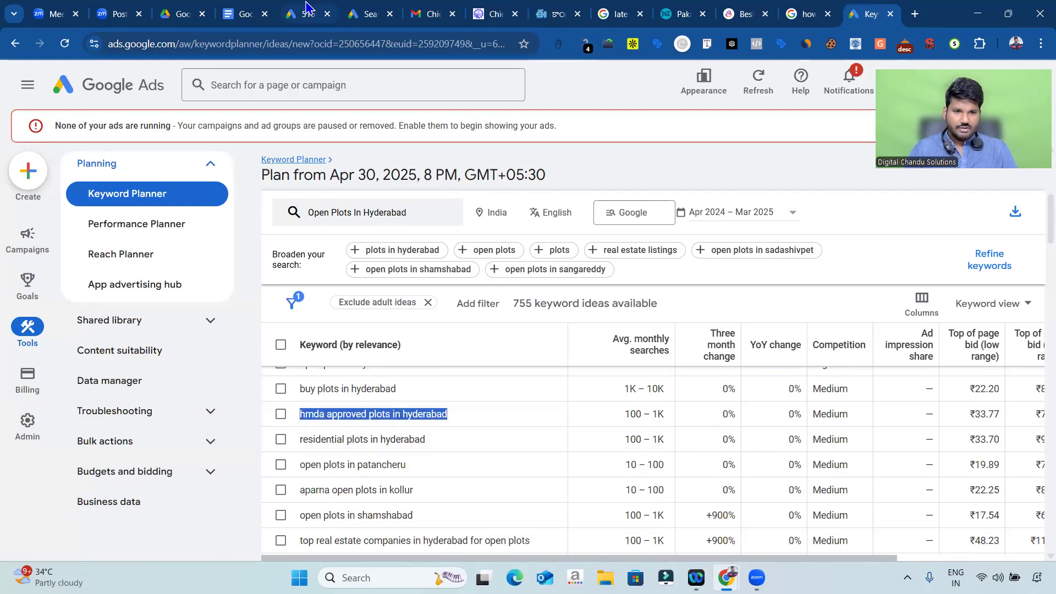
{"action": "left_click", "coordinate": [244, 14]}
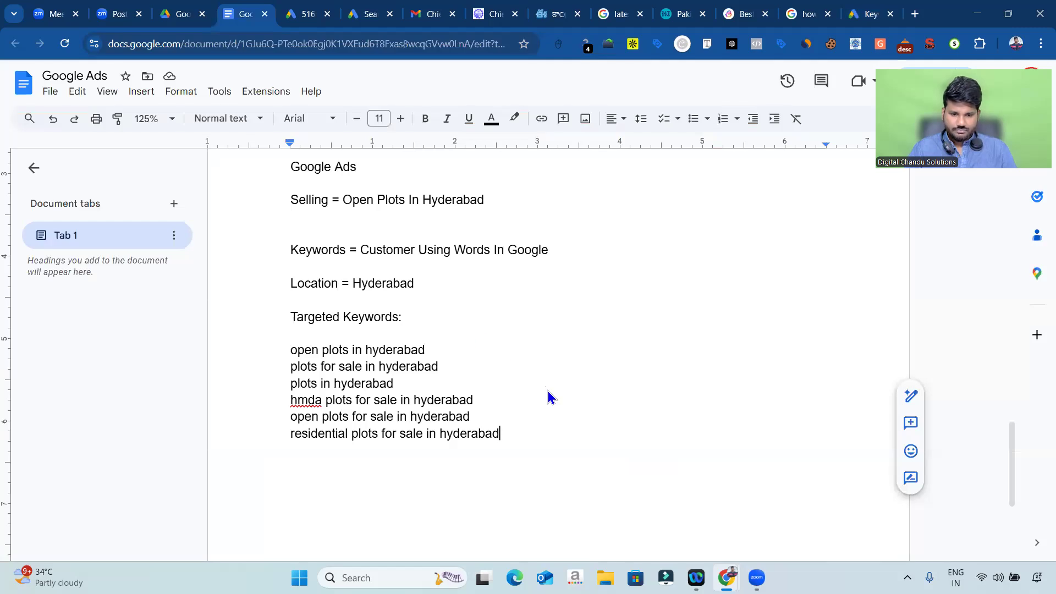
{"action": "key", "text": "Return"}
{"action": "key", "text": "ctrl+v"}
Step: Copy "buy plots in hyderabad" from Keyword Planner and append it to the end of the Targeted Keywords list in Google Docs
{"action": "key", "text": "ctrl+9"}
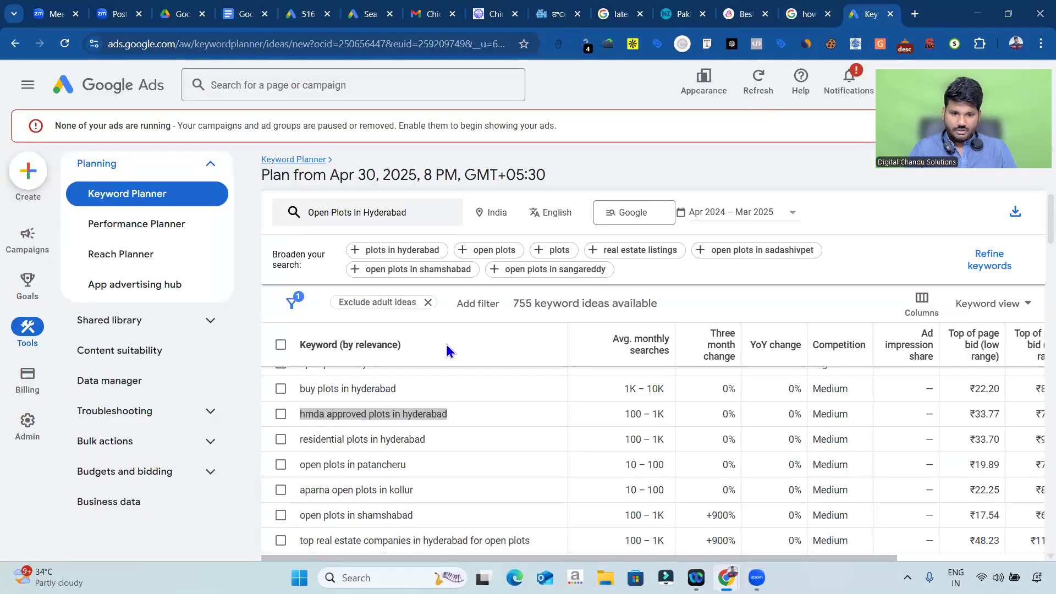
{"action": "left_click_drag", "start_coordinate": [397, 388], "coordinate": [300, 410]}
{"action": "key", "text": "ctrl+c"}
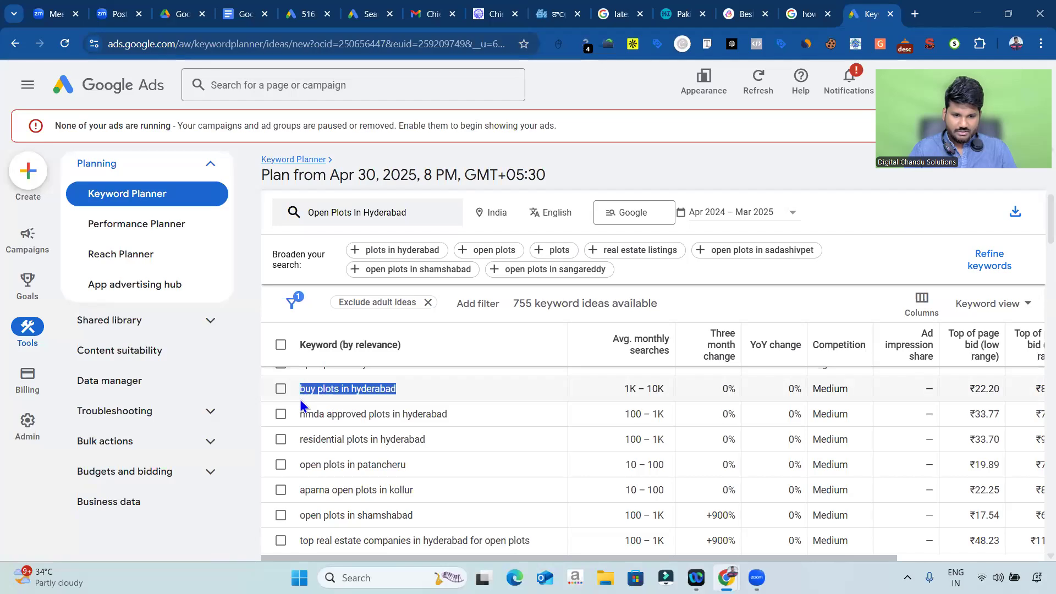
{"action": "left_click", "coordinate": [253, 8]}
{"action": "key", "text": "Return"}
{"action": "key", "text": "ctrl+v"}
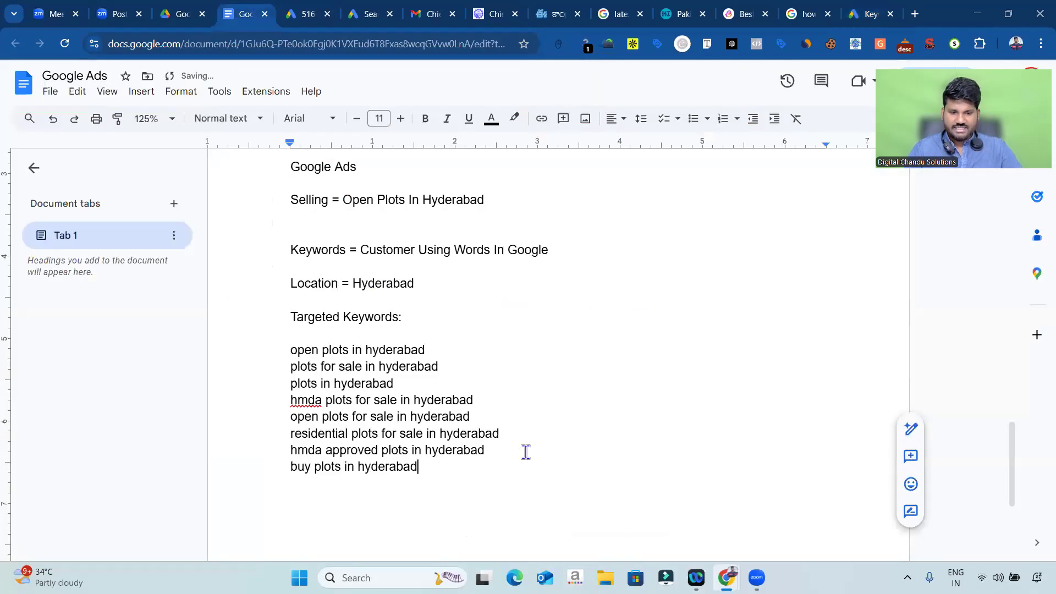
Step: Annotate the "open plots in hyderabad" line with a dashed line and the number 1500, and switch back to Keyword Planner
{"action": "left_click", "coordinate": [438, 343]}
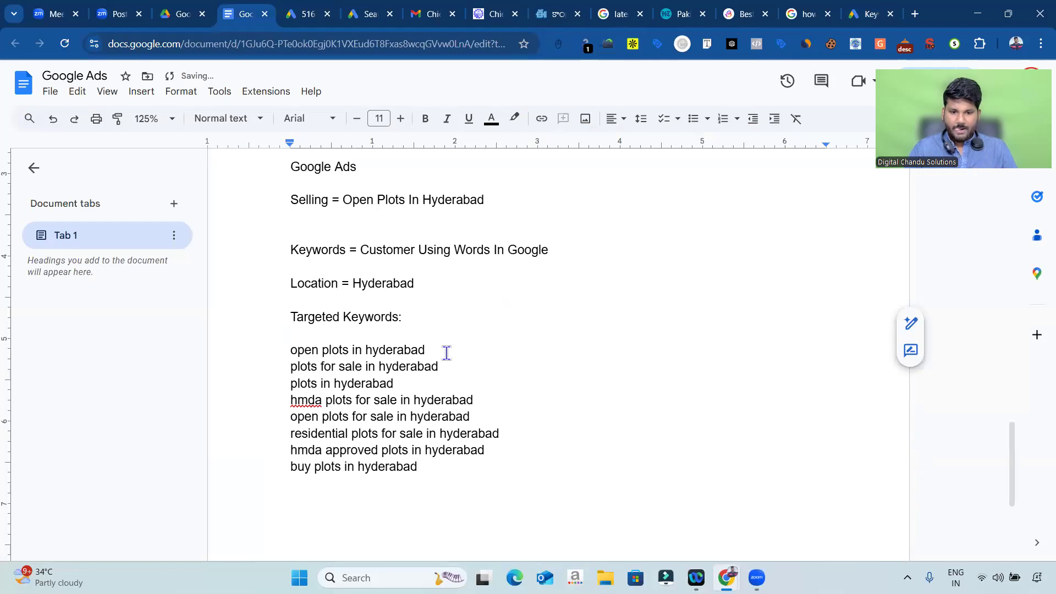
{"action": "left_click", "coordinate": [446, 352]}
{"action": "type", "text": "------------------ 1"}
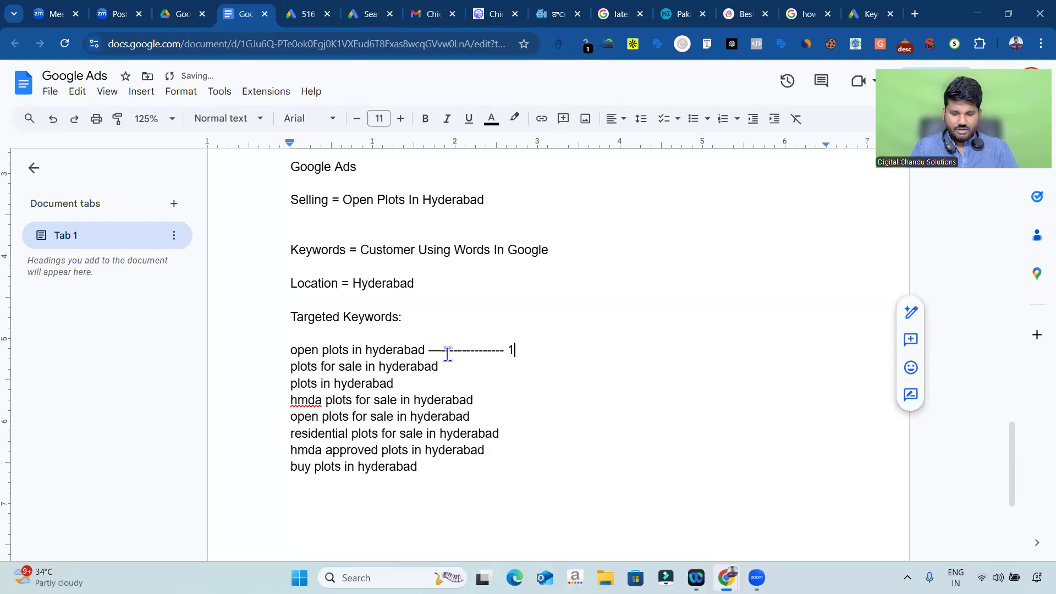
{"action": "type", "text": "500"}
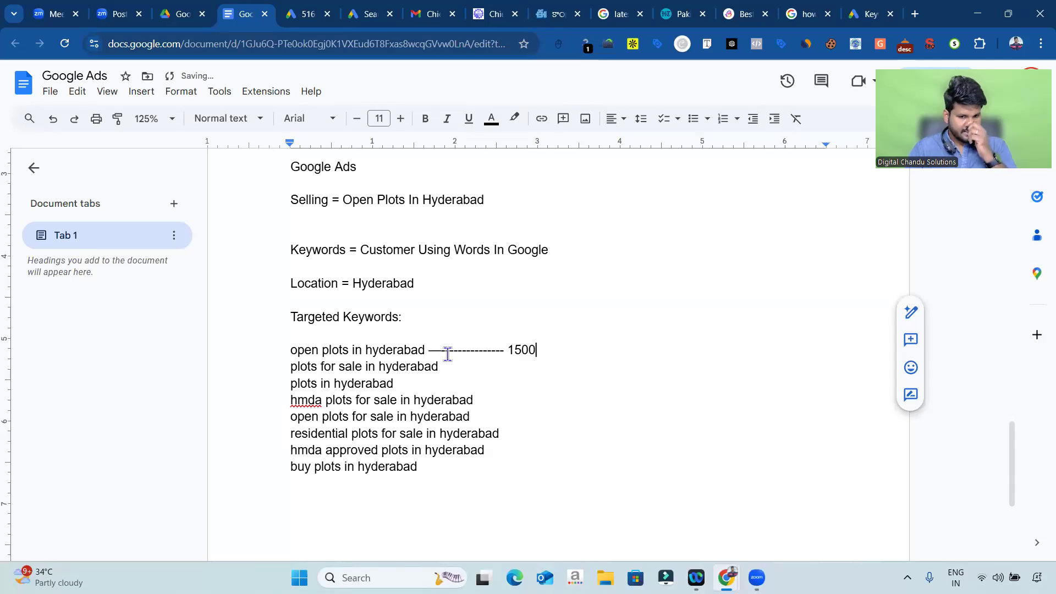
{"action": "left_click", "coordinate": [871, 14]}
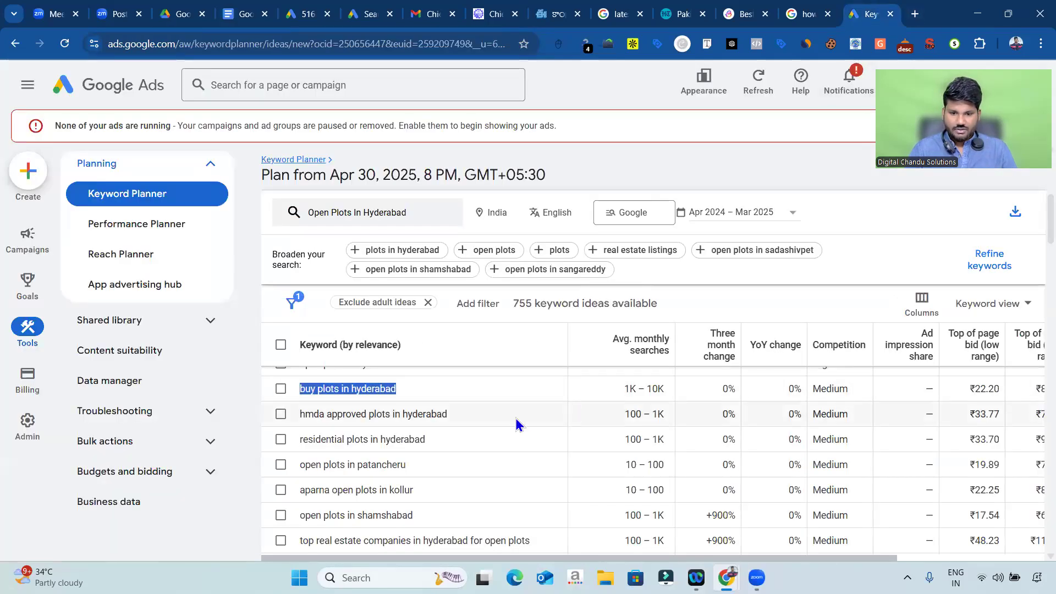
Step: Check the search volumes in Keyword Planner and annotate "plots for sale in hyderabad" in Google Docs with a dashed line and 1500
{"action": "scroll", "coordinate": [516, 418], "scroll_direction": "up", "scroll_amount": 10}
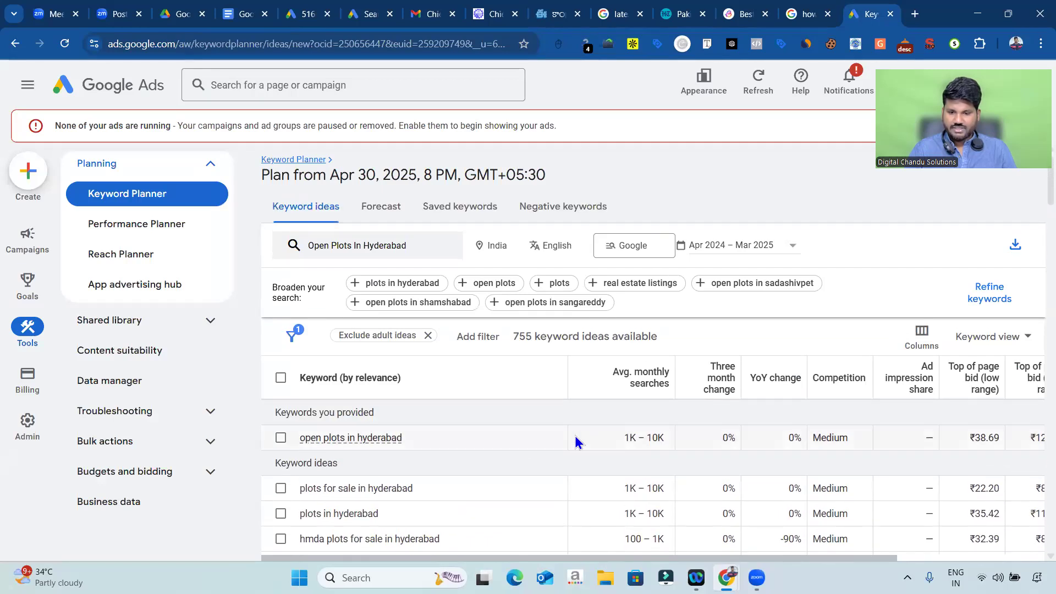
{"action": "scroll", "coordinate": [602, 436], "scroll_direction": "down", "scroll_amount": 2}
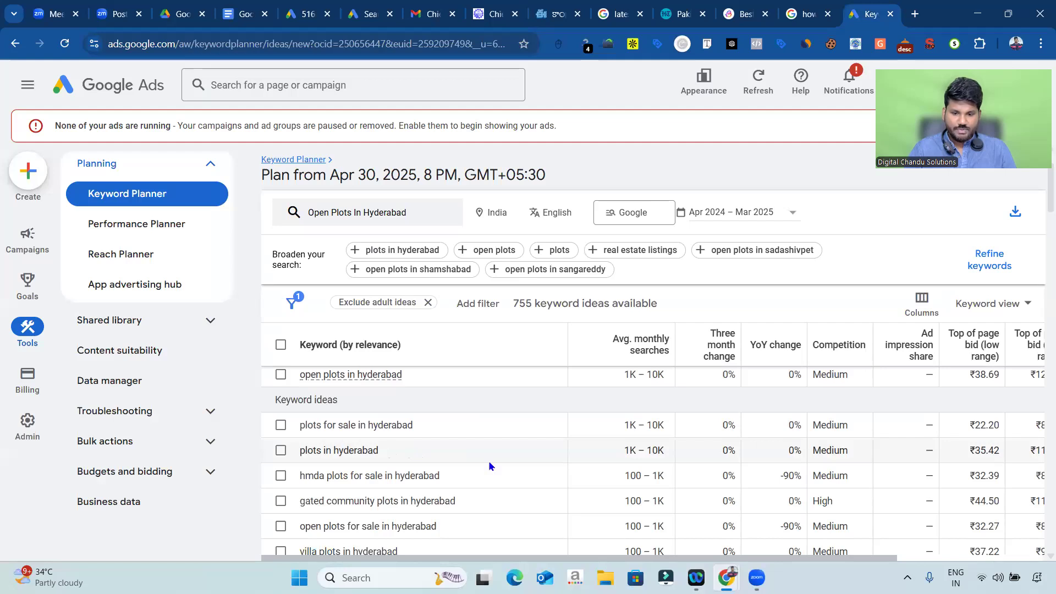
{"action": "scroll", "coordinate": [511, 465], "scroll_direction": "down", "scroll_amount": 2}
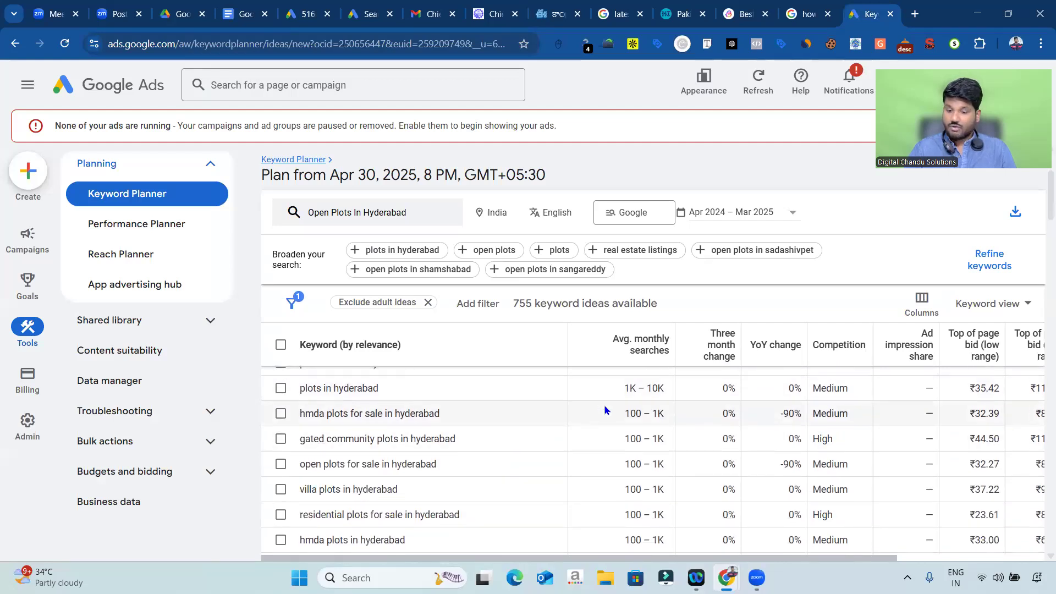
{"action": "left_click", "coordinate": [243, 14]}
{"action": "left_click", "coordinate": [471, 371]}
{"action": "type", "text": "------------- 1500"}
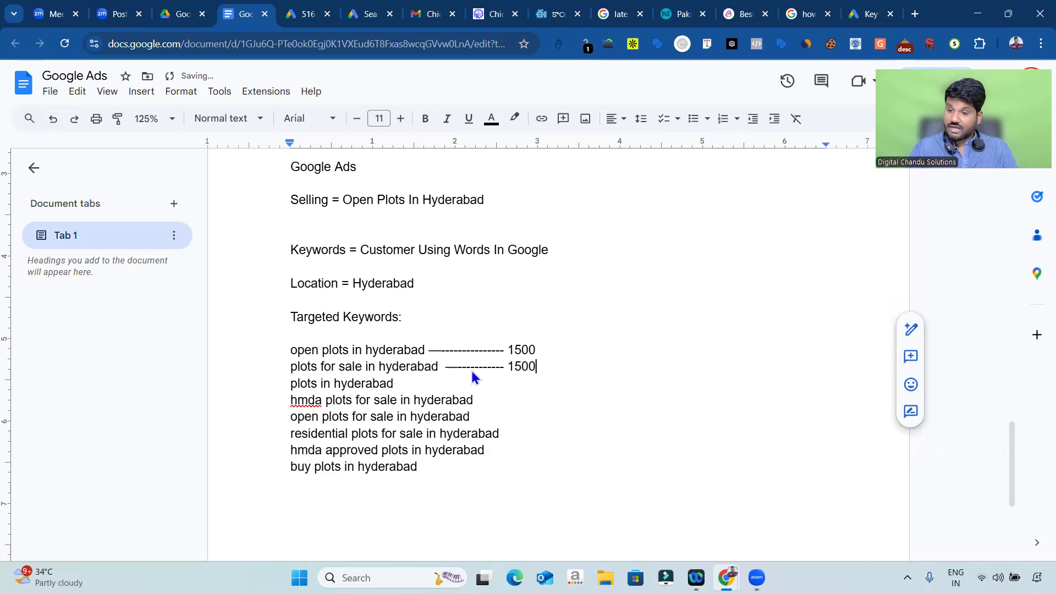
Step: Copy the dashed line and 1500 from the "plots for sale in hyderabad" line to the end of the "plots in hyderabad" line
{"action": "left_click_drag", "start_coordinate": [440, 369], "coordinate": [550, 372]}
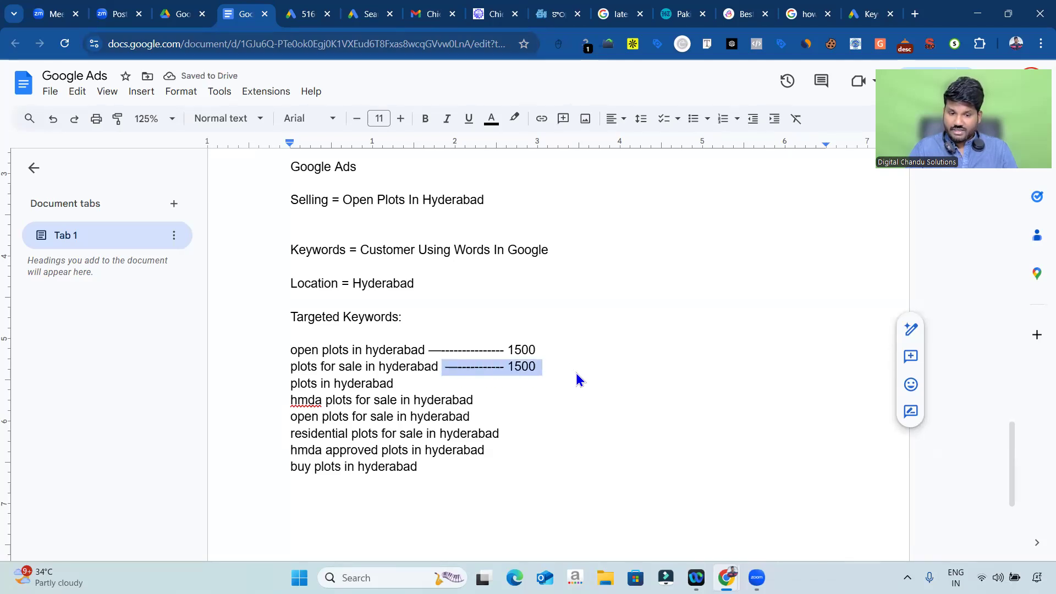
{"action": "key", "text": "ctrl+c"}
{"action": "left_click", "coordinate": [418, 385]}
{"action": "key", "text": "ctrl+v"}
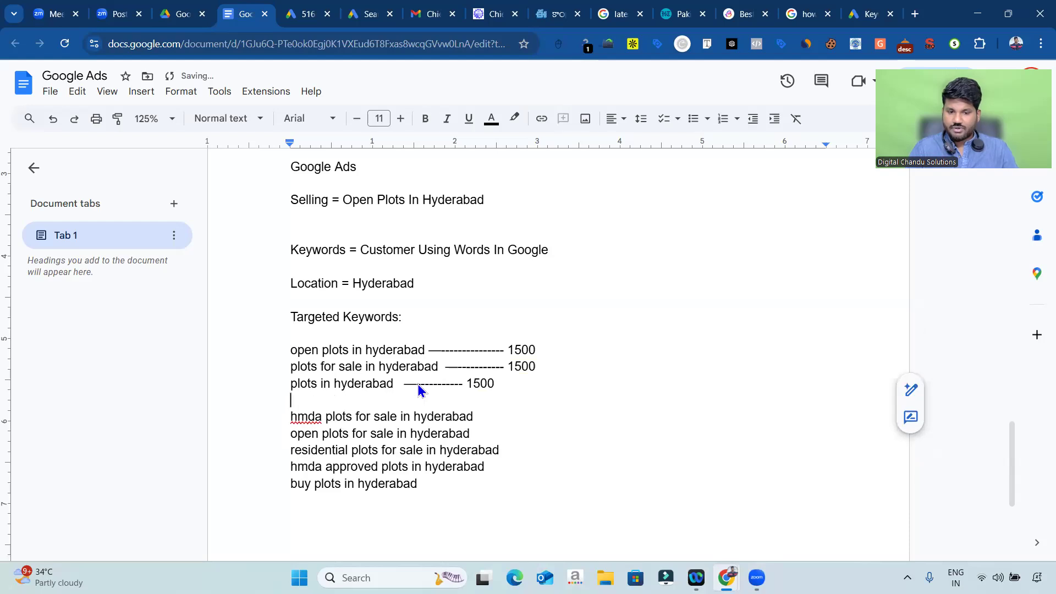
{"action": "key", "text": "BackSpace"}
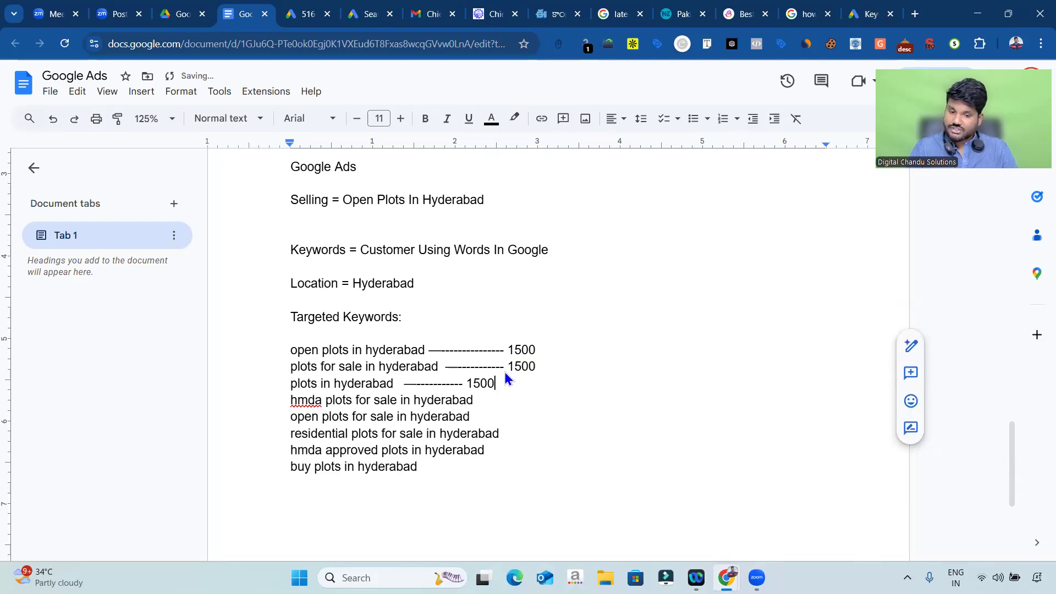
Step: Annotate the "hmda plots for sale in hyderabad" and "open plots for sale in hyderabad" lines with a dashed line and 500 each
{"action": "scroll", "coordinate": [448, 267], "scroll_direction": "up", "scroll_amount": 3}
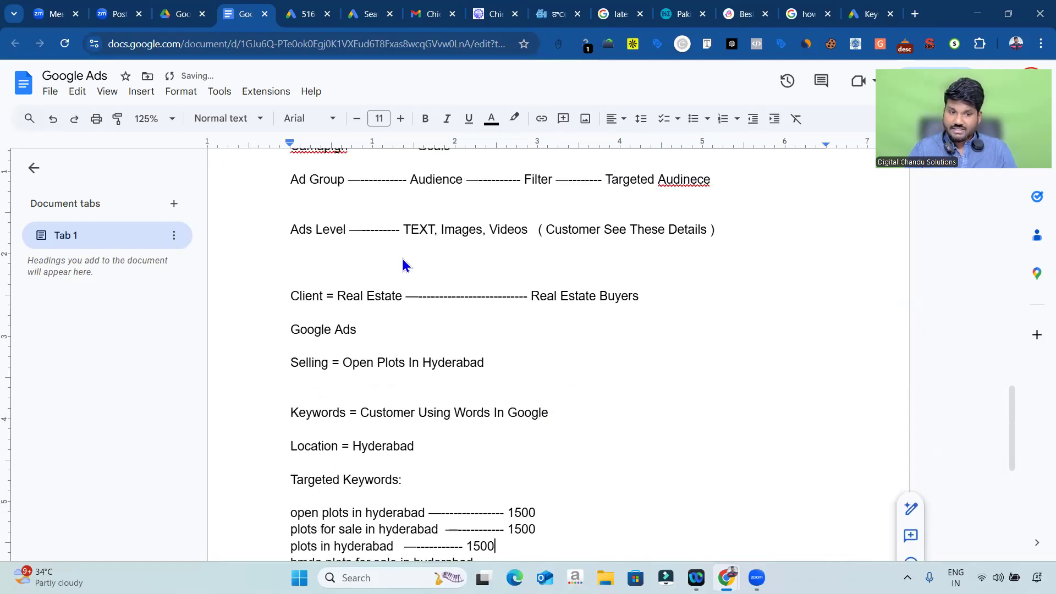
{"action": "scroll", "coordinate": [405, 264], "scroll_direction": "up", "scroll_amount": 2}
{"action": "scroll", "coordinate": [361, 321], "scroll_direction": "up", "scroll_amount": 2}
{"action": "scroll", "coordinate": [361, 321], "scroll_direction": "down", "scroll_amount": 6}
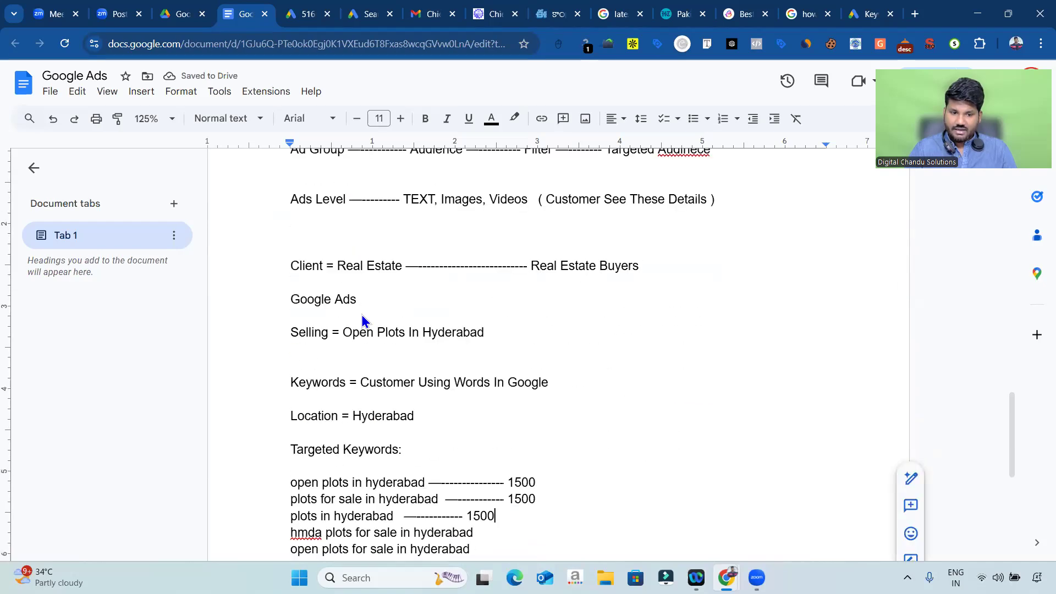
{"action": "left_click_drag", "start_coordinate": [337, 197], "coordinate": [373, 201]}
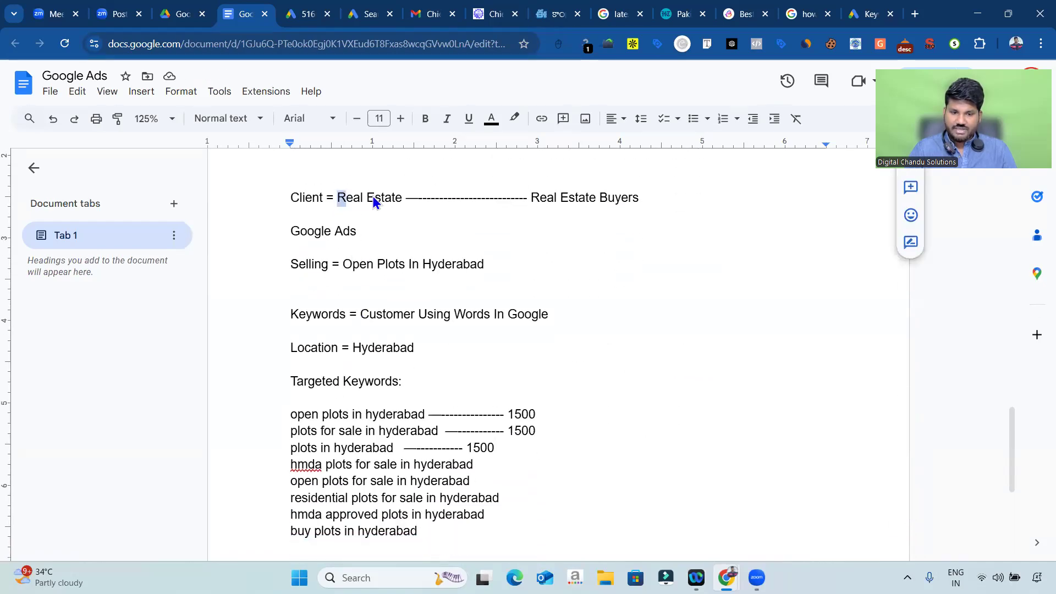
{"action": "scroll", "coordinate": [431, 196], "scroll_direction": "down", "scroll_amount": 3}
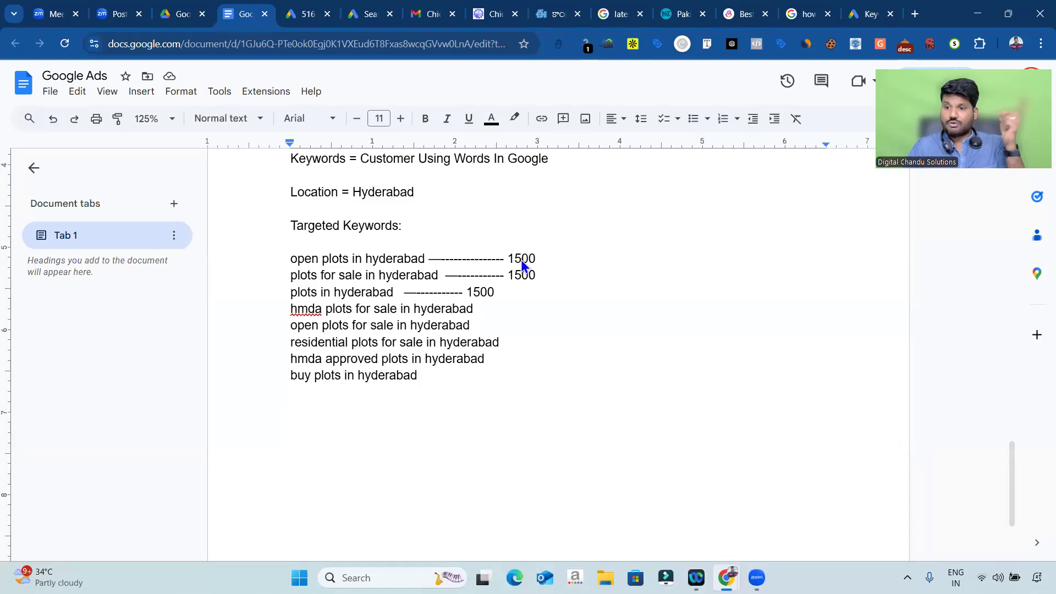
{"action": "left_click", "coordinate": [493, 310]}
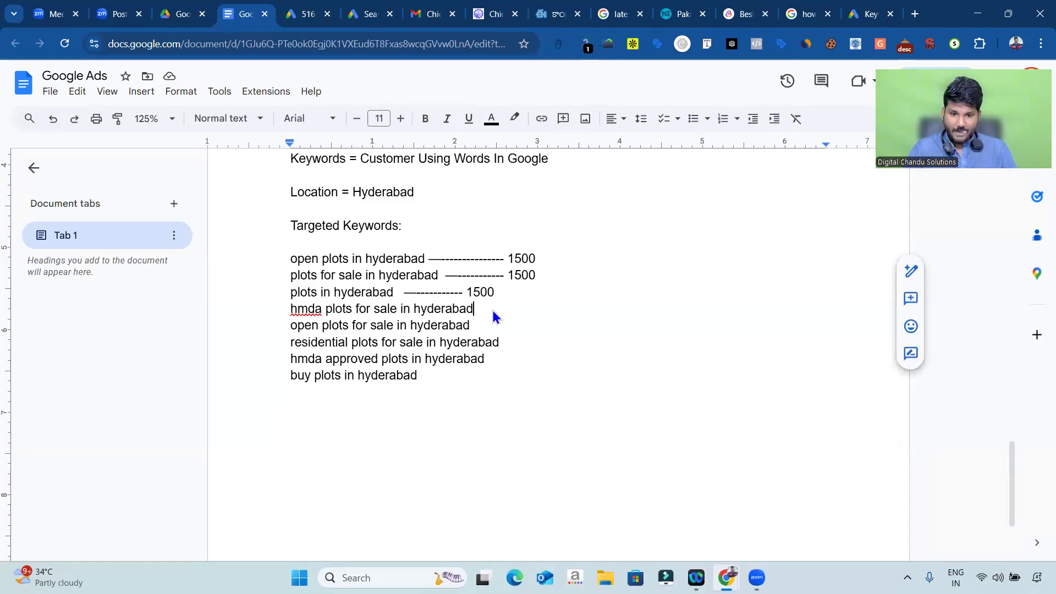
{"action": "type", "text": "----------- 500"}
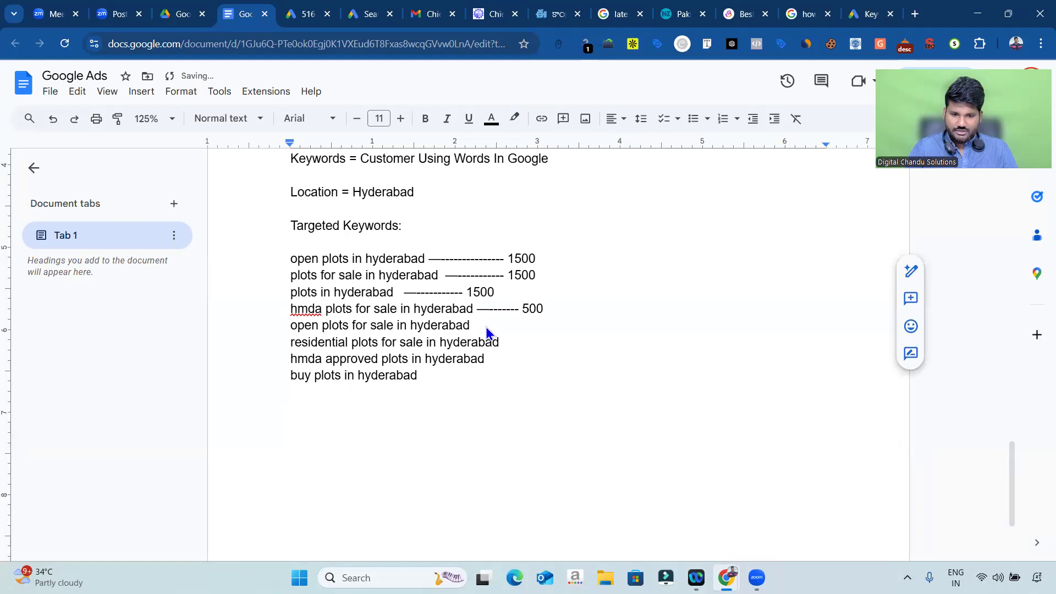
{"action": "left_click", "coordinate": [486, 330]}
{"action": "type", "text": "---------- 500"}
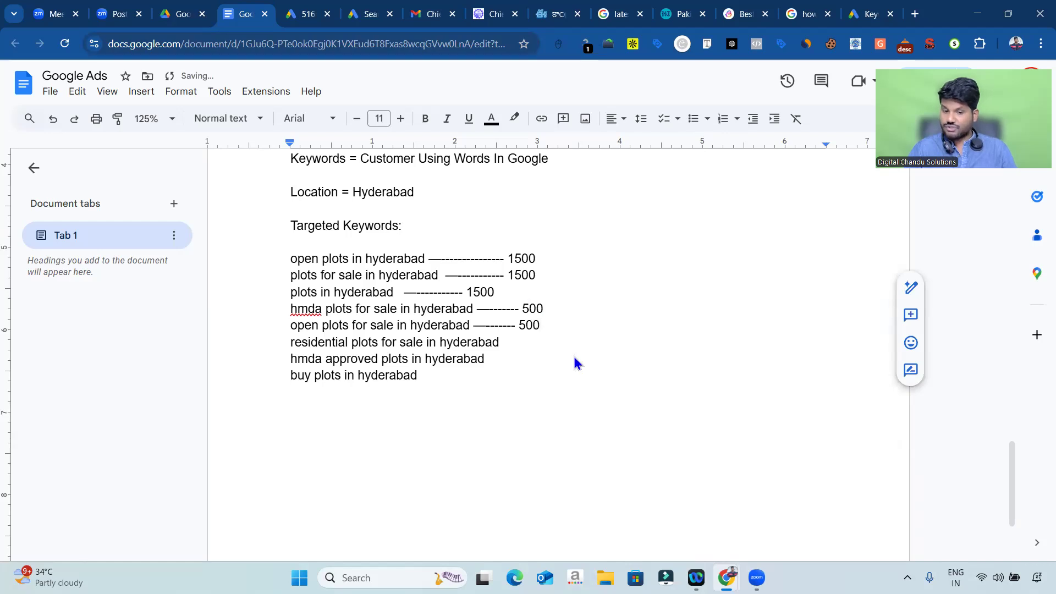
Step: Add the line "7000 Search Volume" below the Targeted Keywords list, separated by a blank line
{"action": "left_click", "coordinate": [449, 384]}
{"action": "key", "text": "Return"}
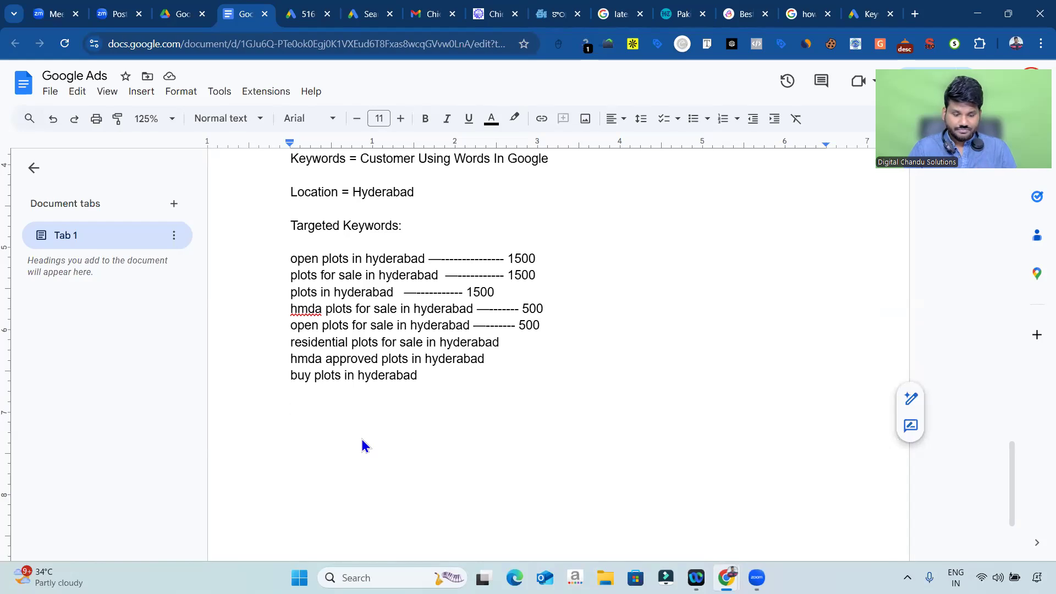
{"action": "type", "text": "700"}
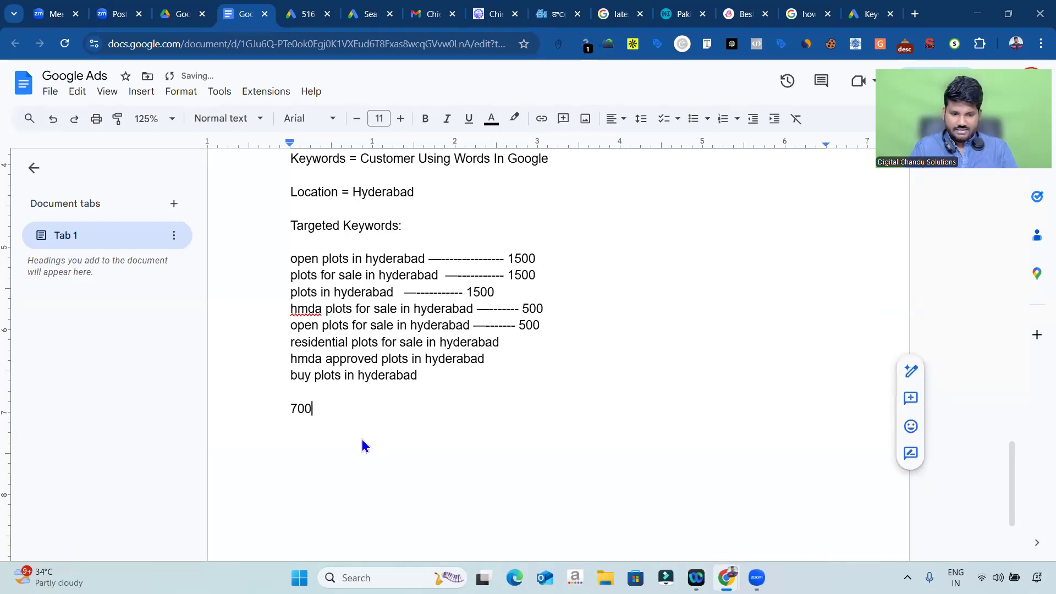
{"action": "type", "text": "0 Search Volume"}
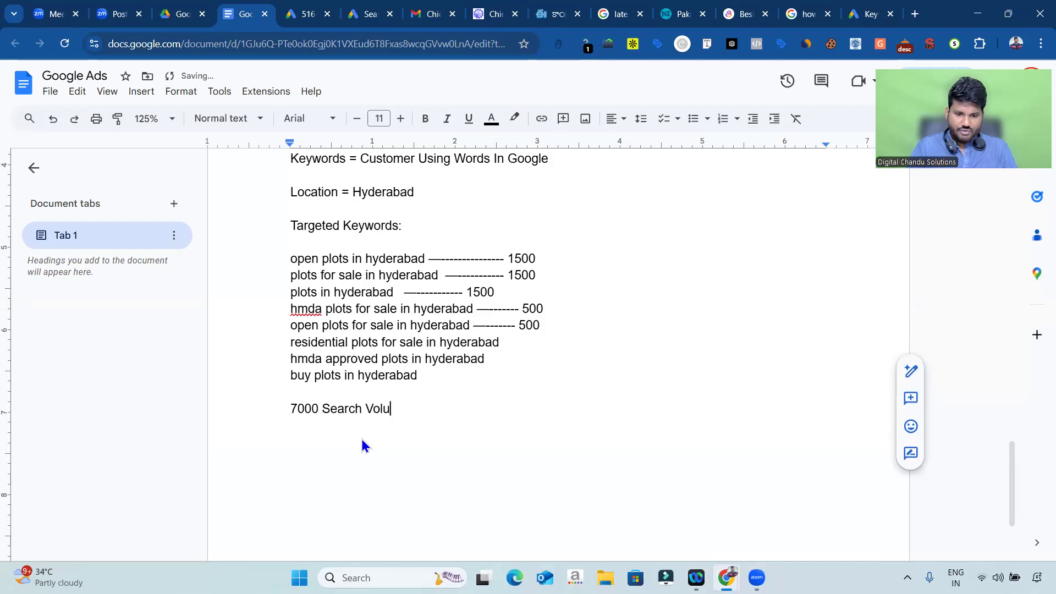
{"action": "key", "text": "BackSpace"}
{"action": "type", "text": "e"}
Step: Write the daily calculation "7000/ 30 =" on a separate line below the search volume
{"action": "key", "text": "Return"}
{"action": "key", "text": "Return"}
{"action": "type", "text": "700"}
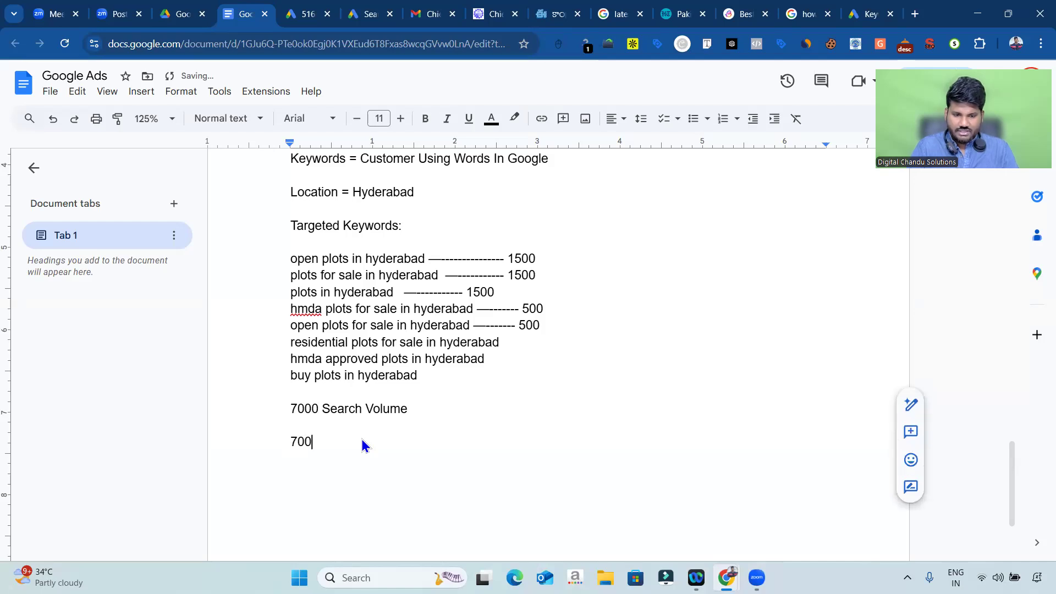
{"action": "type", "text": "0/ 30"}
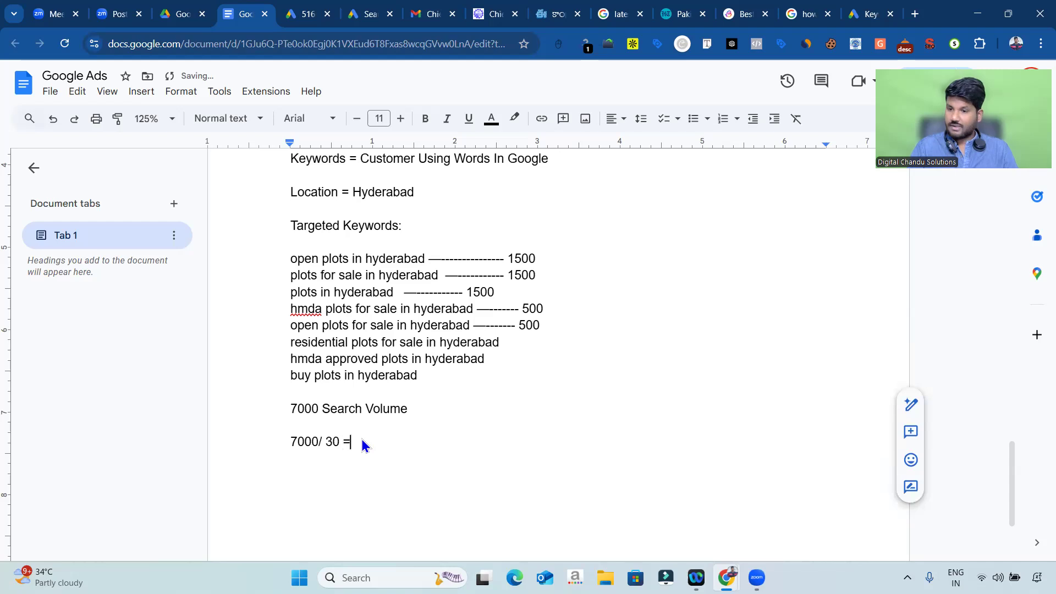
{"action": "type", "text": " ="}
Step: Add "220 Per Day Search" as the result line below the 7000/ 30 calculation
{"action": "key", "text": "Return"}
{"action": "key", "text": "Return"}
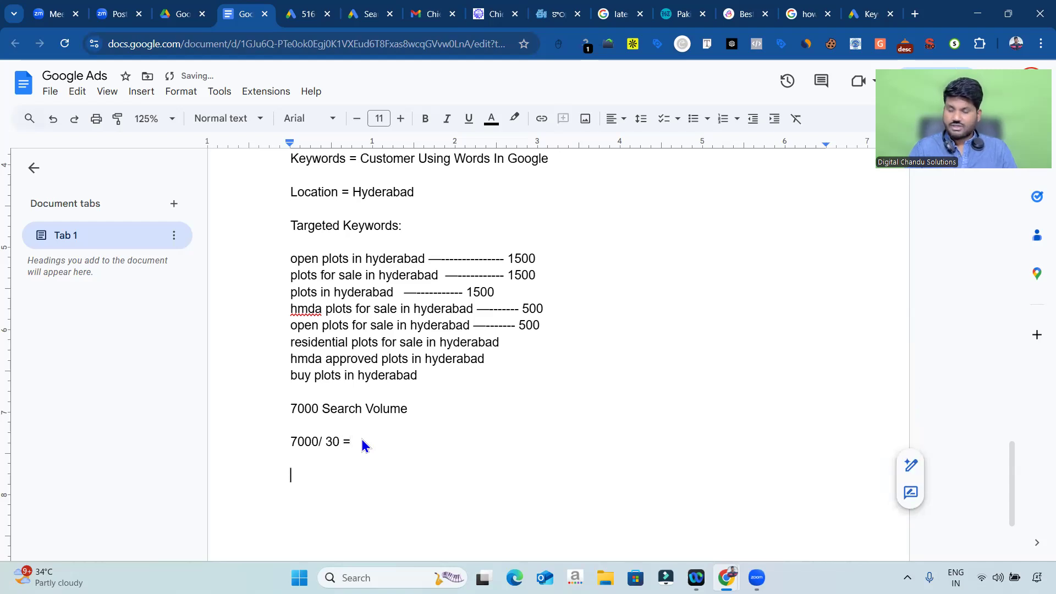
{"action": "scroll", "coordinate": [362, 440], "scroll_direction": "down", "scroll_amount": 2}
{"action": "type", "text": "2"}
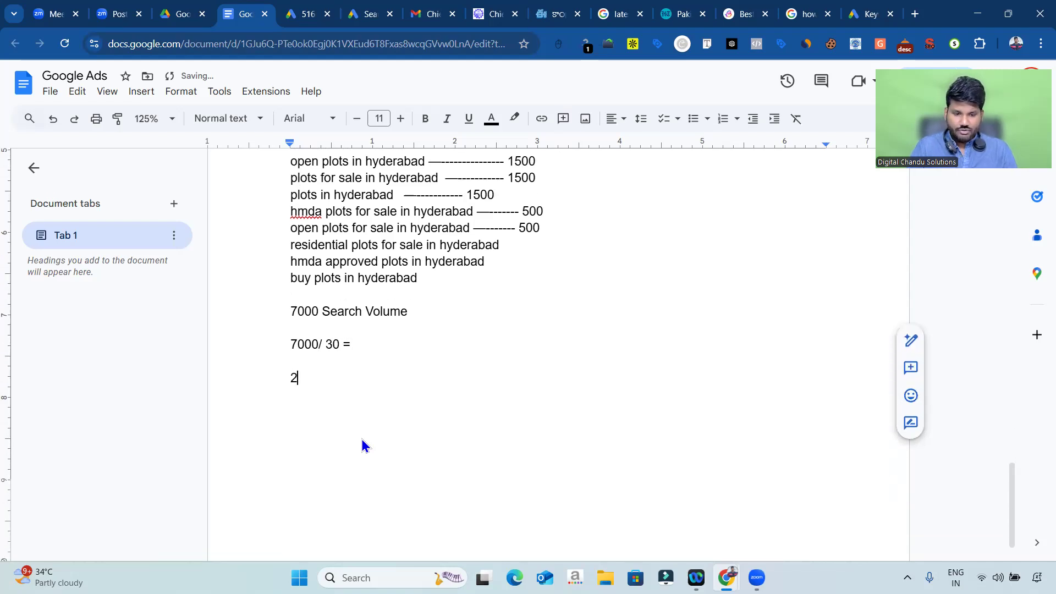
{"action": "type", "text": "20 "}
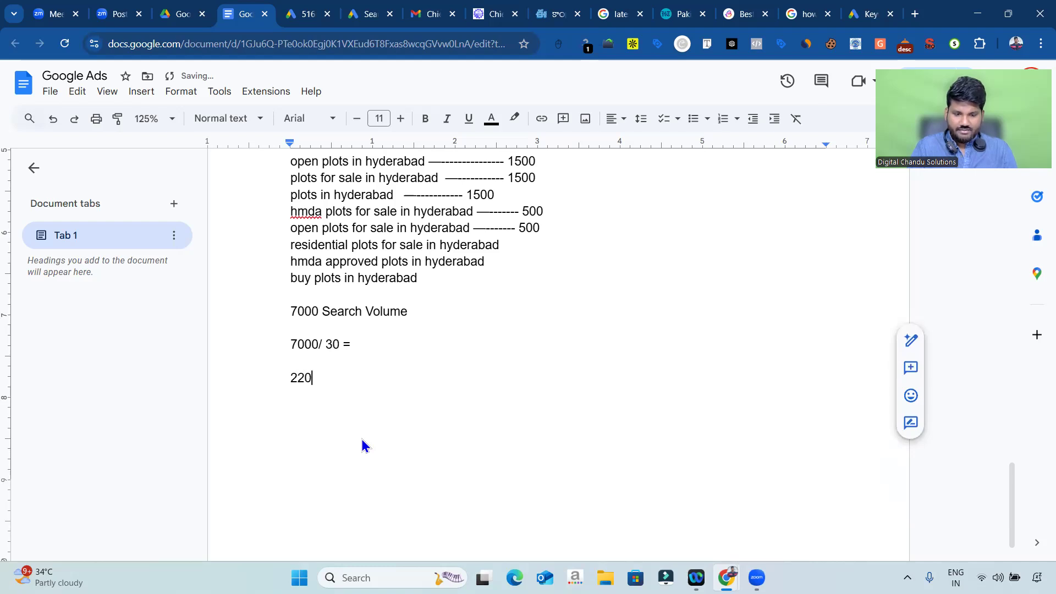
{"action": "type", "text": "Per D"}
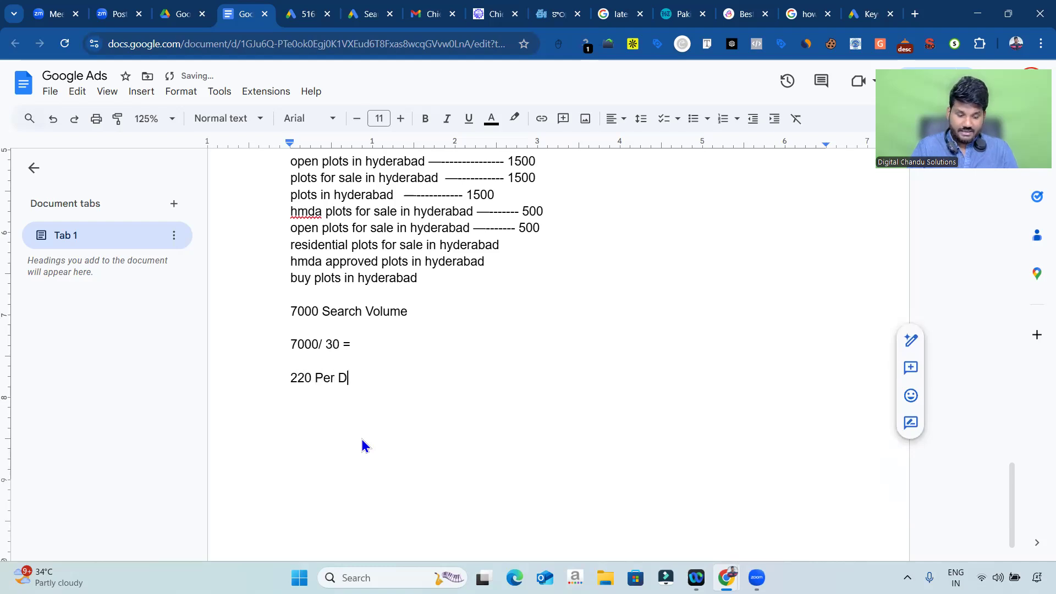
{"action": "type", "text": "ay Search"}
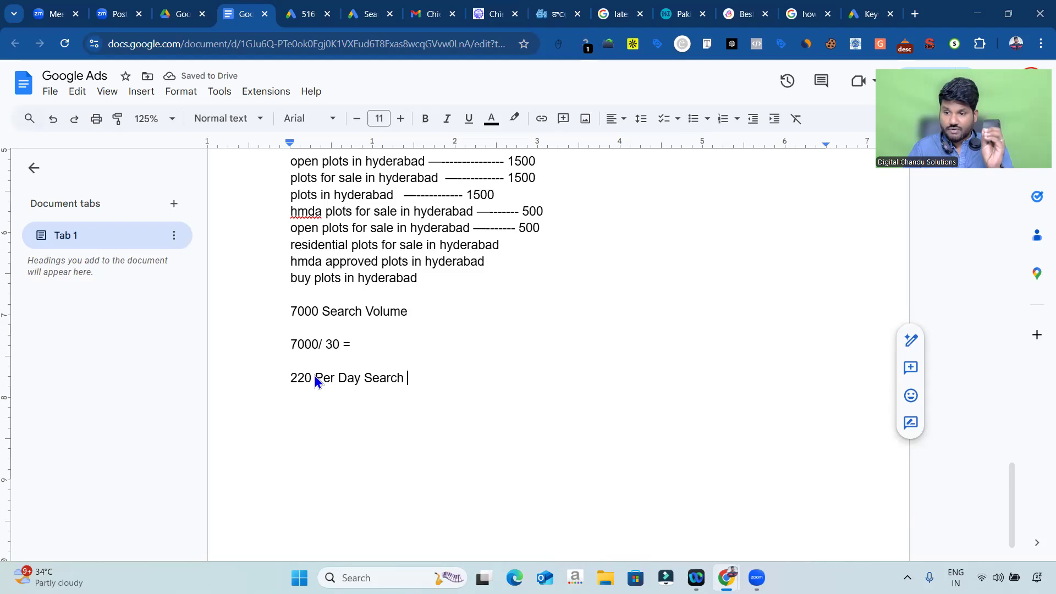
Step: Add a line below the daily searches linking 50, "Client Website" and "2 - 5 Leads" with dashed lines
{"action": "key", "text": "Return"}
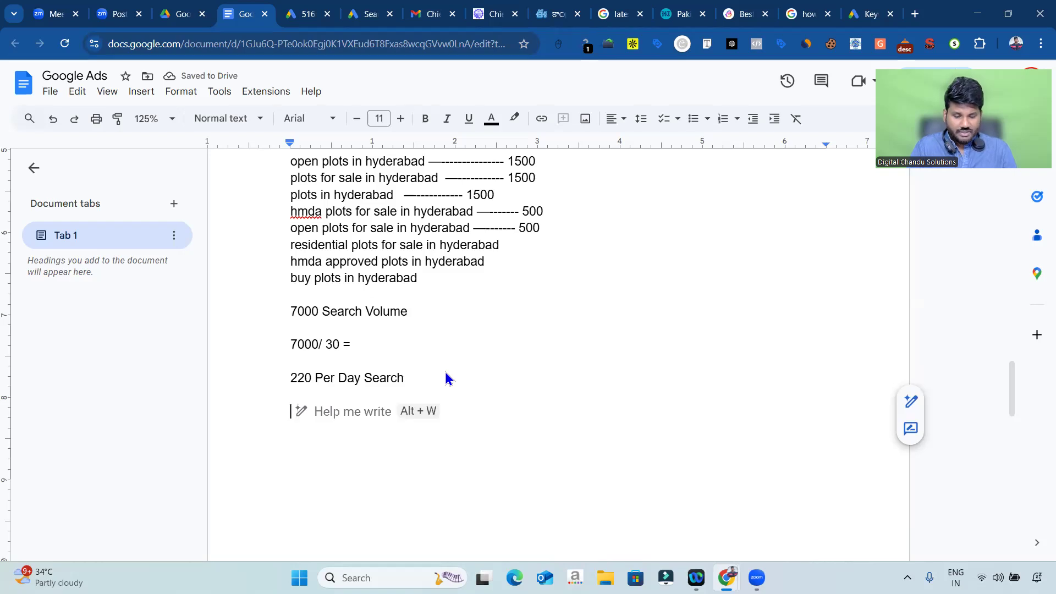
{"action": "type", "text": "50 "}
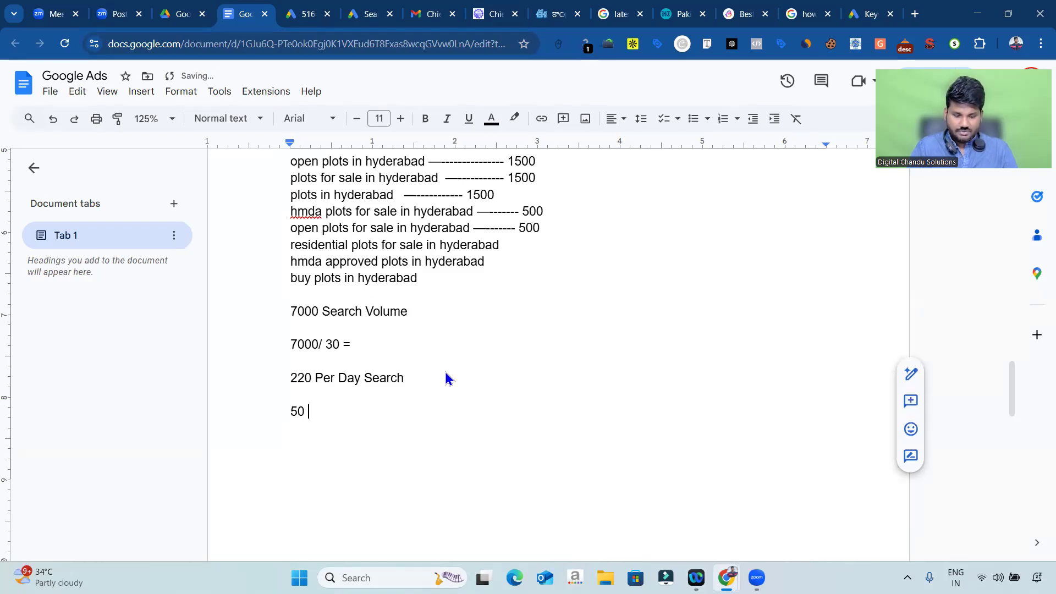
{"action": "type", "text": "------------------- Cli"}
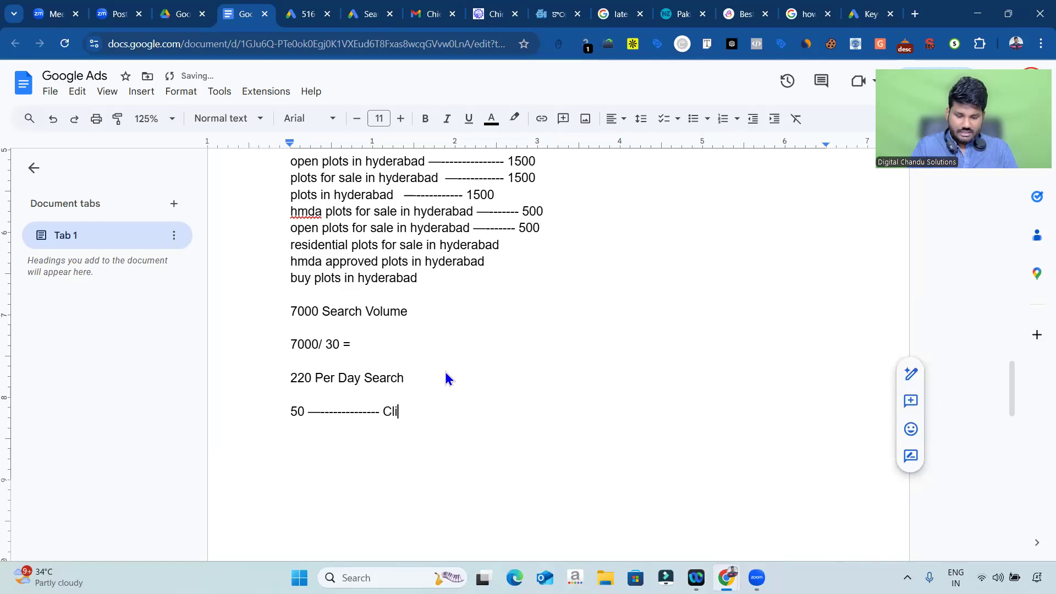
{"action": "type", "text": "ent Websi"}
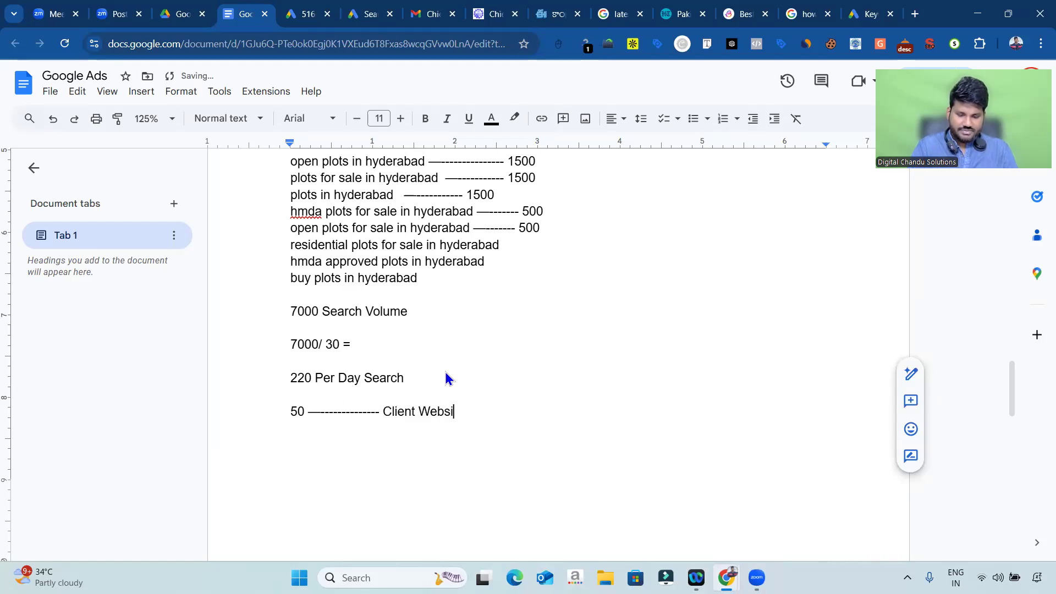
{"action": "type", "text": "te ------------------ "}
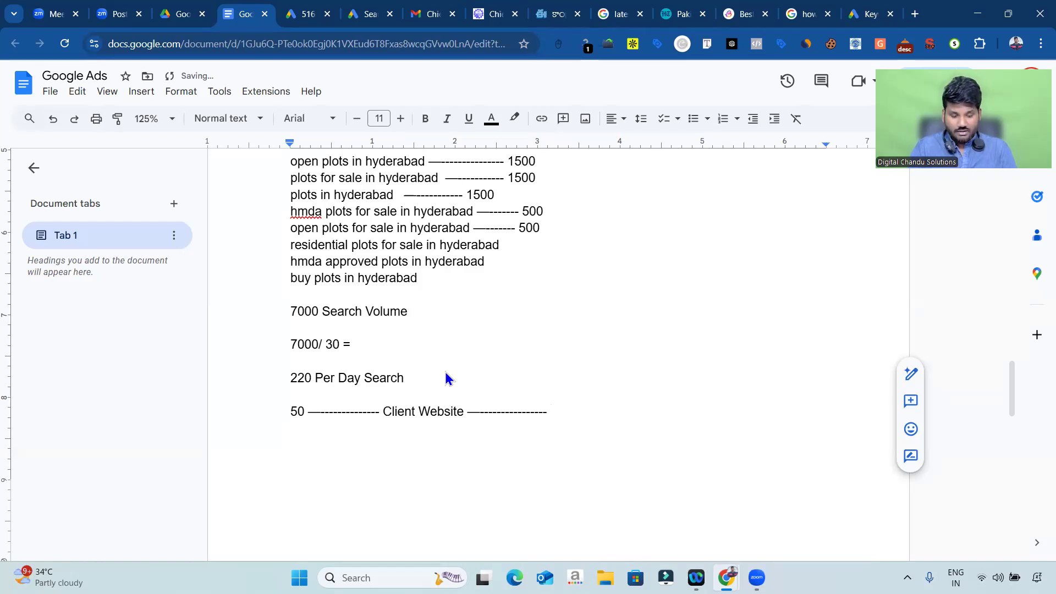
{"action": "type", "text": "2 - "}
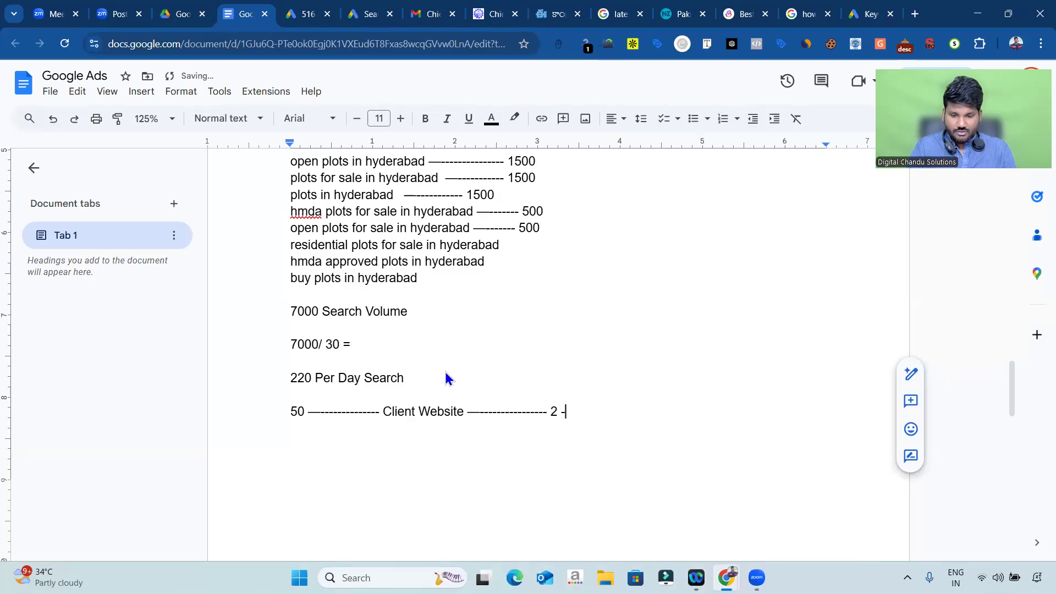
{"action": "type", "text": "5 Leads"}
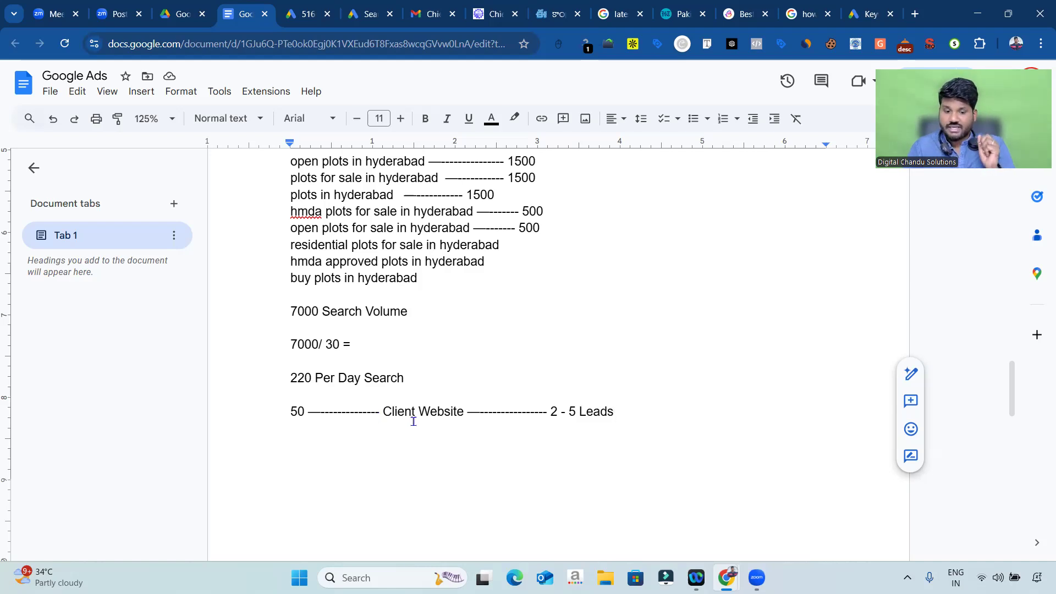
Step: Extend the line after "2 - 5 Leads" with "Client Talk To Customers" and "Sale", linking each with dashed lines
{"action": "type", "text": "—-"}
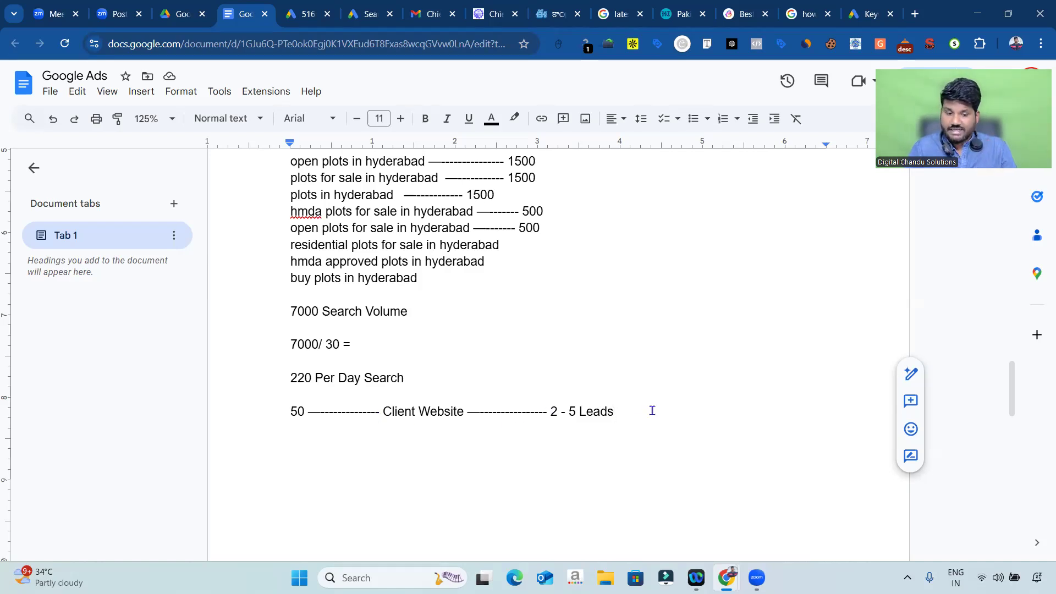
{"action": "type", "text": "----------------- 2 - 5 Leads —------------------"}
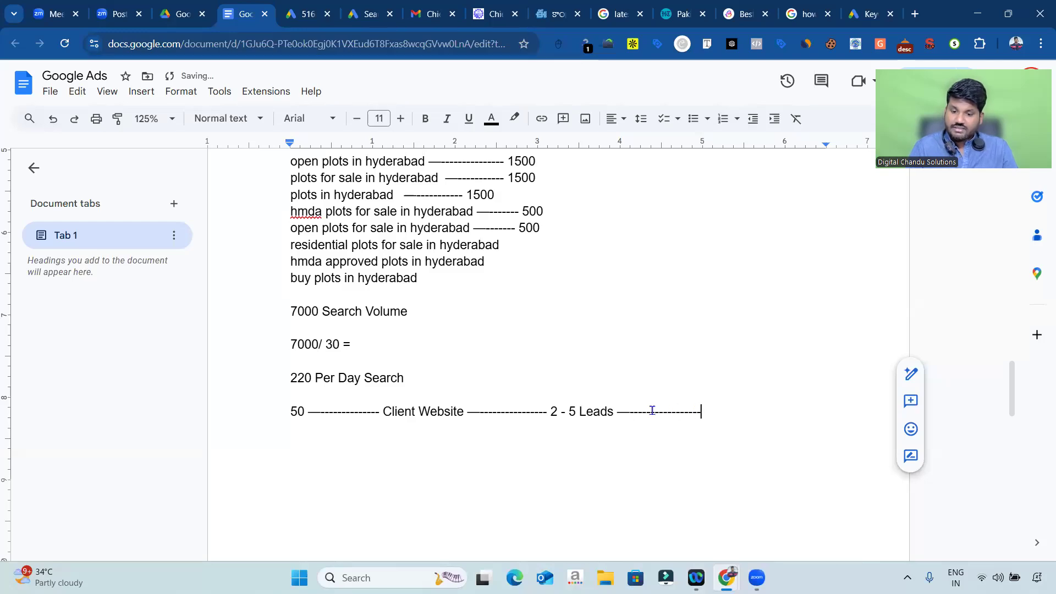
{"action": "type", "text": "Client "}
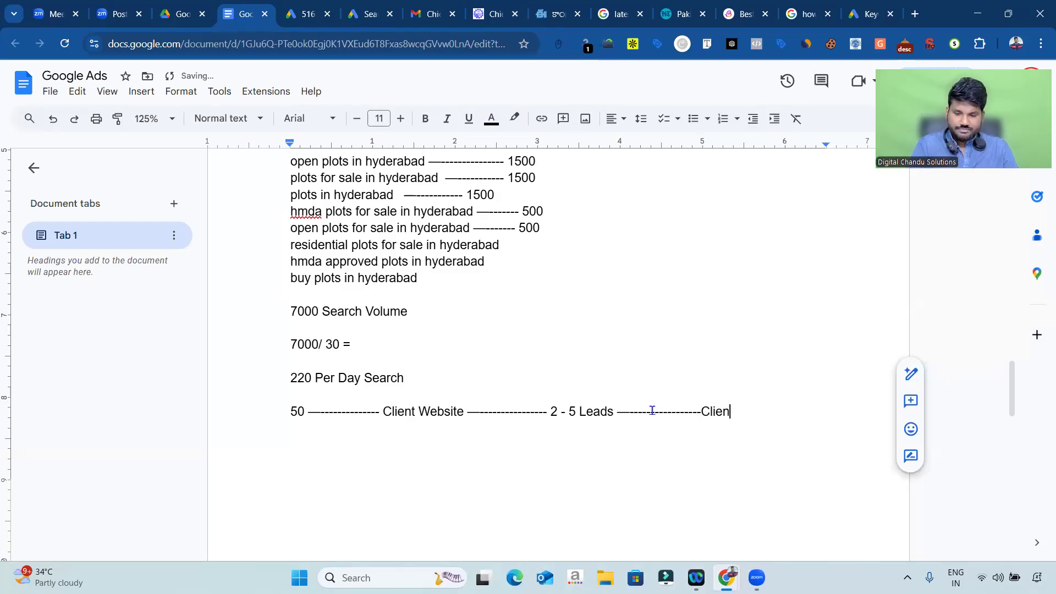
{"action": "type", "text": "Talk To"}
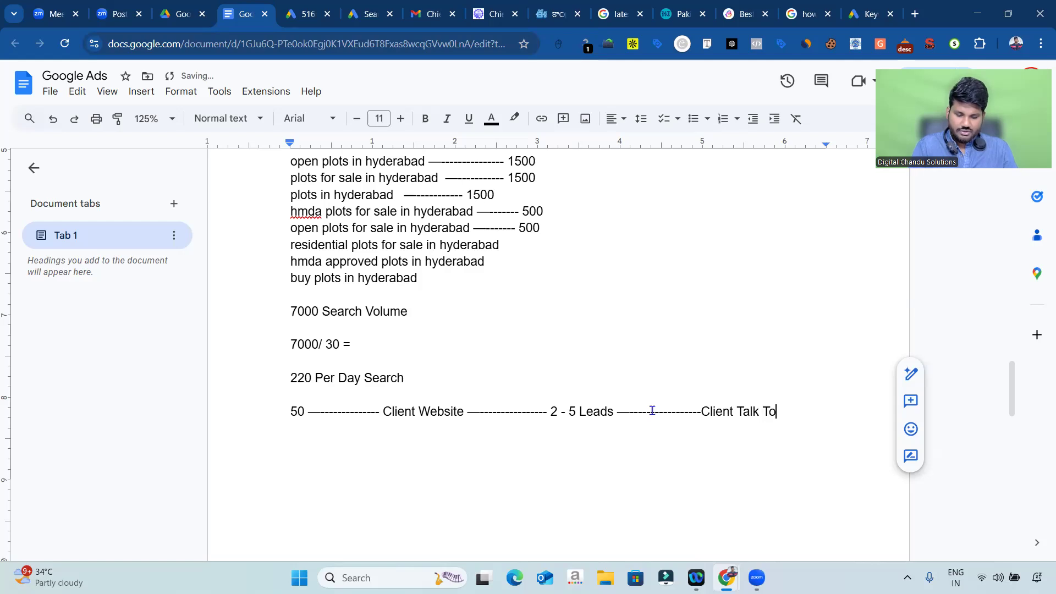
{"action": "type", "text": " Customers"}
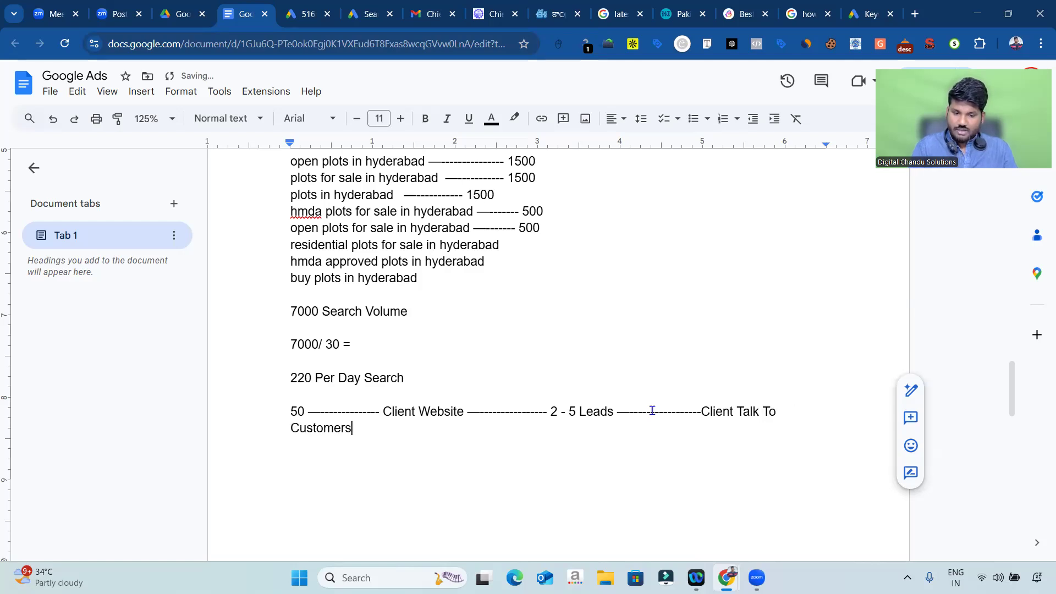
{"action": "key", "text": "Num_Lock"}
{"action": "type", "text": "-"}
{"action": "type", "text": "--------- Sale"}
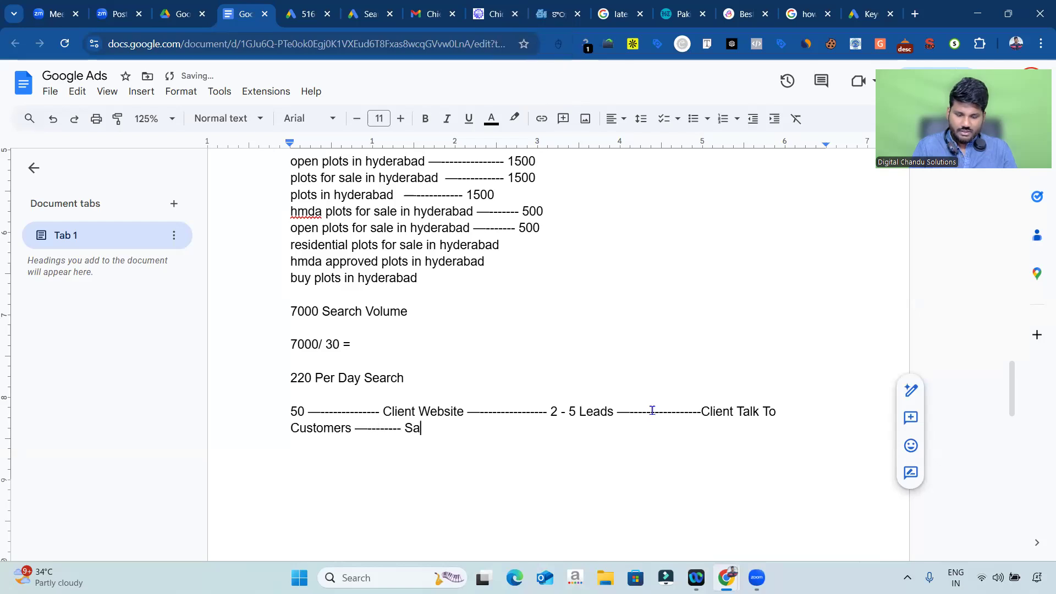
{"action": "left_click_drag", "start_coordinate": [615, 411], "coordinate": [548, 407]}
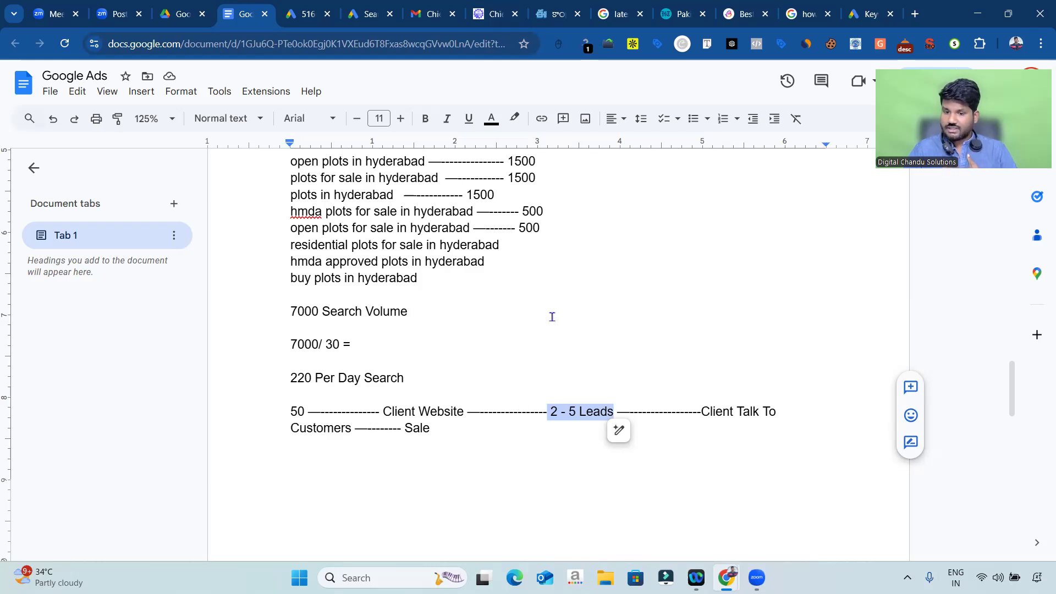
Step: Insert a page break after "Sale" and write "1000 Per Day", "Ads" and "4 - 5" on the new page, linked with dashed lines
{"action": "left_click", "coordinate": [446, 430]}
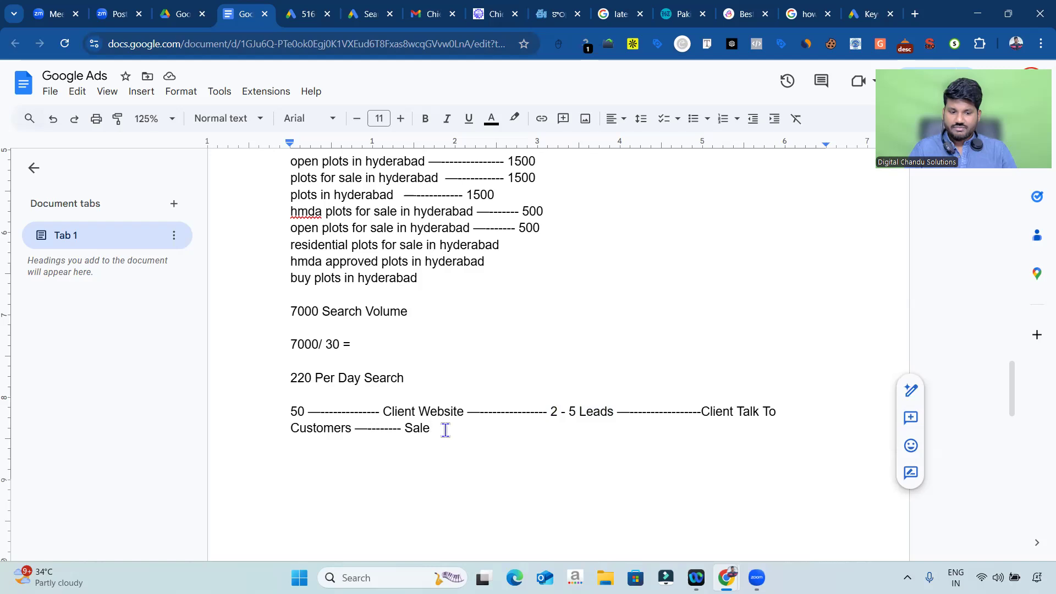
{"action": "key", "text": "ctrl+Return"}
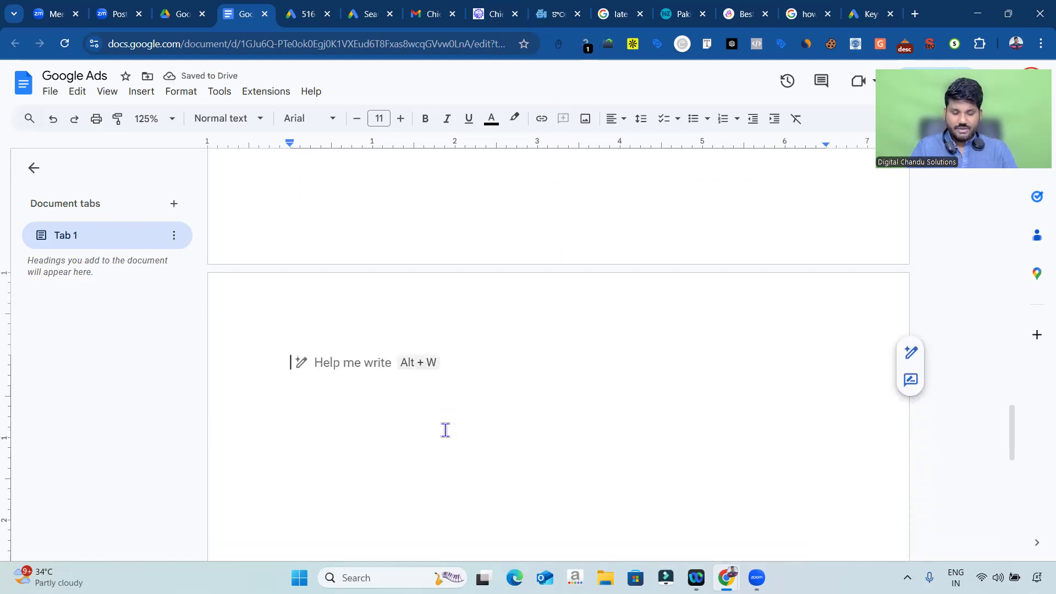
{"action": "type", "text": "1000"}
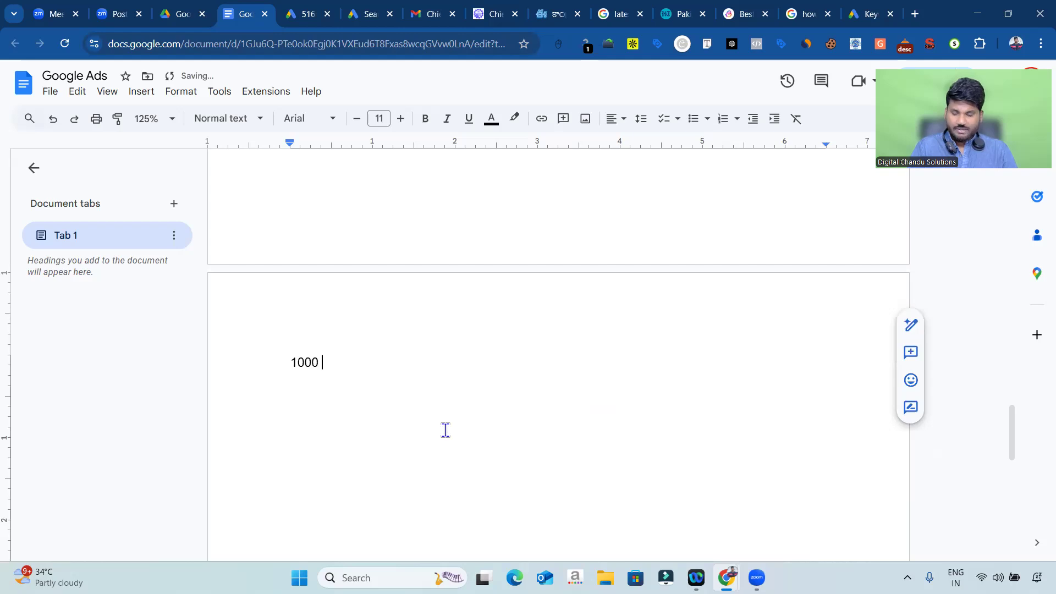
{"action": "type", "text": " Per Da"}
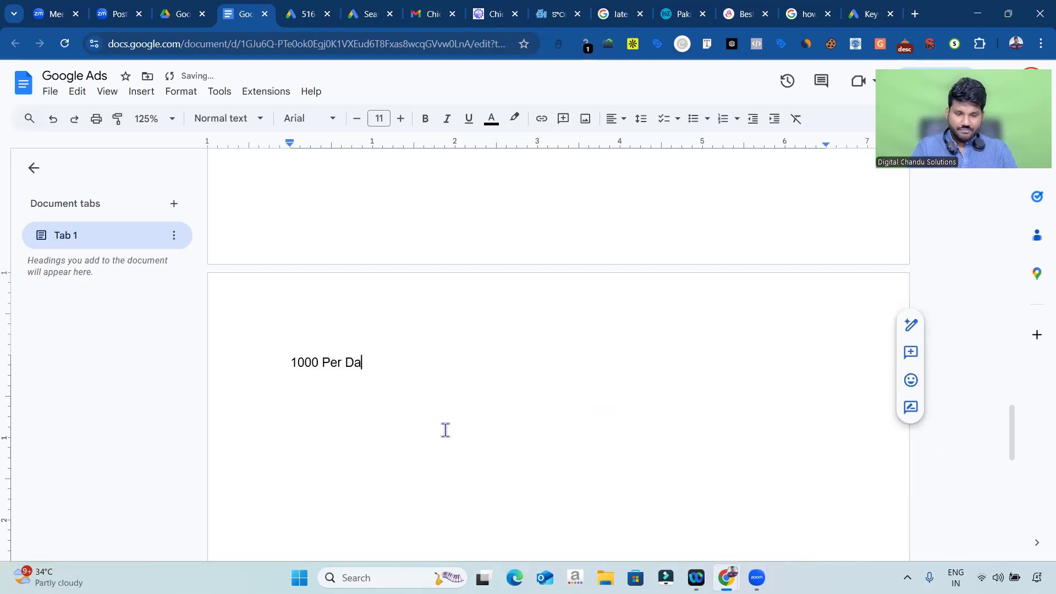
{"action": "type", "text": "y ---------- Ads"}
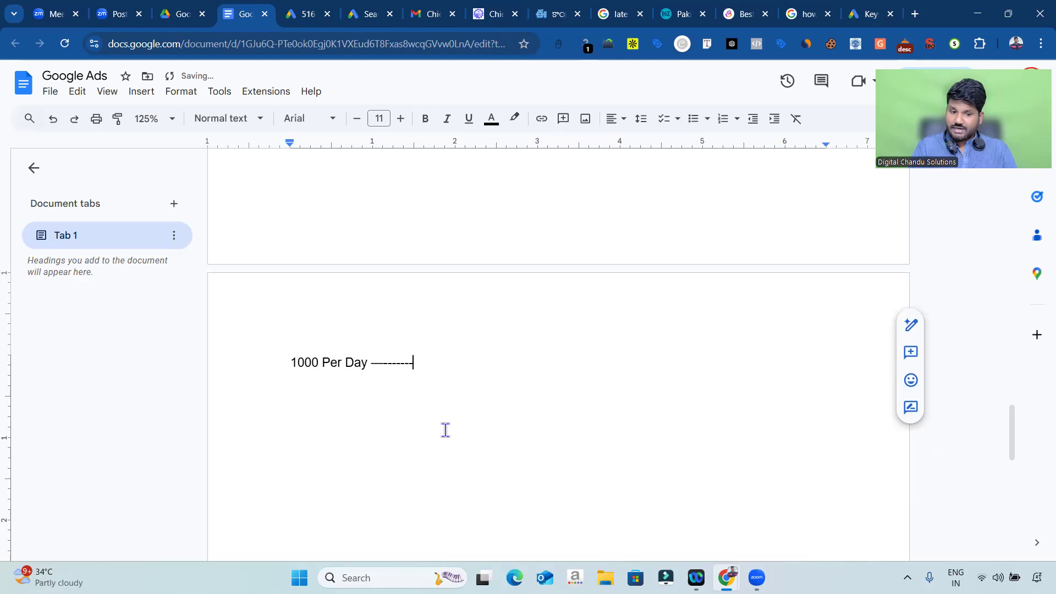
{"action": "type", "text": " ----------"}
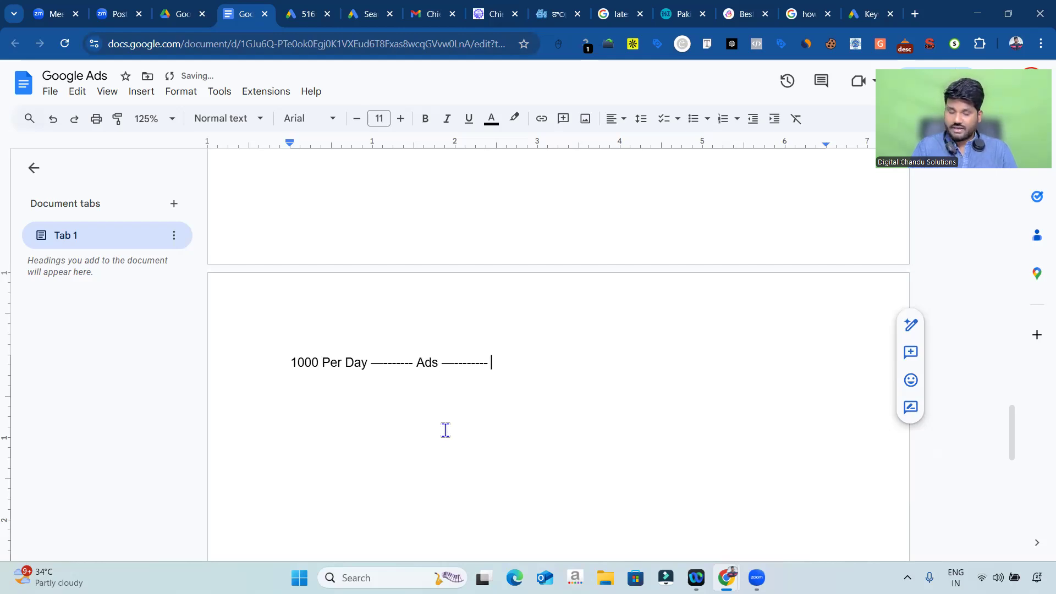
{"action": "type", "text": " 4 - 5 "}
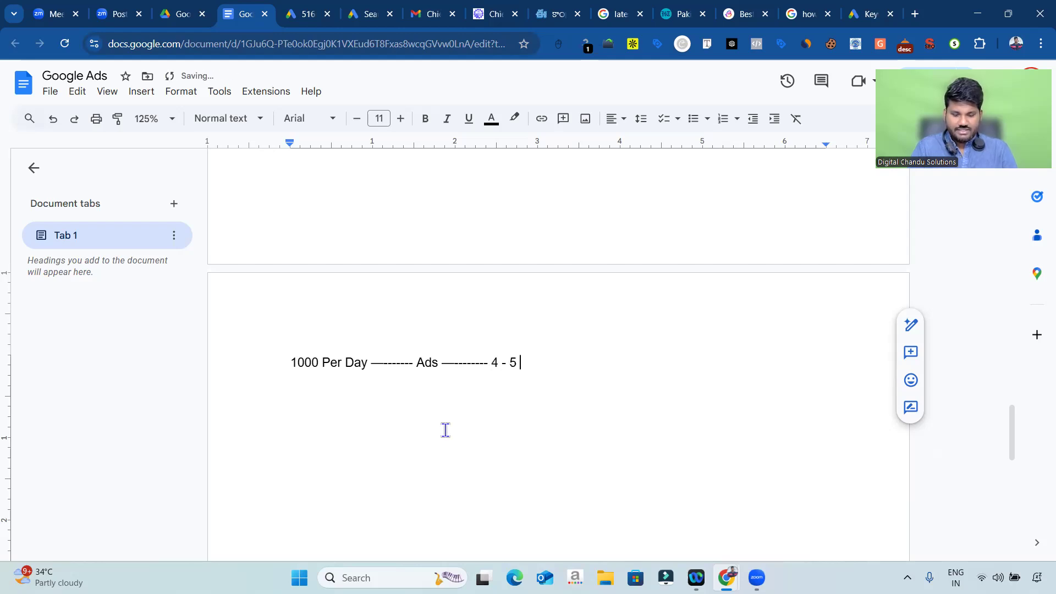
Step: Complete the "1000 Per Day" ads line by adding "Leads" after "4 - 5"
{"action": "type", "text": "Leads"}
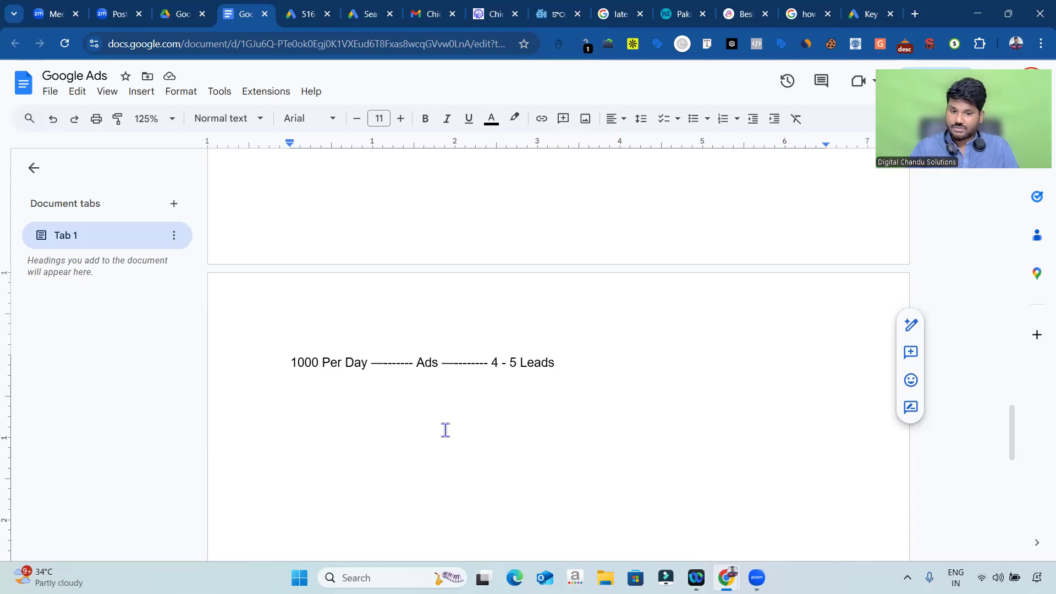
{"action": "left_click_drag", "start_coordinate": [491, 362], "coordinate": [526, 361]}
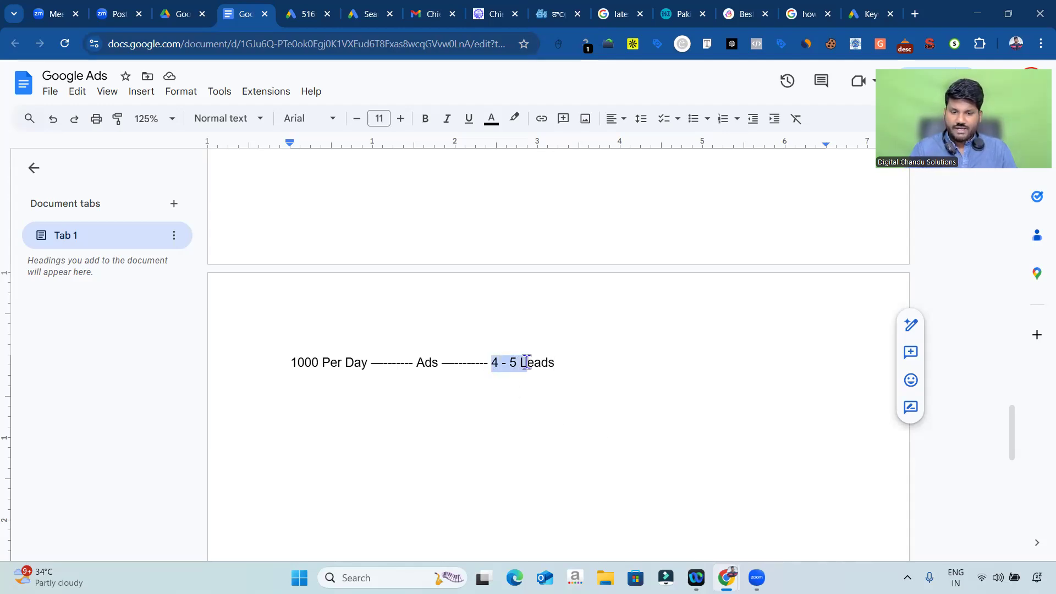
{"action": "left_click", "coordinate": [585, 363]}
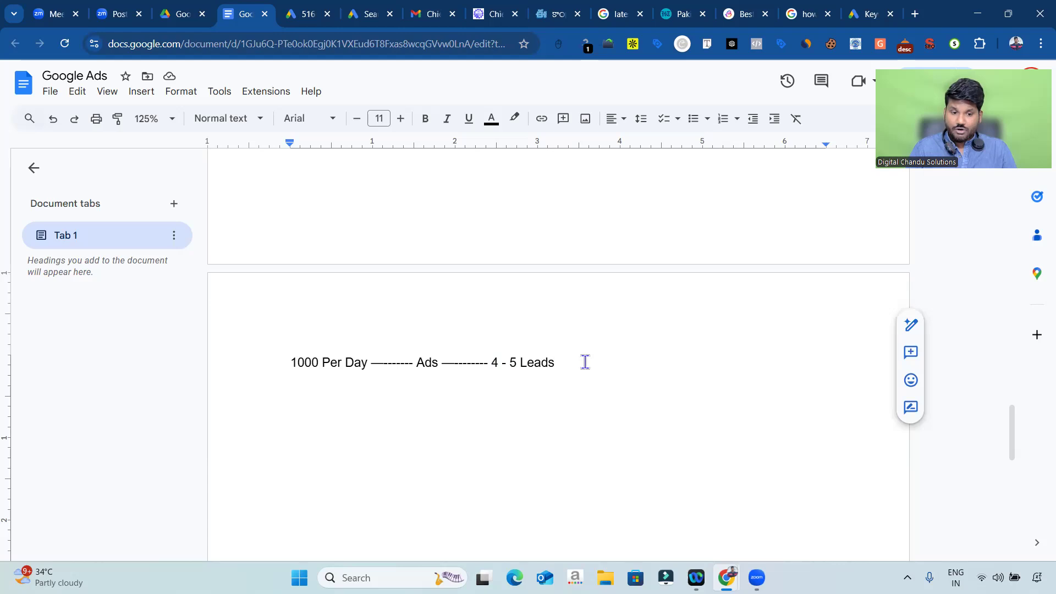
Step: Below the daily budget line, add a dash-separated line reading "30,000", "120 Leads" and "1 Purchase"
{"action": "key", "text": "Return"}
{"action": "key", "text": "Return"}
{"action": "type", "text": "30,000"}
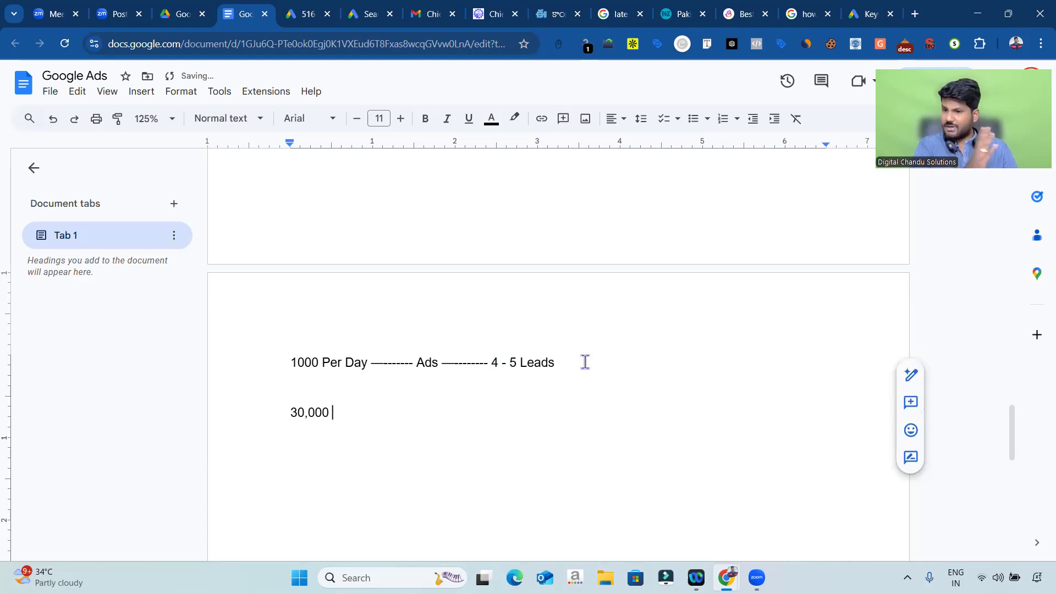
{"action": "type", "text": " ------"}
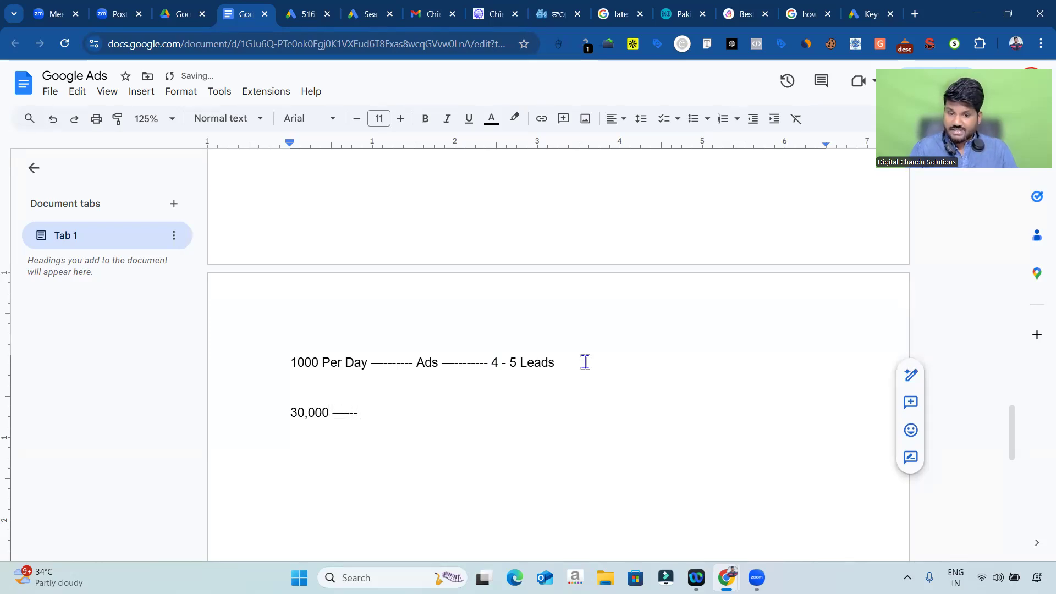
{"action": "left_click_drag", "start_coordinate": [489, 362], "coordinate": [497, 363]}
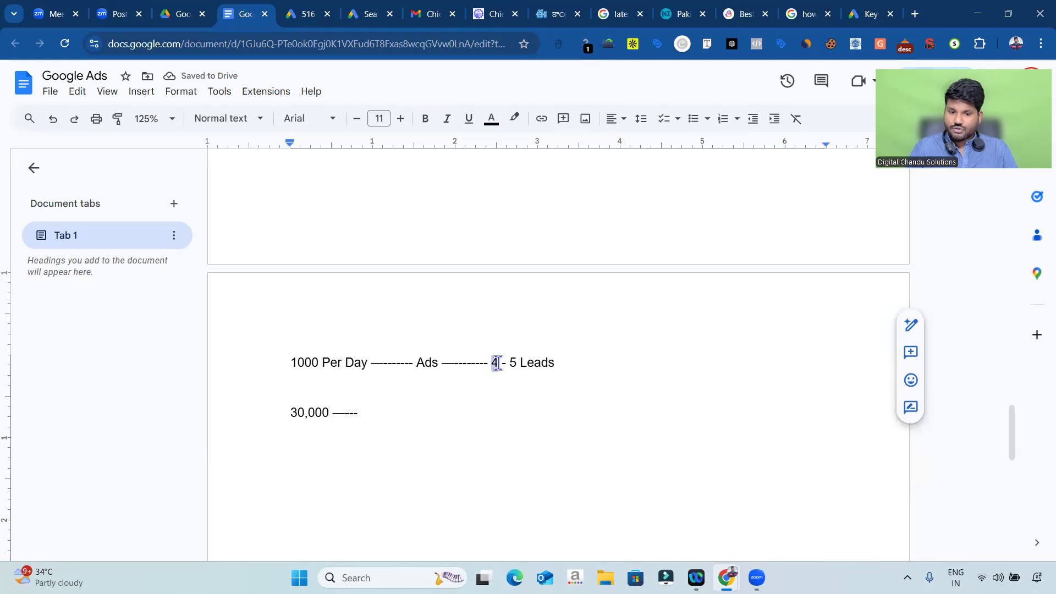
{"action": "left_click", "coordinate": [367, 414]}
{"action": "type", "text": "20 Leads"}
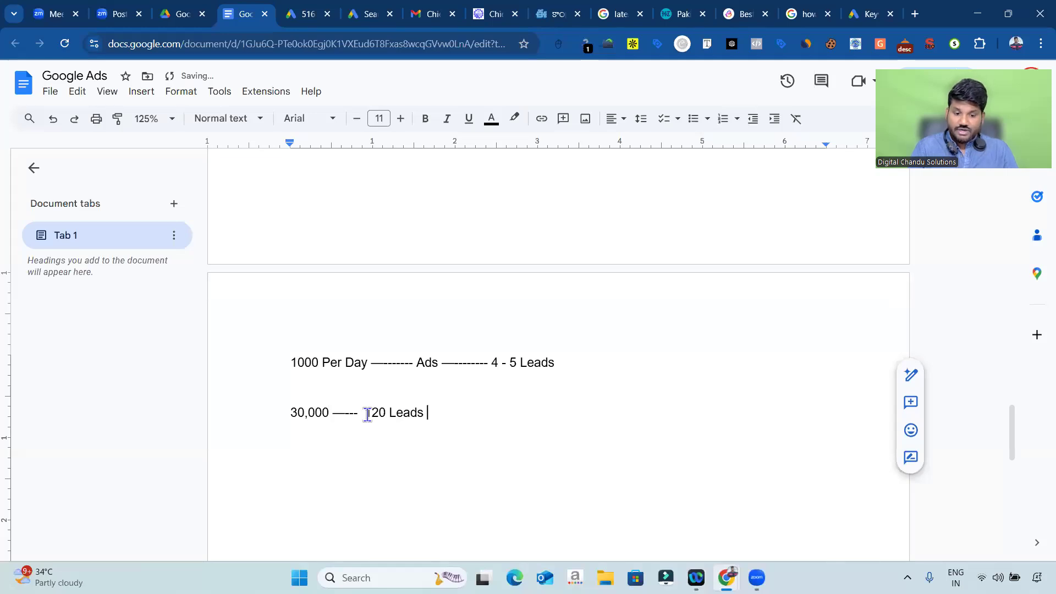
{"action": "key", "text": "Return"}
{"action": "key", "text": "BackSpace"}
{"action": "type", "text": "----------"}
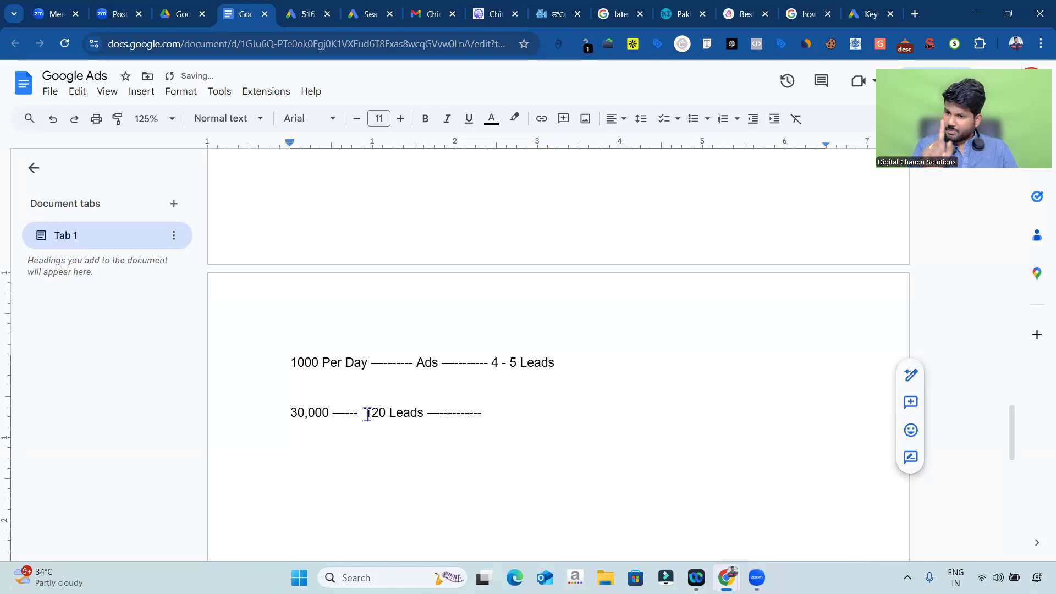
{"action": "type", "text": "-- 1 Purchase"}
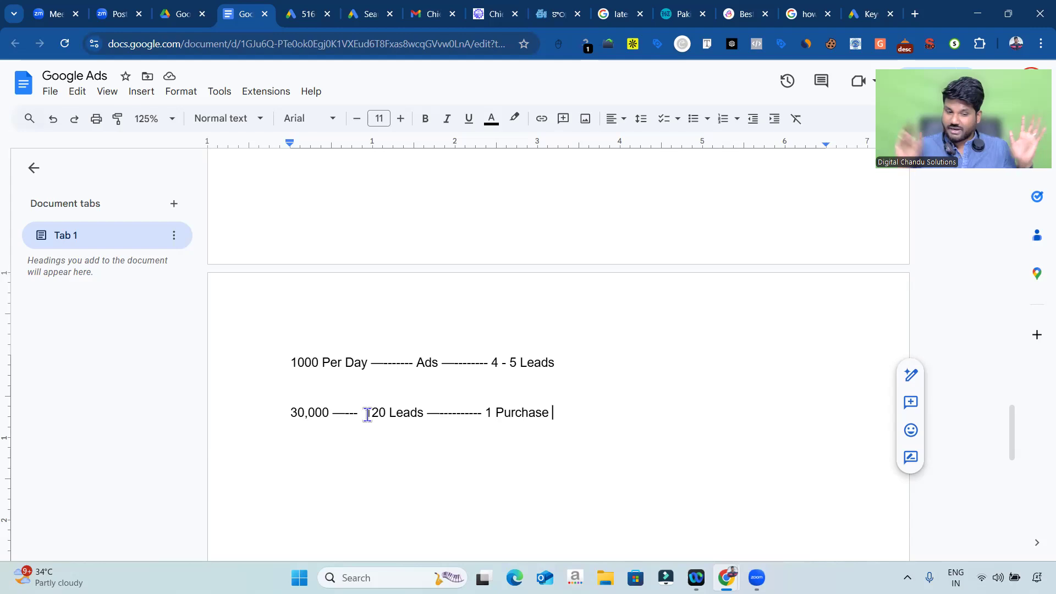
Step: Add a line with the price range "20 Lakh ---- 30 Lakhs" under the purchase line
{"action": "key", "text": "Return"}
{"action": "scroll", "coordinate": [597, 398], "scroll_direction": "down", "scroll_amount": 1}
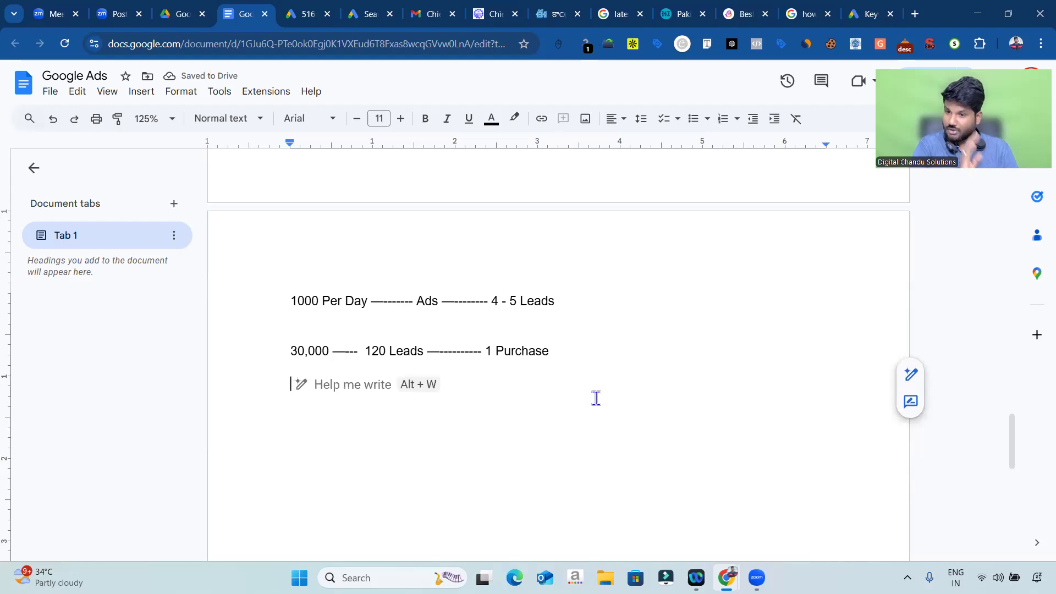
{"action": "type", "text": "20 "}
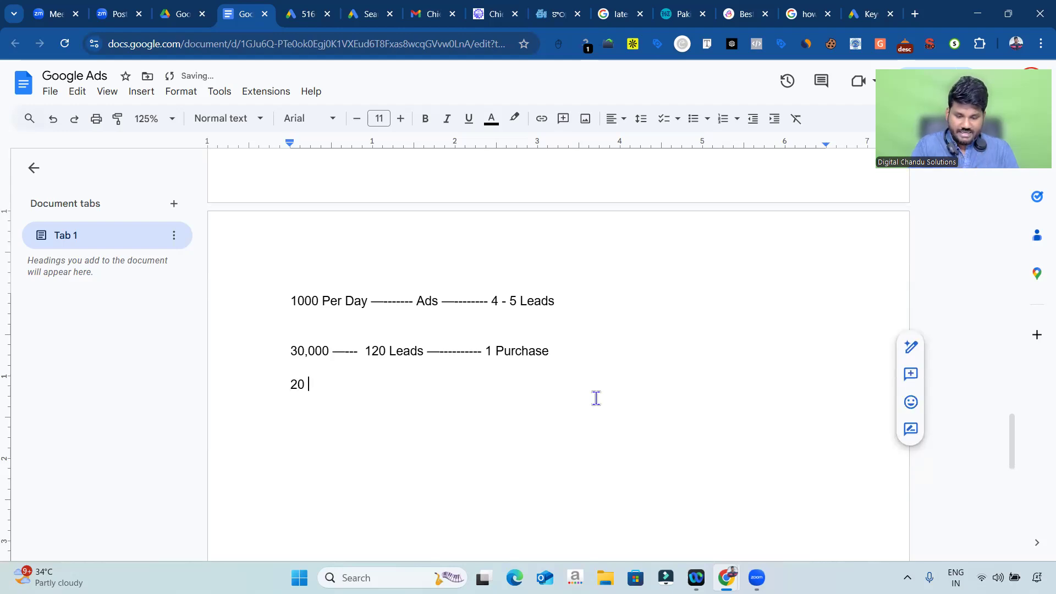
{"action": "type", "text": "Lakh -"}
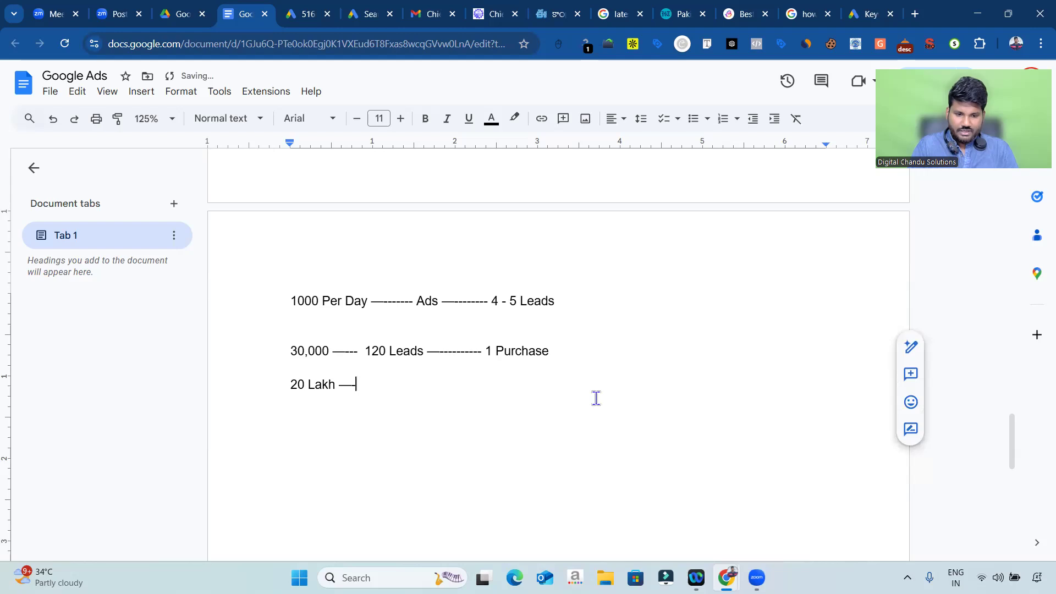
{"action": "type", "text": "-- 30 Lakhs"}
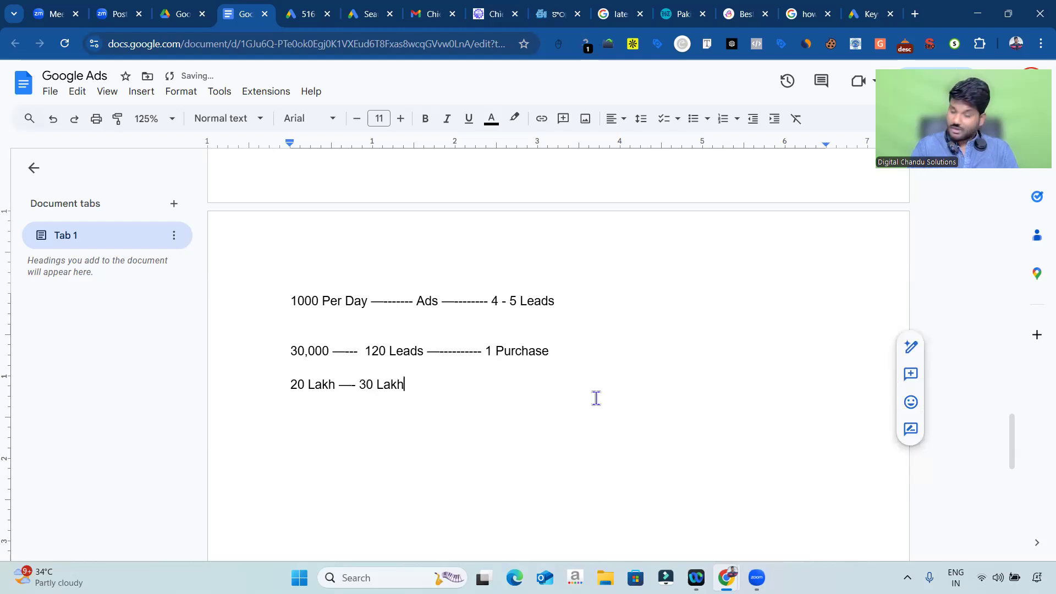
{"action": "key", "text": "Return"}
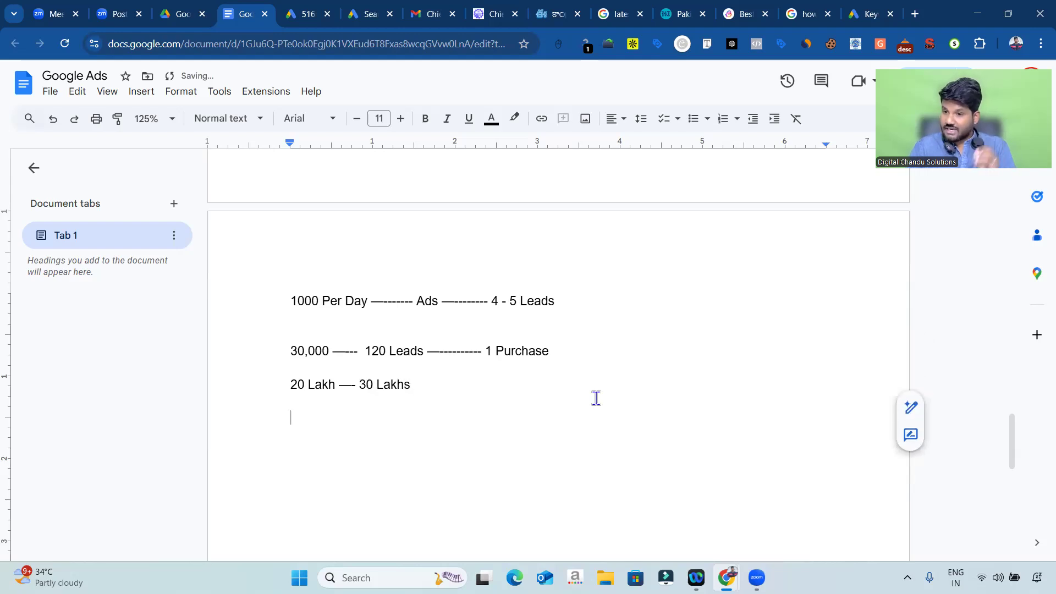
Step: Add a dash-separated line reading "Client", "Commission", "50,000" and "1 Lakh" below the price range
{"action": "left_click_drag", "start_coordinate": [485, 351], "coordinate": [573, 354]}
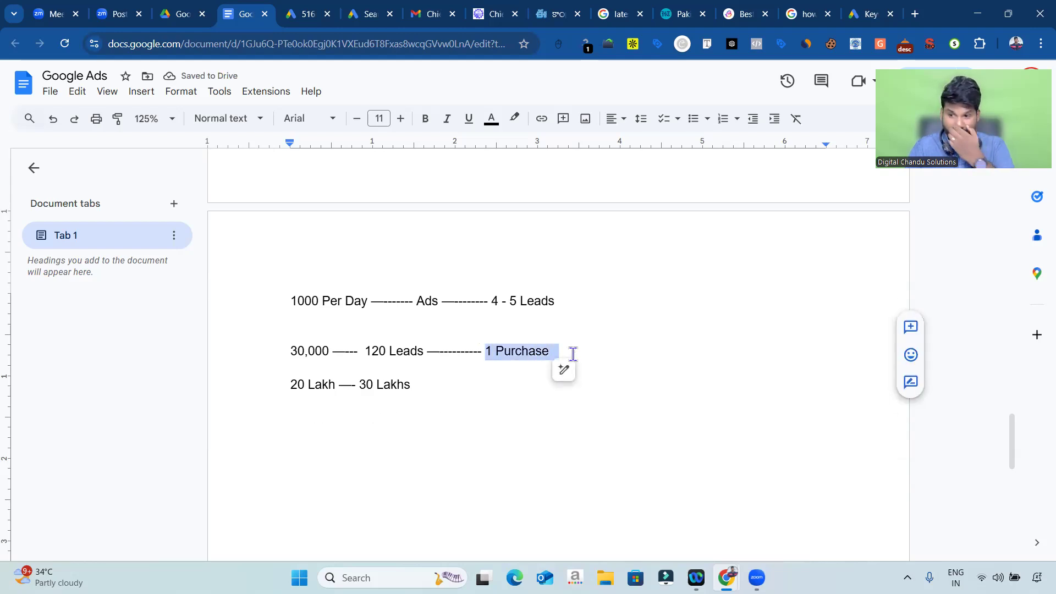
{"action": "left_click", "coordinate": [294, 414]}
{"action": "type", "text": "Client "}
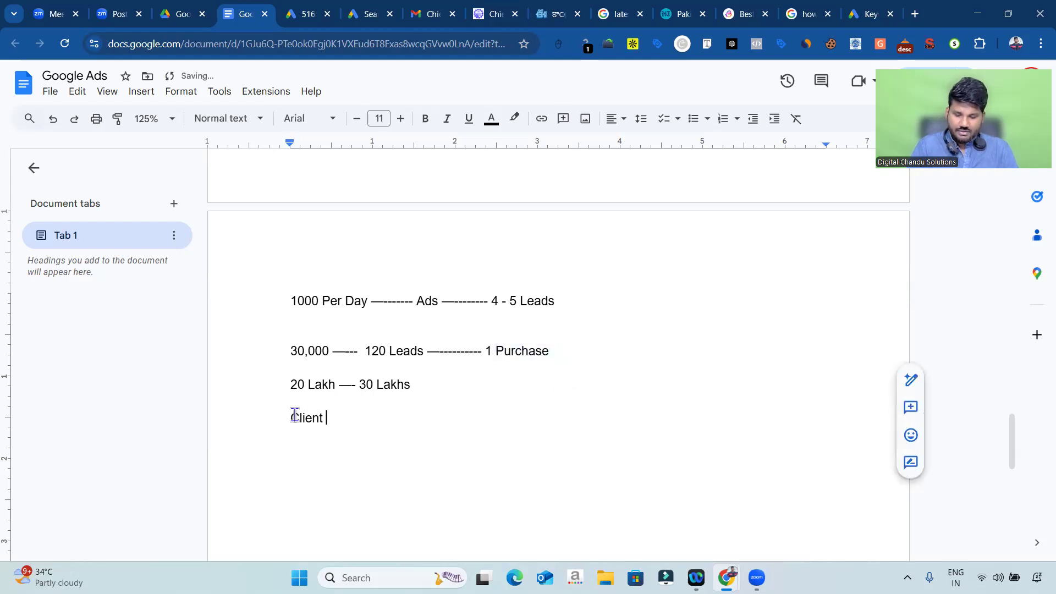
{"action": "type", "text": "---------- Comm"}
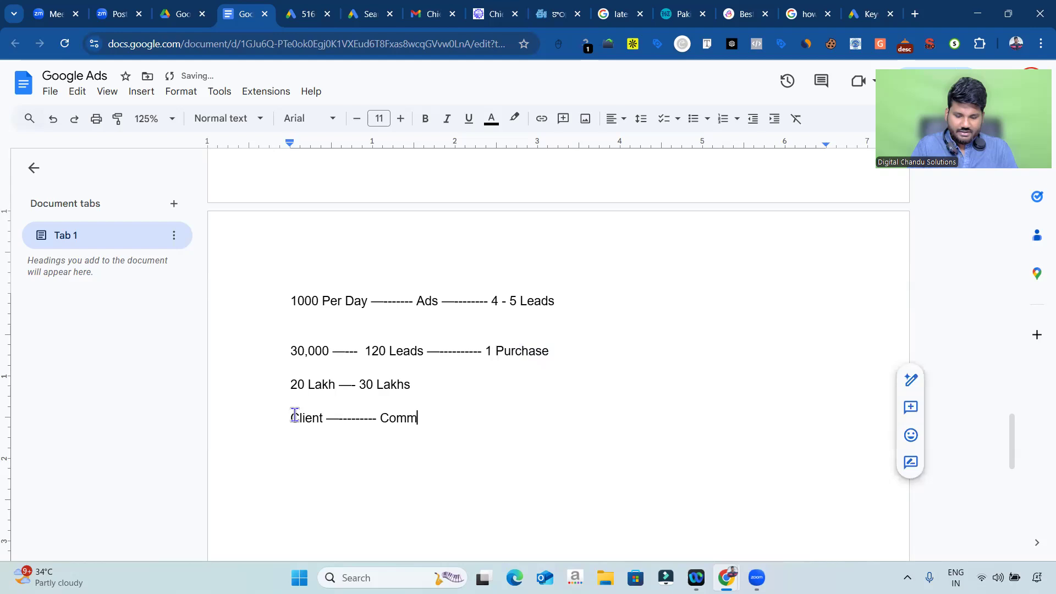
{"action": "type", "text": "ision --------"}
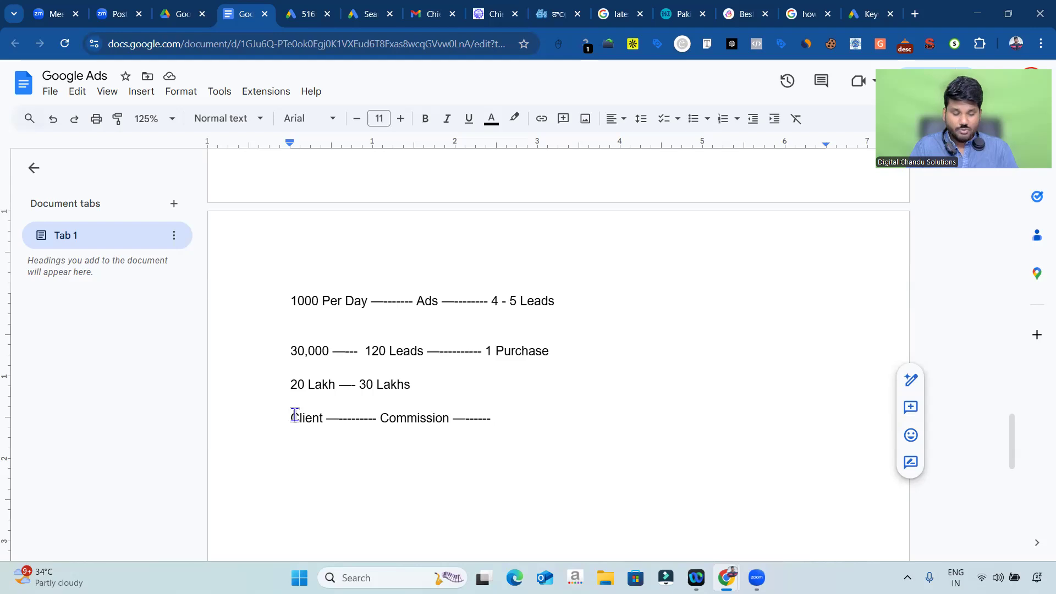
{"action": "type", "text": "50,000"}
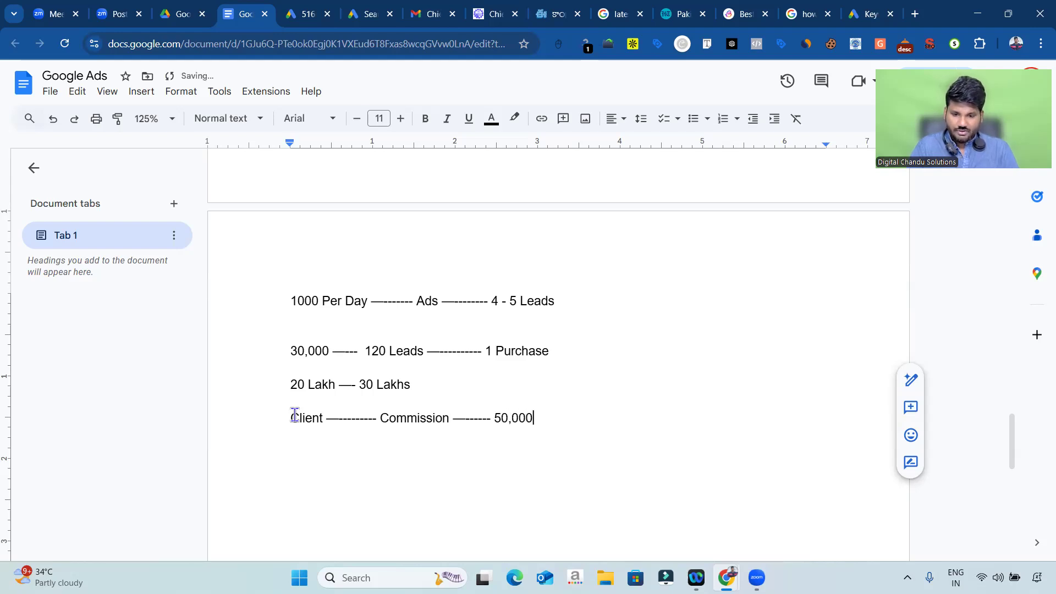
{"action": "type", "text": " ---- 1 L"}
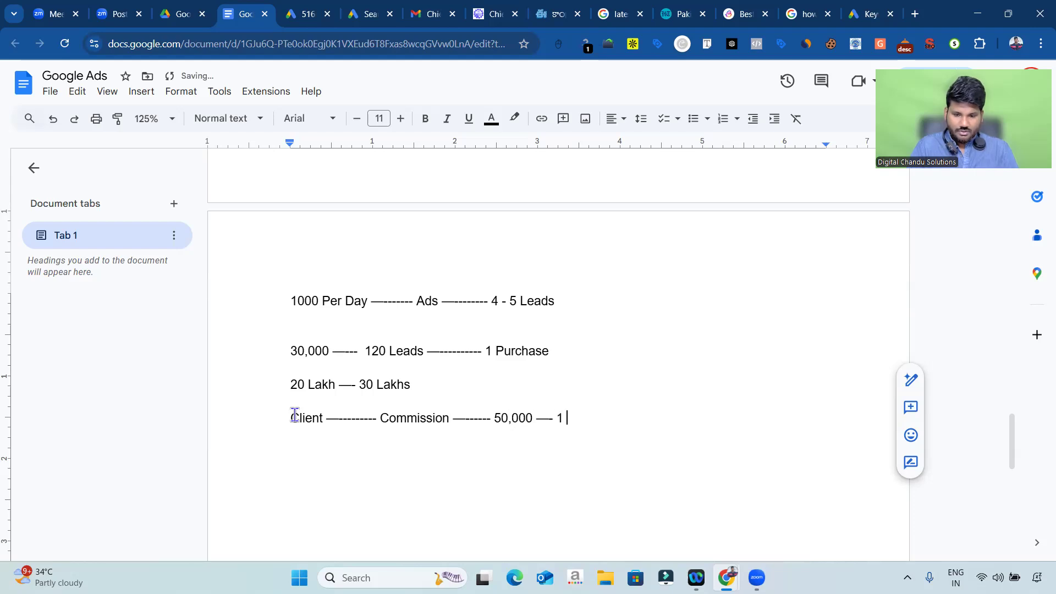
{"action": "type", "text": "akh"}
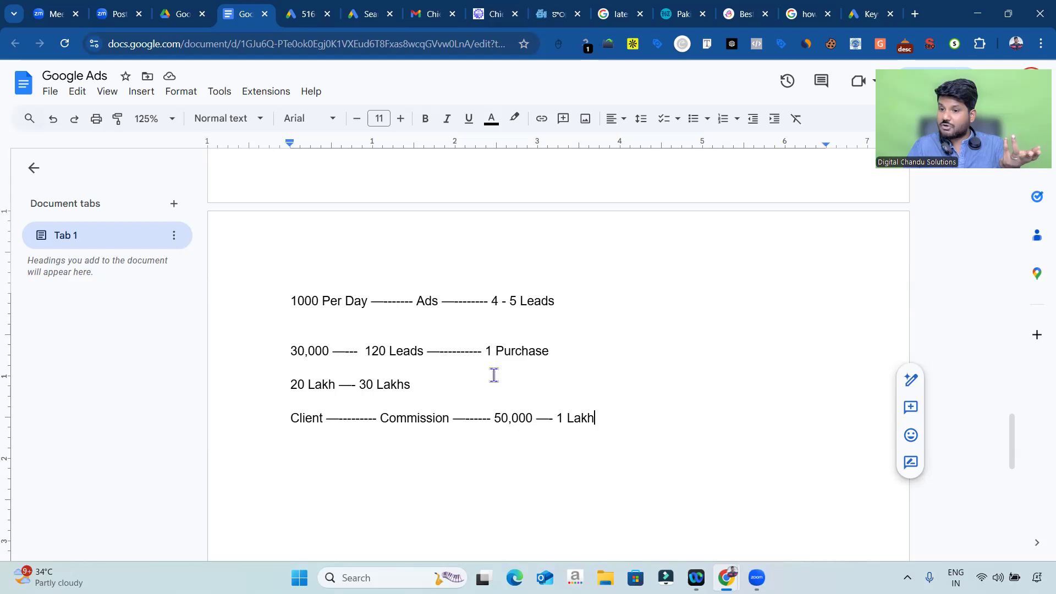
Step: Change the upper commission amount on the client line to 4 Lakh
{"action": "left_click", "coordinate": [561, 418]}
{"action": "key", "text": "BackSpace"}
{"action": "type", "text": "2"}
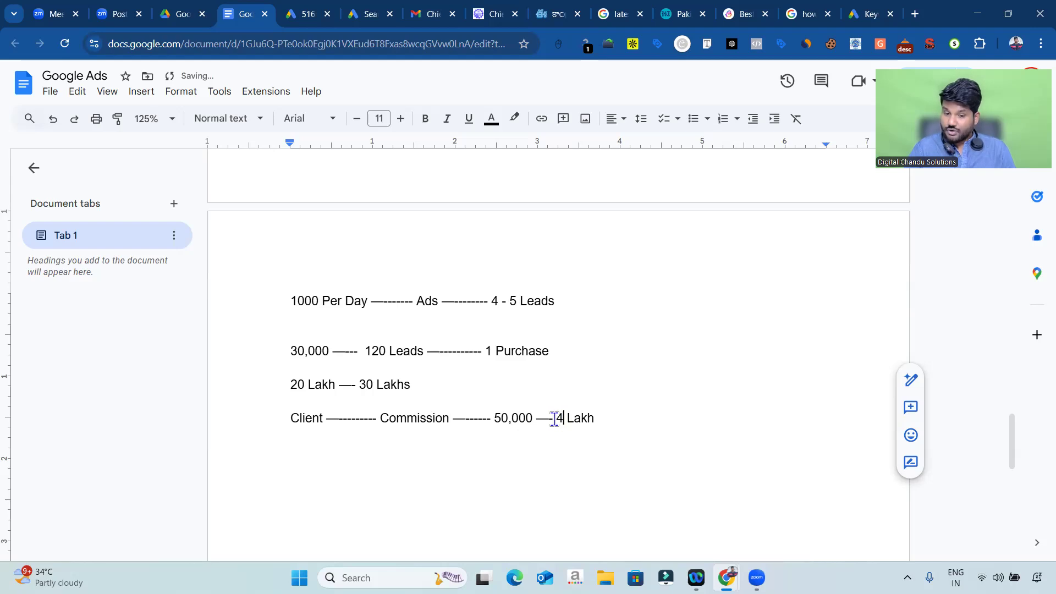
{"action": "left_click_drag", "start_coordinate": [554, 419], "coordinate": [601, 419]}
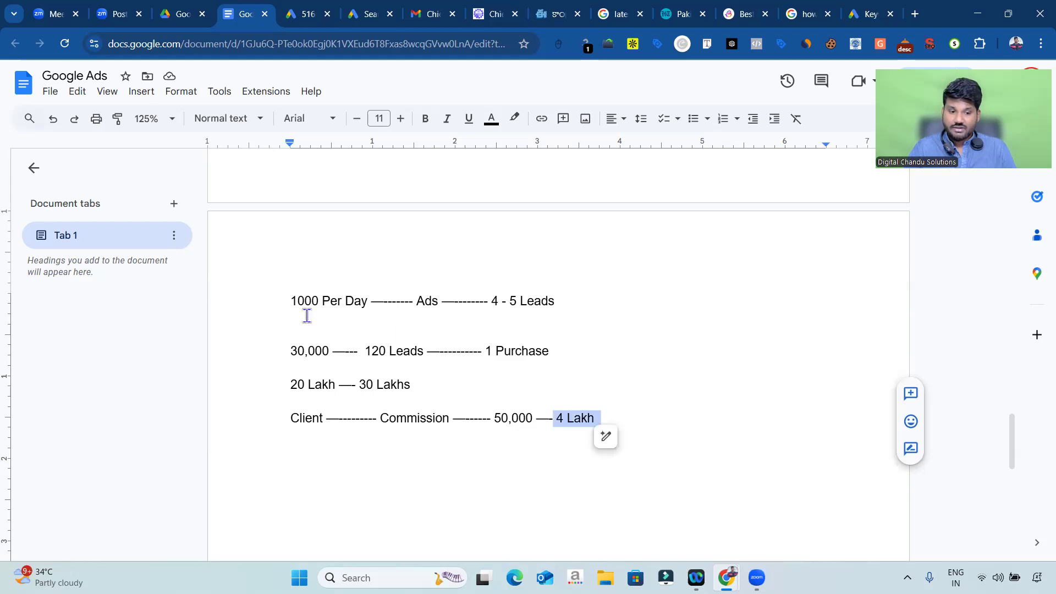
{"action": "left_click_drag", "start_coordinate": [290, 351], "coordinate": [346, 347]}
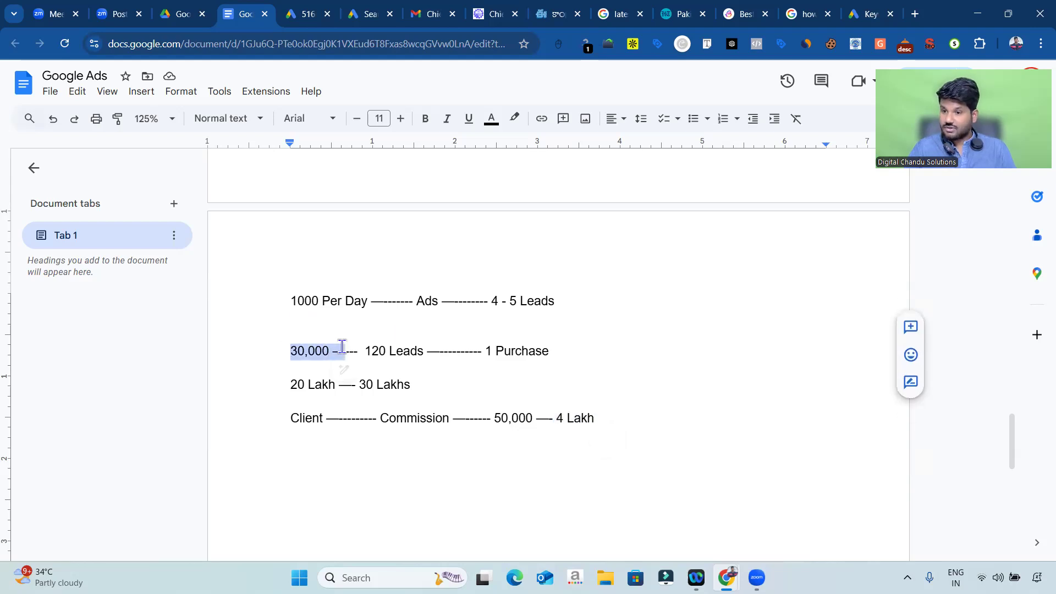
Step: Leave a blank line under the commission line and add "Profit = 3,70,000"
{"action": "left_click", "coordinate": [617, 422]}
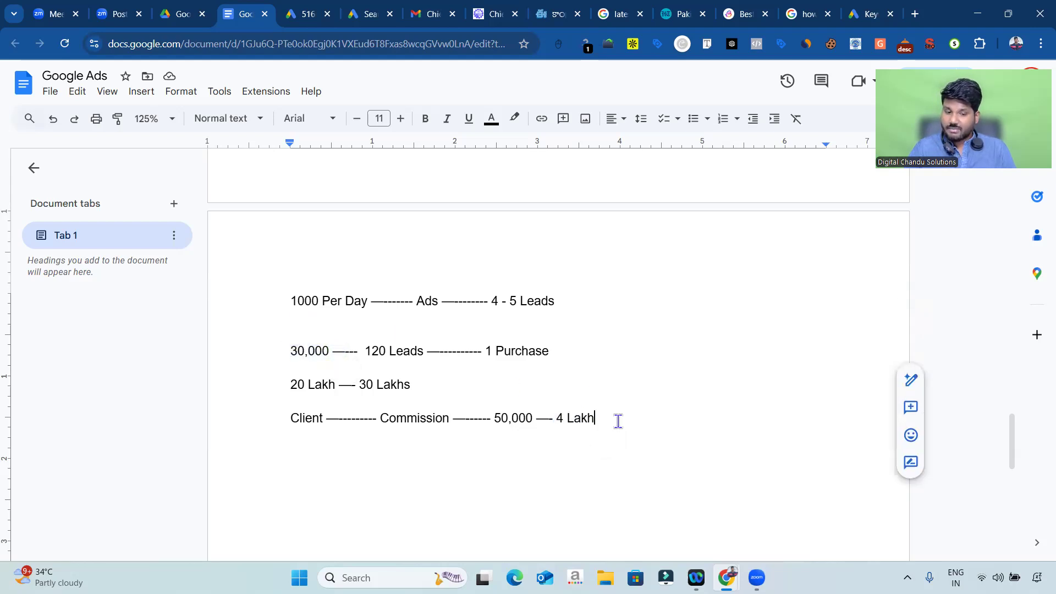
{"action": "key", "text": "Return"}
{"action": "key", "text": "Return"}
{"action": "type", "text": "Pro"}
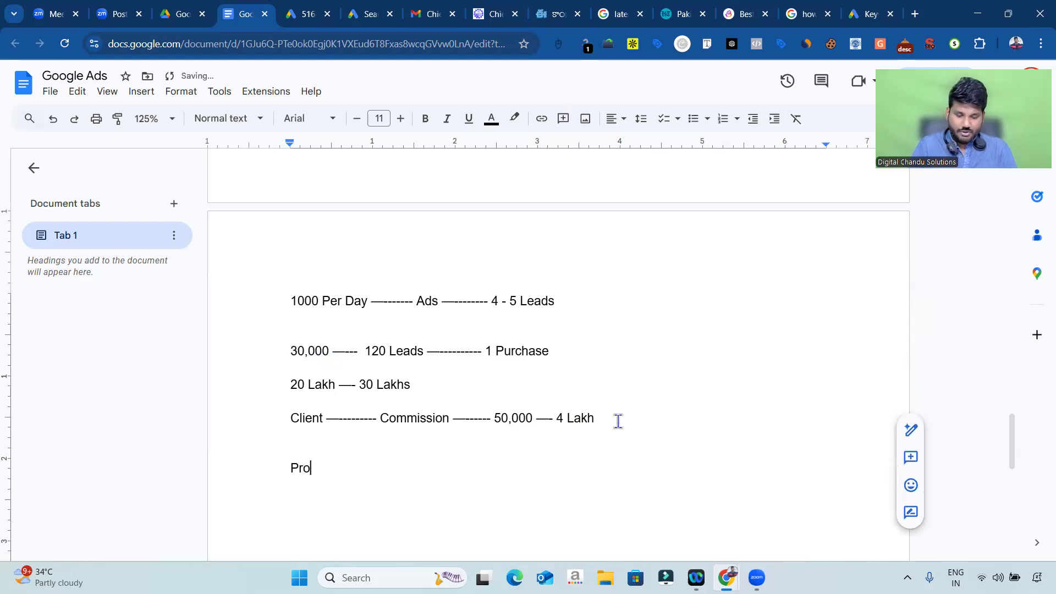
{"action": "type", "text": "fit = "}
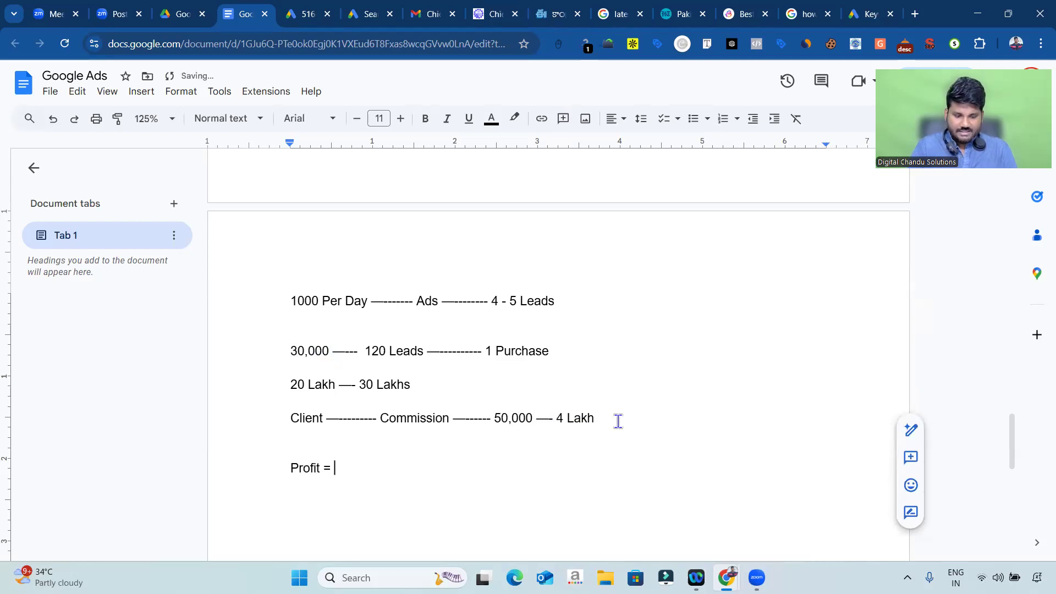
{"action": "type", "text": "3,70,000"}
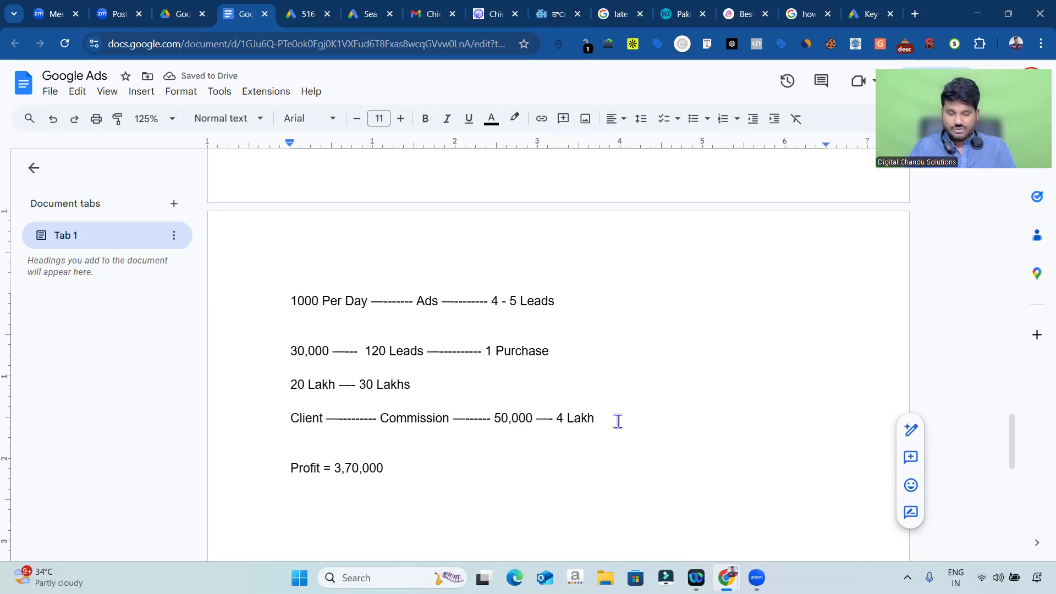
Step: Switch to the Google results for "open plots in hyderabad" and examine the sponsored plot listings
{"action": "key", "text": "alt+Tab"}
{"action": "key", "text": "alt+Tab"}
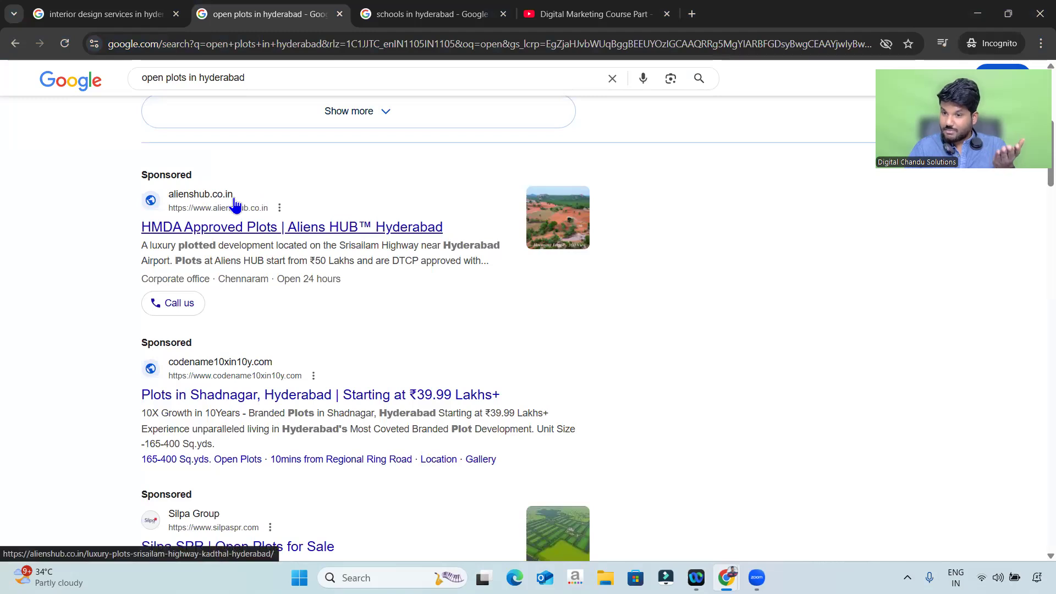
{"action": "scroll", "coordinate": [236, 203], "scroll_direction": "down", "scroll_amount": 3}
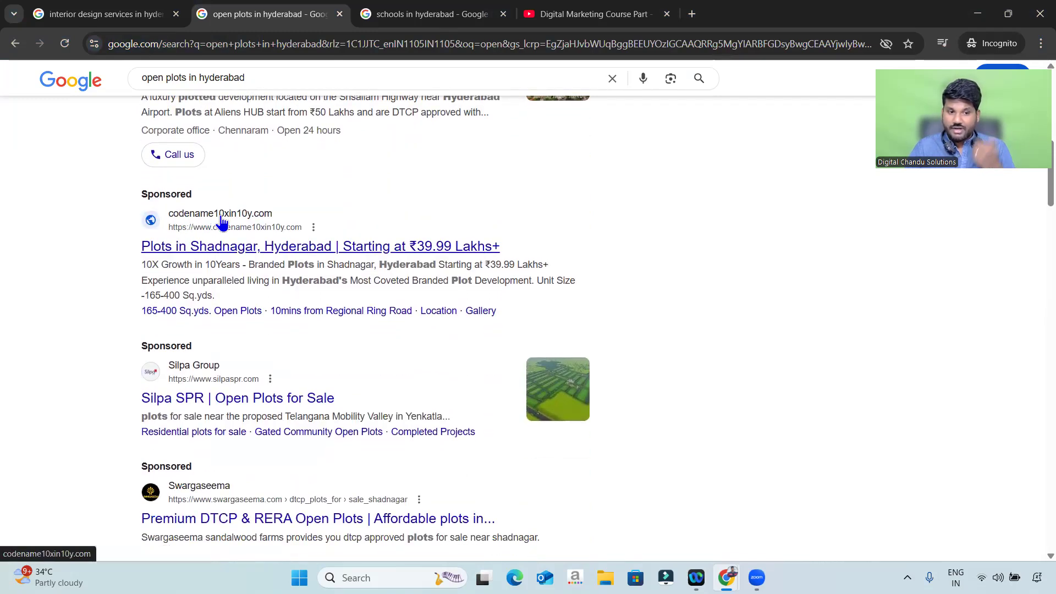
{"action": "scroll", "coordinate": [225, 221], "scroll_direction": "down", "scroll_amount": 2}
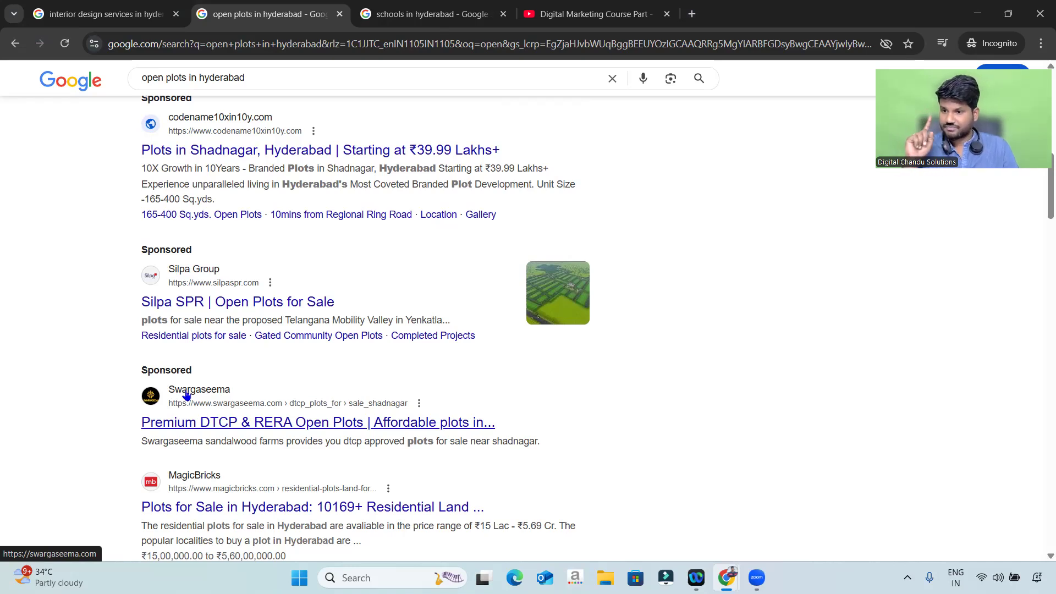
Step: Switch back to the Google Ads document and remove the dashes and 1500 after the keyword "open plots in hyderabad"
{"action": "key", "text": "alt+Tab"}
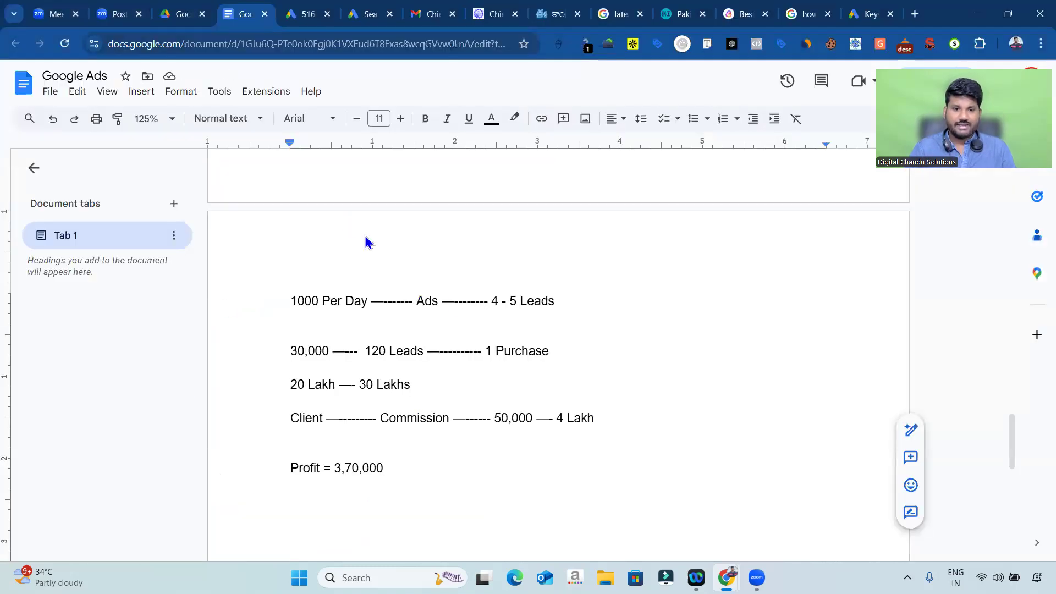
{"action": "scroll", "coordinate": [450, 295], "scroll_direction": "up", "scroll_amount": 5}
{"action": "scroll", "coordinate": [450, 295], "scroll_direction": "up", "scroll_amount": 4}
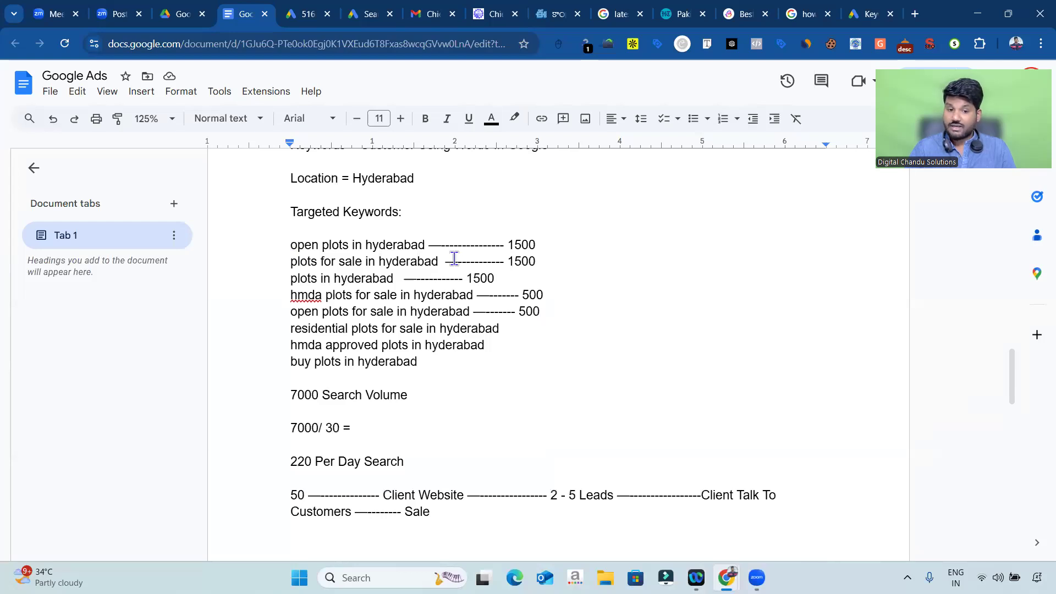
{"action": "left_click_drag", "start_coordinate": [432, 245], "coordinate": [575, 243]}
{"action": "key", "text": "Delete"}
{"action": "key", "text": "Delete"}
{"action": "key", "text": "Return"}
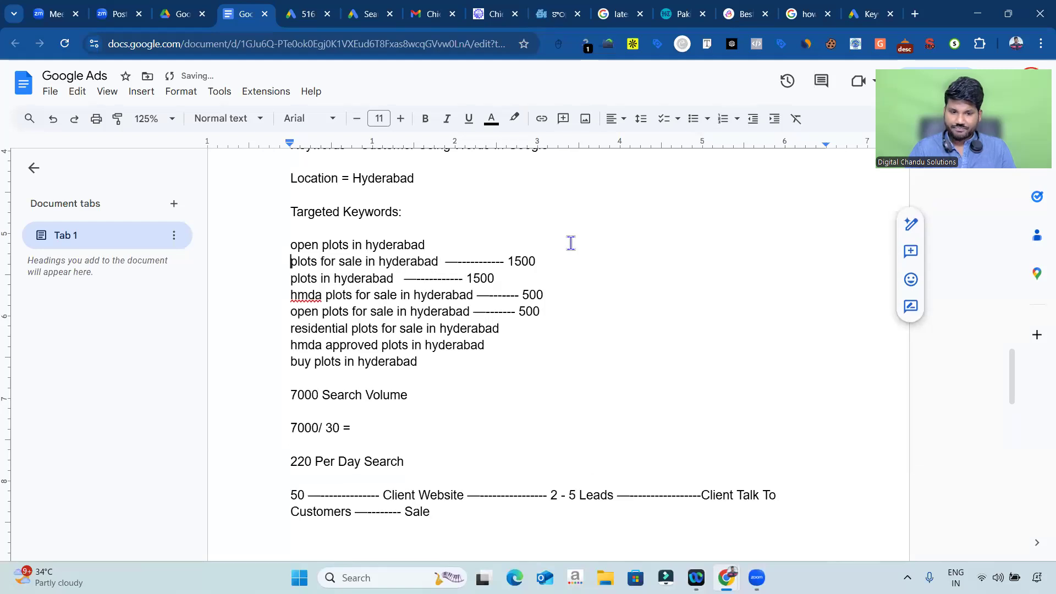
Step: Remove the dashes and 1500 after the keywords "plots for sale in hyderabad" and "plots in hyderabad"
{"action": "left_click", "coordinate": [442, 262]}
{"action": "left_click", "coordinate": [567, 260], "text": "shift"}
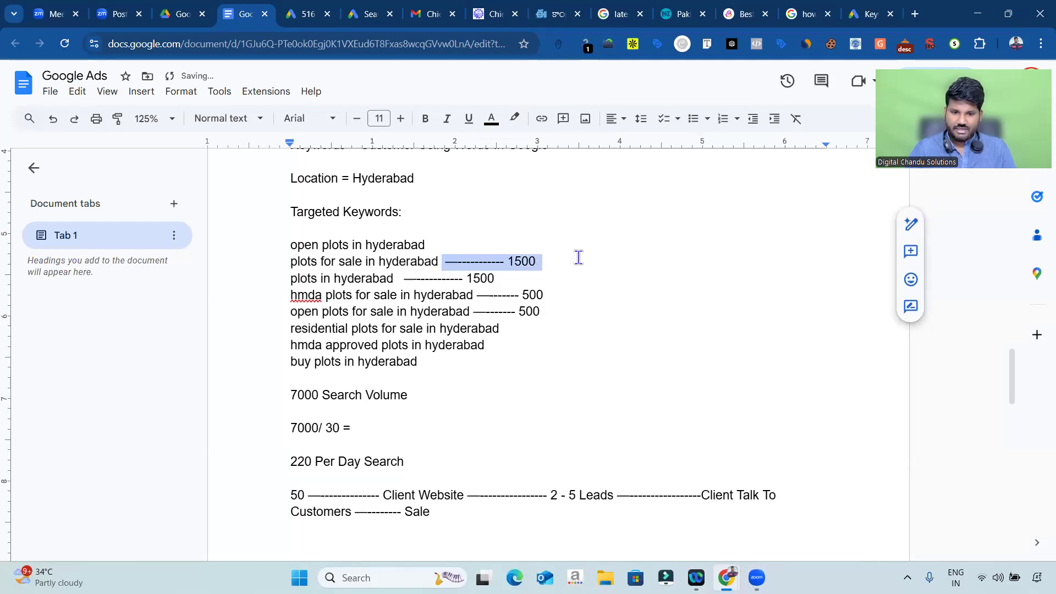
{"action": "key", "text": "Delete"}
{"action": "key", "text": "Delete"}
{"action": "key", "text": "Return"}
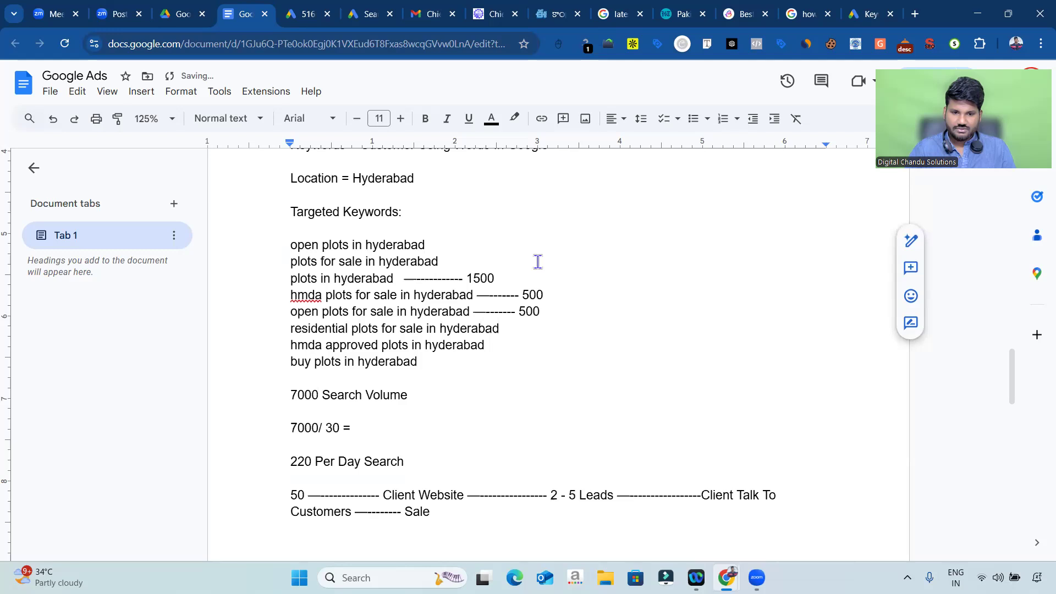
{"action": "left_click", "coordinate": [405, 277]}
{"action": "left_click", "coordinate": [506, 278], "text": "shift"}
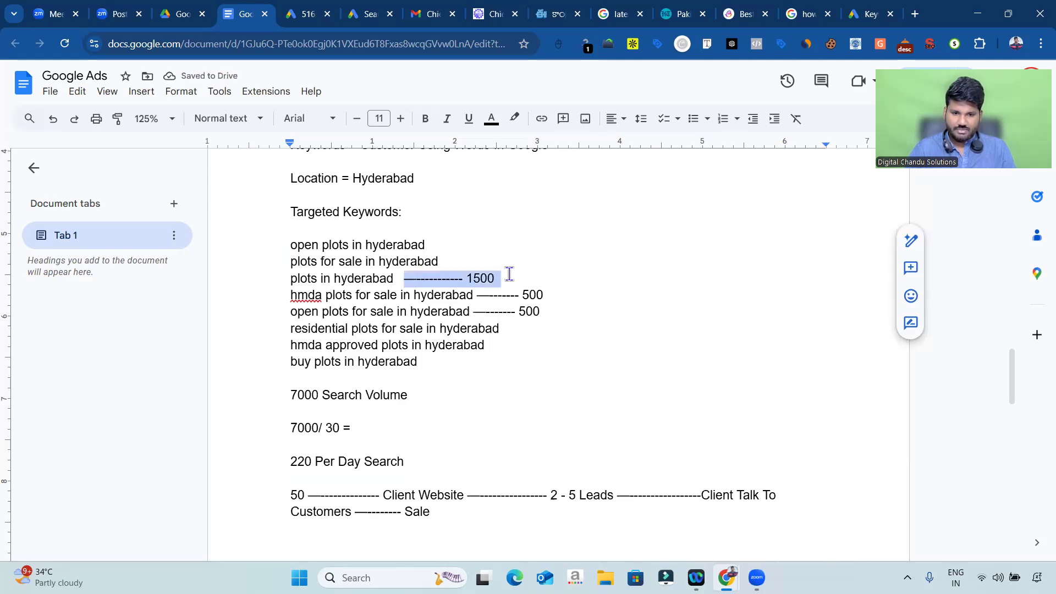
{"action": "key", "text": "Delete"}
{"action": "key", "text": "Delete"}
{"action": "key", "text": "Return"}
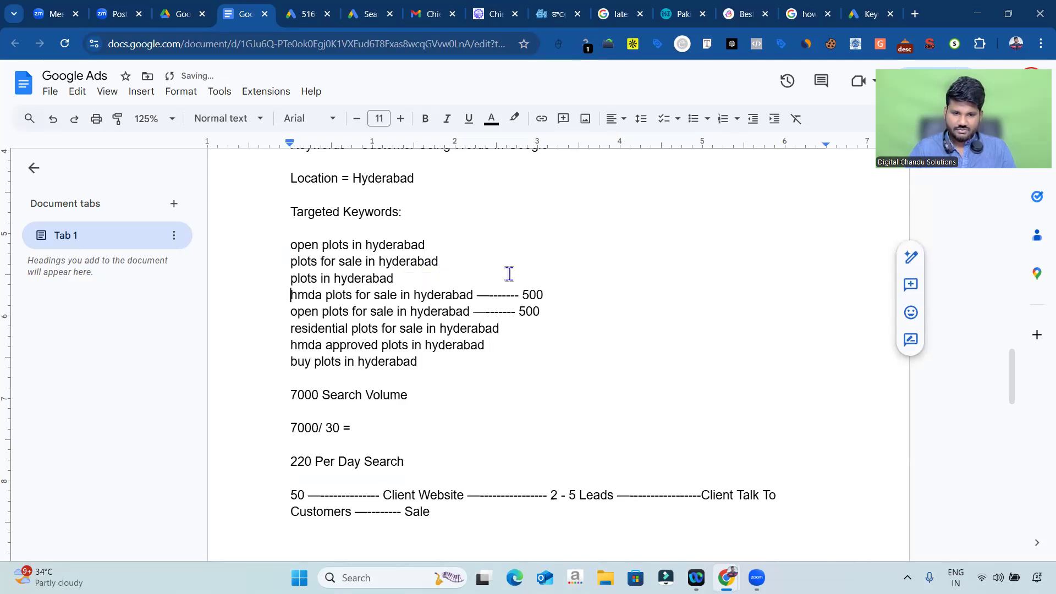
Step: Remove the dashes and 500 after "hmda plots for sale in hyderabad" and "open plots for sale in hyderabad", keeping each keyword on its own line
{"action": "left_click_drag", "start_coordinate": [477, 295], "coordinate": [580, 291]}
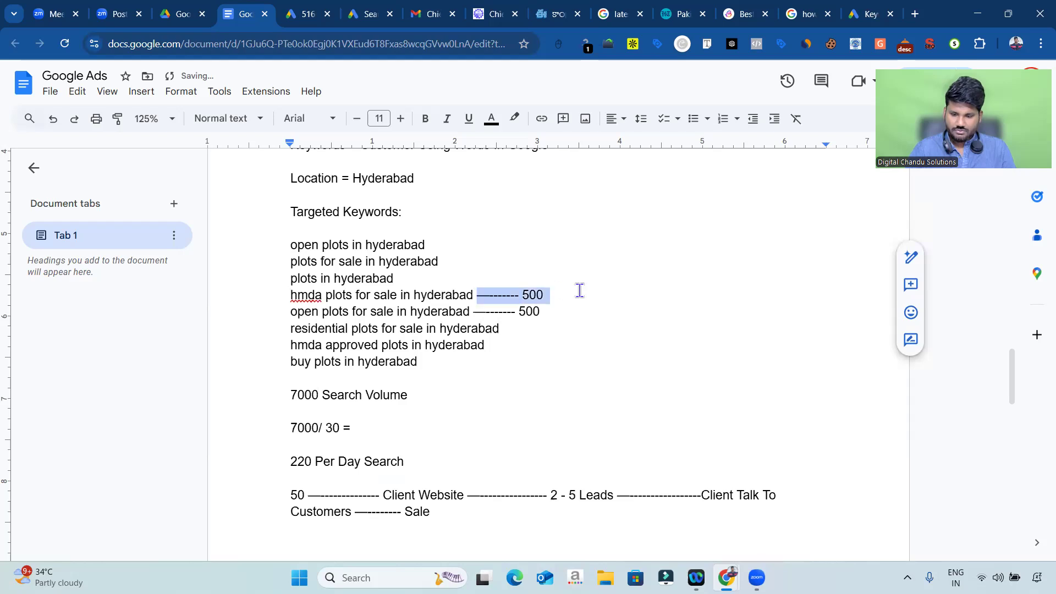
{"action": "key", "text": "Delete"}
{"action": "key", "text": "Delete"}
{"action": "key", "text": "Return"}
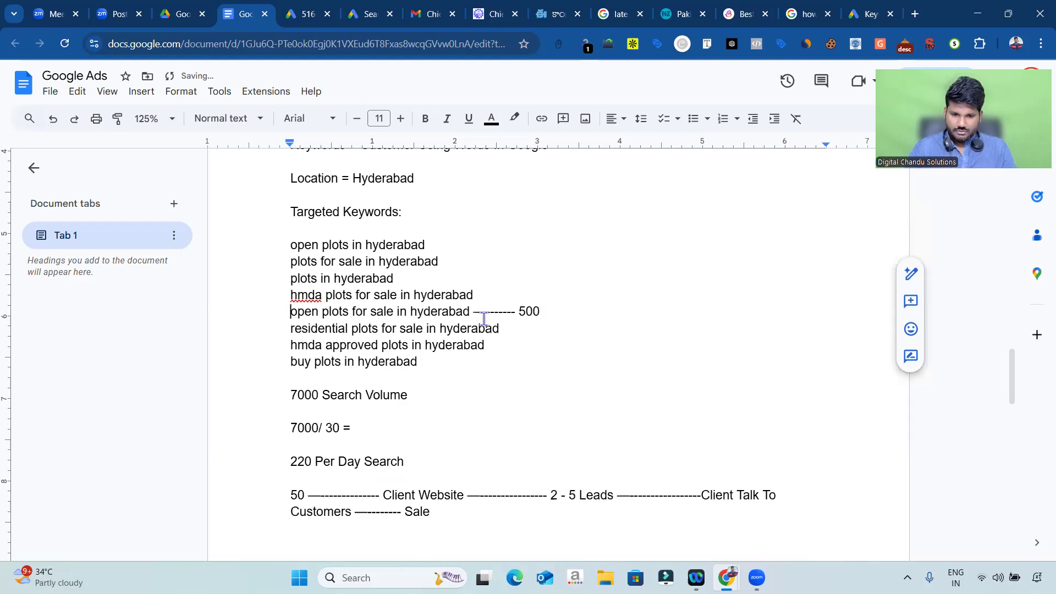
{"action": "left_click_drag", "start_coordinate": [474, 312], "coordinate": [571, 308]}
{"action": "key", "text": "Delete"}
{"action": "key", "text": "Delete"}
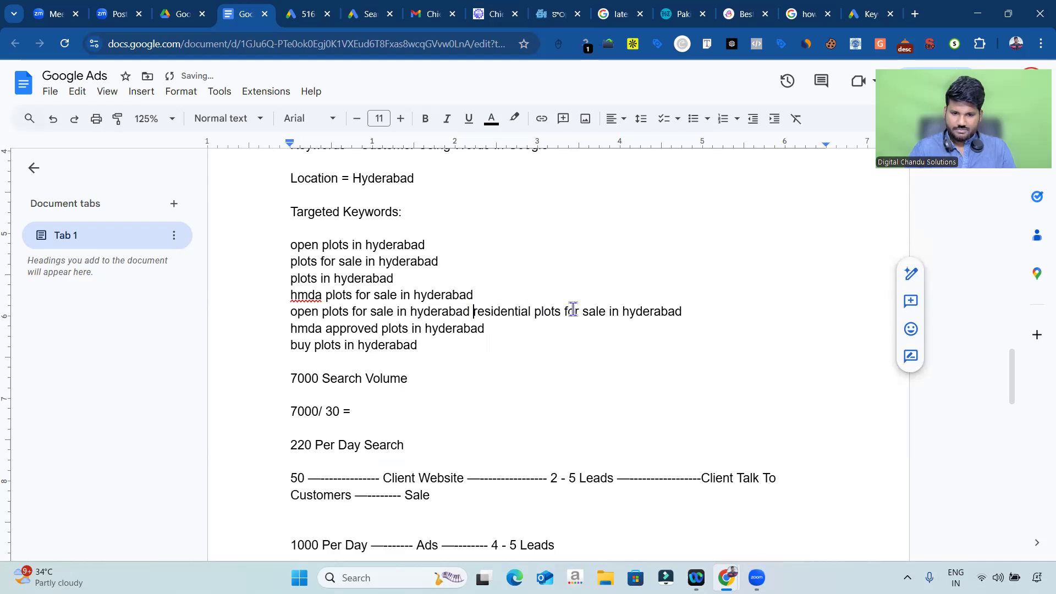
{"action": "key", "text": "Return"}
Step: Copy the full targeted keyword list and replace the keywords in the Google Ads campaign draft with it
{"action": "left_click_drag", "start_coordinate": [421, 361], "coordinate": [281, 249]}
{"action": "key", "text": "ctrl+c"}
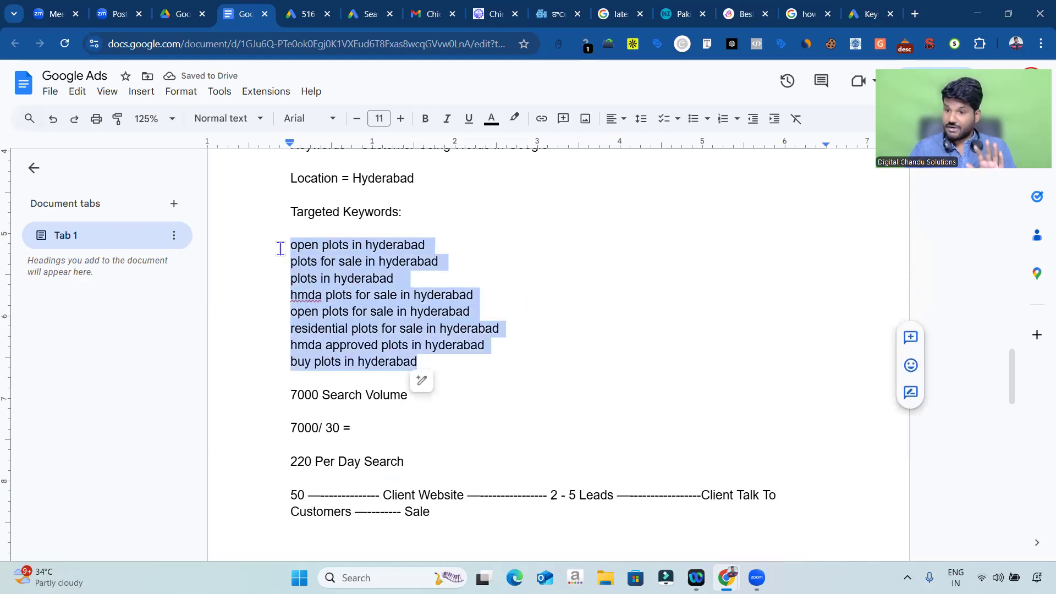
{"action": "left_click", "coordinate": [370, 13]}
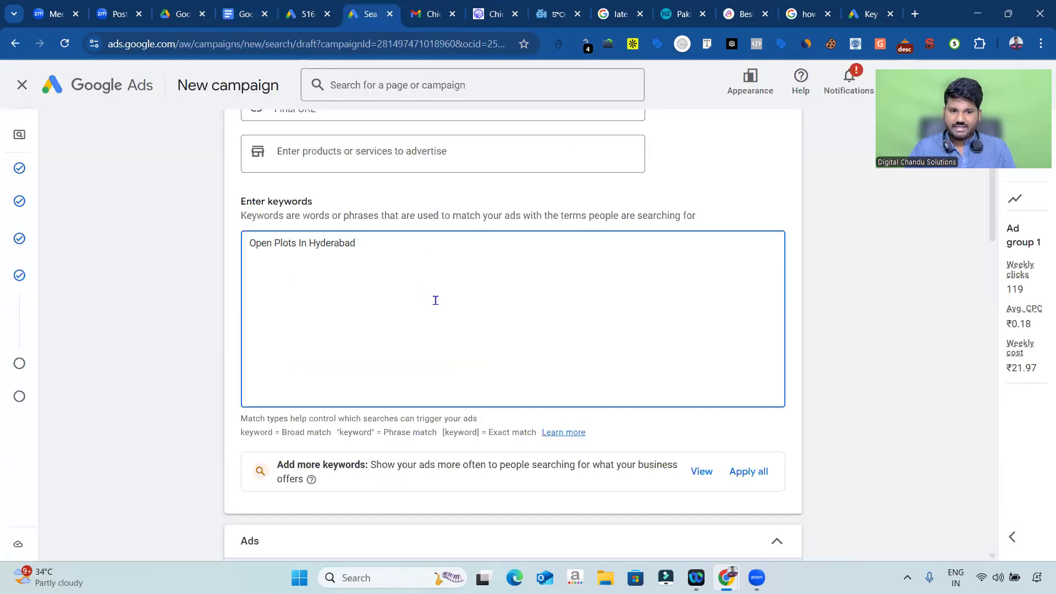
{"action": "key", "text": "ctrl+a"}
{"action": "key", "text": "ctrl+v"}
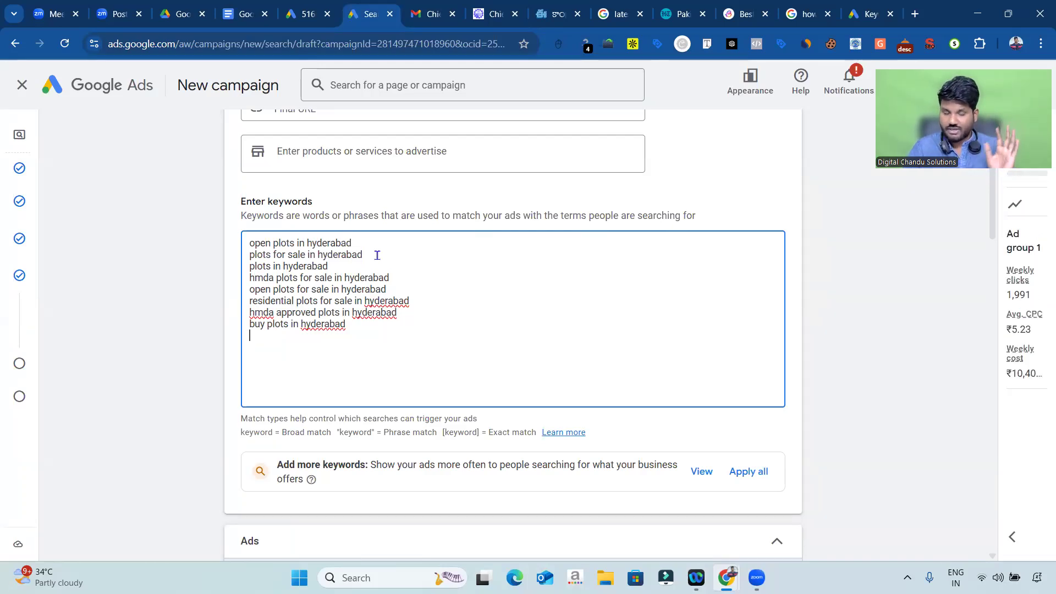
Step: Compare the campaign's ad preview with the sponsored plot listings in the Google results
{"action": "scroll", "coordinate": [377, 286], "scroll_direction": "down", "scroll_amount": 2}
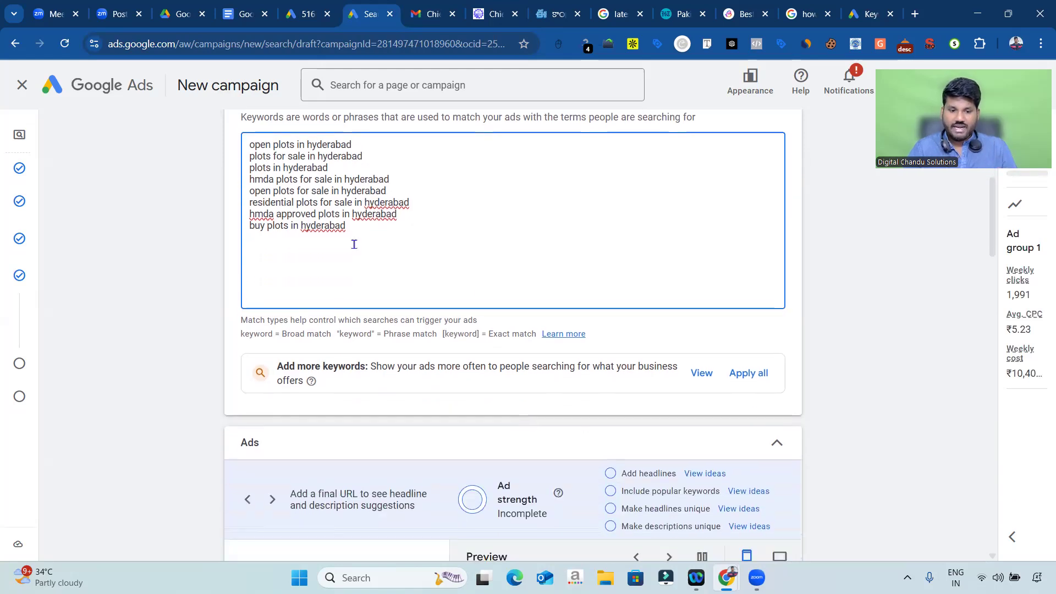
{"action": "scroll", "coordinate": [482, 370], "scroll_direction": "down", "scroll_amount": 6}
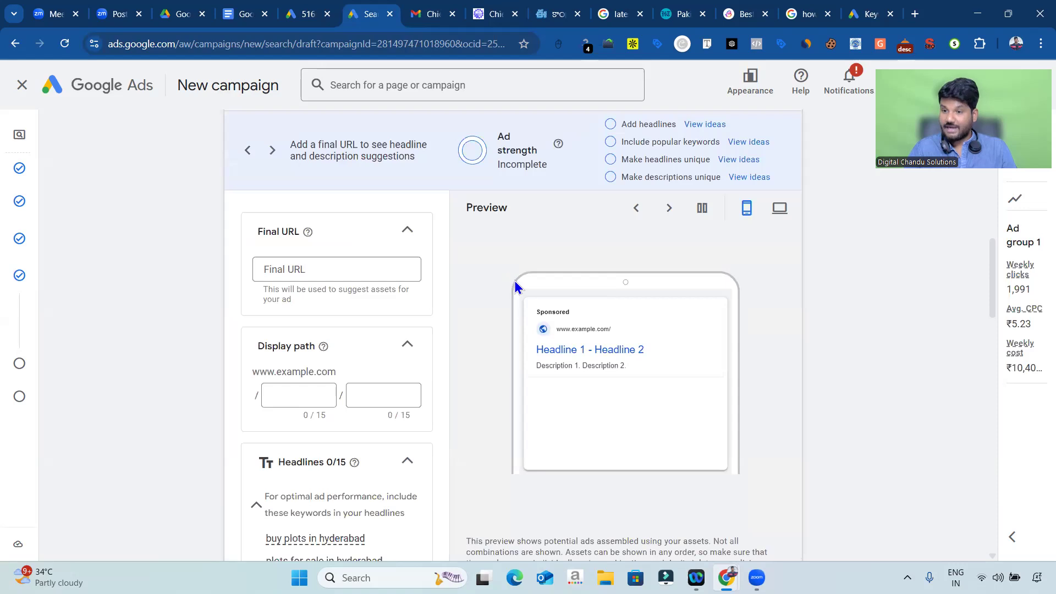
{"action": "key", "text": "alt+Tab"}
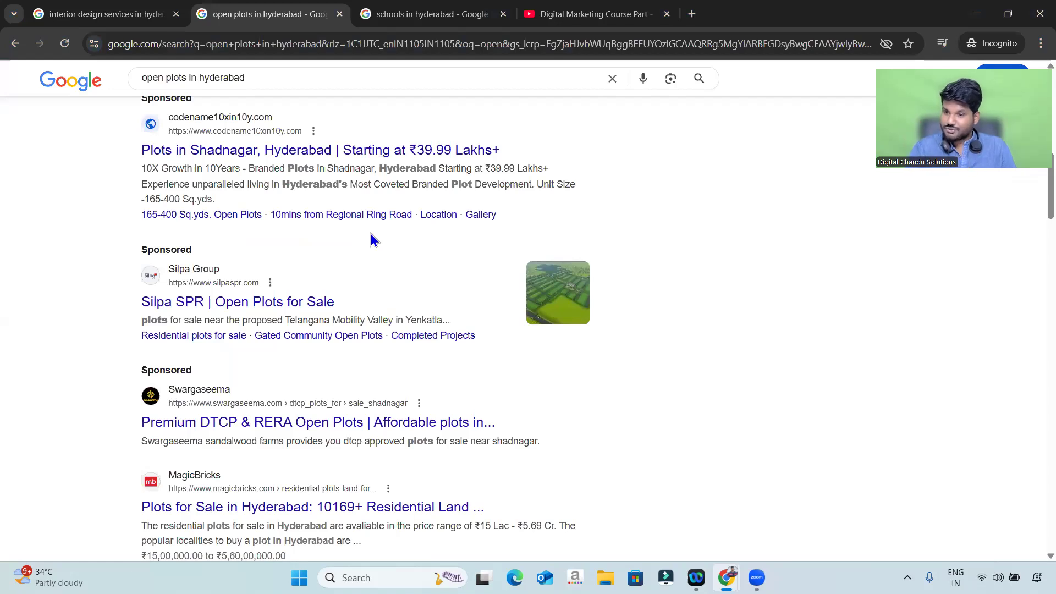
{"action": "key", "text": "alt+Tab"}
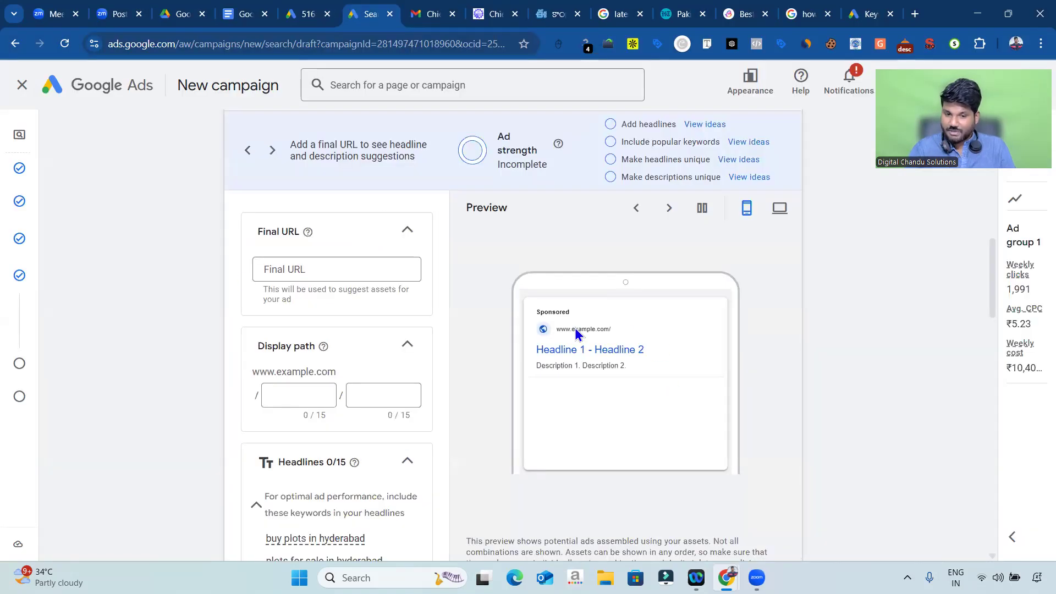
Step: Copy "Plots in Shadnagar" from the first sponsored listing in the Google results and enter it as the campaign ad's first headline
{"action": "key", "text": "alt+Tab"}
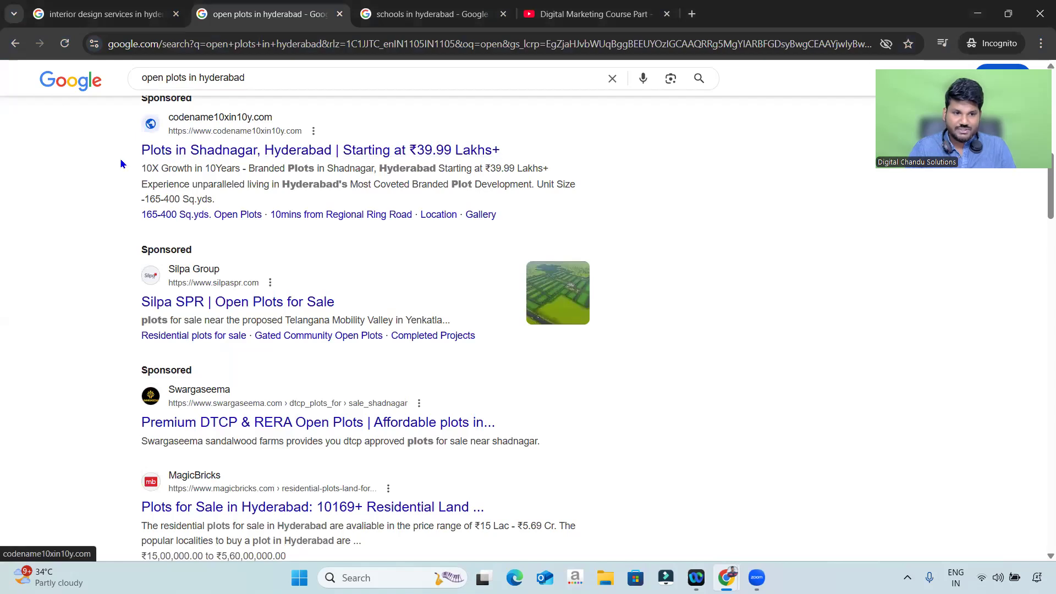
{"action": "left_click_drag", "start_coordinate": [132, 153], "coordinate": [258, 151]}
{"action": "key", "text": "ctrl+c"}
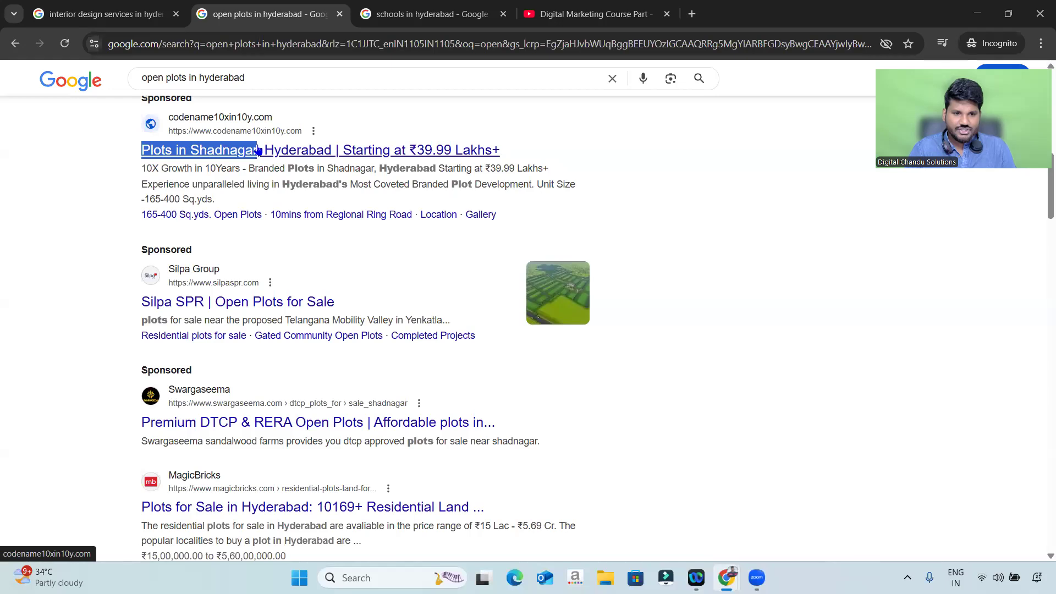
{"action": "key", "text": "alt+Tab"}
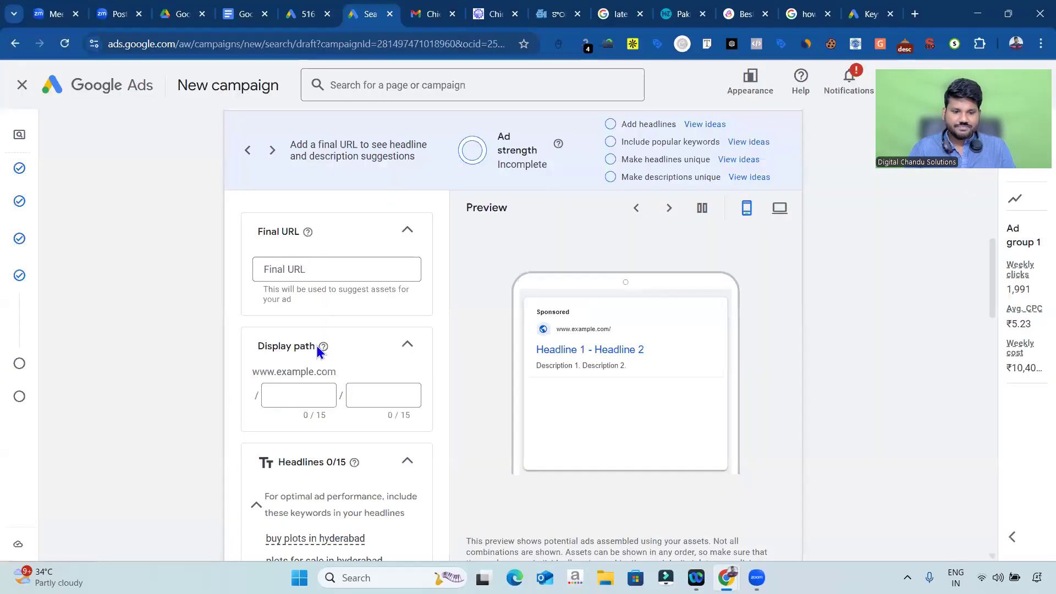
{"action": "scroll", "coordinate": [315, 346], "scroll_direction": "down", "scroll_amount": 6}
{"action": "left_click", "coordinate": [315, 277]}
{"action": "key", "text": "ctrl+v"}
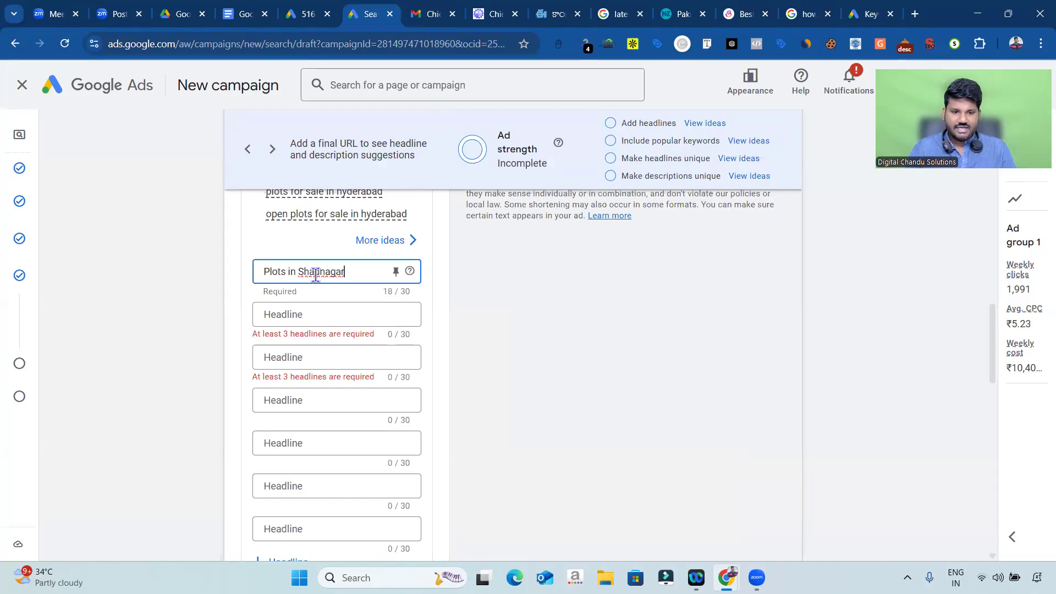
Step: Review the ad preview and empty Final URL, open the codename10xin10y.com listing separately to view its landing page, and return to the Google results
{"action": "scroll", "coordinate": [316, 275], "scroll_direction": "up", "scroll_amount": 3}
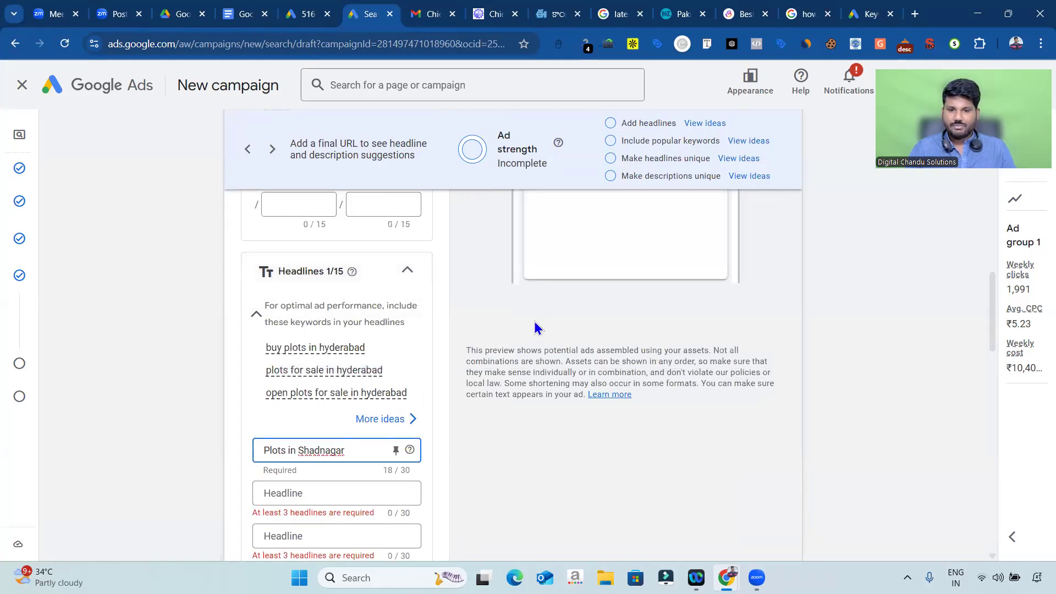
{"action": "scroll", "coordinate": [536, 328], "scroll_direction": "up", "scroll_amount": 3}
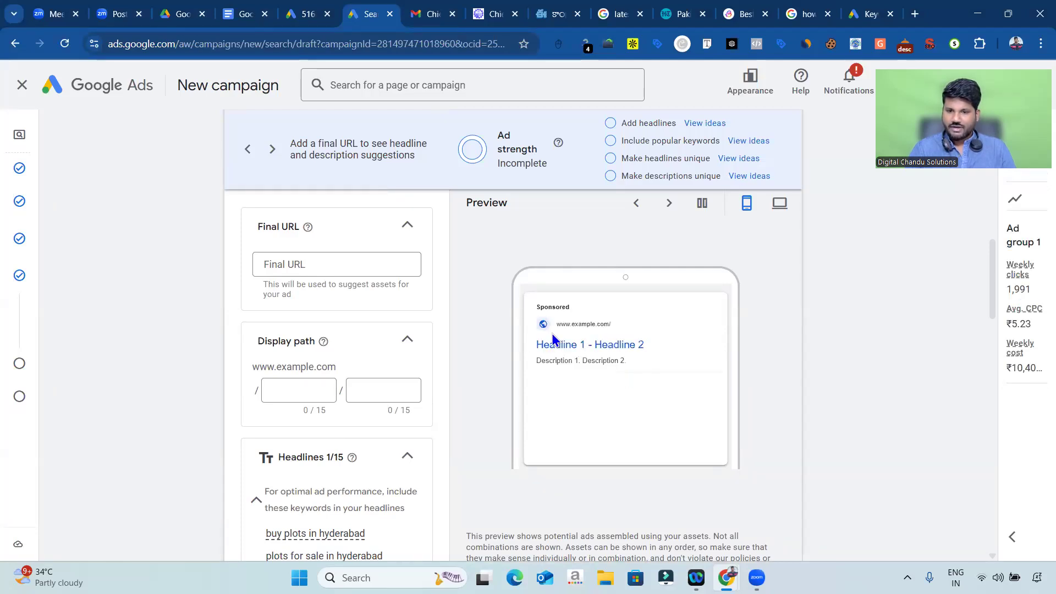
{"action": "left_click", "coordinate": [330, 266]}
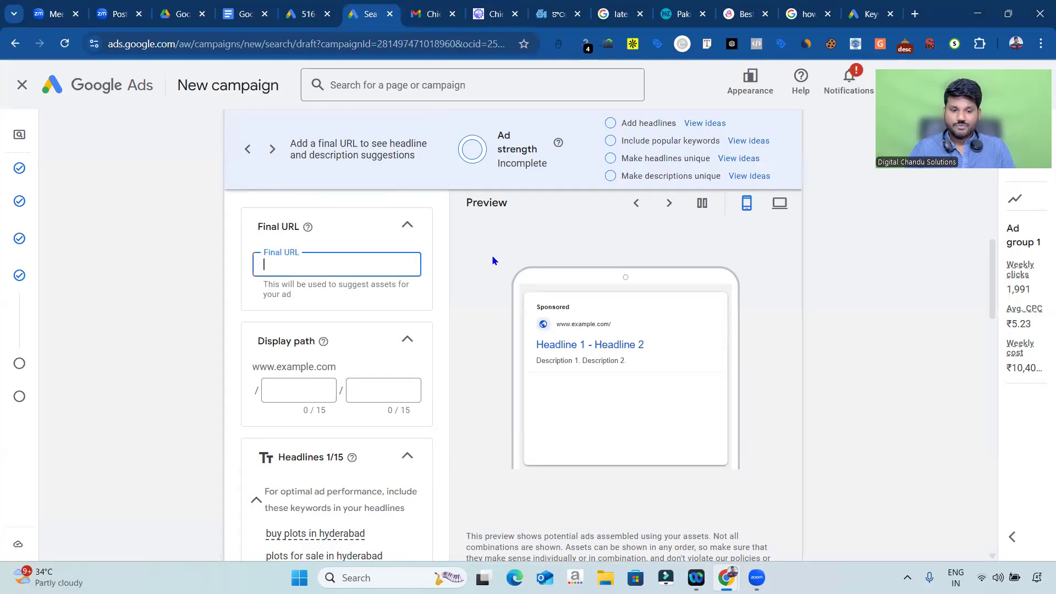
{"action": "key", "text": "alt+Tab"}
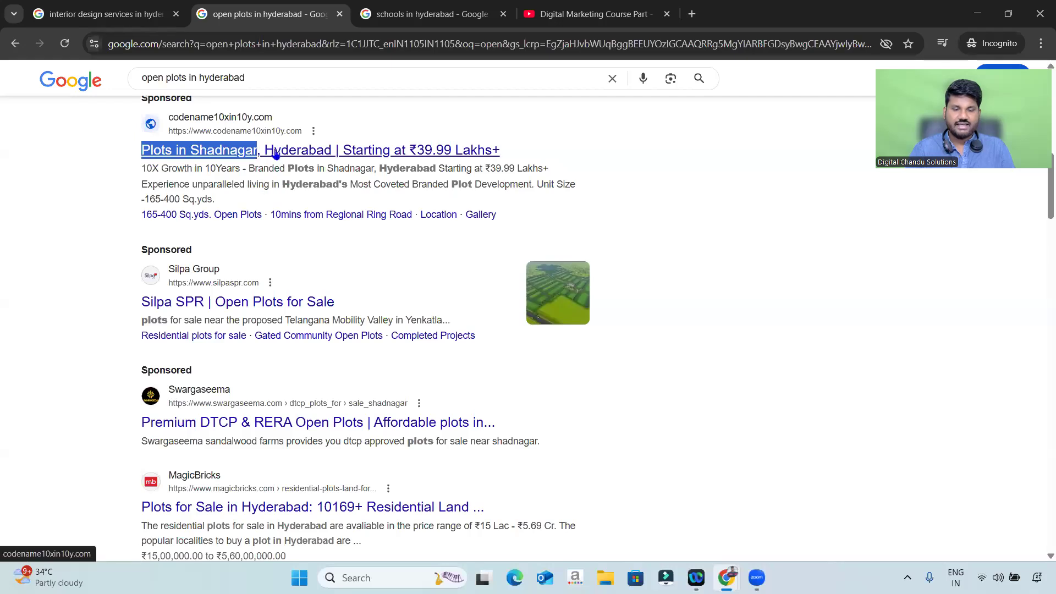
{"action": "right_click", "coordinate": [276, 154]}
{"action": "left_click", "coordinate": [317, 167]}
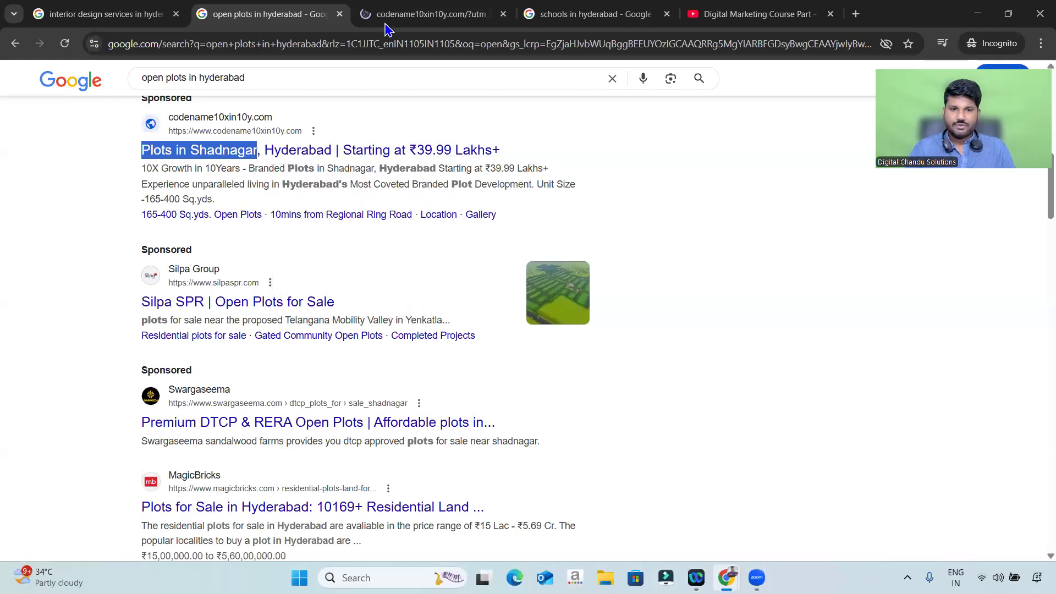
{"action": "left_click", "coordinate": [432, 16]}
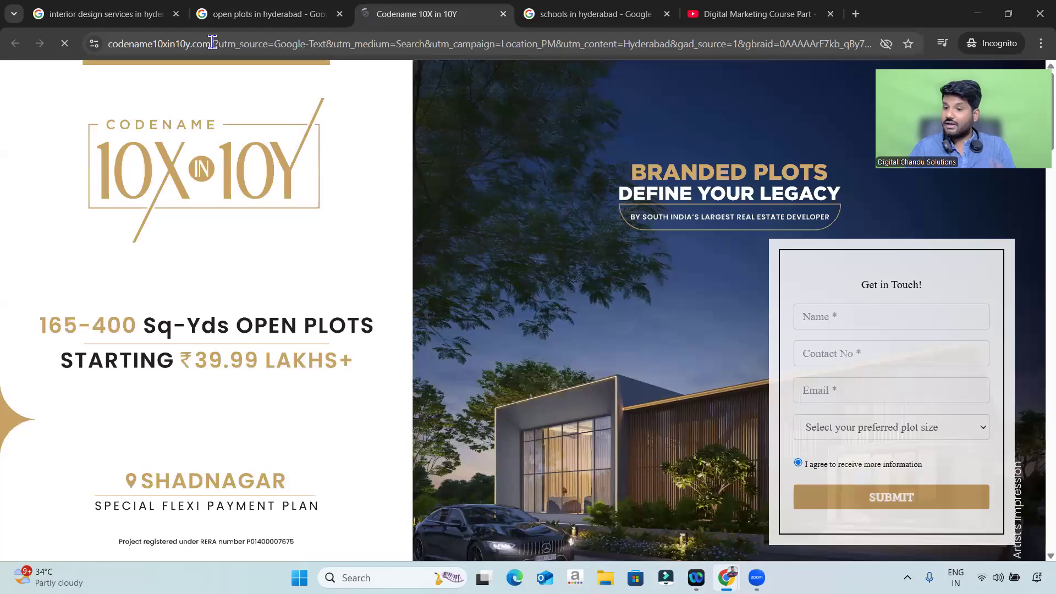
{"action": "left_click", "coordinate": [275, 12]}
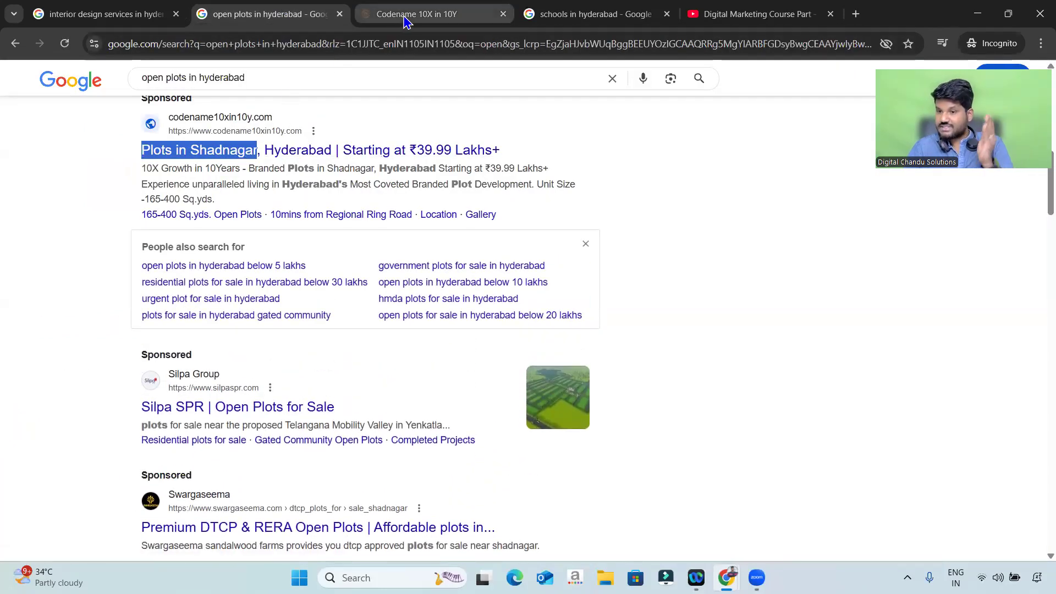
{"action": "mouse_move", "coordinate": [404, 21]}
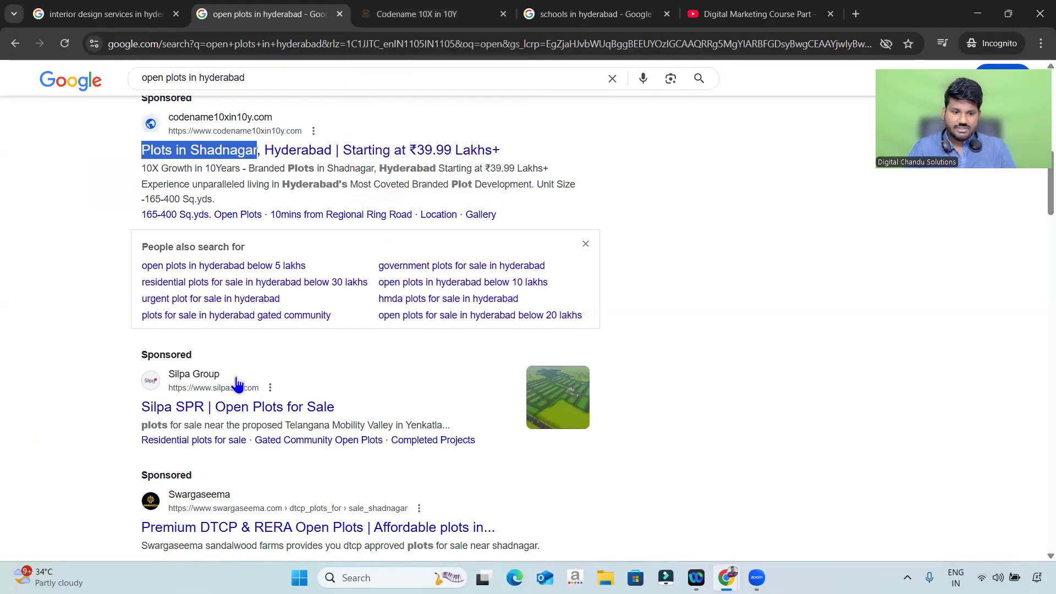
{"action": "right_click", "coordinate": [208, 408]}
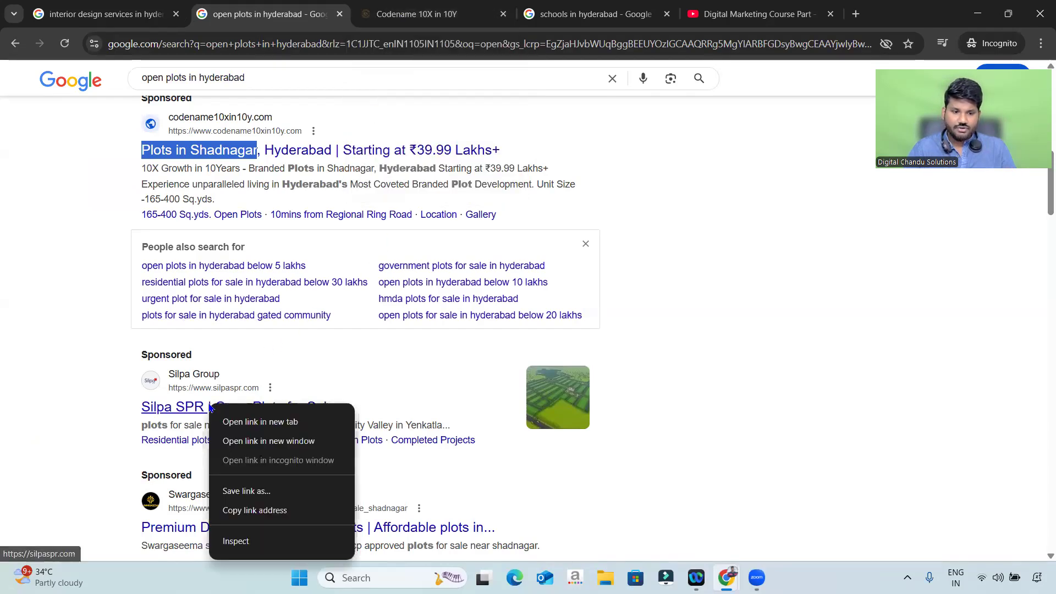
{"action": "left_click", "coordinate": [258, 422]}
{"action": "left_click", "coordinate": [497, 14]}
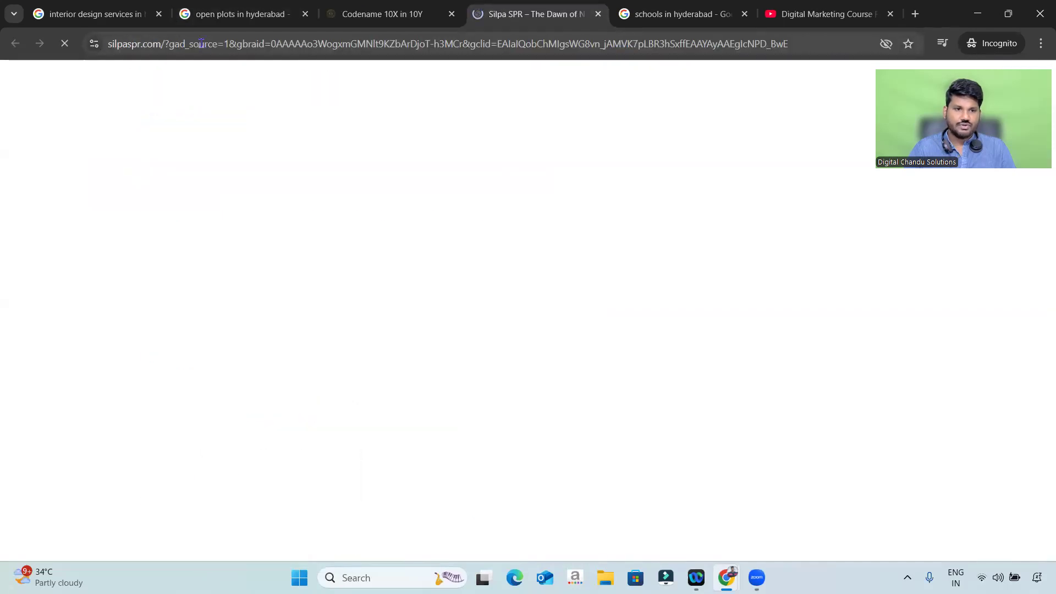
{"action": "left_click_drag", "start_coordinate": [167, 44], "coordinate": [102, 44]}
{"action": "key", "text": "ctrl+c"}
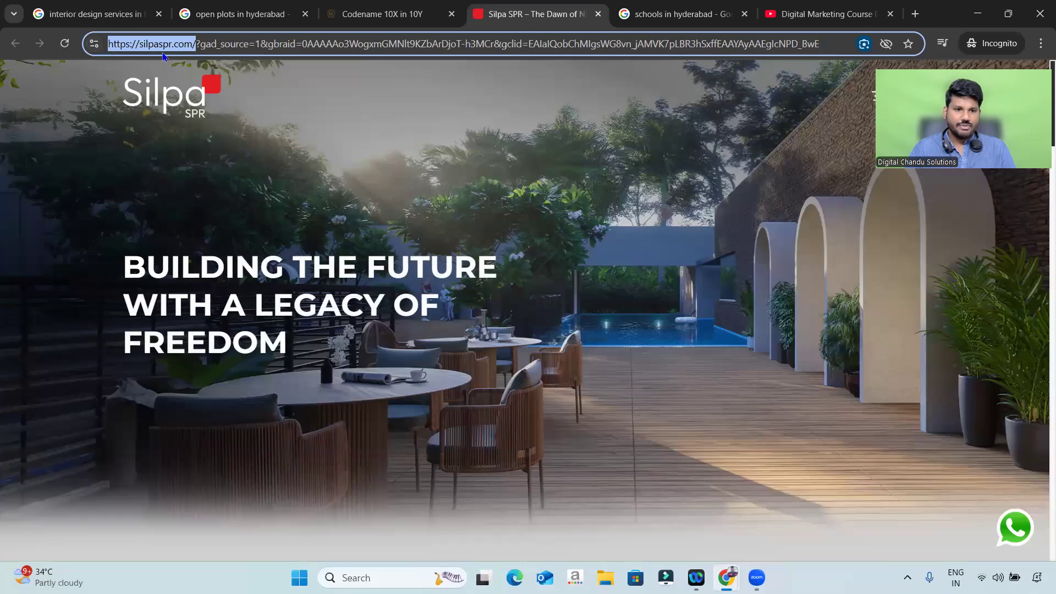
{"action": "key", "text": "alt+Tab"}
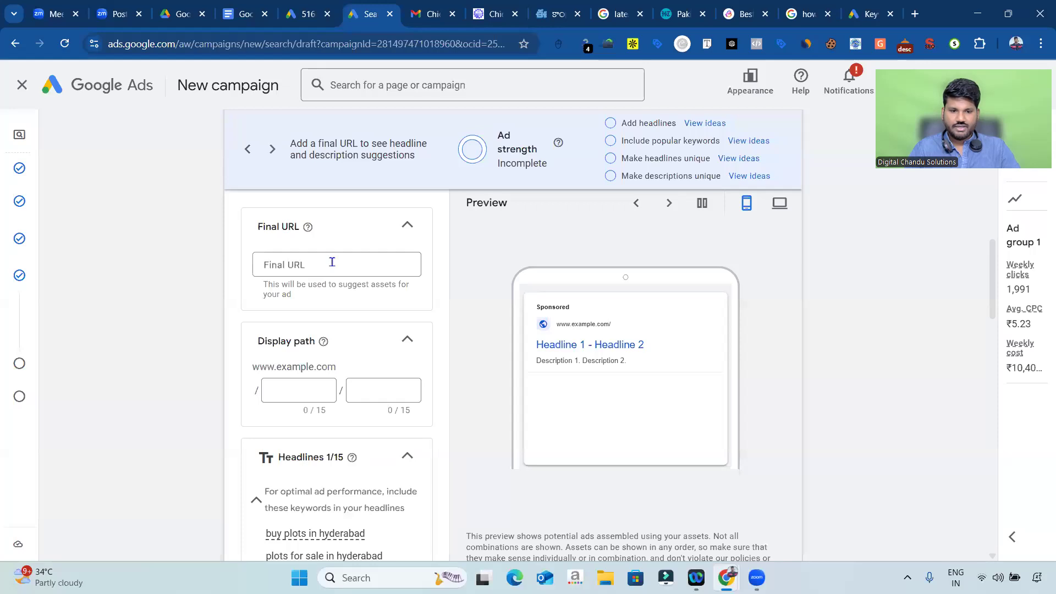
{"action": "left_click", "coordinate": [333, 262]}
{"action": "key", "text": "ctrl+v"}
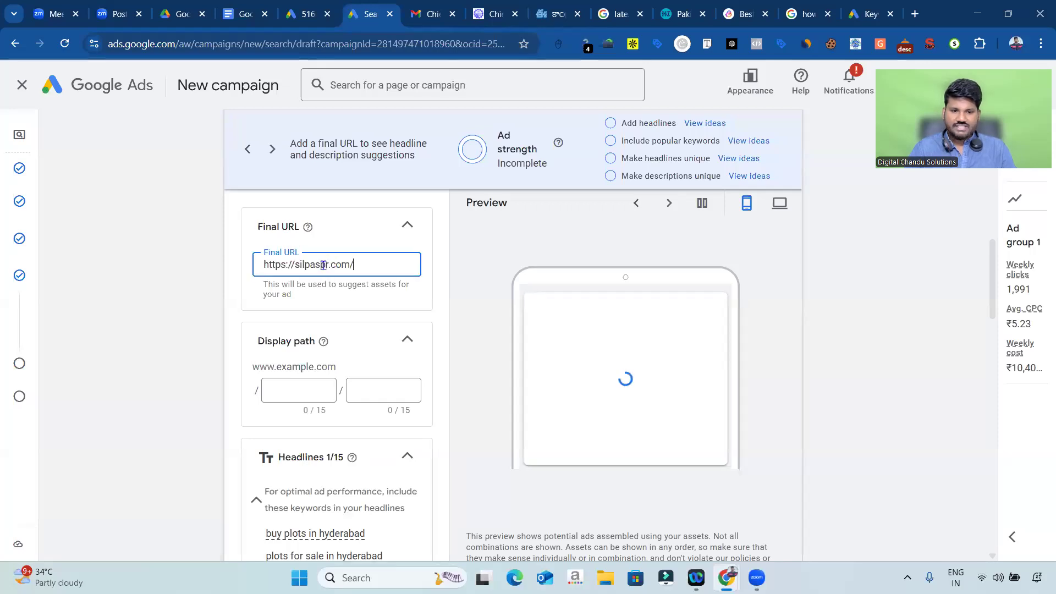
{"action": "left_click", "coordinate": [330, 264]}
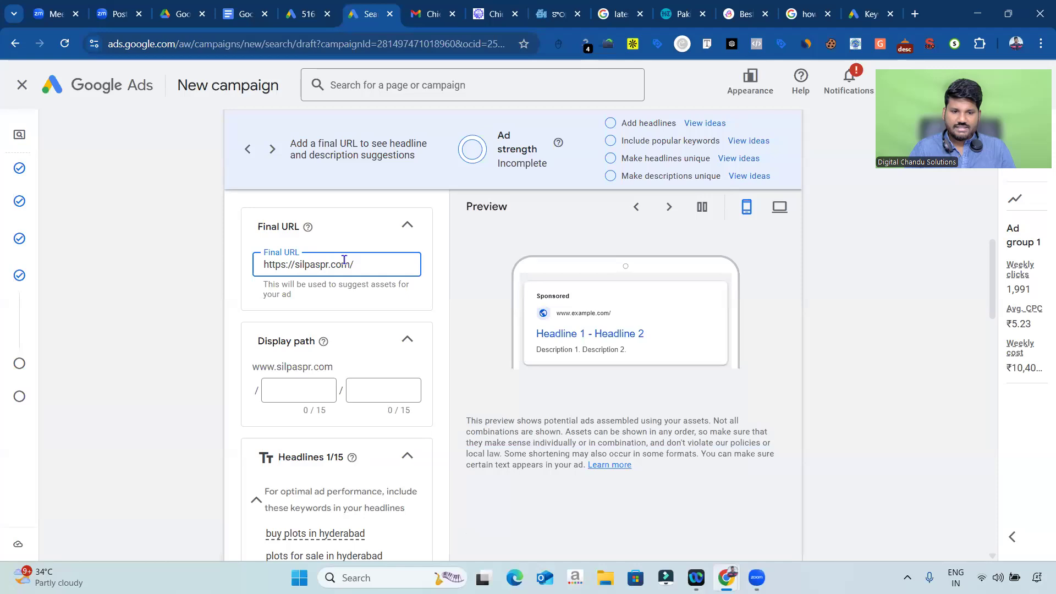
{"action": "type", "text": "o"}
{"action": "key", "text": "BackSpace"}
{"action": "type", "text": "aa"}
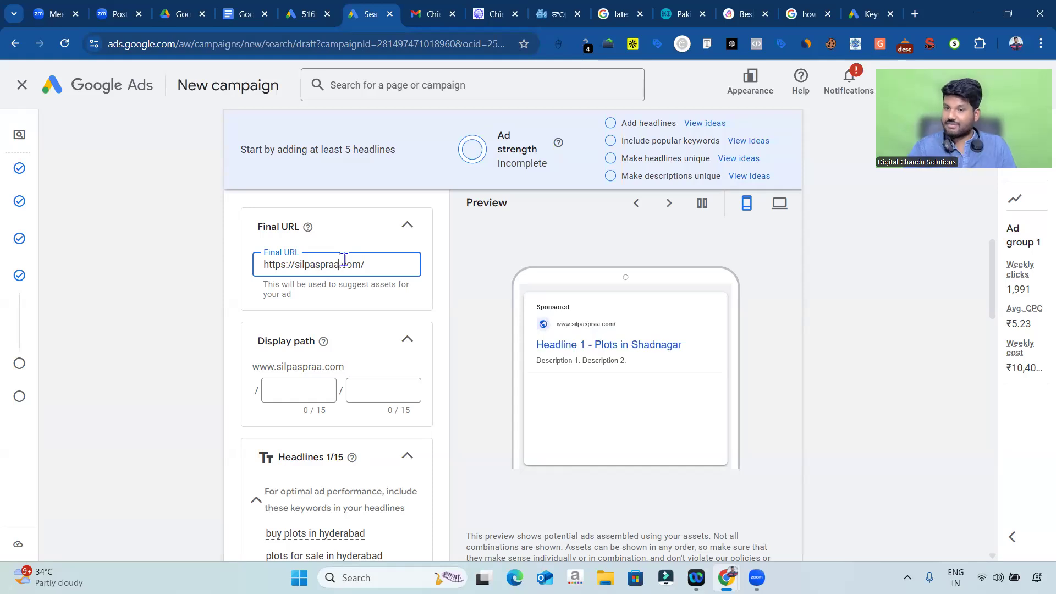
{"action": "left_click", "coordinate": [245, 13]}
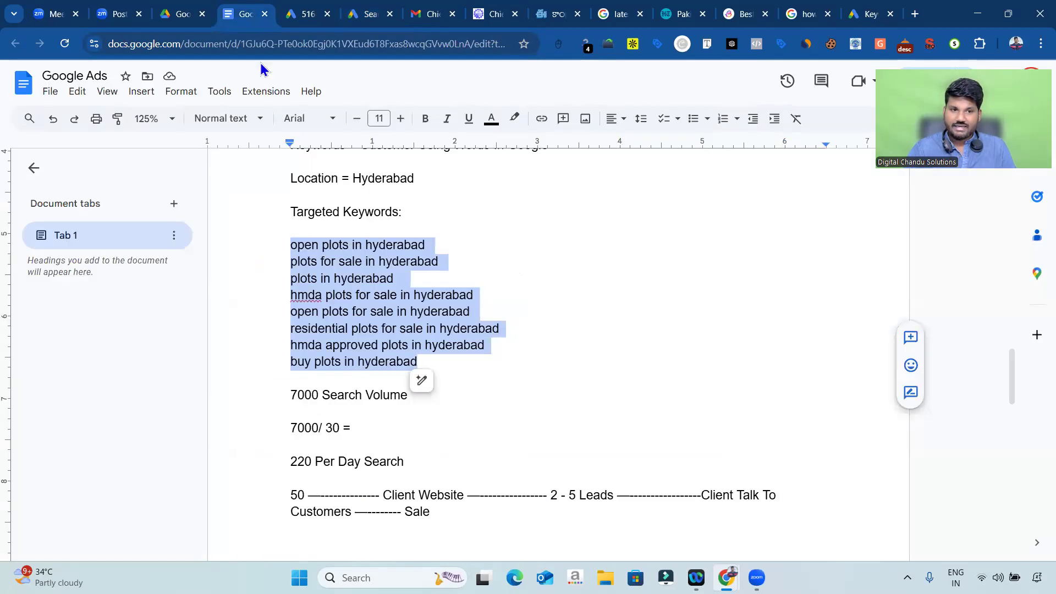
{"action": "scroll", "coordinate": [418, 317], "scroll_direction": "down", "scroll_amount": 4}
{"action": "scroll", "coordinate": [418, 316], "scroll_direction": "up", "scroll_amount": 10}
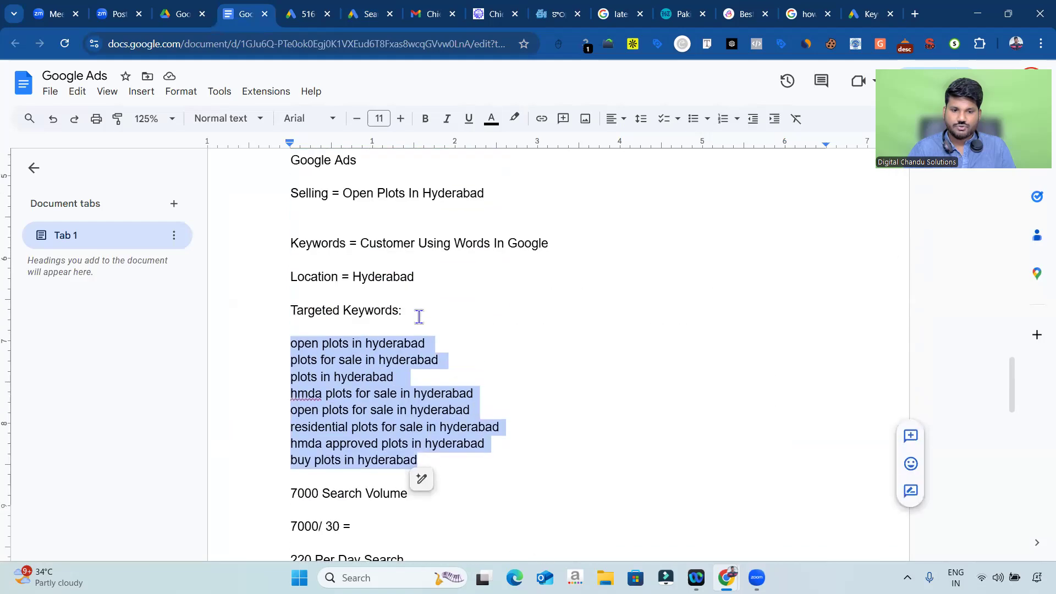
{"action": "scroll", "coordinate": [418, 316], "scroll_direction": "up", "scroll_amount": 2}
{"action": "scroll", "coordinate": [419, 317], "scroll_direction": "down", "scroll_amount": 5}
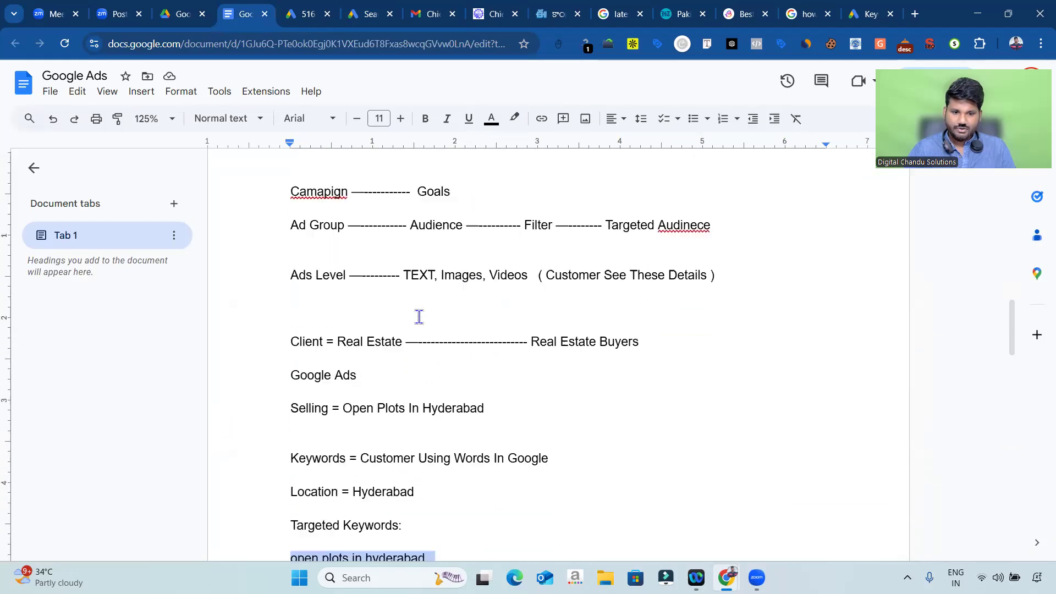
{"action": "scroll", "coordinate": [354, 323], "scroll_direction": "up", "scroll_amount": 1}
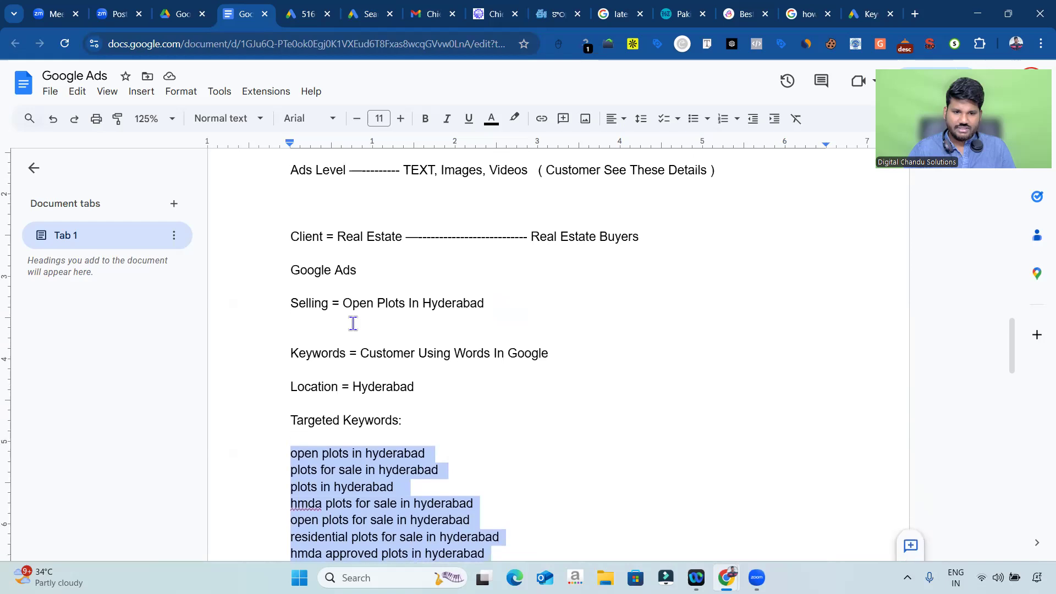
{"action": "left_click", "coordinate": [654, 245]}
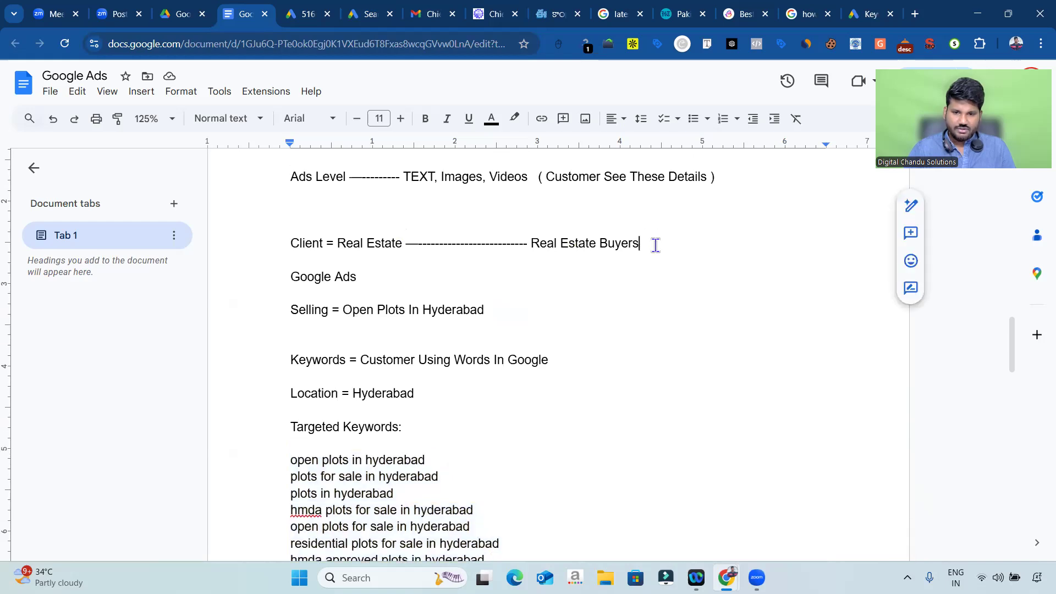
{"action": "key", "text": "Return"}
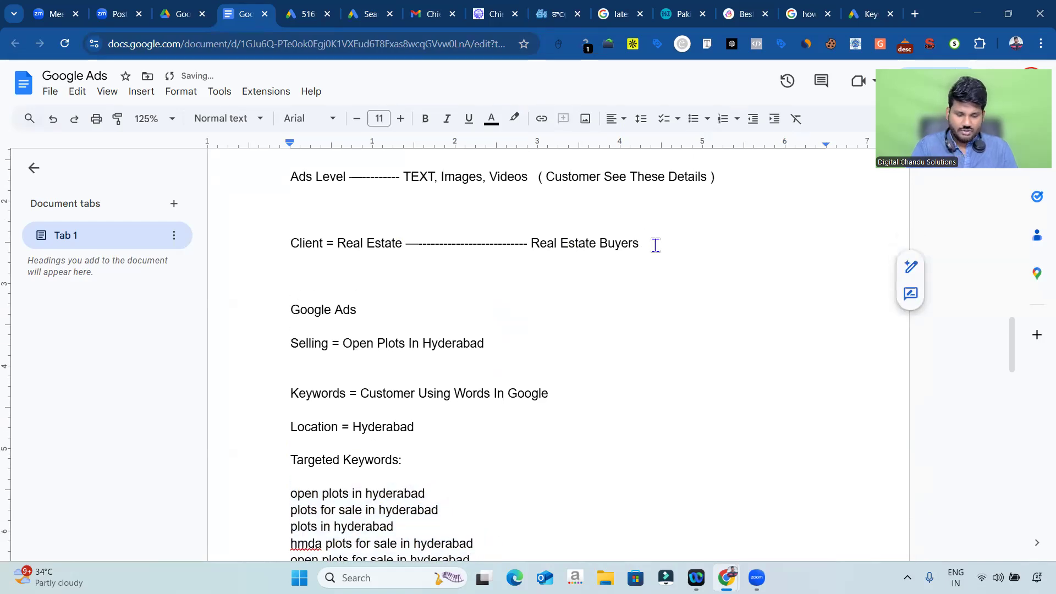
{"action": "type", "text": "Business Website"}
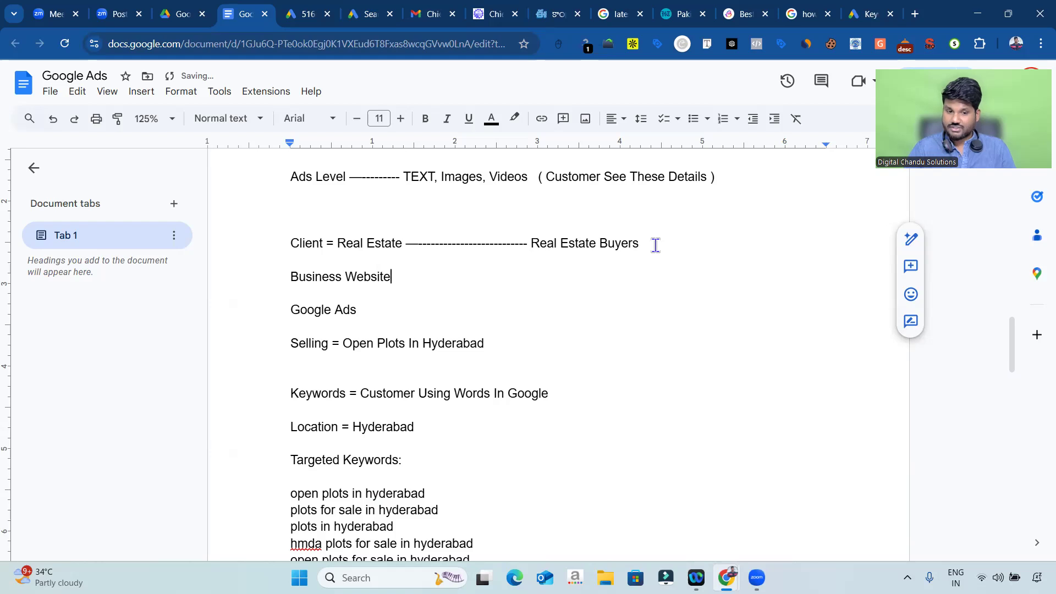
{"action": "type", "text": " - www"}
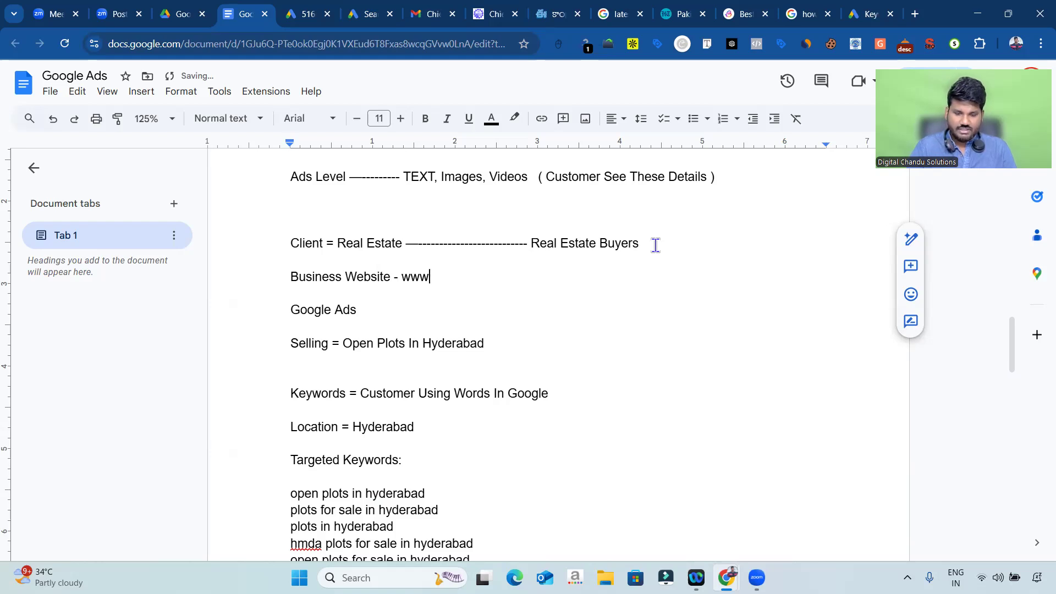
{"action": "type", "text": ".chanduestate.com"}
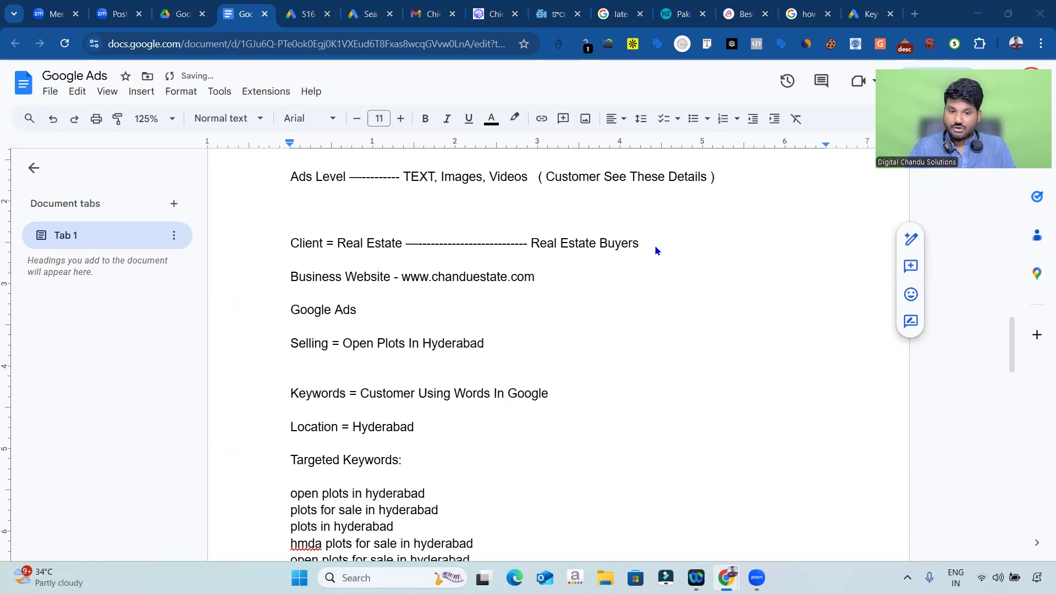
Step: Return to the Google Ads campaign draft and check the ad's Final URL
{"action": "key", "text": "alt+Tab"}
{"action": "key", "text": "alt+Tab"}
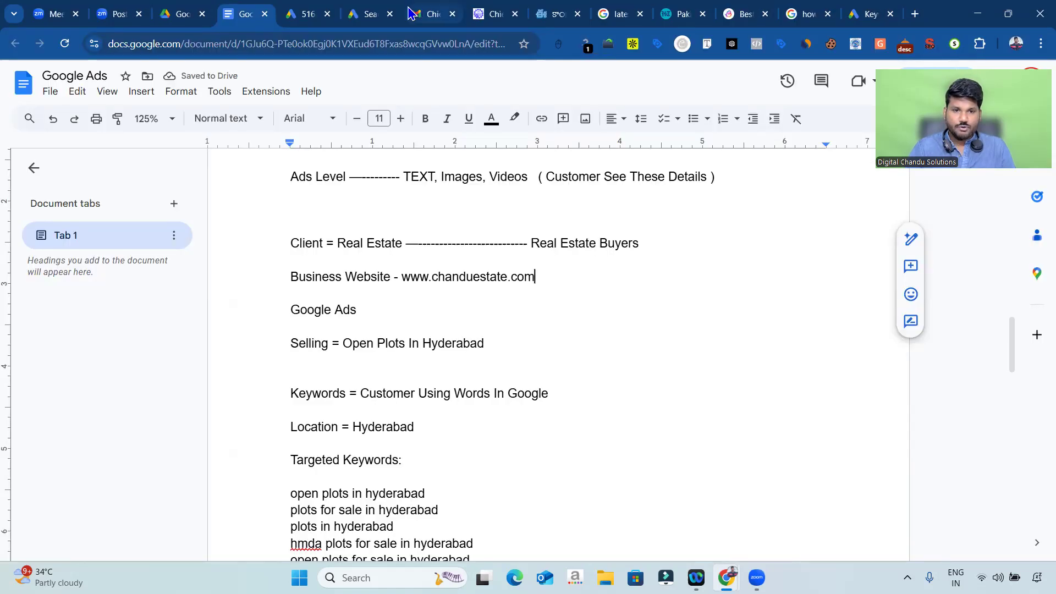
{"action": "left_click", "coordinate": [367, 13]}
{"action": "left_click", "coordinate": [336, 263]}
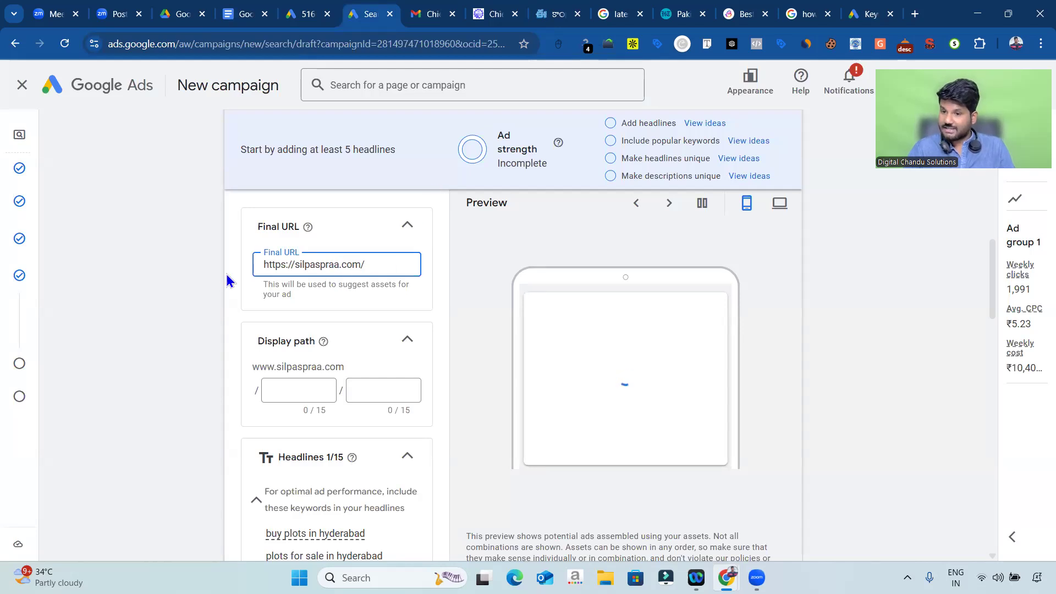
{"action": "left_click", "coordinate": [302, 284]}
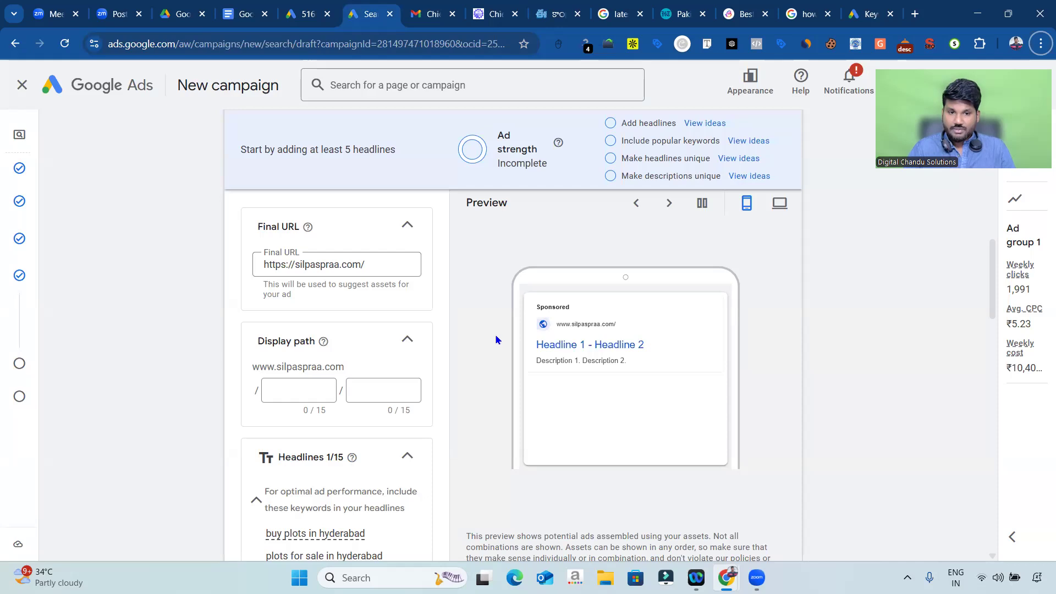
Step: Switch to the Google results for open plots in hyderabad and circle the web address of the codename10xin10y.com sponsored listing
{"action": "key", "text": "alt+Tab"}
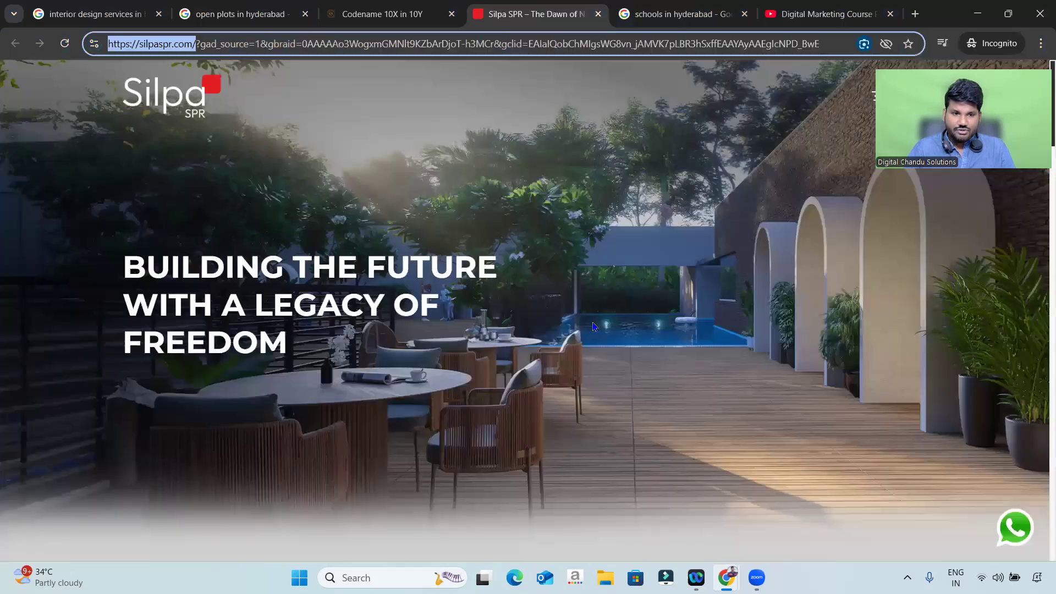
{"action": "left_click", "coordinate": [271, 7]}
{"action": "scroll", "coordinate": [679, 338], "scroll_direction": "up", "scroll_amount": 2}
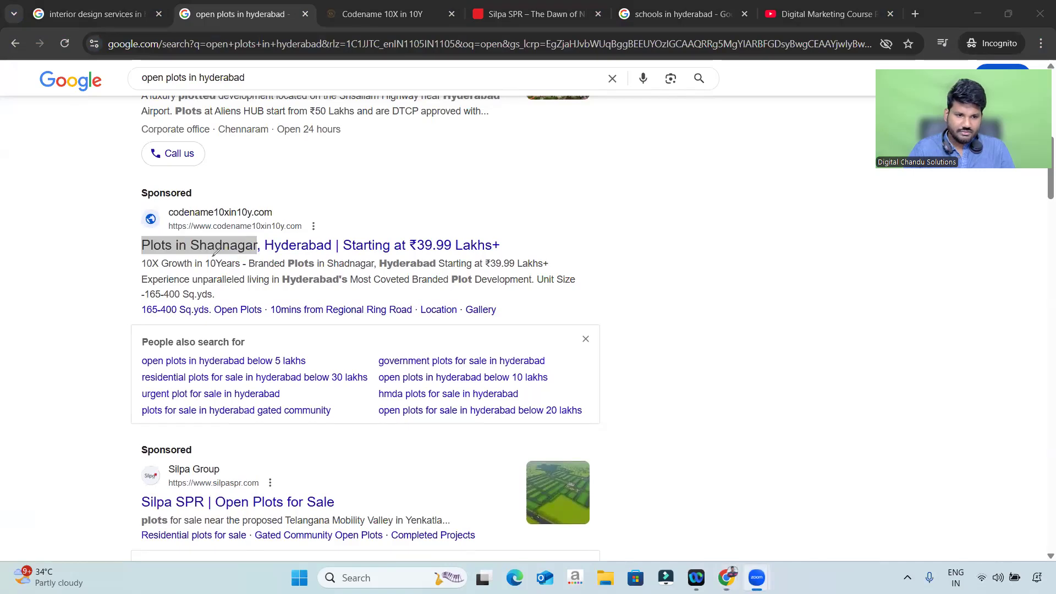
{"action": "mouse_move", "coordinate": [164, 221]}
{"action": "left_mouse_down"}
{"action": "mouse_move", "coordinate": [264, 214]}
{"action": "mouse_move", "coordinate": [301, 218]}
{"action": "mouse_move", "coordinate": [307, 229]}
{"action": "mouse_move", "coordinate": [187, 235]}
{"action": "mouse_move", "coordinate": [159, 228]}
{"action": "mouse_move", "coordinate": [164, 219]}
{"action": "left_mouse_up"}
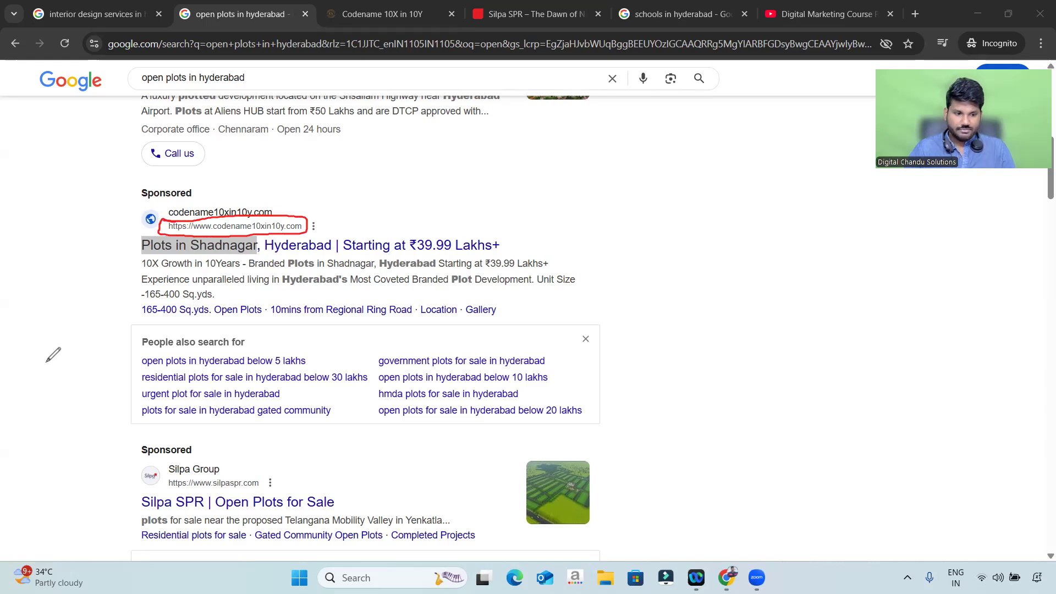
Step: Return to the campaign draft, outline the Sponsored label and web address in the ad preview, and clear the annotations
{"action": "key", "text": "alt+Tab"}
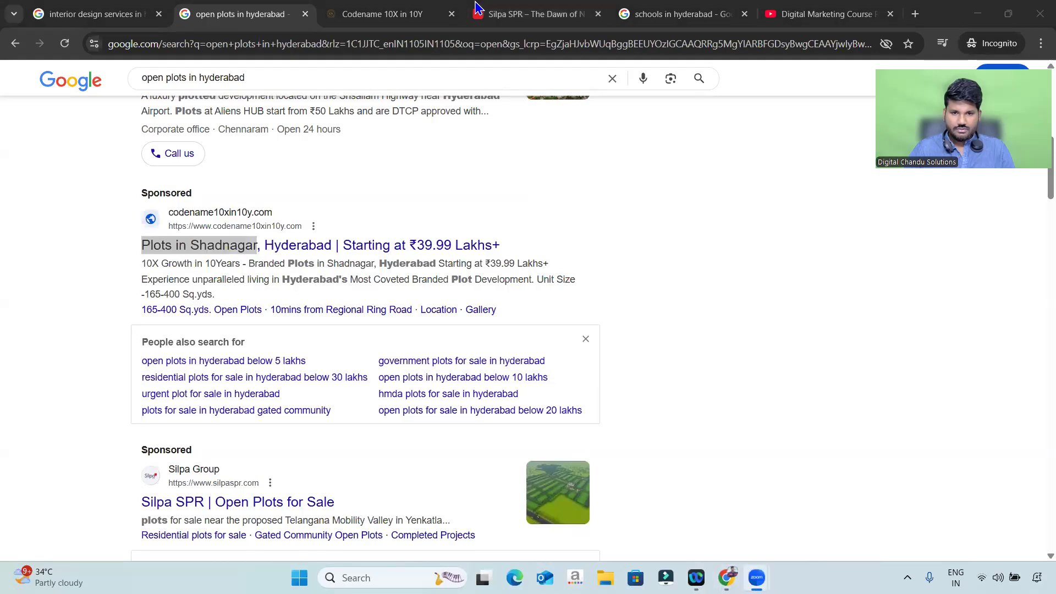
{"action": "key", "text": "alt+Tab"}
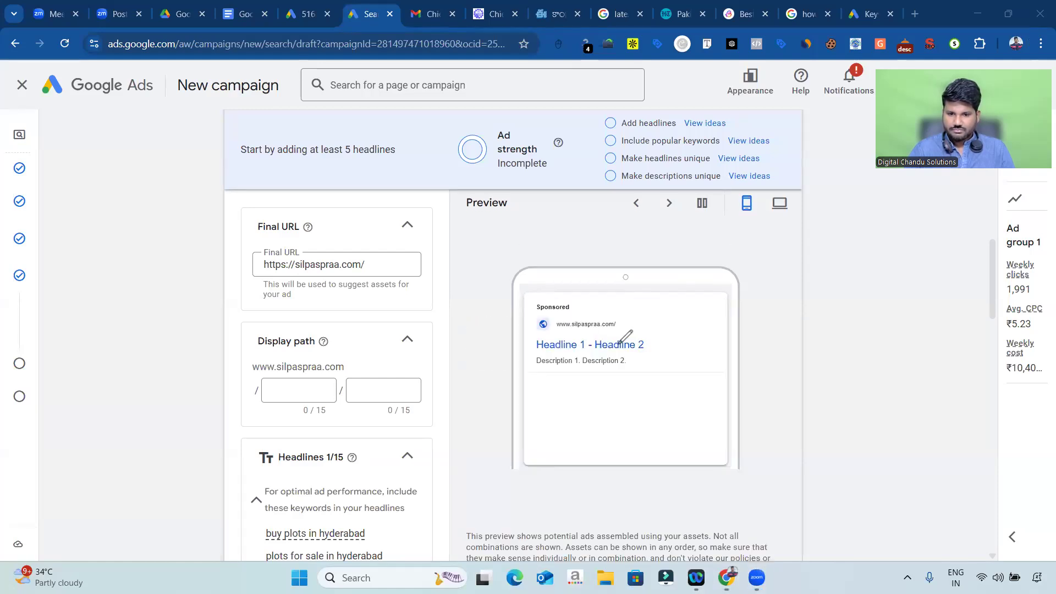
{"action": "mouse_move", "coordinate": [554, 317]}
{"action": "left_mouse_down"}
{"action": "mouse_move", "coordinate": [619, 312]}
{"action": "mouse_move", "coordinate": [619, 330]}
{"action": "mouse_move", "coordinate": [555, 332]}
{"action": "mouse_move", "coordinate": [561, 297]}
{"action": "mouse_move", "coordinate": [574, 299]}
{"action": "mouse_move", "coordinate": [576, 309]}
{"action": "mouse_move", "coordinate": [559, 312]}
{"action": "mouse_move", "coordinate": [527, 308]}
{"action": "mouse_move", "coordinate": [526, 297]}
{"action": "left_mouse_up"}
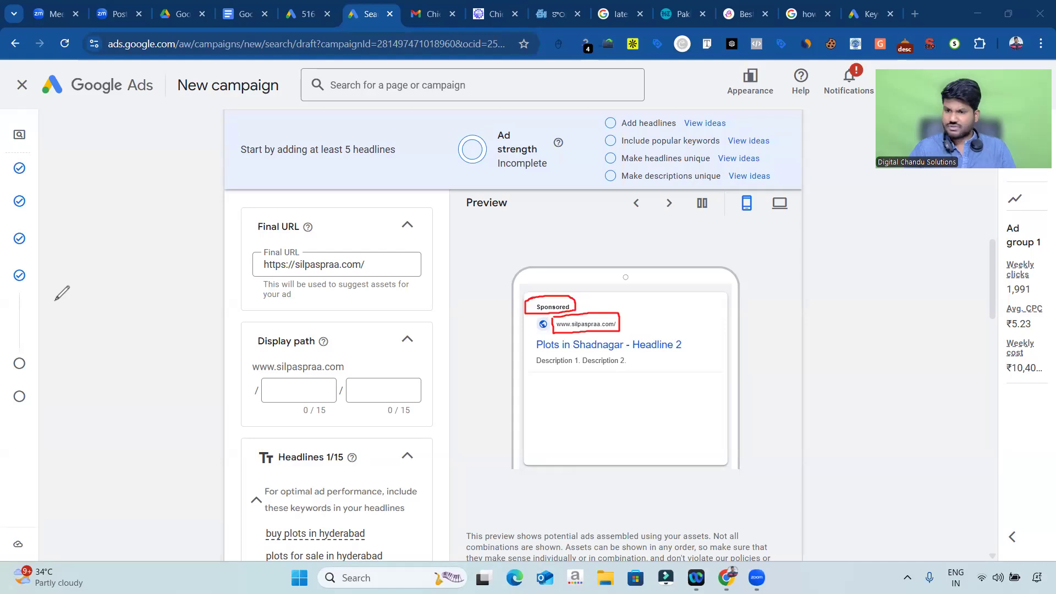
{"action": "key", "text": "e"}
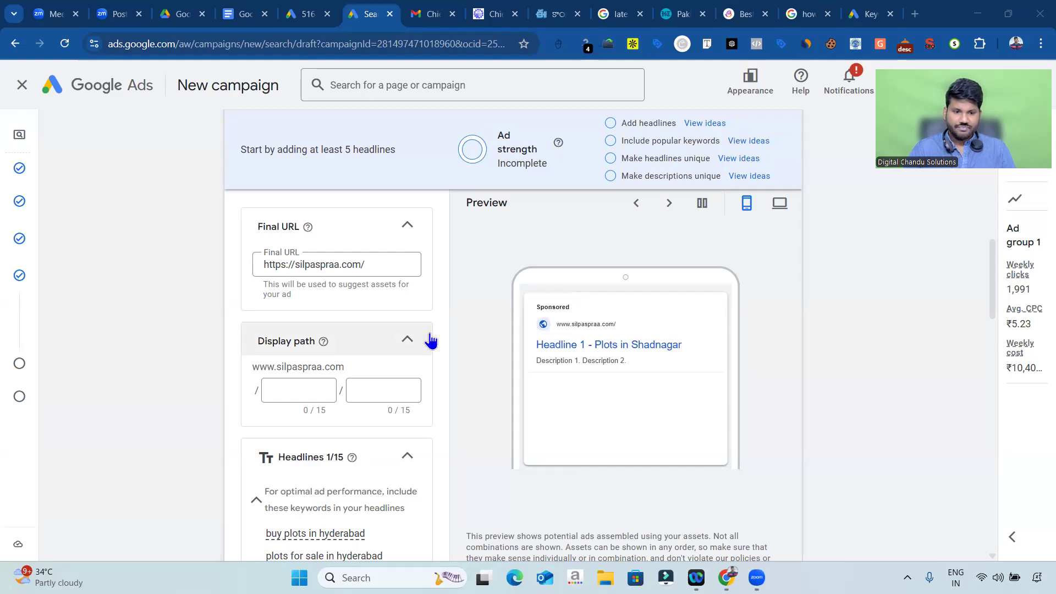
Step: Go to the ad's first display path field and examine the sponsored Google listings for an example of a display path
{"action": "scroll", "coordinate": [431, 341], "scroll_direction": "down", "scroll_amount": 1}
{"action": "scroll", "coordinate": [337, 292], "scroll_direction": "down", "scroll_amount": 2}
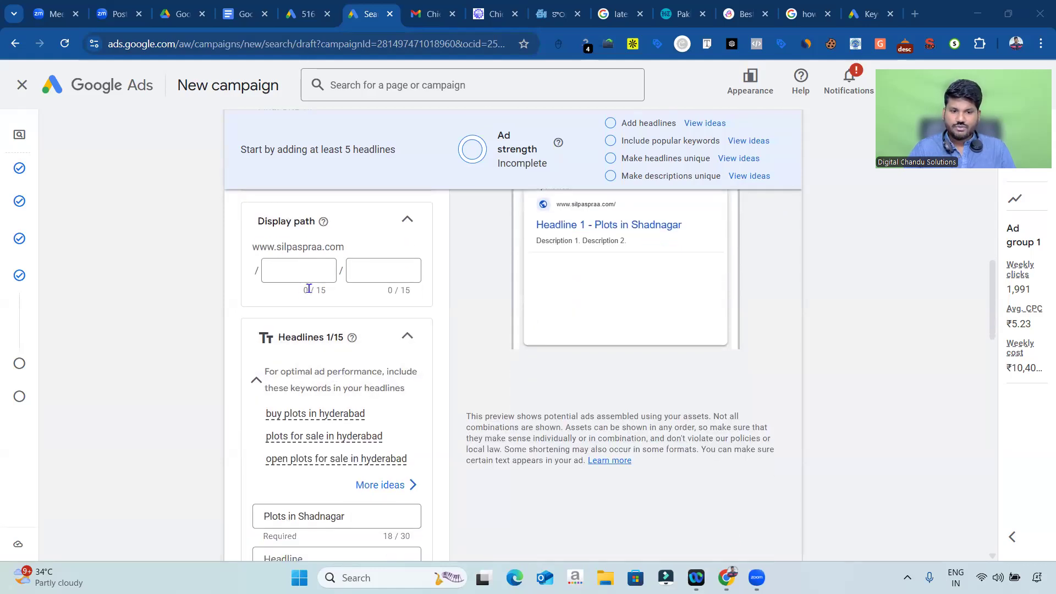
{"action": "left_click", "coordinate": [309, 268]}
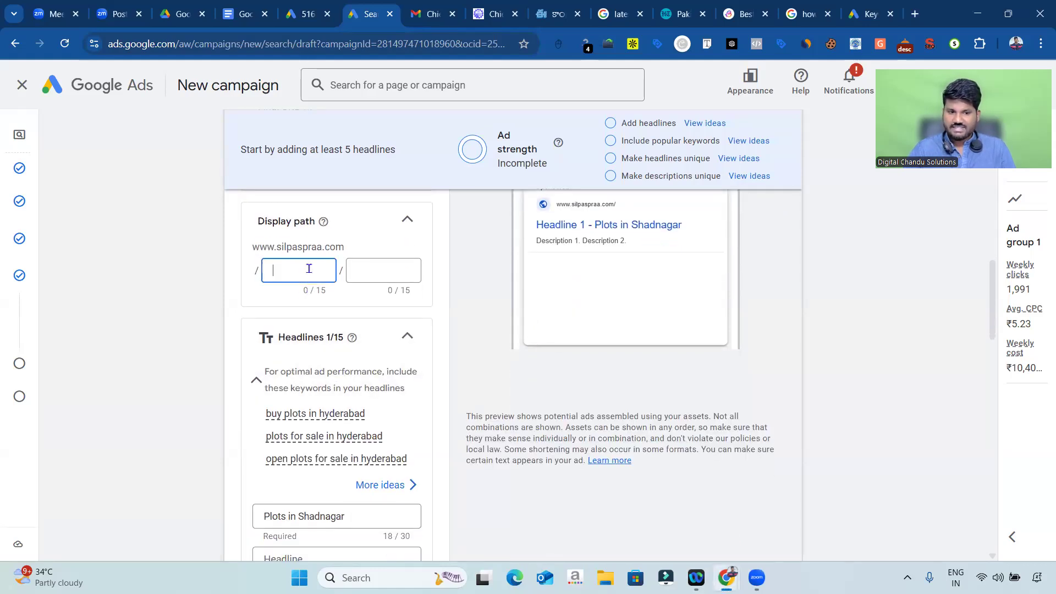
{"action": "key", "text": "alt+Tab"}
{"action": "key", "text": "alt+Tab"}
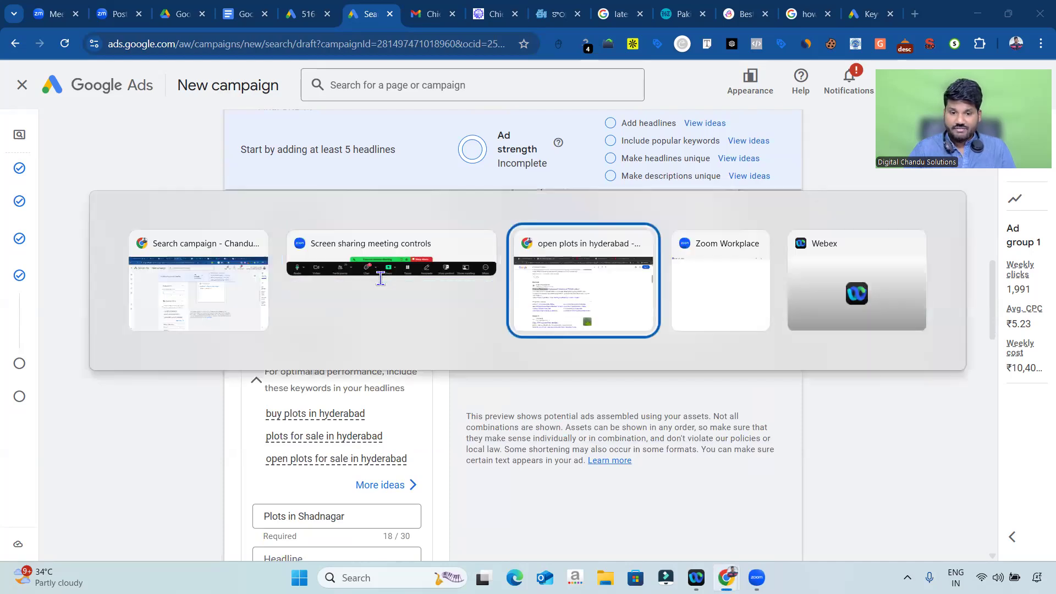
{"action": "scroll", "coordinate": [504, 239], "scroll_direction": "up", "scroll_amount": 2}
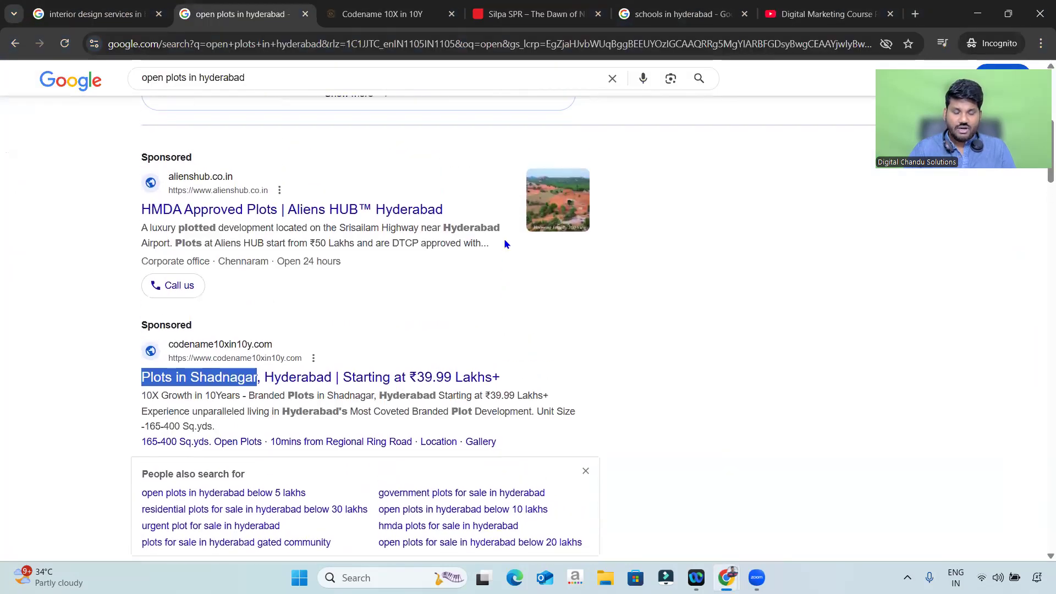
{"action": "scroll", "coordinate": [504, 239], "scroll_direction": "down", "scroll_amount": 4}
{"action": "scroll", "coordinate": [504, 243], "scroll_direction": "down", "scroll_amount": 3}
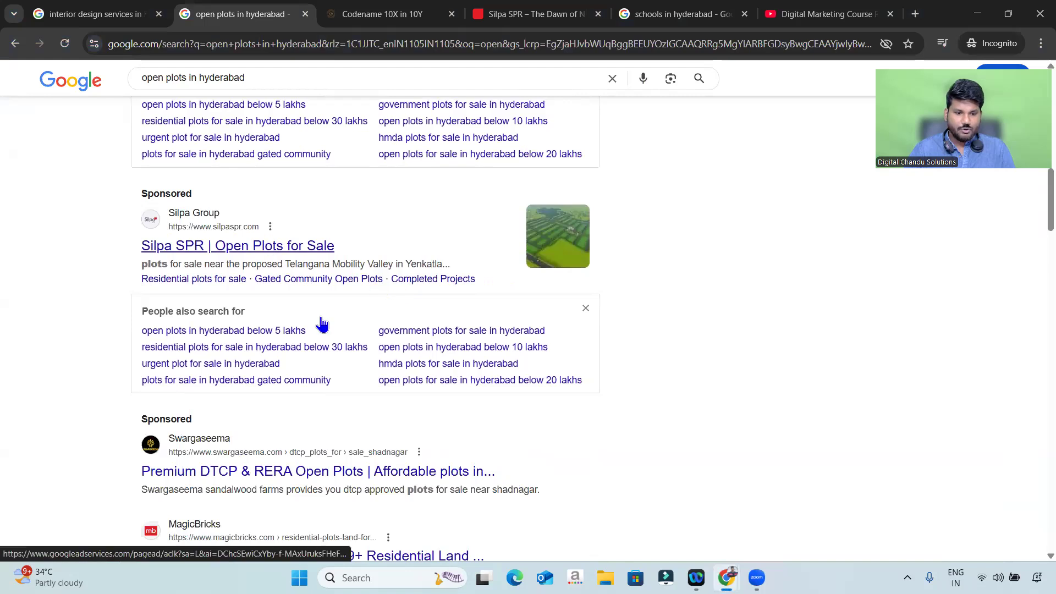
{"action": "scroll", "coordinate": [380, 364], "scroll_direction": "down", "scroll_amount": 2}
{"action": "scroll", "coordinate": [330, 344], "scroll_direction": "down", "scroll_amount": 1}
{"action": "scroll", "coordinate": [288, 313], "scroll_direction": "up", "scroll_amount": 3}
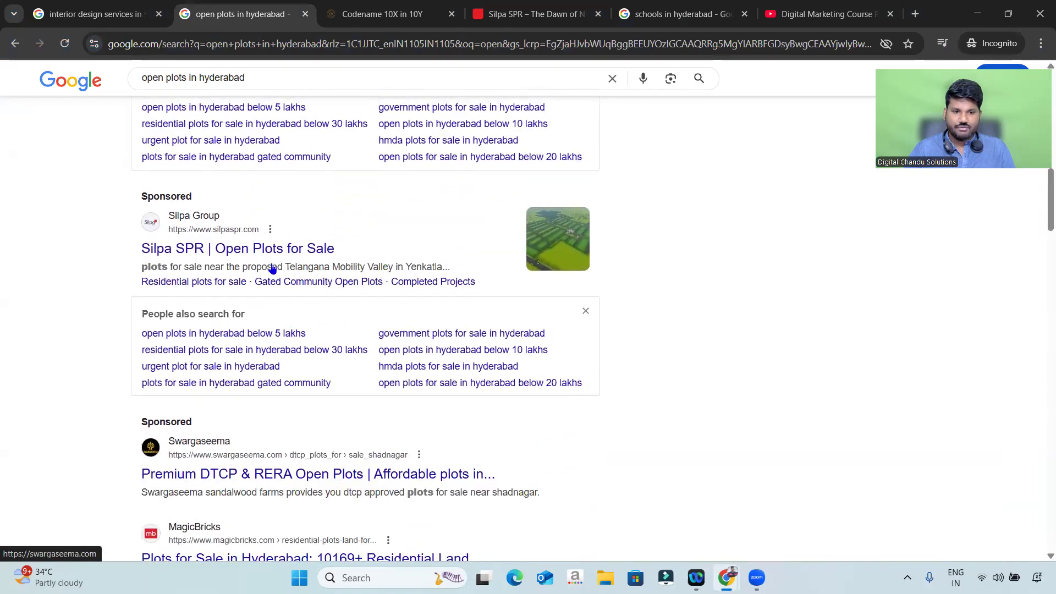
{"action": "scroll", "coordinate": [271, 231], "scroll_direction": "up", "scroll_amount": 4}
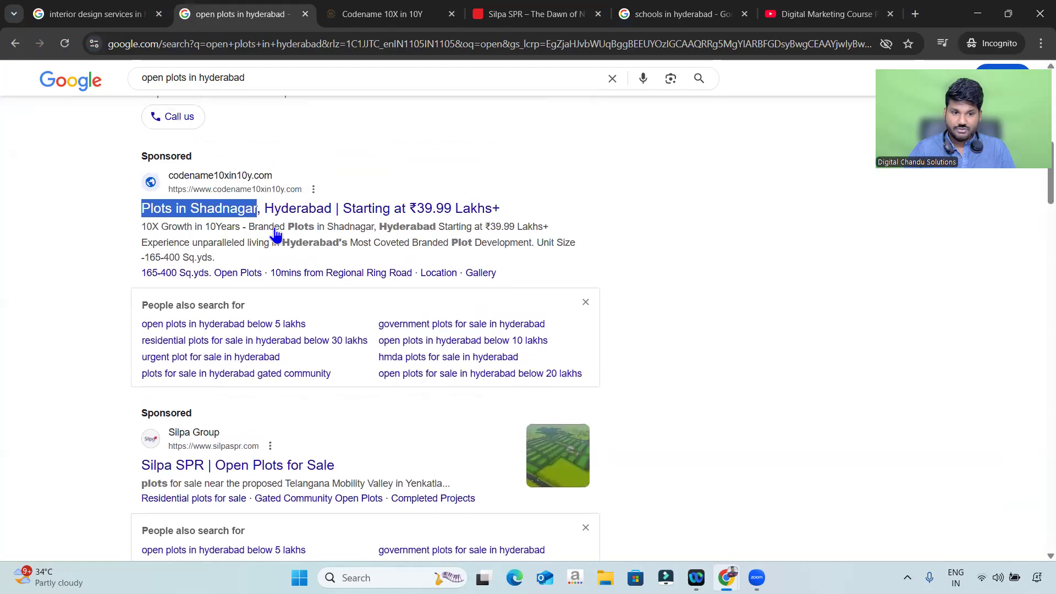
{"action": "scroll", "coordinate": [295, 198], "scroll_direction": "up", "scroll_amount": 4}
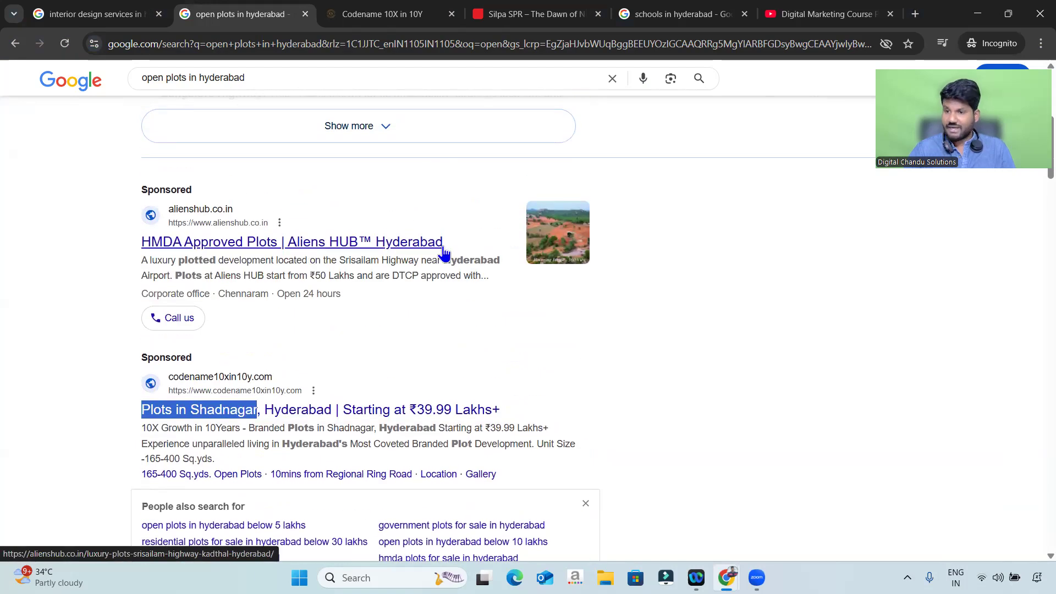
{"action": "scroll", "coordinate": [446, 246], "scroll_direction": "down", "scroll_amount": 5}
{"action": "scroll", "coordinate": [444, 253], "scroll_direction": "down", "scroll_amount": 3}
{"action": "scroll", "coordinate": [434, 256], "scroll_direction": "down", "scroll_amount": 3}
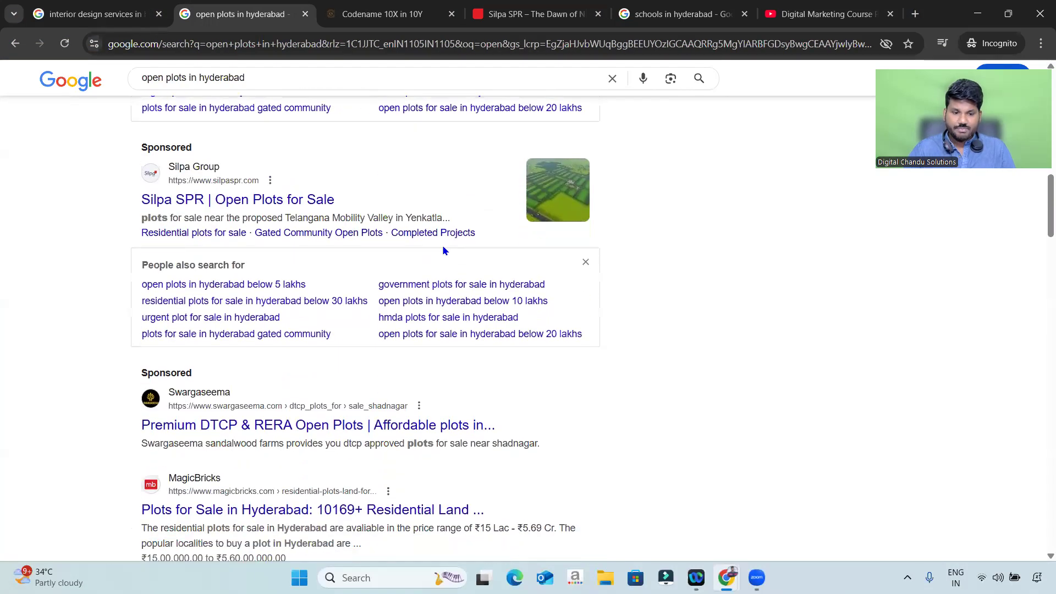
Step: Mark dtcp_plots_for and sale_shadnagar in the Swargaseema listing's address as parts 1 and 2, clear the marks, and return to the campaign draft
{"action": "left_click", "coordinate": [662, 485]}
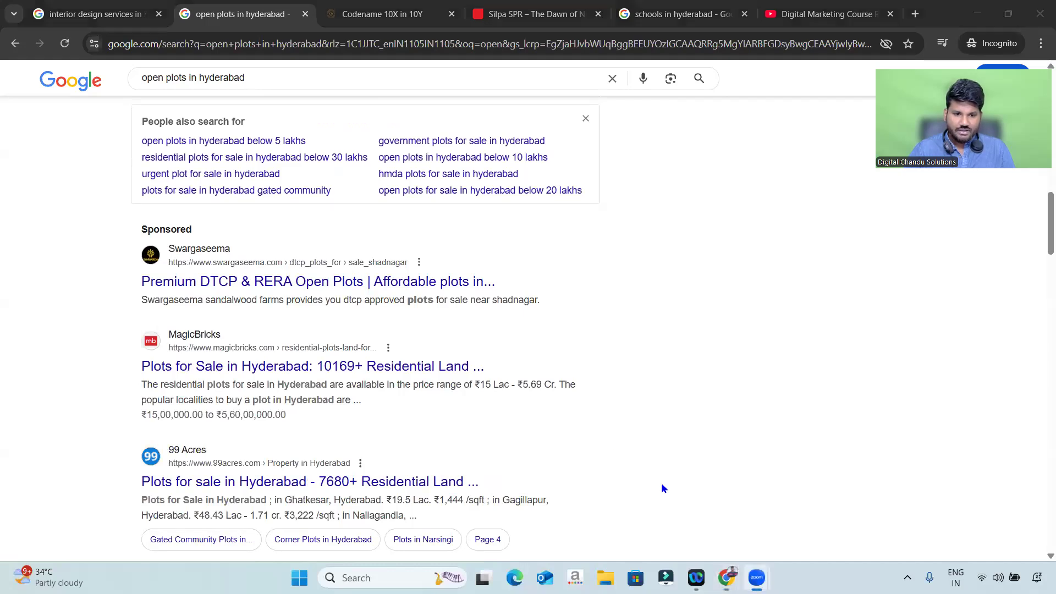
{"action": "mouse_move", "coordinate": [286, 255]}
{"action": "left_mouse_down"}
{"action": "mouse_move", "coordinate": [341, 256]}
{"action": "mouse_move", "coordinate": [342, 269]}
{"action": "mouse_move", "coordinate": [297, 270]}
{"action": "mouse_move", "coordinate": [289, 254]}
{"action": "mouse_move", "coordinate": [405, 249]}
{"action": "mouse_move", "coordinate": [413, 259]}
{"action": "mouse_move", "coordinate": [394, 274]}
{"action": "mouse_move", "coordinate": [344, 267]}
{"action": "mouse_move", "coordinate": [345, 250]}
{"action": "mouse_move", "coordinate": [307, 245]}
{"action": "left_mouse_up"}
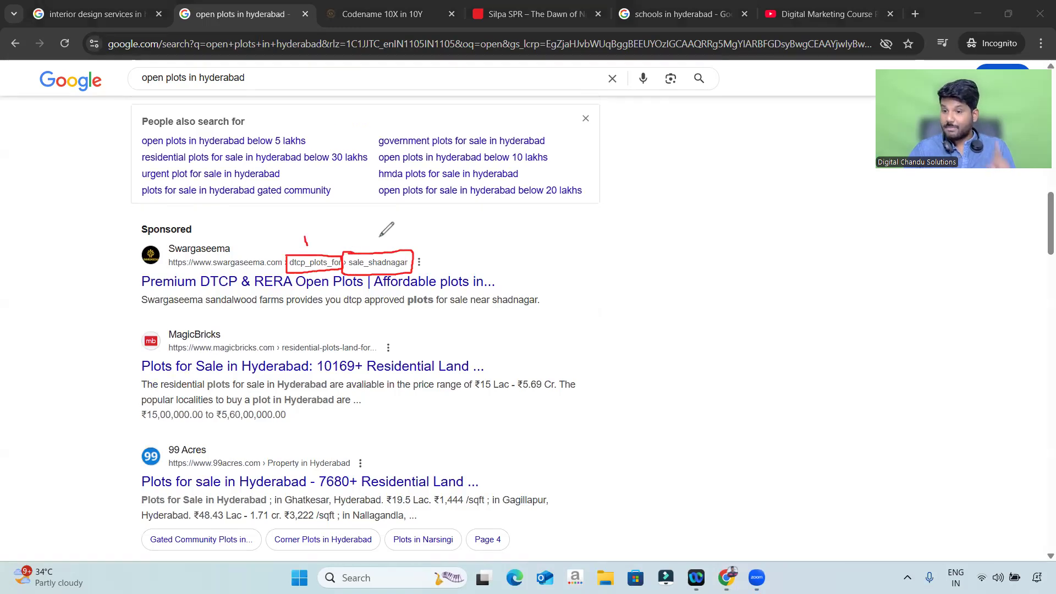
{"action": "mouse_move", "coordinate": [371, 238]}
{"action": "left_mouse_down"}
{"action": "mouse_move", "coordinate": [384, 250]}
{"action": "mouse_move", "coordinate": [401, 235]}
{"action": "left_mouse_up"}
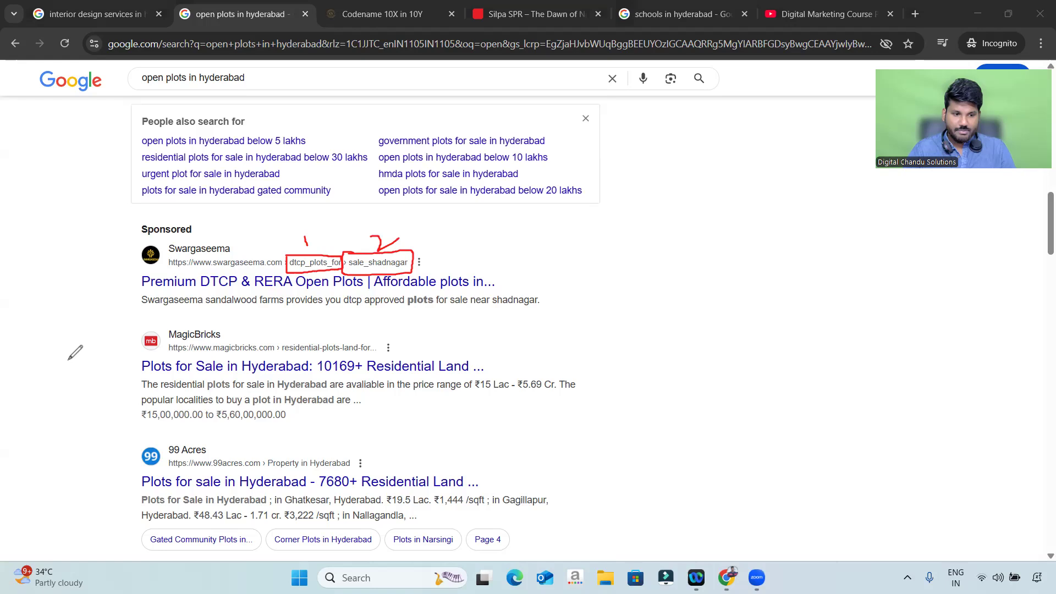
{"action": "key", "text": "Escape"}
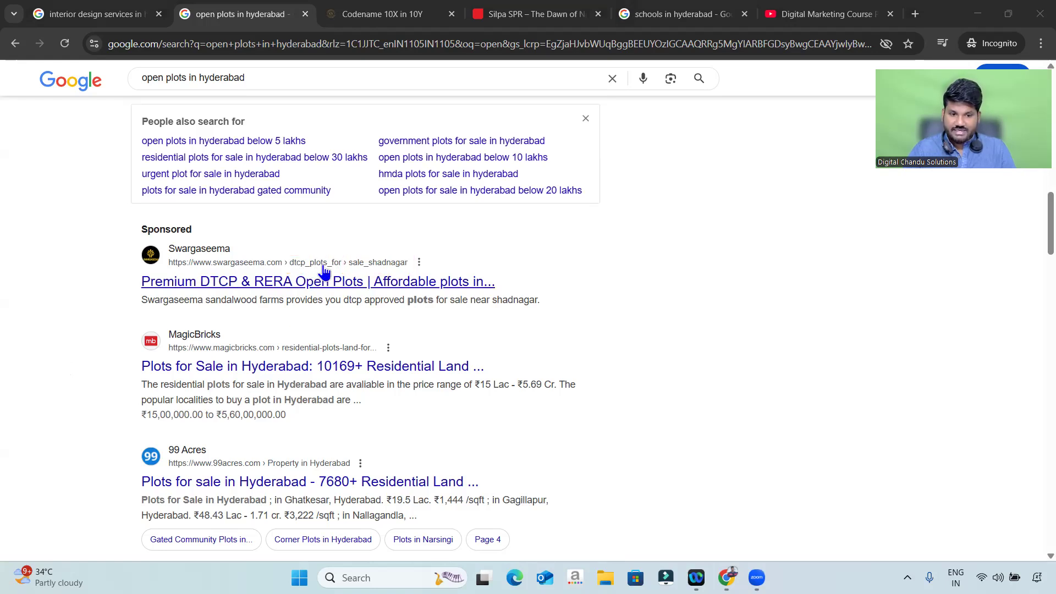
{"action": "key", "text": "alt+Tab"}
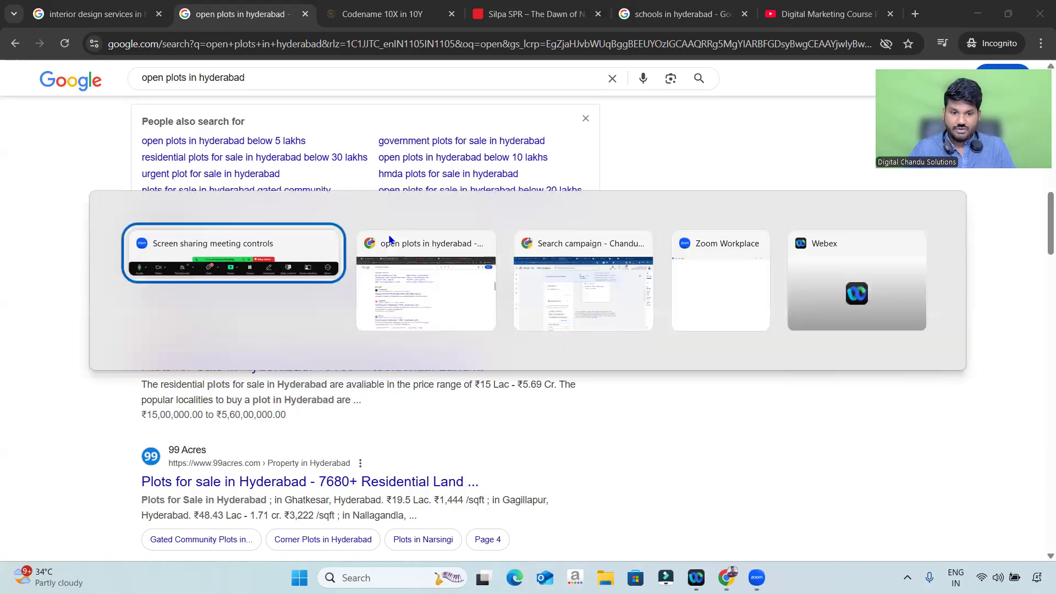
{"action": "key", "text": "alt+Tab"}
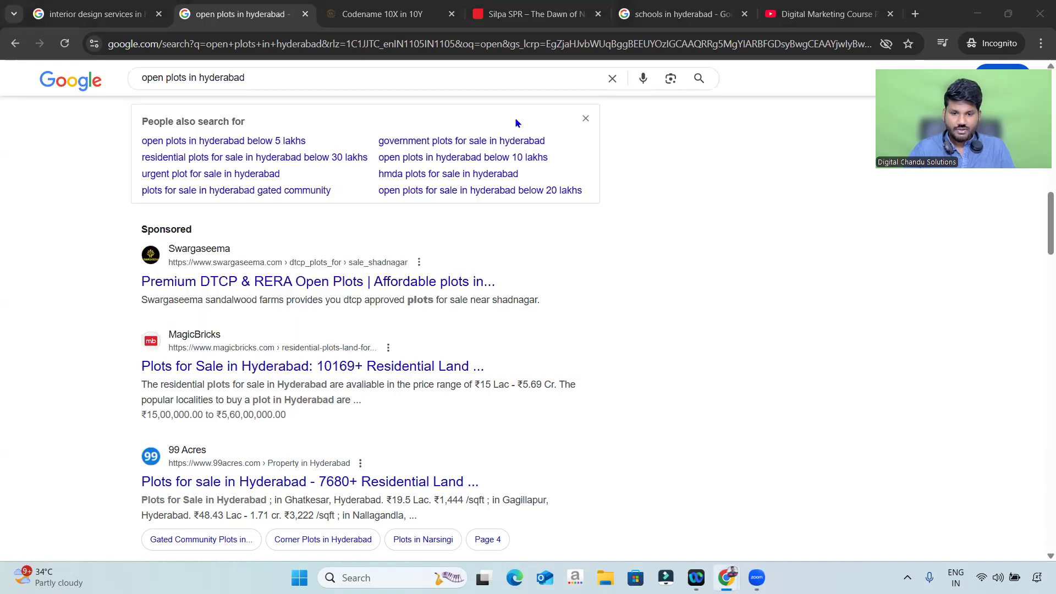
{"action": "key", "text": "alt+Tab"}
{"action": "key", "text": "alt+Tab"}
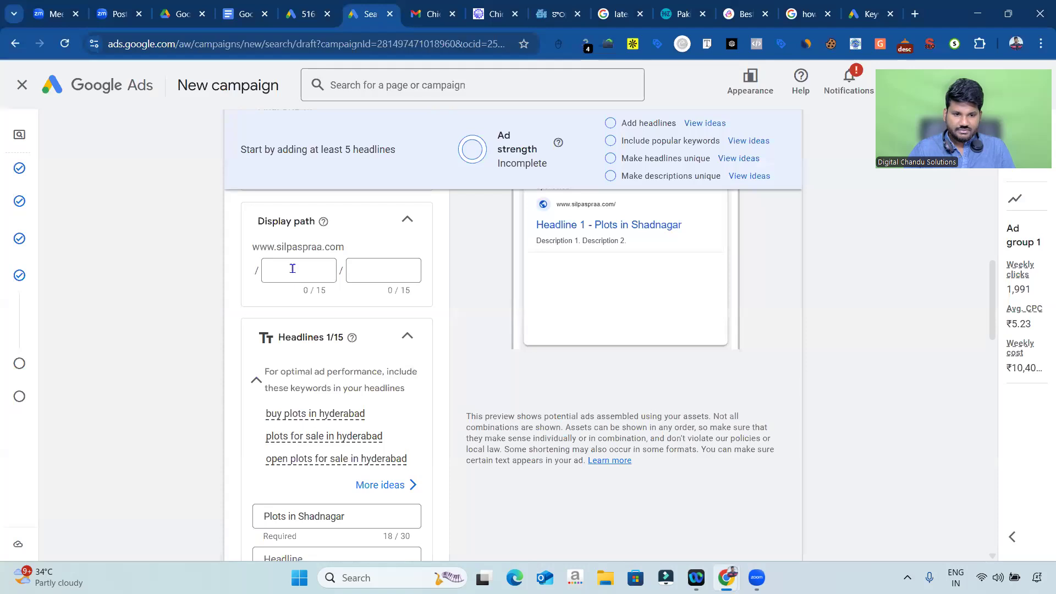
Step: Enter dtcp_plots_for as the first part of the ad's display path
{"action": "left_click", "coordinate": [292, 269]}
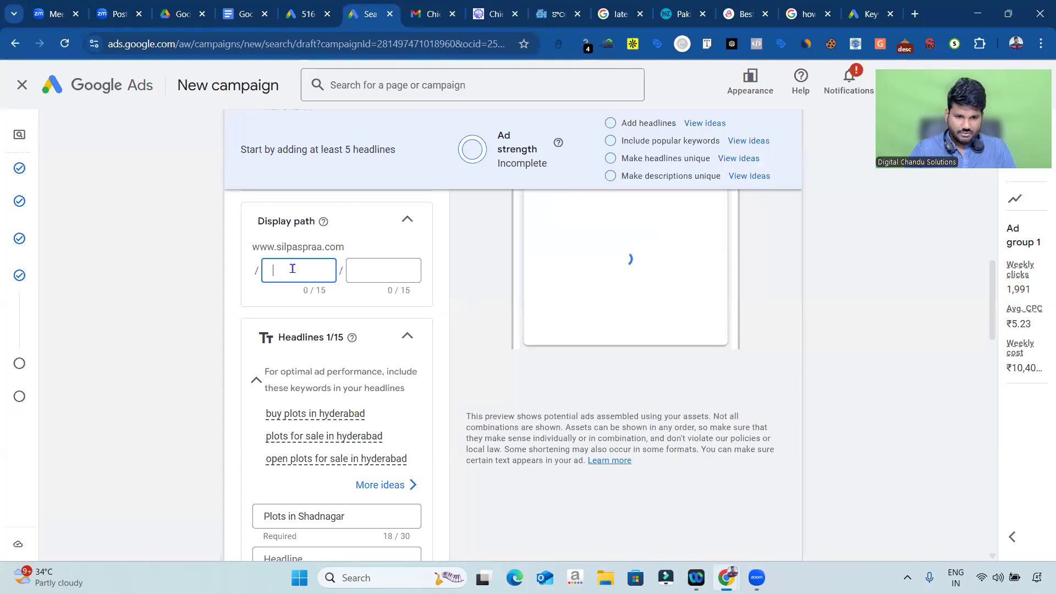
{"action": "type", "text": "dt"}
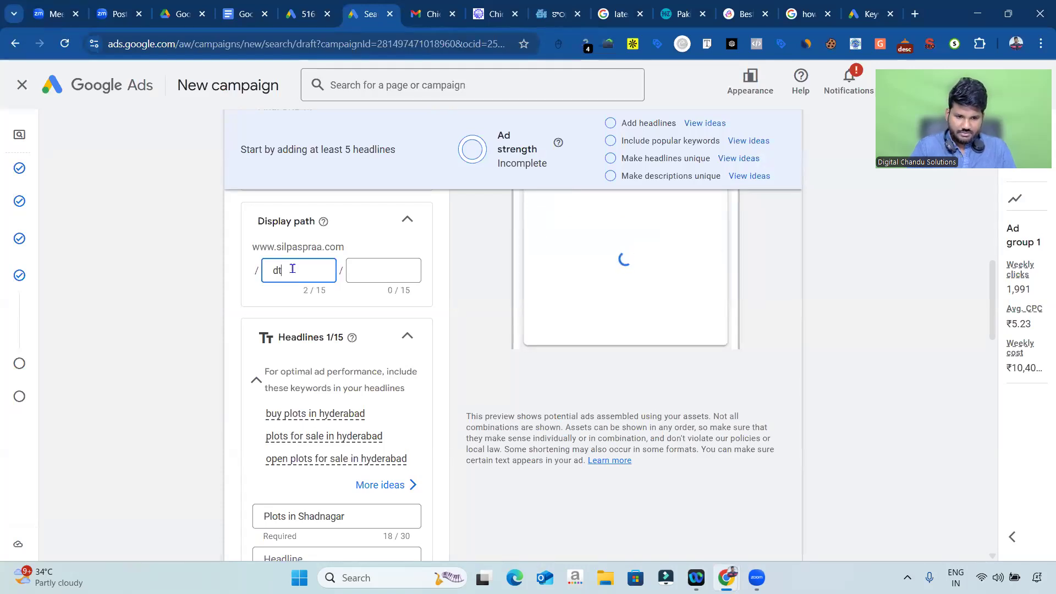
{"action": "type", "text": "cp"}
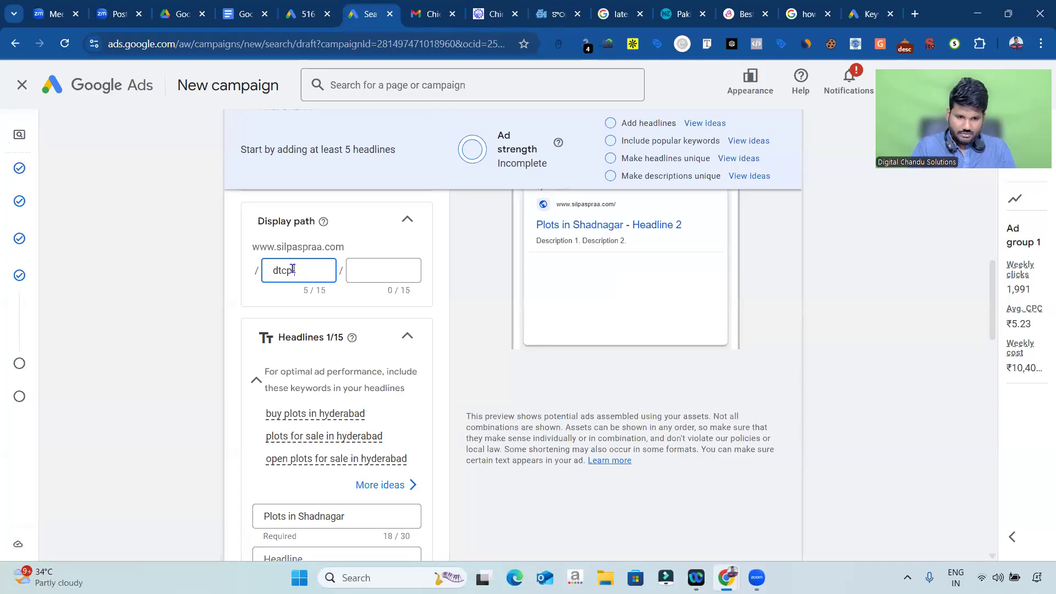
{"action": "type", "text": "-"}
{"action": "key", "text": "BackSpace"}
{"action": "type", "text": "_"}
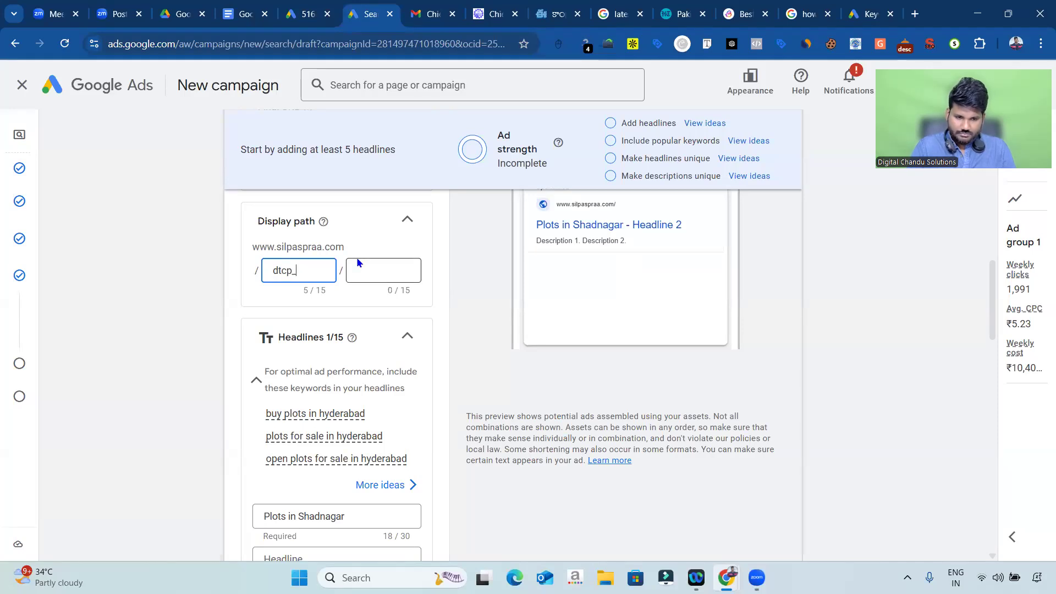
{"action": "type", "text": "plot"}
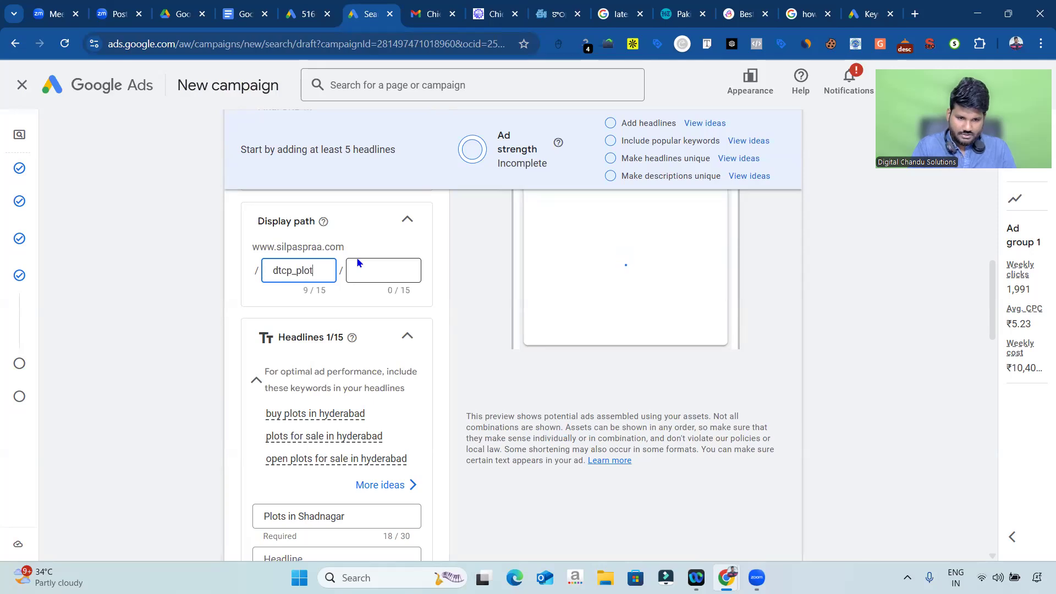
{"action": "type", "text": "s_for"}
Step: Enter sale_Shadhnager as the second part of the display path and point out the web address in the ad preview
{"action": "left_click", "coordinate": [367, 265]}
{"action": "type", "text": "sale"}
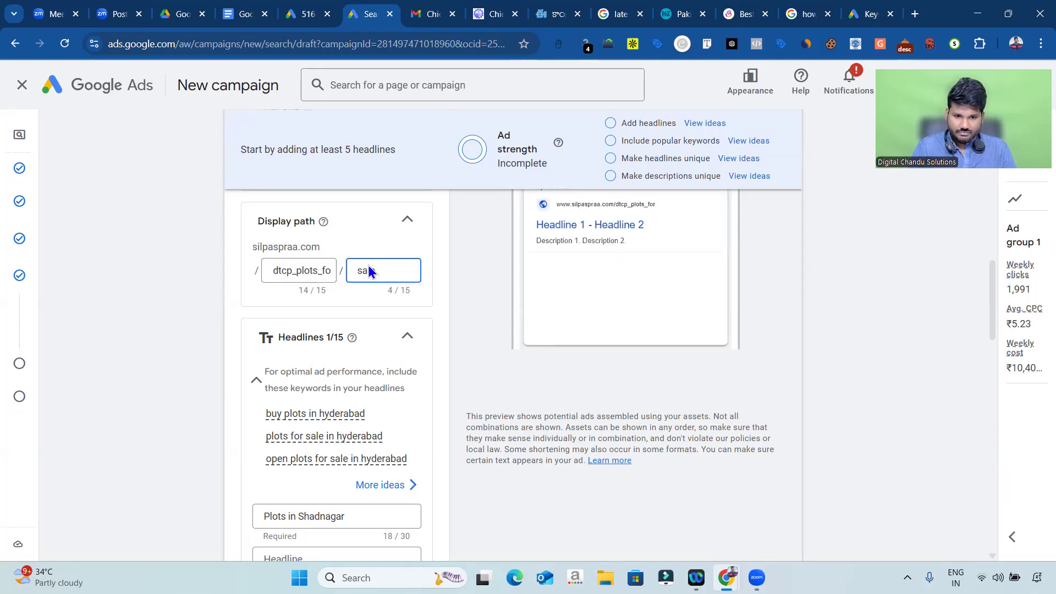
{"action": "type", "text": " _Shadhnager"}
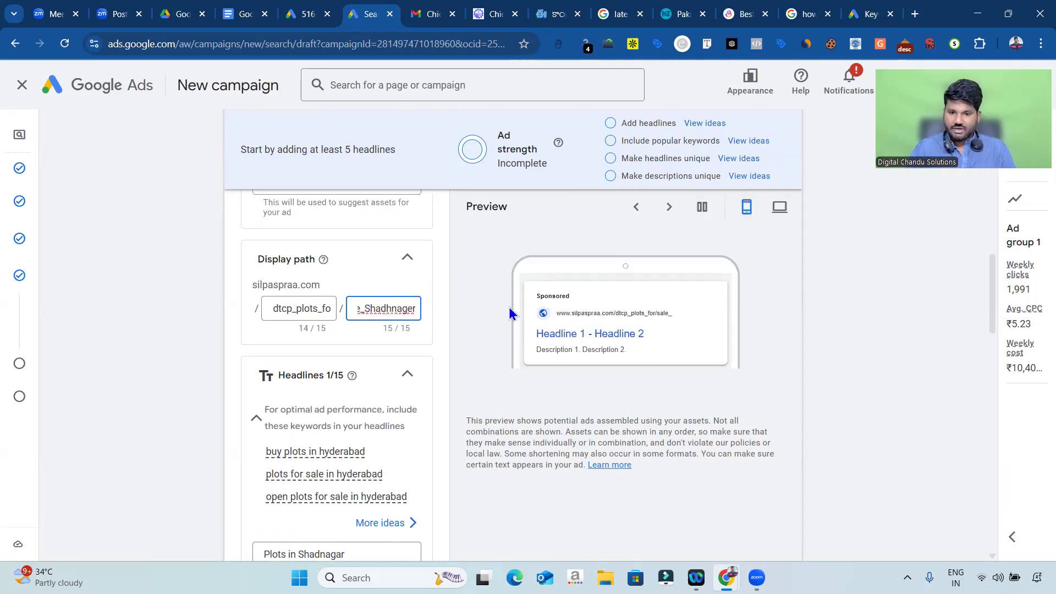
{"action": "left_click", "coordinate": [537, 413]}
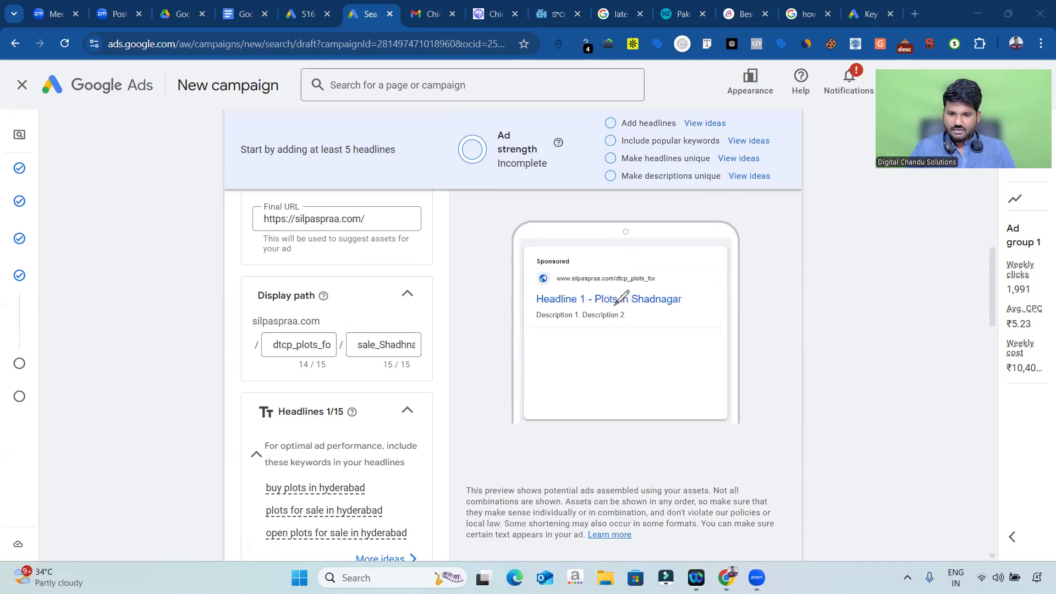
{"action": "mouse_move", "coordinate": [619, 273]}
{"action": "left_mouse_down"}
{"action": "mouse_move", "coordinate": [661, 282]}
{"action": "mouse_move", "coordinate": [632, 287]}
{"action": "mouse_move", "coordinate": [617, 277]}
{"action": "left_mouse_up"}
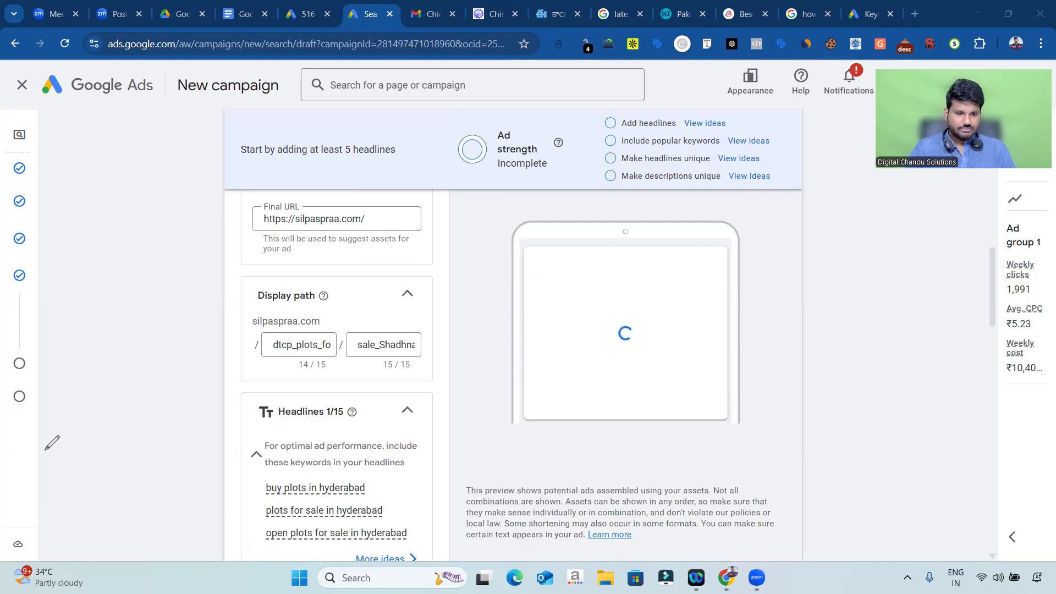
Step: Go to the ad's headline fields, highlight the Swargaseema listing's headline in the Google results as an example, and return to the draft
{"action": "scroll", "coordinate": [306, 404], "scroll_direction": "down", "scroll_amount": 5}
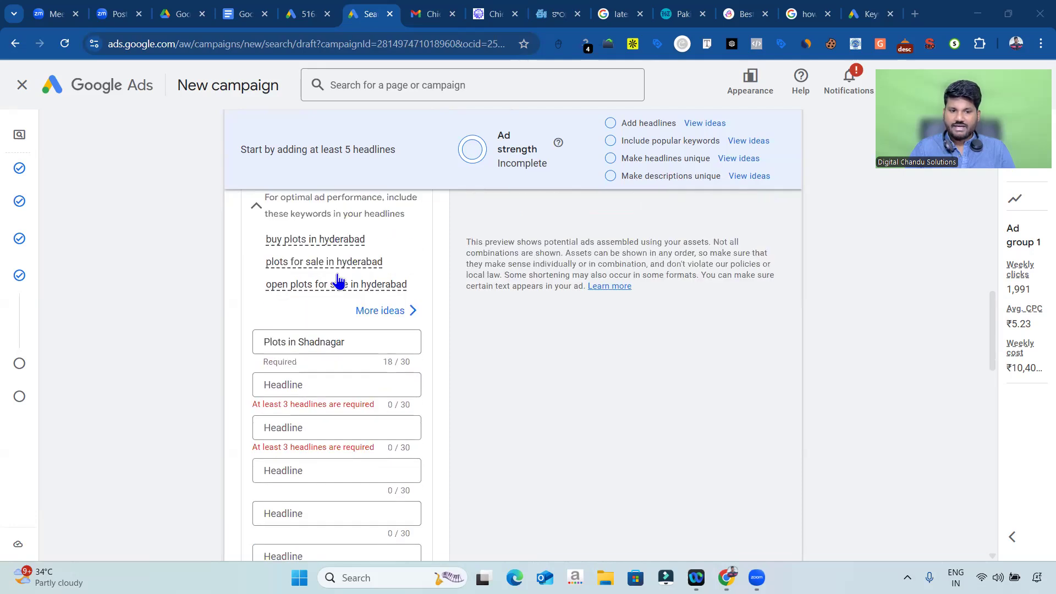
{"action": "scroll", "coordinate": [451, 341], "scroll_direction": "up", "scroll_amount": 1}
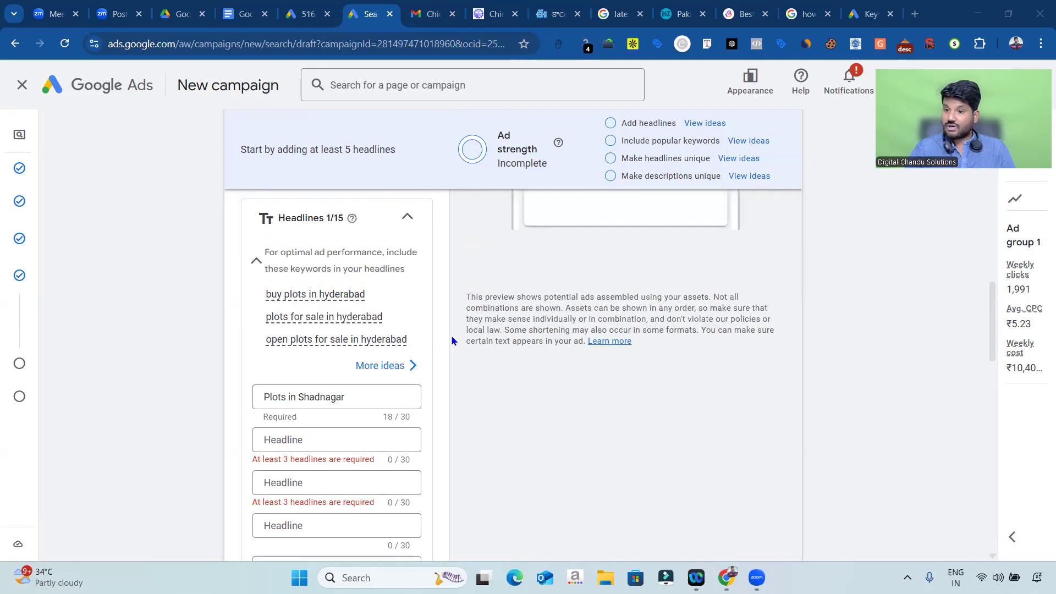
{"action": "key", "text": "alt+Tab"}
{"action": "key", "text": "alt+Tab"}
{"action": "left_click", "coordinate": [557, 334]}
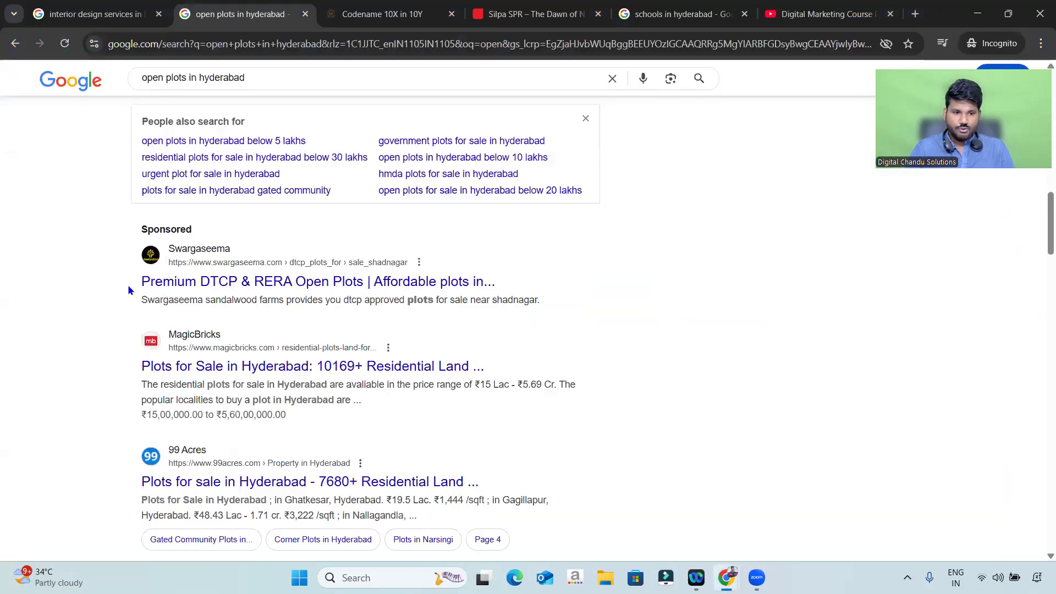
{"action": "left_click_drag", "start_coordinate": [465, 269], "coordinate": [503, 278]}
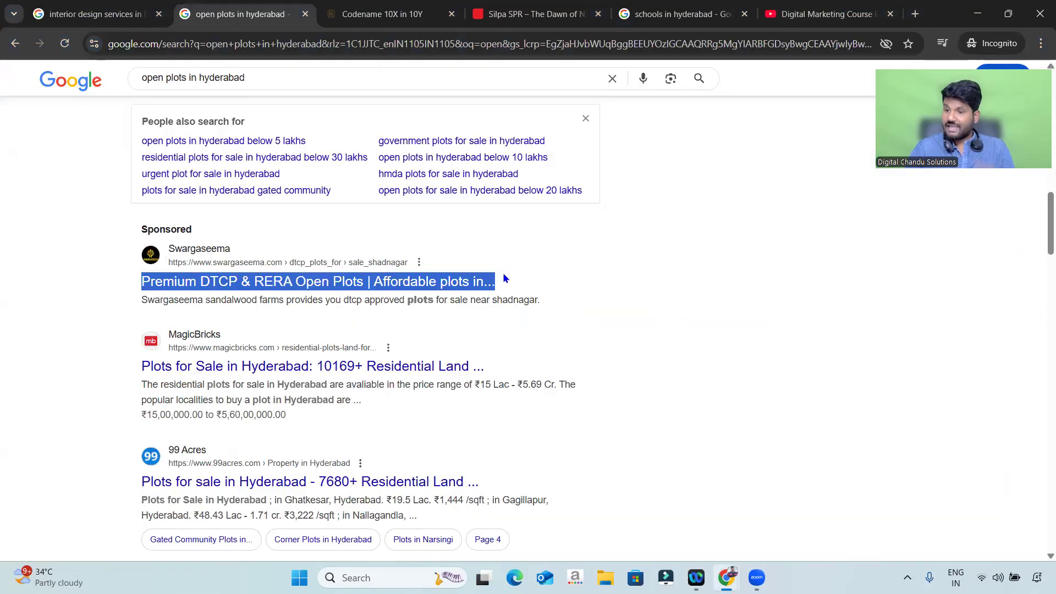
{"action": "key", "text": "alt+Tab"}
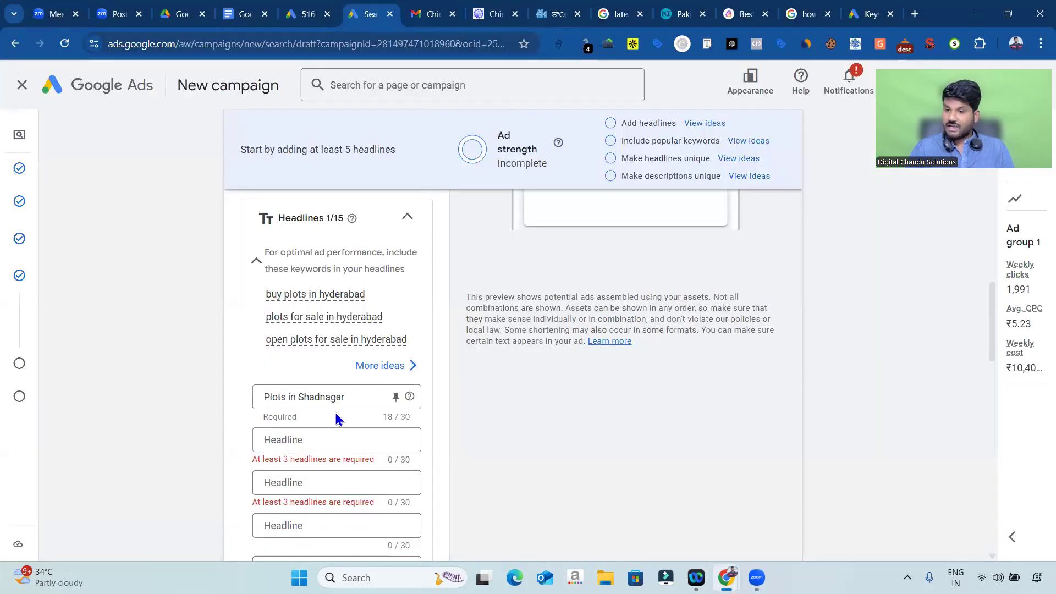
Step: Copy the keyword open plots in hyderabad from the Google Ads notes document into the ad's second headline
{"action": "left_click", "coordinate": [246, 14]}
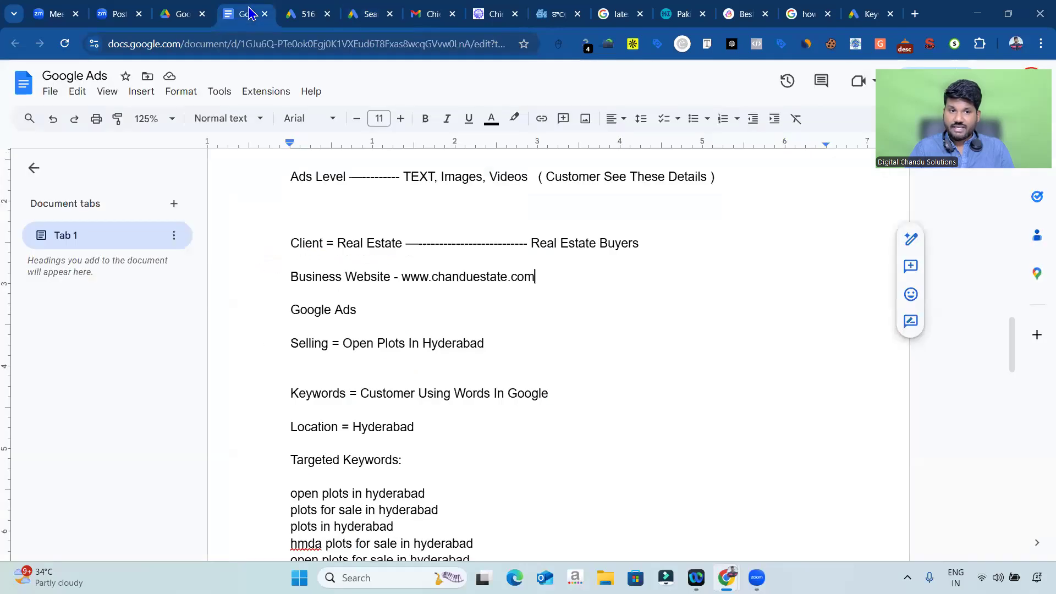
{"action": "scroll", "coordinate": [292, 335], "scroll_direction": "down", "scroll_amount": 5}
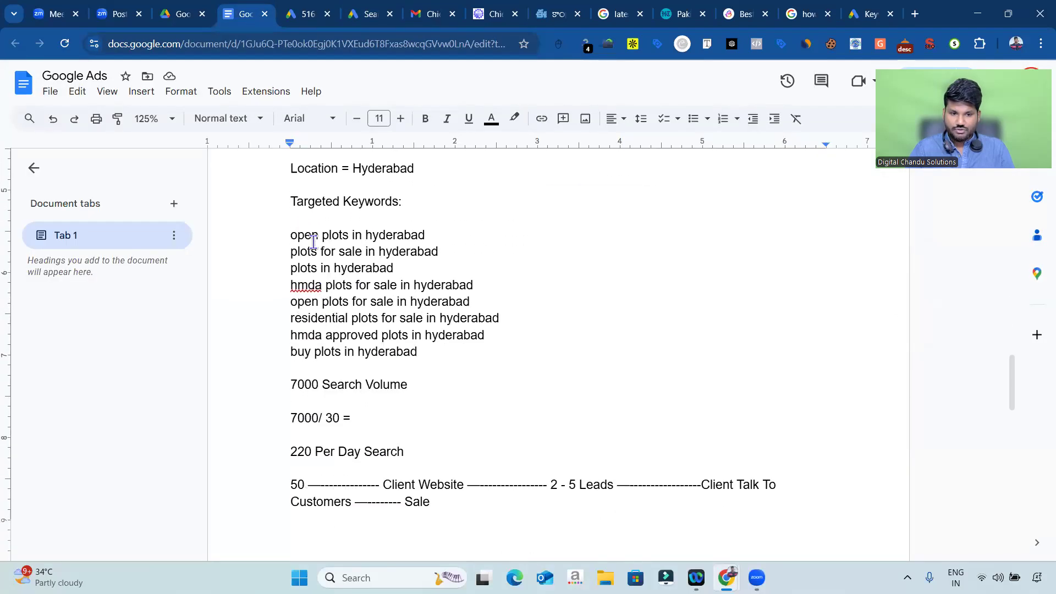
{"action": "left_click_drag", "start_coordinate": [289, 233], "coordinate": [448, 238]}
{"action": "key", "text": "ctrl+c"}
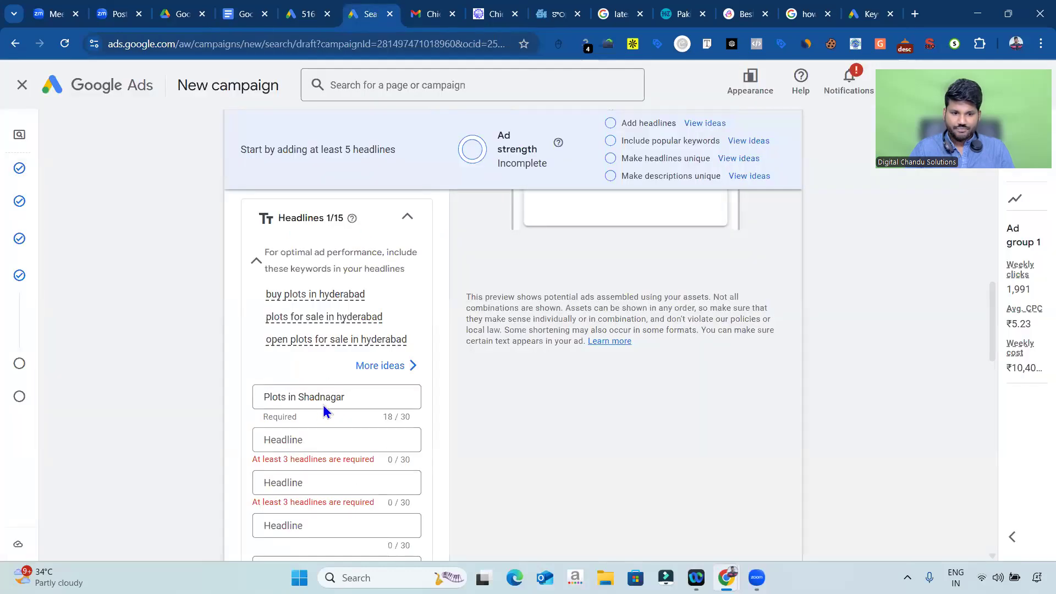
{"action": "left_click", "coordinate": [306, 444]}
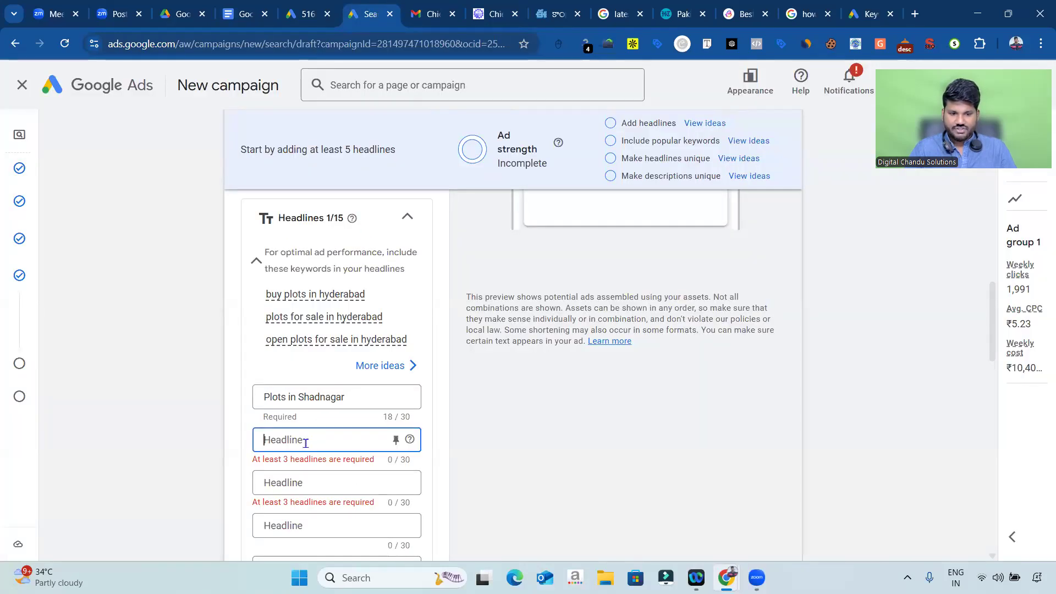
{"action": "key", "text": "ctrl+v"}
{"action": "scroll", "coordinate": [383, 367], "scroll_direction": "down", "scroll_amount": 3}
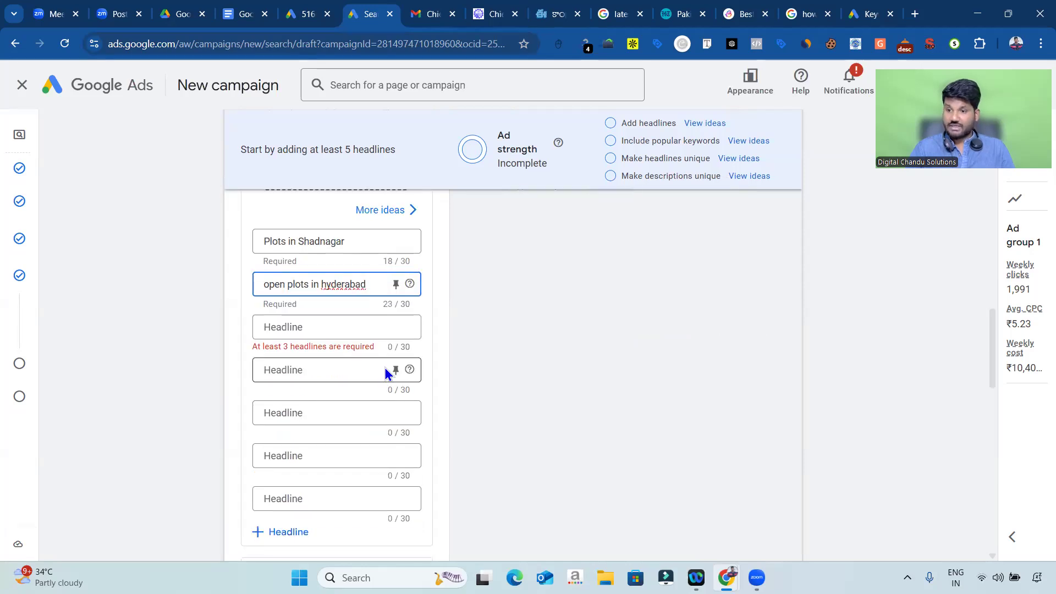
Step: Copy the keyword plots for sale in hyderabad from the notes document into the ad's third headline
{"action": "left_click", "coordinate": [251, 18]}
{"action": "left_click_drag", "start_coordinate": [290, 251], "coordinate": [453, 250]}
{"action": "key", "text": "ctrl+c"}
{"action": "left_click", "coordinate": [385, 13]}
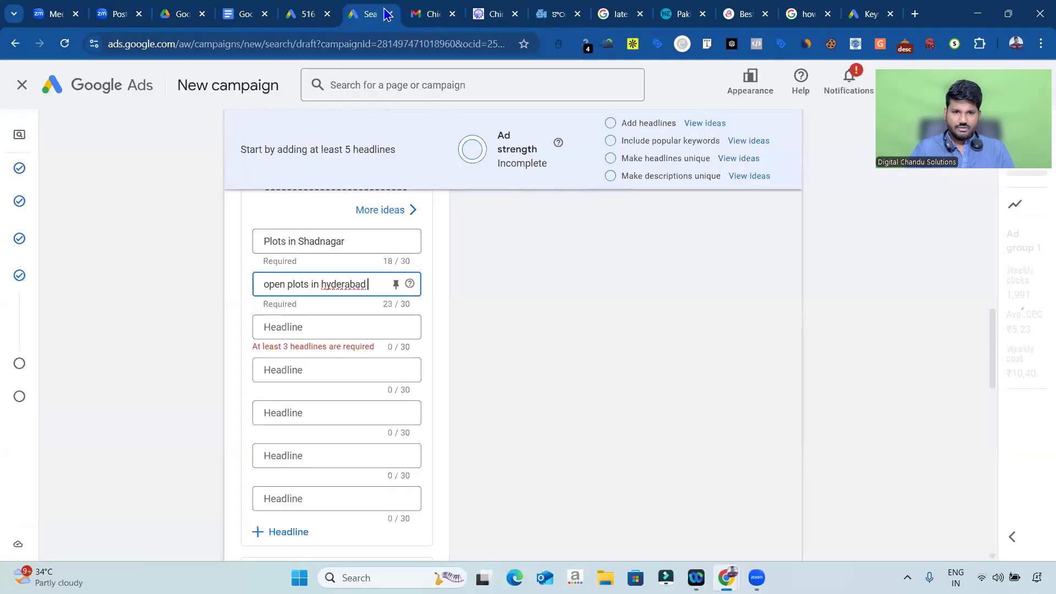
{"action": "left_click", "coordinate": [299, 331]}
{"action": "key", "text": "ctrl+v"}
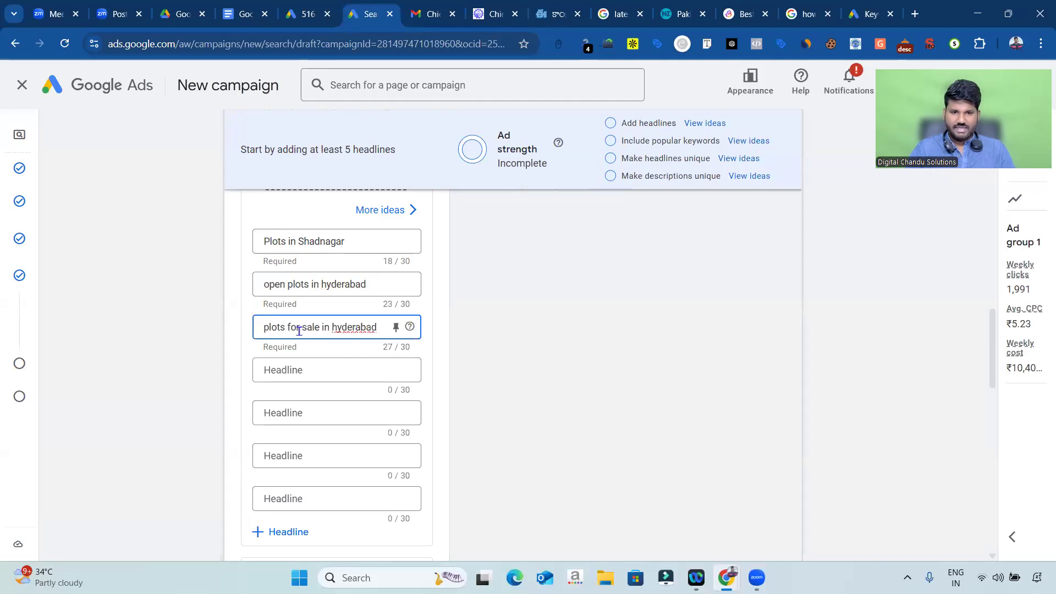
Step: Copy the keyword plots in hyderabad from the notes document into the ad's fourth headline
{"action": "left_click", "coordinate": [241, 14]}
{"action": "left_click_drag", "start_coordinate": [284, 269], "coordinate": [395, 269]}
{"action": "key", "text": "ctrl+c"}
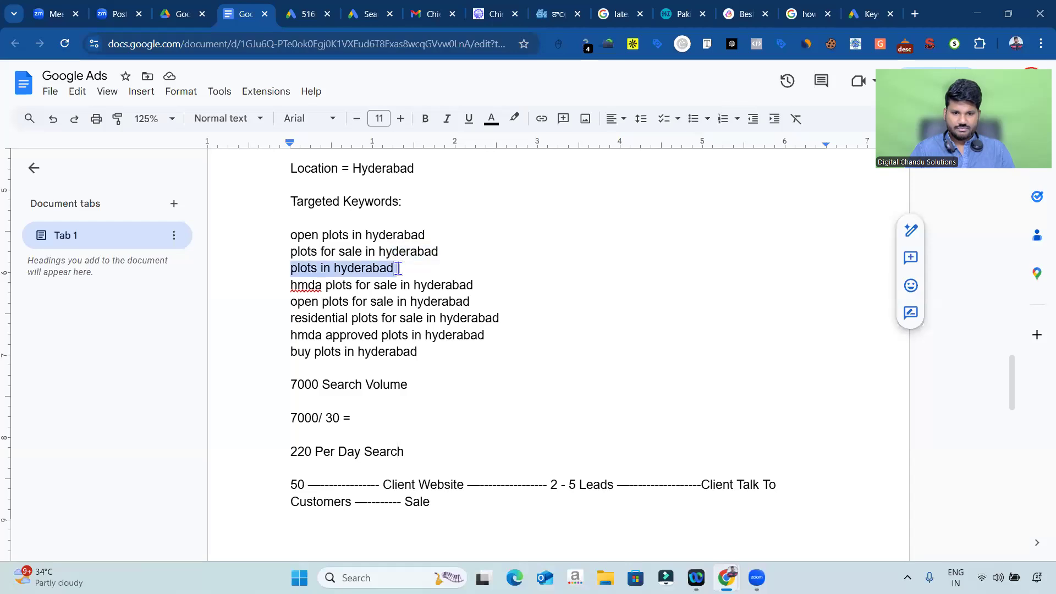
{"action": "left_click", "coordinate": [377, 14]}
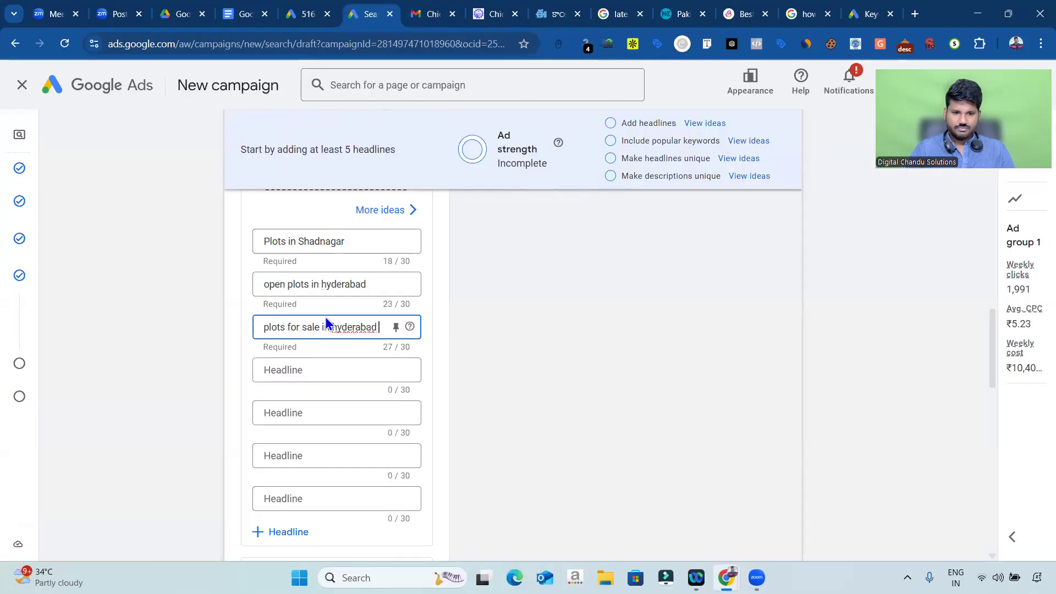
{"action": "left_click", "coordinate": [293, 369]}
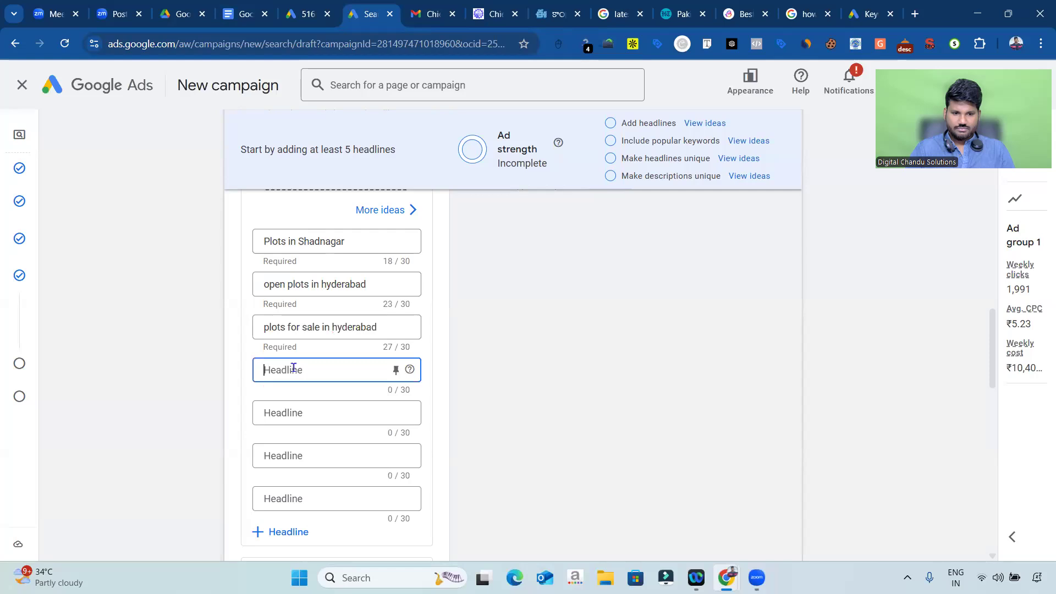
{"action": "key", "text": "ctrl+v"}
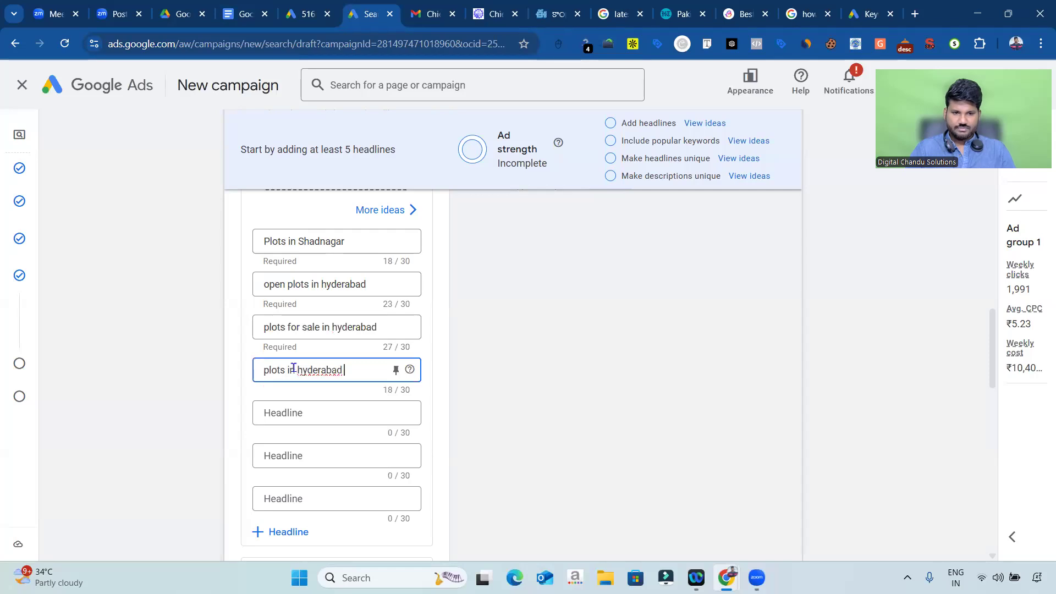
Step: Copy the keyword hmda plots for sale in hyderabad from the notes document into the ad's fifth headline
{"action": "left_click", "coordinate": [242, 14]}
{"action": "left_click_drag", "start_coordinate": [288, 287], "coordinate": [477, 280]}
{"action": "key", "text": "ctrl+c"}
{"action": "left_click", "coordinate": [369, 14]}
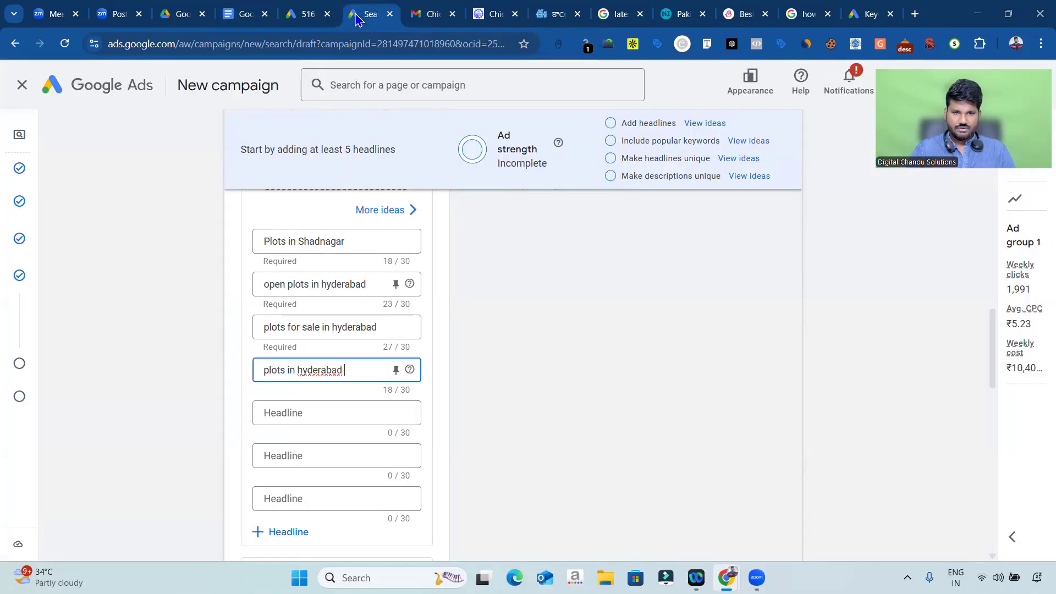
{"action": "left_click", "coordinate": [295, 413]}
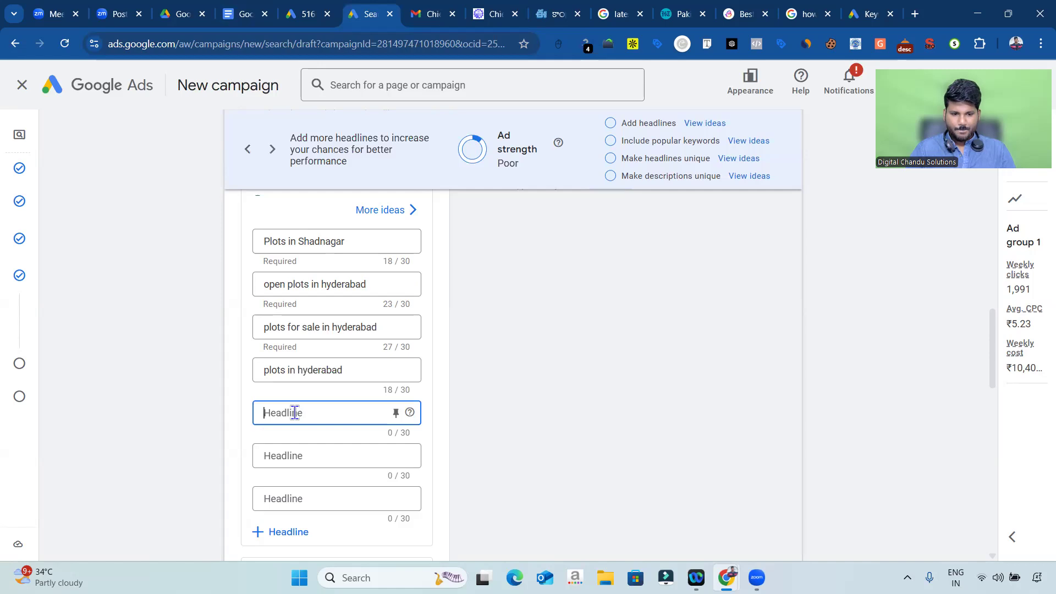
{"action": "key", "text": "ctrl+v"}
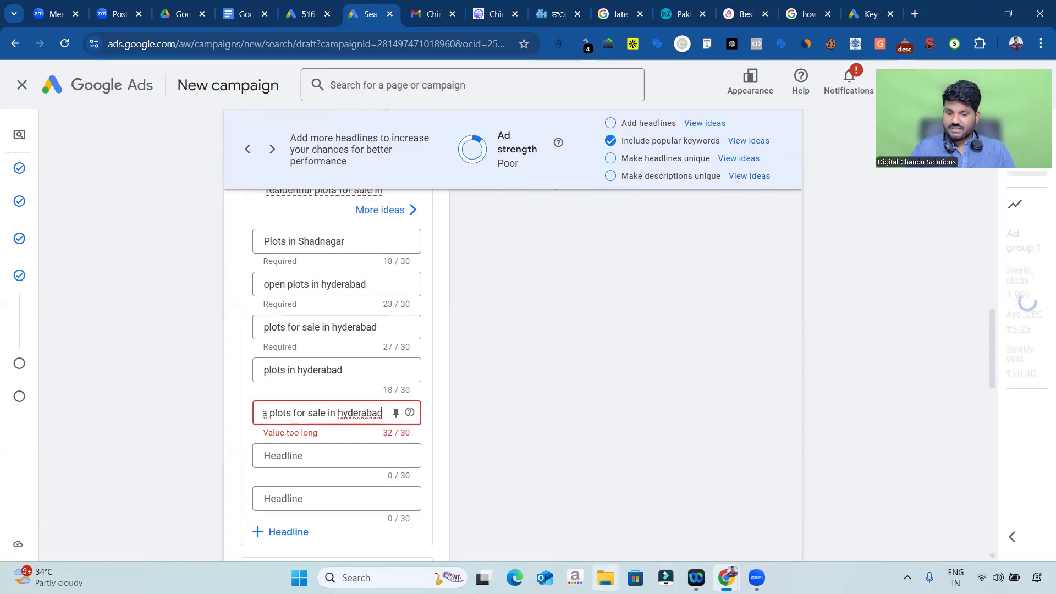
Step: Outline the ad strength indicator and its checklist circles, underline the strength rating, and clear the annotations
{"action": "mouse_move", "coordinate": [449, 113]}
{"action": "left_mouse_down"}
{"action": "mouse_move", "coordinate": [542, 113]}
{"action": "mouse_move", "coordinate": [545, 183]}
{"action": "mouse_move", "coordinate": [437, 175]}
{"action": "mouse_move", "coordinate": [435, 110]}
{"action": "mouse_move", "coordinate": [456, 108]}
{"action": "left_mouse_up"}
{"action": "mouse_move", "coordinate": [594, 112]}
{"action": "left_mouse_down"}
{"action": "mouse_move", "coordinate": [622, 110]}
{"action": "mouse_move", "coordinate": [622, 187]}
{"action": "mouse_move", "coordinate": [601, 190]}
{"action": "mouse_move", "coordinate": [596, 110]}
{"action": "left_mouse_up"}
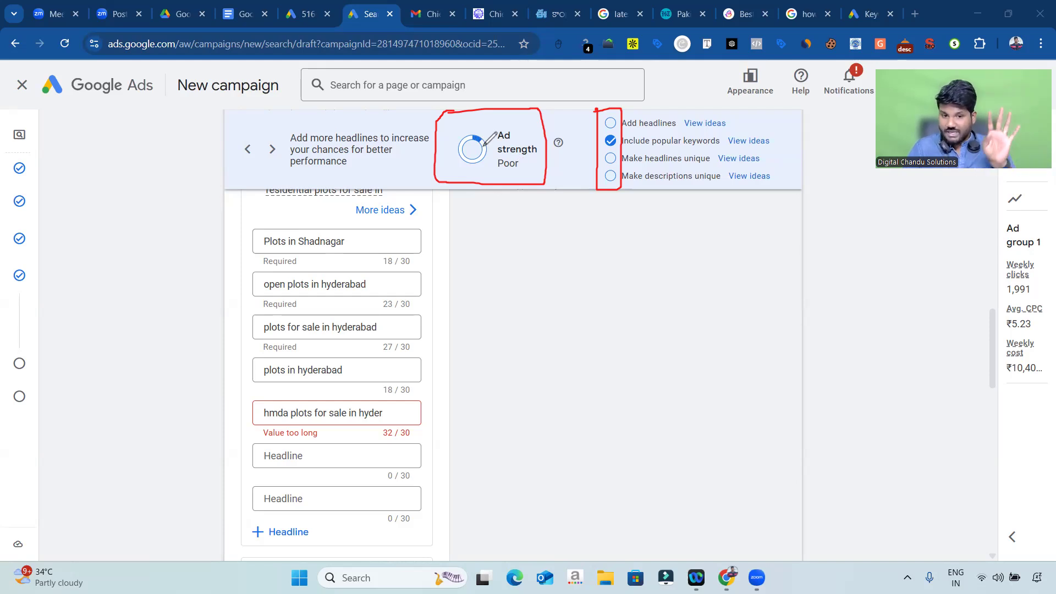
{"action": "left_click_drag", "start_coordinate": [489, 173], "coordinate": [528, 170]}
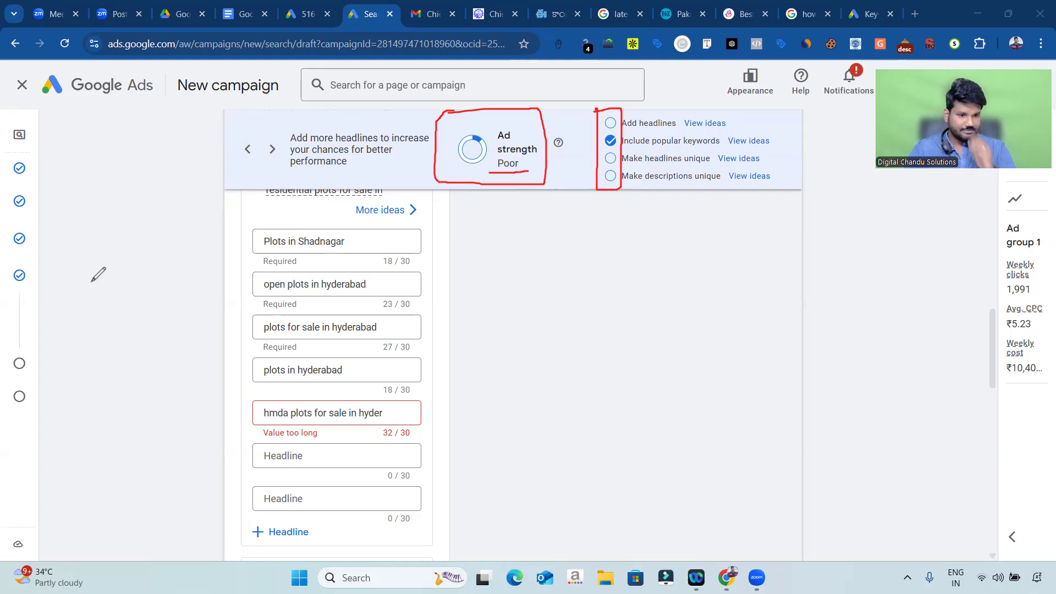
{"action": "key", "text": "Escape"}
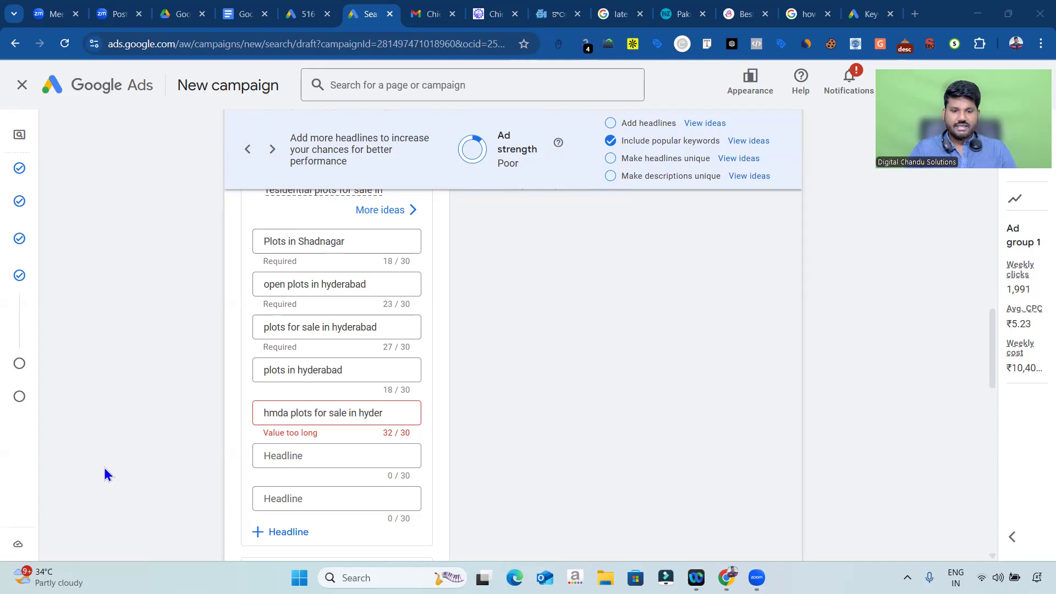
Step: Shorten the fifth headline to hmda plots for sale hyderabad by removing the word in
{"action": "scroll", "coordinate": [342, 392], "scroll_direction": "down", "scroll_amount": 2}
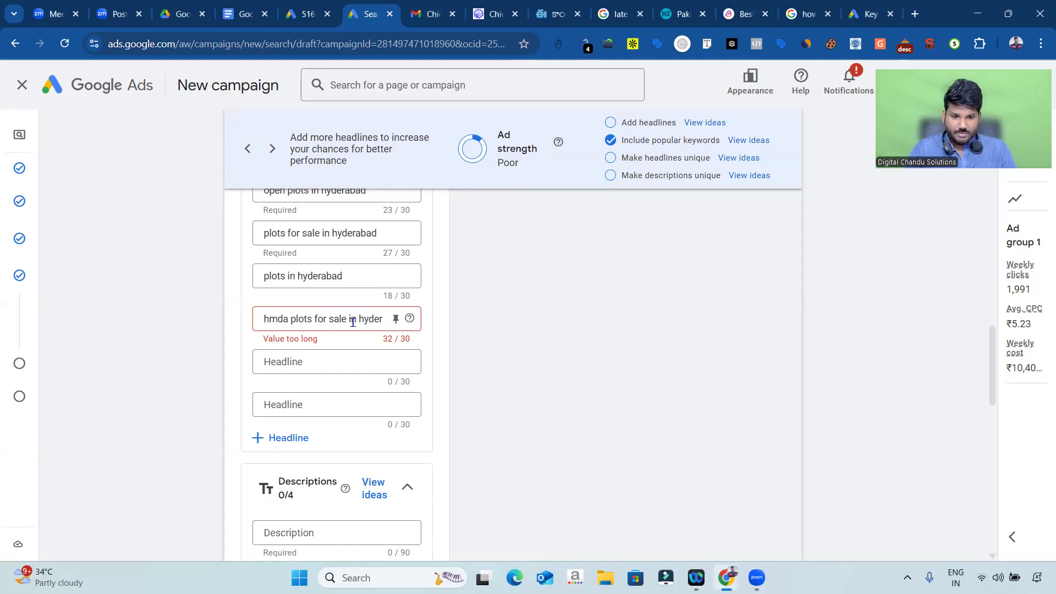
{"action": "double_click", "coordinate": [353, 321]}
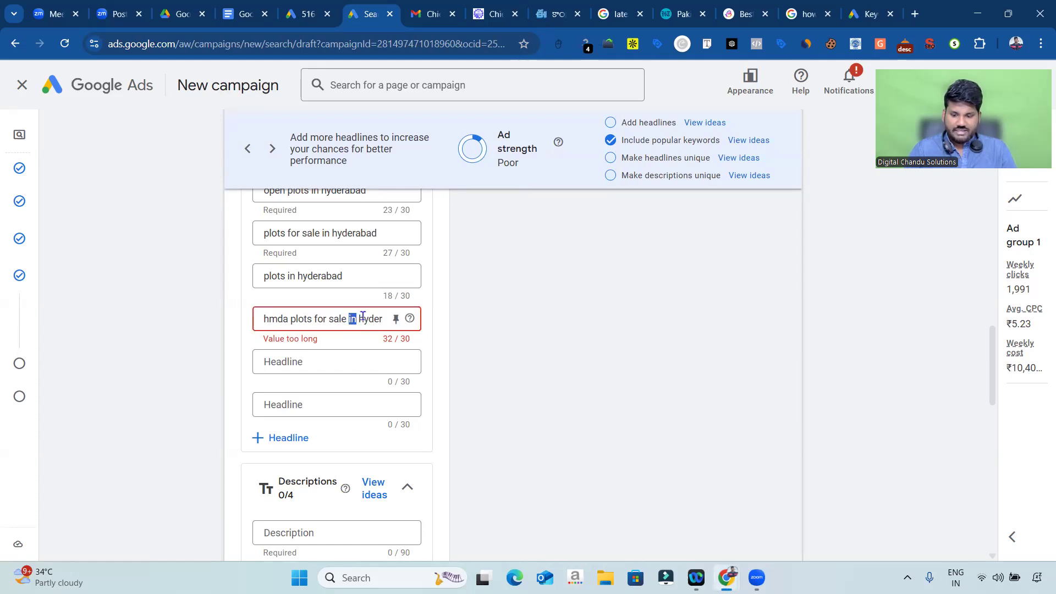
{"action": "key", "text": "BackSpace"}
{"action": "key", "text": "BackSpace"}
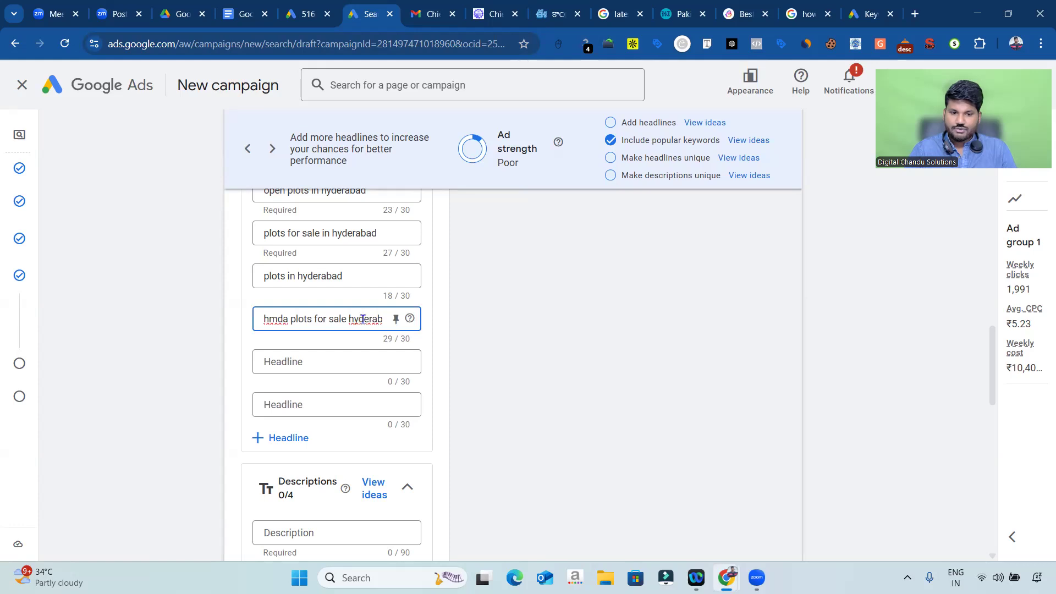
Step: Copy the keyword open plots for sale in hyderabad from the notes document into the sixth headline, shortened to open plots for sale hyderabad
{"action": "left_click", "coordinate": [312, 361]}
{"action": "key", "text": "alt+Tab"}
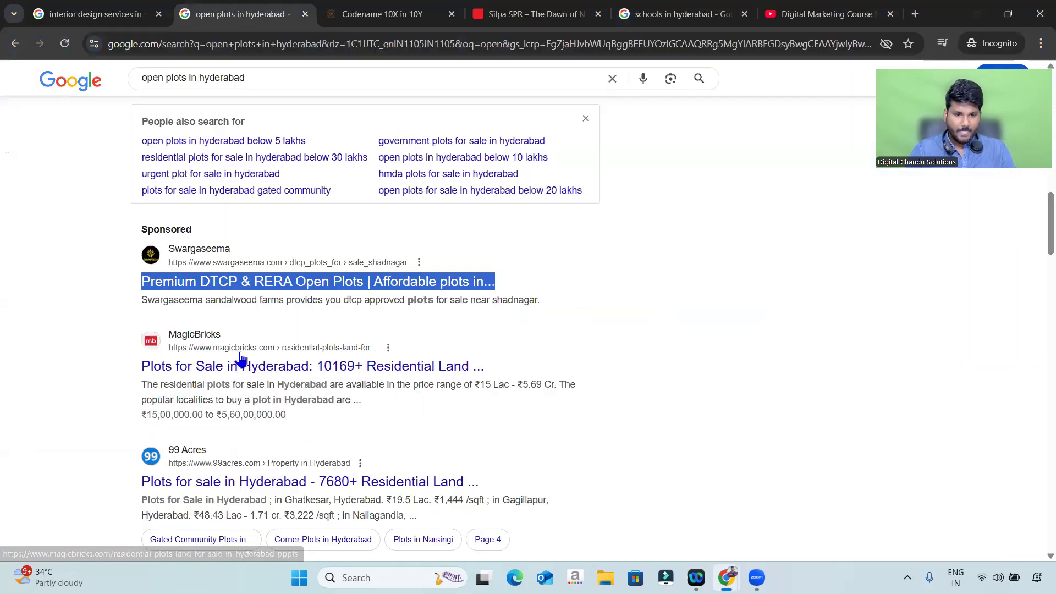
{"action": "key", "text": "alt+Tab"}
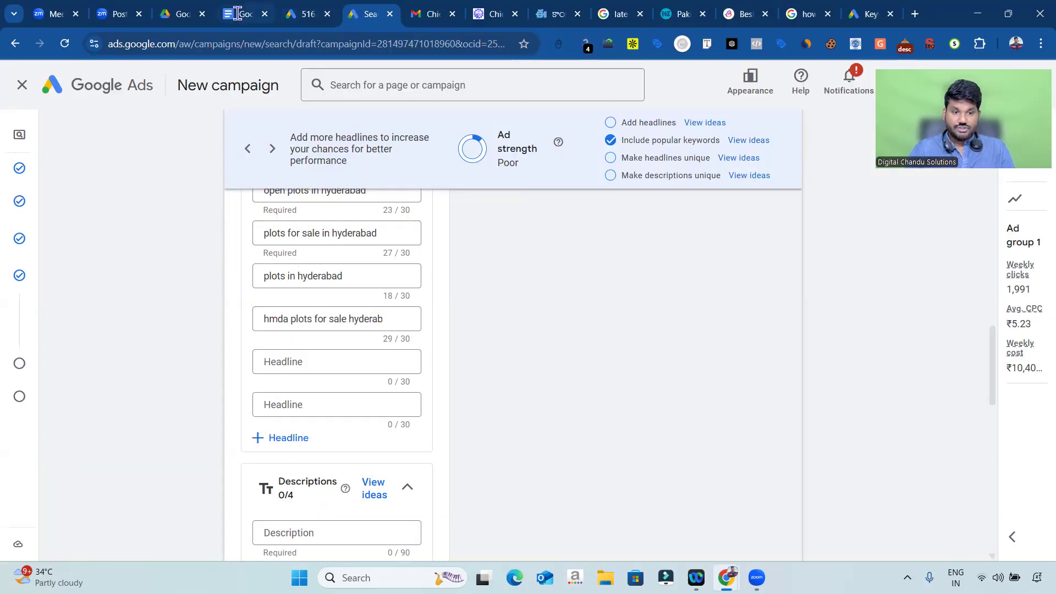
{"action": "left_click", "coordinate": [242, 14]}
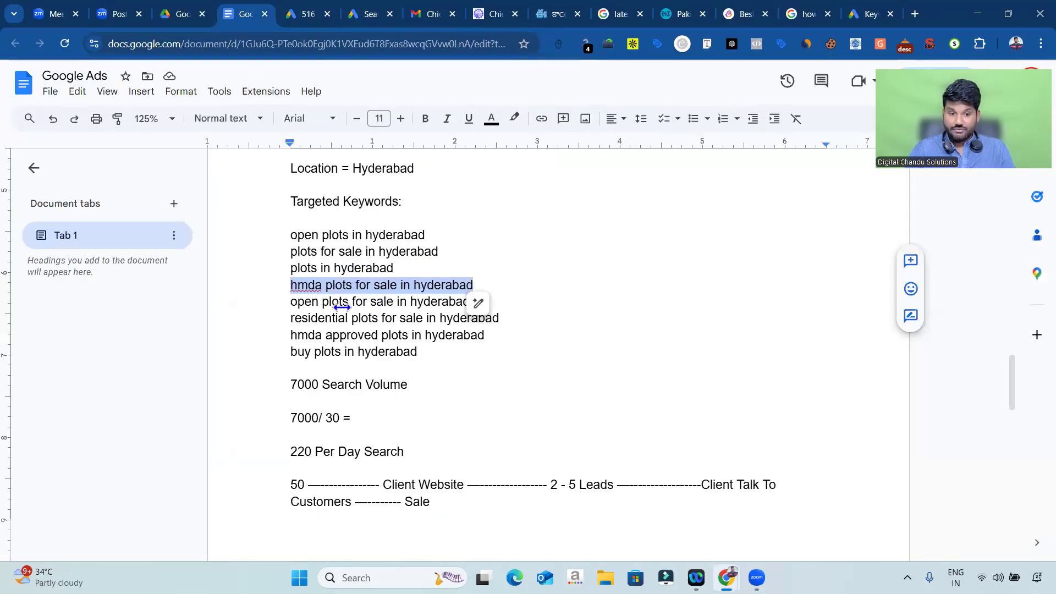
{"action": "left_click_drag", "start_coordinate": [287, 301], "coordinate": [489, 301]}
{"action": "key", "text": "ctrl+c"}
{"action": "key", "text": "ctrl+Tab"}
{"action": "key", "text": "ctrl+Tab"}
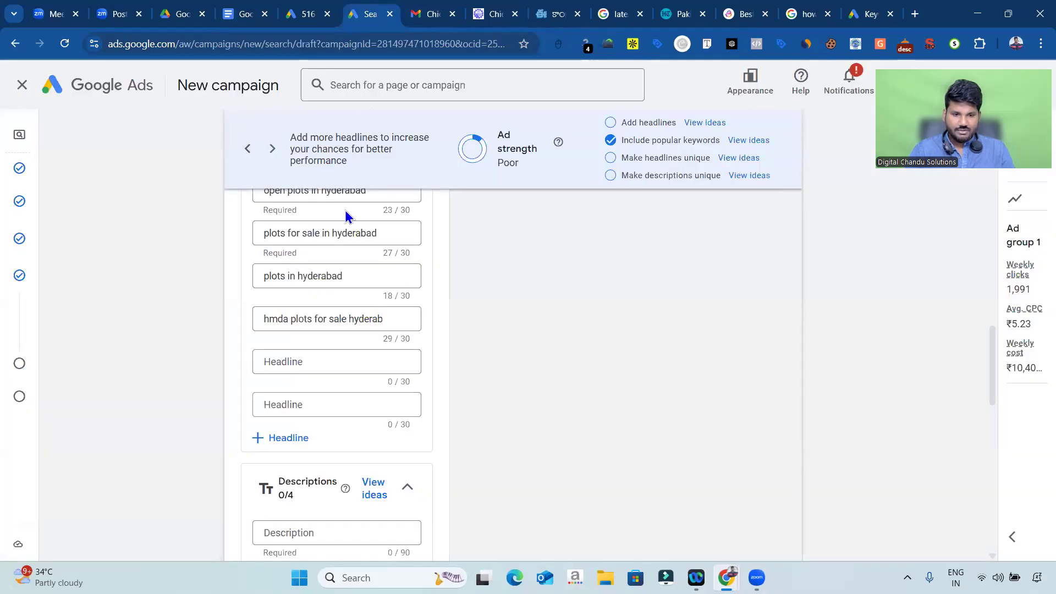
{"action": "left_click", "coordinate": [295, 361]}
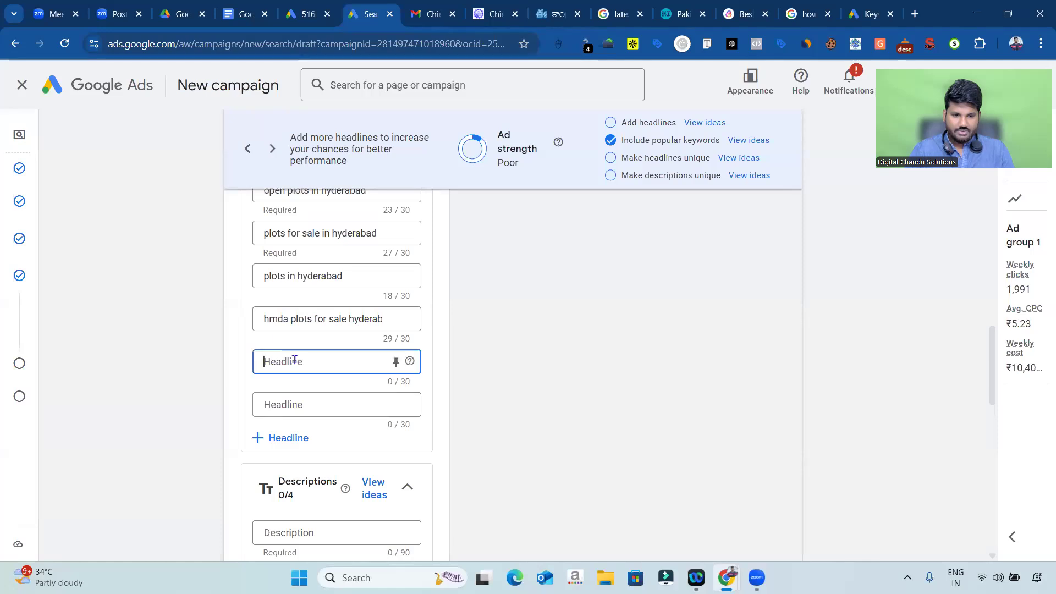
{"action": "key", "text": "ctrl+v"}
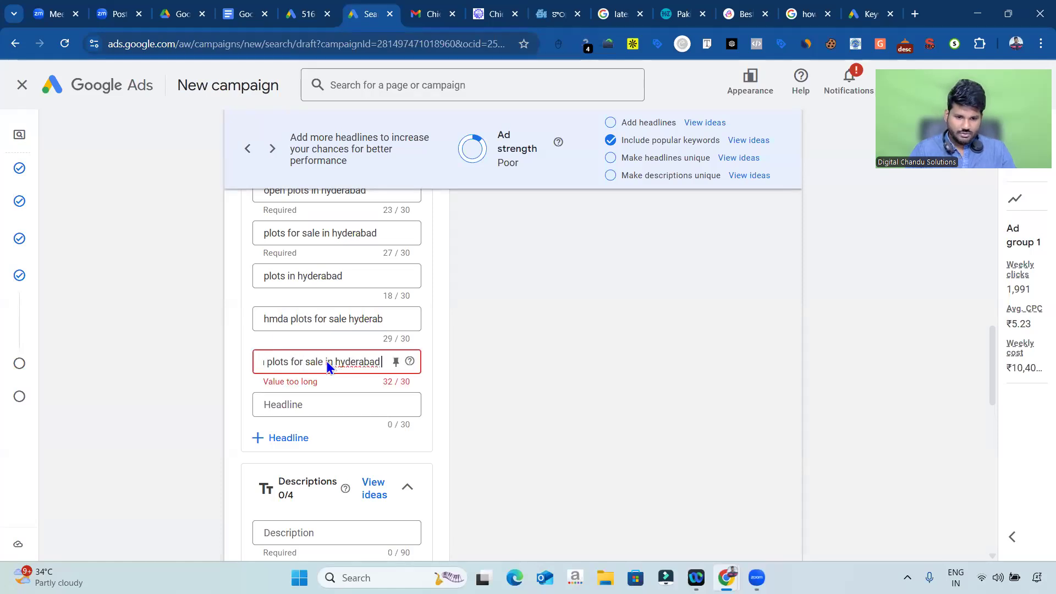
{"action": "key", "text": "BackSpace"}
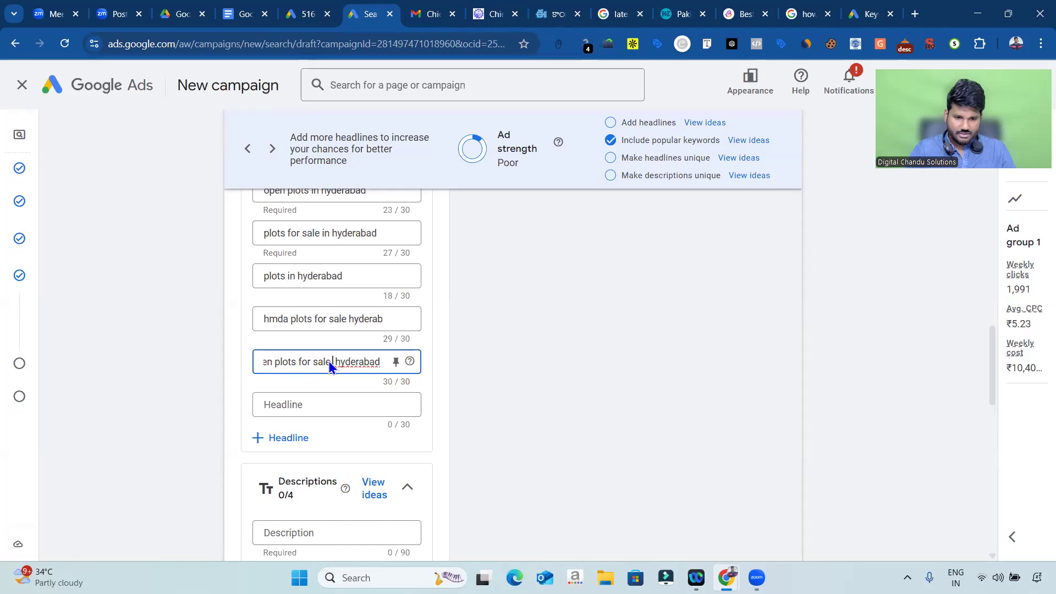
{"action": "left_click", "coordinate": [316, 402]}
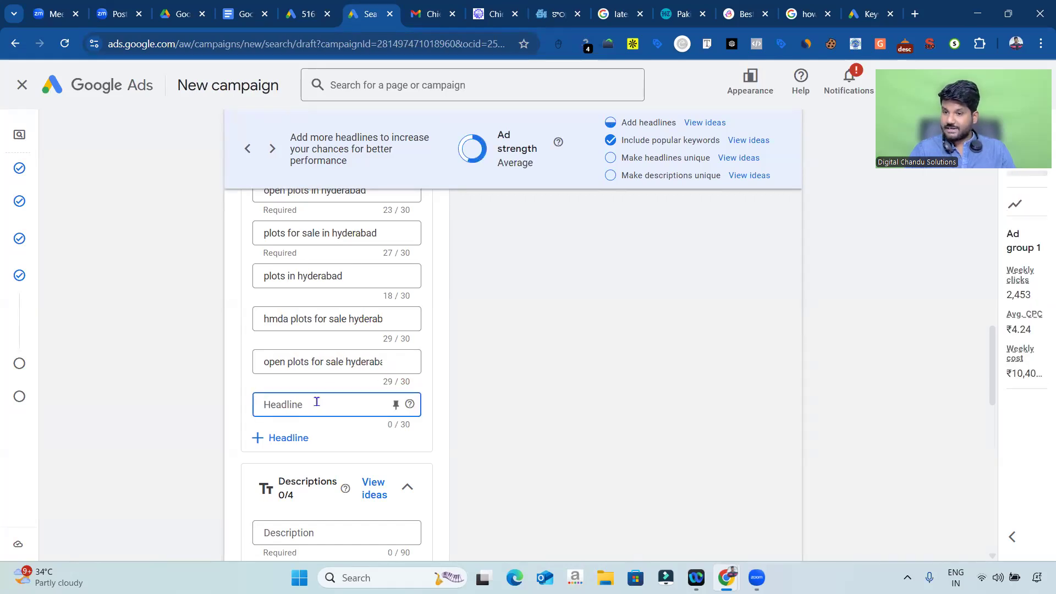
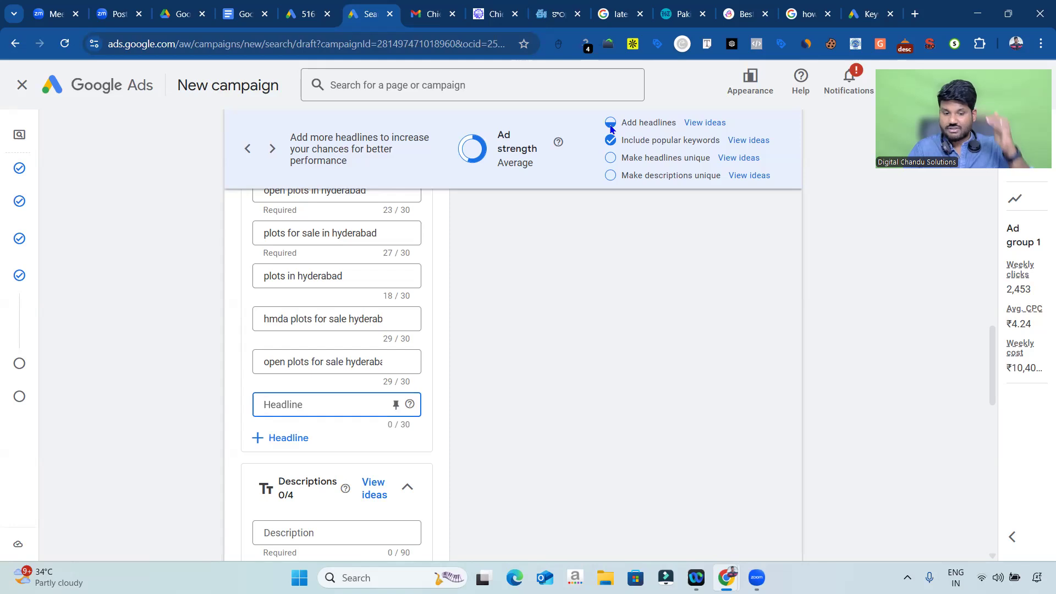
Step: Copy the keyword residential plots for sale in hyderabad from the notes document into the ad's seventh headline
{"action": "left_click", "coordinate": [256, 8]}
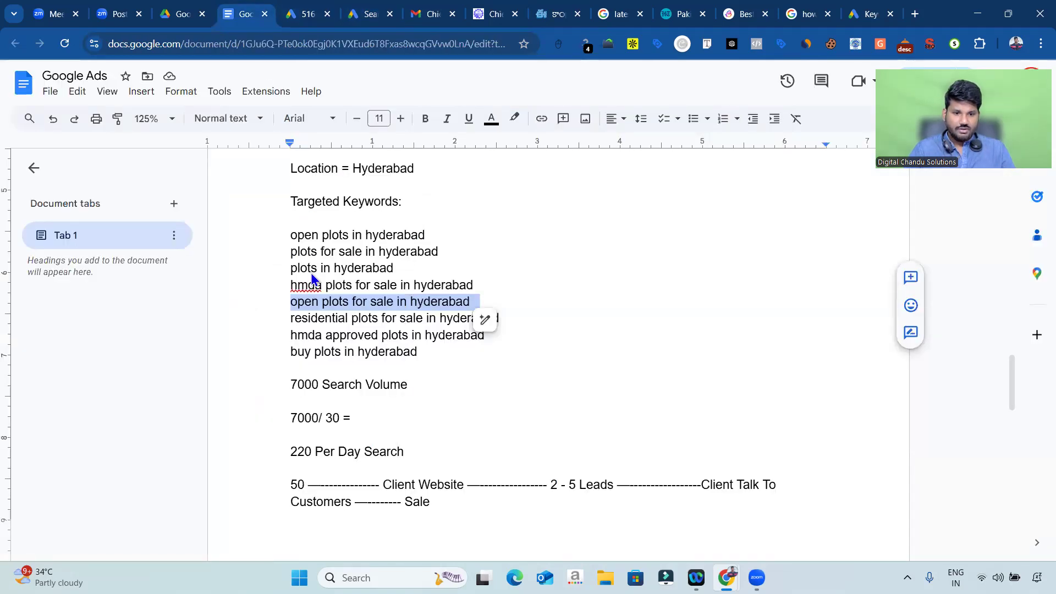
{"action": "left_click_drag", "start_coordinate": [291, 318], "coordinate": [501, 319]}
{"action": "key", "text": "ctrl+c"}
{"action": "left_click", "coordinate": [370, 14]}
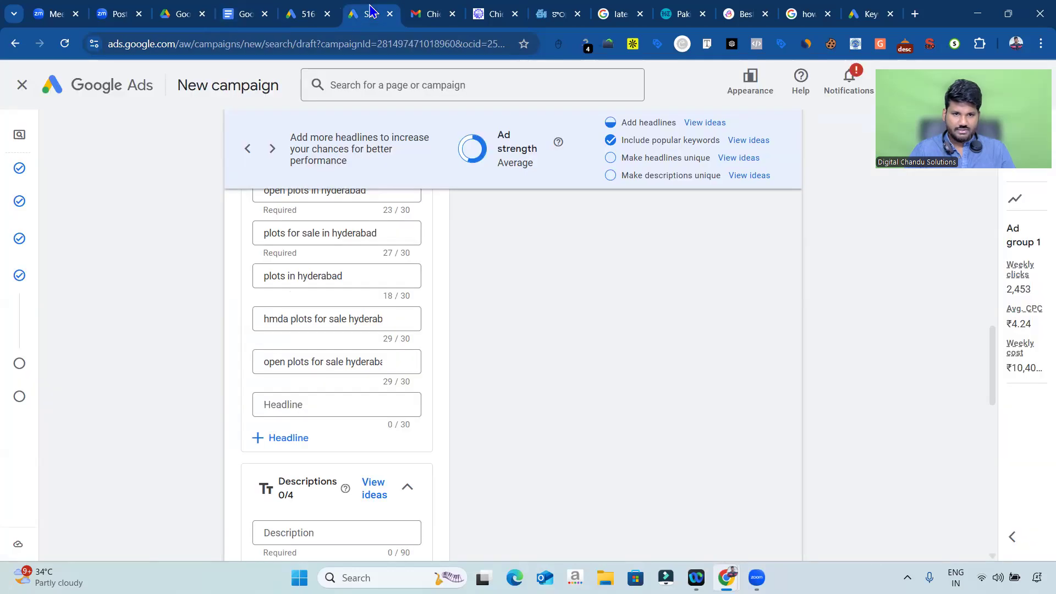
{"action": "left_click", "coordinate": [298, 405]}
{"action": "key", "text": "ctrl+v"}
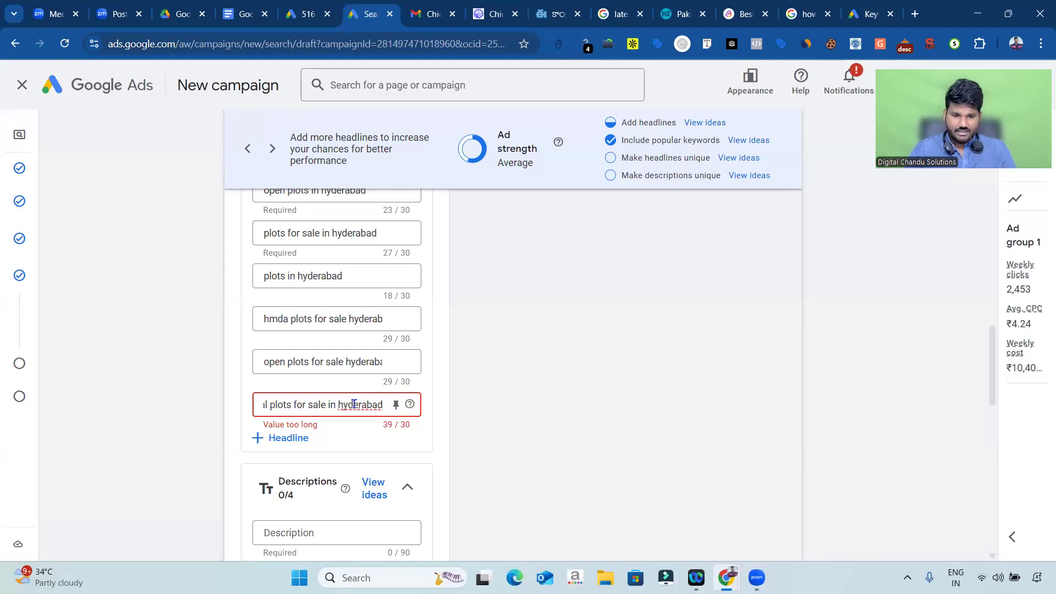
Step: Shorten the seventh headline to residential plots for sale hyd so it fits the 30-character limit
{"action": "left_click_drag", "start_coordinate": [354, 404], "coordinate": [385, 406]}
{"action": "key", "text": "BackSpace"}
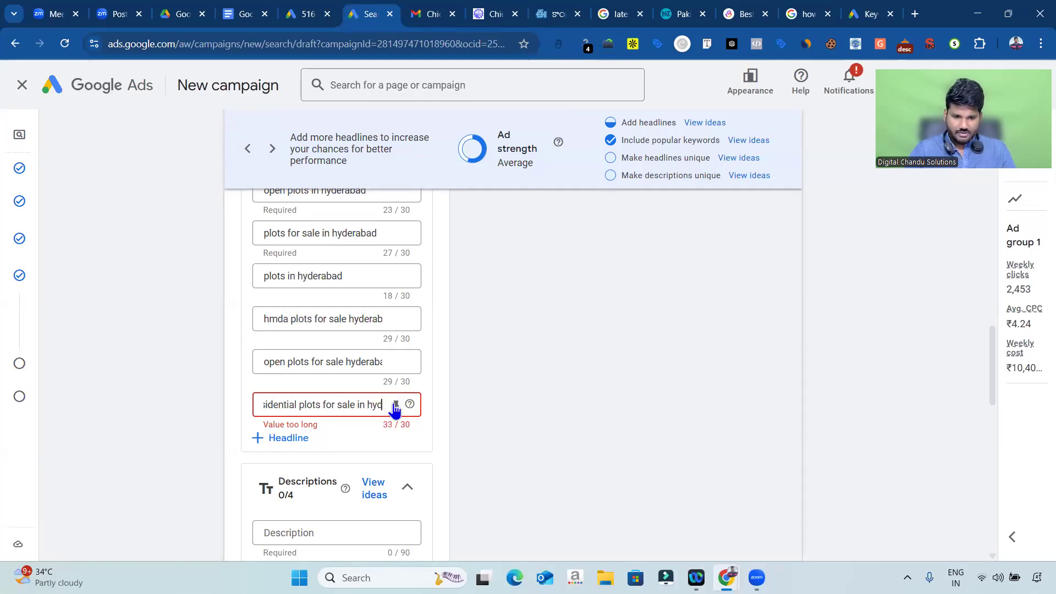
{"action": "left_click", "coordinate": [360, 404]}
{"action": "key", "text": "BackSpace"}
{"action": "key", "text": "BackSpace"}
{"action": "key", "text": "BackSpace"}
Step: Add an eighth headline and fill it with the keyword hmda approved plots in hyderabad from the notes document
{"action": "left_click", "coordinate": [294, 441]}
{"action": "scroll", "coordinate": [348, 416], "scroll_direction": "down", "scroll_amount": 2}
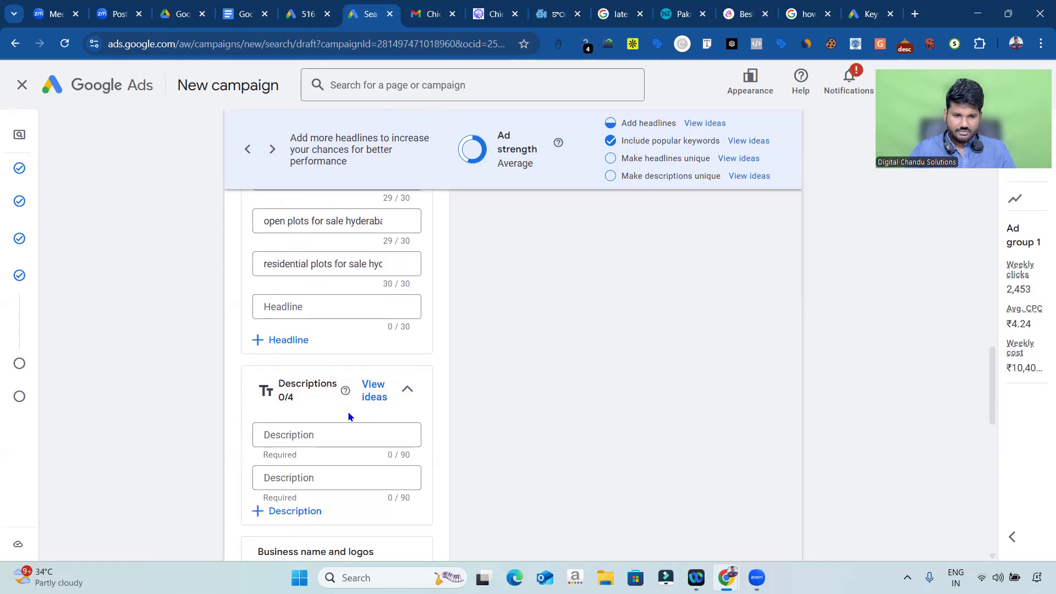
{"action": "left_click", "coordinate": [242, 14]}
{"action": "left_click_drag", "start_coordinate": [288, 335], "coordinate": [490, 333]}
{"action": "key", "text": "ctrl+c"}
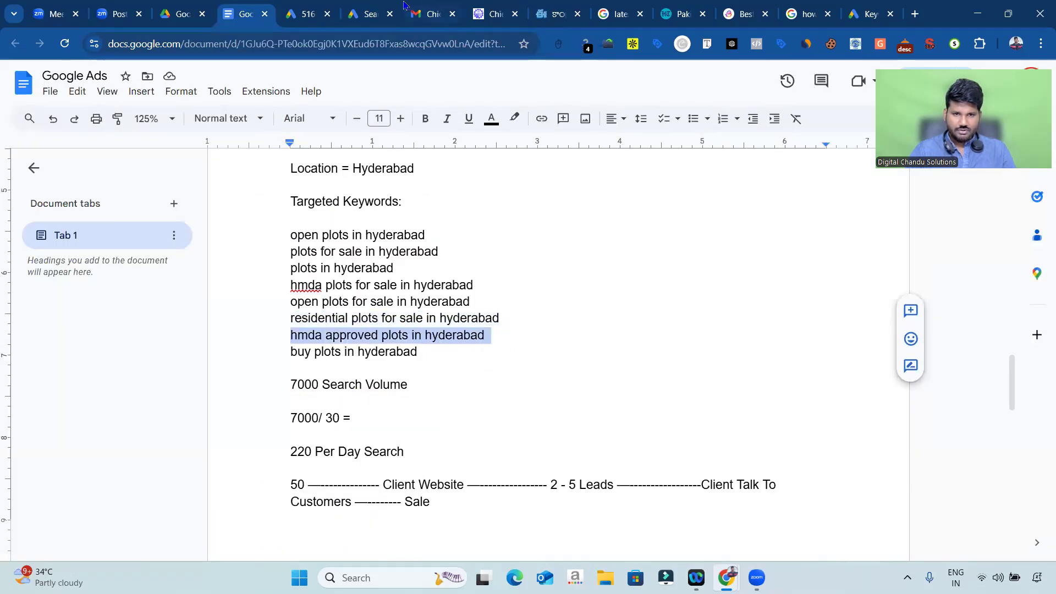
{"action": "left_click", "coordinate": [390, 4]}
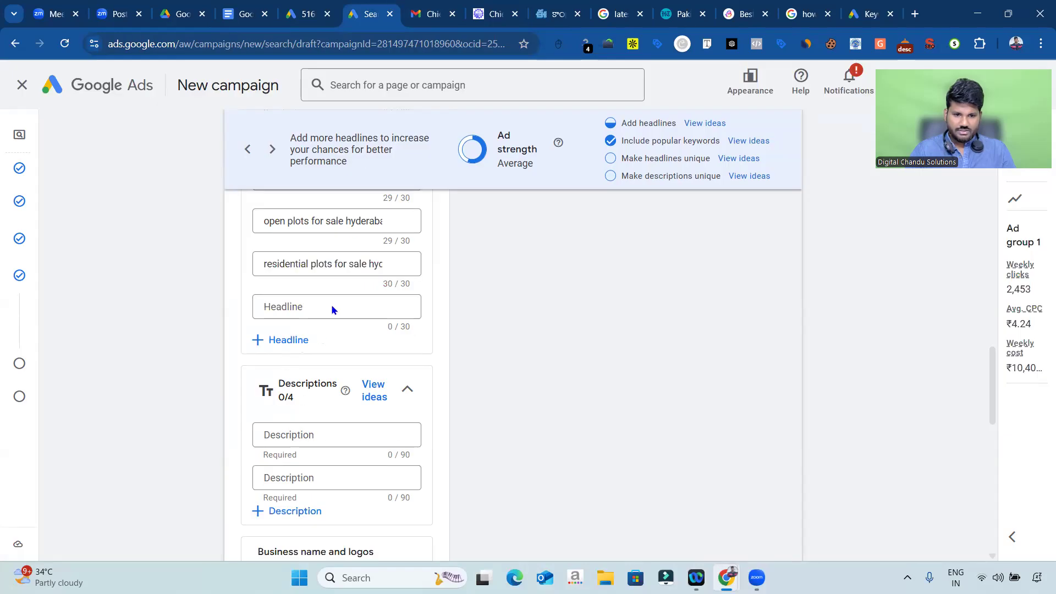
{"action": "left_click", "coordinate": [311, 308]}
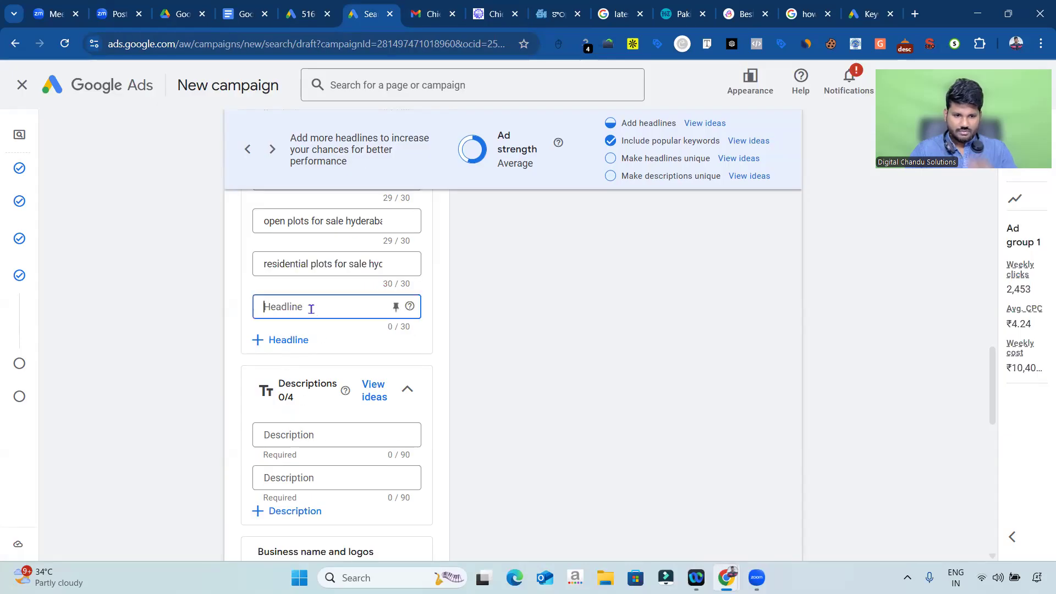
{"action": "key", "text": "ctrl+v"}
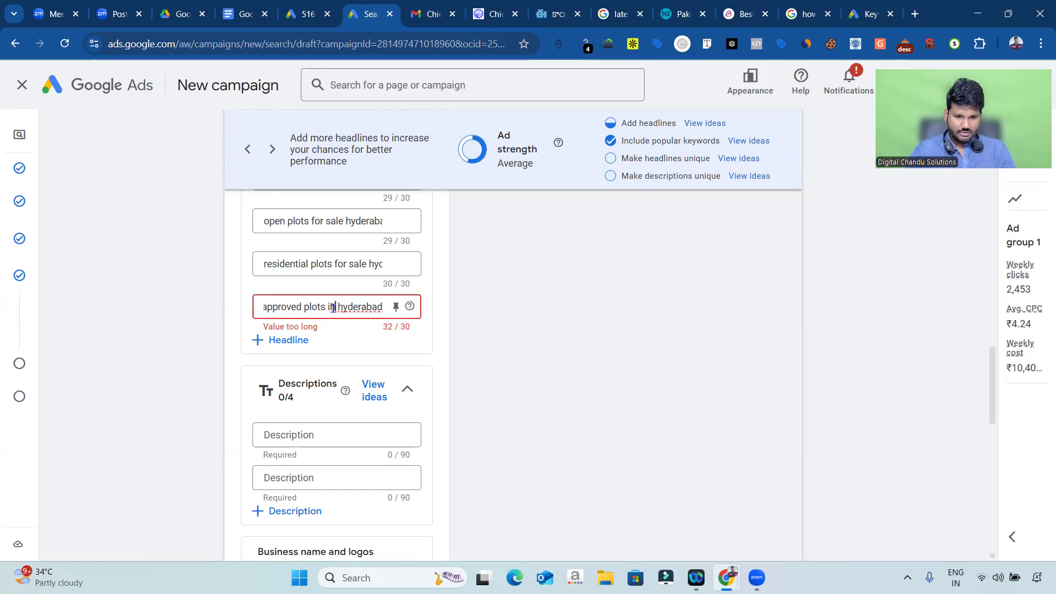
Step: Shorten the eighth headline to hmda approved plots hyderabad by removing the word in
{"action": "left_click", "coordinate": [334, 308]}
{"action": "key", "text": "BackSpace"}
{"action": "key", "text": "BackSpace"}
{"action": "key", "text": "BackSpace"}
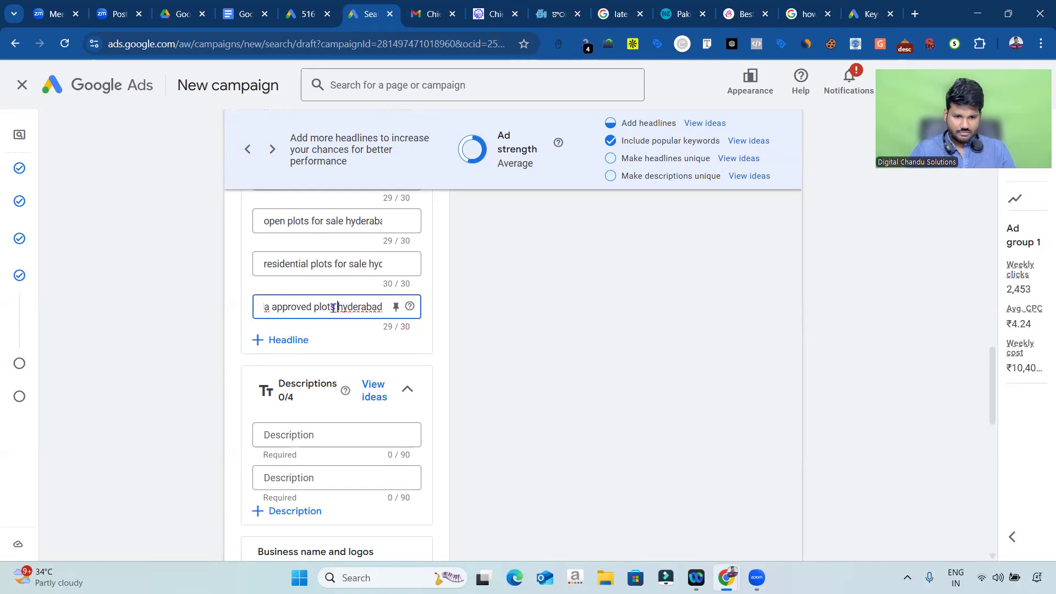
Step: Add two more headline fields and copy the keyword buy plots in hyderabad from the notes document into the ninth headline
{"action": "left_click", "coordinate": [295, 340]}
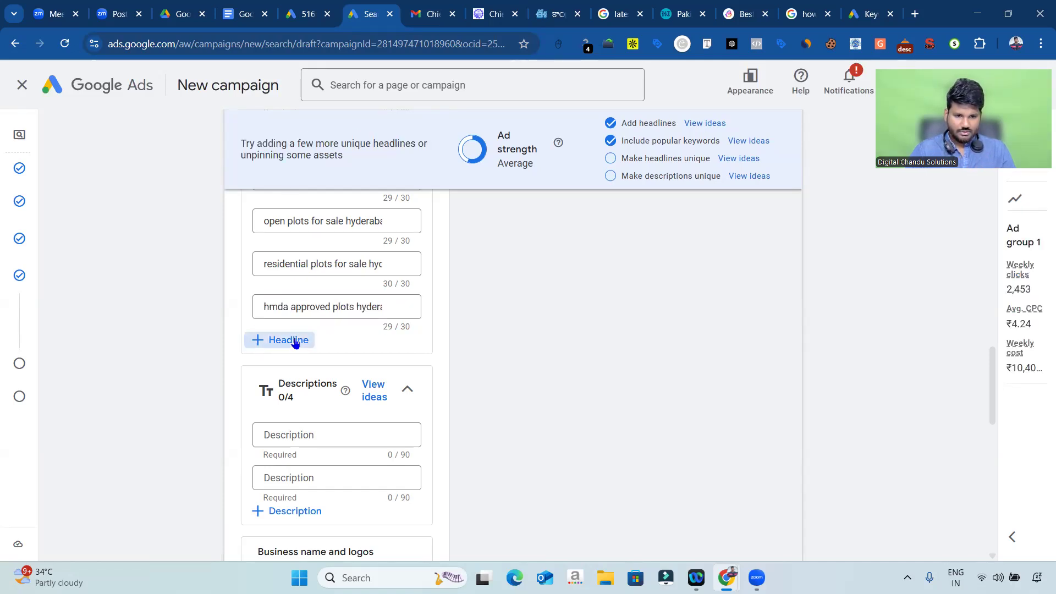
{"action": "left_click", "coordinate": [249, 22]}
{"action": "left_click_drag", "start_coordinate": [286, 351], "coordinate": [416, 350]}
{"action": "key", "text": "ctrl+c"}
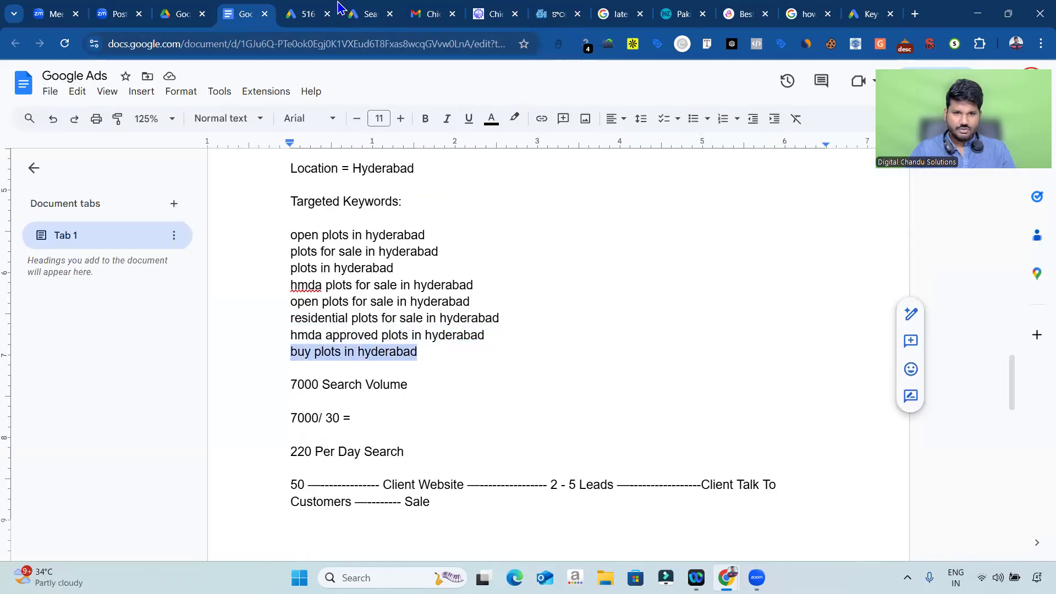
{"action": "left_click", "coordinate": [370, 13]}
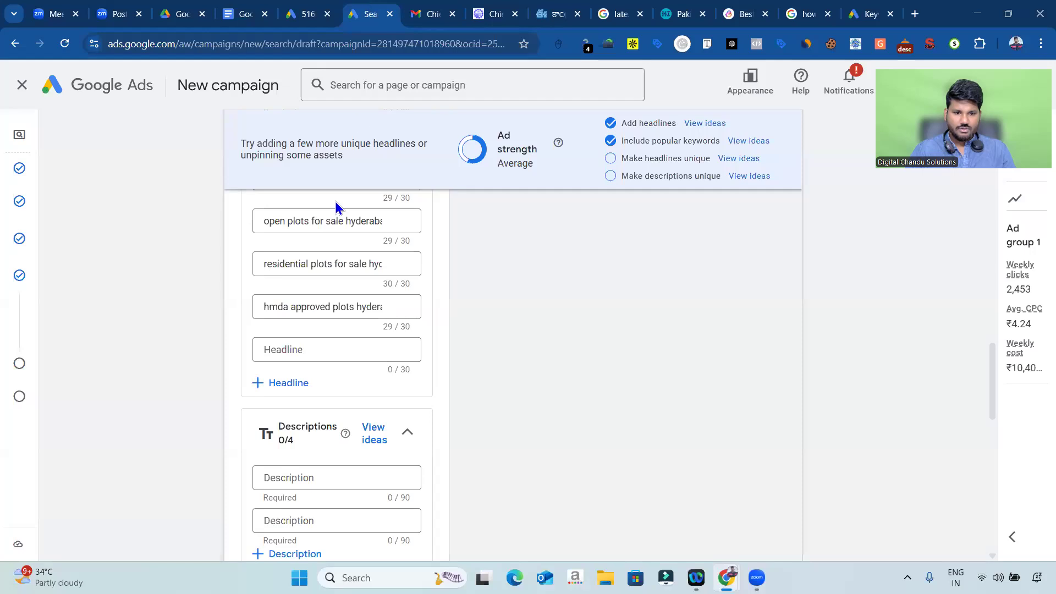
{"action": "left_click", "coordinate": [294, 383]}
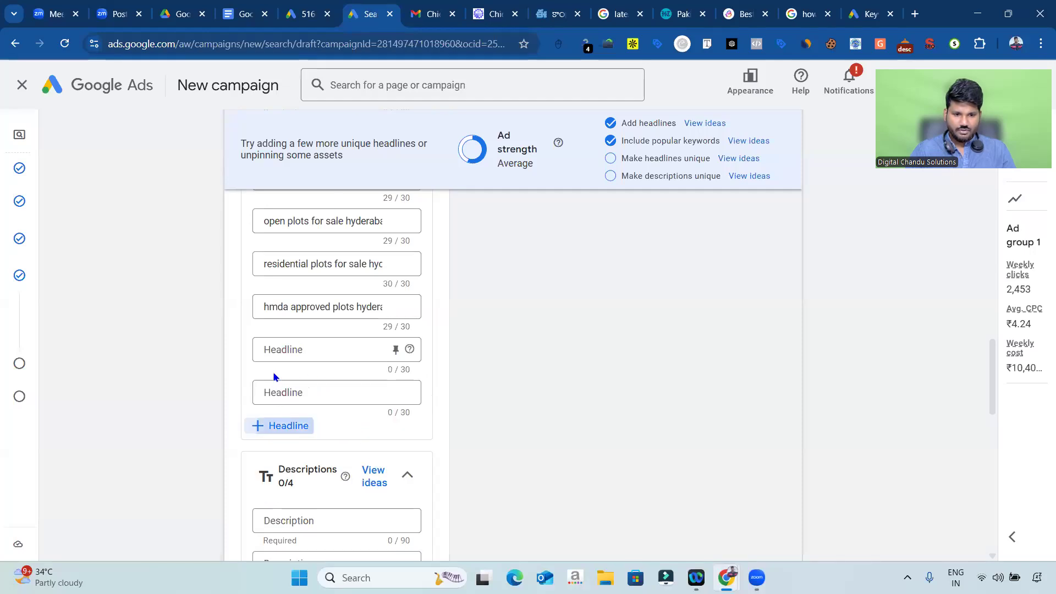
{"action": "left_click", "coordinate": [310, 352]}
{"action": "key", "text": "ctrl+v"}
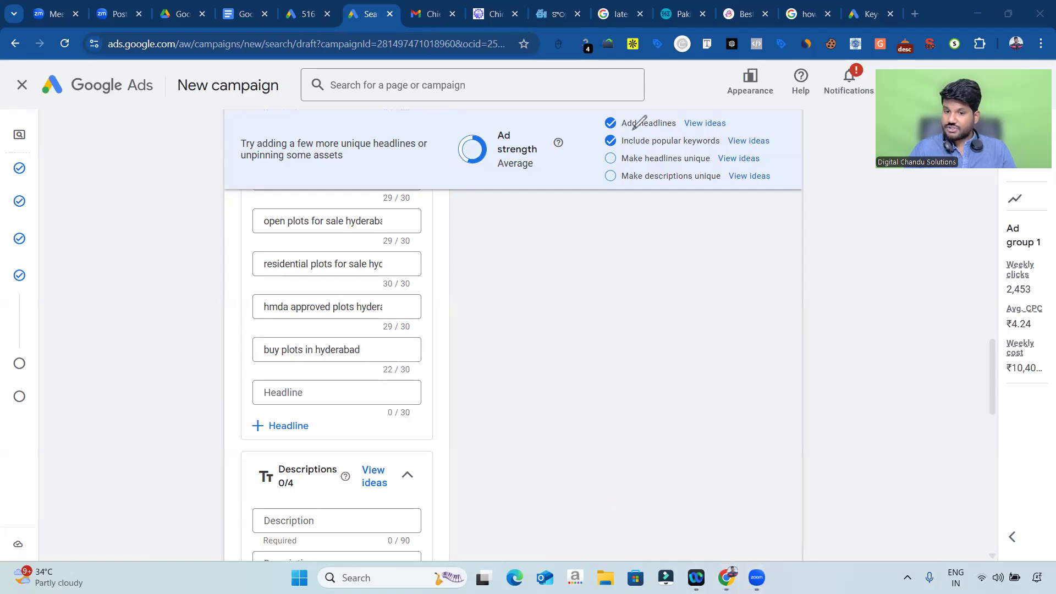
Step: Outline Add headlines, underline Include popular keywords and Make headlines unique in the ad strength checklist, and clear the annotations
{"action": "mouse_move", "coordinate": [621, 112]}
{"action": "left_mouse_down"}
{"action": "mouse_move", "coordinate": [677, 110]}
{"action": "mouse_move", "coordinate": [680, 122]}
{"action": "mouse_move", "coordinate": [630, 130]}
{"action": "mouse_move", "coordinate": [620, 115]}
{"action": "left_mouse_up"}
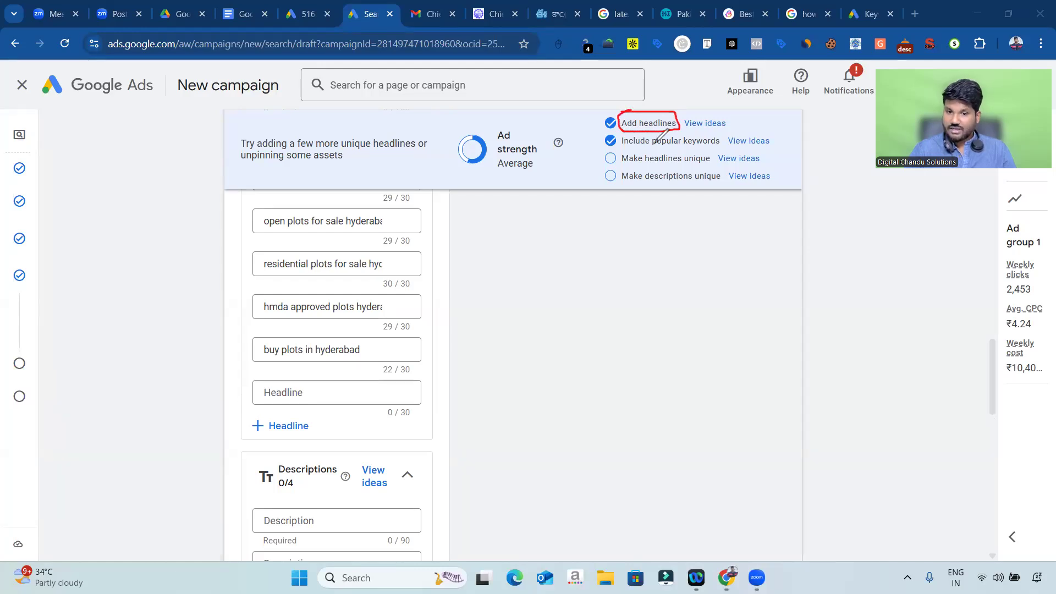
{"action": "left_click_drag", "start_coordinate": [618, 149], "coordinate": [721, 146]}
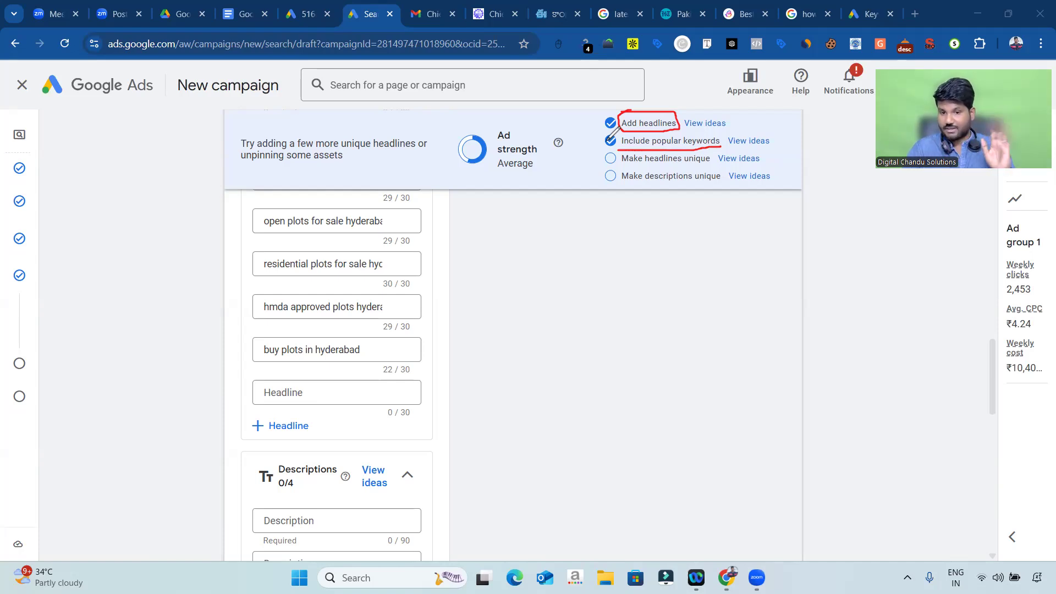
{"action": "left_click_drag", "start_coordinate": [626, 165], "coordinate": [717, 165]}
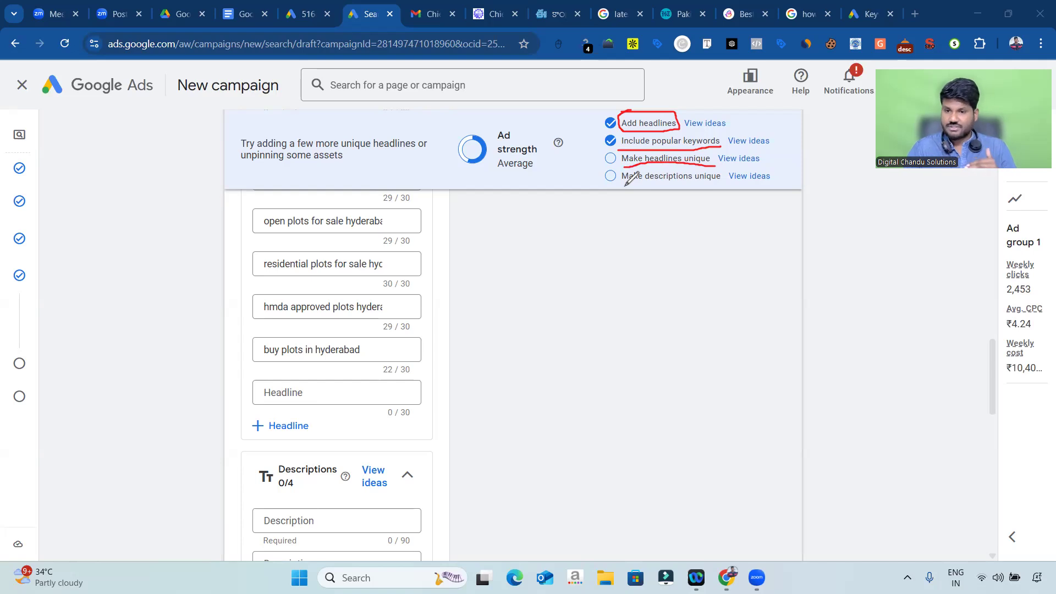
{"action": "left_click", "coordinate": [47, 366]}
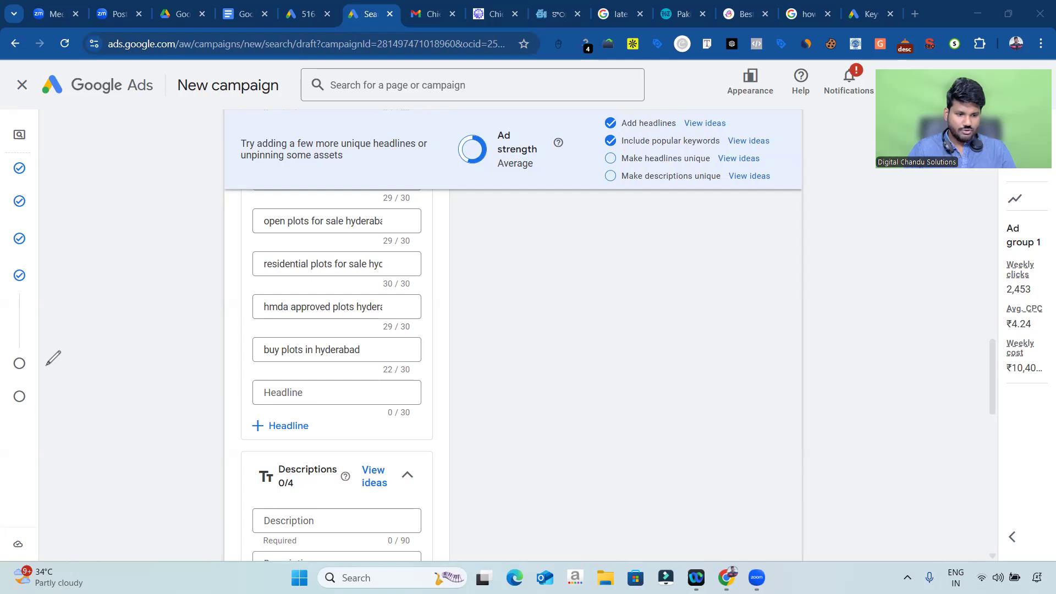
Step: Review the ad preview and outline the combined headline text under the sponsored URL
{"action": "scroll", "coordinate": [586, 346], "scroll_direction": "down", "scroll_amount": 7}
{"action": "scroll", "coordinate": [586, 346], "scroll_direction": "down", "scroll_amount": 7}
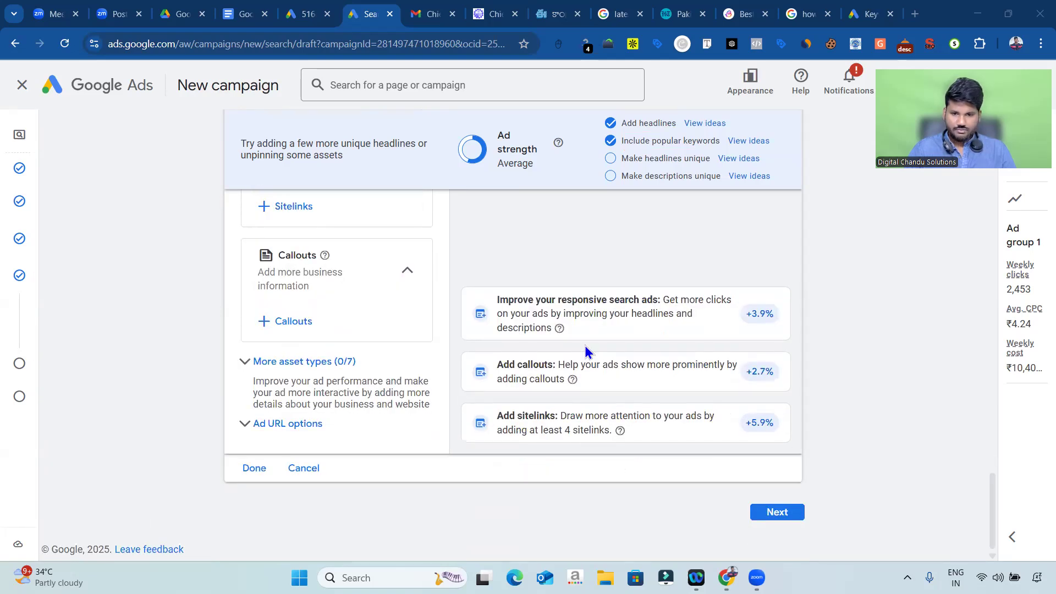
{"action": "scroll", "coordinate": [586, 345], "scroll_direction": "up", "scroll_amount": 10}
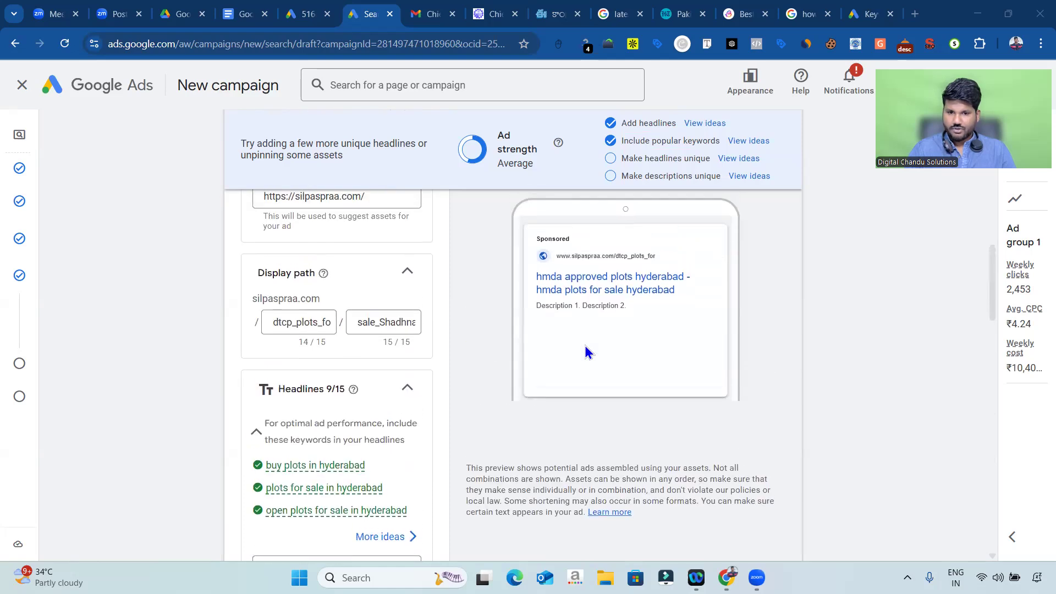
{"action": "scroll", "coordinate": [586, 346], "scroll_direction": "up", "scroll_amount": 1}
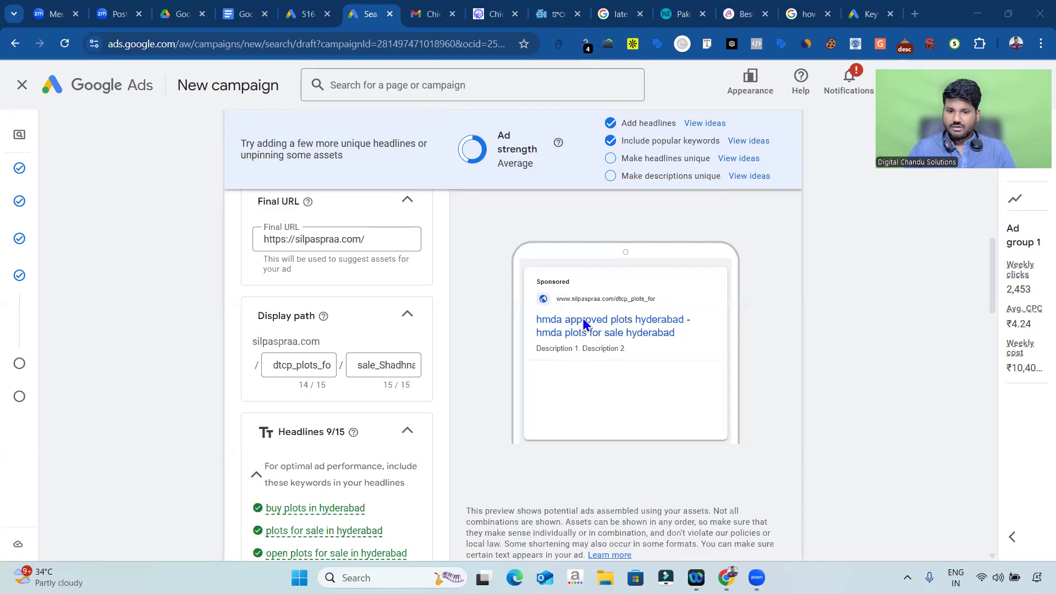
{"action": "mouse_move", "coordinate": [535, 311]}
{"action": "left_mouse_down"}
{"action": "mouse_move", "coordinate": [695, 303]}
{"action": "mouse_move", "coordinate": [697, 325]}
{"action": "mouse_move", "coordinate": [682, 339]}
{"action": "mouse_move", "coordinate": [536, 346]}
{"action": "mouse_move", "coordinate": [537, 304]}
{"action": "left_mouse_up"}
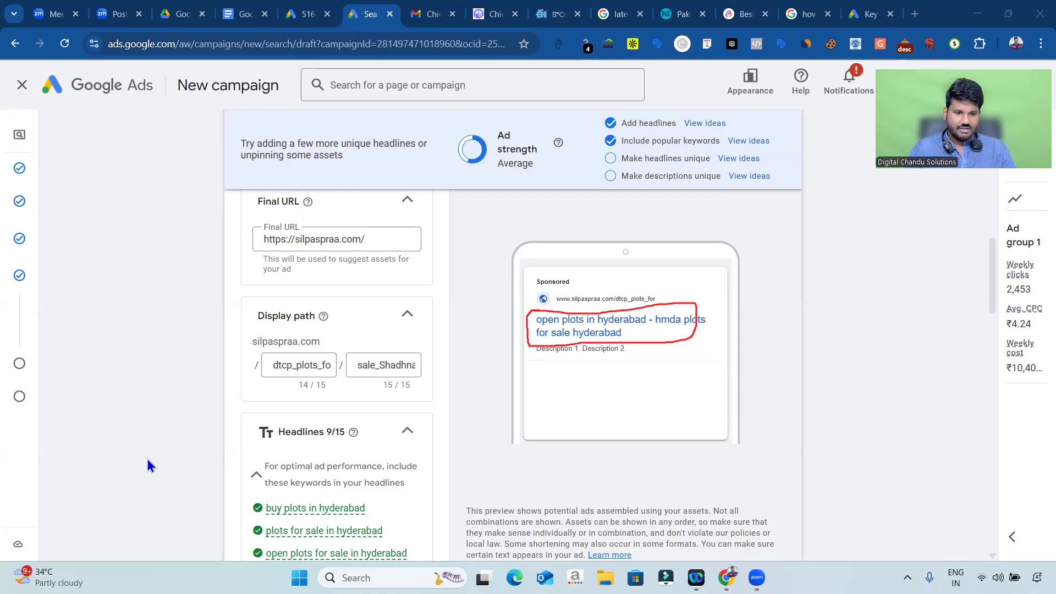
Step: Enter Best Open Plots In Hyderabad as the tenth headline of the ad
{"action": "scroll", "coordinate": [257, 439], "scroll_direction": "down", "scroll_amount": 10}
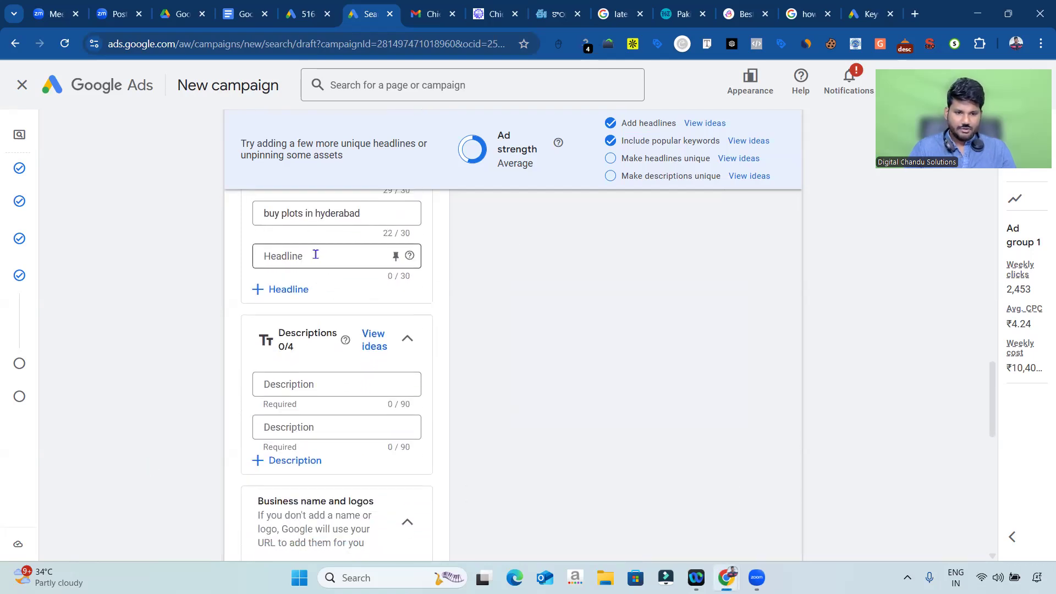
{"action": "left_click", "coordinate": [315, 255]}
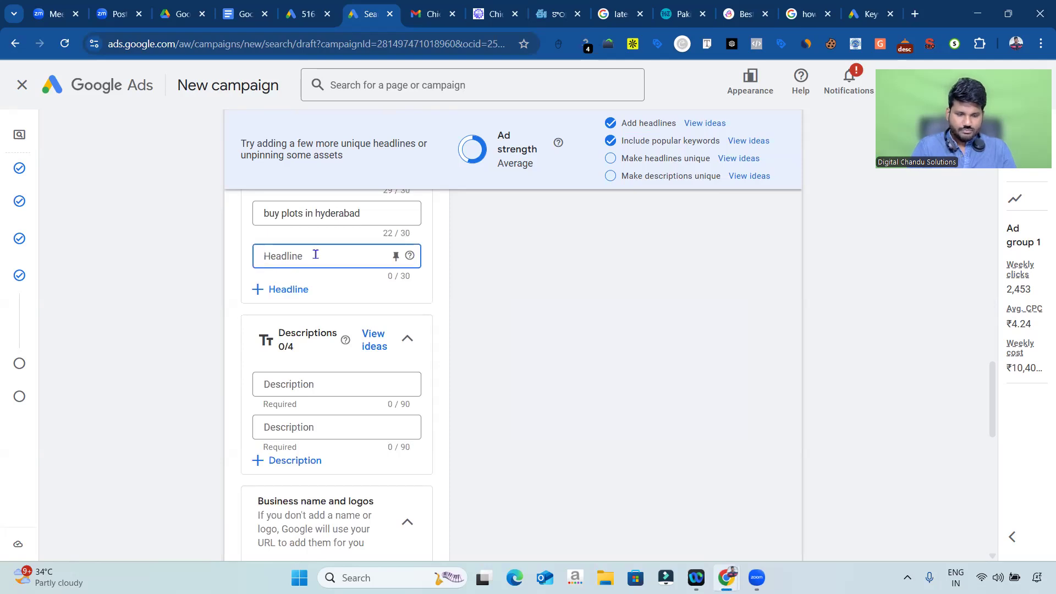
{"action": "type", "text": "Best Open Plots I"}
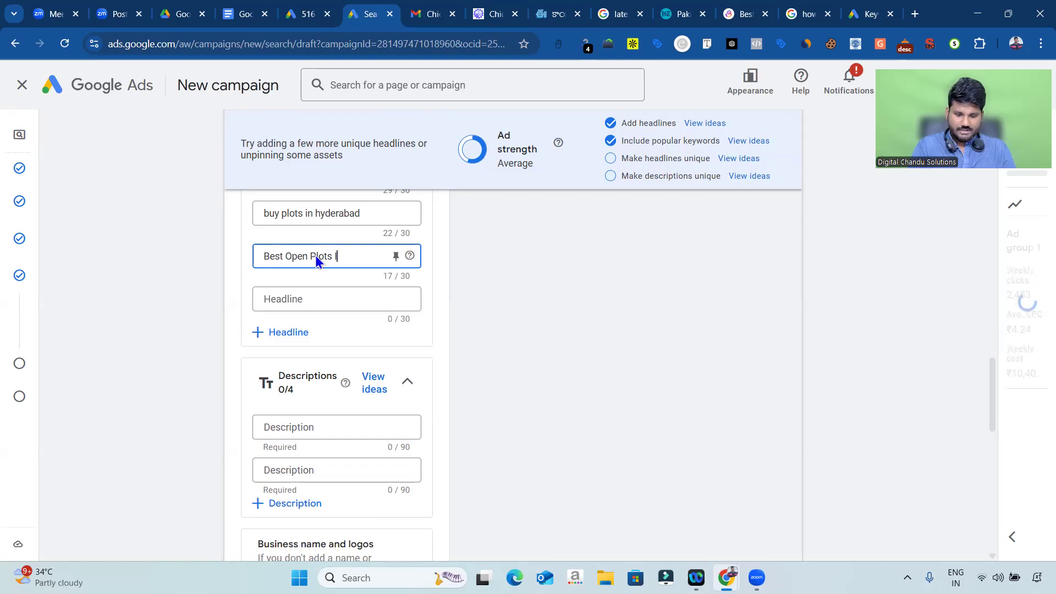
{"action": "type", "text": "n Hyde"}
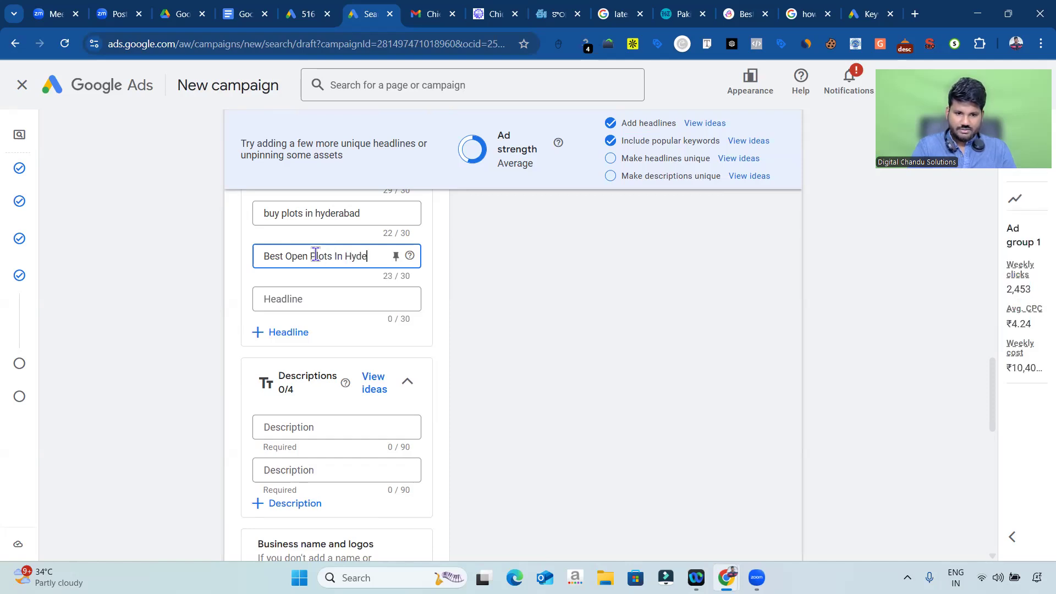
{"action": "type", "text": "rabad"}
{"action": "left_click", "coordinate": [308, 300]}
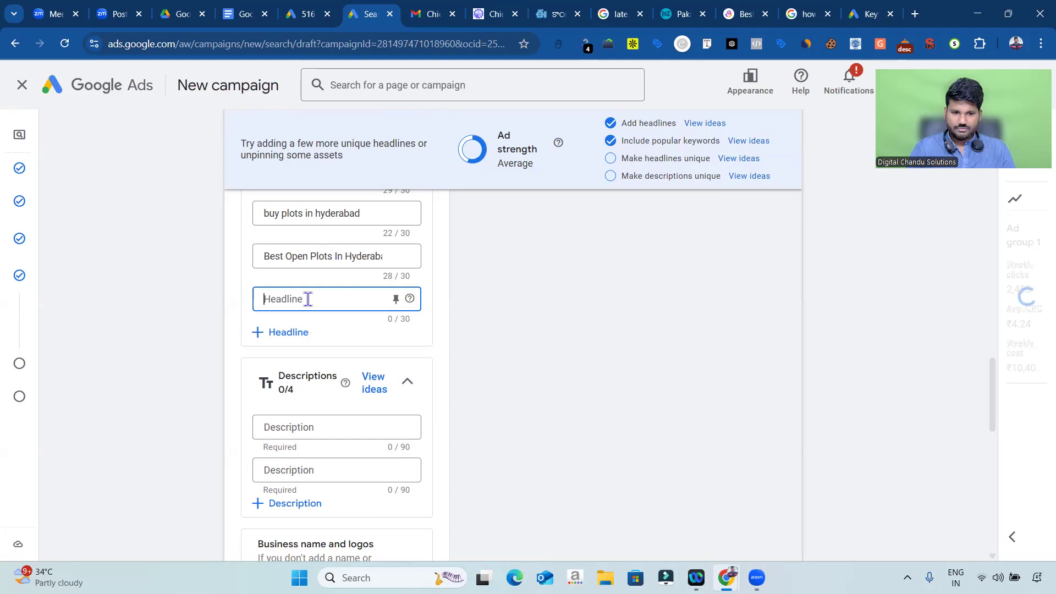
{"action": "left_click", "coordinate": [232, 299]}
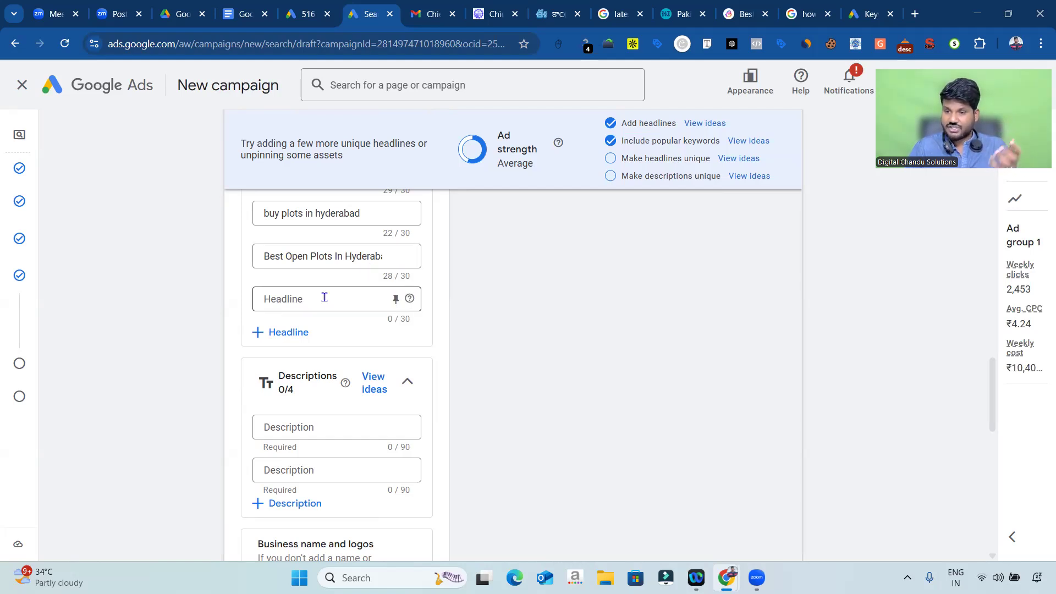
Step: Open ChatGPT in a new browser tab and dismiss the dialog about connecting OpenAI and AIPRM accounts
{"action": "left_click", "coordinate": [915, 14]}
{"action": "type", "text": "chat"}
{"action": "key", "text": "Return"}
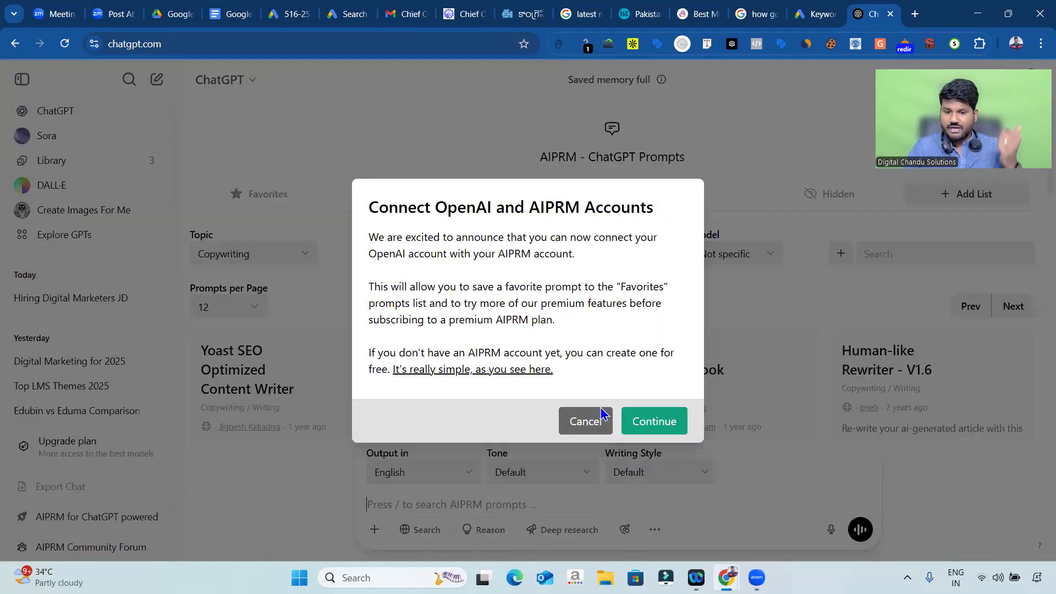
{"action": "left_click", "coordinate": [594, 425]}
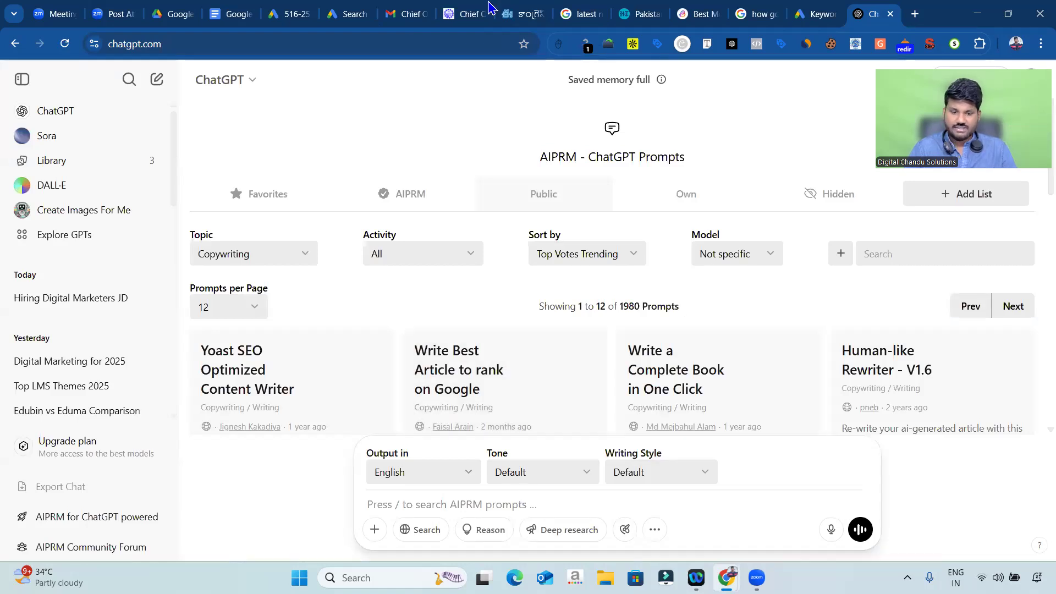
Step: Submit the prompt "my clients offer open plots in hyderabad, business name is chandu estates, write unique headlines"
{"action": "type", "text": "my clients o"}
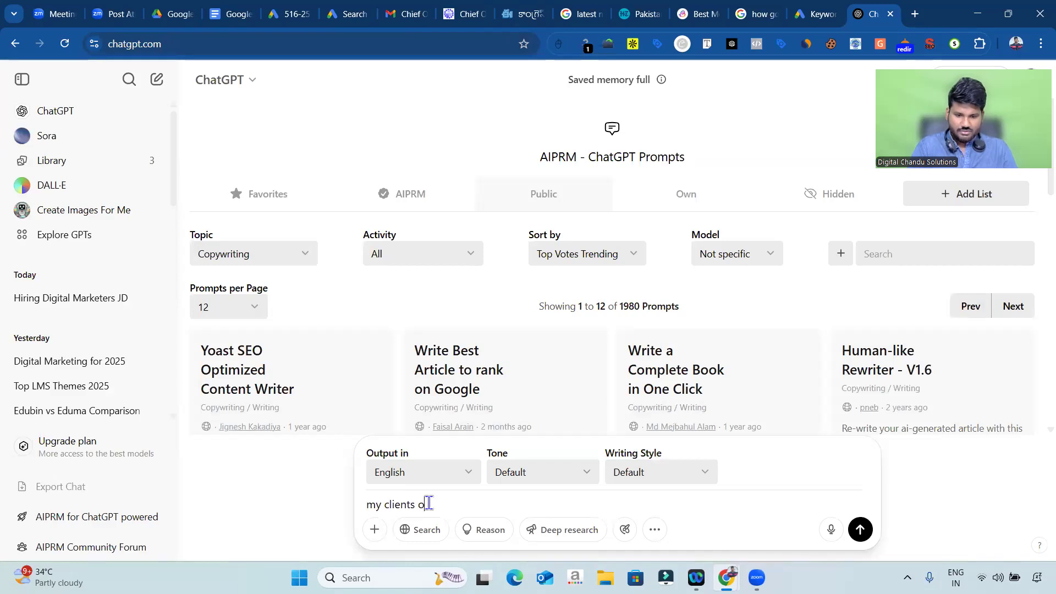
{"action": "type", "text": "ffer open plots "}
{"action": "type", "text": "in hyderan"}
{"action": "type", "text": "ad, business"}
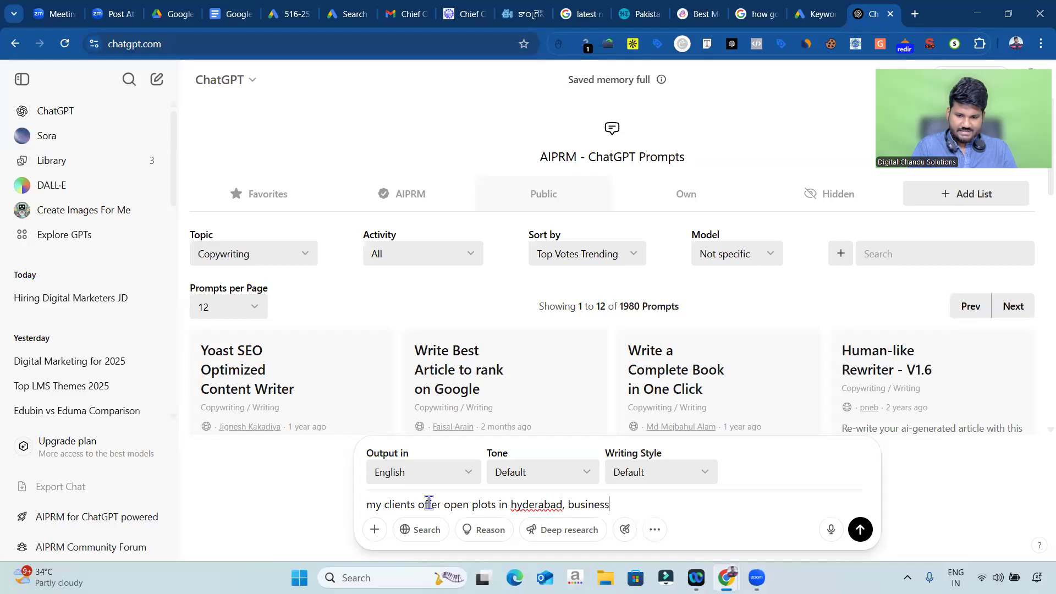
{"action": "type", "text": " name is cha"}
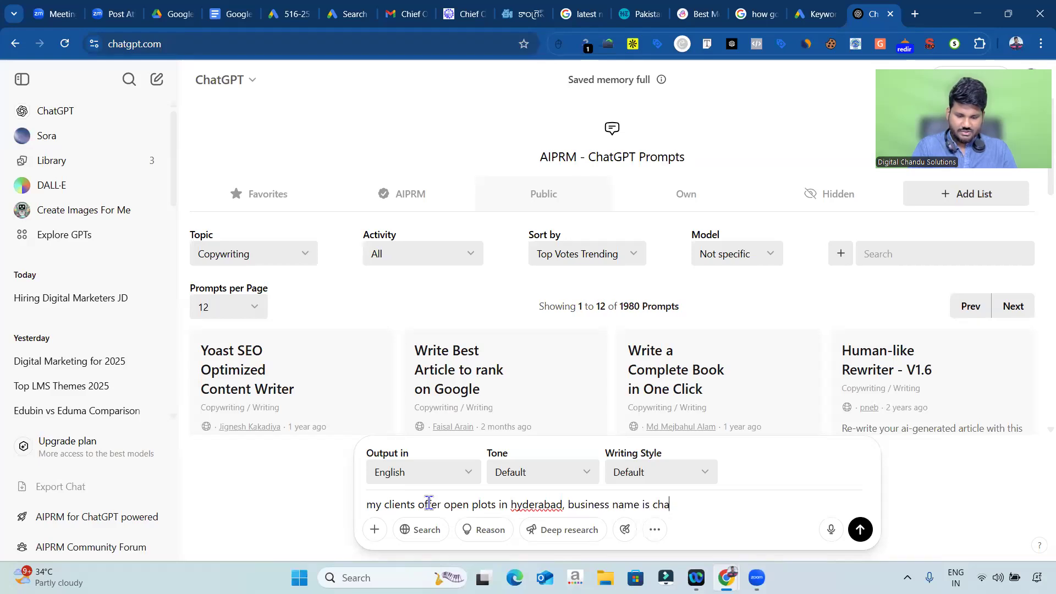
{"action": "type", "text": "ndu estates, write unique headlin"}
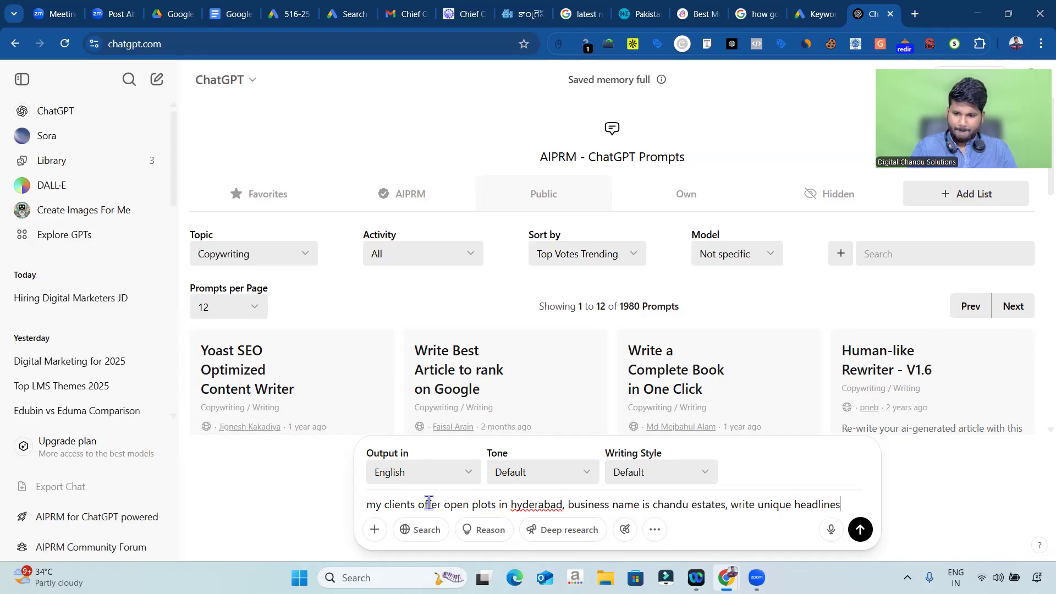
{"action": "type", "text": "es"}
{"action": "key", "text": "Return"}
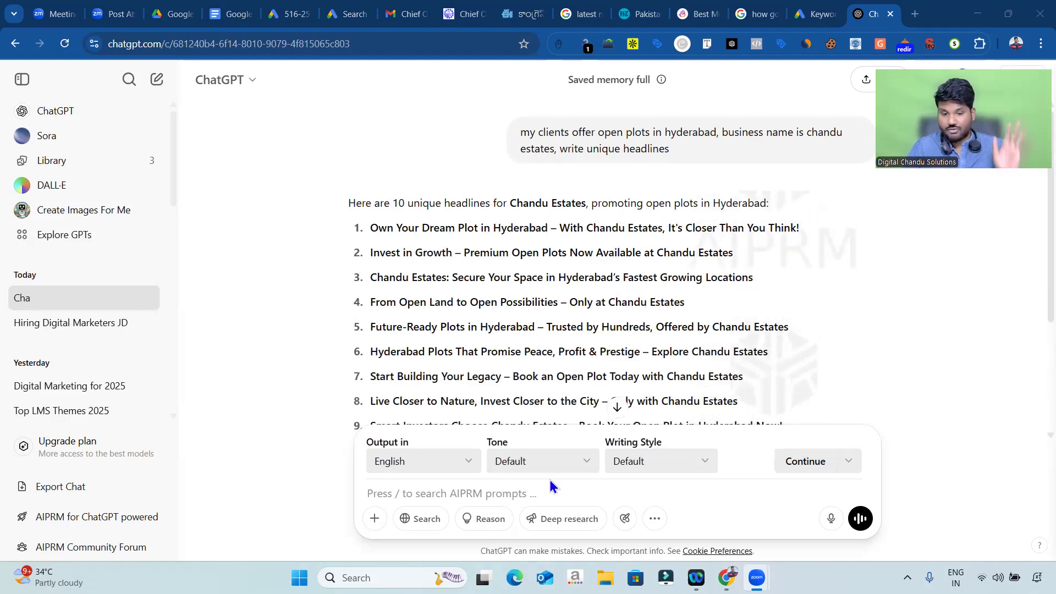
Step: Send the follow-up prompt "write in 29 charcter" to get shorter headlines
{"action": "left_click", "coordinate": [450, 487]}
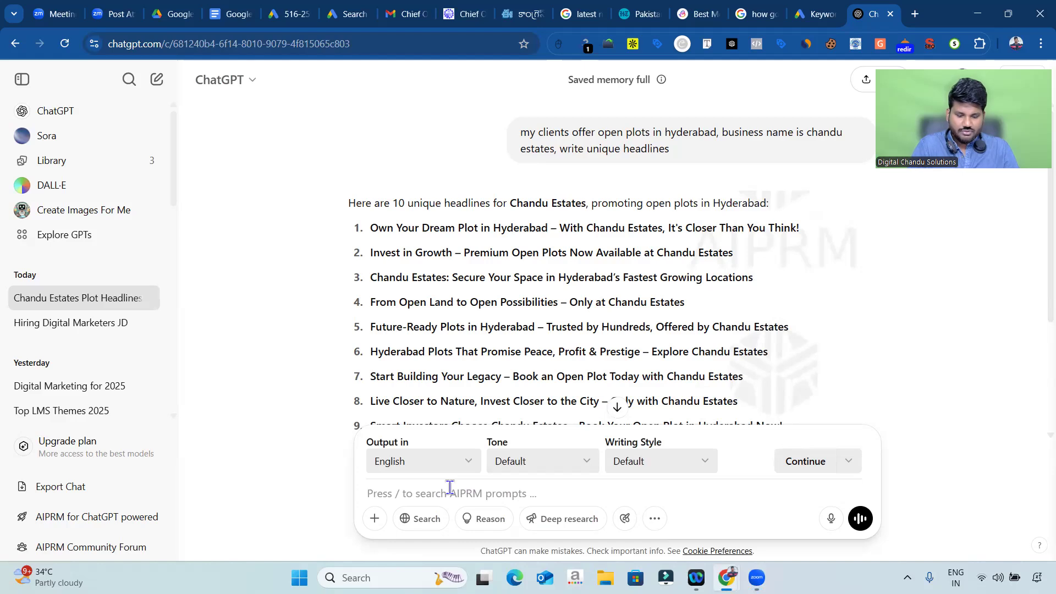
{"action": "type", "text": "write in"}
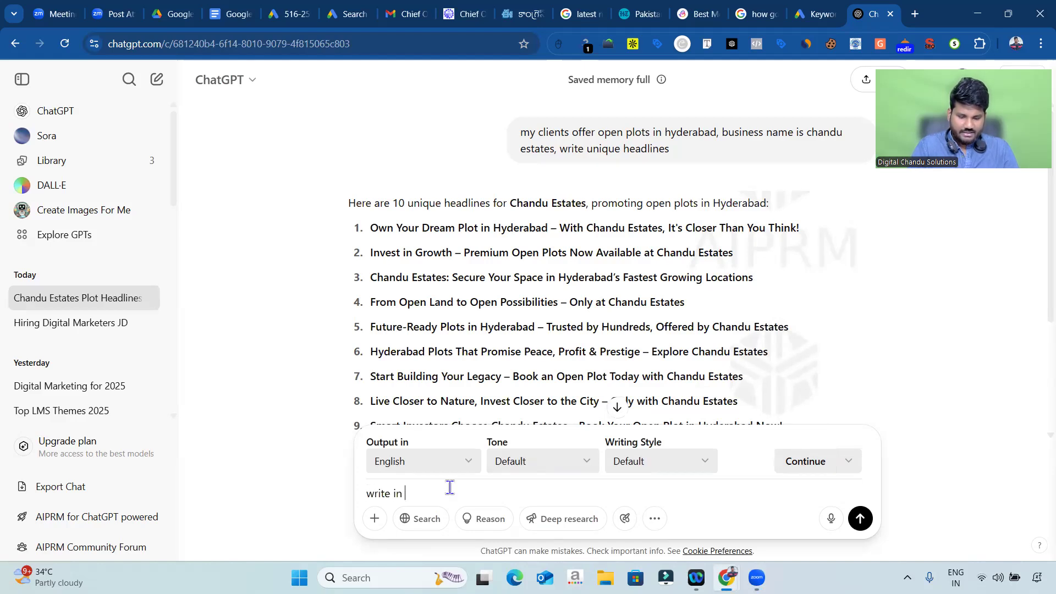
{"action": "key", "text": "BackSpace"}
{"action": "key", "text": "BackSpace"}
{"action": "type", "text": "29 chara"}
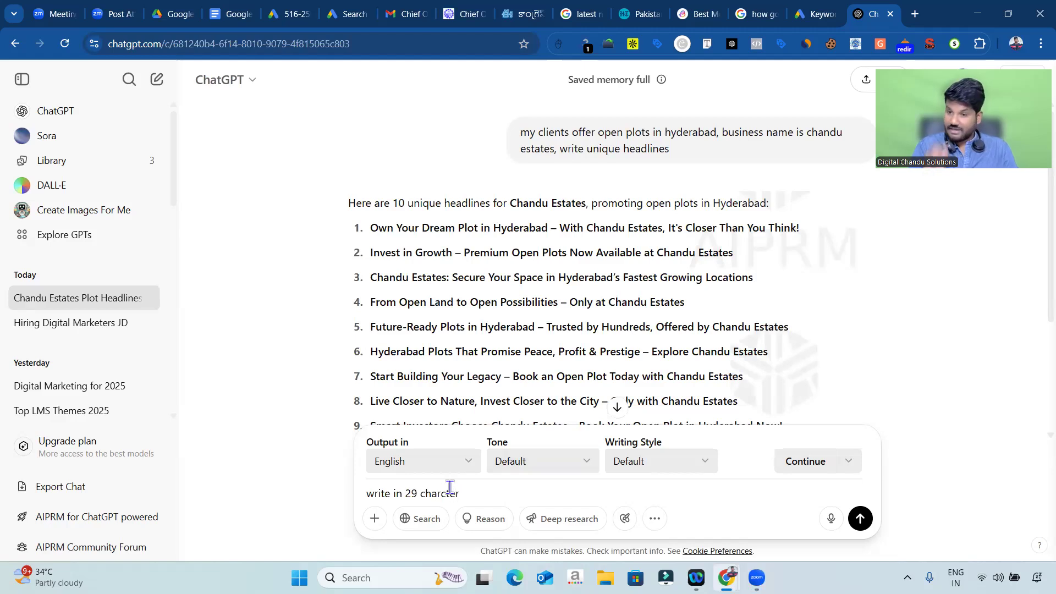
{"action": "key", "text": "Return"}
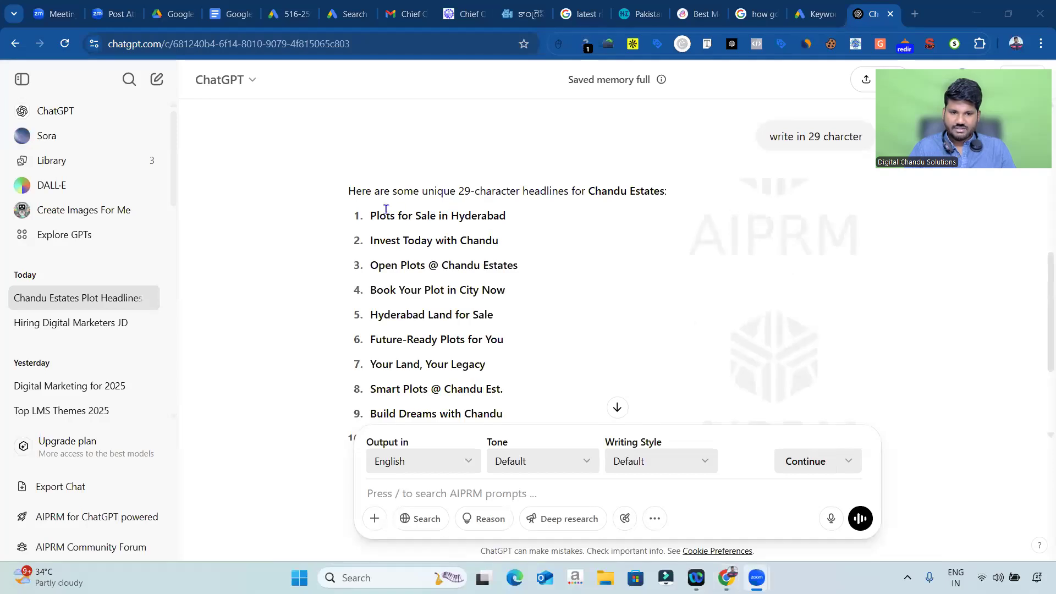
Step: Copy the suggestion Book Your Plot in City Now from ChatGPT into the eleventh headline of the Google Ads ad
{"action": "left_click_drag", "start_coordinate": [368, 242], "coordinate": [500, 242]}
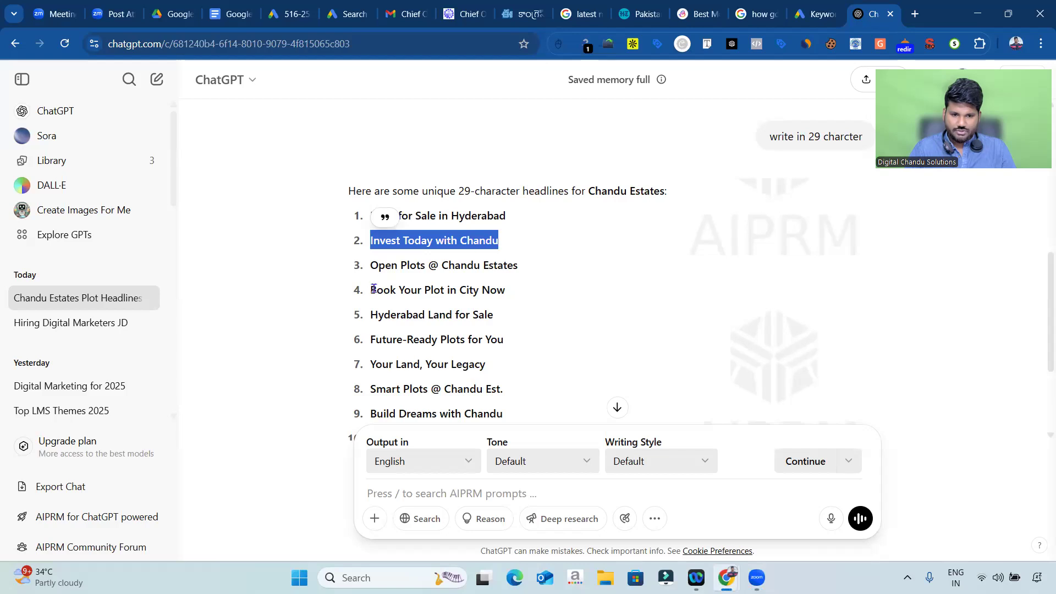
{"action": "left_click_drag", "start_coordinate": [370, 288], "coordinate": [507, 290]}
{"action": "key", "text": "ctrl+c"}
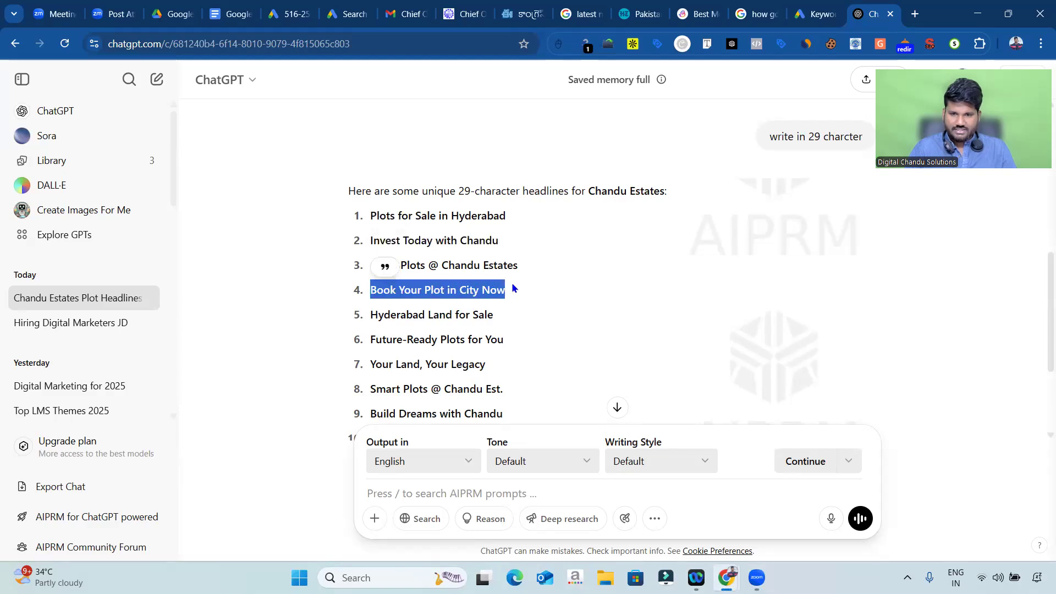
{"action": "left_click", "coordinate": [360, 11]}
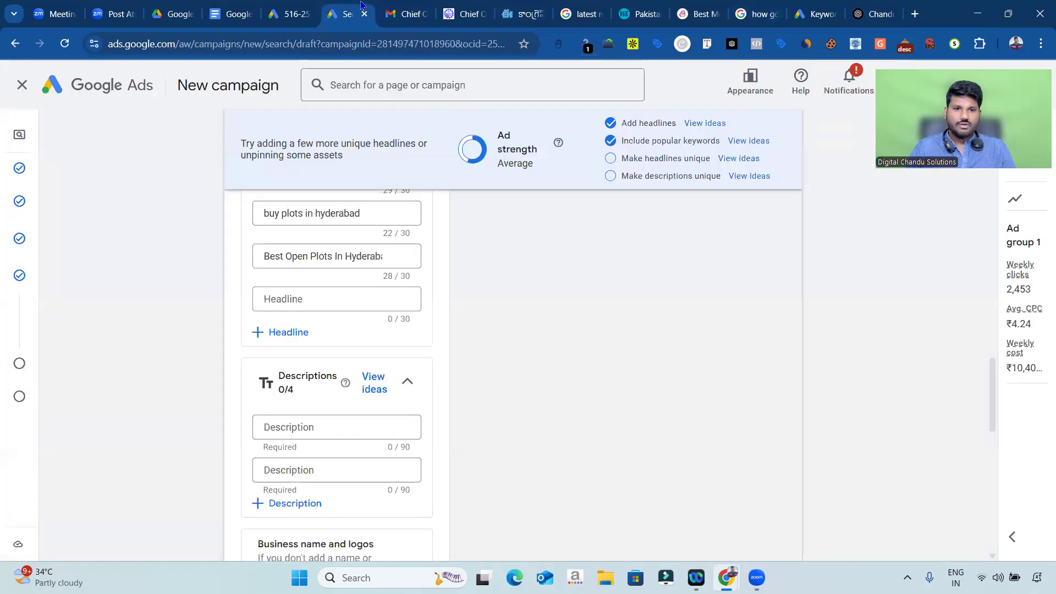
{"action": "left_click", "coordinate": [305, 298]}
{"action": "key", "text": "ctrl+v"}
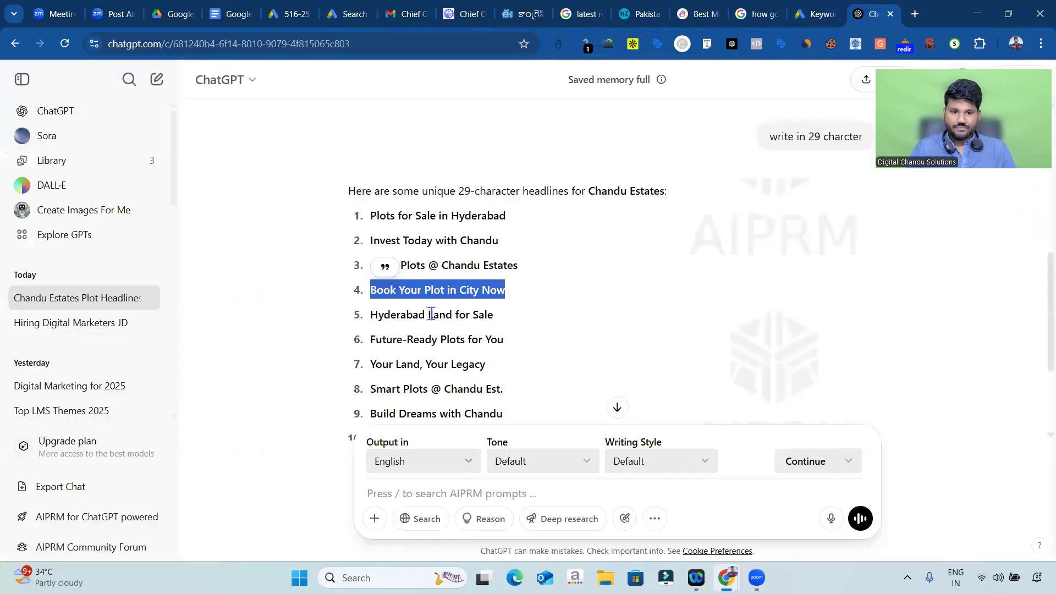
Step: Copy the ChatGPT suggestion Future-Ready Plots for You into a newly added twelfth headline in Google Ads
{"action": "left_click_drag", "start_coordinate": [371, 339], "coordinate": [512, 343]}
{"action": "key", "text": "ctrl+c"}
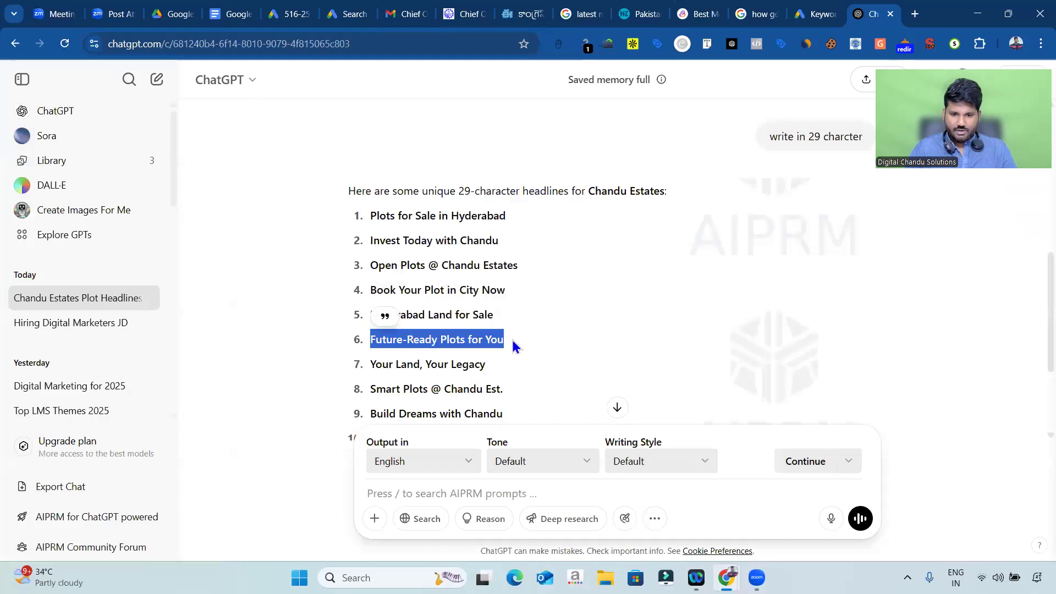
{"action": "left_click", "coordinate": [348, 12]}
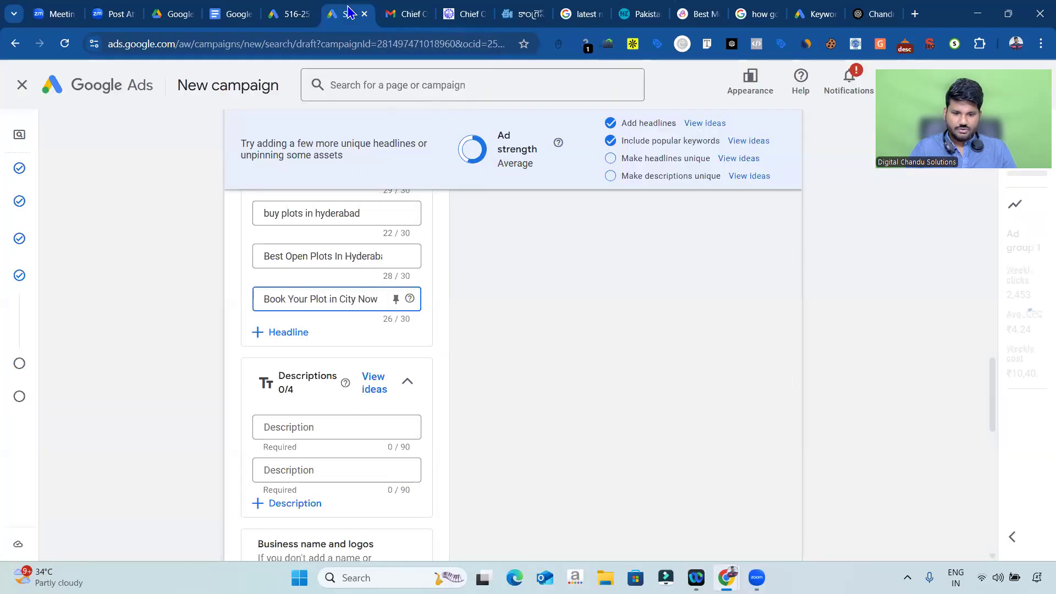
{"action": "left_click", "coordinate": [295, 330]}
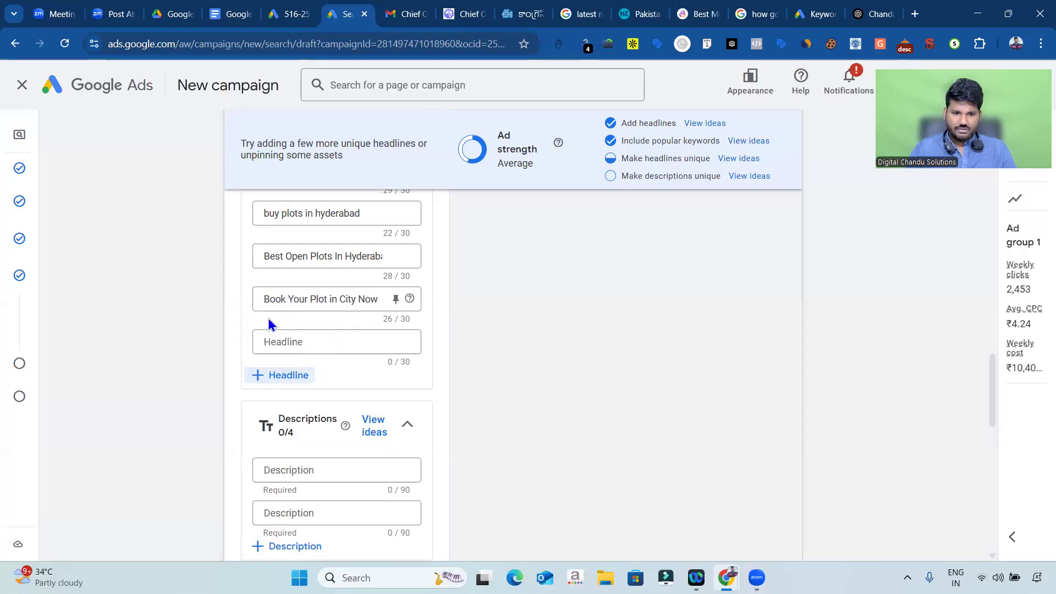
{"action": "left_click", "coordinate": [310, 343]}
{"action": "key", "text": "ctrl+v"}
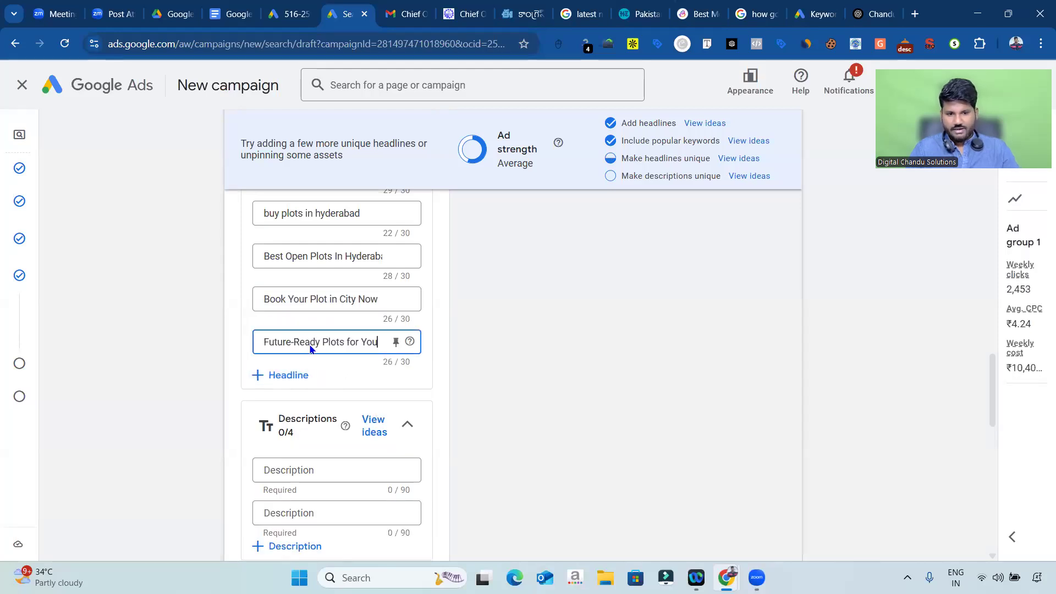
Step: Copy the ChatGPT suggestion Affordable Plots in City into the thirteenth headline in Google Ads
{"action": "left_click", "coordinate": [876, 14]}
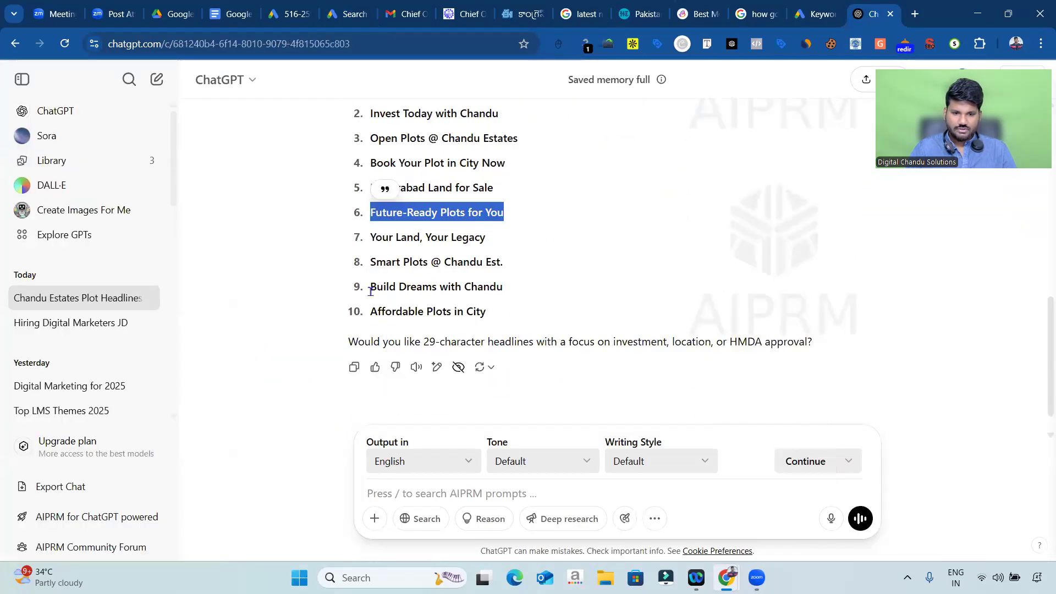
{"action": "left_click_drag", "start_coordinate": [373, 286], "coordinate": [506, 288]}
{"action": "left_click_drag", "start_coordinate": [371, 312], "coordinate": [497, 318]}
{"action": "key", "text": "ctrl+c"}
{"action": "left_click", "coordinate": [342, 14]}
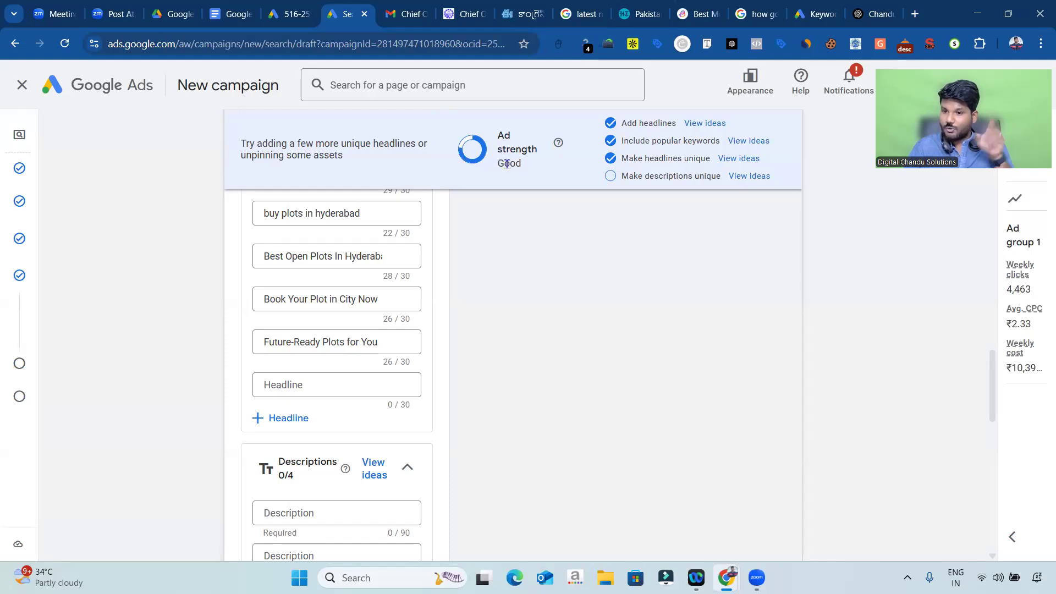
{"action": "left_click", "coordinate": [304, 388]}
{"action": "key", "text": "ctrl+v"}
{"action": "left_click", "coordinate": [235, 345]}
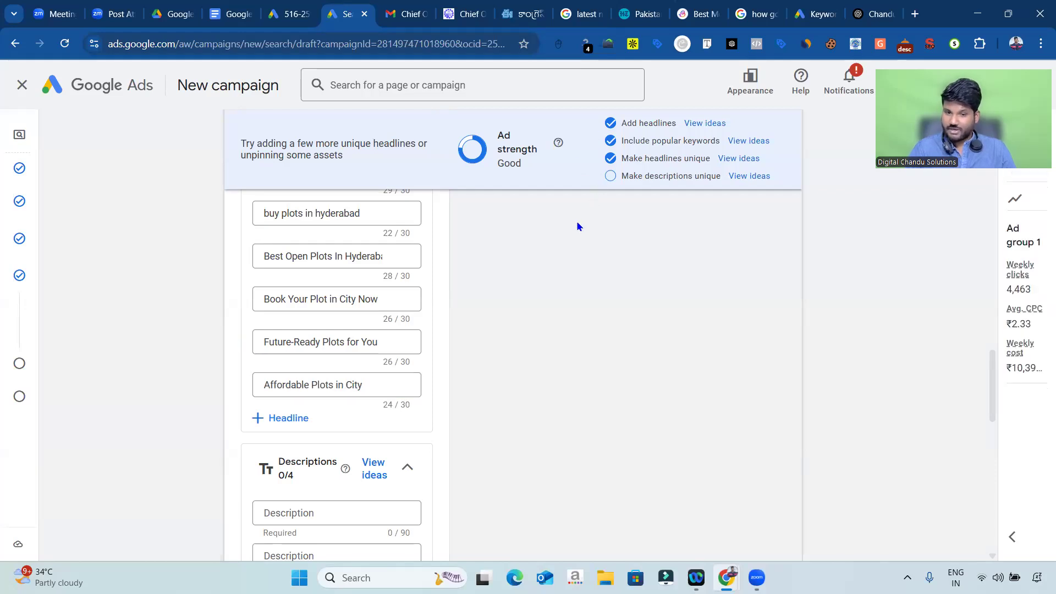
Step: Check the ad's empty description fields, and send ChatGPT the prompt "write description for same with 60 char limit"
{"action": "scroll", "coordinate": [576, 221], "scroll_direction": "down", "scroll_amount": 4}
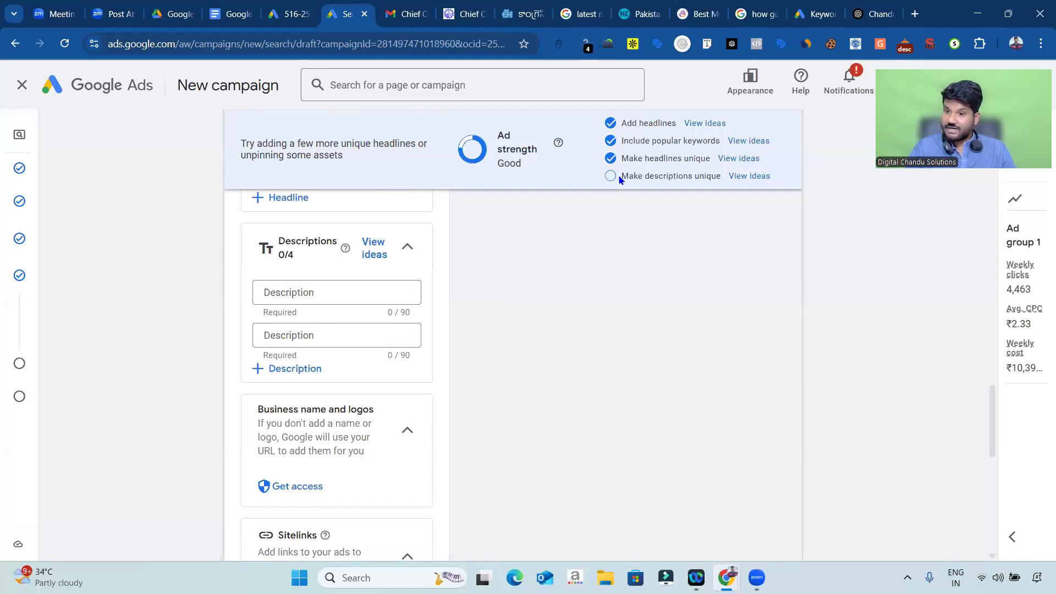
{"action": "left_click", "coordinate": [882, 15]}
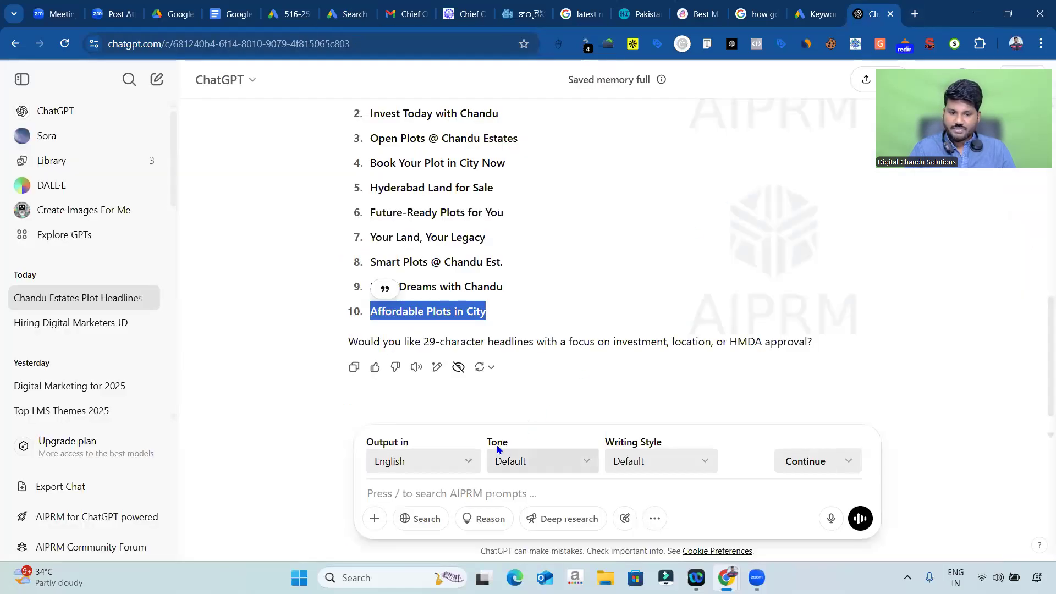
{"action": "left_click", "coordinate": [451, 491]}
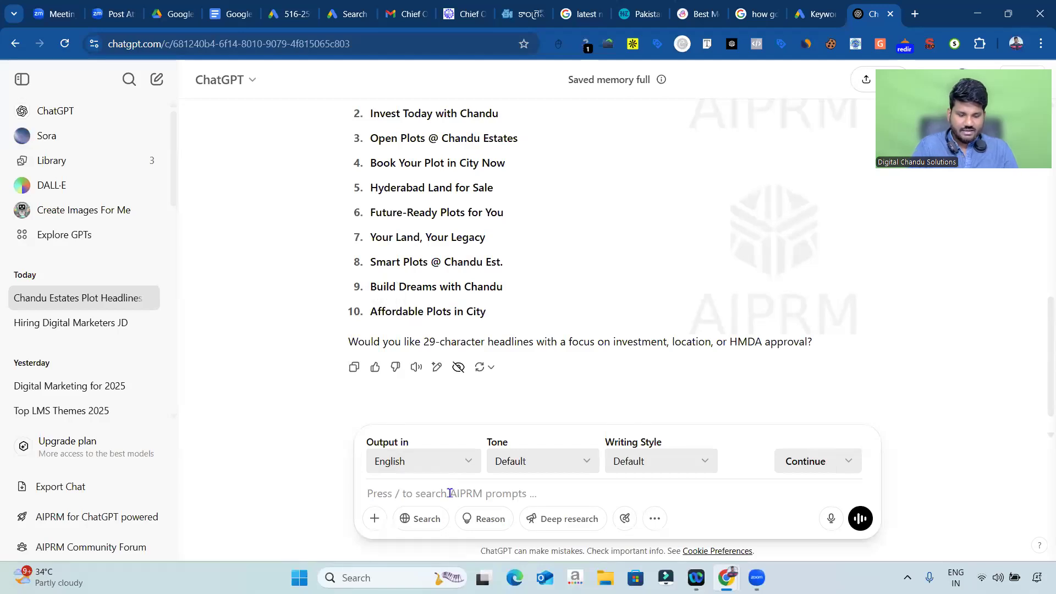
{"action": "type", "text": "write description"}
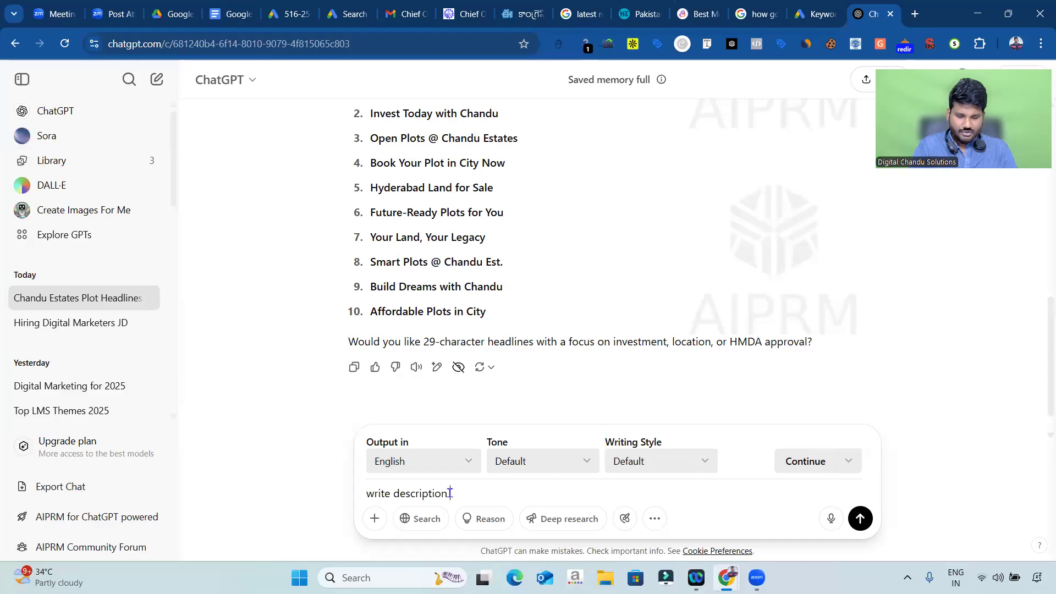
{"action": "type", "text": " for same with"}
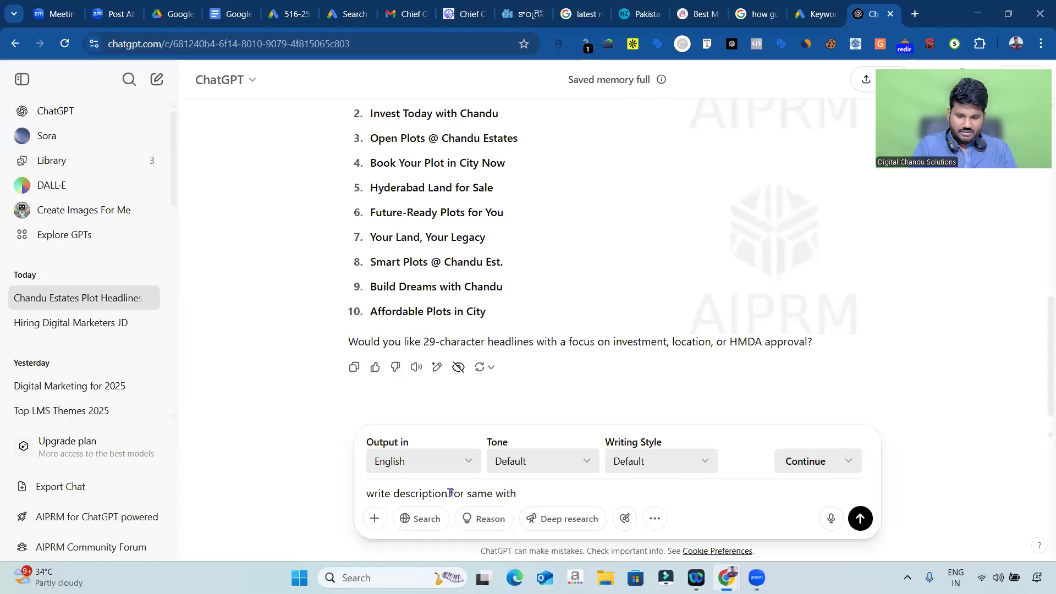
{"action": "type", "text": " 60 char"}
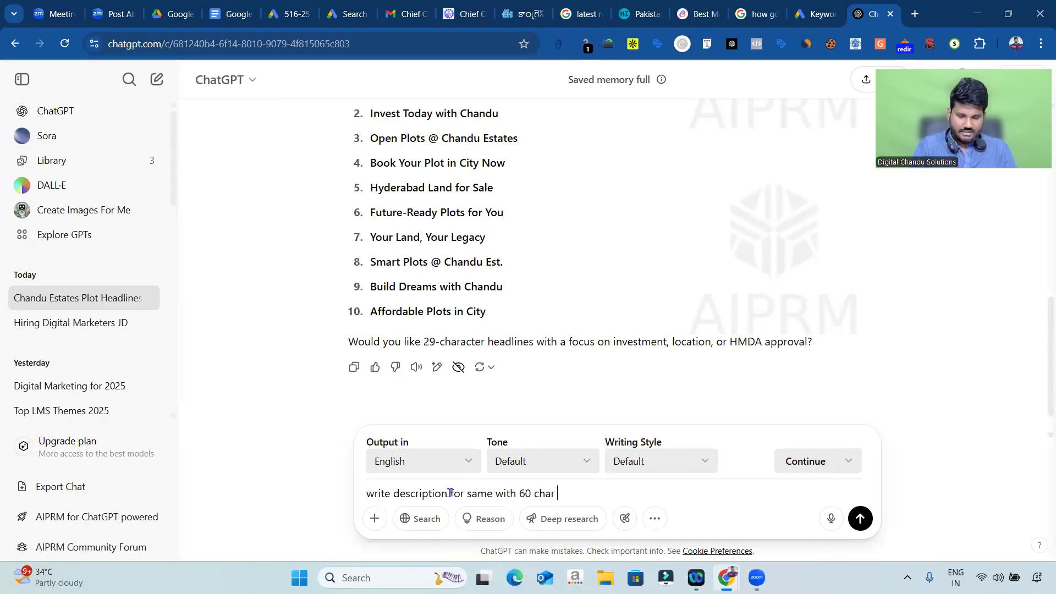
{"action": "key", "text": "Return"}
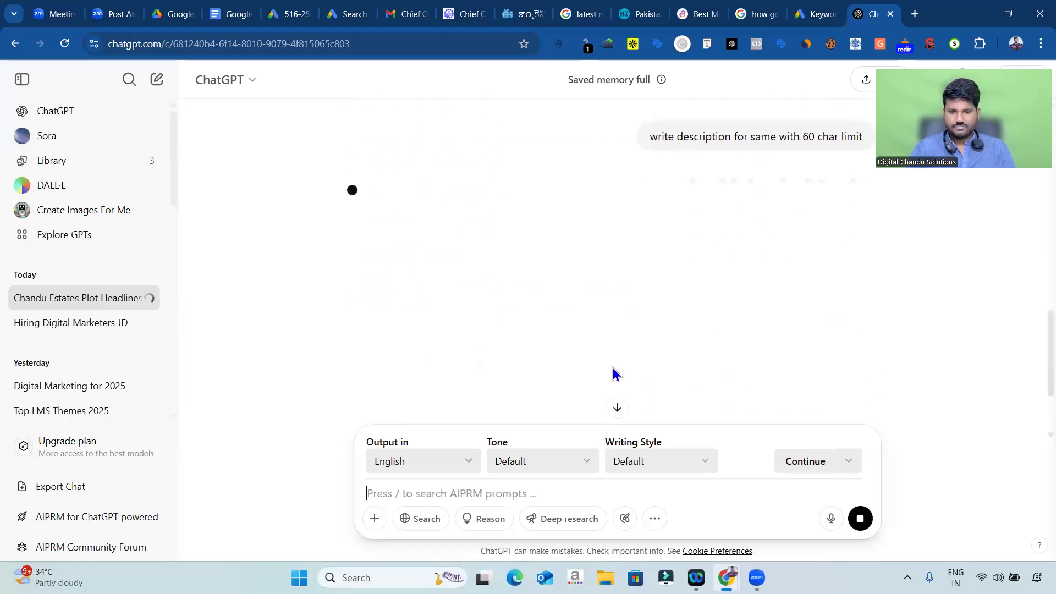
Step: Check the description character limit in Google Ads, and send ChatGPT the prompt "write 90 char also"
{"action": "left_click", "coordinate": [348, 14]}
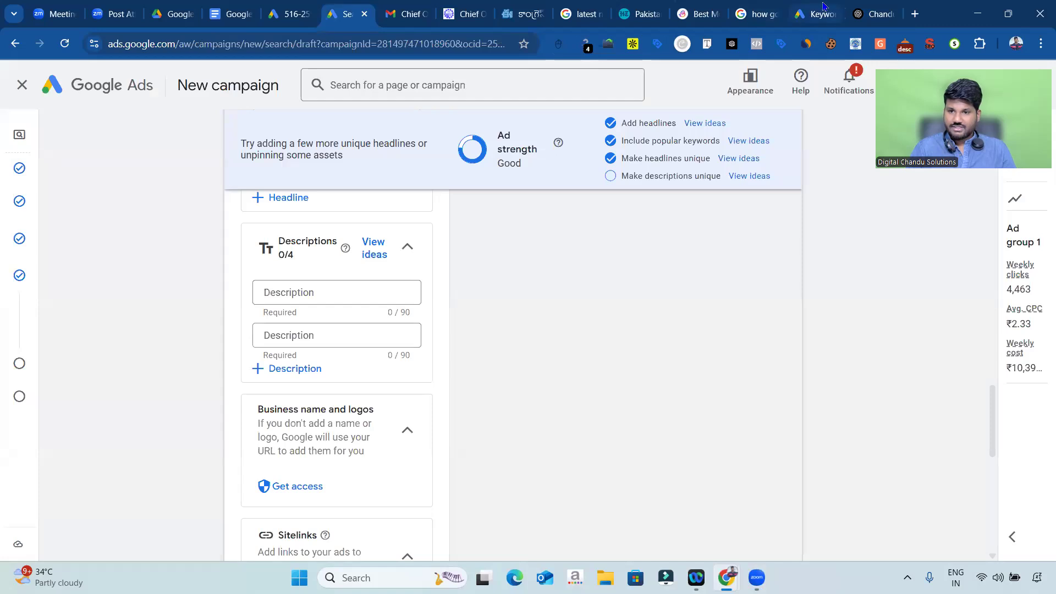
{"action": "left_click", "coordinate": [869, 7]}
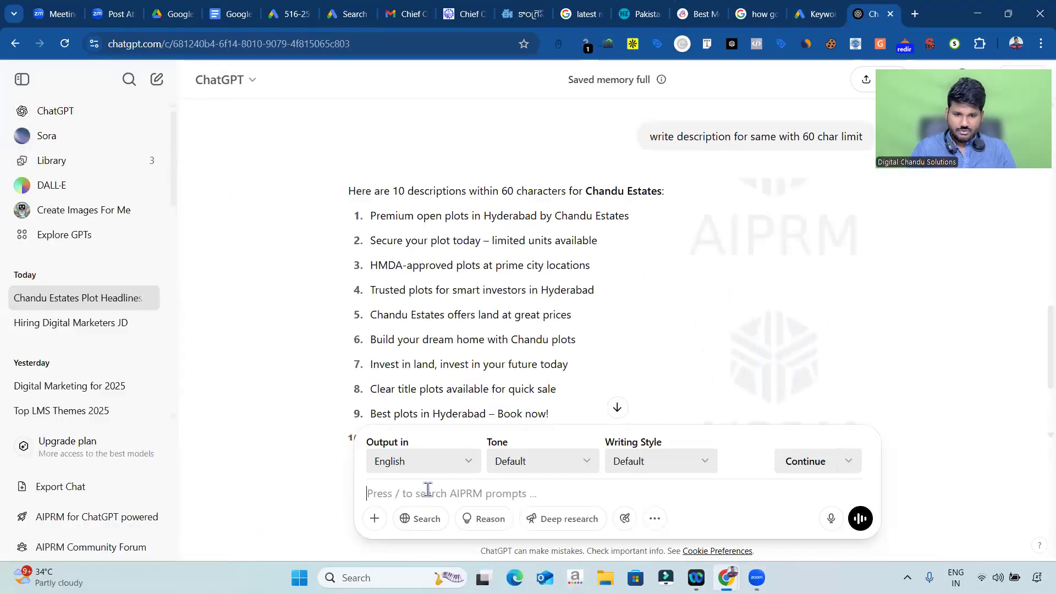
{"action": "type", "text": "write 90 char also"}
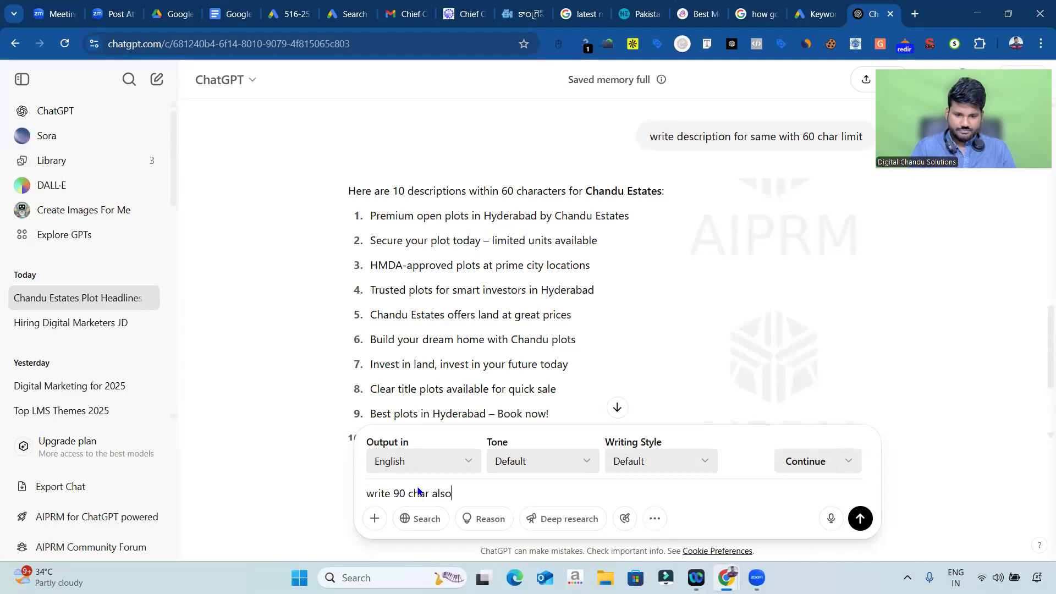
{"action": "key", "text": "Return"}
{"action": "left_click", "coordinate": [582, 421]}
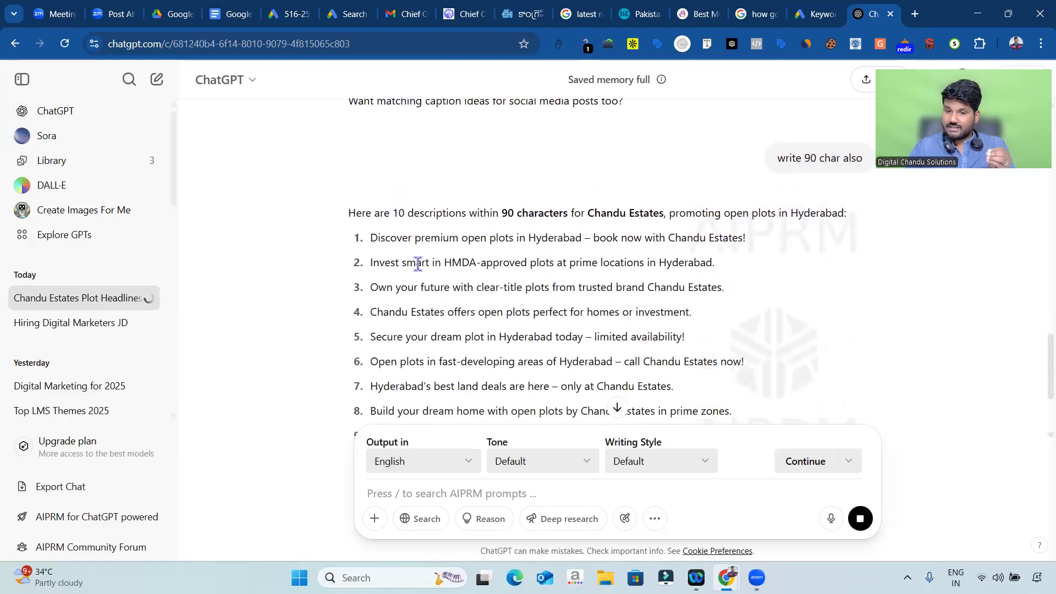
Step: Copy the ChatGPT suggestion "Discover premium open plots in Hyderabad – book now with Chandu Estates" into the first description in Google Ads
{"action": "left_click_drag", "start_coordinate": [370, 237], "coordinate": [811, 242]}
{"action": "key", "text": "ctrl+c"}
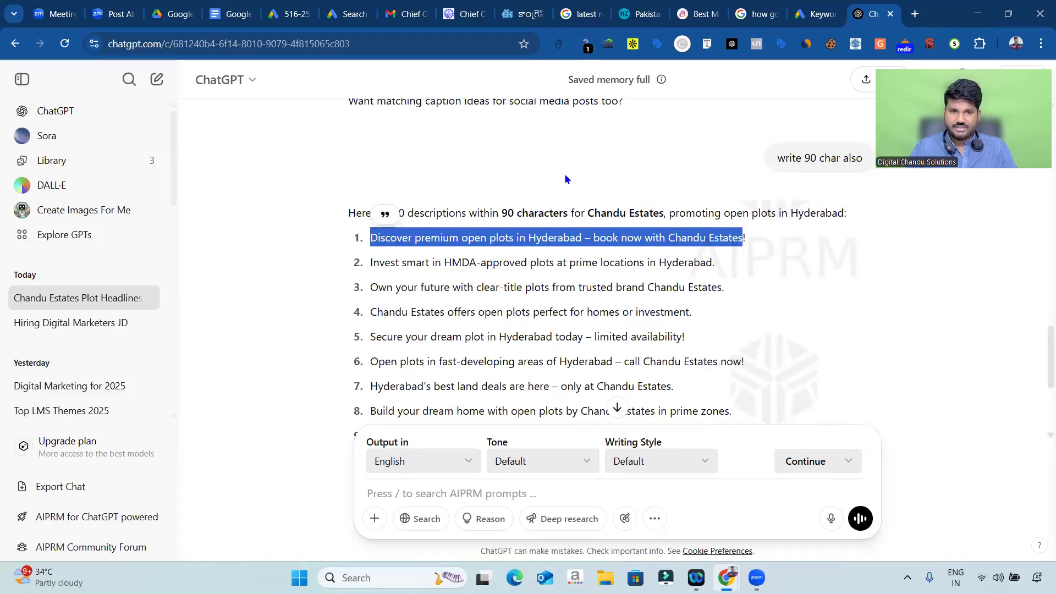
{"action": "left_click", "coordinate": [348, 7]}
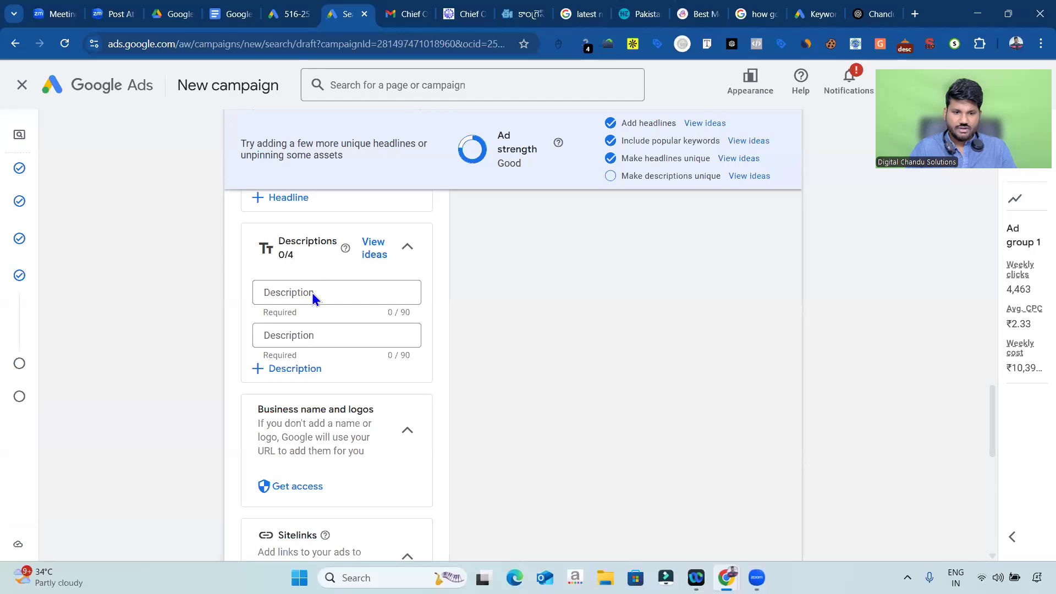
{"action": "left_click", "coordinate": [295, 293]}
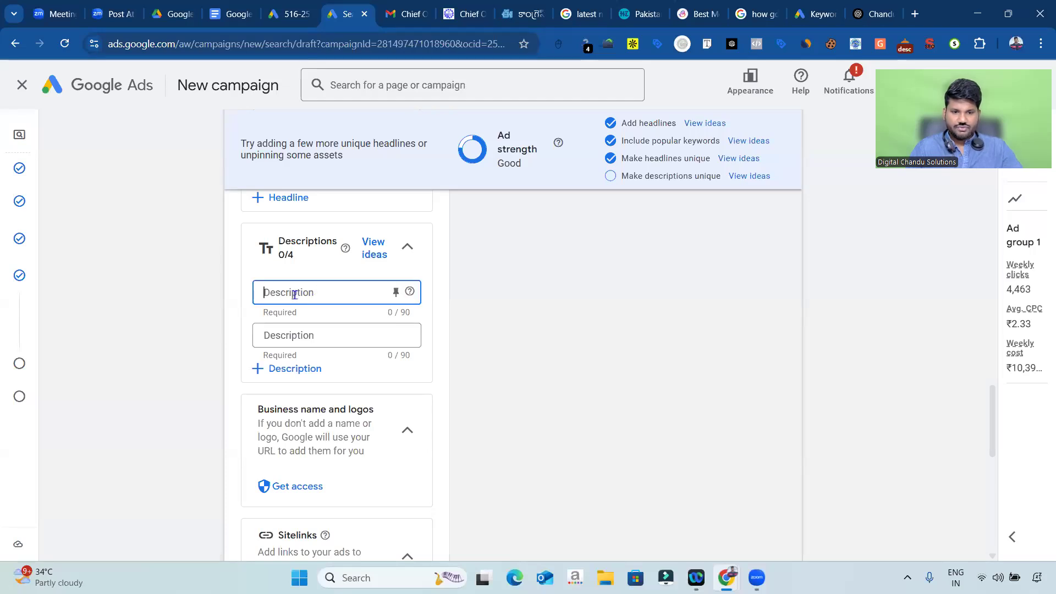
{"action": "key", "text": "ctrl+v"}
Step: Copy the ChatGPT suggestion "Invest smart in HMDA-approved plots at prime locations in Hyderabad" into the second description in Google Ads
{"action": "left_click", "coordinate": [875, 13]}
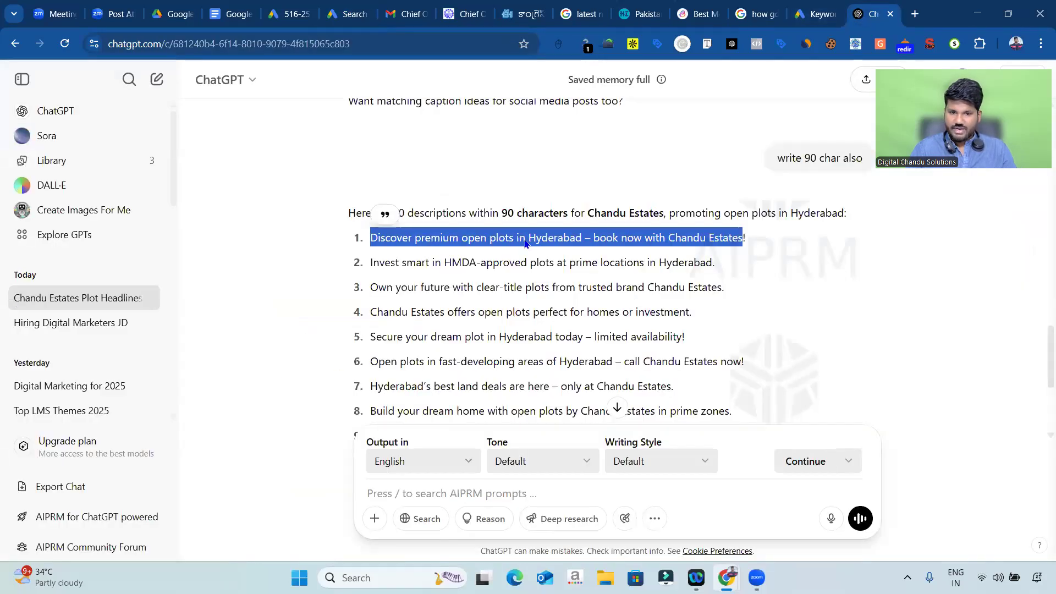
{"action": "left_click_drag", "start_coordinate": [371, 262], "coordinate": [711, 259]}
{"action": "key", "text": "ctrl+c"}
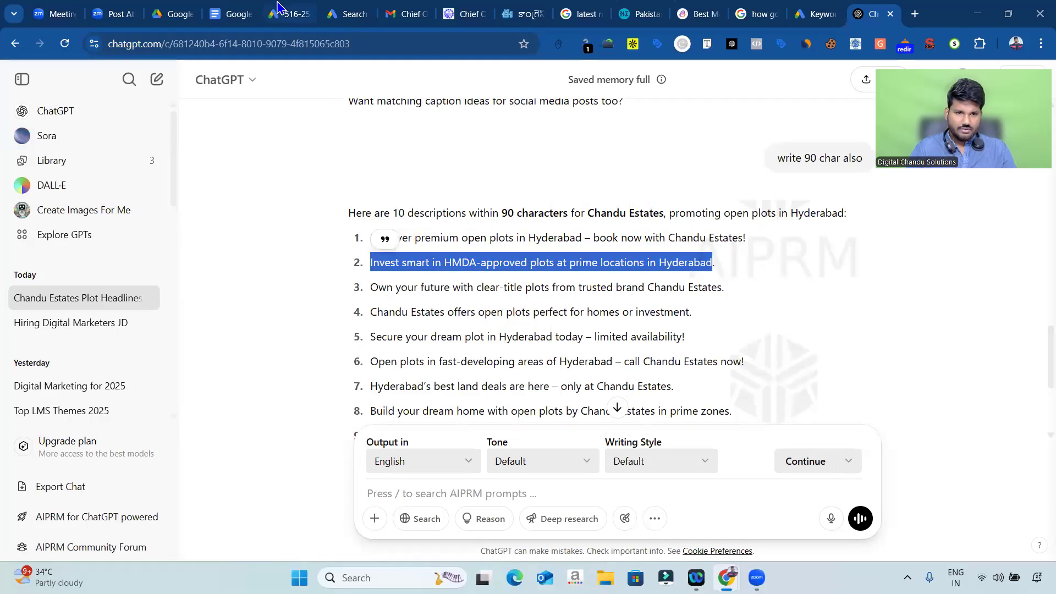
{"action": "left_click", "coordinate": [346, 14]}
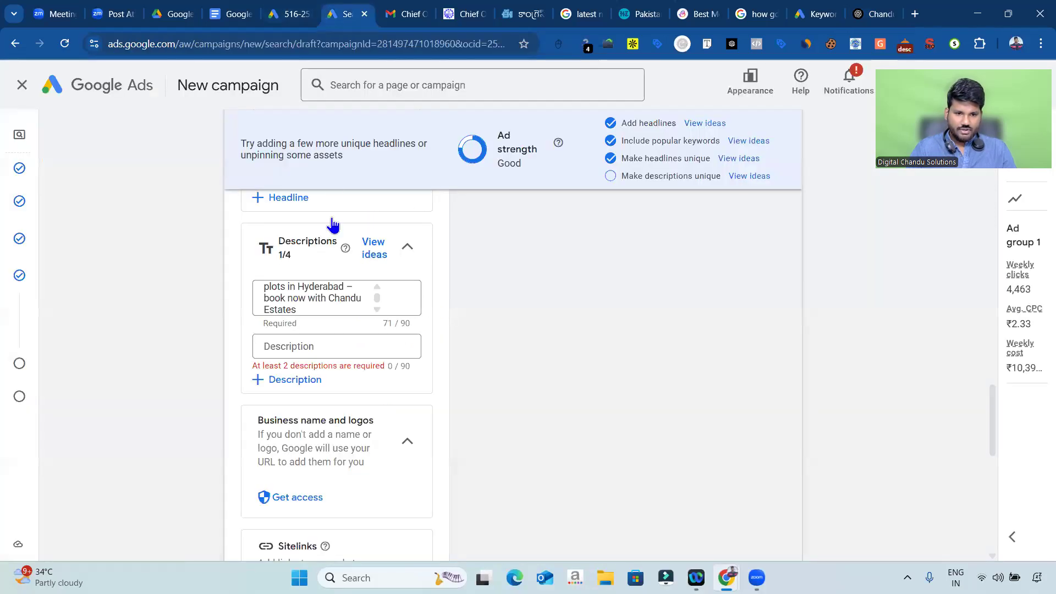
{"action": "left_click", "coordinate": [310, 347]}
{"action": "key", "text": "ctrl+v"}
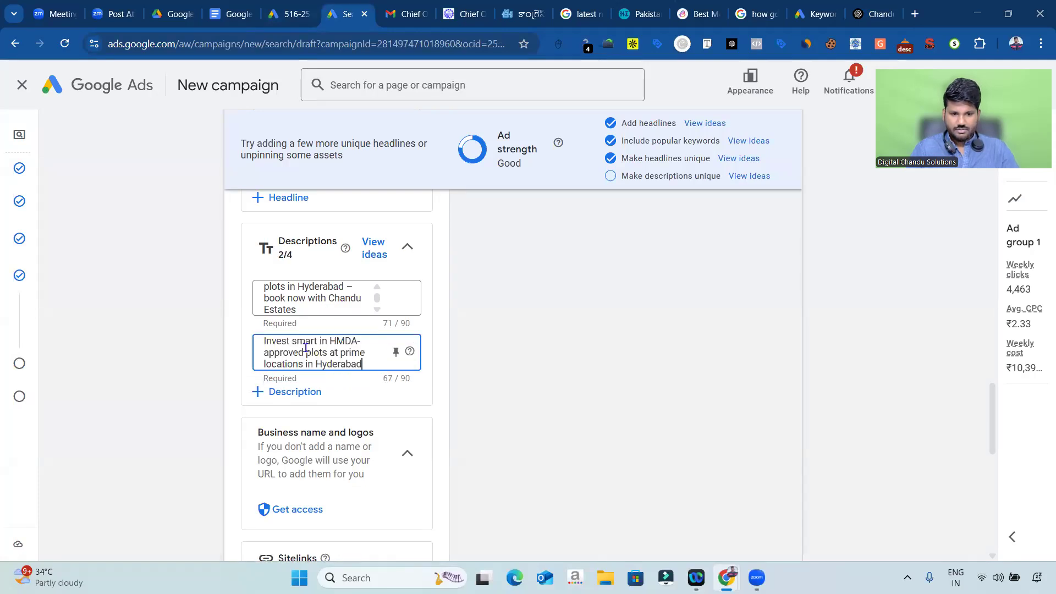
Step: Copy ChatGPT's "Own your future with clear-title plots from trusted brand Chandu Estates" into a newly added third description in Google Ads
{"action": "left_click", "coordinate": [874, 14]}
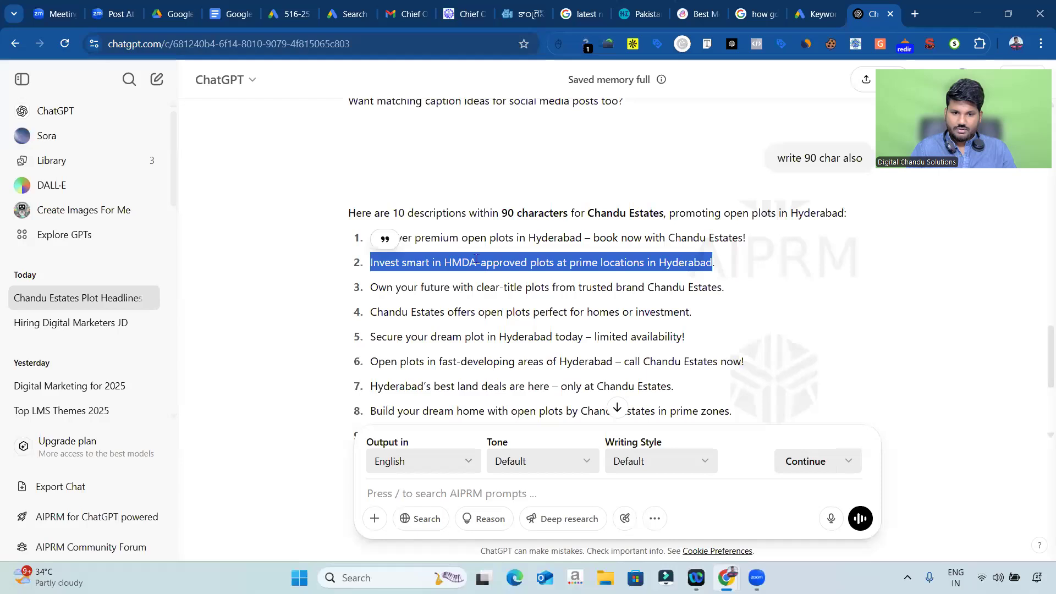
{"action": "left_click_drag", "start_coordinate": [372, 287], "coordinate": [719, 283]}
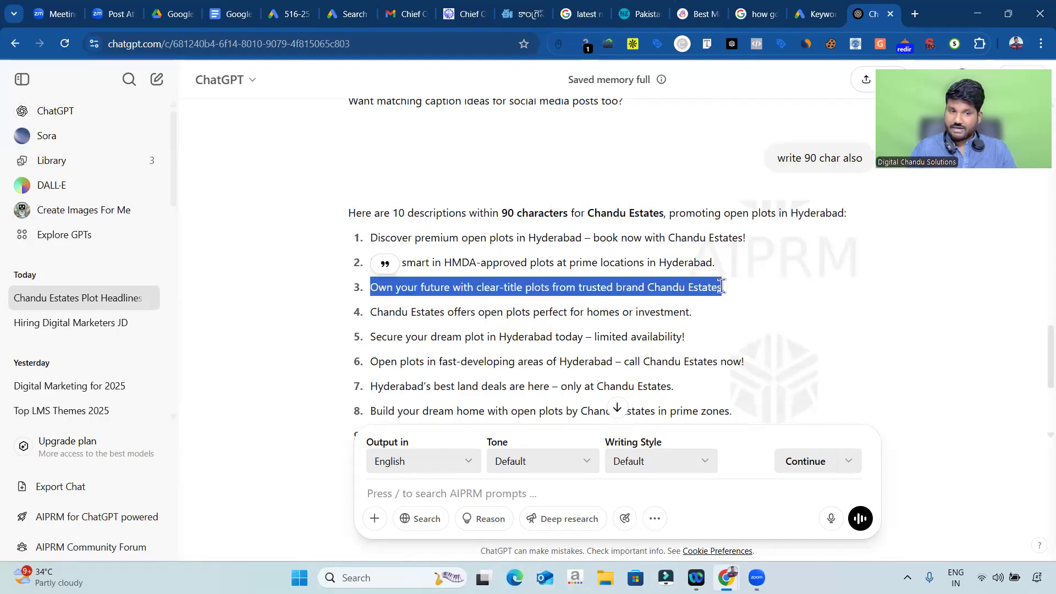
{"action": "left_click", "coordinate": [347, 15]}
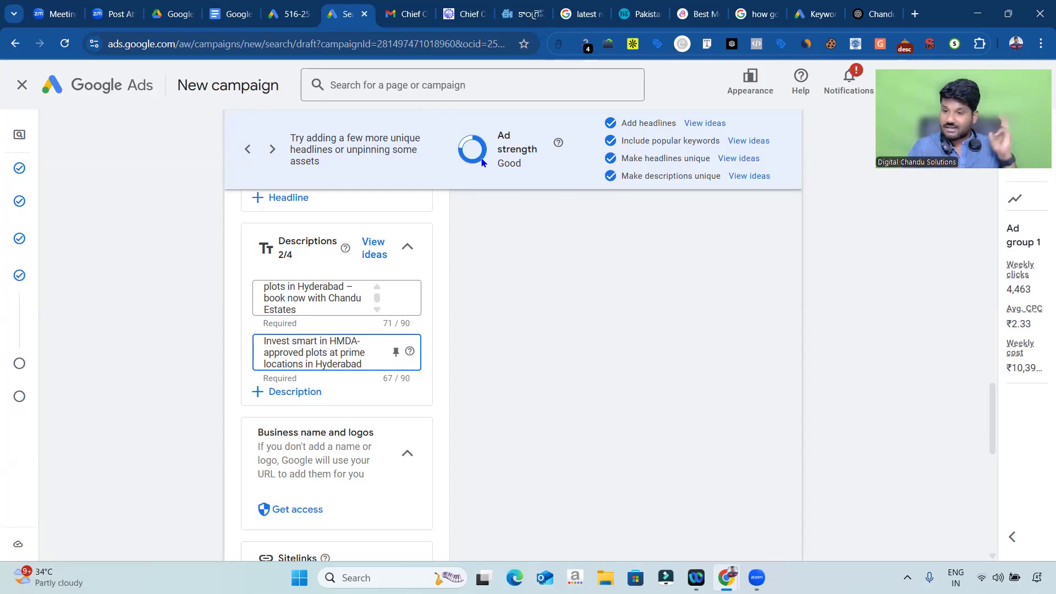
{"action": "scroll", "coordinate": [309, 389], "scroll_direction": "down", "scroll_amount": 2}
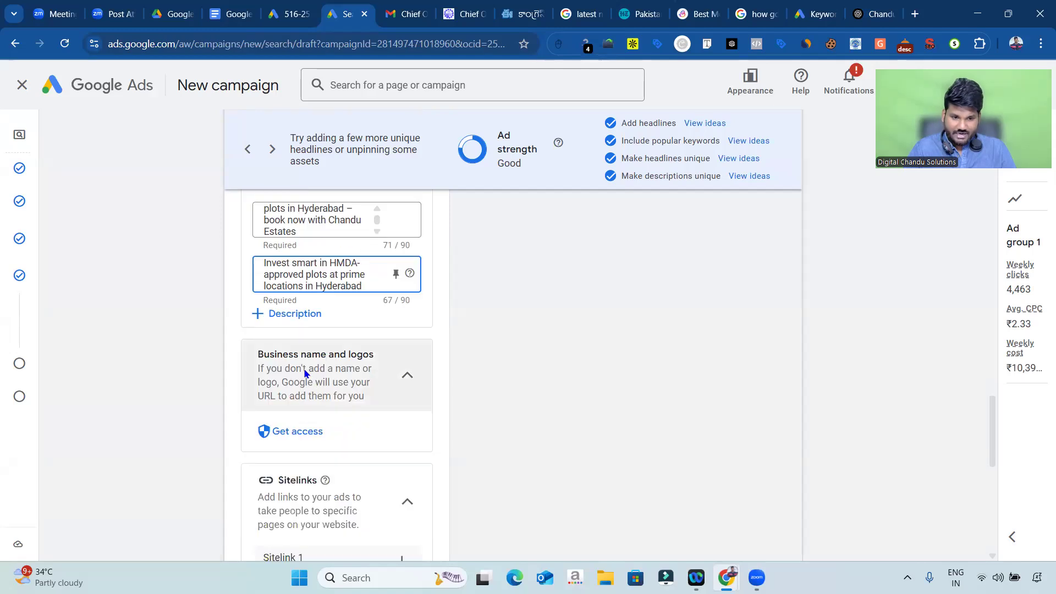
{"action": "left_click", "coordinate": [311, 318]}
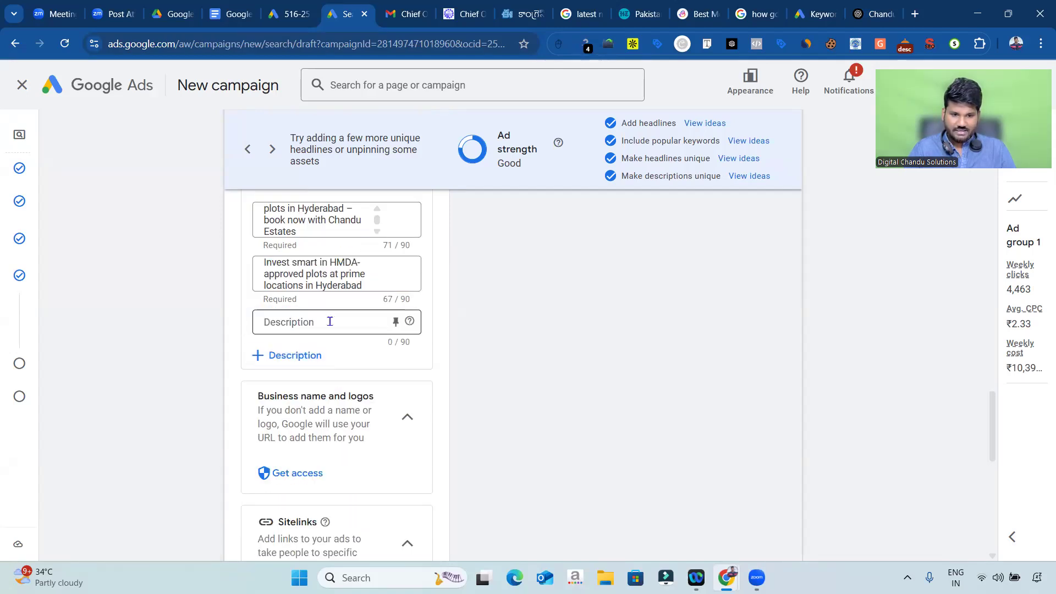
{"action": "key", "text": "ctrl+v"}
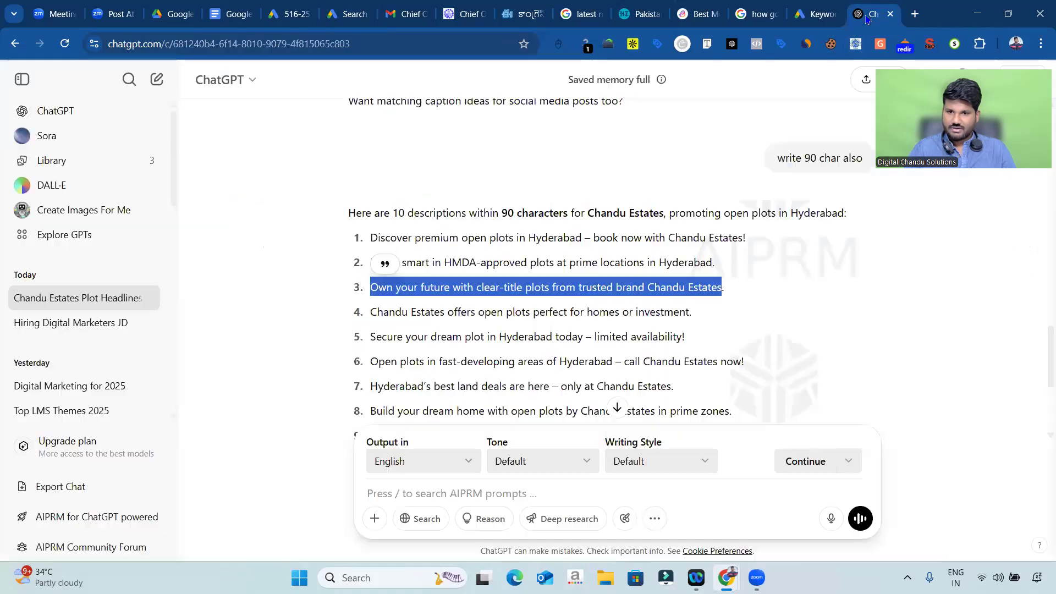
Step: Copy ChatGPT's "Chandu Estates offers open plots perfect for homes or investment." into a newly added fourth description in Google Ads
{"action": "key", "text": "ctrl+9"}
{"action": "left_click_drag", "start_coordinate": [373, 311], "coordinate": [718, 310]}
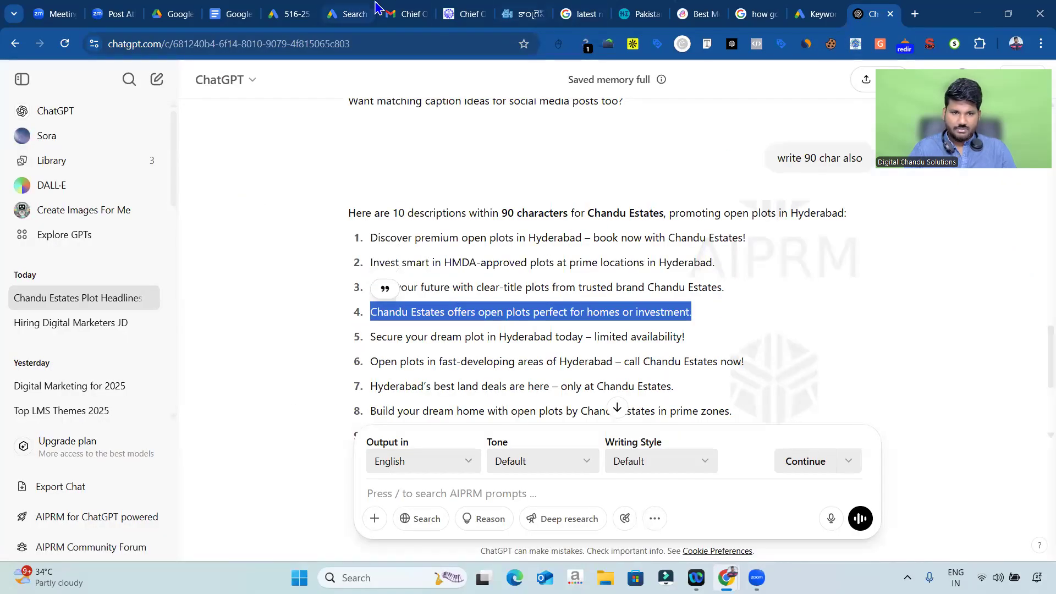
{"action": "left_click", "coordinate": [354, 14]}
{"action": "left_click", "coordinate": [310, 367]}
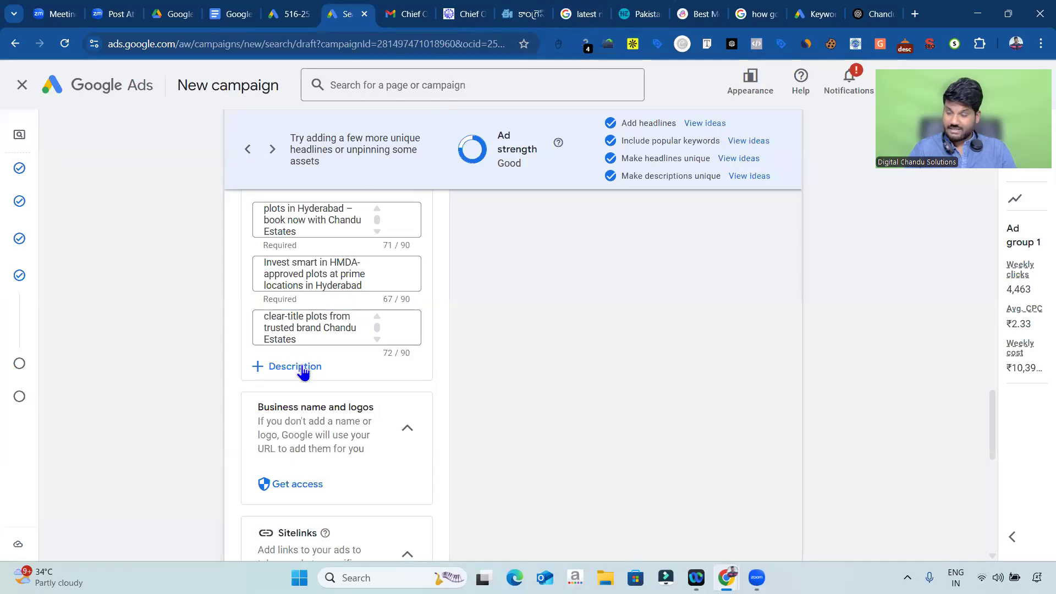
{"action": "left_click", "coordinate": [324, 376]}
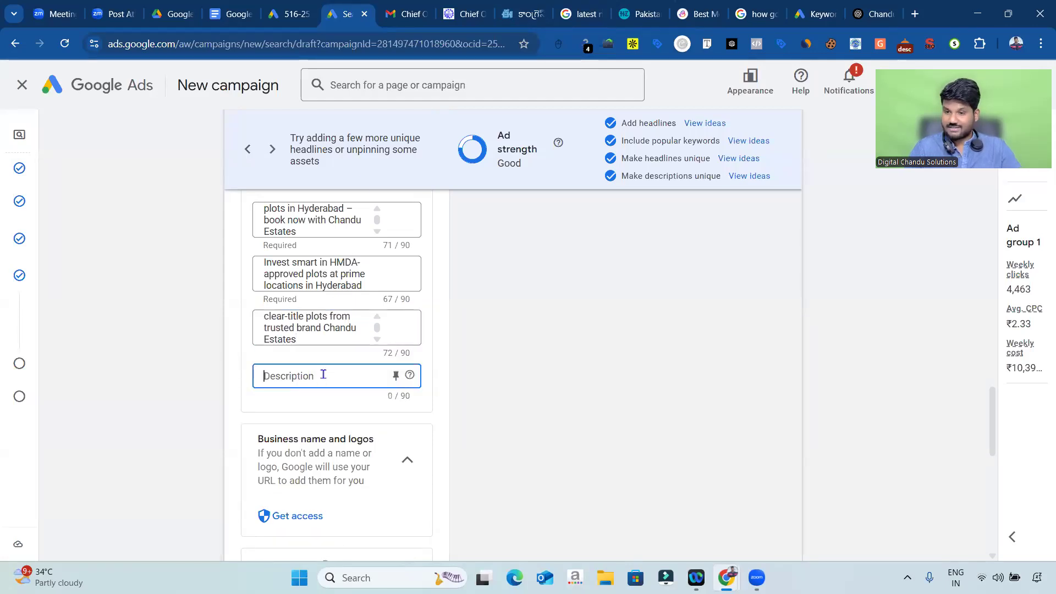
{"action": "key", "text": "ctrl+v"}
{"action": "left_click", "coordinate": [230, 352]}
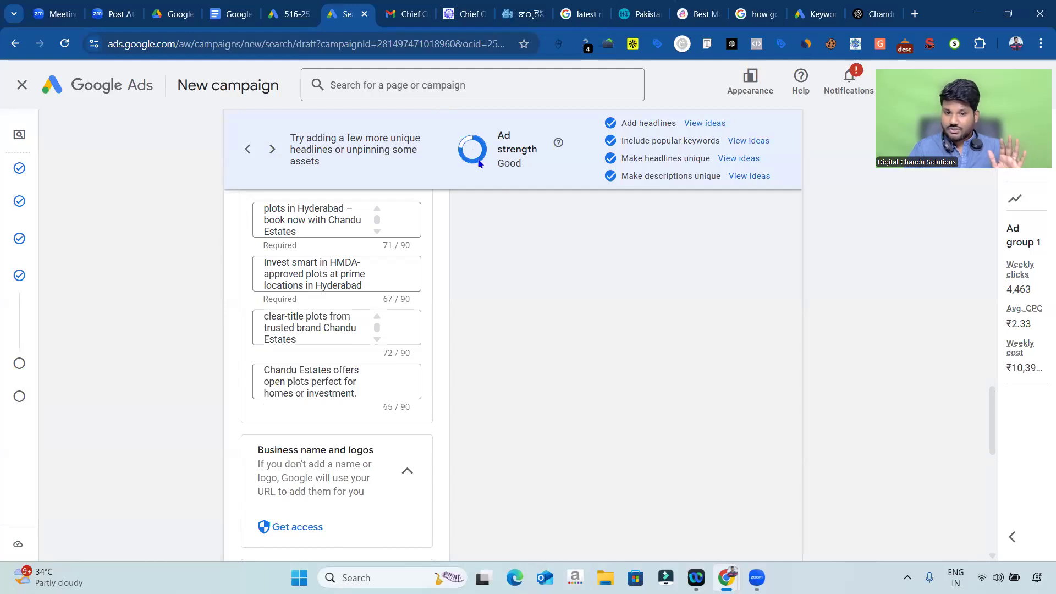
Step: Review the ad's headlines and the popular keyword suggestions in the headline ideas, circling the keyword list temporarily, and close the ideas
{"action": "scroll", "coordinate": [524, 329], "scroll_direction": "up", "scroll_amount": 4}
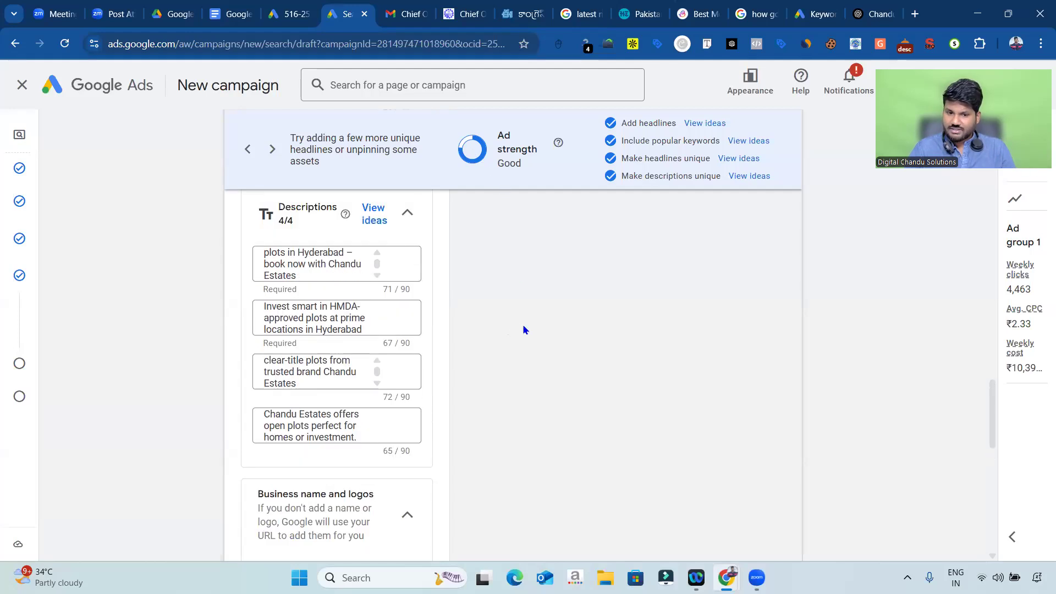
{"action": "scroll", "coordinate": [522, 325], "scroll_direction": "up", "scroll_amount": 10}
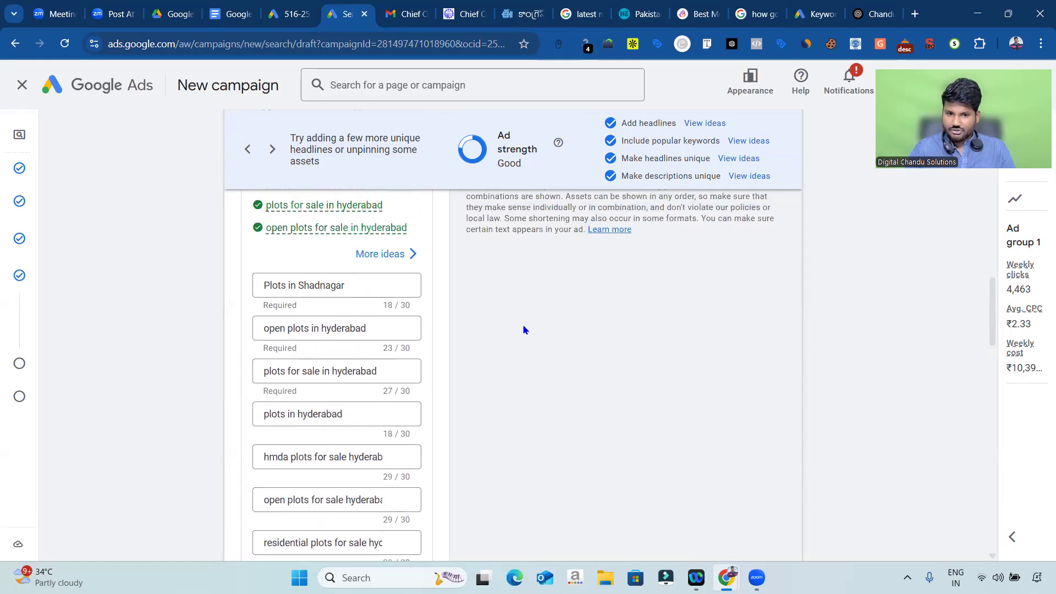
{"action": "scroll", "coordinate": [523, 324], "scroll_direction": "up", "scroll_amount": 2}
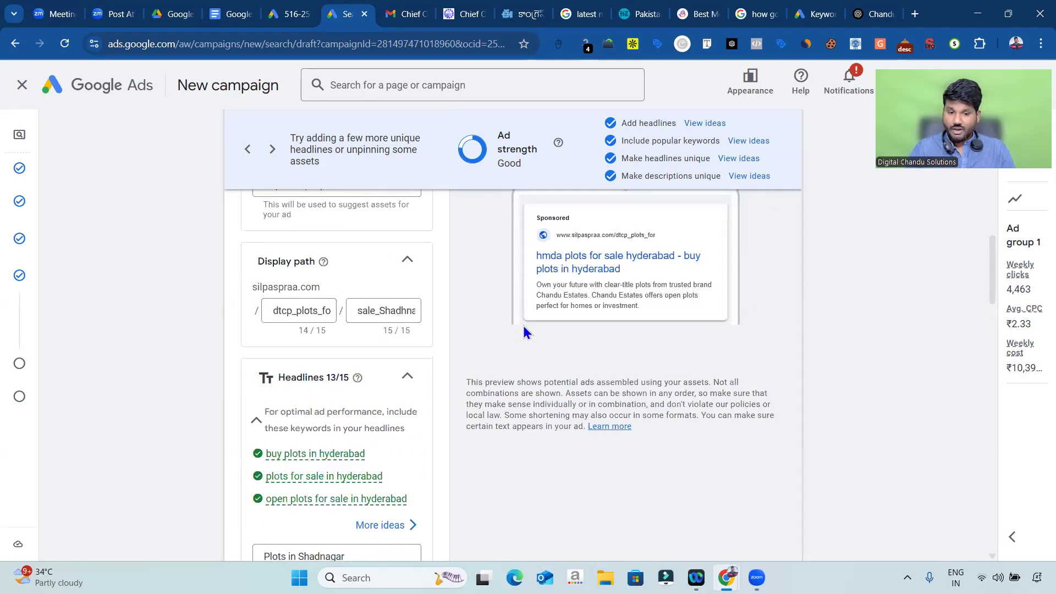
{"action": "scroll", "coordinate": [523, 326], "scroll_direction": "down", "scroll_amount": 2}
{"action": "scroll", "coordinate": [523, 326], "scroll_direction": "down", "scroll_amount": 1}
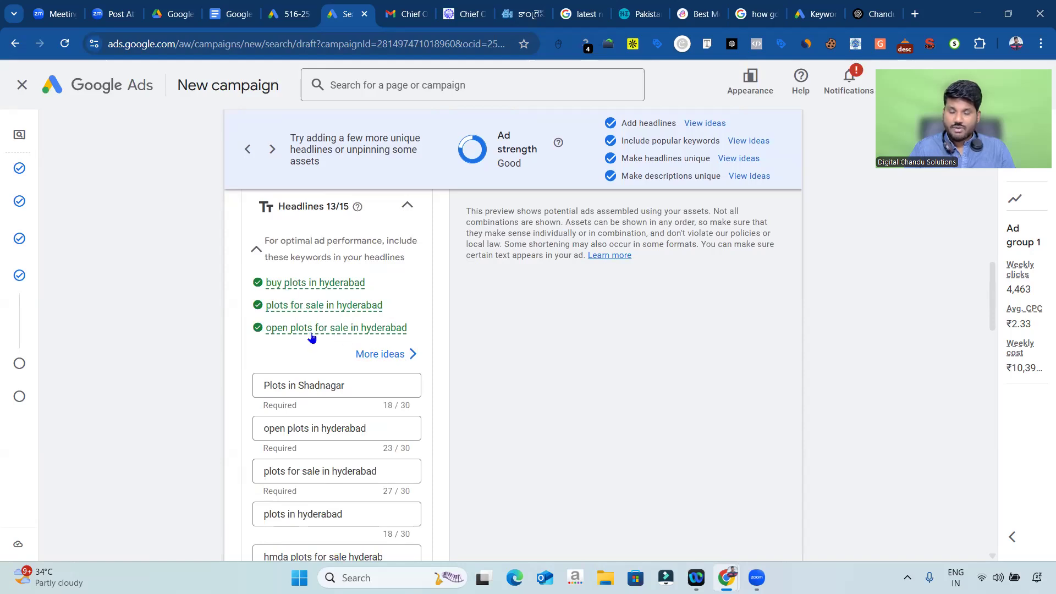
{"action": "mouse_move", "coordinate": [346, 337]}
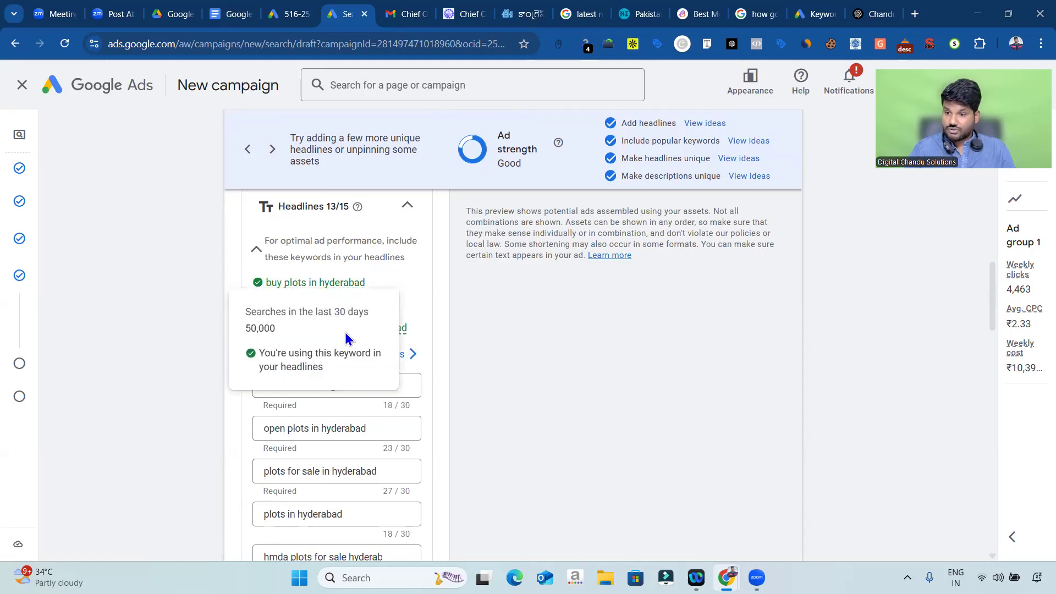
{"action": "left_click", "coordinate": [408, 358]}
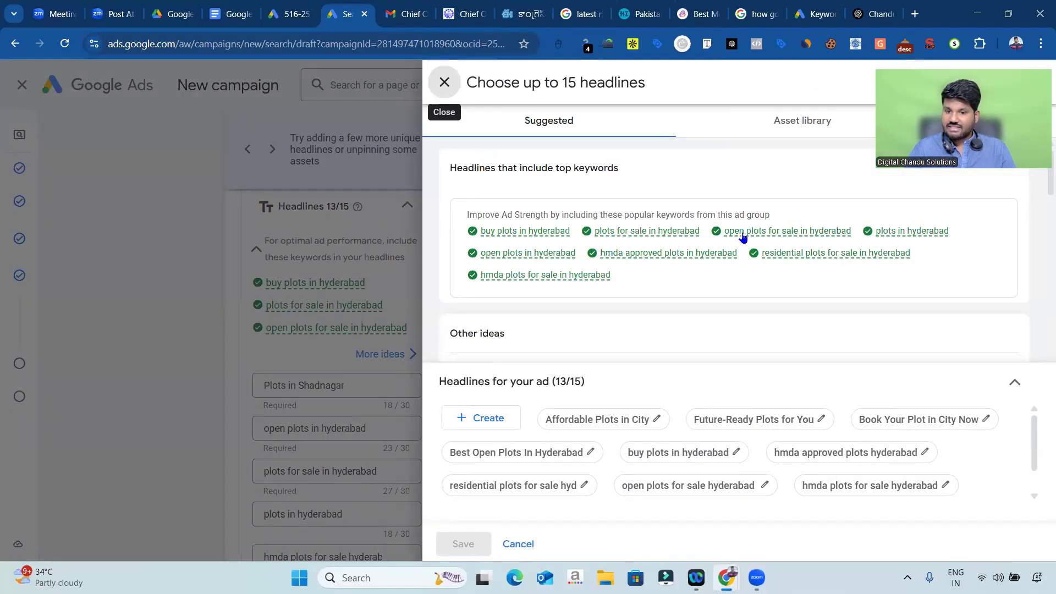
{"action": "mouse_move", "coordinate": [740, 234]}
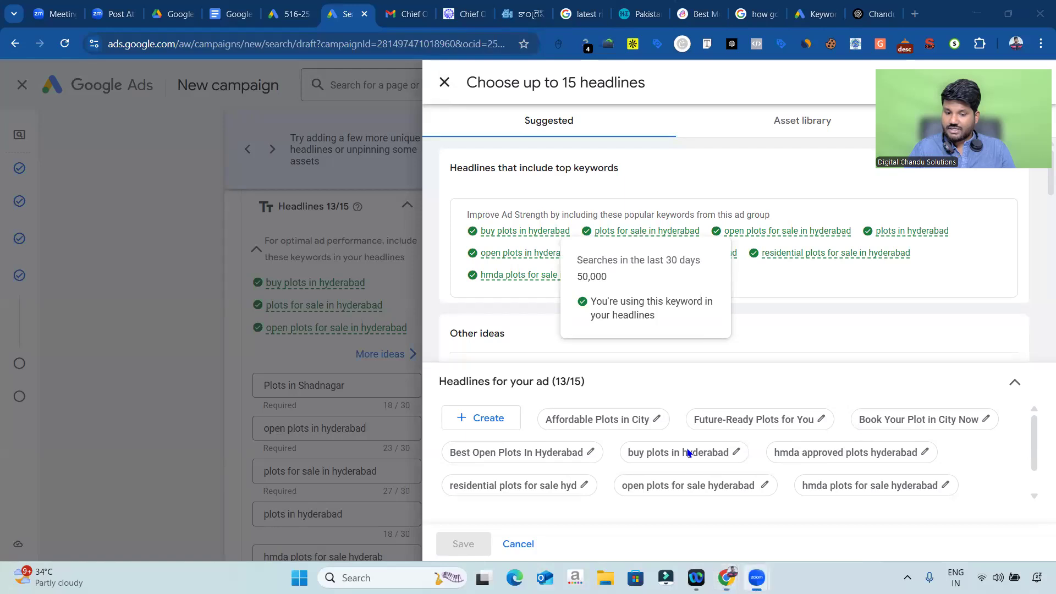
{"action": "mouse_move", "coordinate": [456, 205]}
{"action": "left_mouse_down"}
{"action": "mouse_move", "coordinate": [886, 187]}
{"action": "mouse_move", "coordinate": [958, 215]}
{"action": "left_mouse_up"}
{"action": "mouse_move", "coordinate": [961, 250]}
{"action": "left_mouse_down"}
{"action": "mouse_move", "coordinate": [530, 302]}
{"action": "mouse_move", "coordinate": [449, 300]}
{"action": "mouse_move", "coordinate": [442, 223]}
{"action": "mouse_move", "coordinate": [450, 204]}
{"action": "mouse_move", "coordinate": [466, 208]}
{"action": "left_mouse_up"}
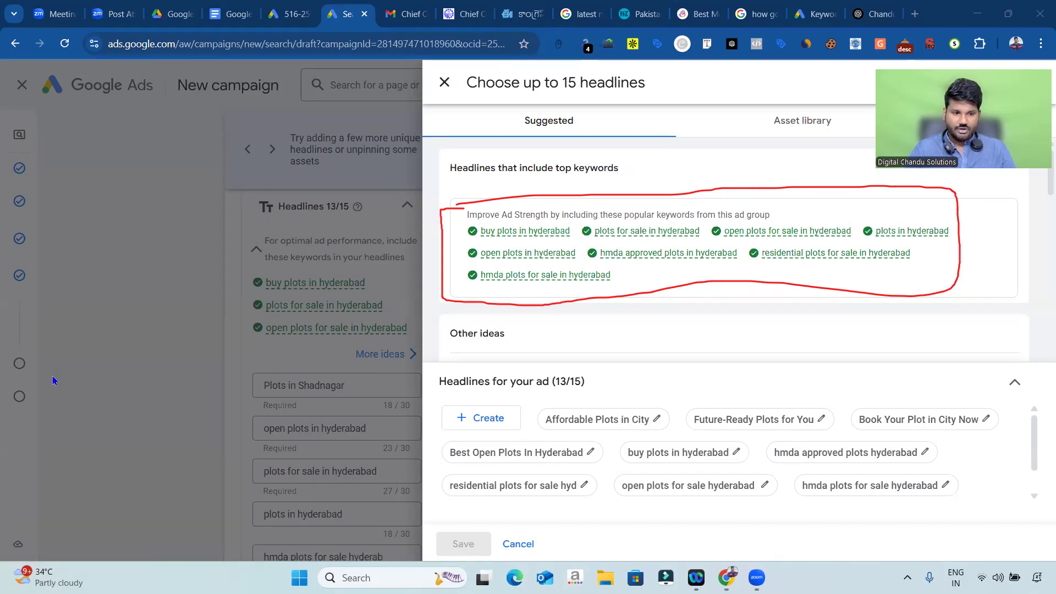
{"action": "key", "text": "Escape"}
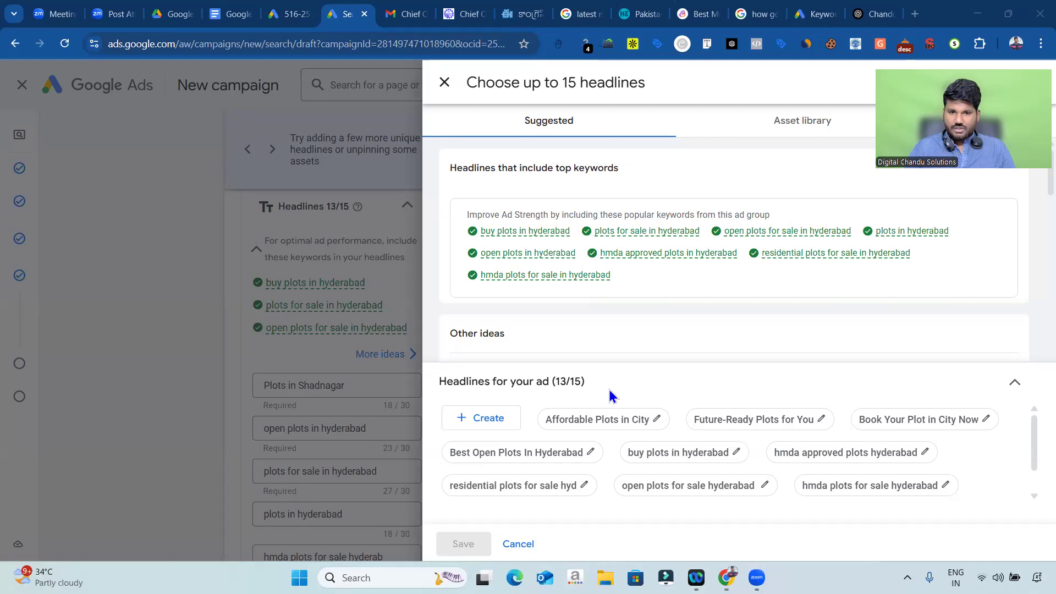
{"action": "left_click", "coordinate": [444, 82]}
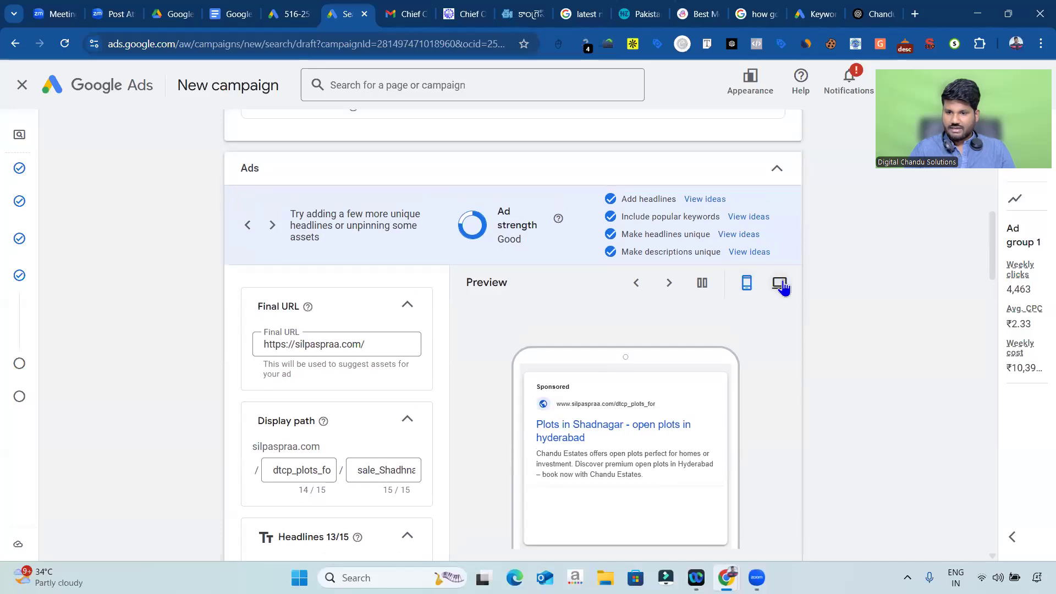
Step: Show the ad preview in its desktop version, circle the sponsored result and tick its display URL, headline and description
{"action": "left_click", "coordinate": [782, 284]}
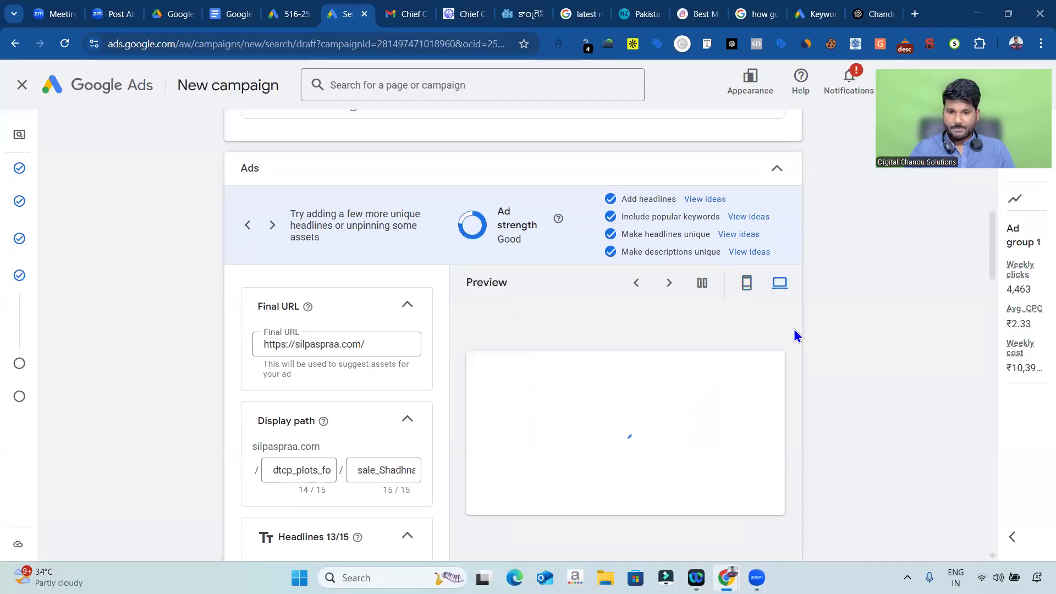
{"action": "scroll", "coordinate": [796, 336], "scroll_direction": "down", "scroll_amount": 2}
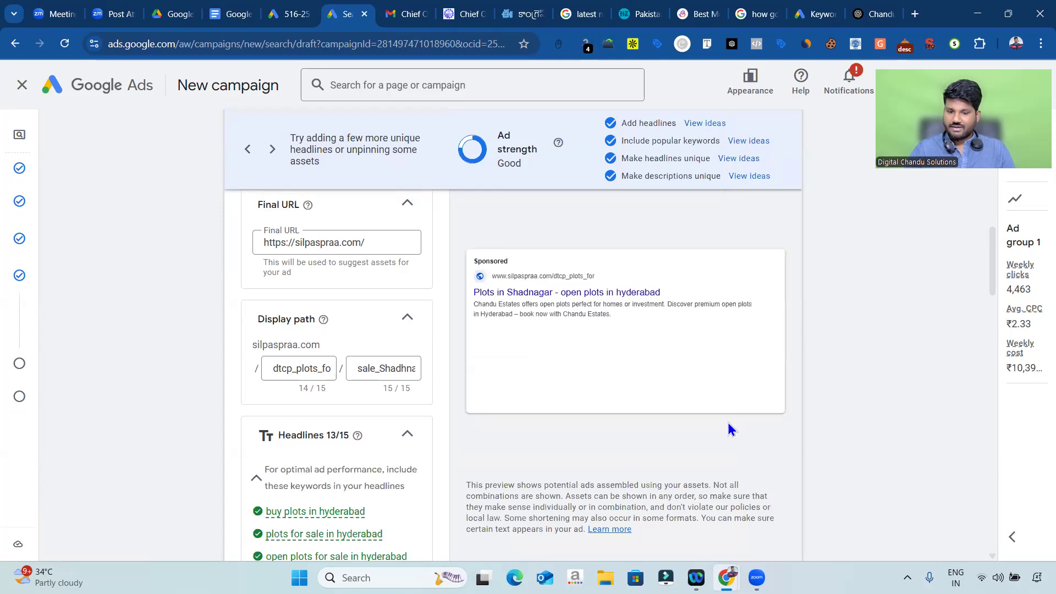
{"action": "mouse_move", "coordinate": [465, 243]}
{"action": "left_mouse_down"}
{"action": "mouse_move", "coordinate": [709, 242]}
{"action": "mouse_move", "coordinate": [792, 315]}
{"action": "mouse_move", "coordinate": [534, 356]}
{"action": "mouse_move", "coordinate": [443, 285]}
{"action": "mouse_move", "coordinate": [478, 242]}
{"action": "left_mouse_up"}
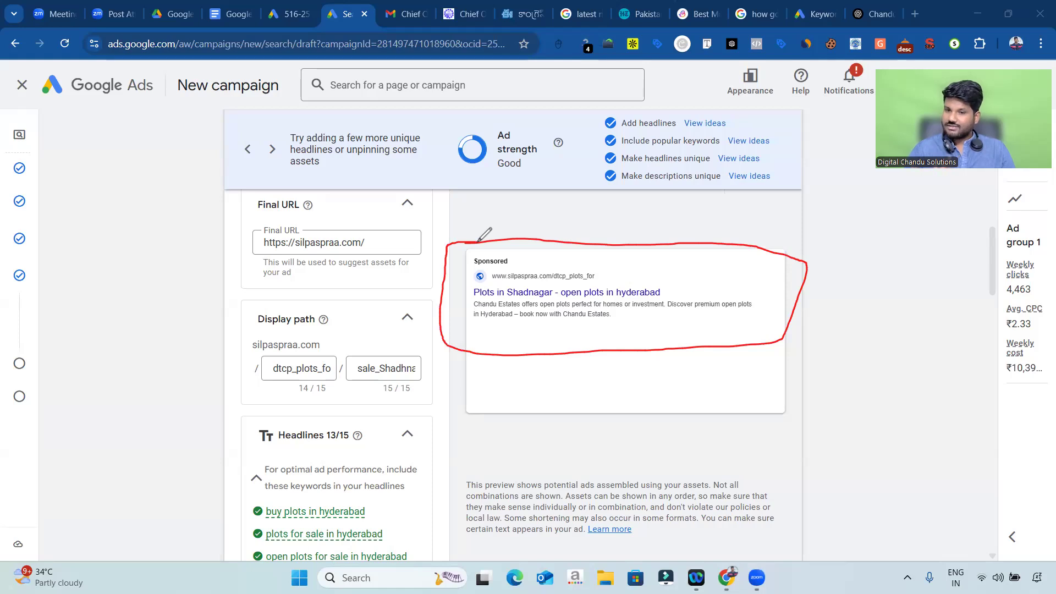
{"action": "mouse_move", "coordinate": [666, 288]}
{"action": "left_mouse_down"}
{"action": "mouse_move", "coordinate": [687, 272]}
{"action": "mouse_move", "coordinate": [733, 304]}
{"action": "mouse_move", "coordinate": [758, 269]}
{"action": "left_mouse_up"}
{"action": "left_click_drag", "start_coordinate": [595, 268], "coordinate": [610, 265]}
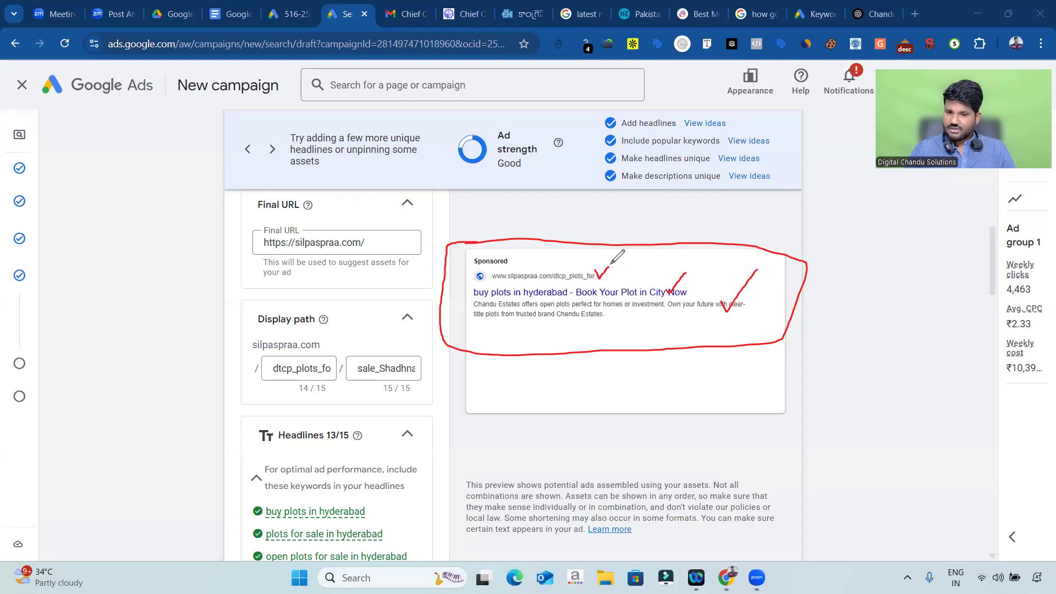
Step: Box the Sponsored label in the ad preview and clear all drawn annotations
{"action": "mouse_move", "coordinate": [472, 253]}
{"action": "left_mouse_down"}
{"action": "mouse_move", "coordinate": [523, 256]}
{"action": "mouse_move", "coordinate": [487, 269]}
{"action": "mouse_move", "coordinate": [468, 258]}
{"action": "left_mouse_up"}
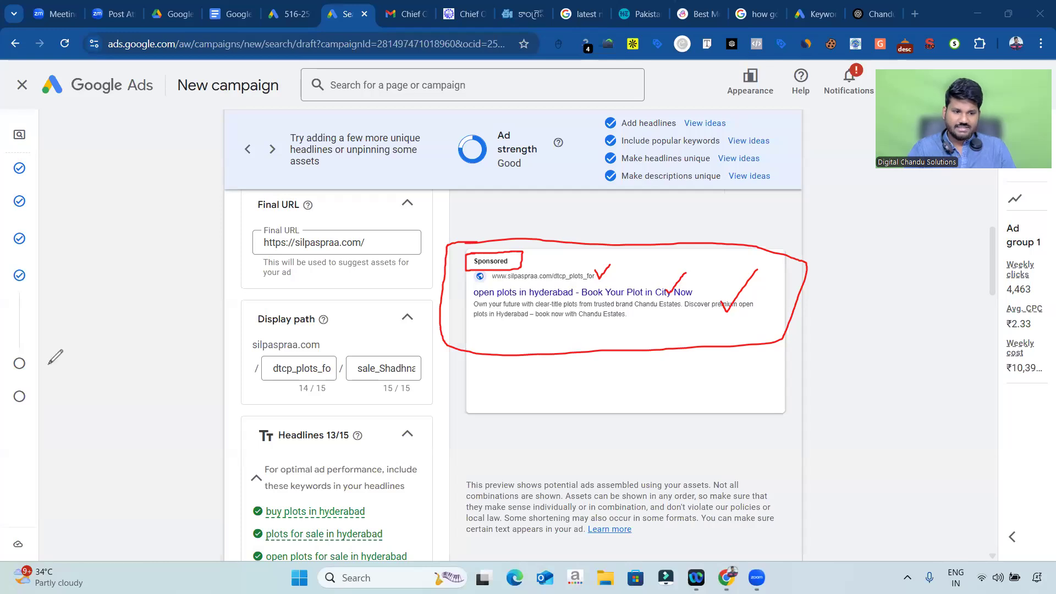
{"action": "key", "text": "Escape"}
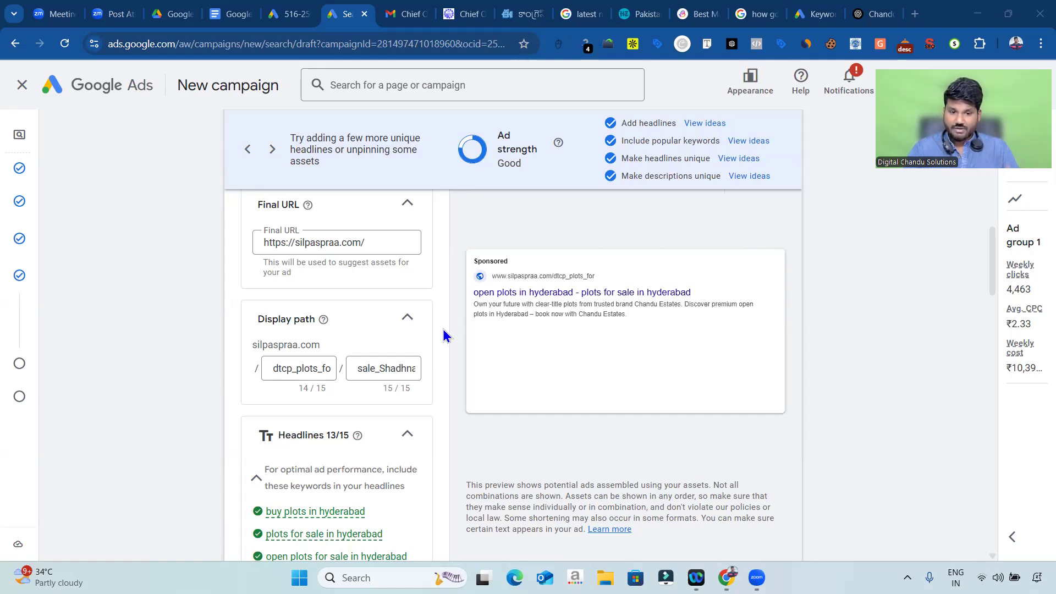
{"action": "scroll", "coordinate": [441, 349], "scroll_direction": "down", "scroll_amount": 5}
{"action": "scroll", "coordinate": [443, 356], "scroll_direction": "down", "scroll_amount": 15}
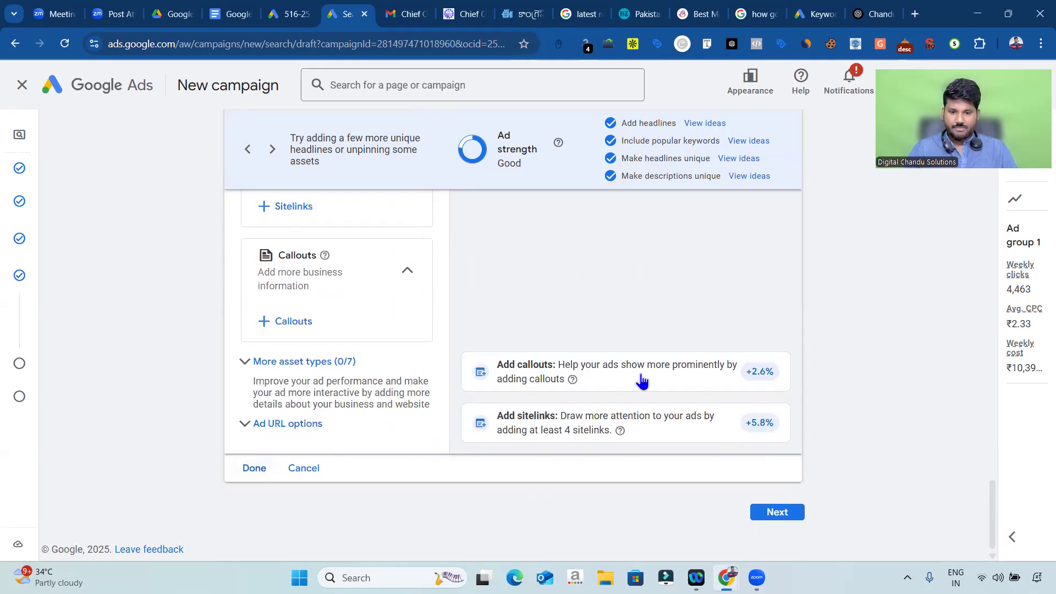
{"action": "left_click", "coordinate": [787, 511]}
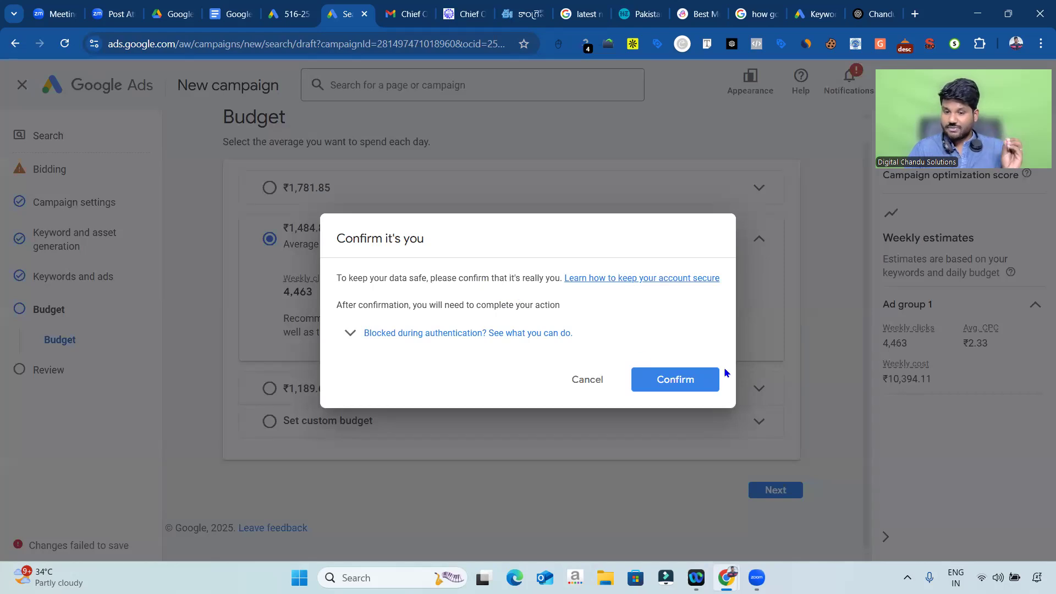
{"action": "left_click", "coordinate": [674, 374]}
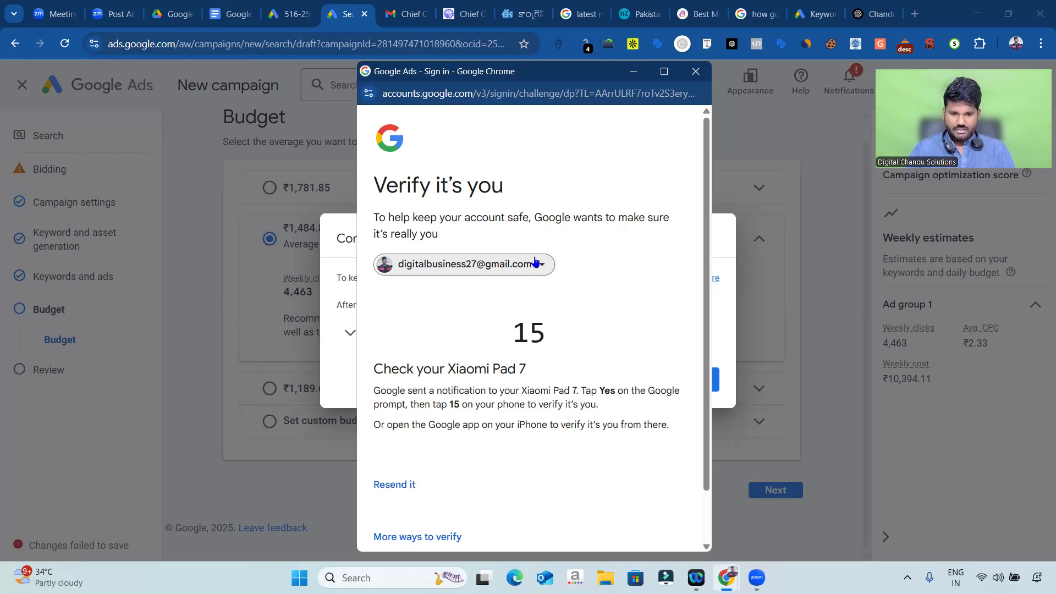
{"action": "scroll", "coordinate": [536, 263], "scroll_direction": "down", "scroll_amount": 1}
{"action": "left_click", "coordinate": [406, 425]}
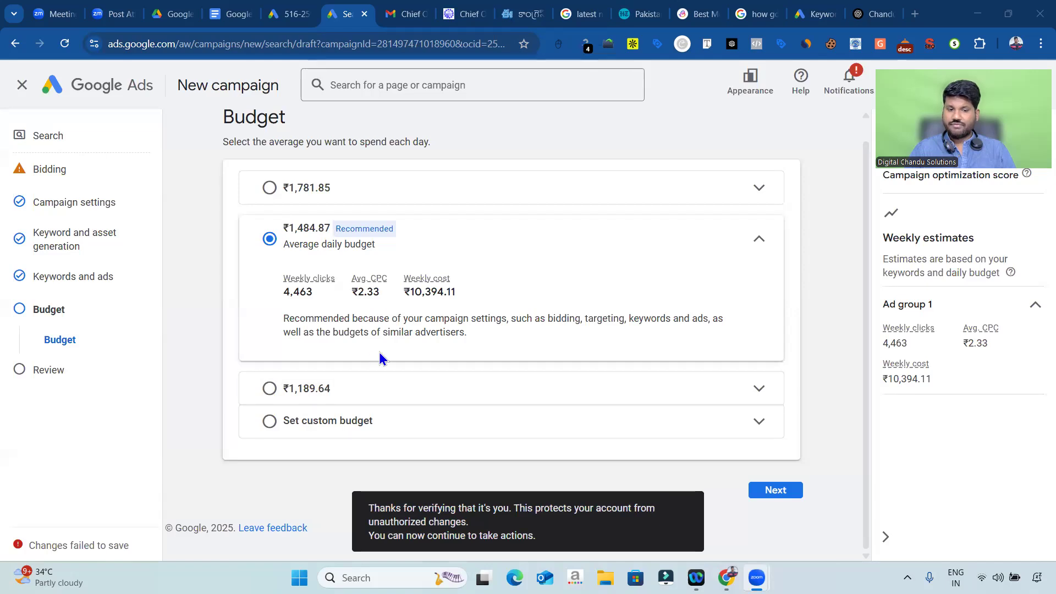
Step: Compare the recommended and custom budget options, set a custom average daily budget of ₹500 and continue to the campaign review
{"action": "left_click", "coordinate": [269, 420]}
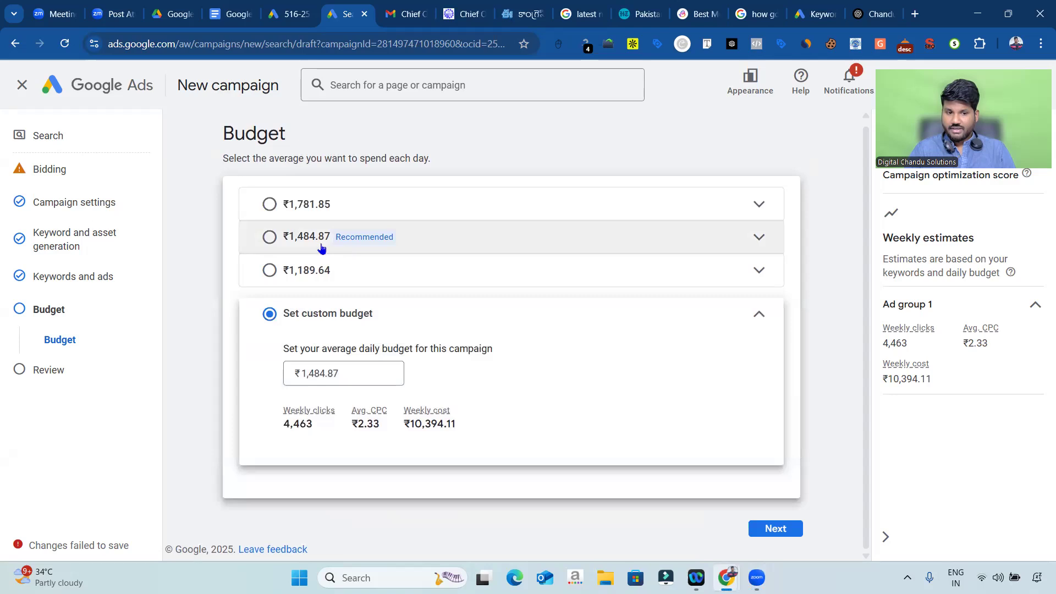
{"action": "left_click", "coordinate": [269, 238]}
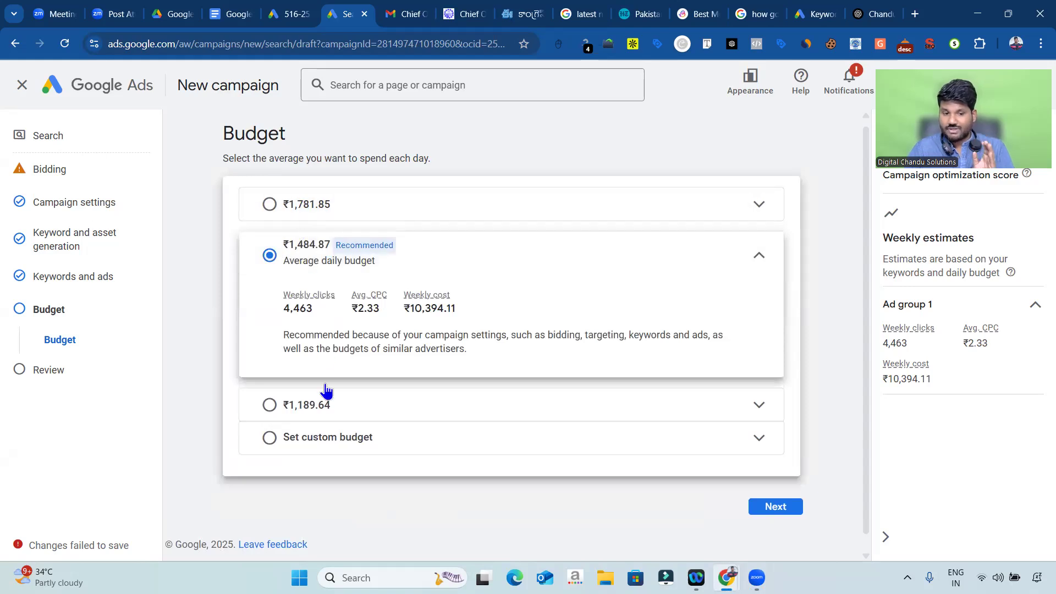
{"action": "left_click", "coordinate": [269, 439]}
{"action": "left_click", "coordinate": [354, 383]}
{"action": "key", "text": "ctrl+a"}
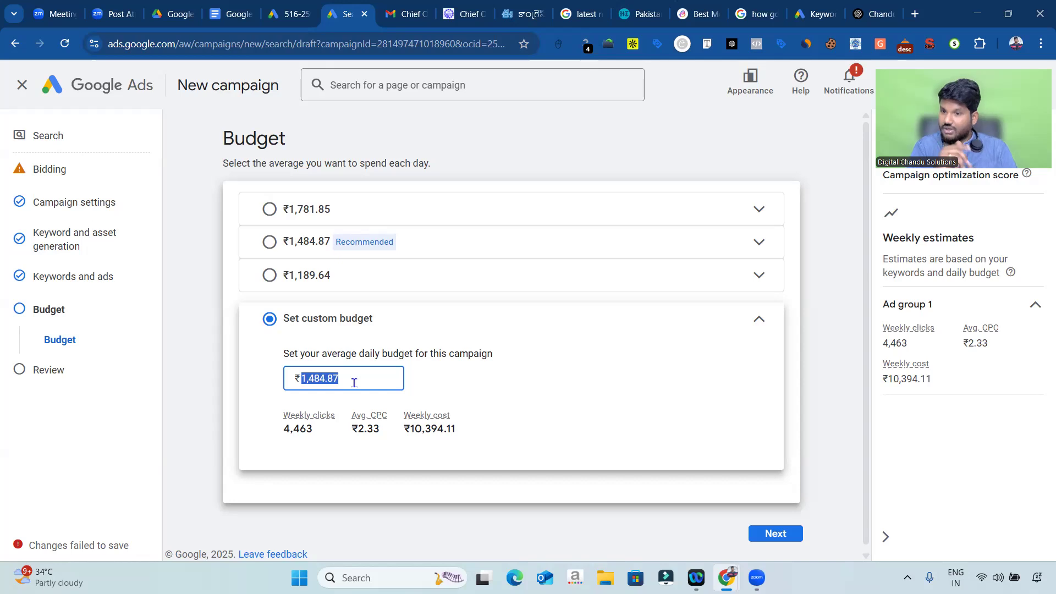
{"action": "type", "text": "500"}
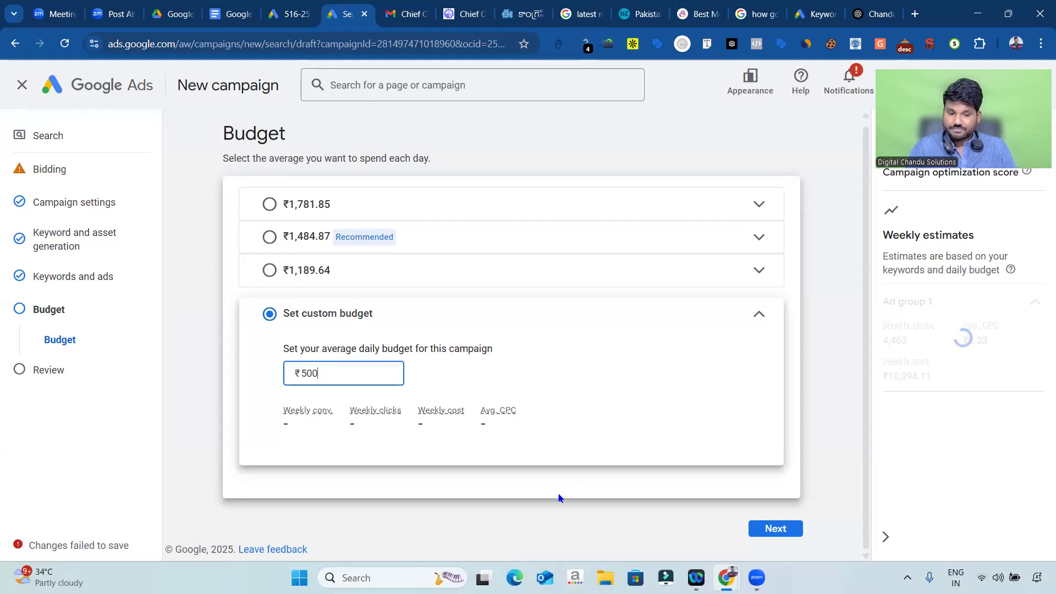
{"action": "left_click", "coordinate": [666, 460]}
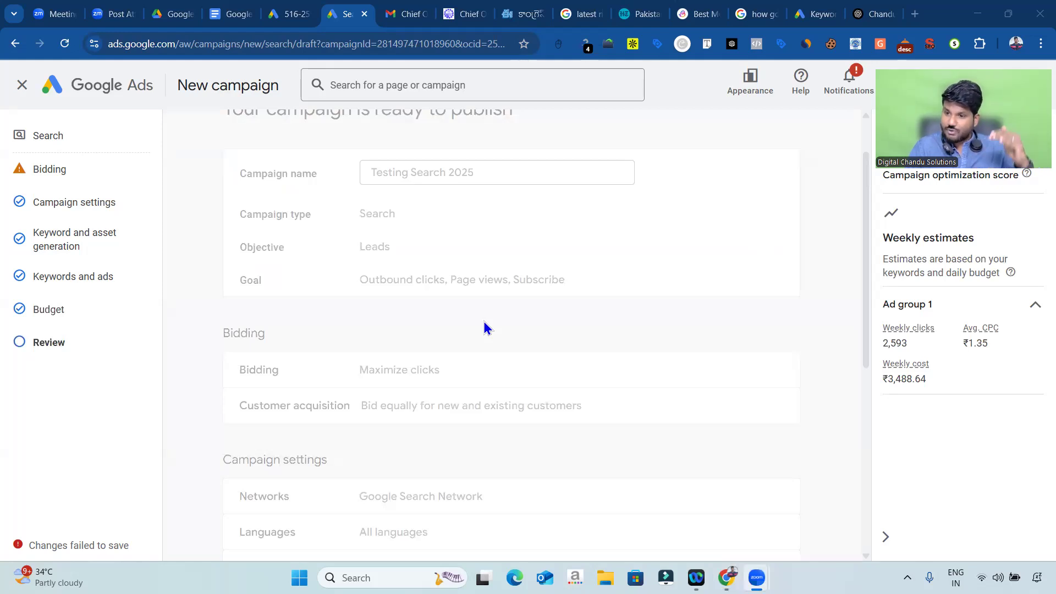
Step: Check the review summary of the Testing Search 2025 campaign and publish the campaign
{"action": "scroll", "coordinate": [483, 328], "scroll_direction": "down", "scroll_amount": 4}
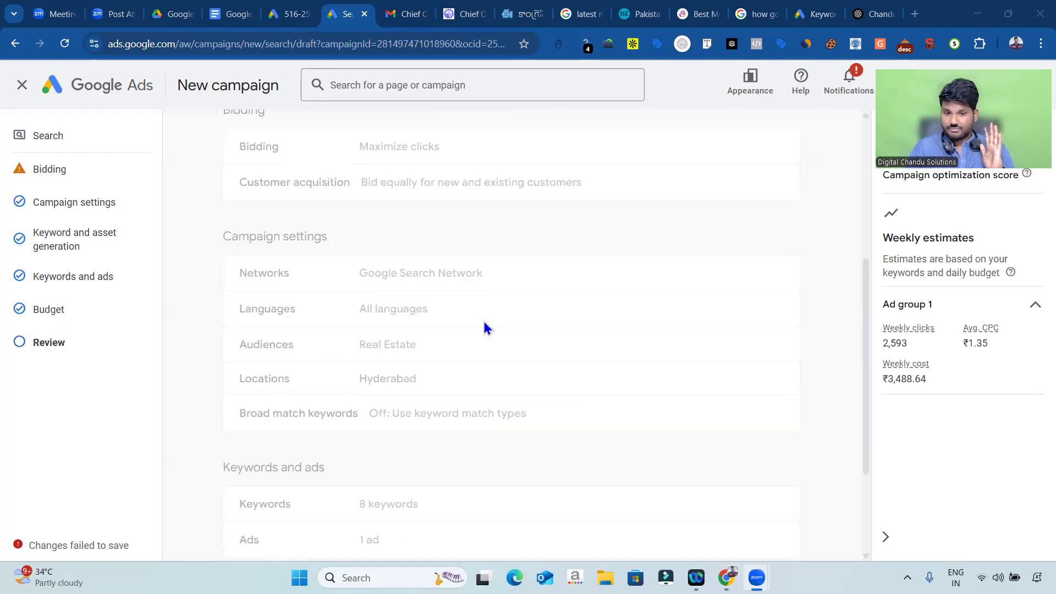
{"action": "left_click", "coordinate": [100, 344]}
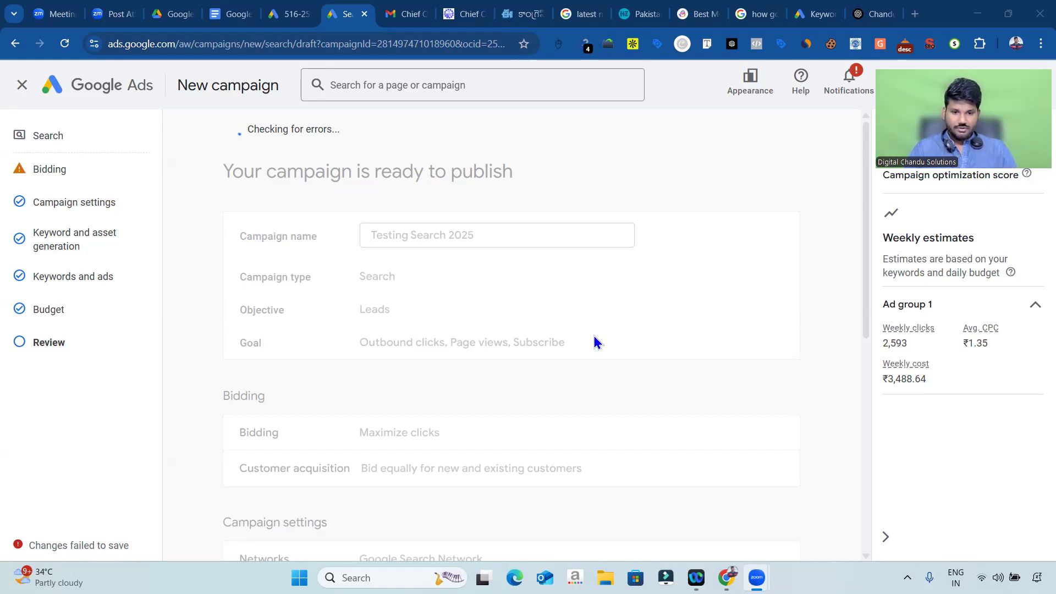
{"action": "scroll", "coordinate": [594, 341], "scroll_direction": "down", "scroll_amount": 8}
{"action": "scroll", "coordinate": [594, 341], "scroll_direction": "up", "scroll_amount": 4}
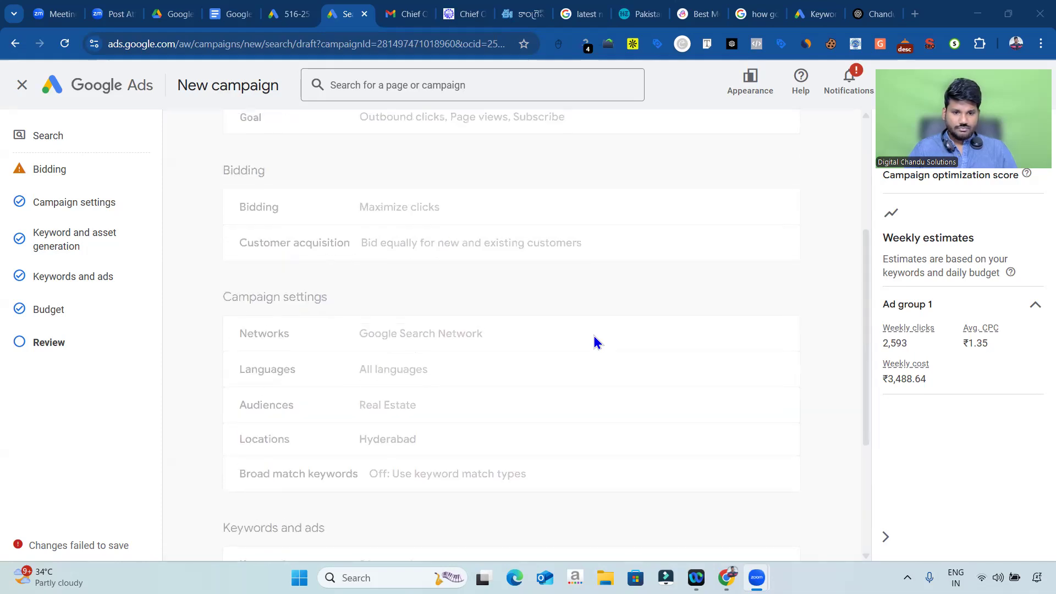
{"action": "scroll", "coordinate": [594, 342], "scroll_direction": "up", "scroll_amount": 4}
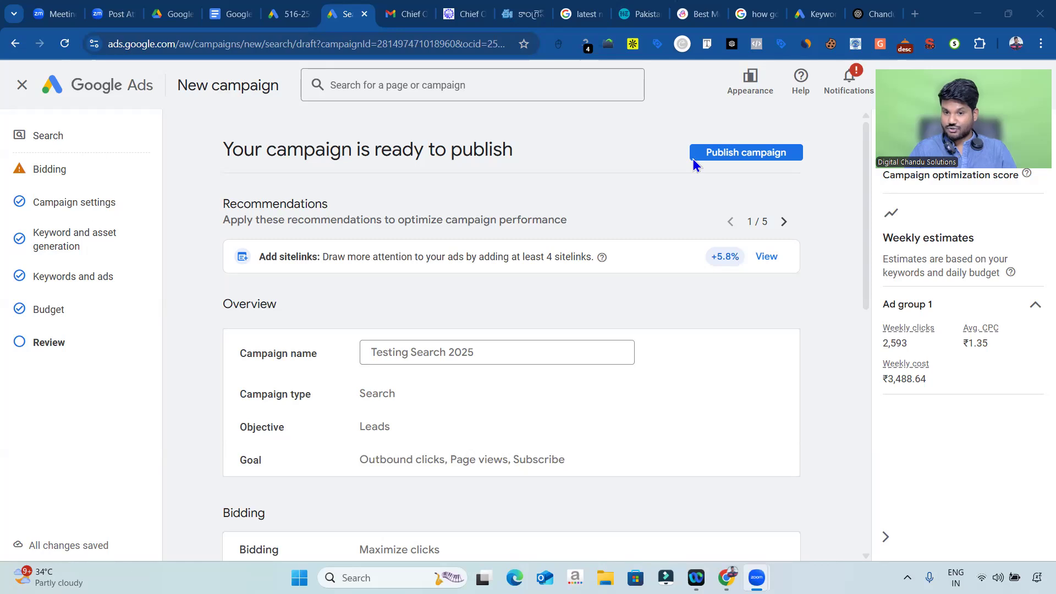
{"action": "left_click", "coordinate": [738, 160]}
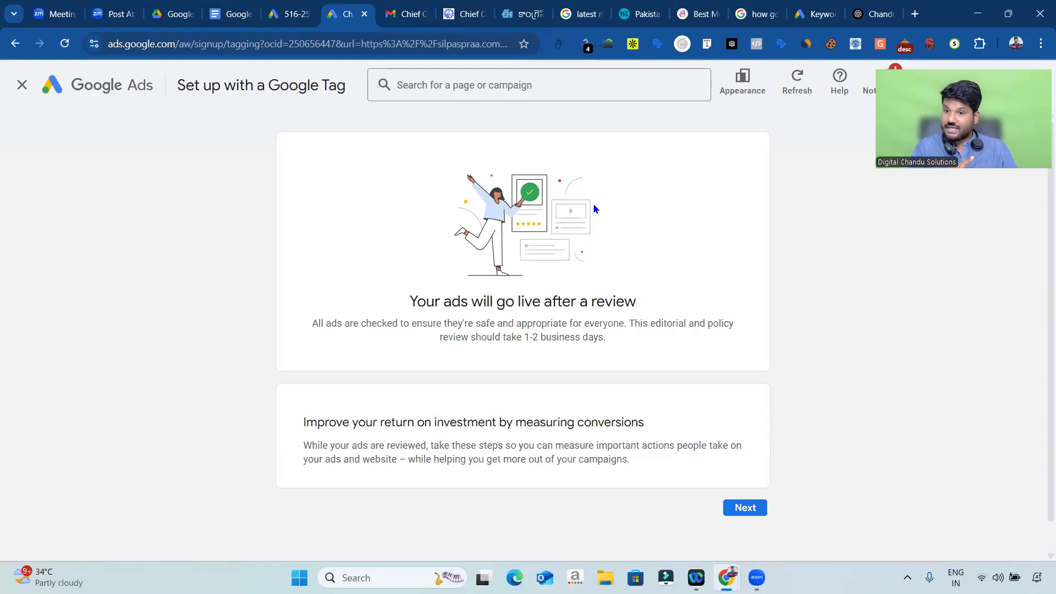
Step: Switch to the incognito Google results for open plots in hyderabad, highlight the sponsored Swargaseema ad and return to Google Ads
{"action": "key", "text": "alt+Tab"}
{"action": "key", "text": "alt+Tab"}
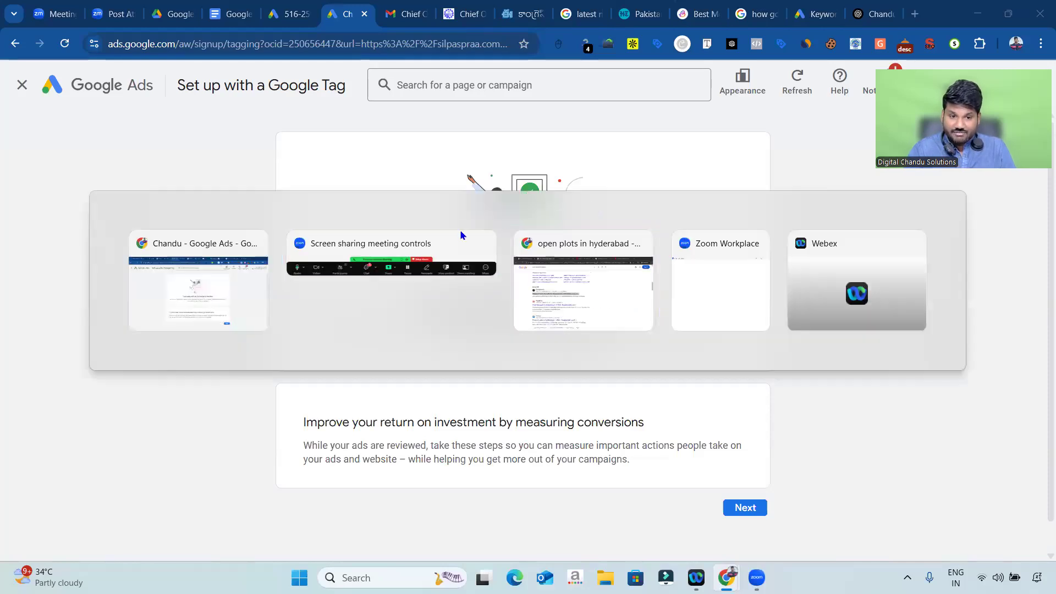
{"action": "left_click_drag", "start_coordinate": [132, 228], "coordinate": [558, 302]}
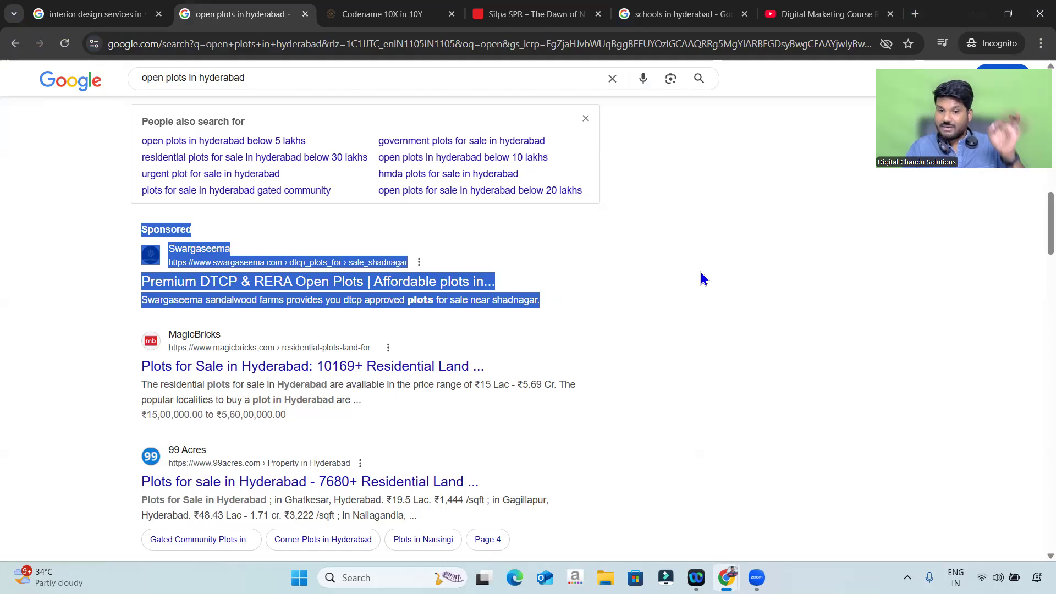
{"action": "scroll", "coordinate": [701, 272], "scroll_direction": "up", "scroll_amount": 18}
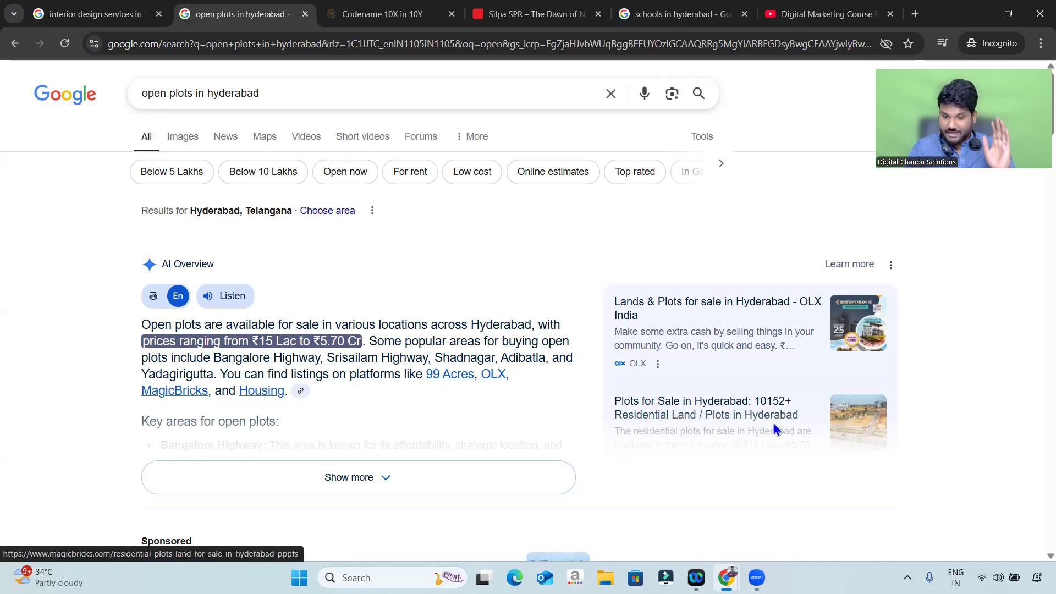
{"action": "left_click", "coordinate": [978, 14]}
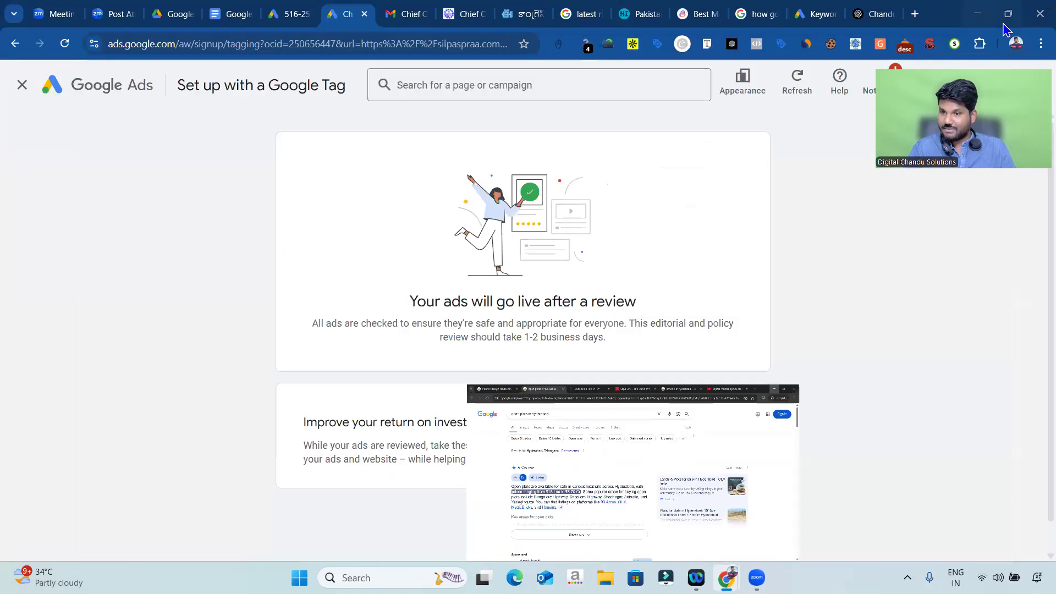
Step: Switch to the Uday Consultancy Services Chrome profile and open its Google Ads account overview
{"action": "left_click", "coordinate": [1016, 45]}
{"action": "scroll", "coordinate": [899, 335], "scroll_direction": "down", "scroll_amount": 5}
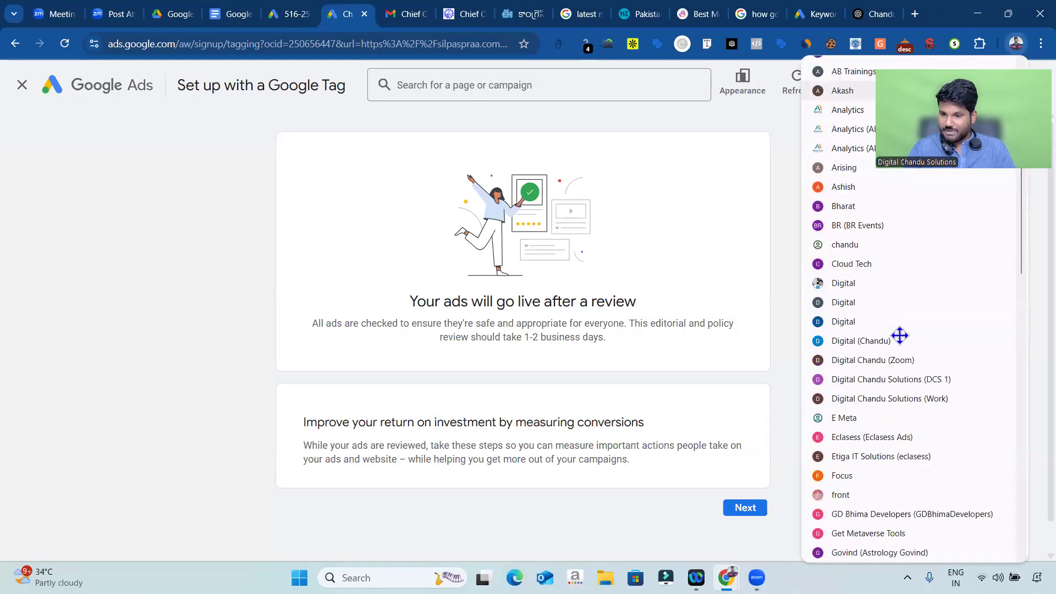
{"action": "scroll", "coordinate": [900, 335], "scroll_direction": "up", "scroll_amount": 5}
{"action": "scroll", "coordinate": [900, 336], "scroll_direction": "down", "scroll_amount": 20}
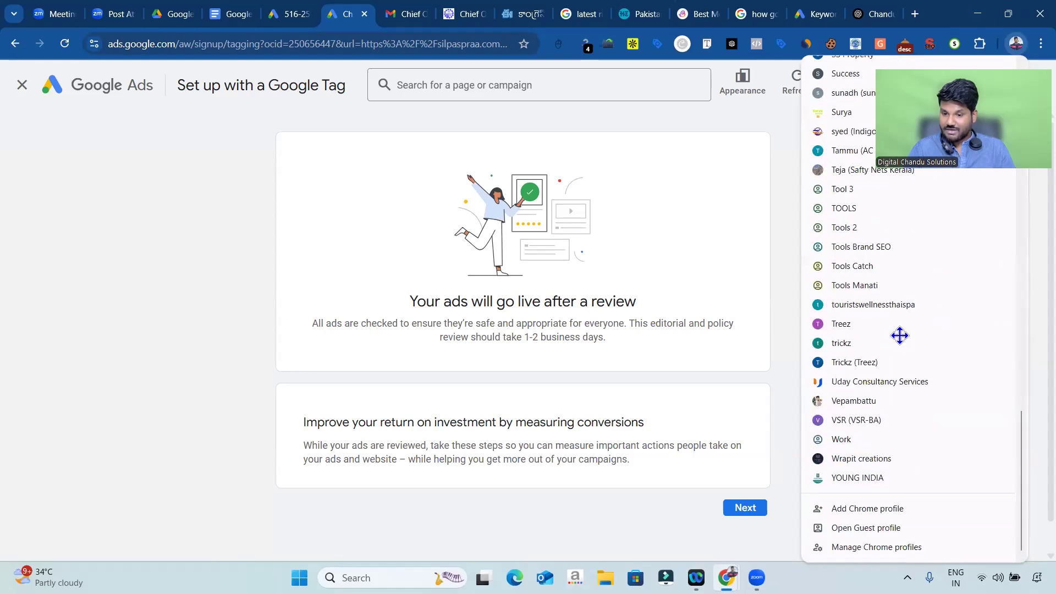
{"action": "left_click", "coordinate": [862, 389]}
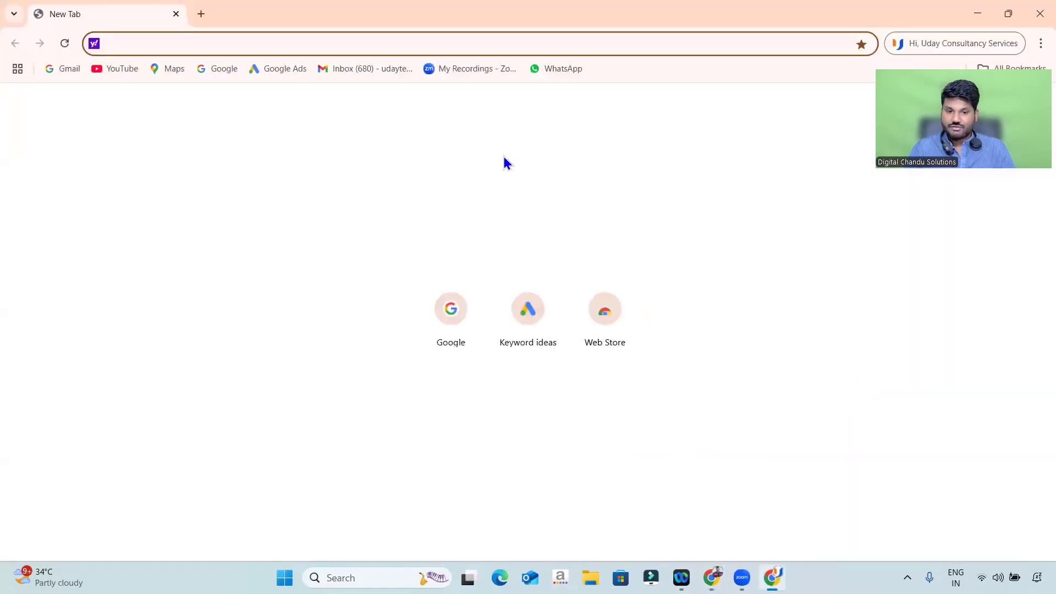
{"action": "left_click", "coordinate": [523, 326]}
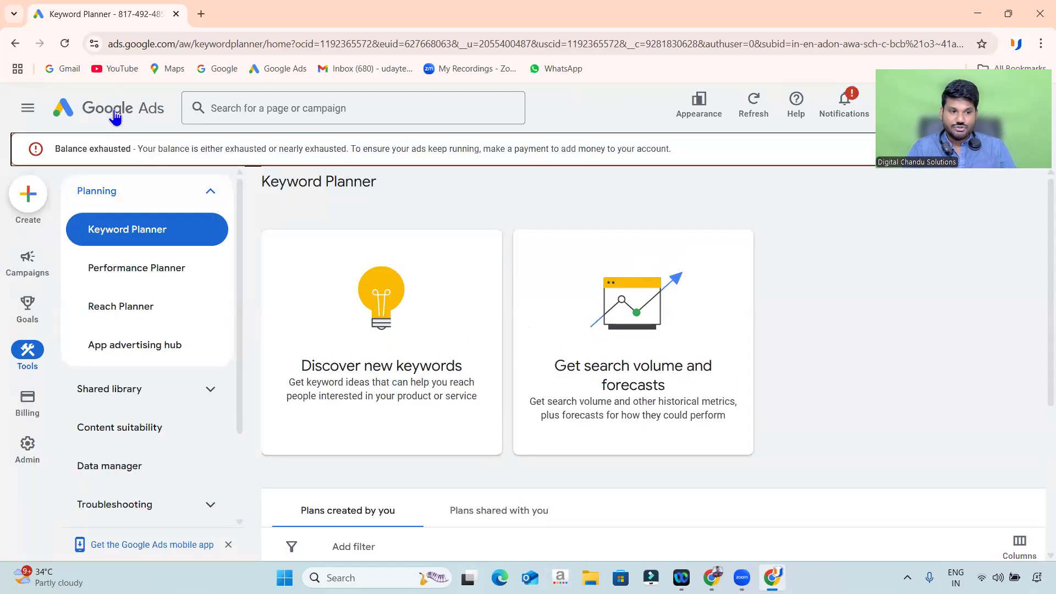
{"action": "left_click", "coordinate": [111, 108]}
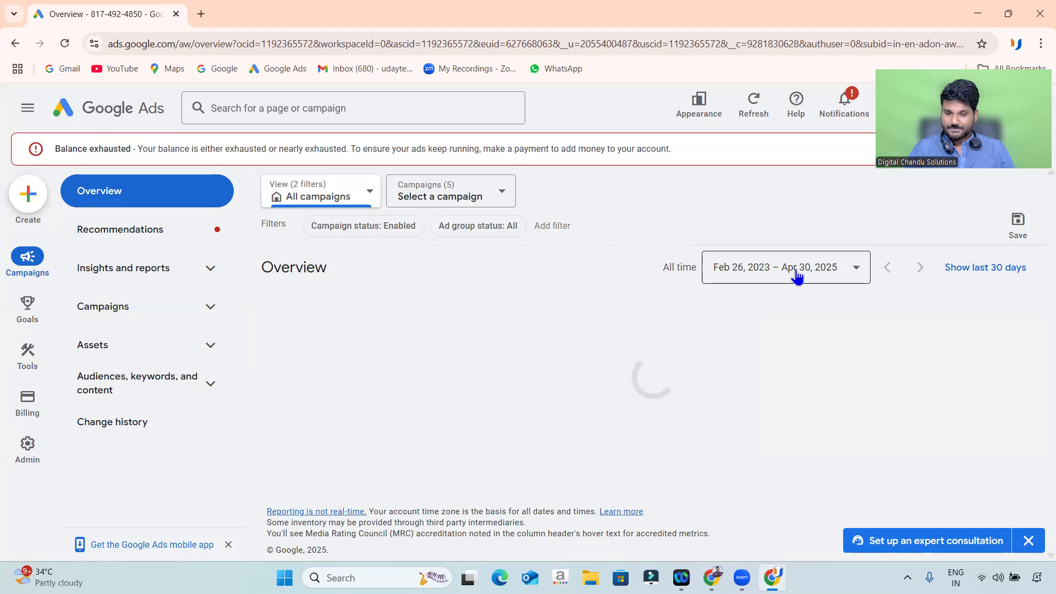
Step: Examine the account's all-time clicks, impressions and spend, check the date range and add Cost to the performance chart
{"action": "scroll", "coordinate": [772, 324], "scroll_direction": "down", "scroll_amount": 3}
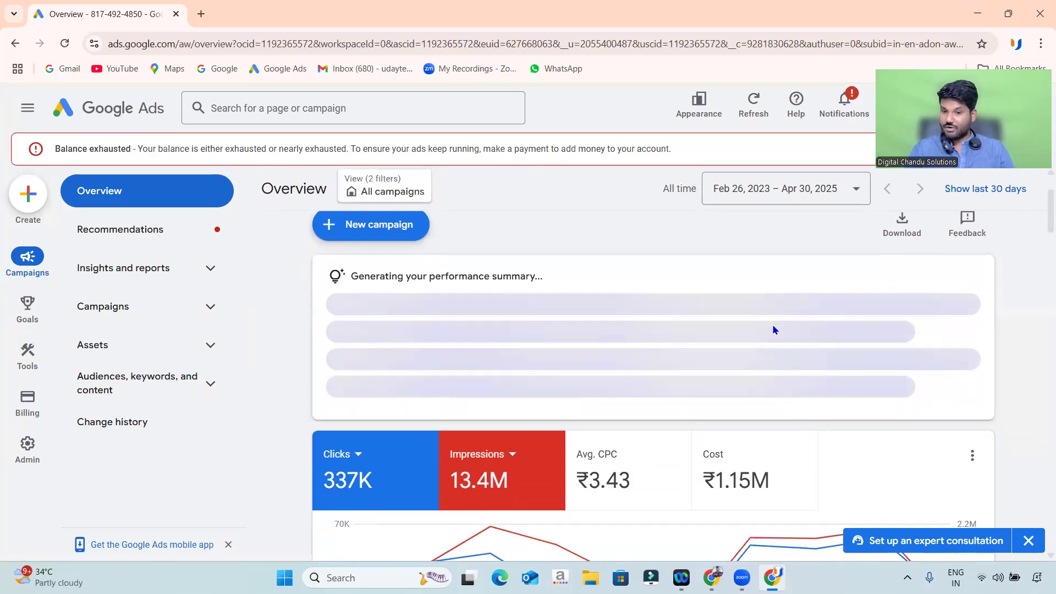
{"action": "left_click", "coordinate": [790, 189]}
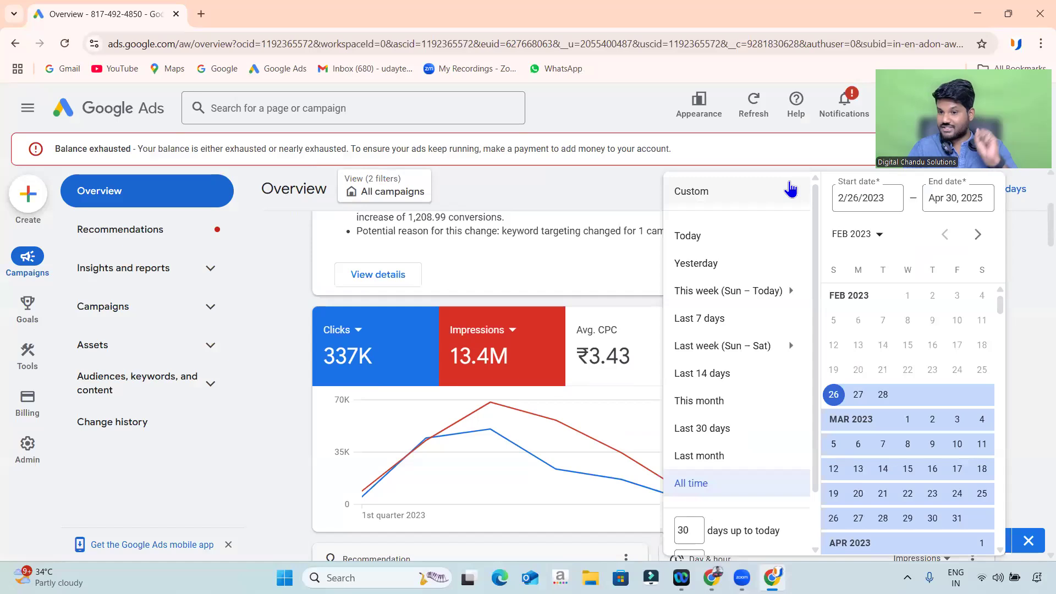
{"action": "left_click", "coordinate": [650, 108]}
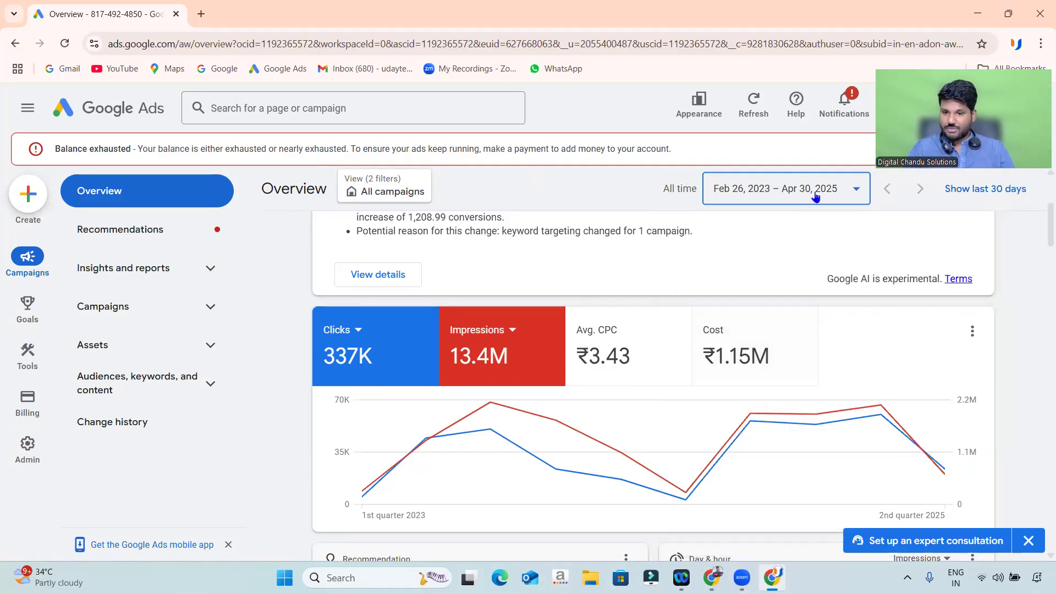
{"action": "left_click", "coordinate": [759, 353]}
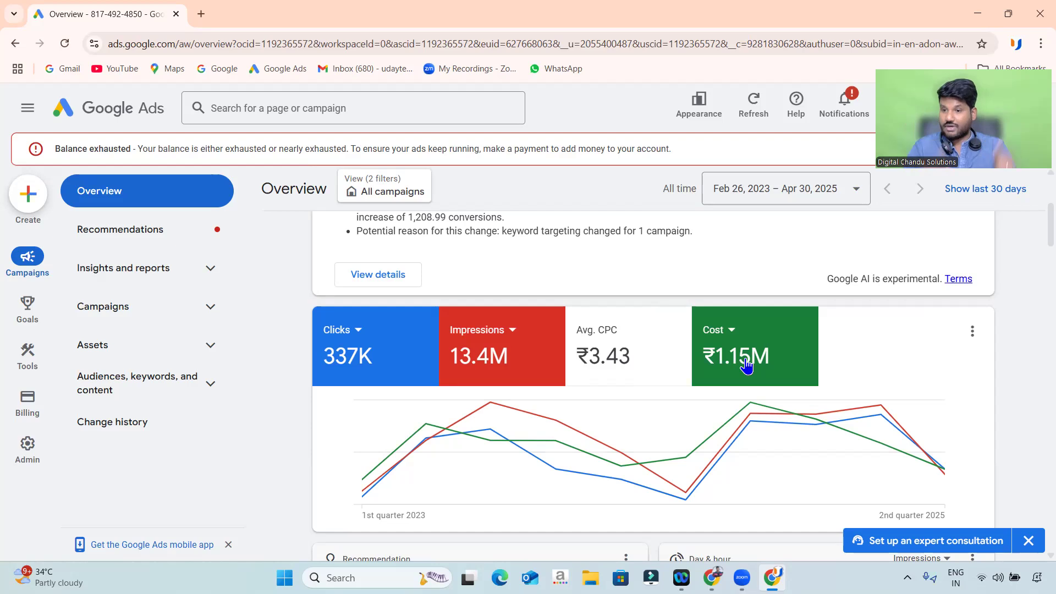
Step: Return to the original Chrome profile and open the bookmarked G-ADS TV account overview in a new tab
{"action": "left_click", "coordinate": [1015, 45]}
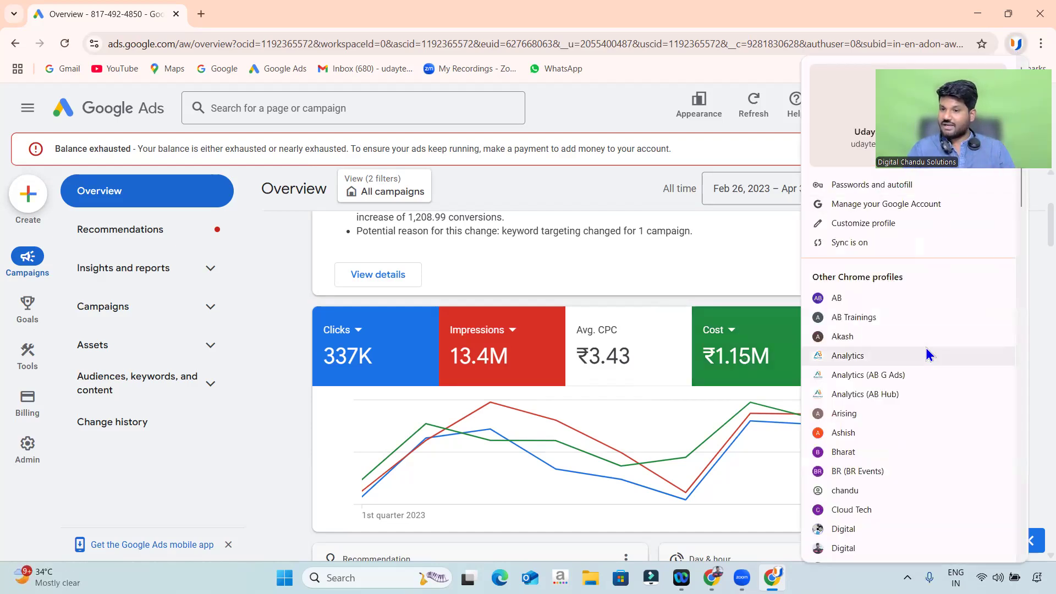
{"action": "scroll", "coordinate": [927, 353], "scroll_direction": "down", "scroll_amount": 5}
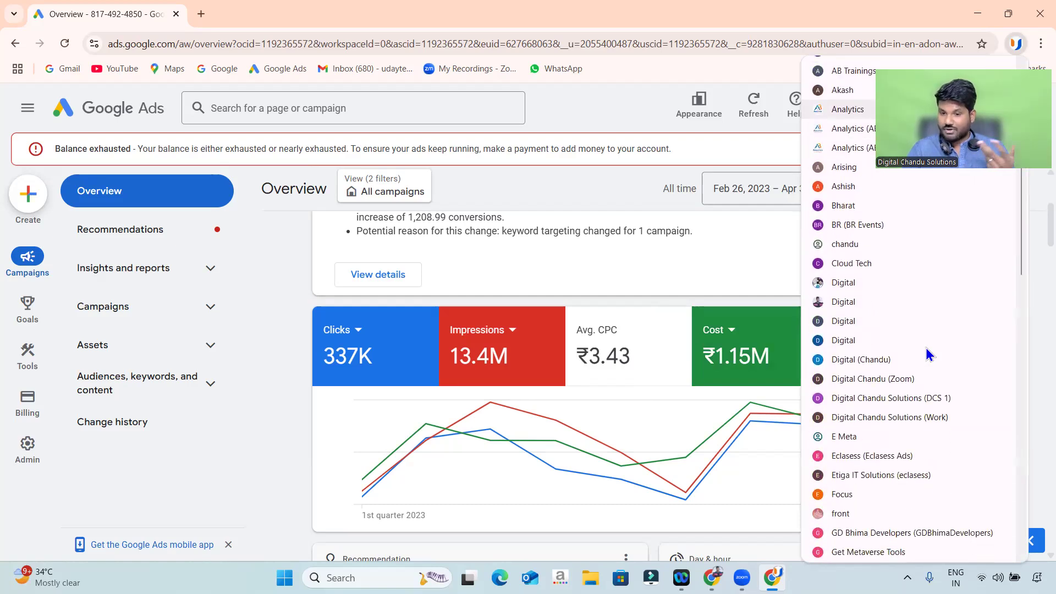
{"action": "left_click", "coordinate": [875, 302]}
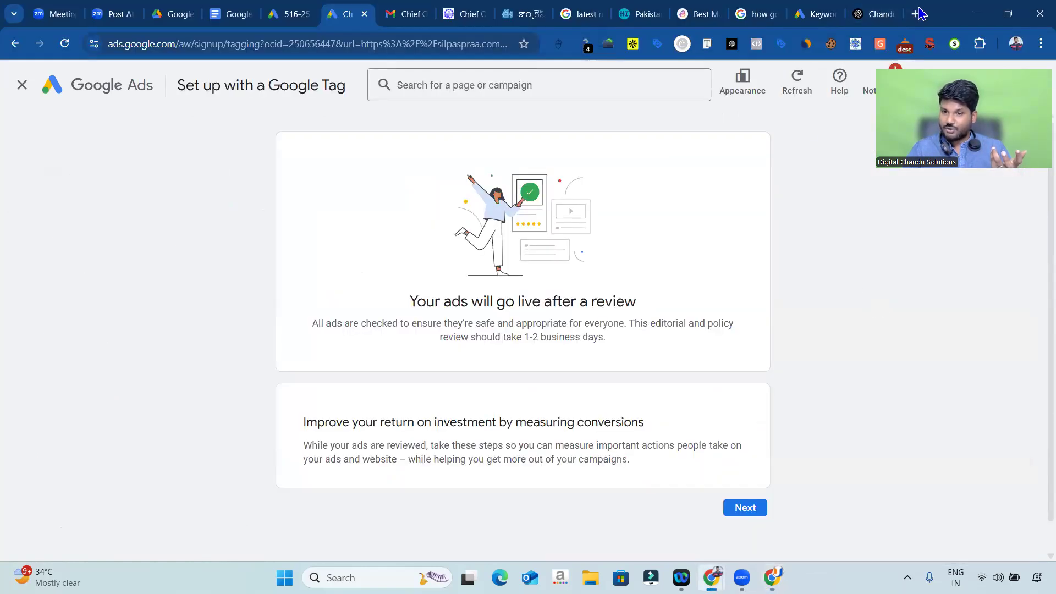
{"action": "left_click", "coordinate": [825, 14]}
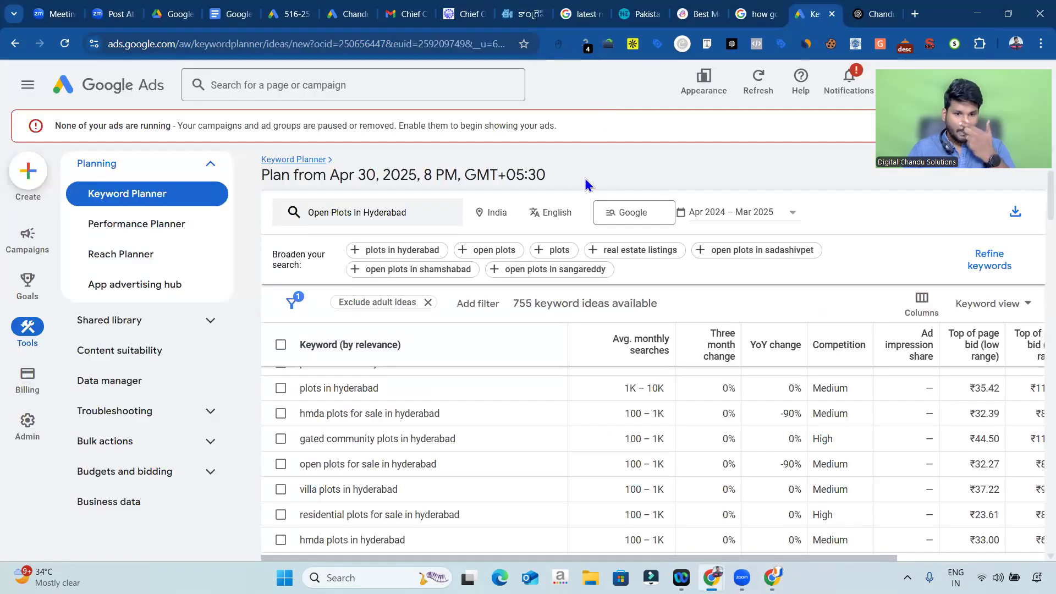
{"action": "left_click", "coordinate": [915, 14]}
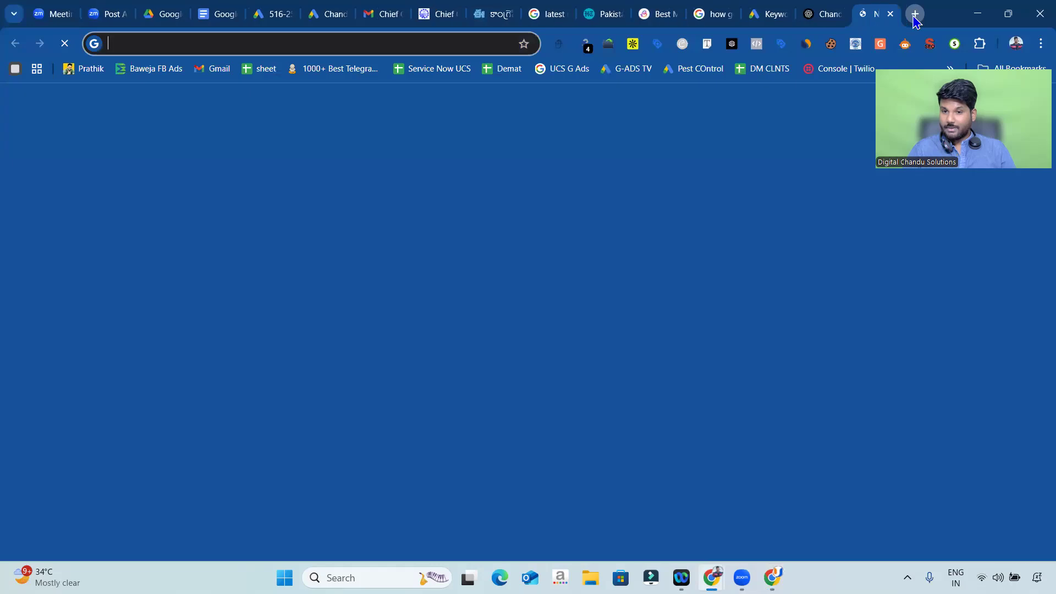
{"action": "left_click", "coordinate": [626, 70]}
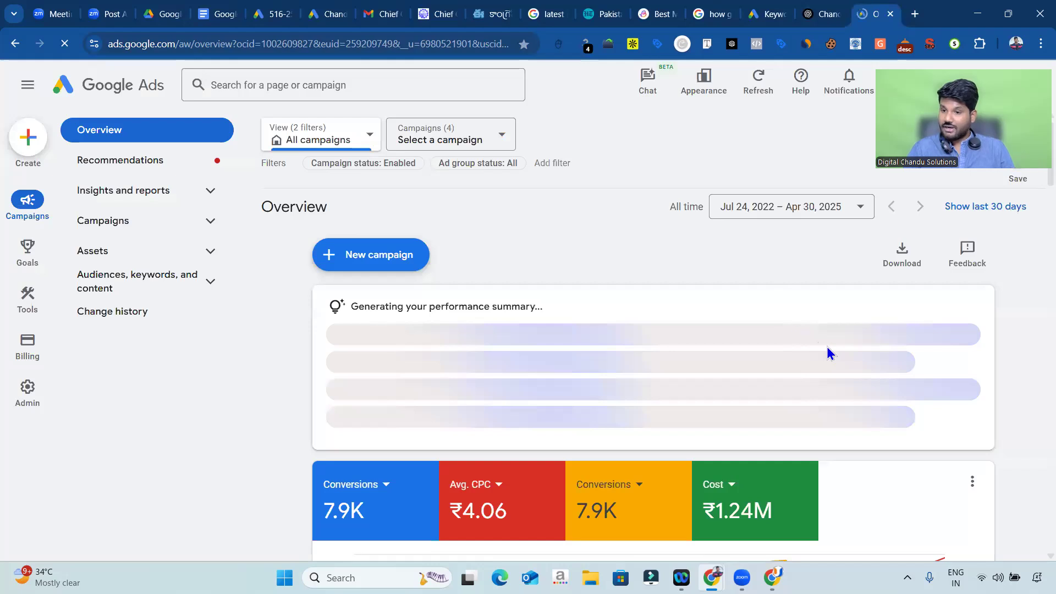
Step: Examine the G-ADS TV account's all-time conversions, average CPC and cost with the performance chart
{"action": "scroll", "coordinate": [844, 354], "scroll_direction": "down", "scroll_amount": 3}
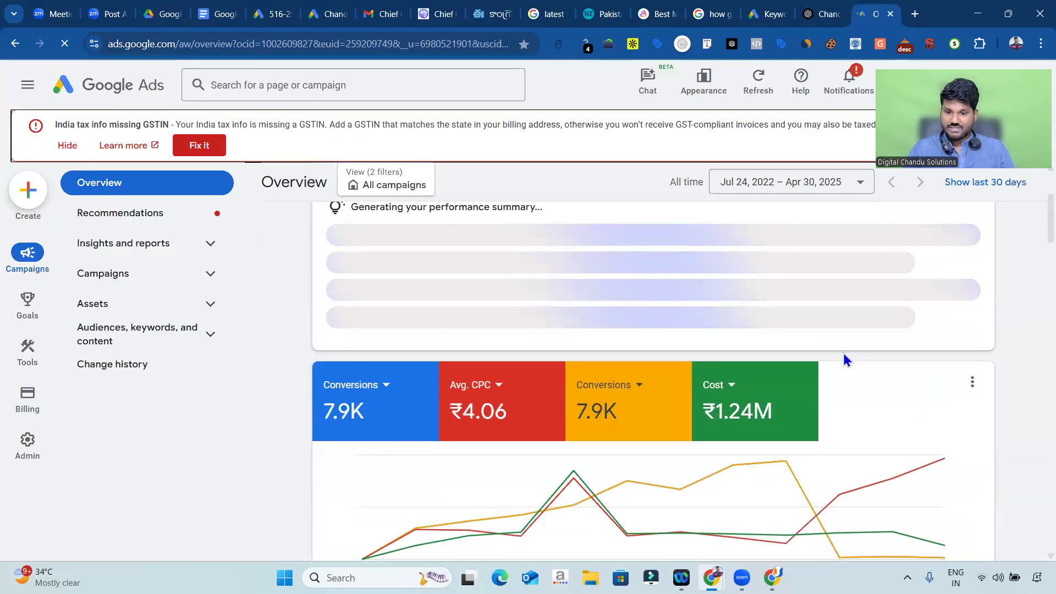
{"action": "scroll", "coordinate": [770, 341], "scroll_direction": "down", "scroll_amount": 1}
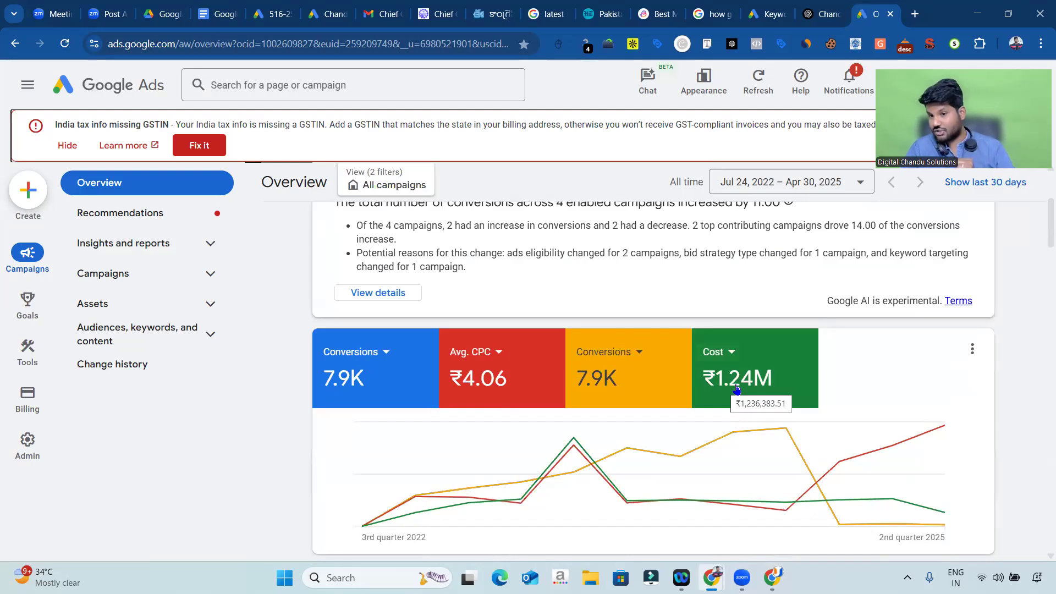
{"action": "left_click", "coordinate": [1017, 43]}
{"action": "scroll", "coordinate": [862, 368], "scroll_direction": "down", "scroll_amount": 15}
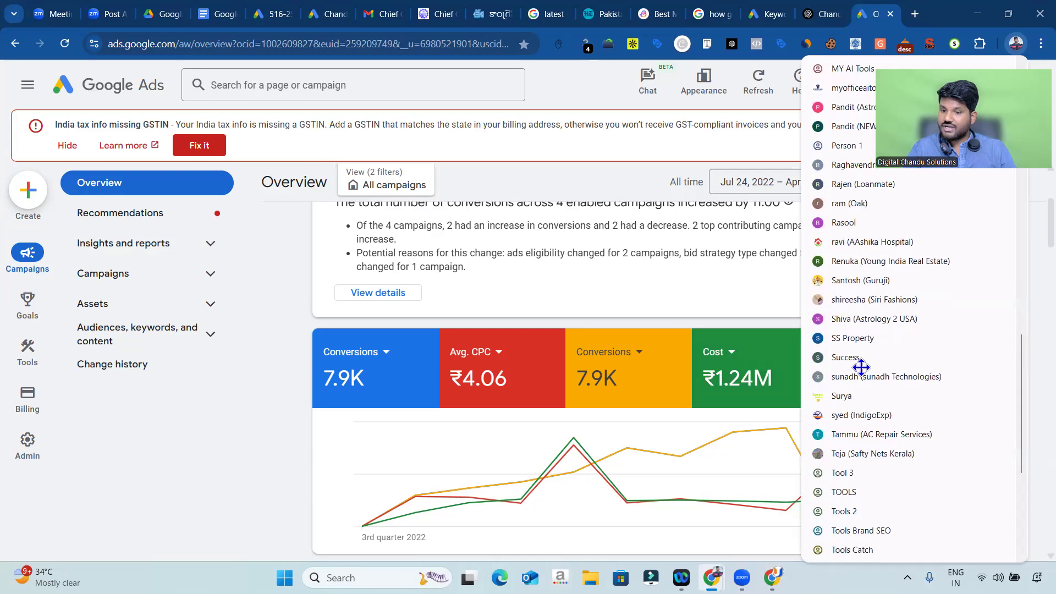
{"action": "scroll", "coordinate": [861, 367], "scroll_direction": "down", "scroll_amount": 5}
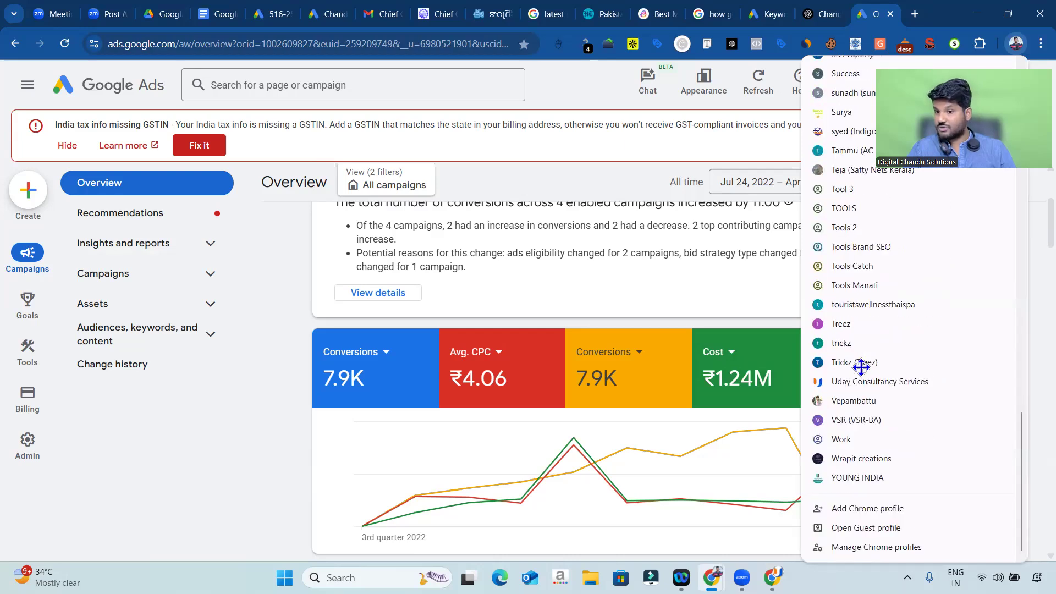
{"action": "left_click", "coordinate": [592, 103]}
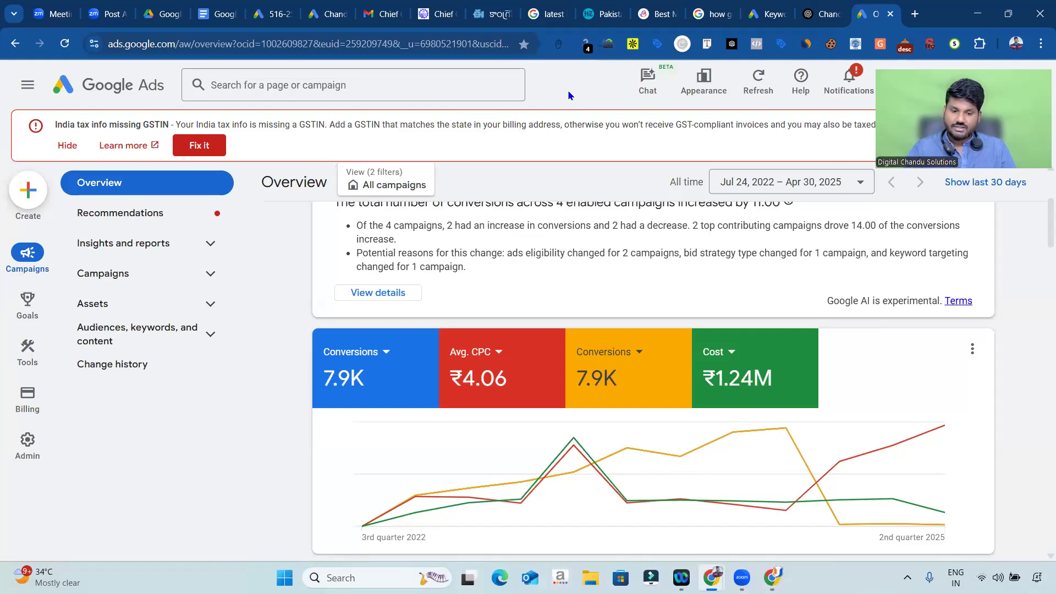
Step: View the Uday Consultancy Services account overview again and return to the original Chrome profile's tab with the published campaign's Google Tag setup
{"action": "key", "text": "alt+Tab"}
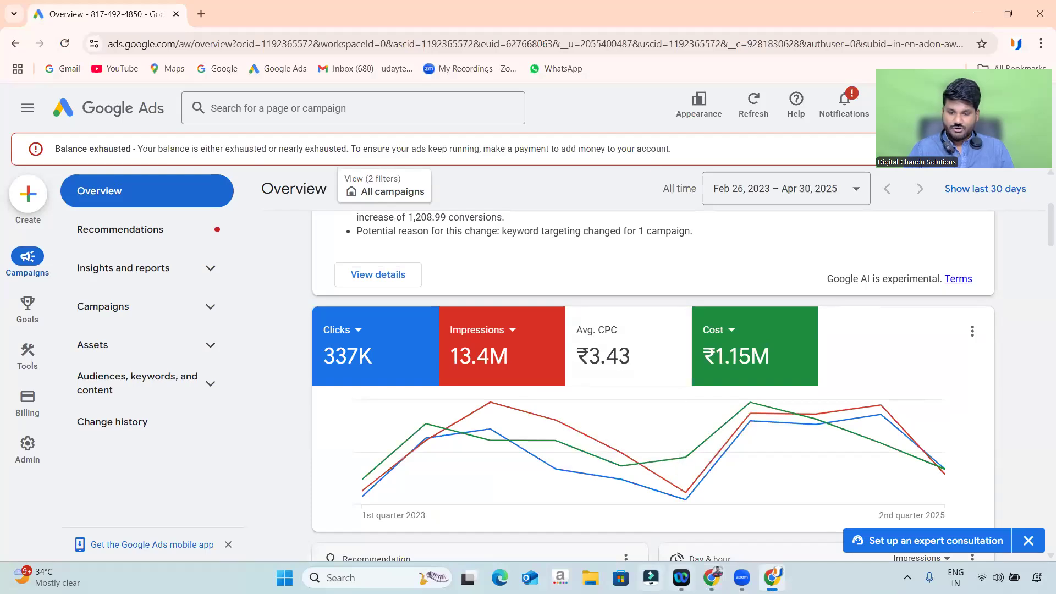
{"action": "left_click", "coordinate": [712, 578]}
{"action": "left_click", "coordinate": [637, 501]}
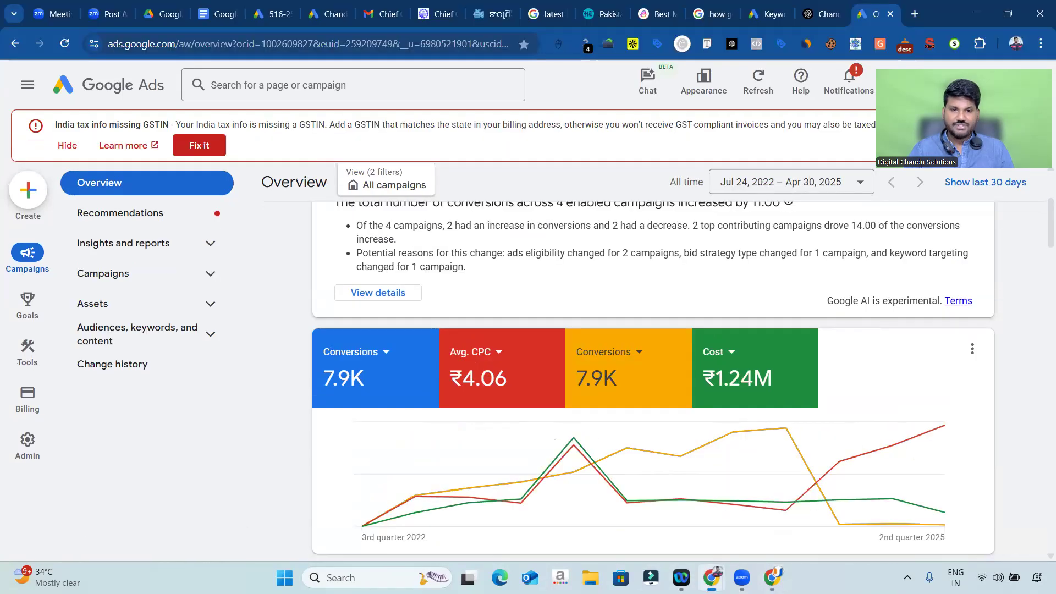
{"action": "left_click", "coordinate": [329, 14]}
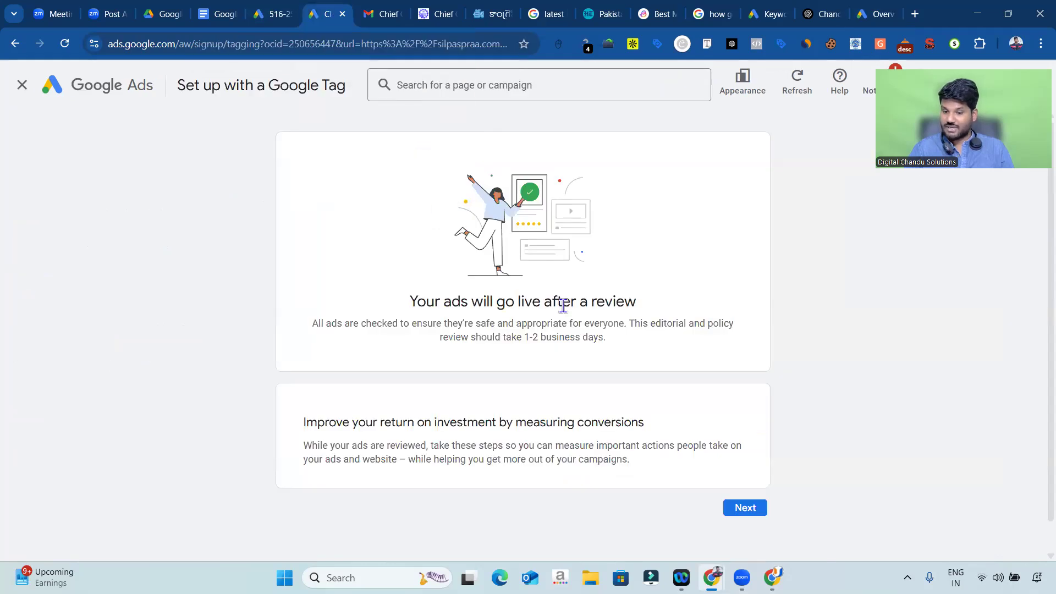